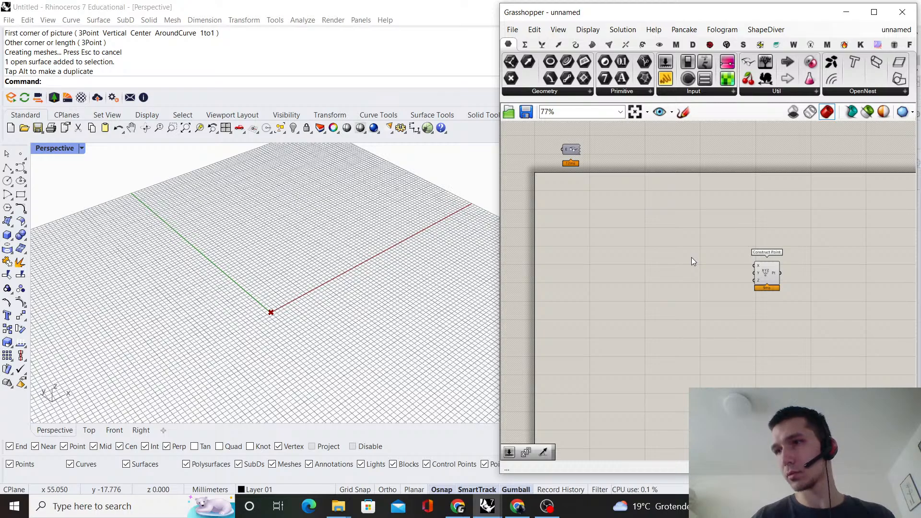
{"action": "scroll", "coordinate": [695, 252], "scroll_direction": "up", "scroll_amount": 2}
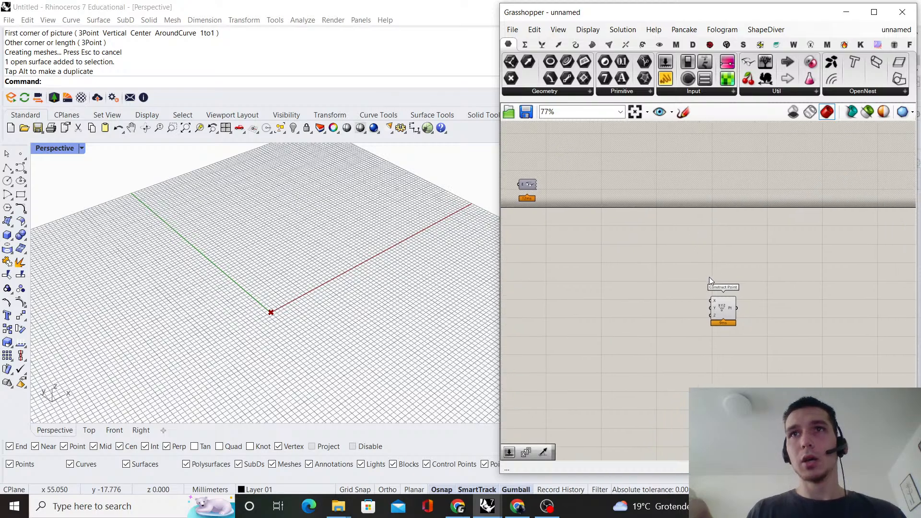
{"action": "scroll", "coordinate": [630, 270], "scroll_direction": "down", "scroll_amount": 2}
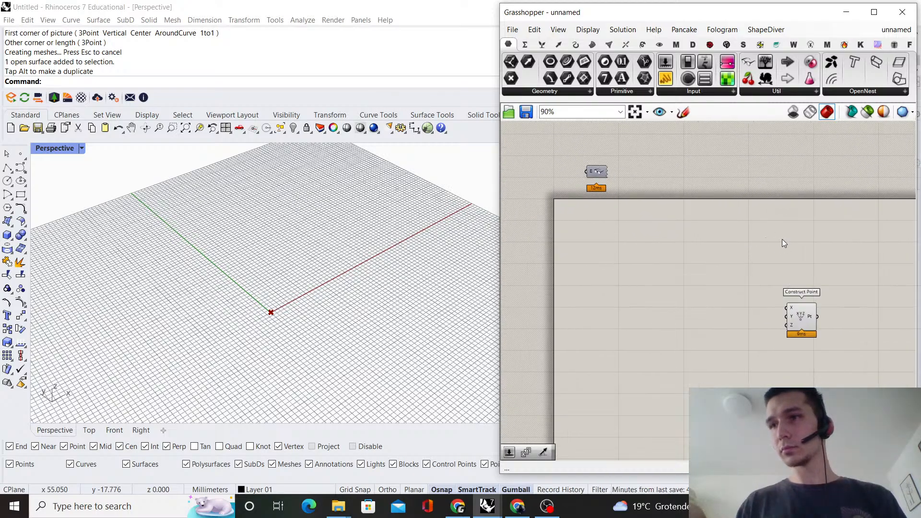
{"action": "scroll", "coordinate": [785, 243], "scroll_direction": "down", "scroll_amount": 1}
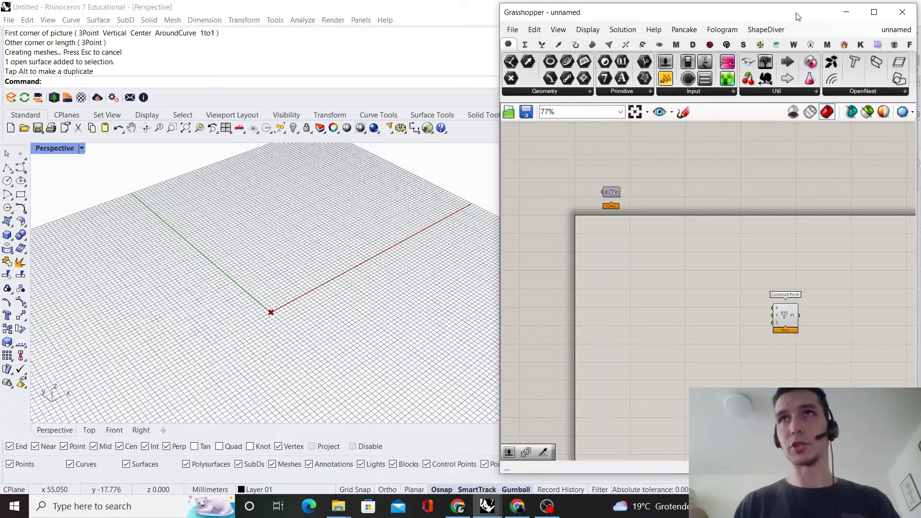
Temporarily show the Default layer in Rhino and examine the reference picture of the branching strut structure
{"action": "left_click", "coordinate": [846, 12]}
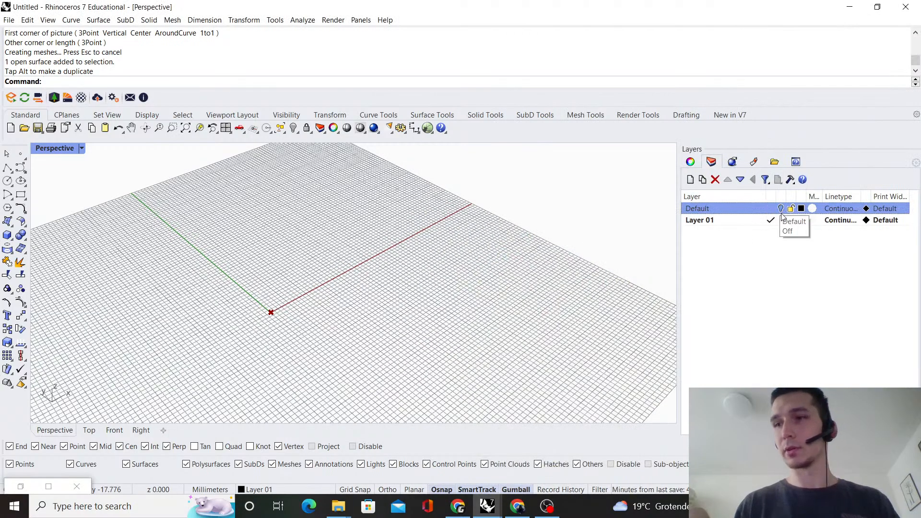
{"action": "left_click", "coordinate": [781, 210]}
{"action": "scroll", "coordinate": [271, 288], "scroll_direction": "down", "scroll_amount": 5}
{"action": "right_click_drag", "start_coordinate": [399, 287], "coordinate": [362, 235]}
{"action": "scroll", "coordinate": [361, 235], "scroll_direction": "up", "scroll_amount": 4}
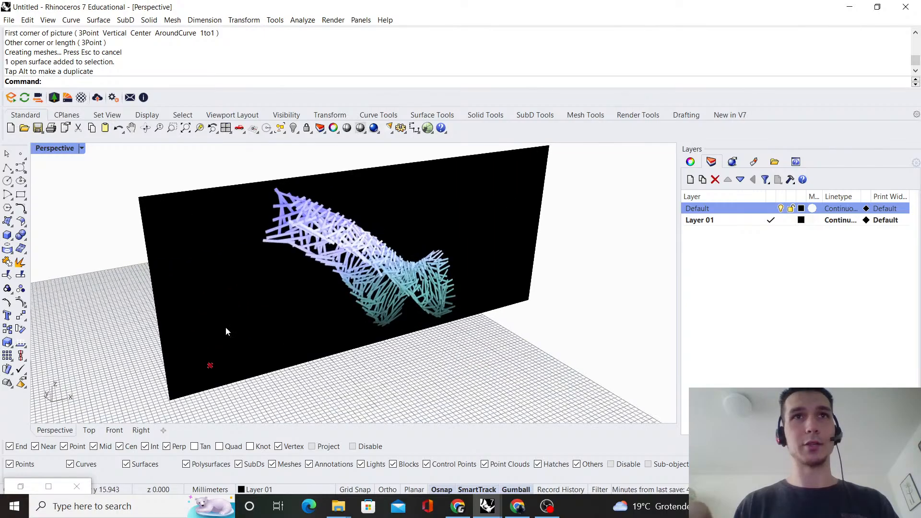
{"action": "right_click_drag", "start_coordinate": [426, 359], "coordinate": [413, 306]}
{"action": "scroll", "coordinate": [298, 215], "scroll_direction": "up", "scroll_amount": 4}
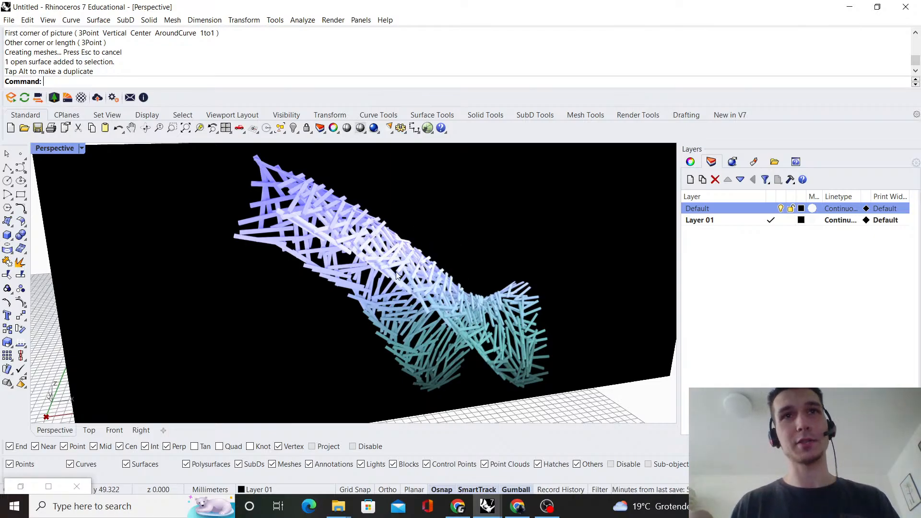
{"action": "scroll", "coordinate": [440, 278], "scroll_direction": "down", "scroll_amount": 2}
{"action": "right_click_drag", "start_coordinate": [440, 277], "coordinate": [413, 282]}
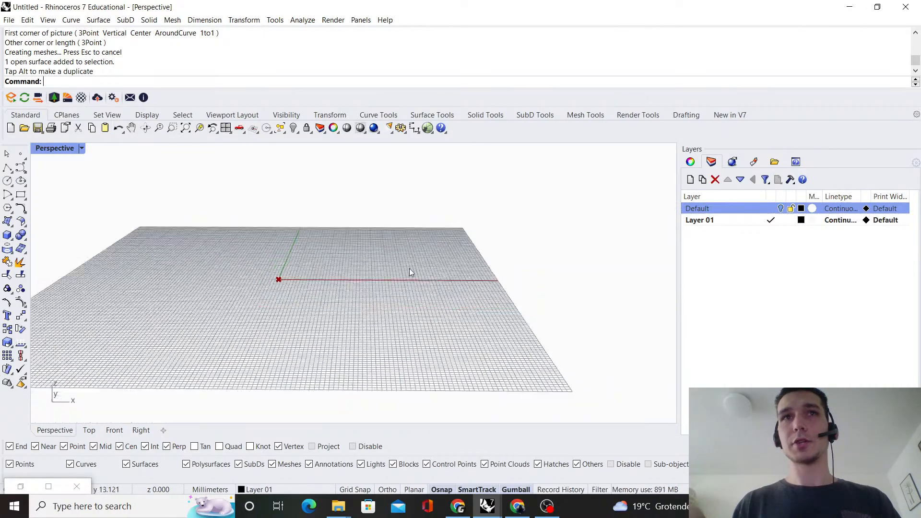
{"action": "right_click_drag", "start_coordinate": [410, 271], "coordinate": [297, 312]}
{"action": "left_click", "coordinate": [57, 484]}
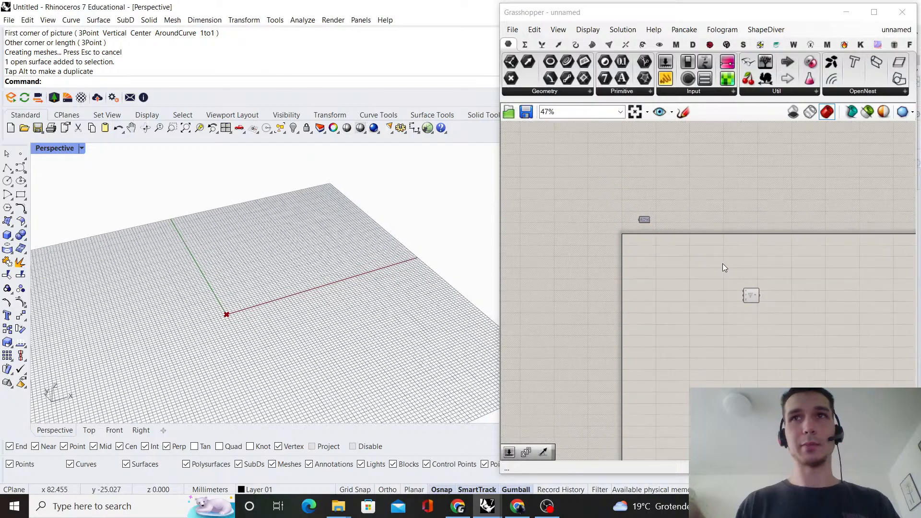
Select the Construct Point component and examine its point in the Rhino viewport
{"action": "scroll", "coordinate": [713, 286], "scroll_direction": "up", "scroll_amount": 1}
{"action": "right_click_drag", "start_coordinate": [604, 235], "coordinate": [715, 264]}
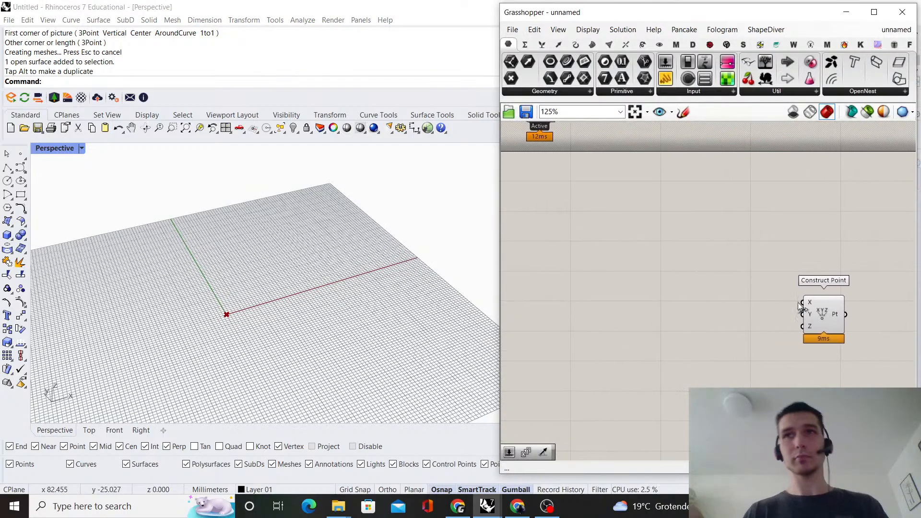
{"action": "left_click_drag", "start_coordinate": [816, 331], "coordinate": [816, 332]}
{"action": "double_click", "coordinate": [675, 359]}
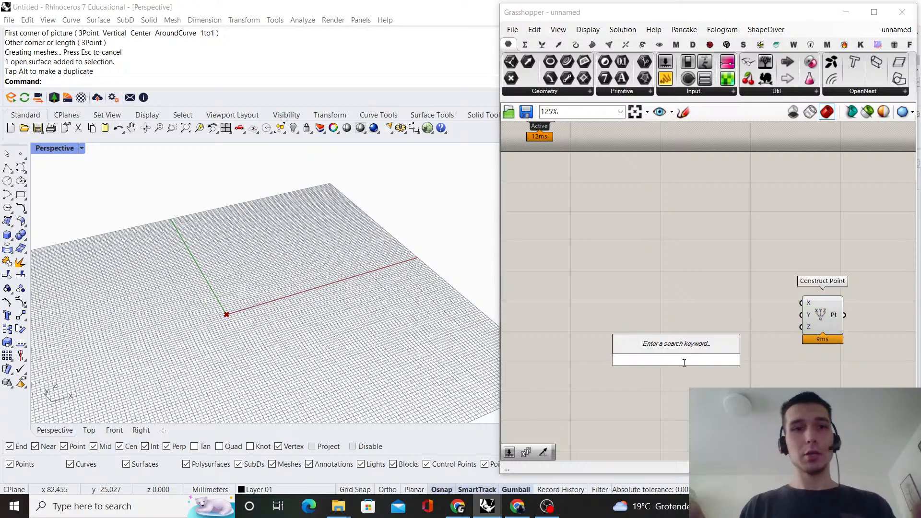
{"action": "left_click", "coordinate": [793, 344]}
{"action": "left_click", "coordinate": [831, 318]}
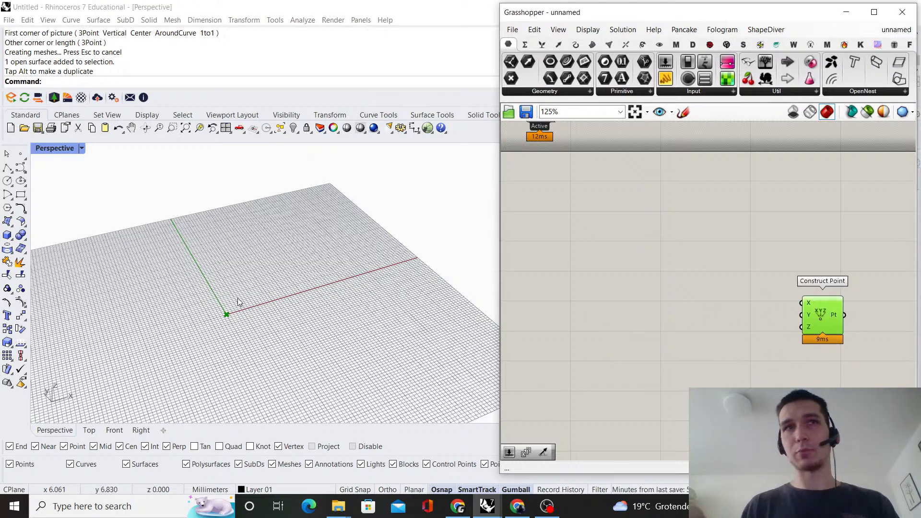
{"action": "right_click_drag", "start_coordinate": [238, 301], "coordinate": [334, 263]}
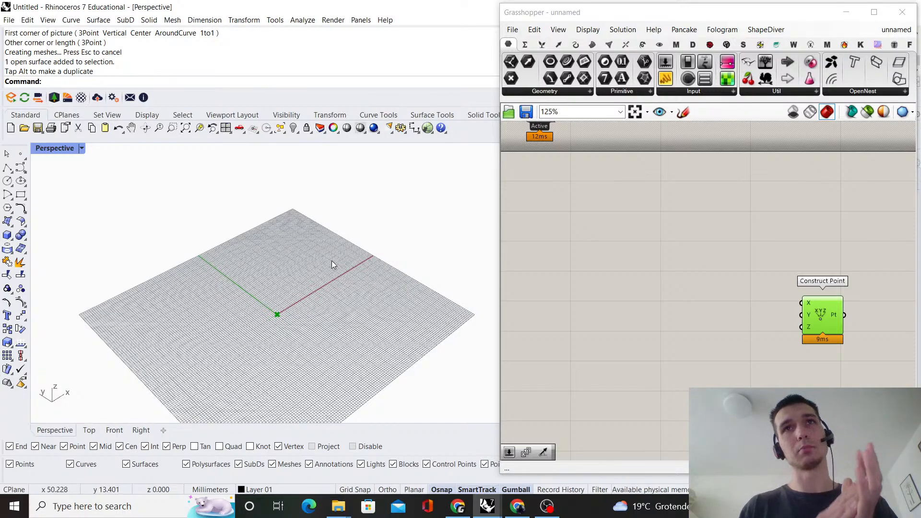
Reposition the Construct Point component on the canvas, leaving free space on its input side
{"action": "scroll", "coordinate": [644, 313], "scroll_direction": "down", "scroll_amount": 3}
{"action": "right_click_drag", "start_coordinate": [753, 286], "coordinate": [691, 235]}
{"action": "scroll", "coordinate": [692, 268], "scroll_direction": "up", "scroll_amount": 2}
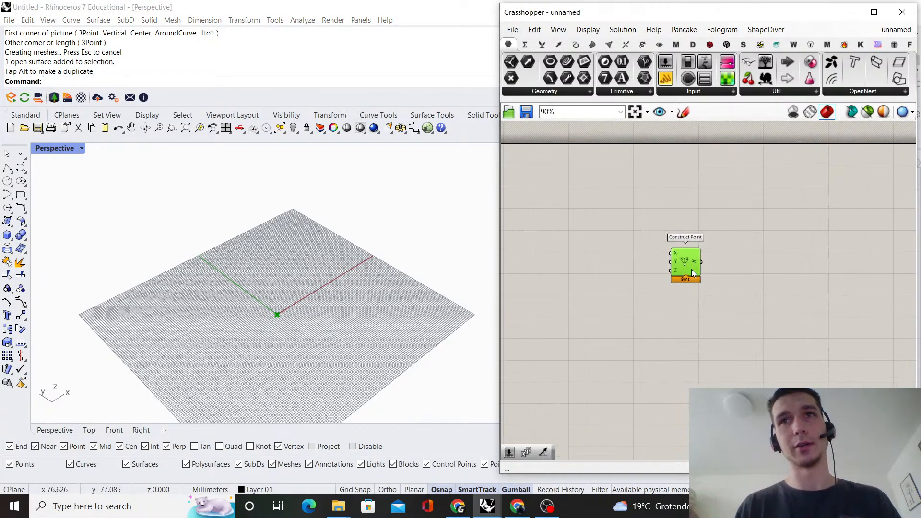
{"action": "left_click_drag", "start_coordinate": [692, 270], "coordinate": [766, 268]}
{"action": "left_click", "coordinate": [830, 272]}
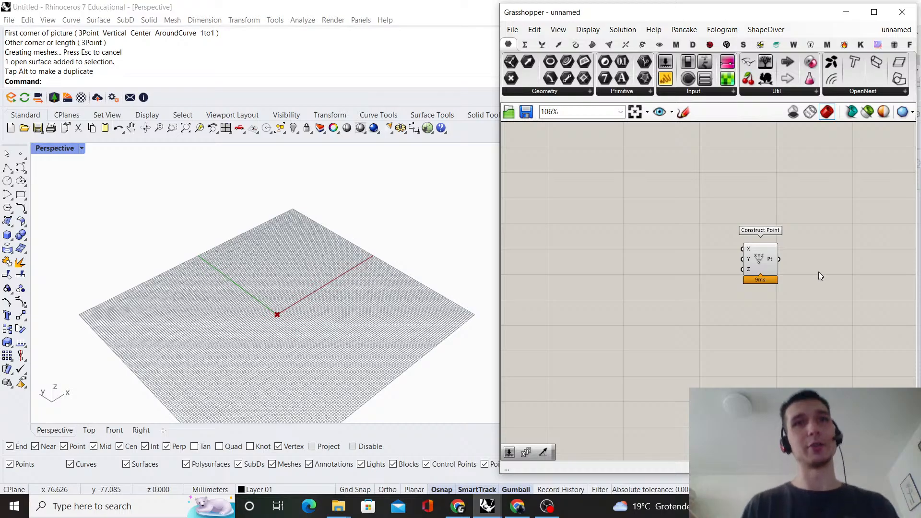
{"action": "scroll", "coordinate": [775, 288], "scroll_direction": "up", "scroll_amount": 3}
{"action": "left_click_drag", "start_coordinate": [774, 262], "coordinate": [771, 300]}
{"action": "left_click", "coordinate": [674, 237]}
{"action": "right_click_drag", "start_coordinate": [671, 236], "coordinate": [744, 230]}
{"action": "scroll", "coordinate": [737, 293], "scroll_direction": "up", "scroll_amount": 1}
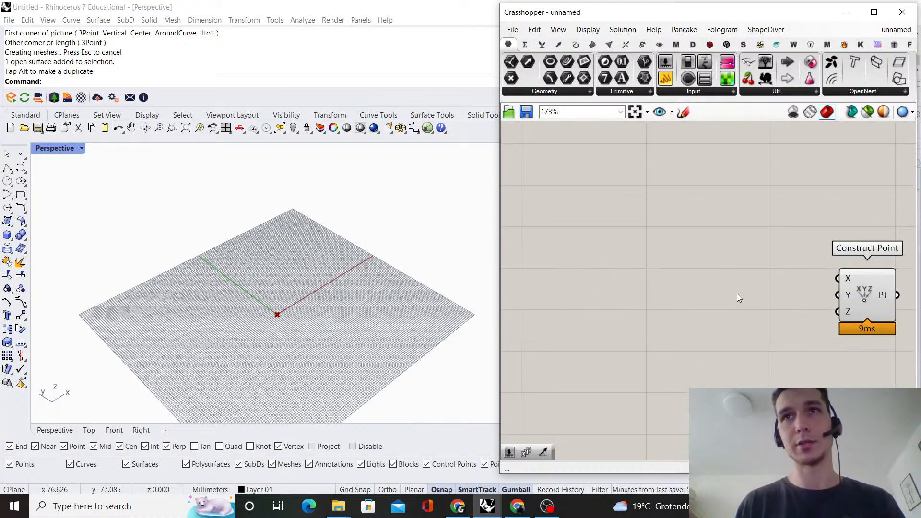
Add a Range component on the input side of Construct Point
{"action": "scroll", "coordinate": [735, 290], "scroll_direction": "down", "scroll_amount": 2}
{"action": "right_click_drag", "start_coordinate": [725, 275], "coordinate": [719, 266]}
{"action": "double_click", "coordinate": [719, 267]}
{"action": "type", "text": "range"}
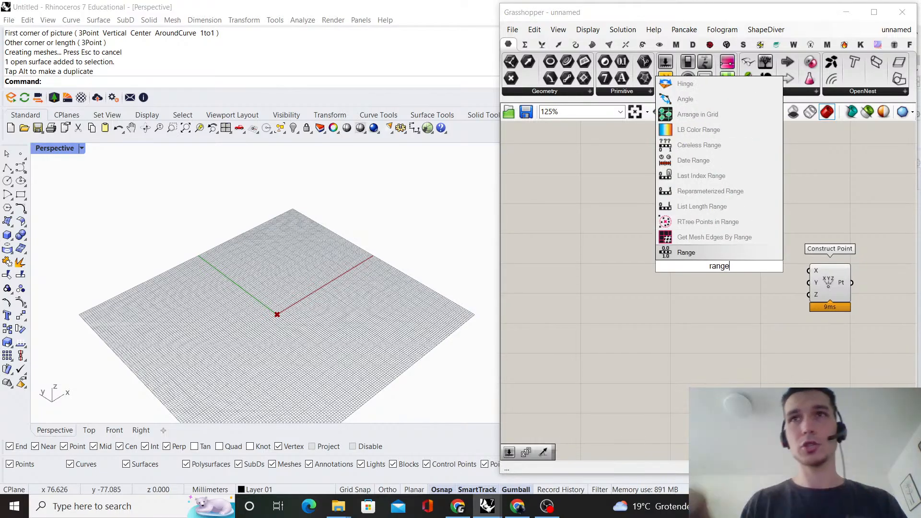
{"action": "left_click", "coordinate": [733, 256]}
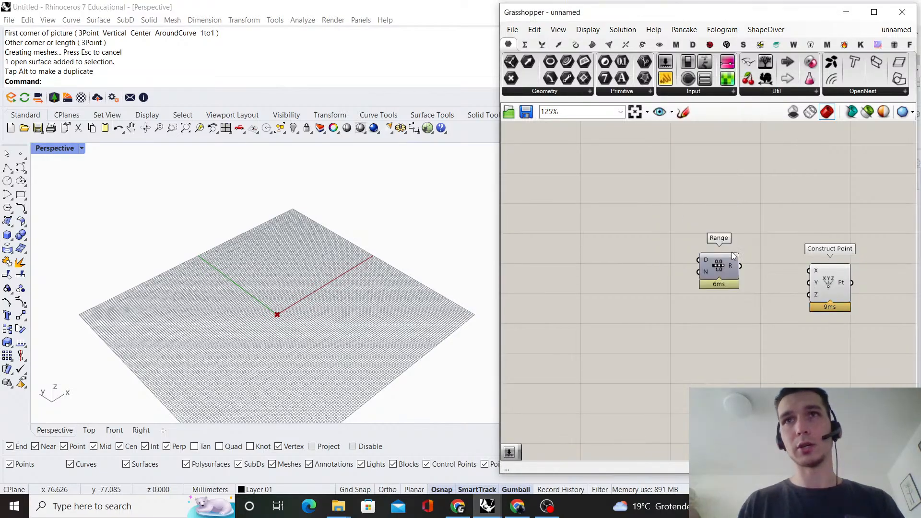
Create a number slider with the value 15 and connect it to the Range component's N (steps) input
{"action": "double_click", "coordinate": [656, 314]}
{"action": "type", "text": "1"}
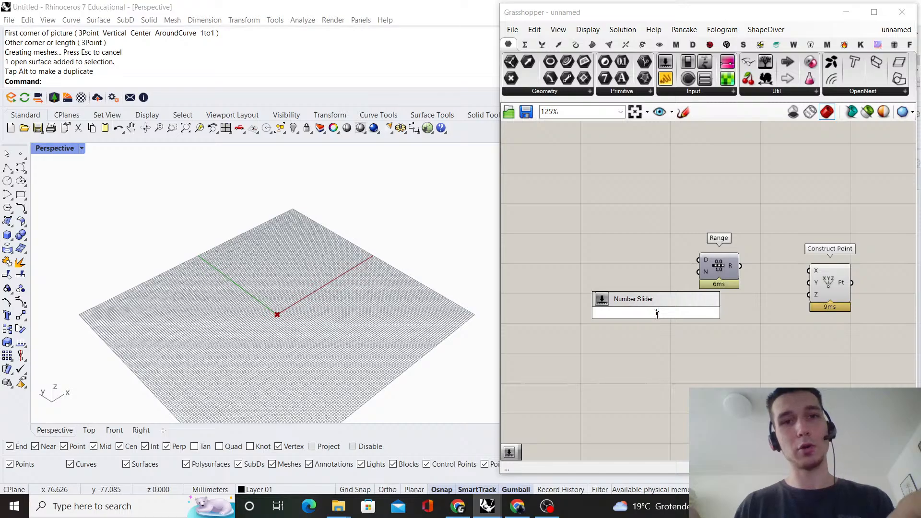
{"action": "type", "text": "5"}
{"action": "key", "text": "Return"}
{"action": "scroll", "coordinate": [665, 319], "scroll_direction": "up", "scroll_amount": 3}
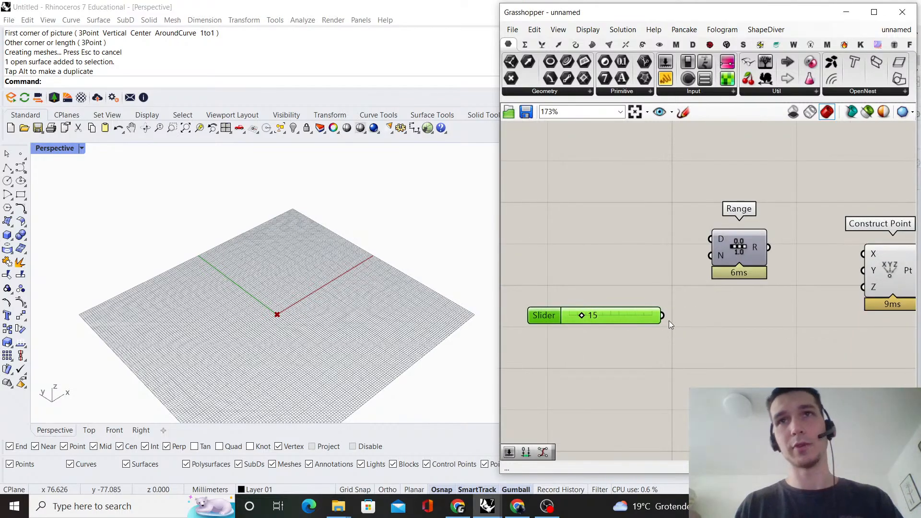
{"action": "left_click_drag", "start_coordinate": [665, 317], "coordinate": [740, 304]}
{"action": "left_click", "coordinate": [720, 257]}
Move the Construct Point component farther from the Range component and roughly level with it
{"action": "scroll", "coordinate": [720, 254], "scroll_direction": "down", "scroll_amount": 1}
{"action": "right_click_drag", "start_coordinate": [720, 254], "coordinate": [581, 239]}
{"action": "scroll", "coordinate": [580, 239], "scroll_direction": "up", "scroll_amount": 2}
{"action": "scroll", "coordinate": [652, 264], "scroll_direction": "down", "scroll_amount": 2}
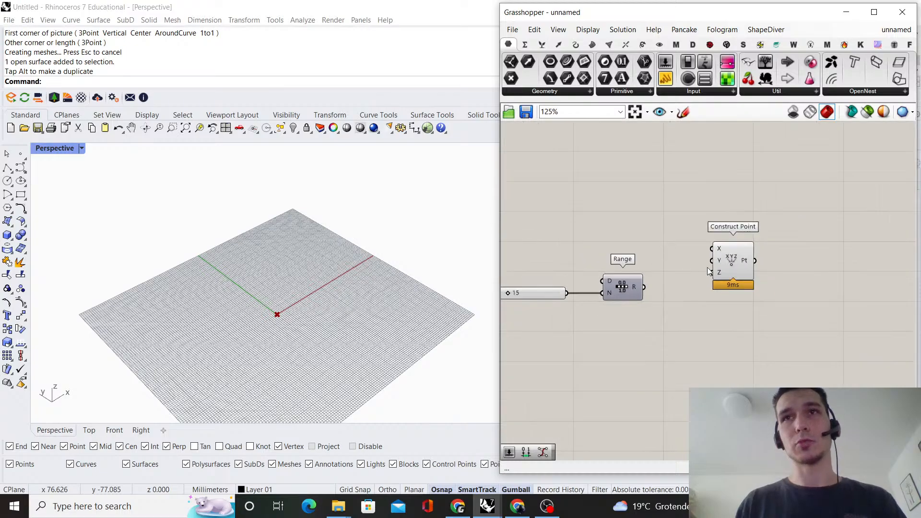
{"action": "left_click_drag", "start_coordinate": [738, 271], "coordinate": [798, 266]}
{"action": "left_click", "coordinate": [645, 228]}
{"action": "scroll", "coordinate": [641, 227], "scroll_direction": "down", "scroll_amount": 2}
{"action": "right_click_drag", "start_coordinate": [641, 227], "coordinate": [709, 236]}
{"action": "scroll", "coordinate": [667, 264], "scroll_direction": "up", "scroll_amount": 3}
{"action": "right_click_drag", "start_coordinate": [589, 232], "coordinate": [648, 257]}
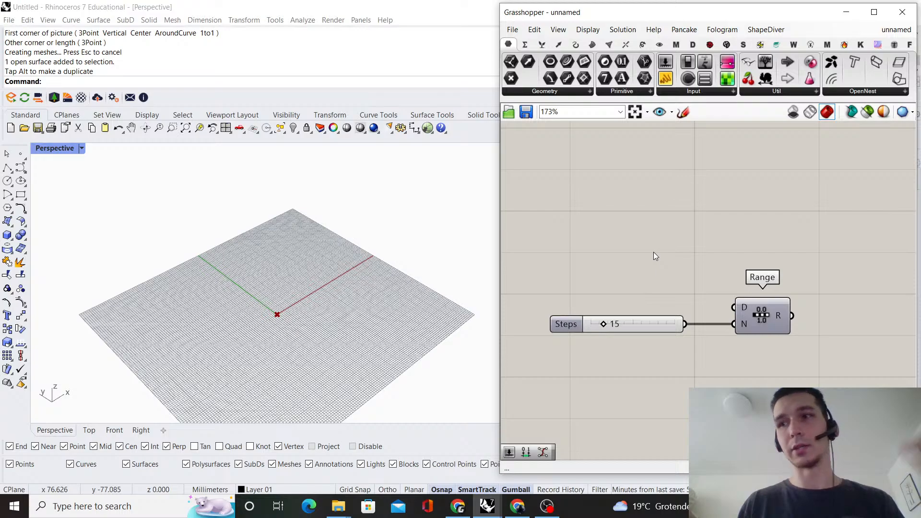
{"action": "scroll", "coordinate": [682, 235], "scroll_direction": "down", "scroll_amount": 2}
{"action": "right_click_drag", "start_coordinate": [718, 239], "coordinate": [622, 265]}
{"action": "scroll", "coordinate": [811, 294], "scroll_direction": "up", "scroll_amount": 1}
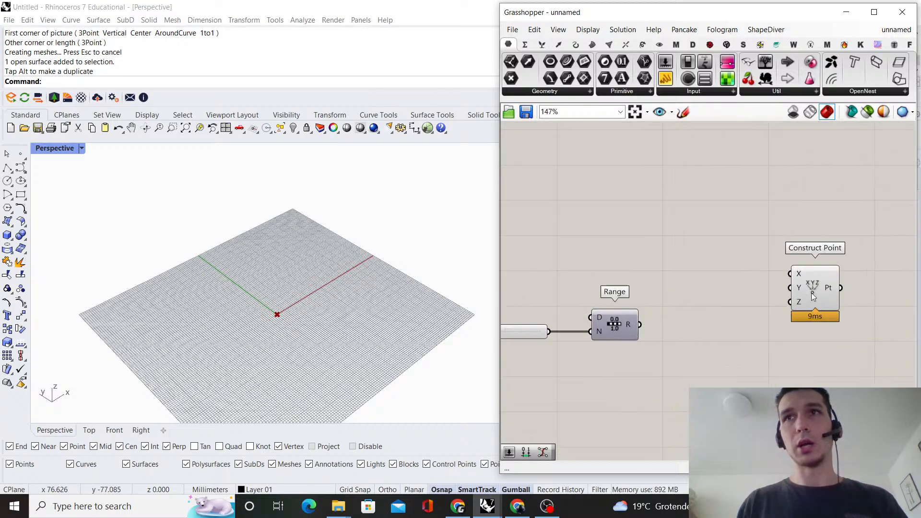
{"action": "left_click_drag", "start_coordinate": [812, 296], "coordinate": [808, 331]}
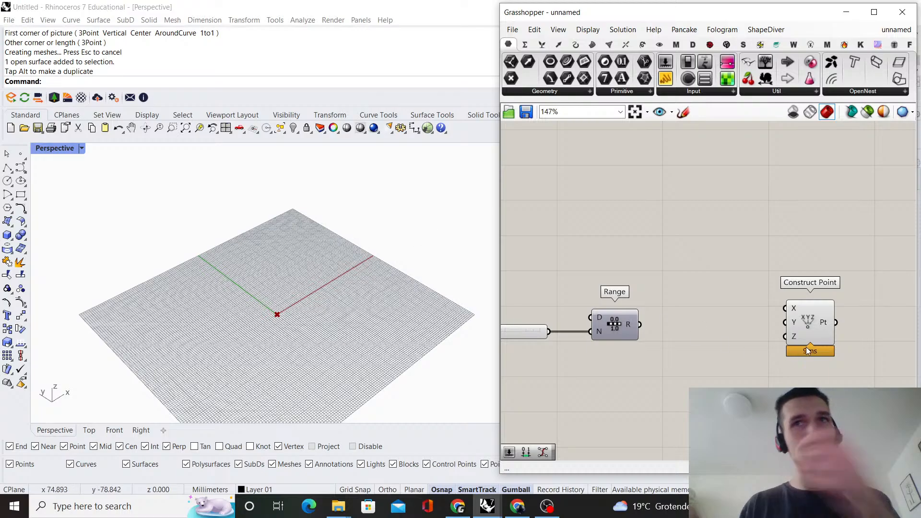
Add an Entwine component between the Range and Construct Point components
{"action": "scroll", "coordinate": [662, 351], "scroll_direction": "up", "scroll_amount": 1}
{"action": "double_click", "coordinate": [658, 350]}
{"action": "type", "text": "e"}
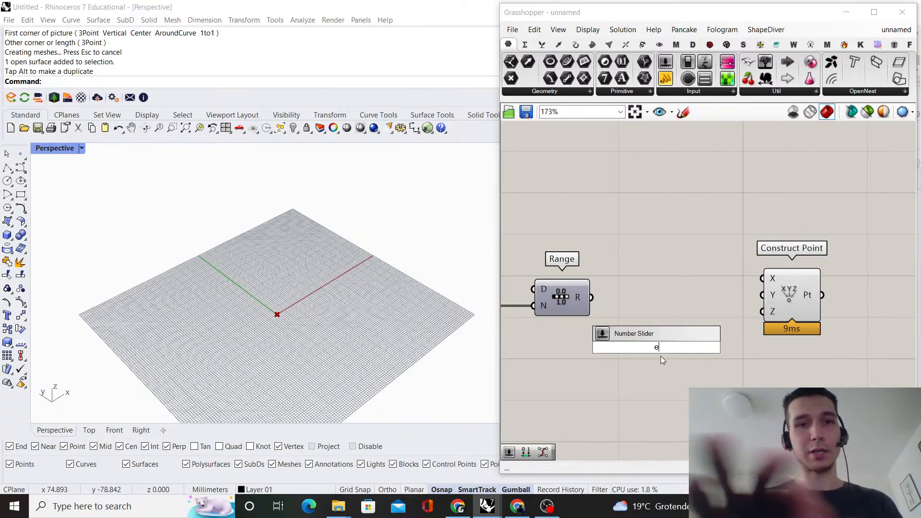
{"action": "type", "text": "nti"}
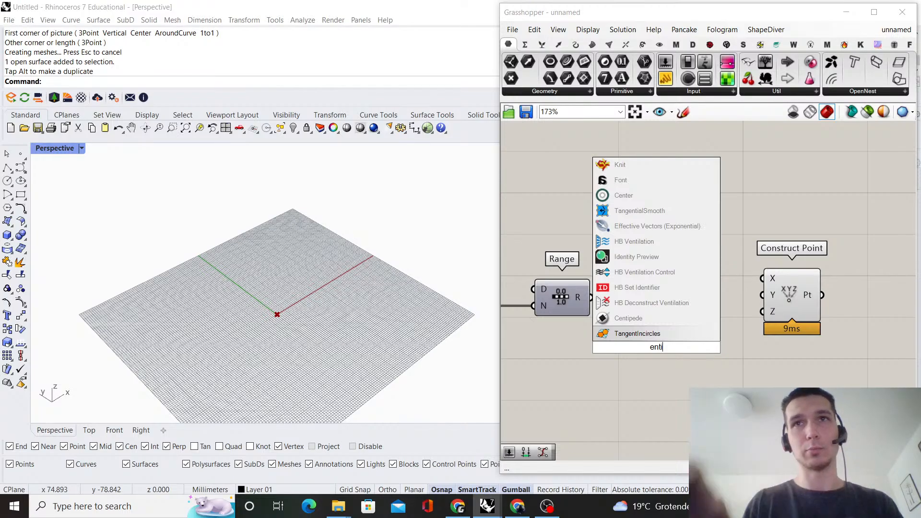
{"action": "type", "text": "wine"}
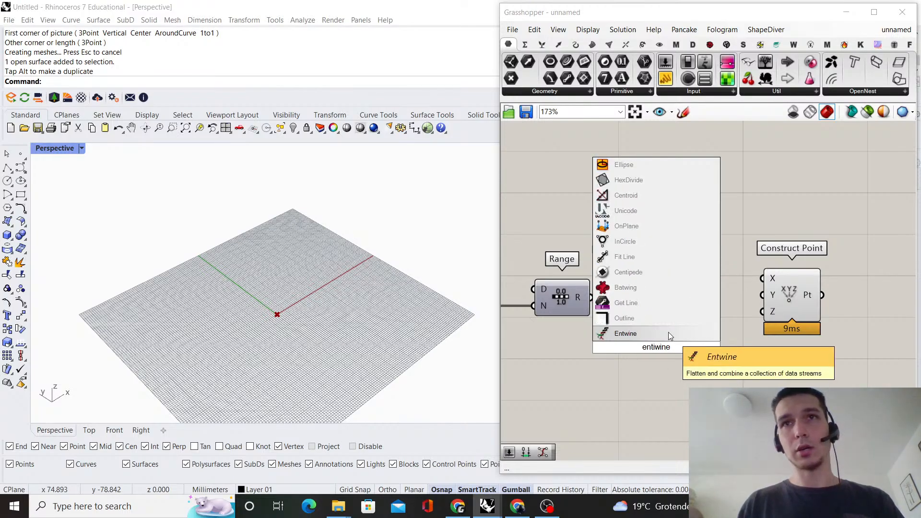
{"action": "left_click", "coordinate": [671, 335]}
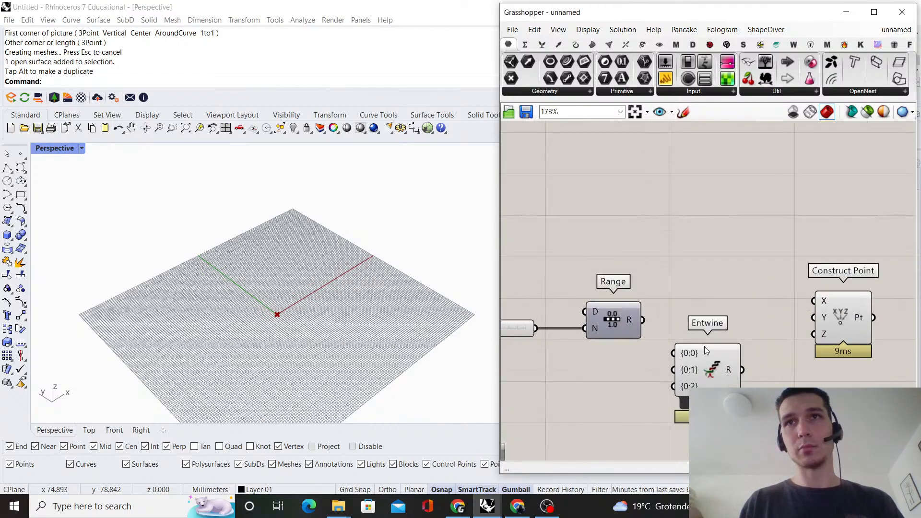
Align Entwine roughly level with Range and shift Construct Point farther away to make room for it
{"action": "scroll", "coordinate": [707, 351], "scroll_direction": "down", "scroll_amount": 1}
{"action": "right_click_drag", "start_coordinate": [767, 346], "coordinate": [685, 361]}
{"action": "left_click_drag", "start_coordinate": [740, 359], "coordinate": [802, 359]}
{"action": "left_click", "coordinate": [696, 291]}
{"action": "scroll", "coordinate": [681, 291], "scroll_direction": "down", "scroll_amount": 1}
{"action": "right_click_drag", "start_coordinate": [667, 291], "coordinate": [736, 265]}
{"action": "scroll", "coordinate": [715, 313], "scroll_direction": "up", "scroll_amount": 2}
{"action": "left_click_drag", "start_coordinate": [699, 363], "coordinate": [745, 335]}
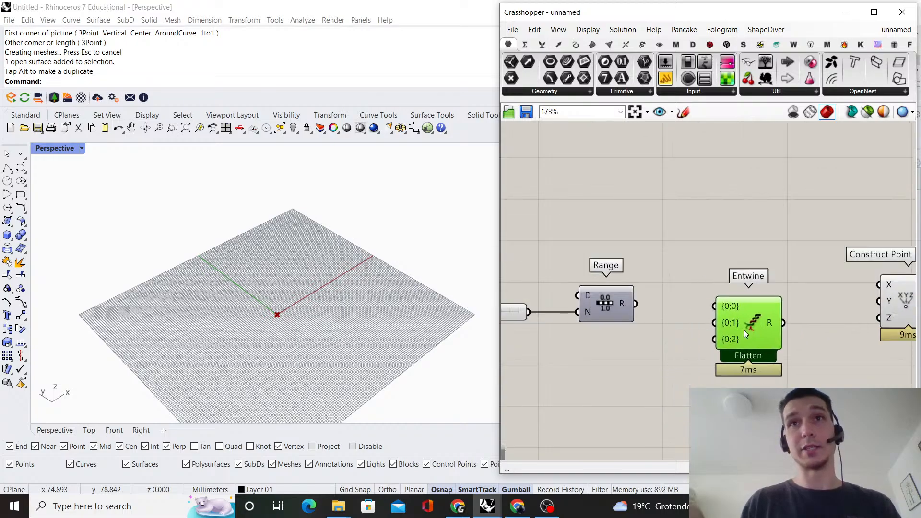
Add a Construct Domain component just above the Range component
{"action": "left_click", "coordinate": [646, 262]}
{"action": "scroll", "coordinate": [636, 260], "scroll_direction": "down", "scroll_amount": 1}
{"action": "right_click_drag", "start_coordinate": [636, 260], "coordinate": [747, 304]}
{"action": "scroll", "coordinate": [743, 302], "scroll_direction": "up", "scroll_amount": 2}
{"action": "double_click", "coordinate": [689, 284]}
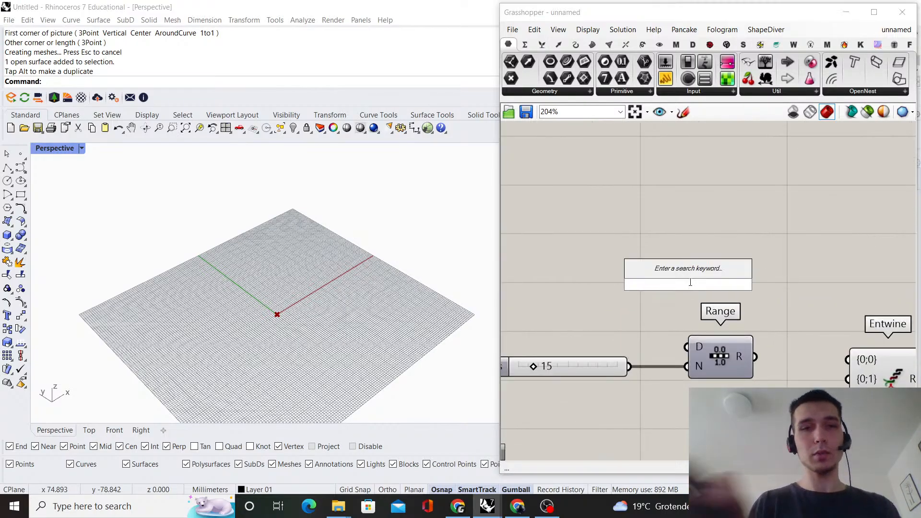
{"action": "type", "text": "con"}
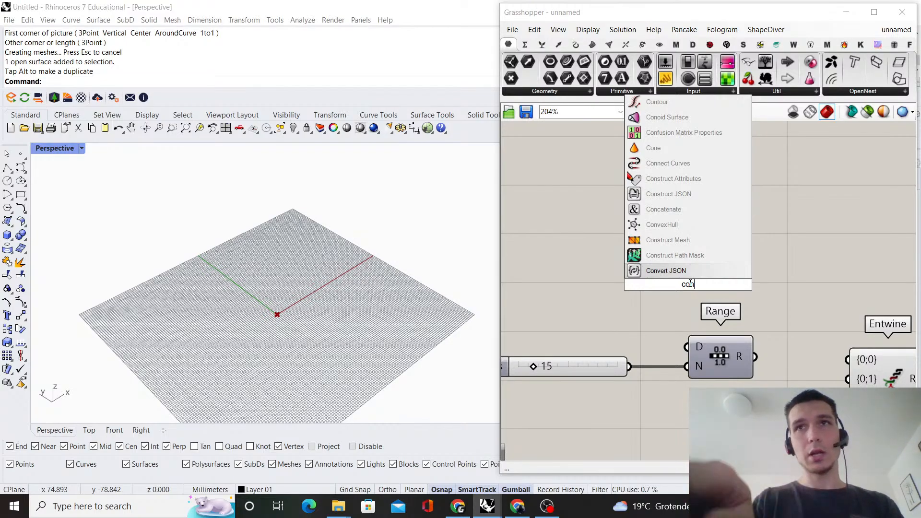
{"action": "type", "text": "struct d"}
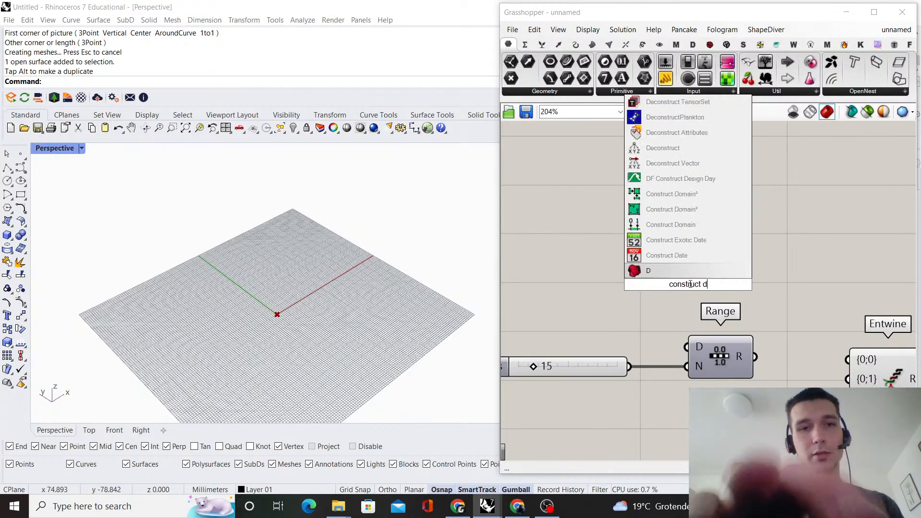
{"action": "type", "text": "omain"}
{"action": "key", "text": "Return"}
Shift the Construct Domain component slightly so it sits directly above the Range component
{"action": "scroll", "coordinate": [686, 283], "scroll_direction": "down", "scroll_amount": 1}
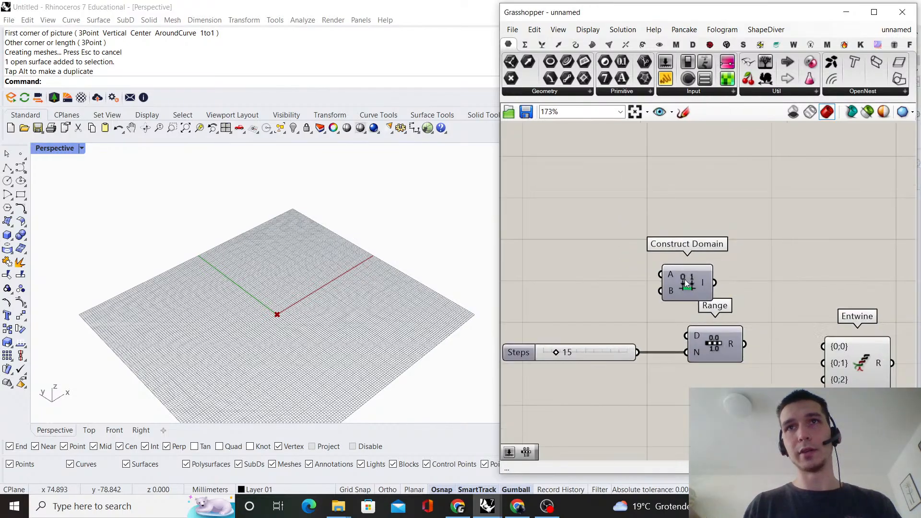
{"action": "scroll", "coordinate": [518, 366], "scroll_direction": "down", "scroll_amount": 2}
{"action": "scroll", "coordinate": [803, 329], "scroll_direction": "up", "scroll_amount": 3}
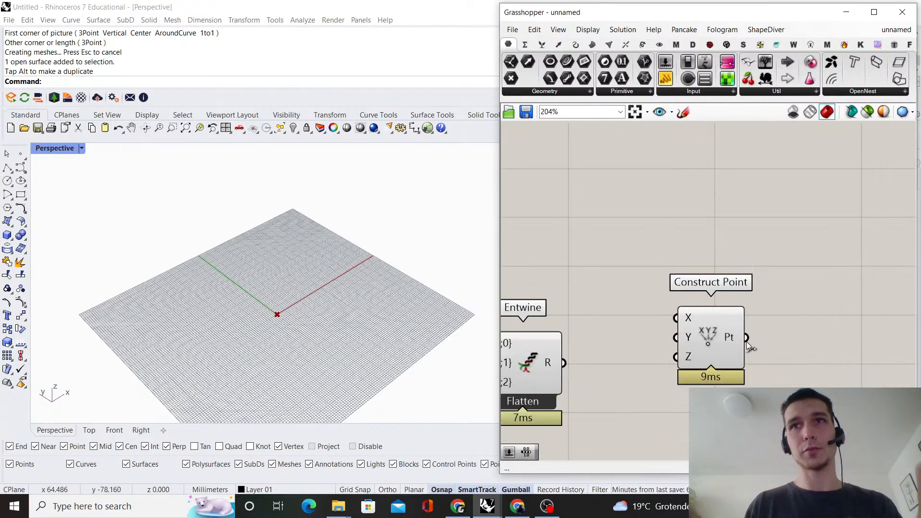
{"action": "scroll", "coordinate": [720, 313], "scroll_direction": "down", "scroll_amount": 4}
{"action": "right_click_drag", "start_coordinate": [629, 267], "coordinate": [693, 258]}
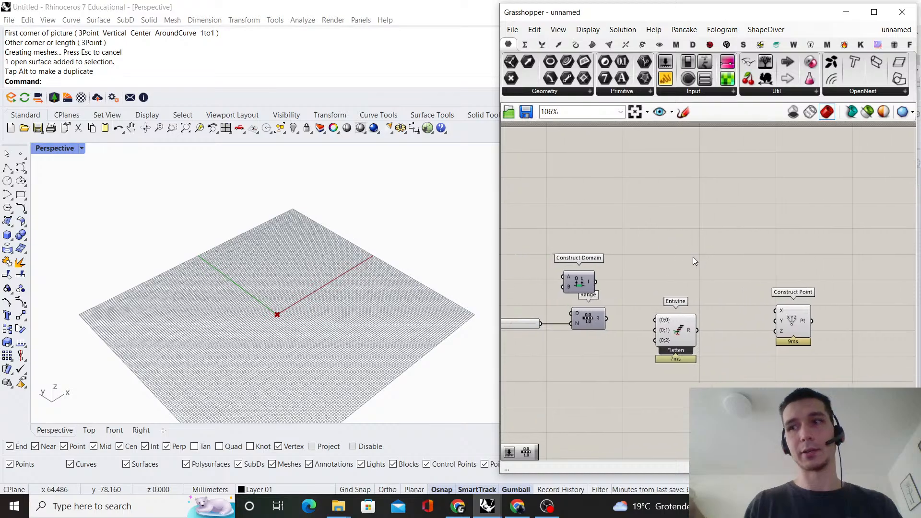
{"action": "scroll", "coordinate": [692, 258], "scroll_direction": "up", "scroll_amount": 1}
{"action": "right_click_drag", "start_coordinate": [620, 287], "coordinate": [663, 299]}
{"action": "scroll", "coordinate": [663, 300], "scroll_direction": "up", "scroll_amount": 1}
{"action": "left_click", "coordinate": [671, 288]}
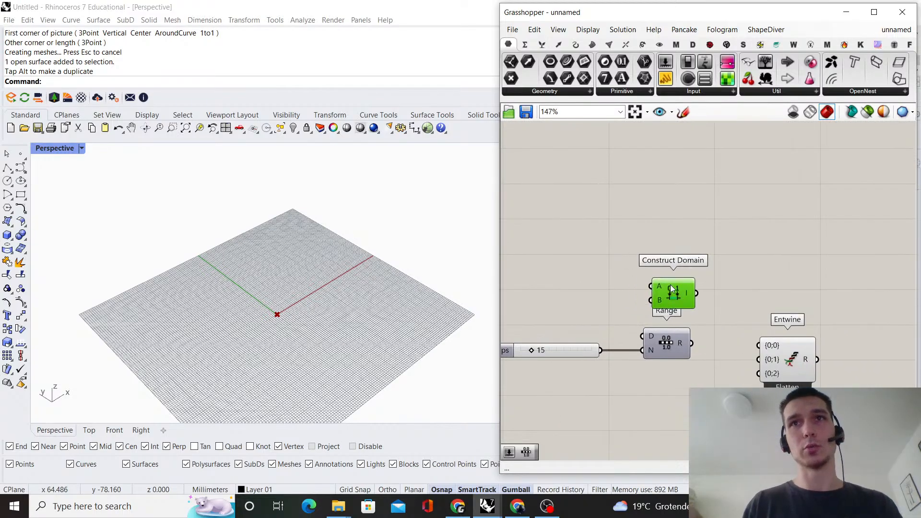
{"action": "left_click", "coordinate": [613, 258]}
{"action": "right_click_drag", "start_coordinate": [611, 258], "coordinate": [661, 257]}
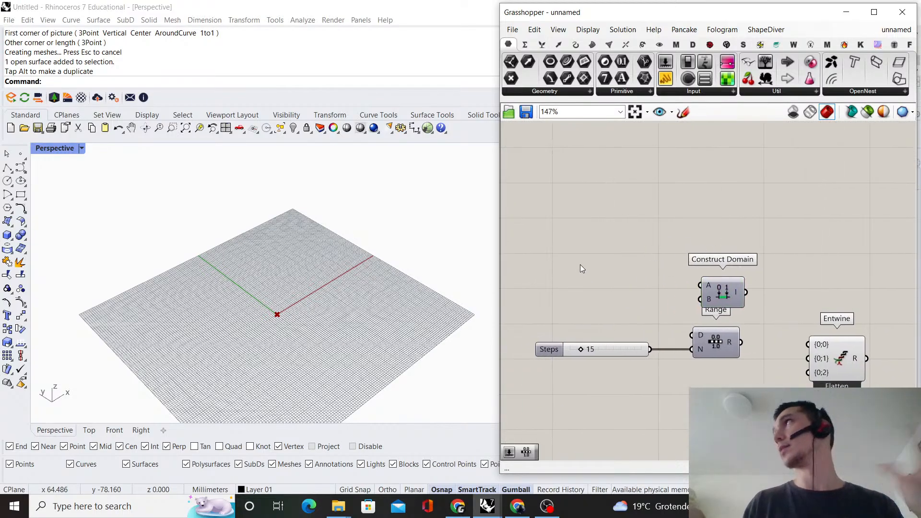
Add a number slider set to 0 and connect it to the A input of Construct Domain, keeping it beside that component
{"action": "double_click", "coordinate": [609, 284]}
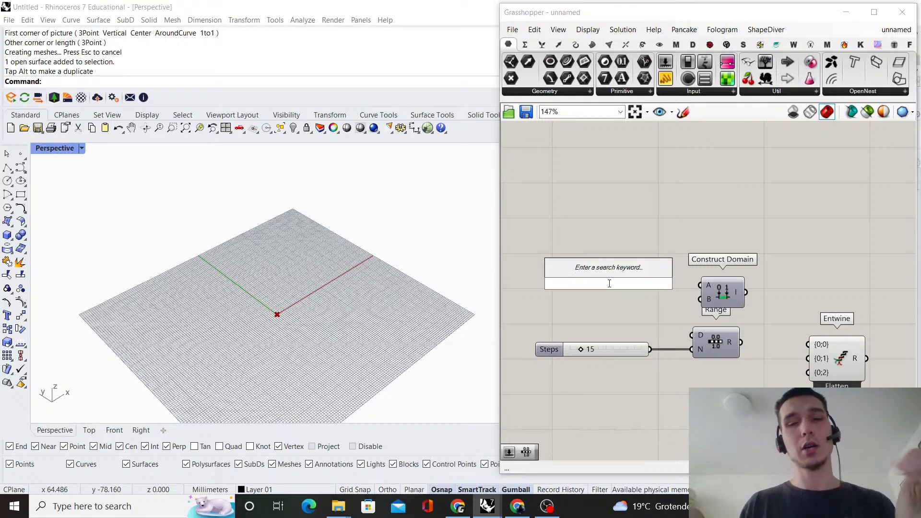
{"action": "type", "text": "0"}
{"action": "key", "text": "Return"}
{"action": "scroll", "coordinate": [641, 292], "scroll_direction": "up", "scroll_amount": 3}
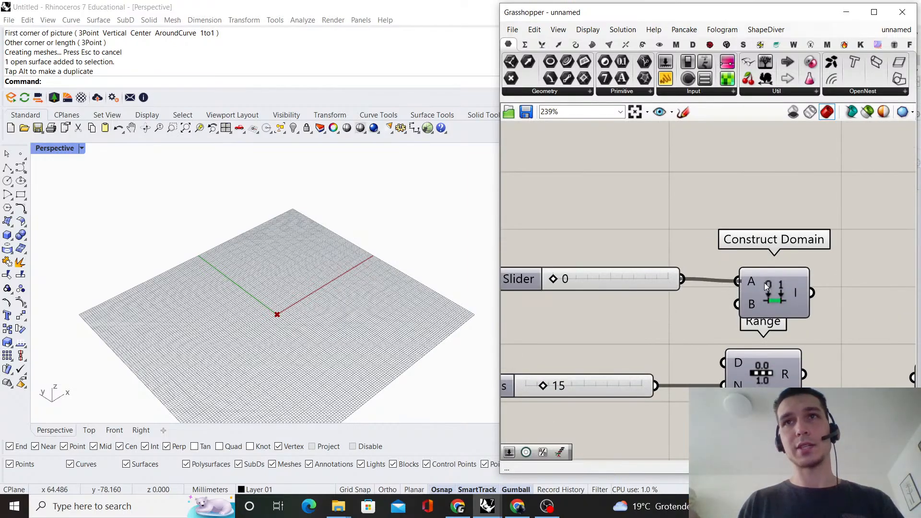
{"action": "left_click", "coordinate": [765, 285]}
{"action": "left_click_drag", "start_coordinate": [675, 278], "coordinate": [655, 273]}
Add a number slider set to 300 under the domain start slider and connect it to the B input of Construct Domain
{"action": "double_click", "coordinate": [622, 340]}
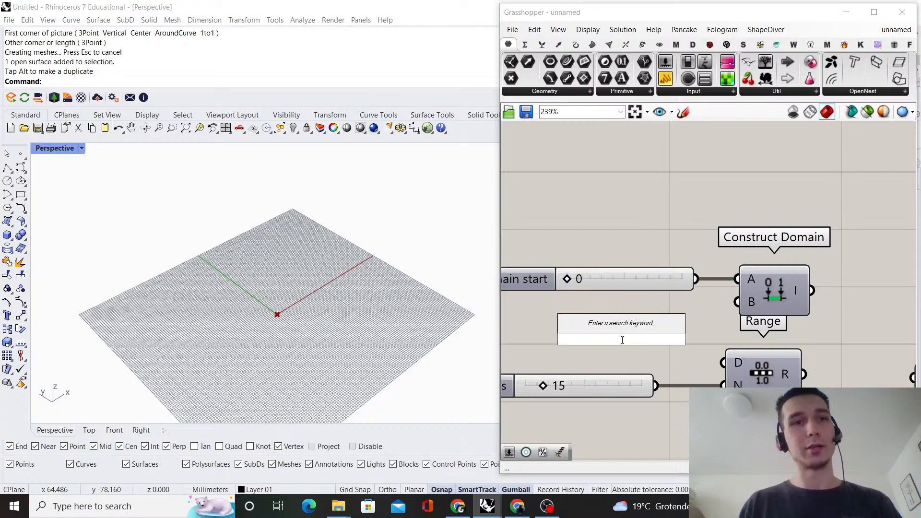
{"action": "type", "text": "300"}
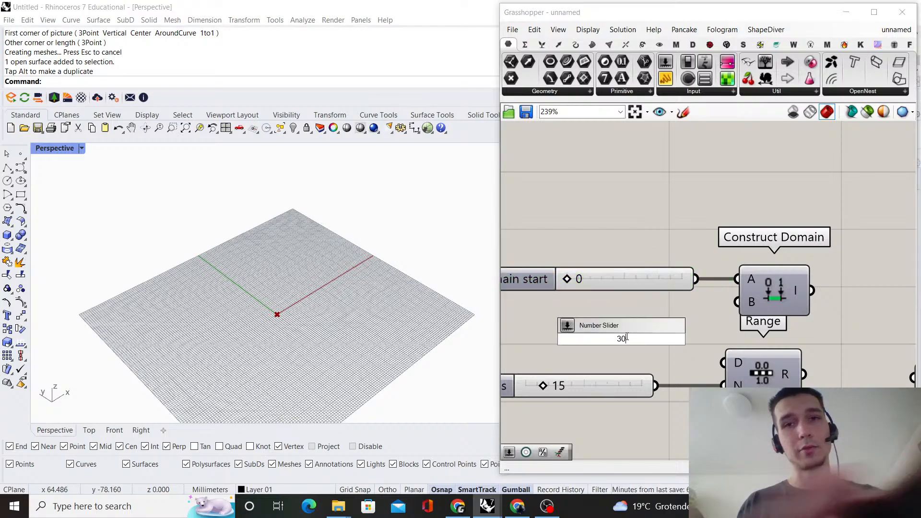
{"action": "key", "text": "Return"}
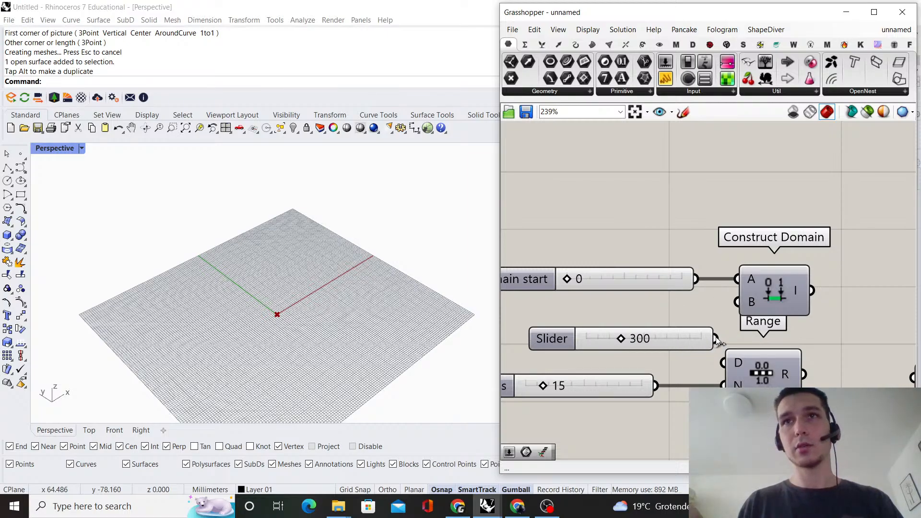
{"action": "left_click_drag", "start_coordinate": [714, 339], "coordinate": [755, 339]}
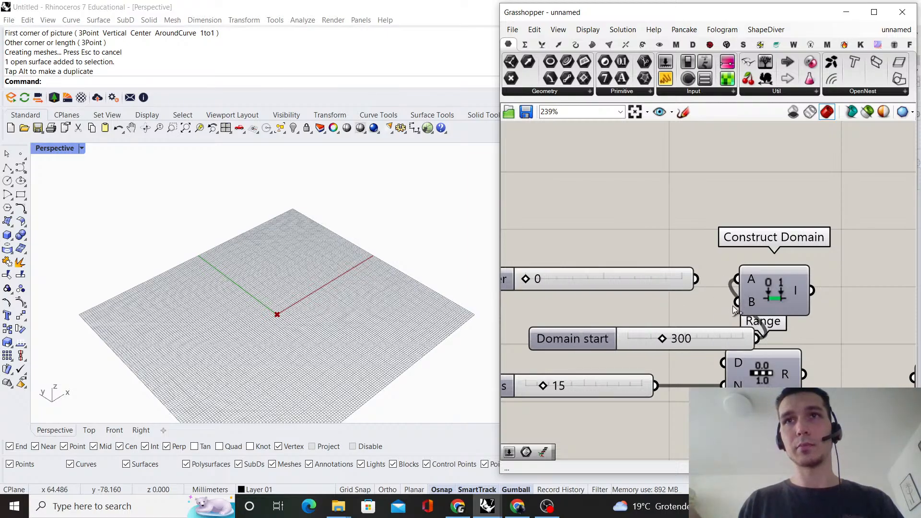
{"action": "left_click_drag", "start_coordinate": [753, 326], "coordinate": [738, 302]}
{"action": "left_click_drag", "start_coordinate": [703, 331], "coordinate": [664, 298]}
{"action": "left_click", "coordinate": [678, 182]}
Connect the Construct Domain output to the D input of Range
{"action": "scroll", "coordinate": [680, 185], "scroll_direction": "down", "scroll_amount": 2}
{"action": "right_click_drag", "start_coordinate": [787, 255], "coordinate": [660, 225]}
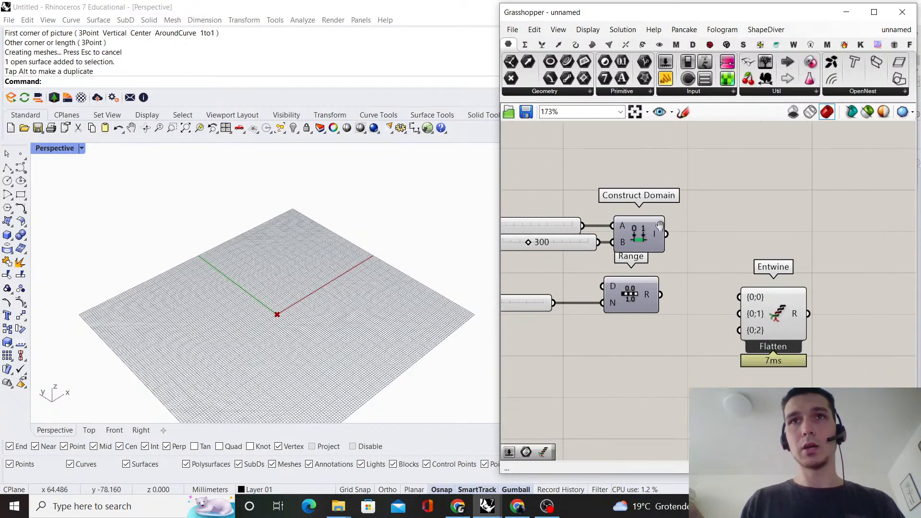
{"action": "scroll", "coordinate": [743, 241], "scroll_direction": "down", "scroll_amount": 2}
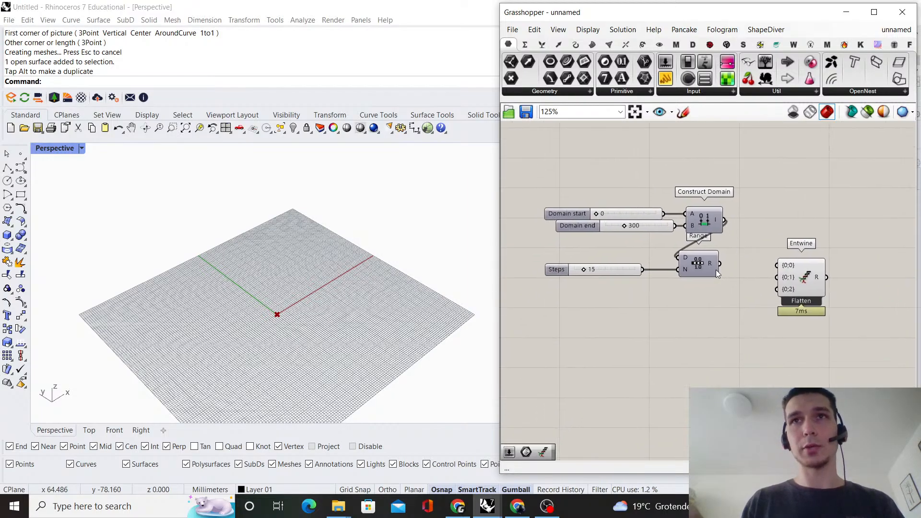
Move Range and Entwine together farther away from Construct Domain to make room for the wire
{"action": "mouse_move", "coordinate": [712, 267]}
{"action": "scroll", "coordinate": [712, 267], "scroll_direction": "down", "scroll_amount": 4}
{"action": "right_click_drag", "start_coordinate": [712, 267], "coordinate": [636, 297]}
{"action": "left_click_drag", "start_coordinate": [806, 345], "coordinate": [705, 292]}
{"action": "scroll", "coordinate": [629, 288], "scroll_direction": "up", "scroll_amount": 5}
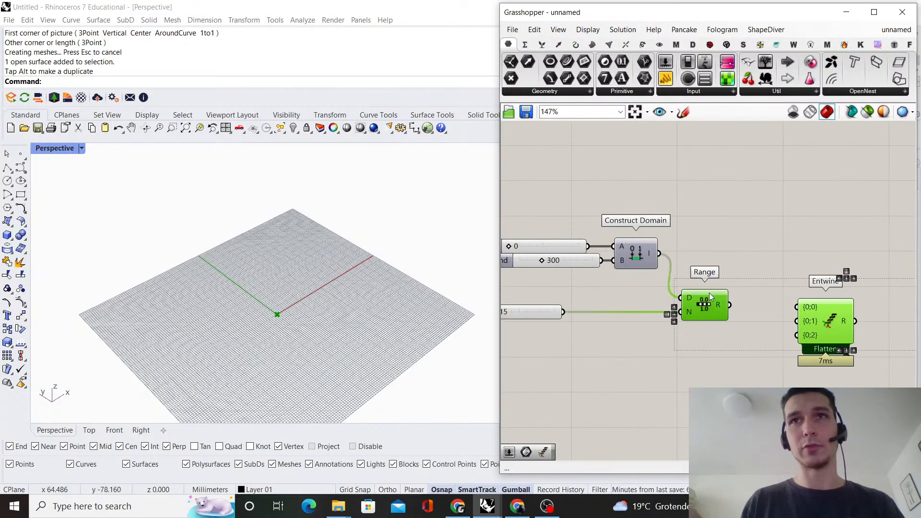
{"action": "left_click", "coordinate": [704, 237]}
Connect the Range output to the {0;0} and {0;2} inputs of Entwine and align Entwine with Range
{"action": "scroll", "coordinate": [704, 237], "scroll_direction": "down", "scroll_amount": 2}
{"action": "right_click_drag", "start_coordinate": [704, 237], "coordinate": [672, 257]}
{"action": "scroll", "coordinate": [686, 316], "scroll_direction": "up", "scroll_amount": 2}
{"action": "scroll", "coordinate": [686, 316], "scroll_direction": "up", "scroll_amount": 1}
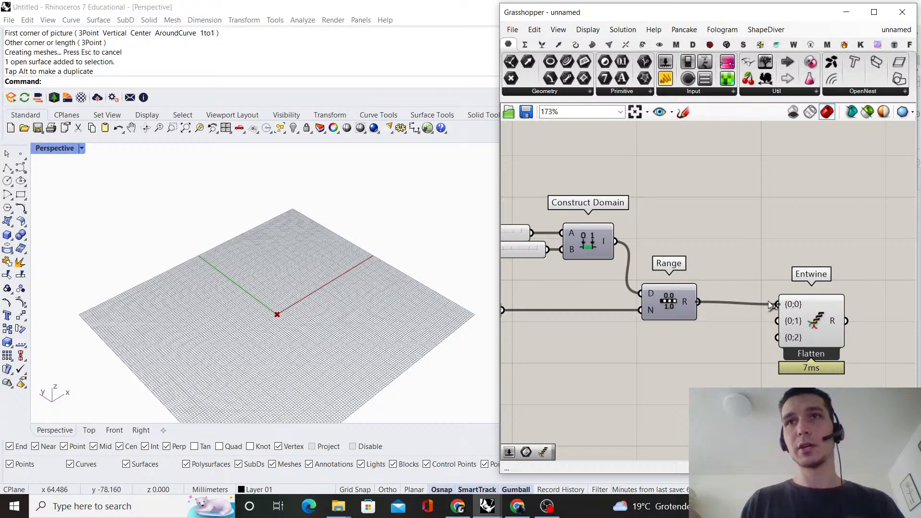
{"action": "left_click_drag", "start_coordinate": [806, 316], "coordinate": [812, 313]}
{"action": "left_click", "coordinate": [804, 238]}
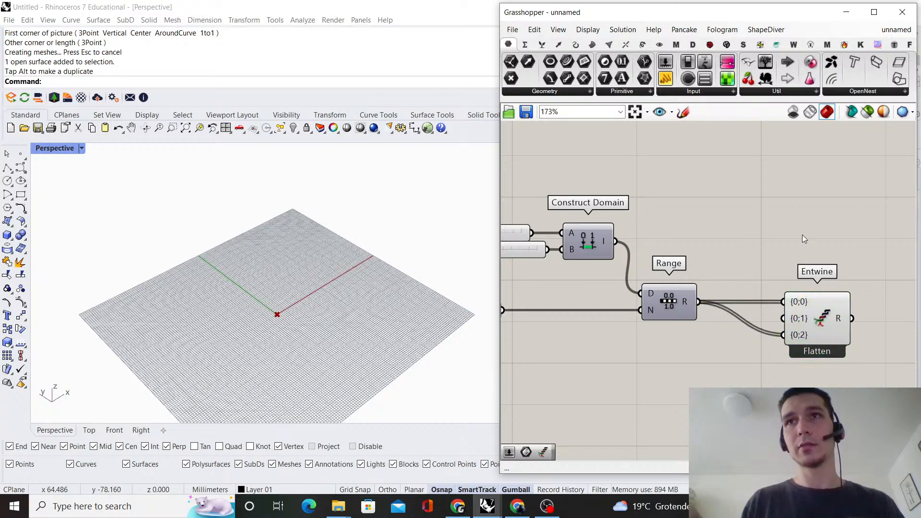
Connect the Entwine output to the X input of Construct Point and align the two components so the wire runs straight
{"action": "scroll", "coordinate": [804, 238], "scroll_direction": "down", "scroll_amount": 2}
{"action": "right_click_drag", "start_coordinate": [805, 239], "coordinate": [666, 241]}
{"action": "scroll", "coordinate": [671, 253], "scroll_direction": "up", "scroll_amount": 1}
{"action": "left_click_drag", "start_coordinate": [703, 305], "coordinate": [807, 280]}
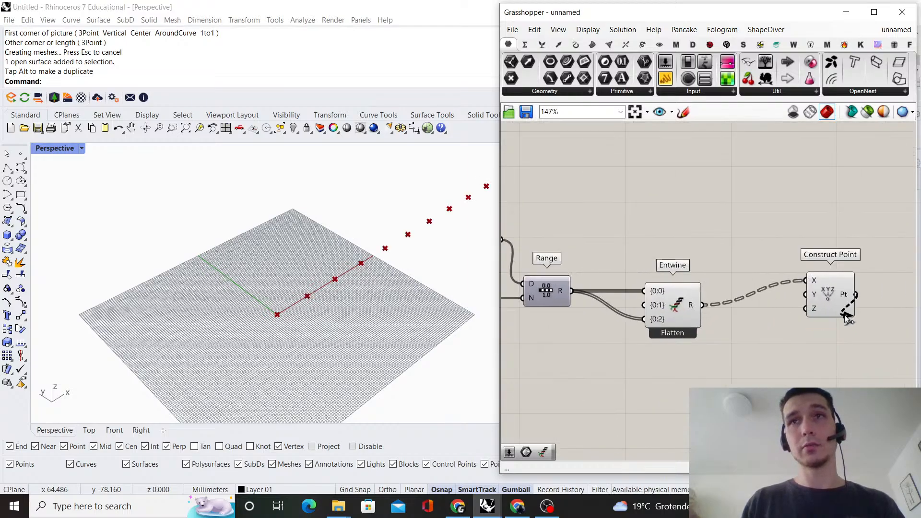
{"action": "left_click_drag", "start_coordinate": [816, 313], "coordinate": [817, 310]}
{"action": "left_click_drag", "start_coordinate": [824, 273], "coordinate": [808, 294]}
Check the row of points in the Perspective viewport and set the Domain end slider to 400
{"action": "scroll", "coordinate": [113, 289], "scroll_direction": "down", "scroll_amount": 12}
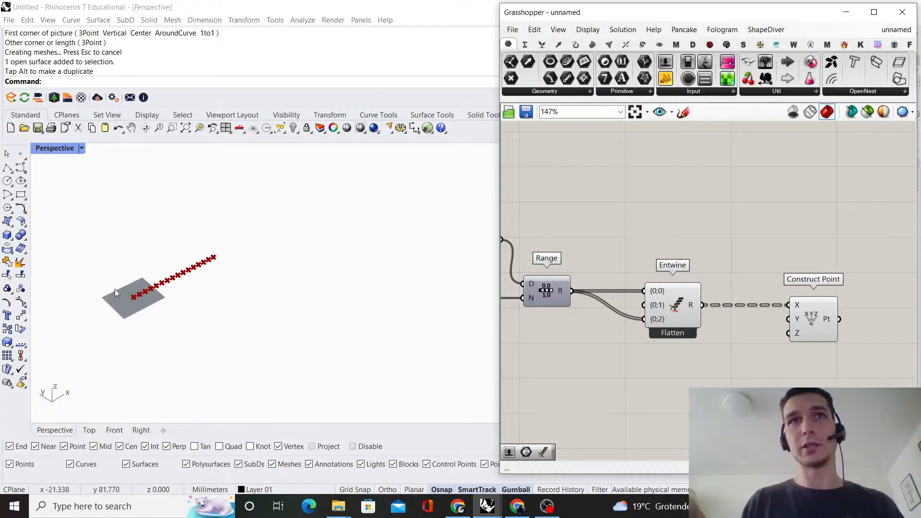
{"action": "right_click_drag", "start_coordinate": [206, 283], "coordinate": [358, 261], "text": "shift"}
{"action": "scroll", "coordinate": [293, 246], "scroll_direction": "up", "scroll_amount": 5}
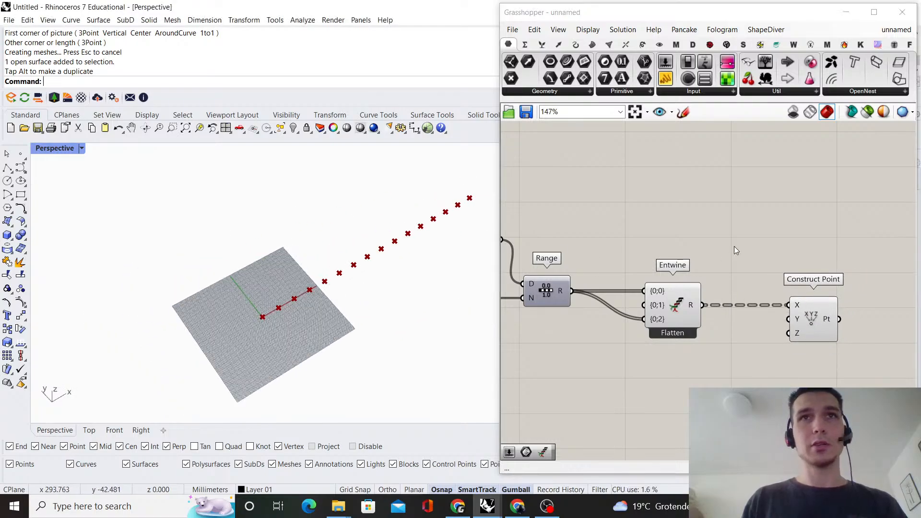
{"action": "scroll", "coordinate": [724, 282], "scroll_direction": "down", "scroll_amount": 2}
{"action": "scroll", "coordinate": [710, 284], "scroll_direction": "up", "scroll_amount": 4}
{"action": "left_click", "coordinate": [703, 269]}
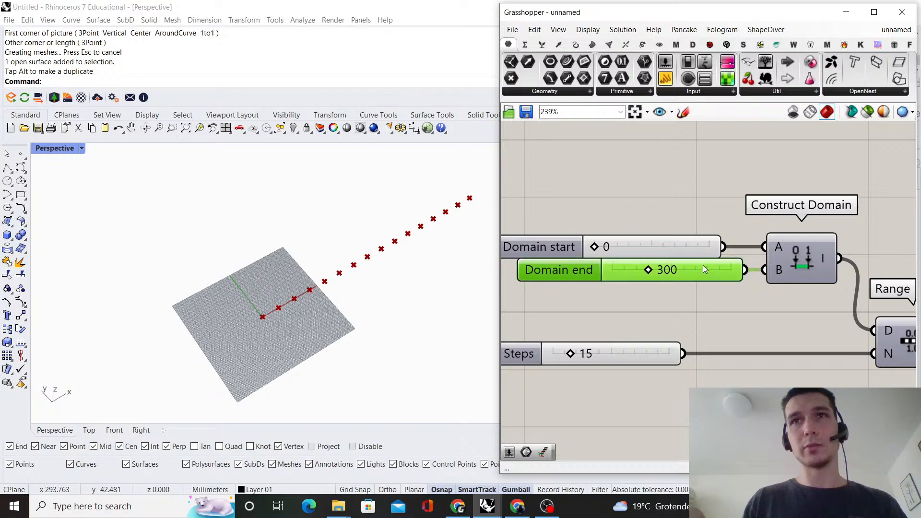
{"action": "double_click", "coordinate": [703, 268]}
{"action": "type", "text": "400"}
{"action": "key", "text": "Return"}
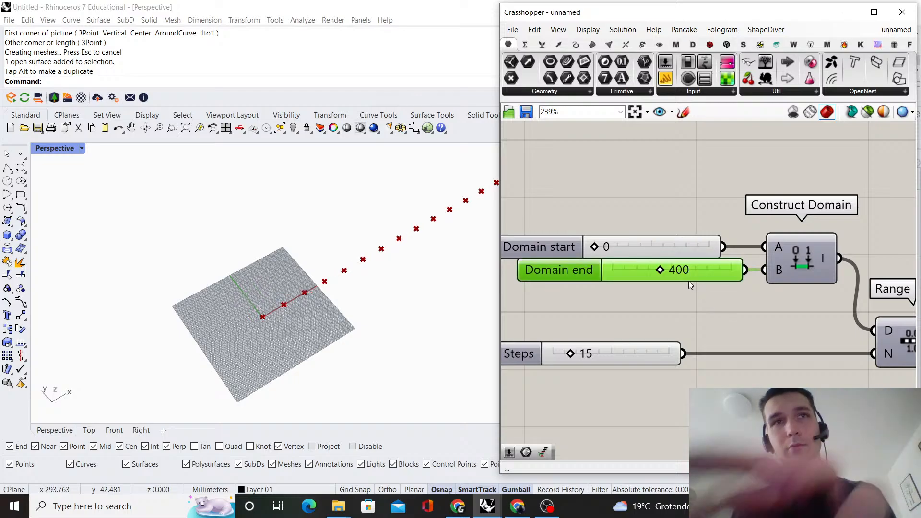
Align the Domain end slider directly beneath the Domain start slider
{"action": "scroll", "coordinate": [376, 264], "scroll_direction": "down", "scroll_amount": 3}
{"action": "scroll", "coordinate": [768, 292], "scroll_direction": "down", "scroll_amount": 4}
{"action": "scroll", "coordinate": [706, 310], "scroll_direction": "up", "scroll_amount": 3}
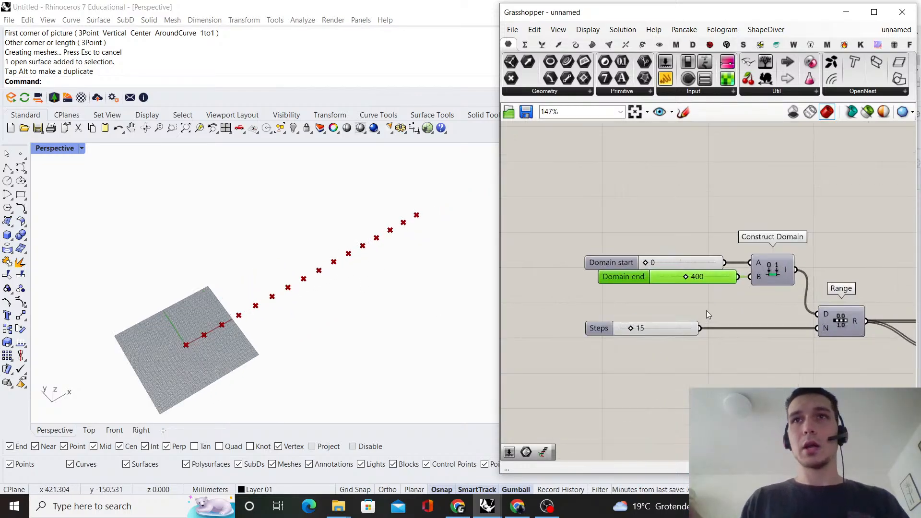
{"action": "left_click_drag", "start_coordinate": [706, 310], "coordinate": [663, 243]}
{"action": "left_click", "coordinate": [689, 353]}
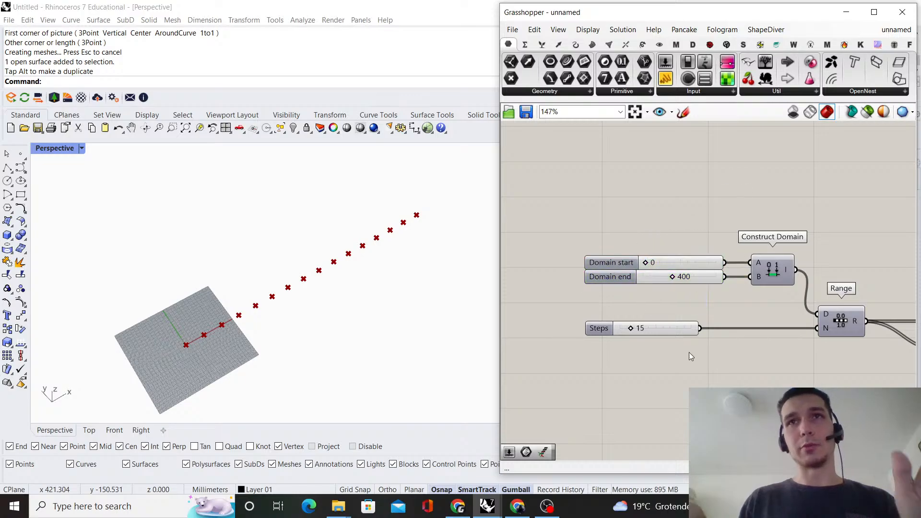
Move the Domain start, Domain end and Steps sliders together closer to Construct Domain
{"action": "left_click_drag", "start_coordinate": [689, 352], "coordinate": [588, 256]}
{"action": "scroll", "coordinate": [604, 266], "scroll_direction": "up", "scroll_amount": 3}
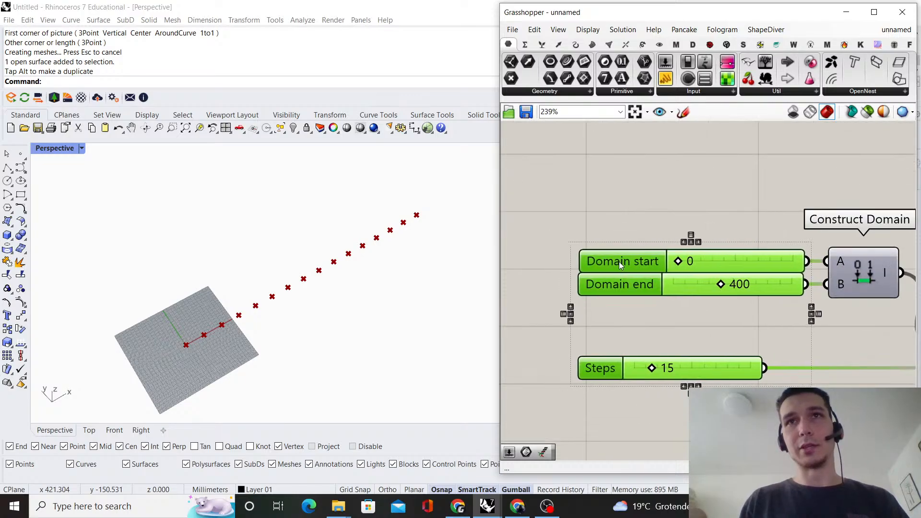
{"action": "left_click", "coordinate": [807, 178]}
{"action": "scroll", "coordinate": [807, 178], "scroll_direction": "down", "scroll_amount": 1}
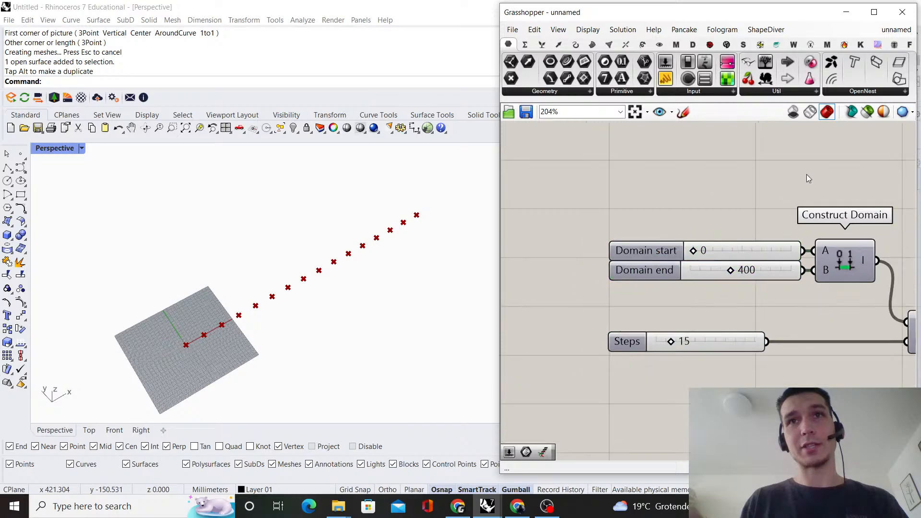
{"action": "scroll", "coordinate": [816, 276], "scroll_direction": "up", "scroll_amount": 2}
{"action": "left_click", "coordinate": [694, 364]}
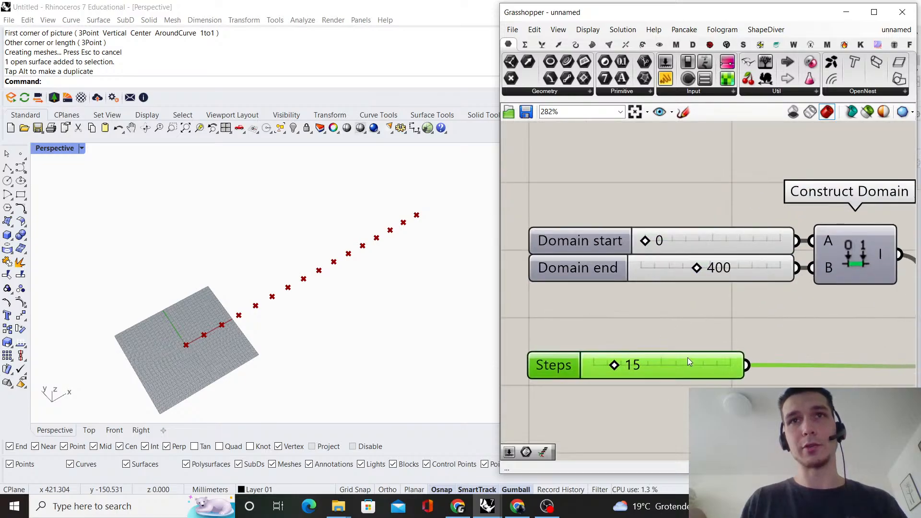
{"action": "left_click", "coordinate": [697, 304]}
{"action": "scroll", "coordinate": [705, 379], "scroll_direction": "up", "scroll_amount": 1}
{"action": "left_click", "coordinate": [696, 365]}
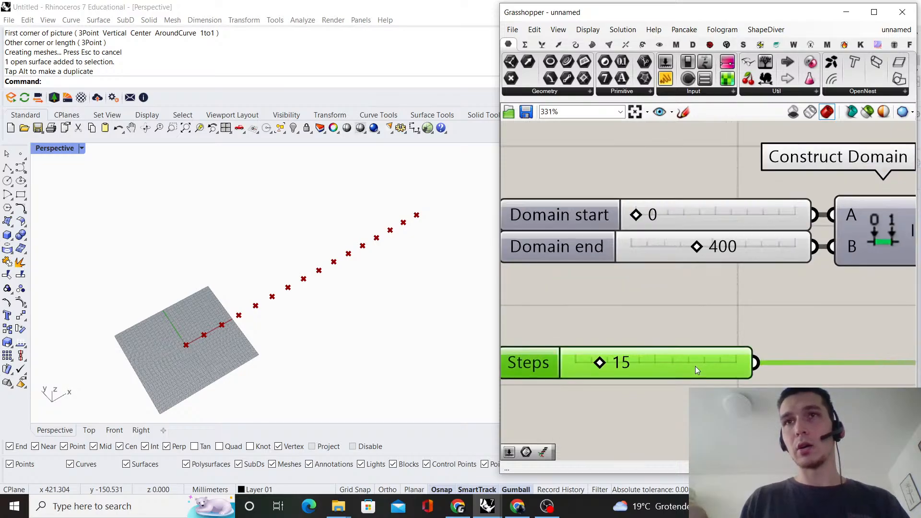
{"action": "left_click", "coordinate": [735, 293]}
Shift Construct Domain slightly away from its sliders and move Range farther toward Entwine for even spacing
{"action": "scroll", "coordinate": [736, 290], "scroll_direction": "down", "scroll_amount": 3}
{"action": "right_click_drag", "start_coordinate": [840, 250], "coordinate": [698, 288]}
{"action": "scroll", "coordinate": [697, 288], "scroll_direction": "up", "scroll_amount": 2}
{"action": "left_click_drag", "start_coordinate": [690, 293], "coordinate": [714, 293]}
{"action": "left_click", "coordinate": [773, 261]}
{"action": "scroll", "coordinate": [774, 264], "scroll_direction": "down", "scroll_amount": 3}
{"action": "right_click_drag", "start_coordinate": [800, 343], "coordinate": [661, 328]}
{"action": "scroll", "coordinate": [660, 328], "scroll_direction": "up", "scroll_amount": 2}
{"action": "left_click_drag", "start_coordinate": [660, 328], "coordinate": [697, 329]}
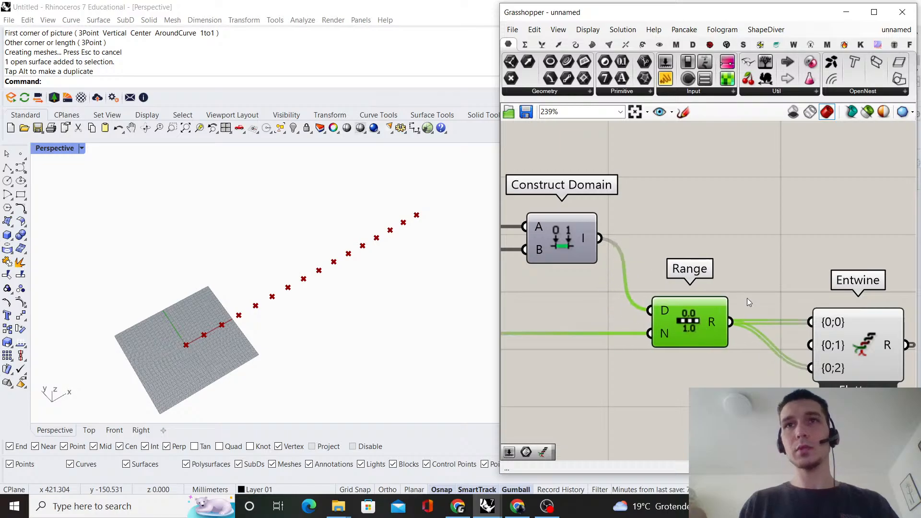
{"action": "left_click", "coordinate": [749, 298]}
Duplicate the Range component with its input wires and place the copy just below the original
{"action": "scroll", "coordinate": [782, 240], "scroll_direction": "down", "scroll_amount": 2}
{"action": "right_click_drag", "start_coordinate": [787, 233], "coordinate": [740, 244]}
{"action": "scroll", "coordinate": [740, 246], "scroll_direction": "down", "scroll_amount": 2}
{"action": "right_click_drag", "start_coordinate": [726, 295], "coordinate": [829, 254]}
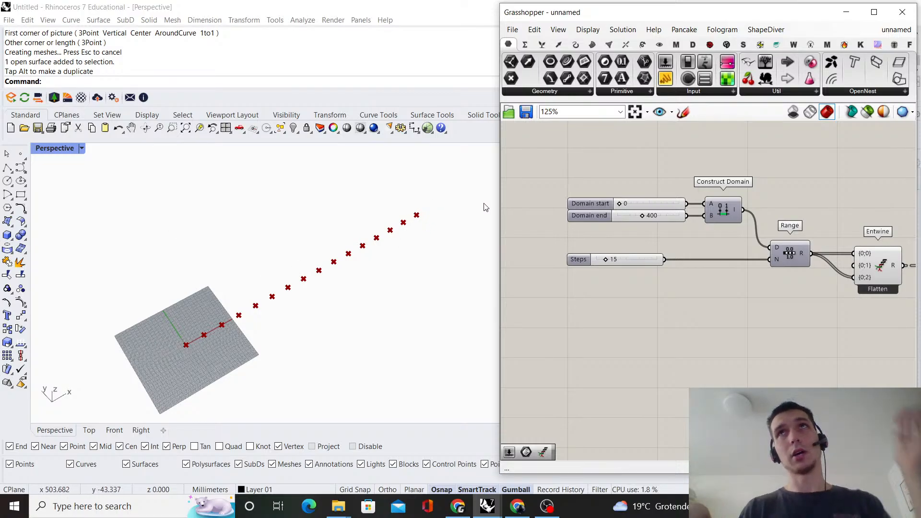
{"action": "scroll", "coordinate": [701, 253], "scroll_direction": "up", "scroll_amount": 1}
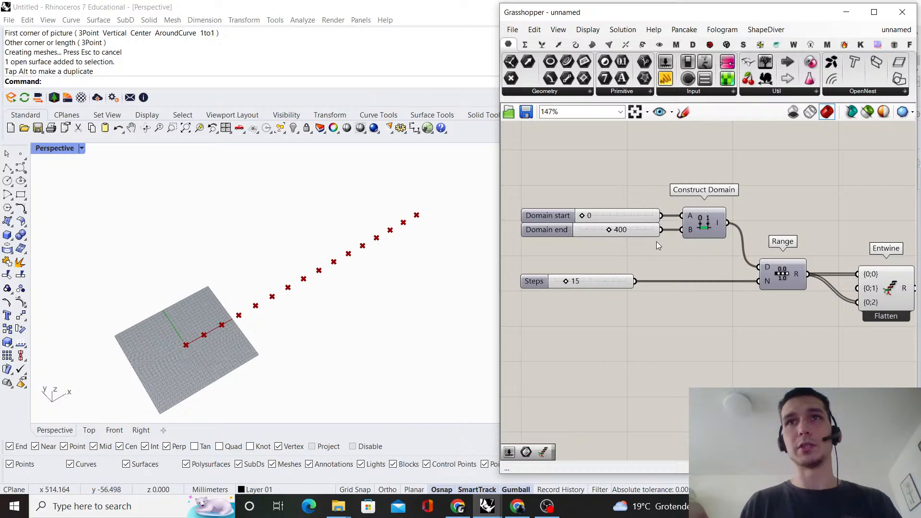
{"action": "scroll", "coordinate": [657, 245], "scroll_direction": "down", "scroll_amount": 2}
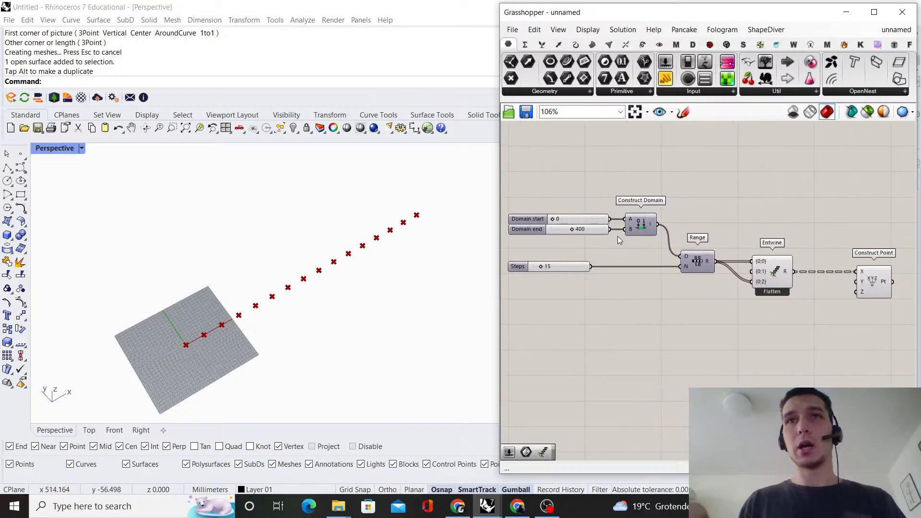
{"action": "right_click_drag", "start_coordinate": [650, 240], "coordinate": [664, 260]}
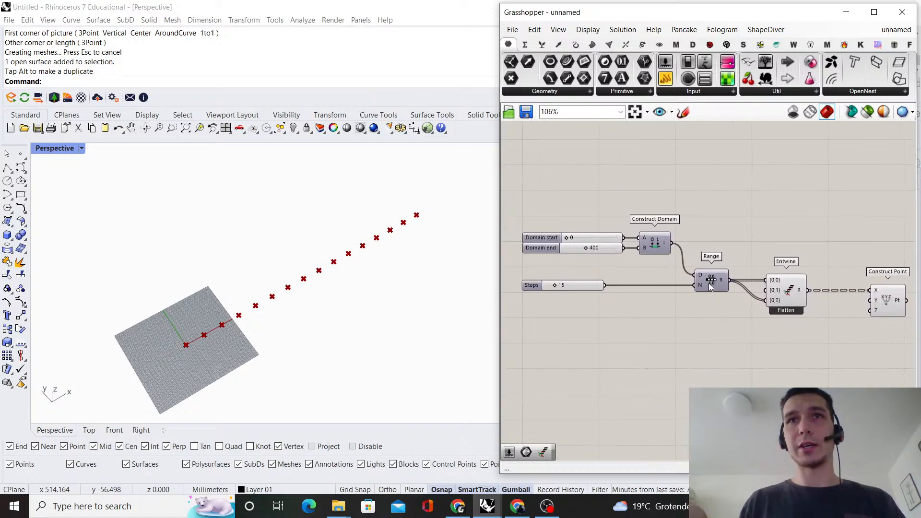
{"action": "left_click_drag", "start_coordinate": [710, 286], "coordinate": [714, 321]}
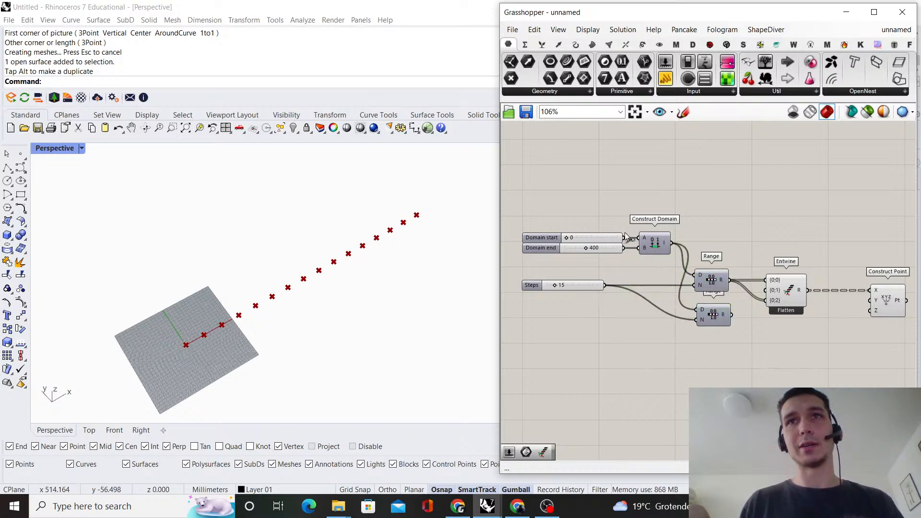
Search the component library for "extend domain" and look through the available domain components
{"action": "right_click_drag", "start_coordinate": [651, 229], "coordinate": [682, 243]}
{"action": "double_click", "coordinate": [678, 356]}
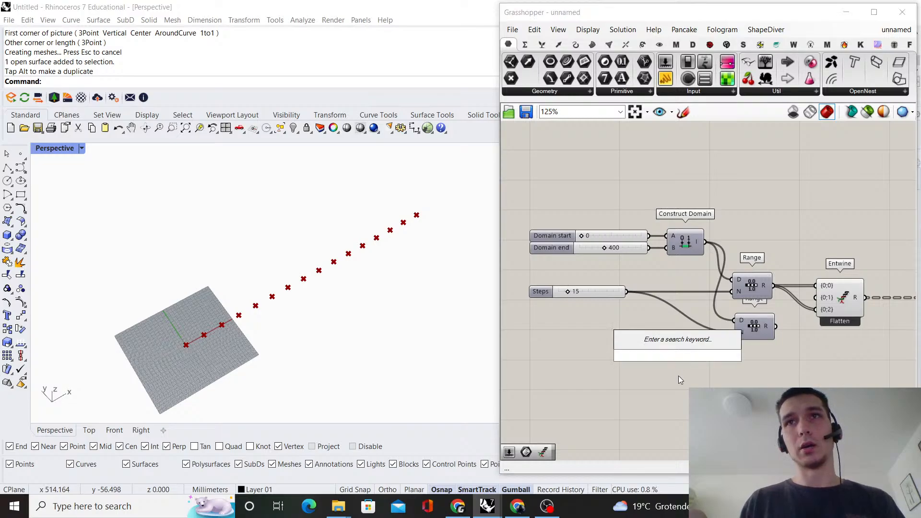
{"action": "type", "text": "exten"}
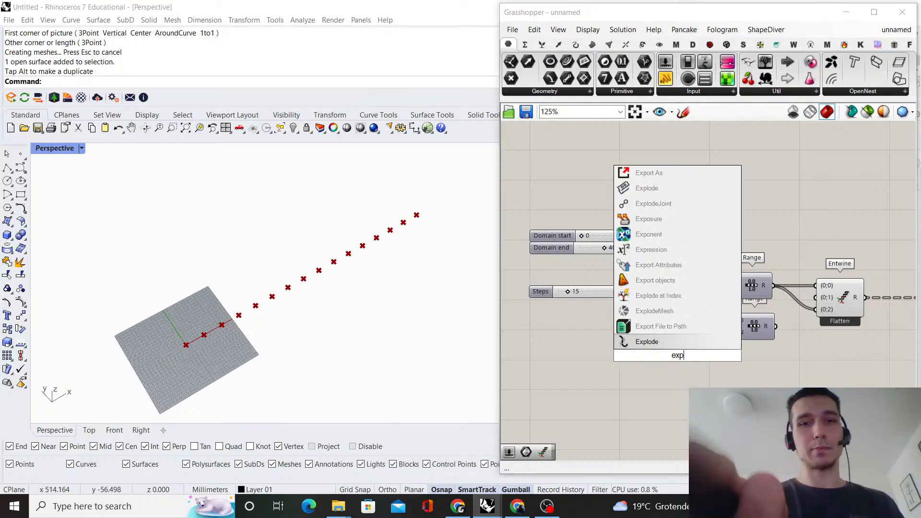
{"action": "type", "text": "d dmain"}
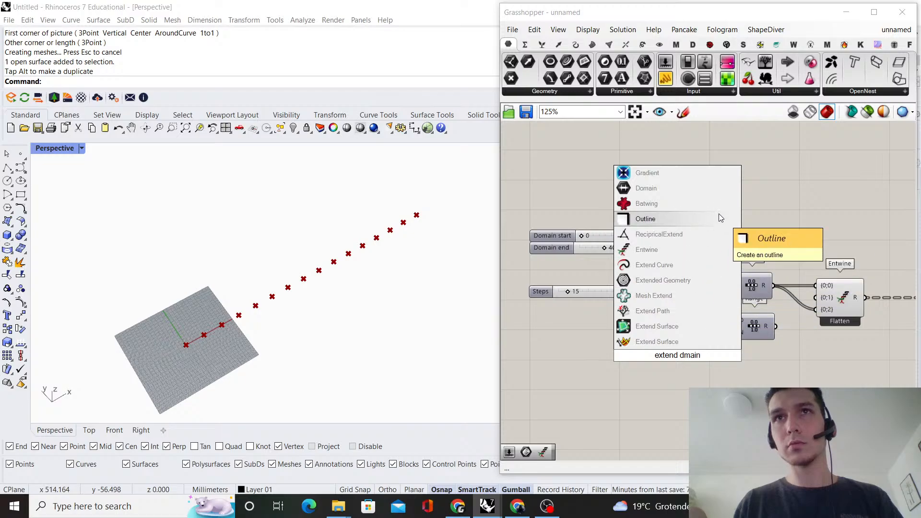
{"action": "left_click", "coordinate": [777, 44]}
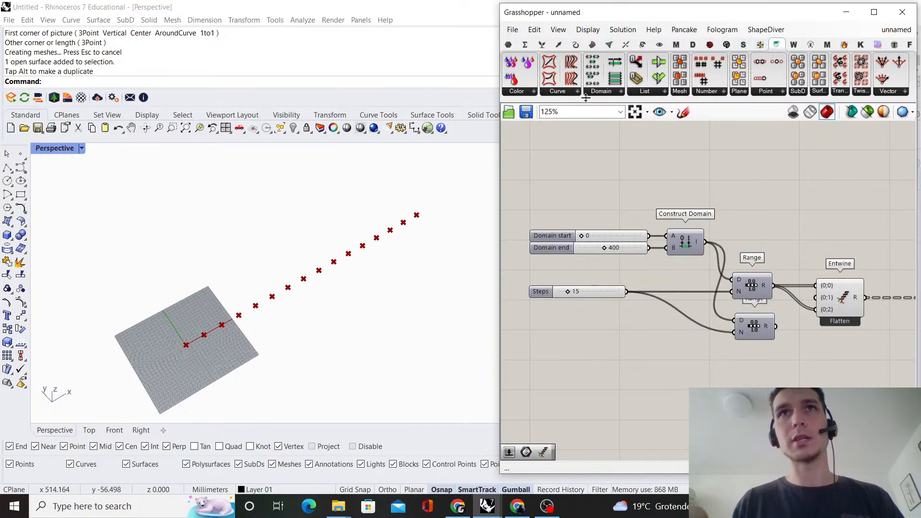
{"action": "left_click", "coordinate": [600, 91]}
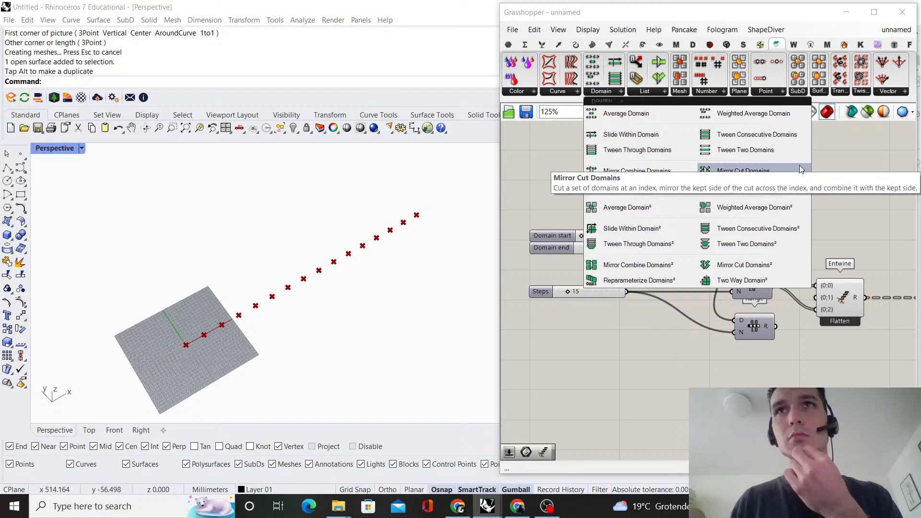
{"action": "scroll", "coordinate": [663, 348], "scroll_direction": "up", "scroll_amount": 1}
Add a Multiplication component on the canvas below the Steps slider
{"action": "double_click", "coordinate": [656, 356]}
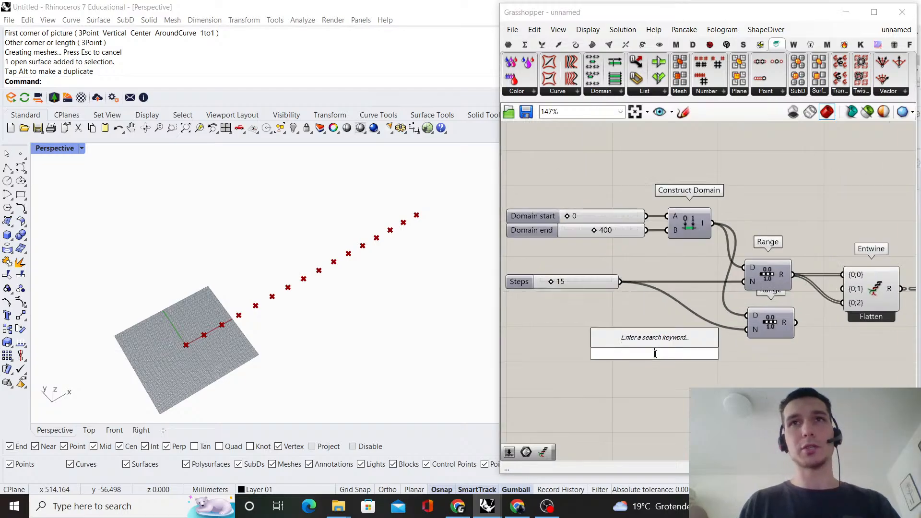
{"action": "type", "text": "multiplic"}
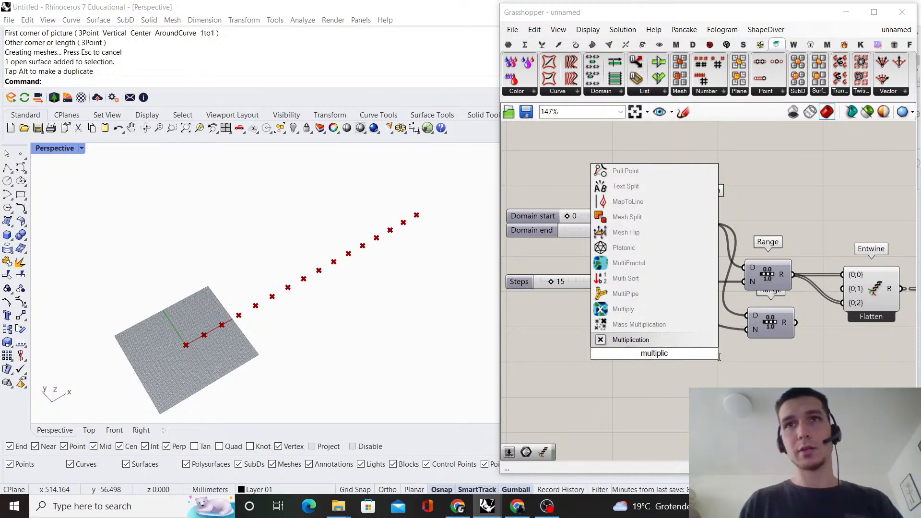
{"action": "key", "text": "Return"}
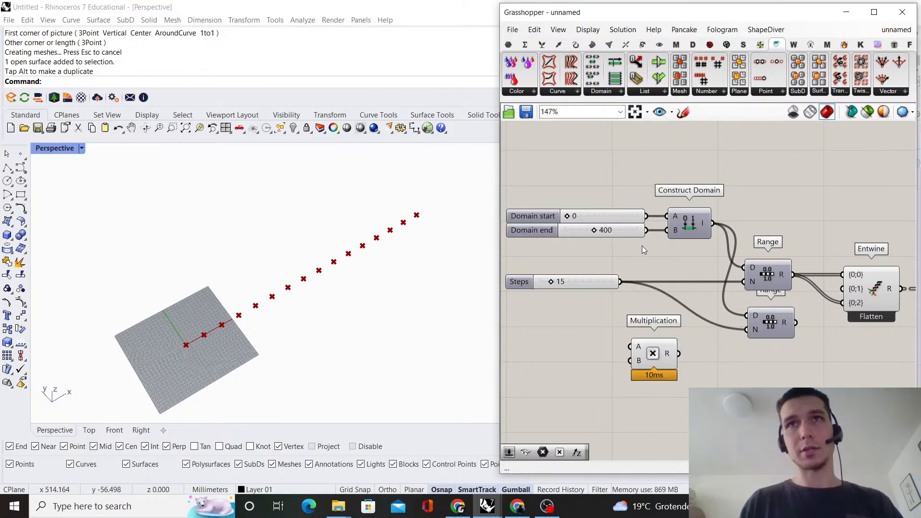
Duplicate Construct Domain with its two sliders below Multiplication, and connect the copied Domain end slider to Multiplication's A input
{"action": "left_click_drag", "start_coordinate": [671, 247], "coordinate": [619, 204]}
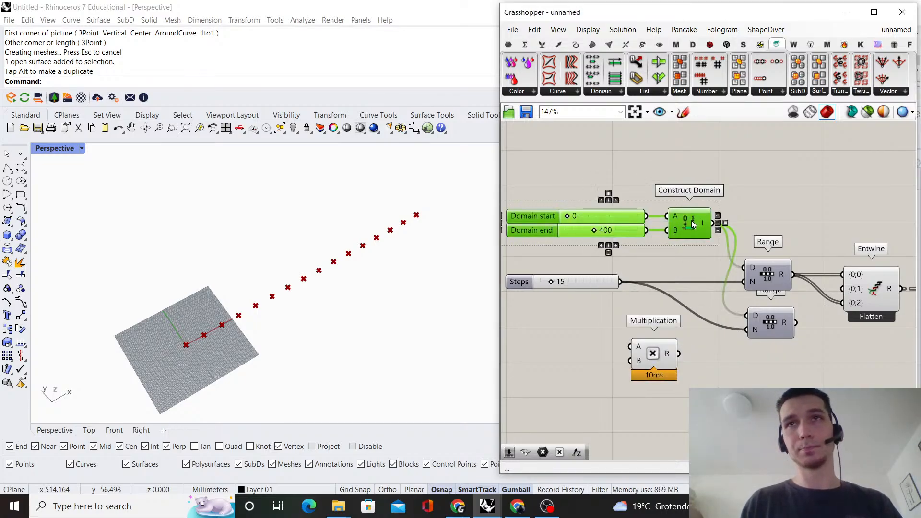
{"action": "left_click_drag", "start_coordinate": [690, 228], "coordinate": [681, 402], "text": "alt"}
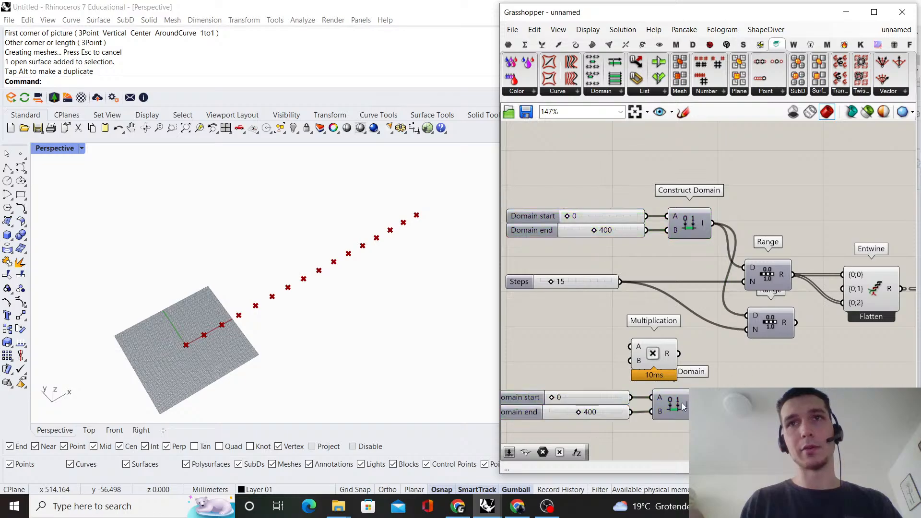
{"action": "right_click_drag", "start_coordinate": [639, 402], "coordinate": [658, 395]}
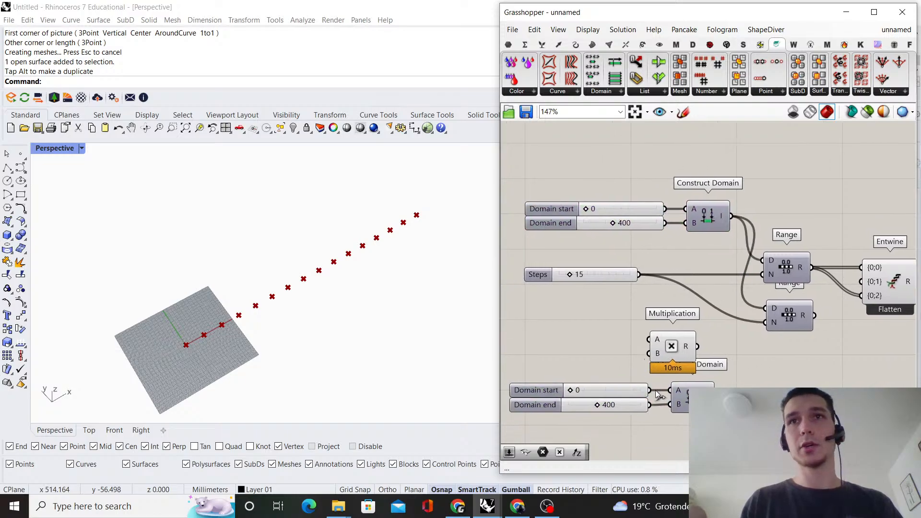
Add a 0.05 number slider, place it beside Multiplication and connect it to input B
{"action": "double_click", "coordinate": [576, 318]}
{"action": "type", "text": "0."}
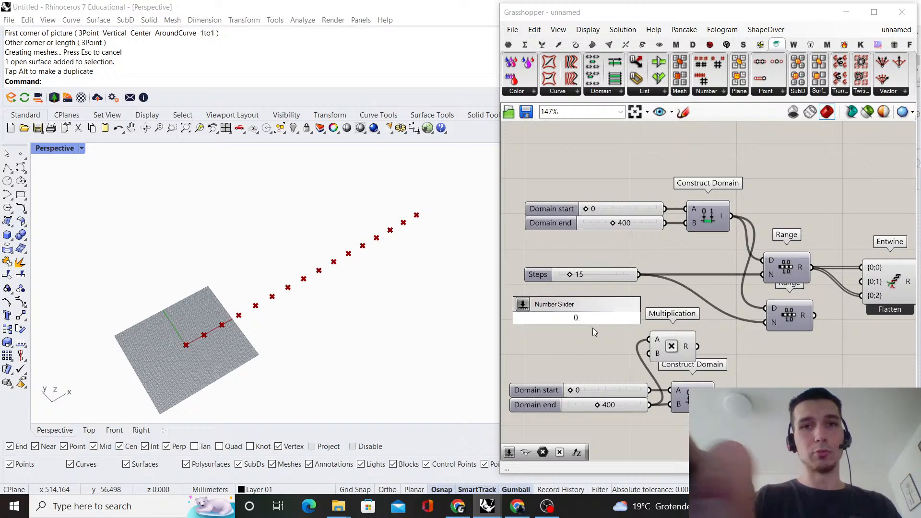
{"action": "type", "text": "05"}
{"action": "key", "text": "Return"}
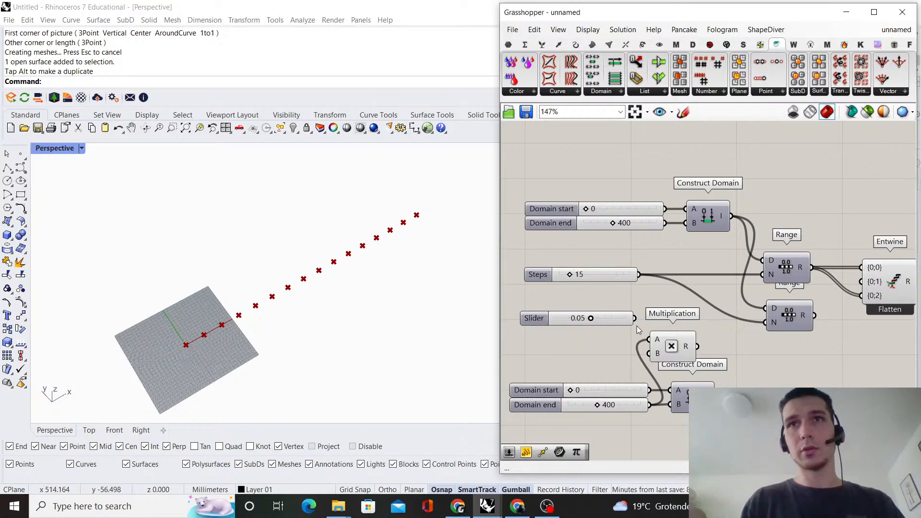
{"action": "left_click_drag", "start_coordinate": [613, 319], "coordinate": [608, 353]}
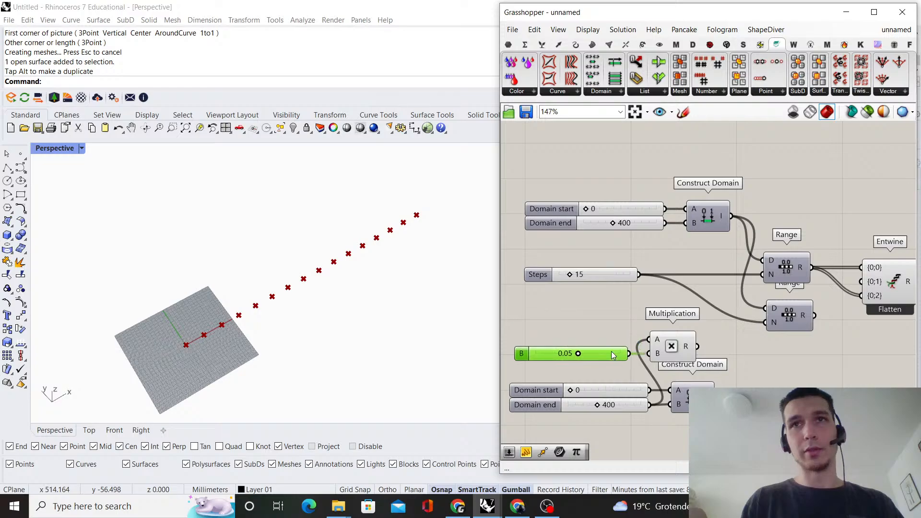
{"action": "left_click", "coordinate": [604, 308]}
{"action": "right_click_drag", "start_coordinate": [603, 308], "coordinate": [522, 260]}
Move the copied Construct Domain aside, then add a Negative component linking Multiplication's result to that domain's A input
{"action": "left_click_drag", "start_coordinate": [623, 356], "coordinate": [672, 356]}
{"action": "double_click", "coordinate": [657, 314]}
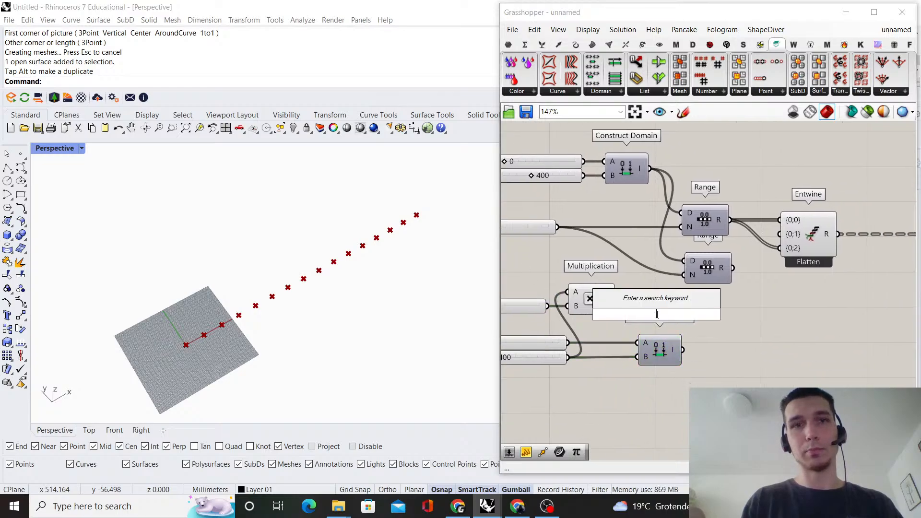
{"action": "type", "text": "negat"}
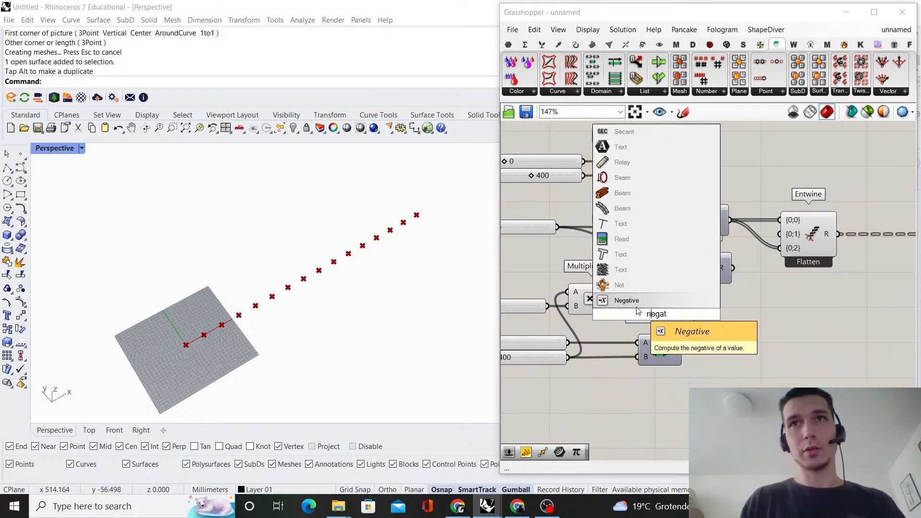
{"action": "left_click", "coordinate": [623, 300]}
{"action": "scroll", "coordinate": [633, 320], "scroll_direction": "up", "scroll_amount": 2}
{"action": "left_click_drag", "start_coordinate": [632, 320], "coordinate": [624, 302]}
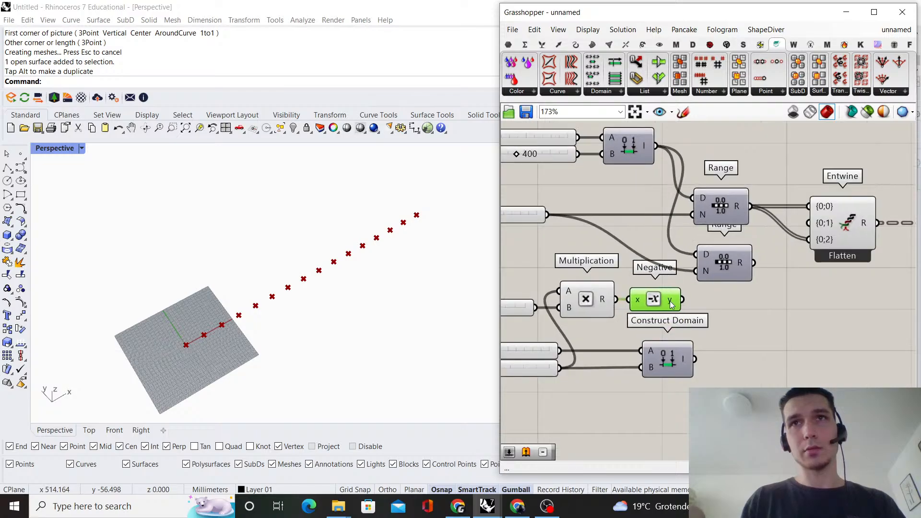
{"action": "left_click_drag", "start_coordinate": [680, 314], "coordinate": [642, 350]}
Move both Range components, Entwine and Construct Point farther from the domain setup, and shift the copied Construct Domain toward them
{"action": "scroll", "coordinate": [686, 333], "scroll_direction": "down", "scroll_amount": 4}
{"action": "right_click_drag", "start_coordinate": [696, 331], "coordinate": [584, 340]}
{"action": "left_click_drag", "start_coordinate": [799, 310], "coordinate": [669, 275]}
{"action": "scroll", "coordinate": [605, 273], "scroll_direction": "up", "scroll_amount": 3}
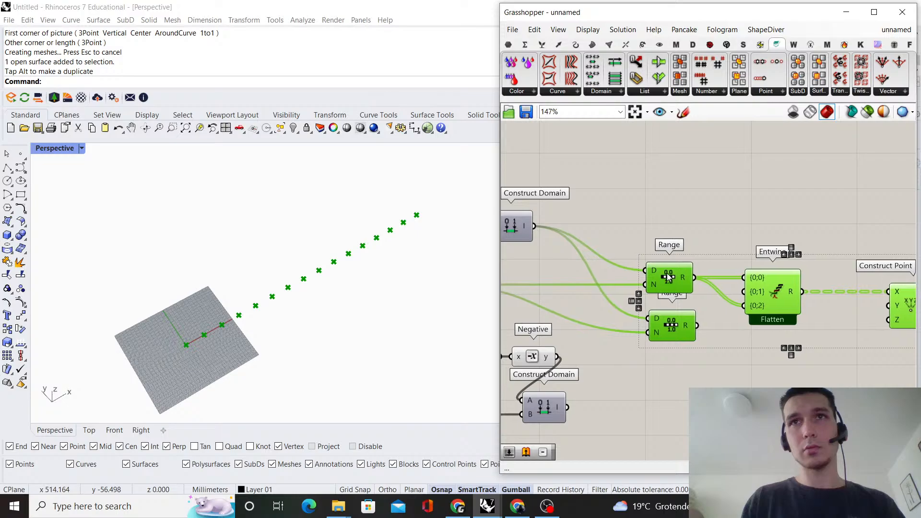
{"action": "left_click", "coordinate": [737, 213]}
{"action": "scroll", "coordinate": [730, 195], "scroll_direction": "down", "scroll_amount": 1}
{"action": "right_click_drag", "start_coordinate": [630, 207], "coordinate": [698, 187]}
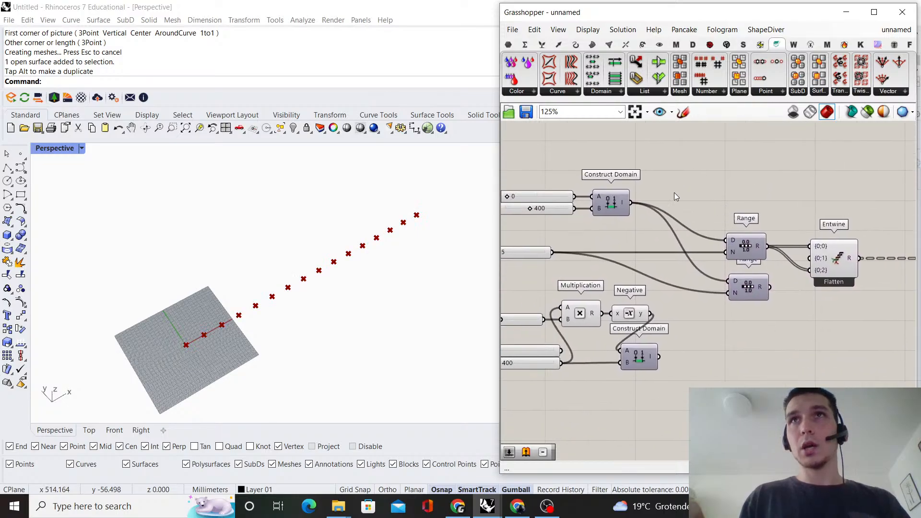
{"action": "left_click_drag", "start_coordinate": [626, 346], "coordinate": [676, 349]}
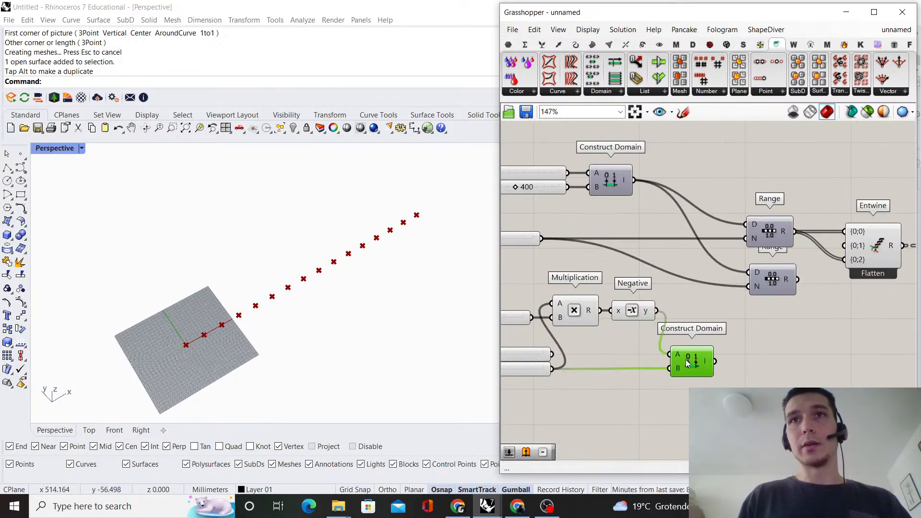
{"action": "scroll", "coordinate": [785, 264], "scroll_direction": "up", "scroll_amount": 1}
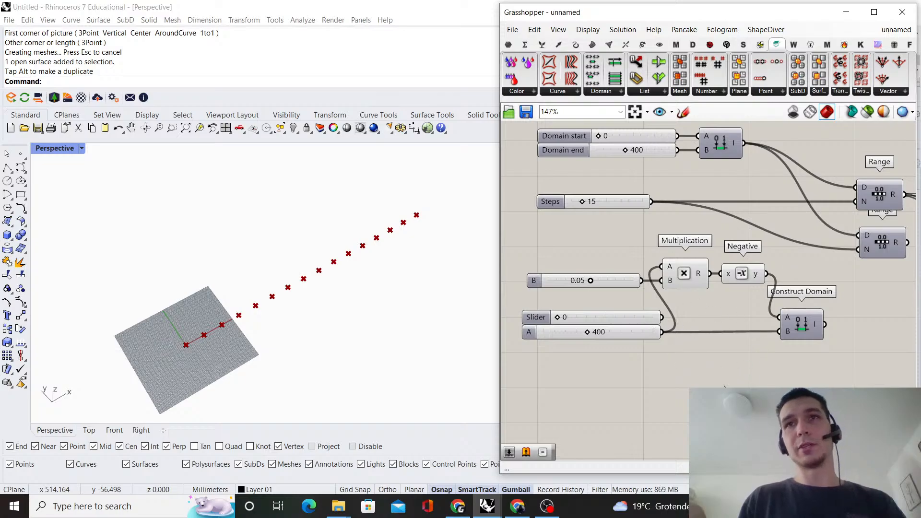
Duplicate Multiplication below the original and add a number slider with the value 1.1
{"action": "left_click_drag", "start_coordinate": [705, 356], "coordinate": [707, 358], "text": "alt"}
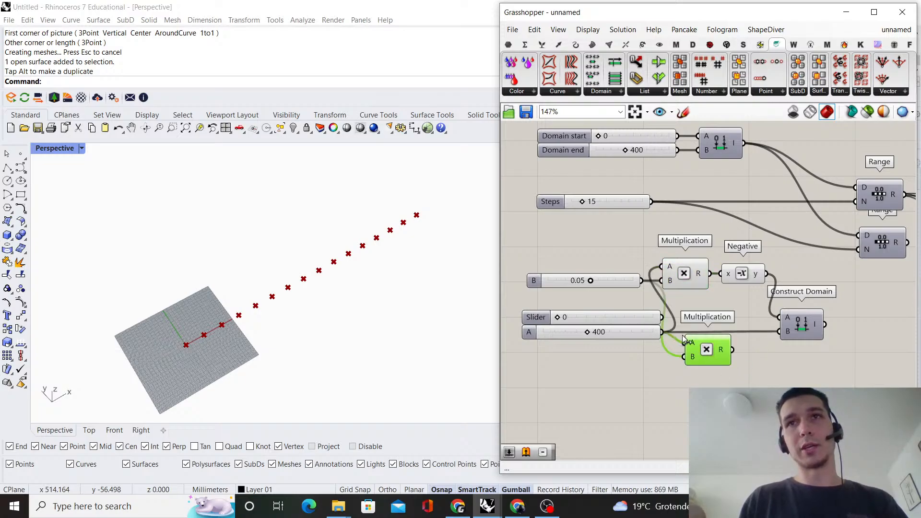
{"action": "double_click", "coordinate": [668, 398]}
{"action": "type", "text": "1."}
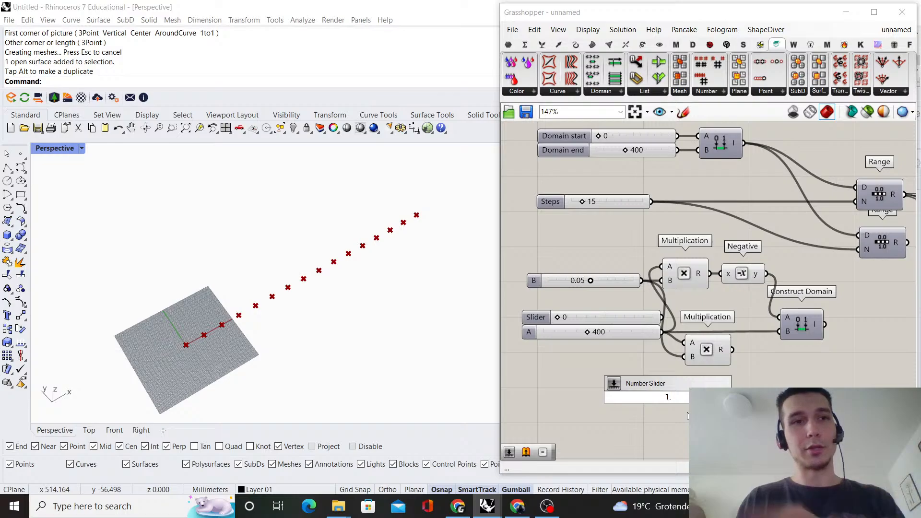
{"action": "type", "text": "1"}
{"action": "key", "text": "Return"}
Connect the 1.10 slider to the copied Multiplication's B input, and its result to the copied Construct Domain's B input
{"action": "scroll", "coordinate": [722, 411], "scroll_direction": "up", "scroll_amount": 2}
{"action": "left_click_drag", "start_coordinate": [644, 362], "coordinate": [621, 334]}
{"action": "left_click", "coordinate": [684, 373]}
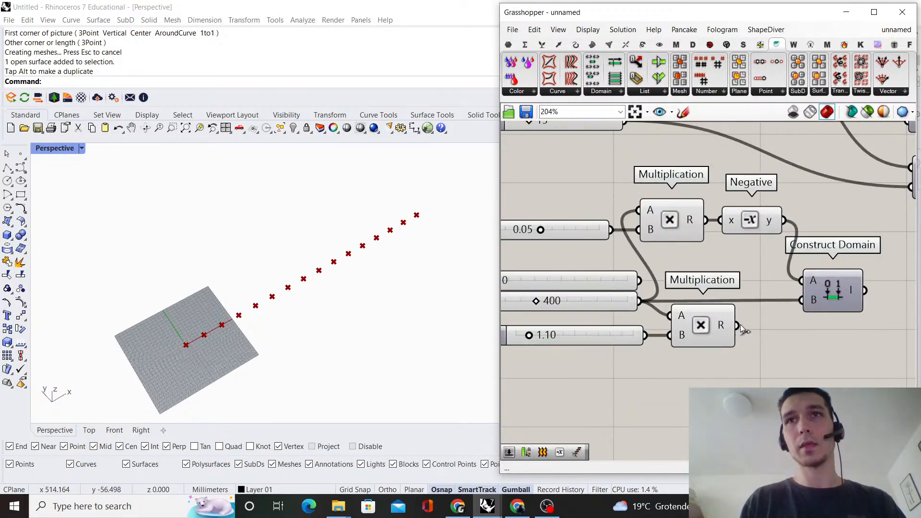
{"action": "left_click_drag", "start_coordinate": [625, 301], "coordinate": [621, 314]}
{"action": "left_click", "coordinate": [613, 270]}
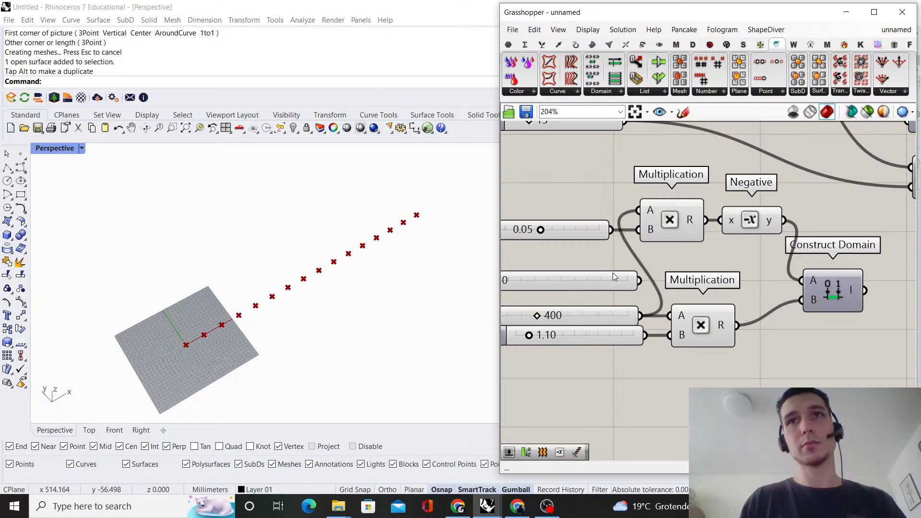
Replace the copied Domain end slider with a relay fed by the original Domain end slider, and delete the unused copied start slider
{"action": "scroll", "coordinate": [640, 257], "scroll_direction": "down", "scroll_amount": 4}
{"action": "right_click_drag", "start_coordinate": [645, 261], "coordinate": [667, 309]}
{"action": "scroll", "coordinate": [666, 309], "scroll_direction": "up", "scroll_amount": 1}
{"action": "double_click", "coordinate": [662, 338]}
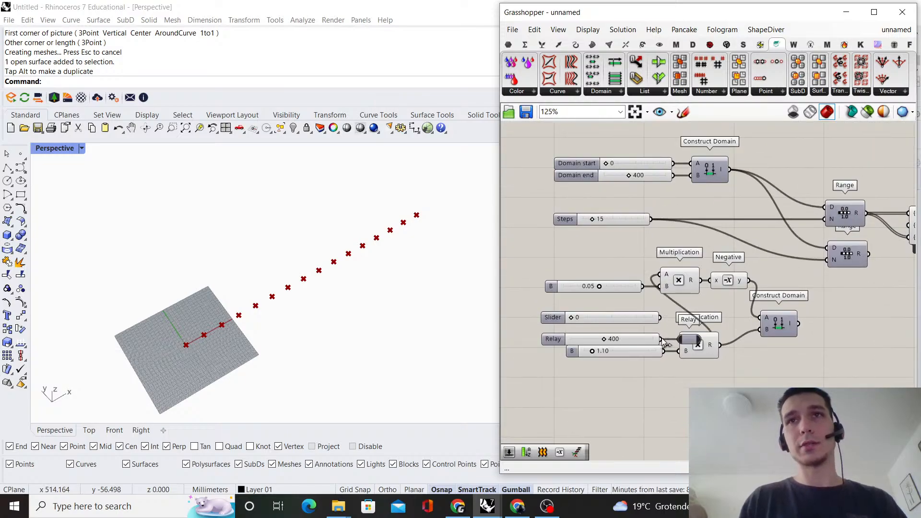
{"action": "left_click", "coordinate": [639, 344]}
{"action": "key", "text": "Delete"}
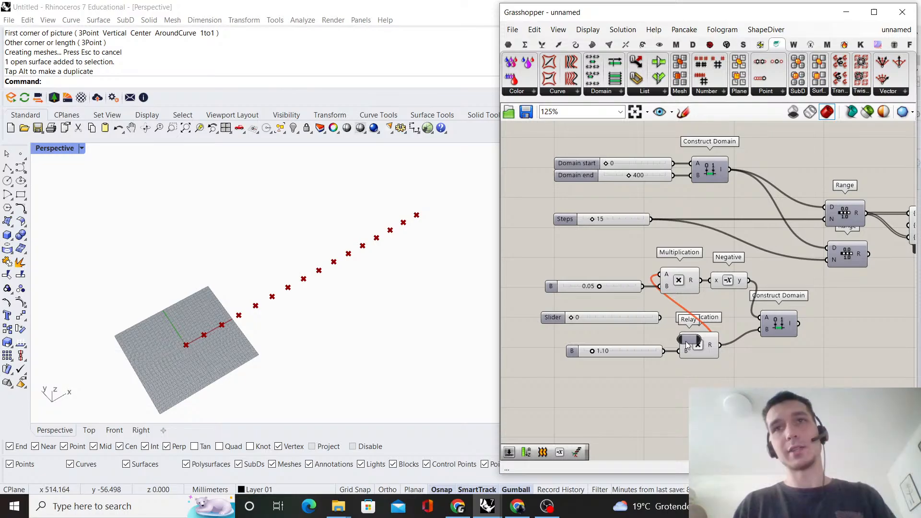
{"action": "left_click_drag", "start_coordinate": [689, 340], "coordinate": [653, 339]}
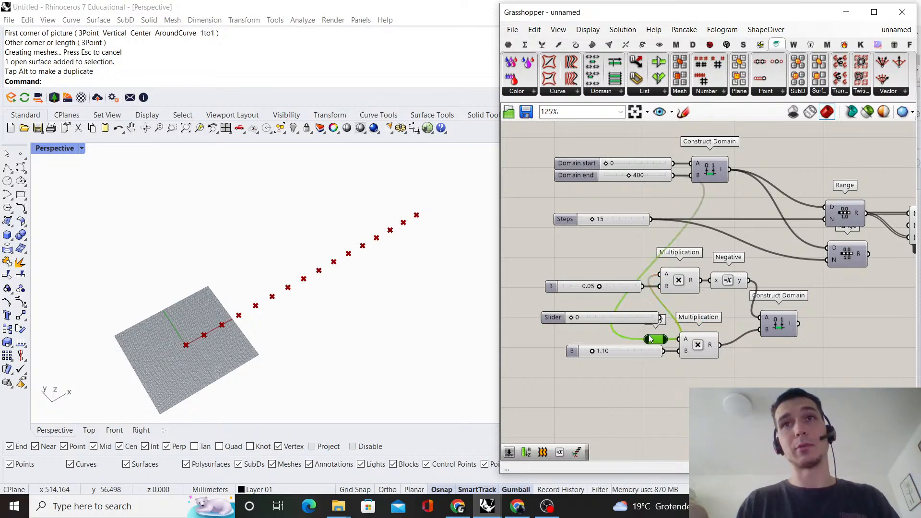
{"action": "left_click", "coordinate": [646, 318]}
{"action": "key", "text": "Delete"}
Lower the copied Construct Domain slightly and connect its output to the second Range's domain input
{"action": "scroll", "coordinate": [645, 298], "scroll_direction": "down", "scroll_amount": 1}
{"action": "scroll", "coordinate": [715, 307], "scroll_direction": "up", "scroll_amount": 2}
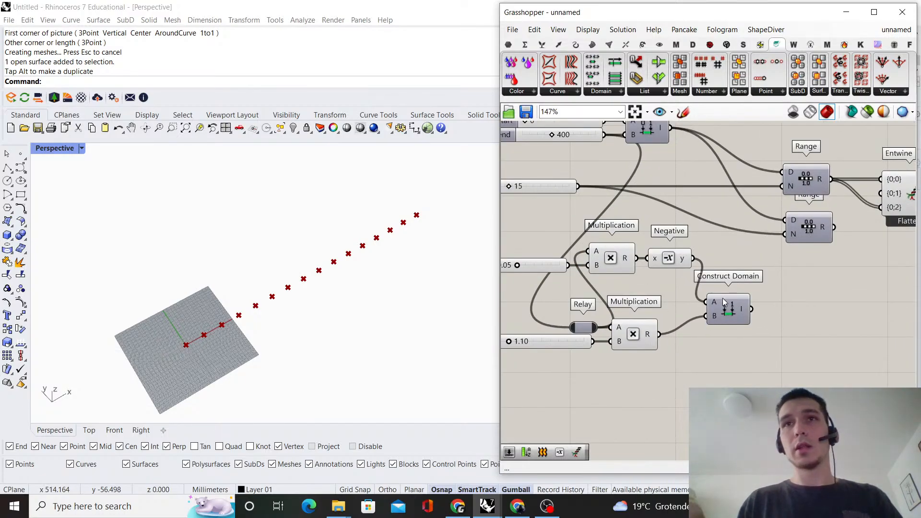
{"action": "left_click_drag", "start_coordinate": [722, 298], "coordinate": [729, 323]}
{"action": "left_click_drag", "start_coordinate": [793, 213], "coordinate": [793, 214]}
{"action": "scroll", "coordinate": [850, 202], "scroll_direction": "down", "scroll_amount": 2}
{"action": "right_click_drag", "start_coordinate": [849, 201], "coordinate": [674, 271]}
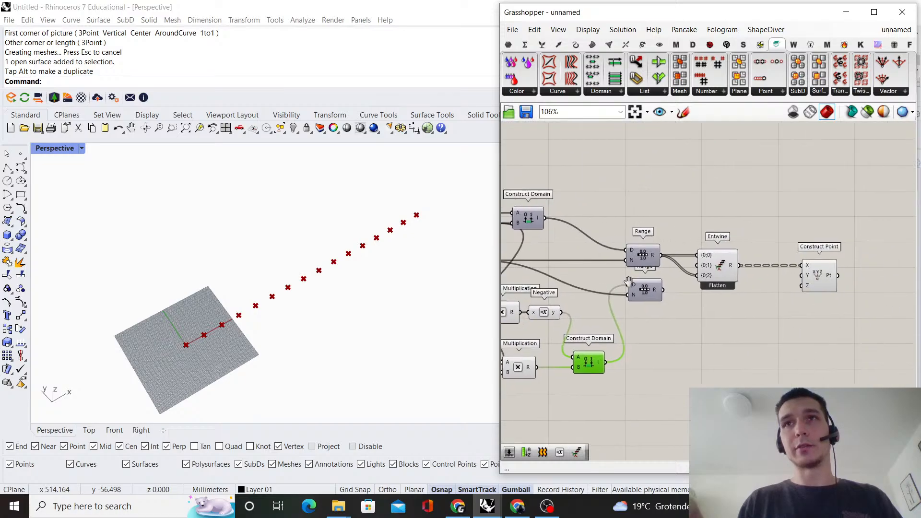
Connect the second Range's output to Entwine's {0;1} input
{"action": "scroll", "coordinate": [674, 272], "scroll_direction": "up", "scroll_amount": 1}
{"action": "left_click_drag", "start_coordinate": [658, 294], "coordinate": [703, 265]}
{"action": "left_click", "coordinate": [727, 378]}
Move the upper Multiplication and Negative down toward the lower Multiplication, and shift the lower Construct Domain farther from them
{"action": "scroll", "coordinate": [686, 323], "scroll_direction": "down", "scroll_amount": 2}
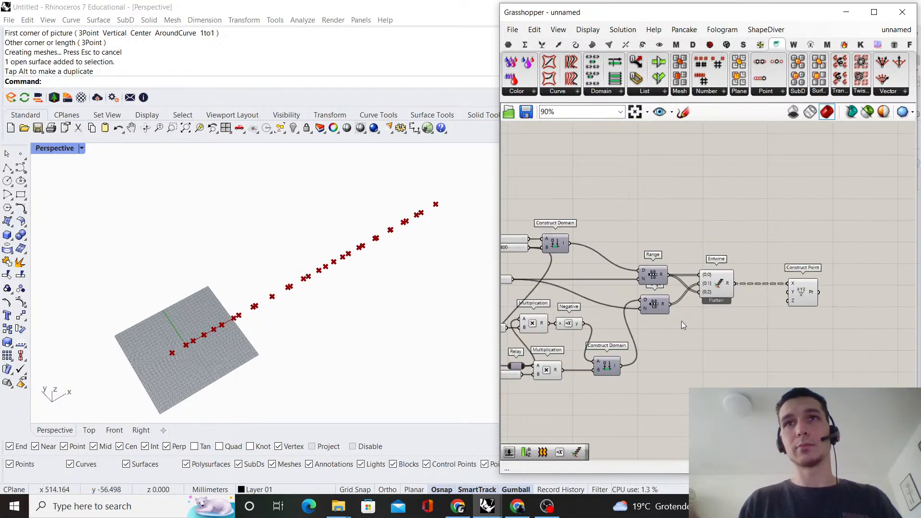
{"action": "right_click_drag", "start_coordinate": [600, 339], "coordinate": [681, 321]}
{"action": "scroll", "coordinate": [680, 322], "scroll_direction": "up", "scroll_amount": 1}
{"action": "right_click_drag", "start_coordinate": [638, 298], "coordinate": [757, 328]}
{"action": "scroll", "coordinate": [731, 332], "scroll_direction": "up", "scroll_amount": 2}
{"action": "left_click_drag", "start_coordinate": [753, 337], "coordinate": [733, 367]}
{"action": "left_click", "coordinate": [754, 304]}
{"action": "right_click_drag", "start_coordinate": [754, 304], "coordinate": [663, 263]}
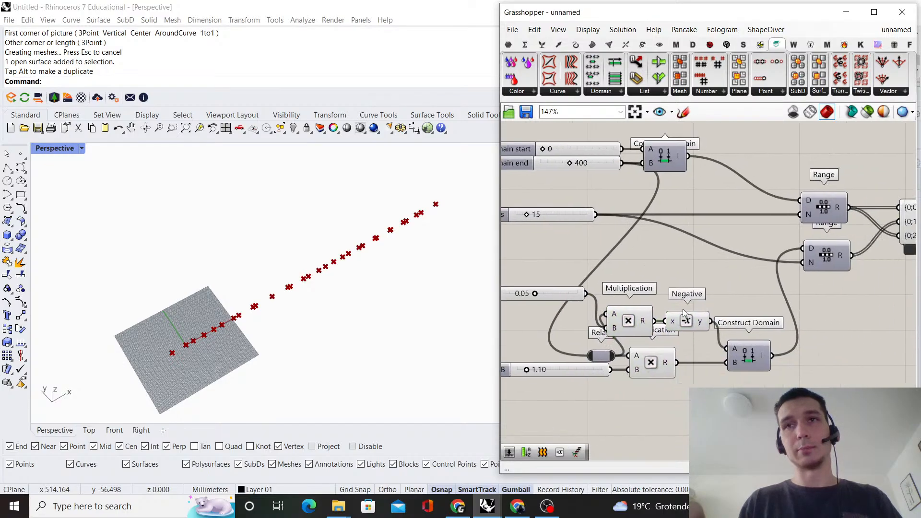
{"action": "left_click_drag", "start_coordinate": [760, 367], "coordinate": [778, 368]}
{"action": "left_click", "coordinate": [749, 314]}
{"action": "left_click_drag", "start_coordinate": [701, 327], "coordinate": [636, 314]}
{"action": "left_click", "coordinate": [661, 322]}
{"action": "key", "text": "ctrl+z"}
{"action": "key", "text": "ctrl+z"}
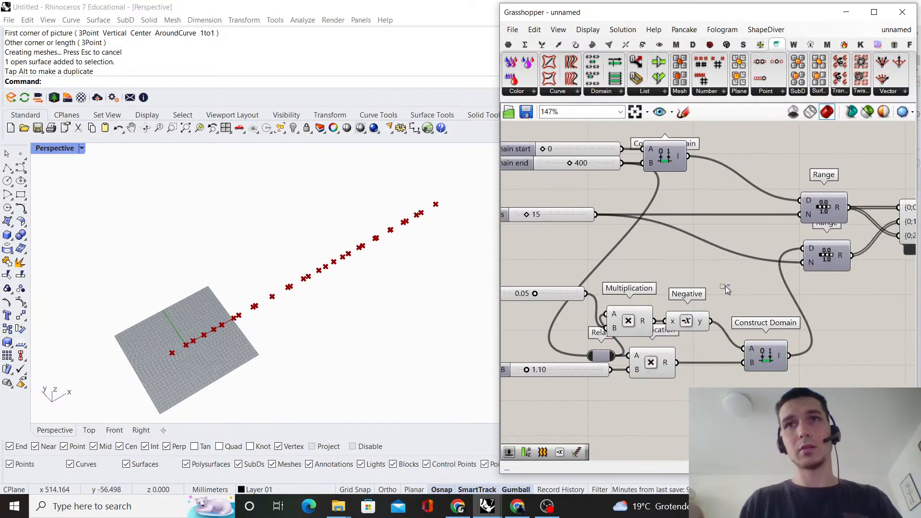
Shift the upper Multiplication and Negative components together slightly toward the lower Construct Domain
{"action": "left_click_drag", "start_coordinate": [701, 293], "coordinate": [665, 331]}
{"action": "left_click", "coordinate": [668, 265]}
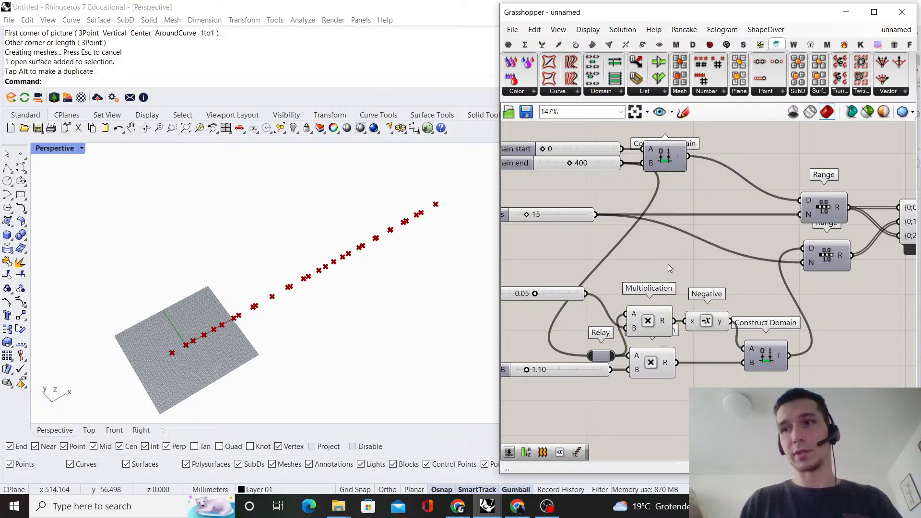
Move the Construct Point component farther from Entwine, leaving a wide gap between them
{"action": "scroll", "coordinate": [693, 244], "scroll_direction": "down", "scroll_amount": 3}
{"action": "right_click_drag", "start_coordinate": [693, 245], "coordinate": [629, 283]}
{"action": "scroll", "coordinate": [630, 283], "scroll_direction": "down", "scroll_amount": 1}
{"action": "scroll", "coordinate": [849, 284], "scroll_direction": "up", "scroll_amount": 4}
{"action": "left_click", "coordinate": [791, 298]}
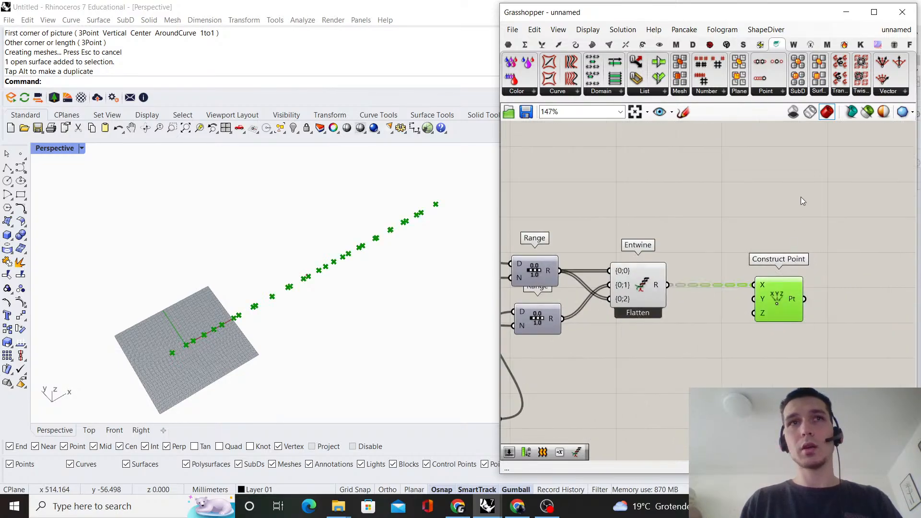
{"action": "left_click", "coordinate": [801, 196]}
{"action": "scroll", "coordinate": [729, 230], "scroll_direction": "down", "scroll_amount": 3}
{"action": "right_click_drag", "start_coordinate": [728, 228], "coordinate": [661, 242]}
{"action": "scroll", "coordinate": [666, 275], "scroll_direction": "up", "scroll_amount": 1}
{"action": "scroll", "coordinate": [688, 278], "scroll_direction": "up", "scroll_amount": 2}
{"action": "scroll", "coordinate": [688, 279], "scroll_direction": "down", "scroll_amount": 3}
{"action": "left_click_drag", "start_coordinate": [689, 281], "coordinate": [790, 282]}
{"action": "left_click", "coordinate": [645, 246]}
{"action": "right_click_drag", "start_coordinate": [644, 247], "coordinate": [809, 244]}
Insert a relay on the Steps wire feeding both Ranges, placing the slider farther upstream and the relay closer to the Ranges
{"action": "scroll", "coordinate": [711, 295], "scroll_direction": "up", "scroll_amount": 2}
{"action": "right_click_drag", "start_coordinate": [683, 315], "coordinate": [704, 282]}
{"action": "scroll", "coordinate": [703, 301], "scroll_direction": "up", "scroll_amount": 1}
{"action": "right_click_drag", "start_coordinate": [585, 290], "coordinate": [656, 265]}
{"action": "scroll", "coordinate": [653, 265], "scroll_direction": "up", "scroll_amount": 2}
{"action": "left_click_drag", "start_coordinate": [603, 269], "coordinate": [621, 311]}
{"action": "scroll", "coordinate": [652, 288], "scroll_direction": "down", "scroll_amount": 3}
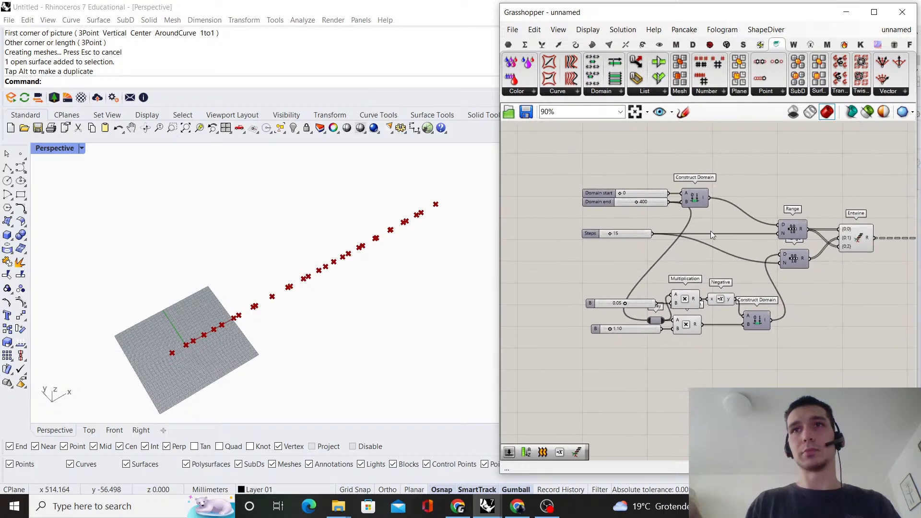
{"action": "scroll", "coordinate": [710, 231], "scroll_direction": "up", "scroll_amount": 1}
{"action": "double_click", "coordinate": [654, 243]}
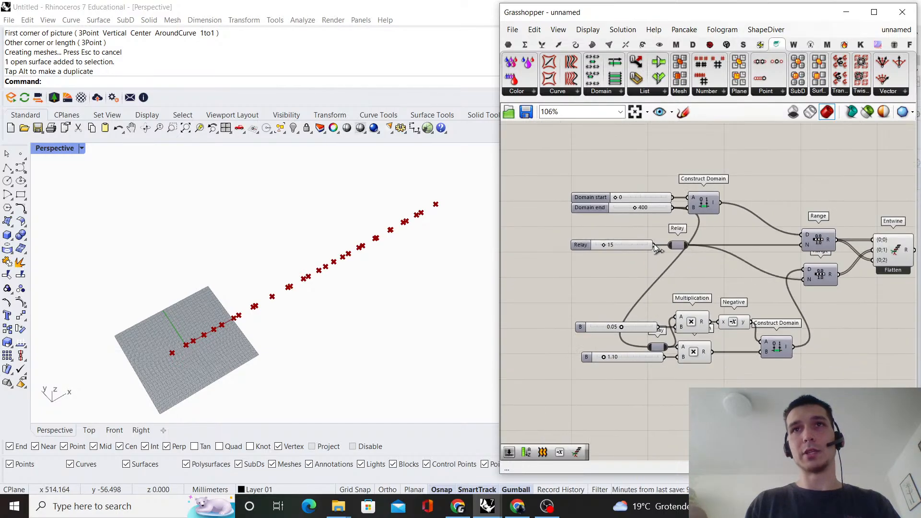
{"action": "left_click_drag", "start_coordinate": [634, 247], "coordinate": [568, 247]}
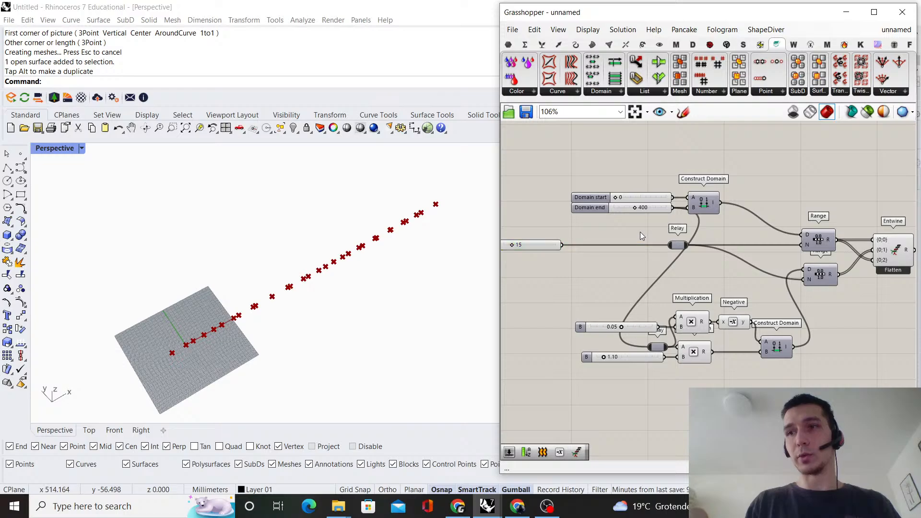
{"action": "scroll", "coordinate": [680, 244], "scroll_direction": "up", "scroll_amount": 2}
{"action": "left_click_drag", "start_coordinate": [679, 245], "coordinate": [723, 245]}
{"action": "left_click", "coordinate": [757, 212]}
{"action": "right_click_drag", "start_coordinate": [758, 213], "coordinate": [759, 232]}
Shift the lower multiplier sliders, relay, Multiplications, Negative and Construct Domain together upstream, away from the Ranges
{"action": "scroll", "coordinate": [702, 199], "scroll_direction": "down", "scroll_amount": 2}
{"action": "scroll", "coordinate": [673, 216], "scroll_direction": "down", "scroll_amount": 2}
{"action": "scroll", "coordinate": [772, 294], "scroll_direction": "up", "scroll_amount": 2}
{"action": "left_click_drag", "start_coordinate": [799, 332], "coordinate": [591, 258]}
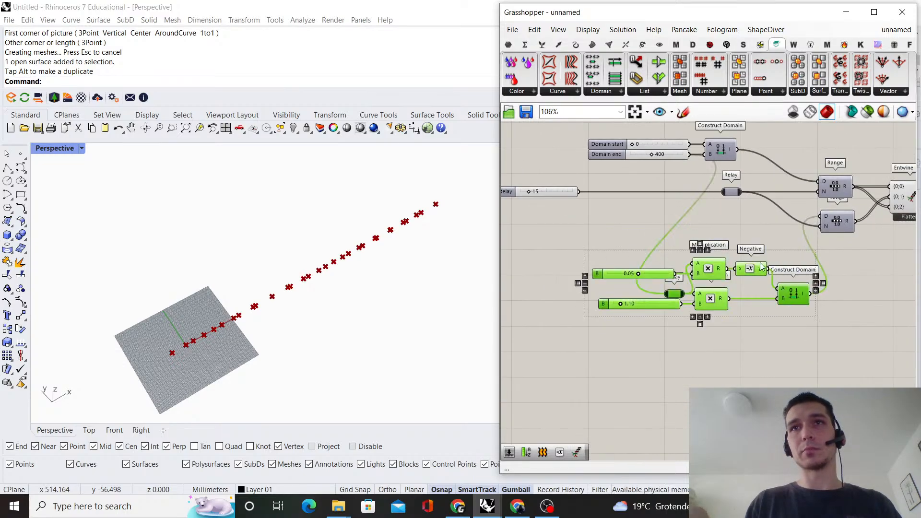
{"action": "left_click_drag", "start_coordinate": [759, 271], "coordinate": [722, 272]}
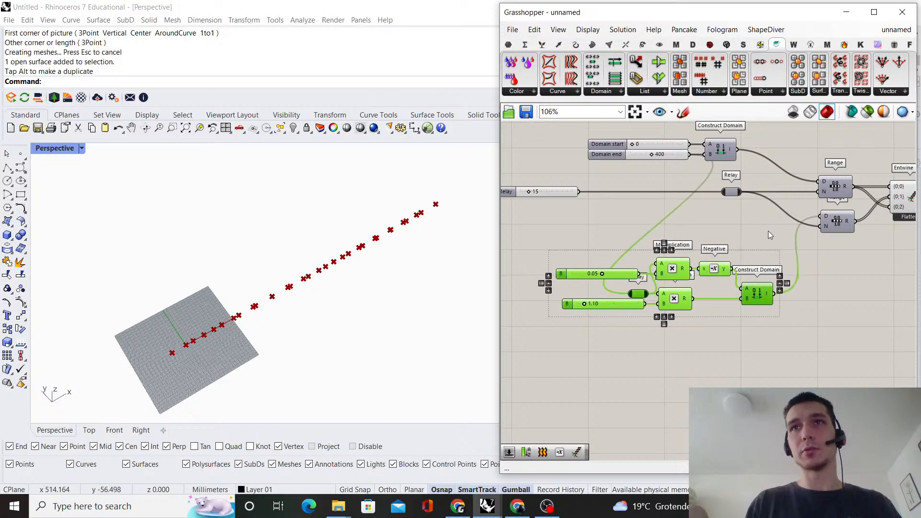
{"action": "left_click", "coordinate": [767, 231]}
{"action": "right_click_drag", "start_coordinate": [767, 231], "coordinate": [696, 271]}
Align the upper Construct Domain, the Steps relay and the lower Construct Domain along their right edges
{"action": "scroll", "coordinate": [696, 271], "scroll_direction": "up", "scroll_amount": 2}
{"action": "left_click", "coordinate": [654, 219]}
{"action": "left_click", "coordinate": [694, 360], "text": "shift"}
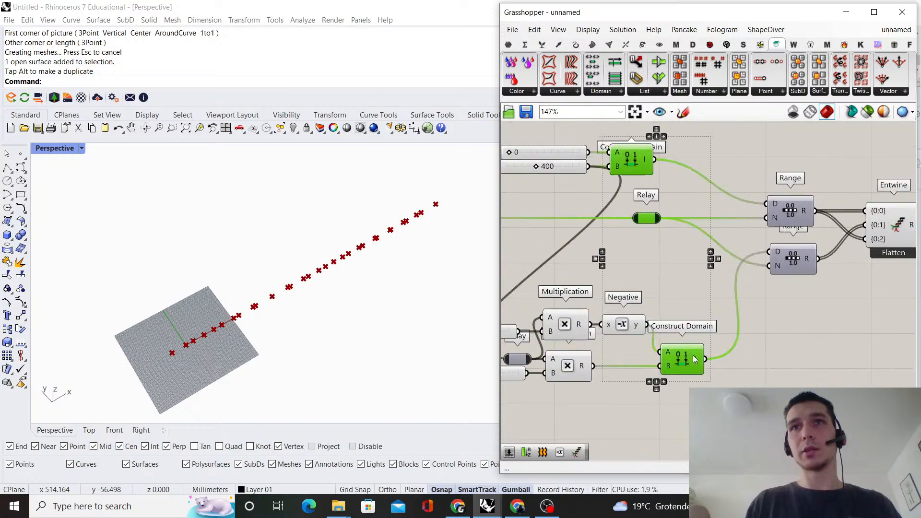
{"action": "left_click", "coordinate": [669, 140]}
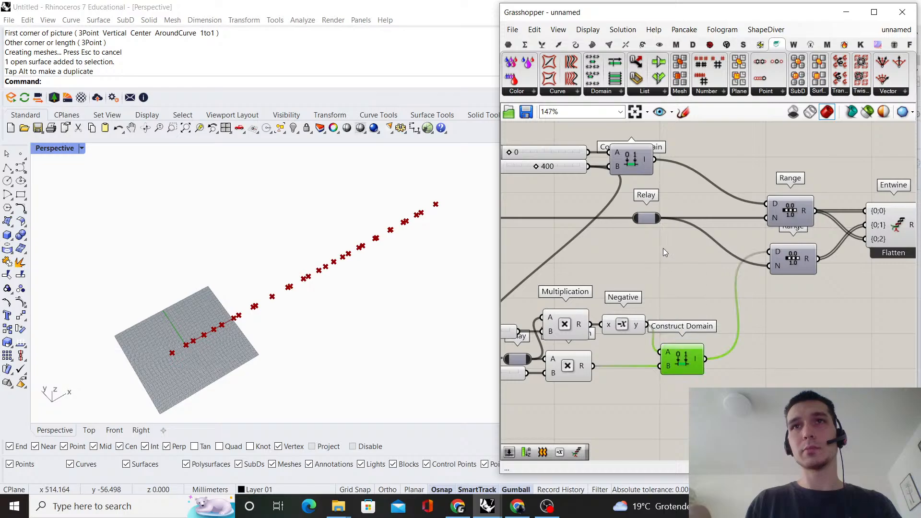
{"action": "left_click_drag", "start_coordinate": [661, 242], "coordinate": [610, 143], "text": "shift"}
{"action": "left_click", "coordinate": [665, 136]}
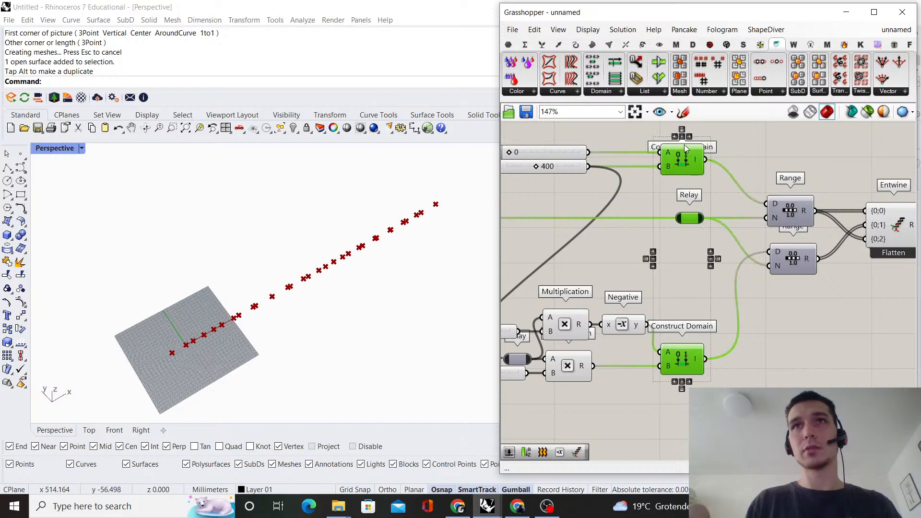
{"action": "left_click", "coordinate": [675, 137]}
{"action": "left_click", "coordinate": [734, 168]}
Raise the whole lower multiplication branch, including its sliders and Construct Domain, closer to the Steps relay
{"action": "scroll", "coordinate": [740, 185], "scroll_direction": "down", "scroll_amount": 3}
{"action": "scroll", "coordinate": [720, 206], "scroll_direction": "up", "scroll_amount": 1}
{"action": "right_click_drag", "start_coordinate": [662, 261], "coordinate": [729, 283]}
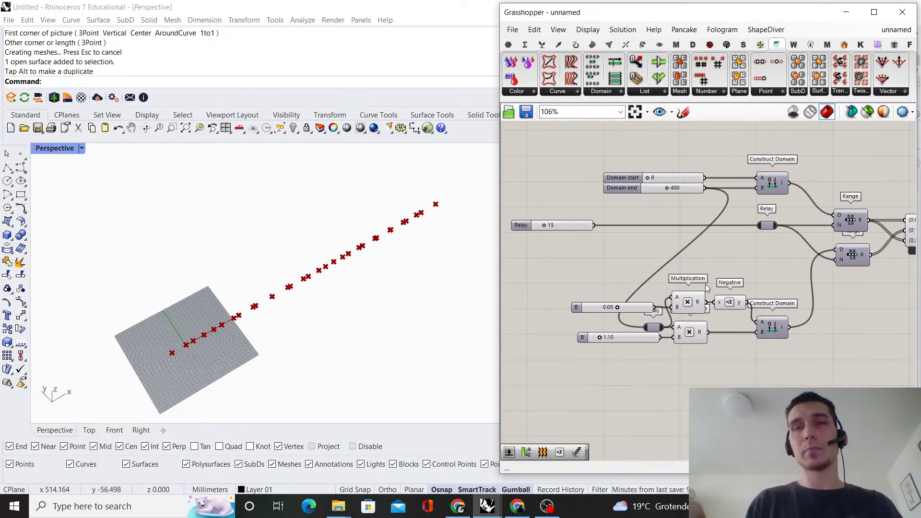
{"action": "scroll", "coordinate": [729, 268], "scroll_direction": "down", "scroll_amount": 1}
{"action": "left_click_drag", "start_coordinate": [800, 374], "coordinate": [618, 268]}
{"action": "left_click_drag", "start_coordinate": [770, 316], "coordinate": [770, 272]}
{"action": "left_click", "coordinate": [793, 329]}
Move the domain start and end sliders away from Construct Domain and align their left edges with the Steps slider
{"action": "right_click_drag", "start_coordinate": [656, 155], "coordinate": [704, 211]}
{"action": "scroll", "coordinate": [704, 212], "scroll_direction": "up", "scroll_amount": 2}
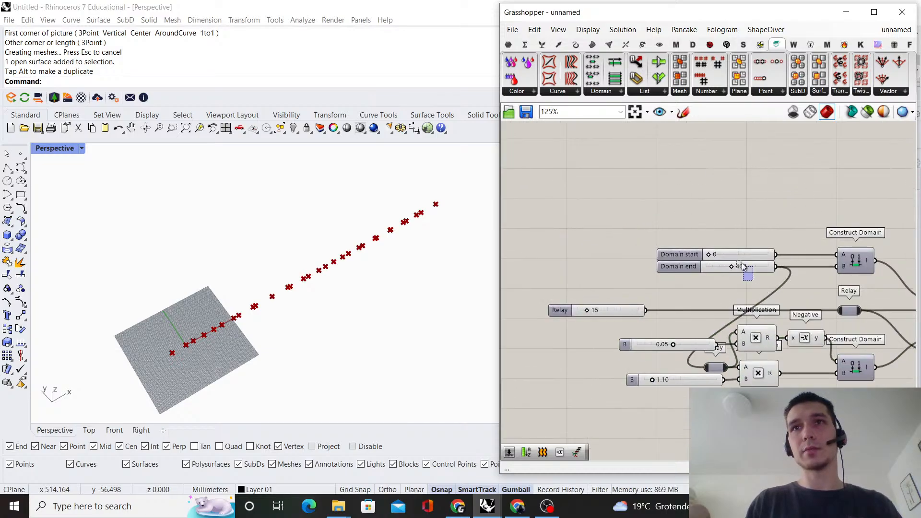
{"action": "left_click_drag", "start_coordinate": [742, 266], "coordinate": [643, 255]}
{"action": "left_click", "coordinate": [631, 283]}
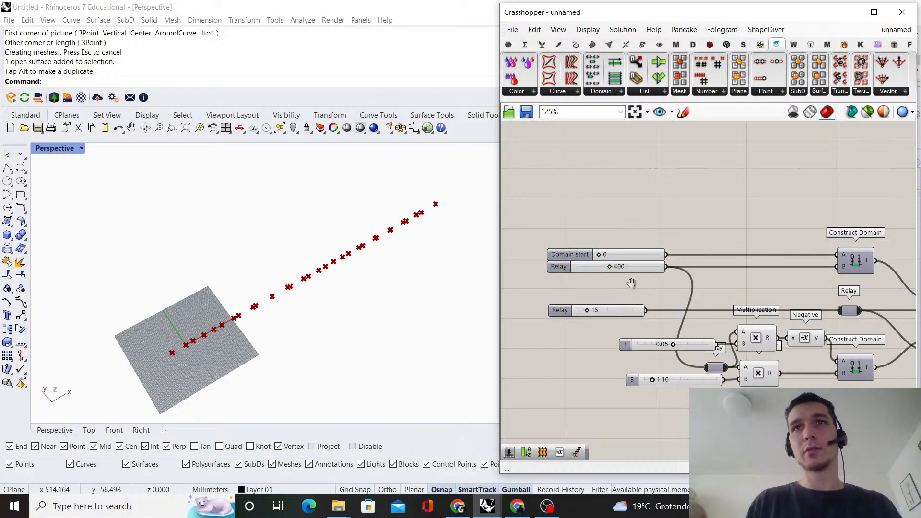
{"action": "right_click_drag", "start_coordinate": [632, 284], "coordinate": [741, 238]}
{"action": "left_click_drag", "start_coordinate": [740, 290], "coordinate": [684, 164]}
{"action": "left_click", "coordinate": [781, 161]}
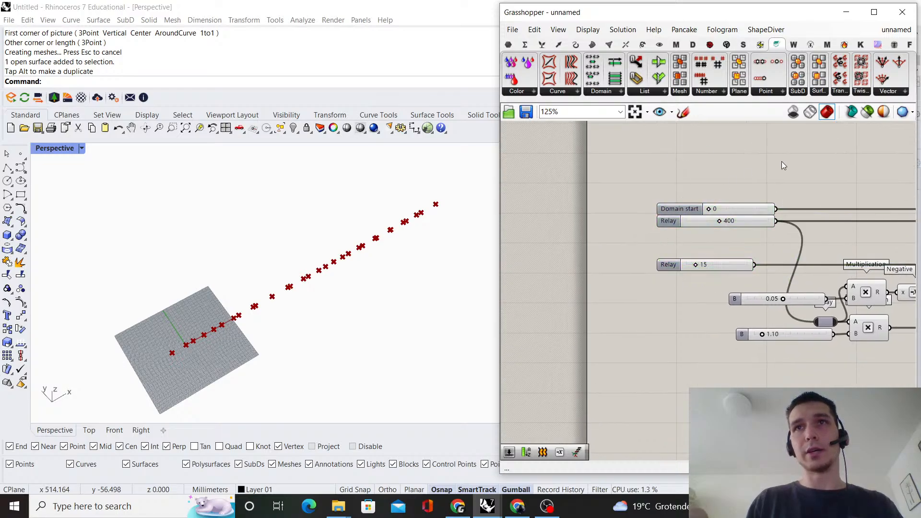
{"action": "scroll", "coordinate": [806, 162], "scroll_direction": "down", "scroll_amount": 5}
{"action": "right_click_drag", "start_coordinate": [816, 162], "coordinate": [619, 221]}
{"action": "scroll", "coordinate": [619, 221], "scroll_direction": "up", "scroll_amount": 2}
{"action": "left_click_drag", "start_coordinate": [833, 370], "coordinate": [547, 230]}
{"action": "scroll", "coordinate": [550, 240], "scroll_direction": "up", "scroll_amount": 3}
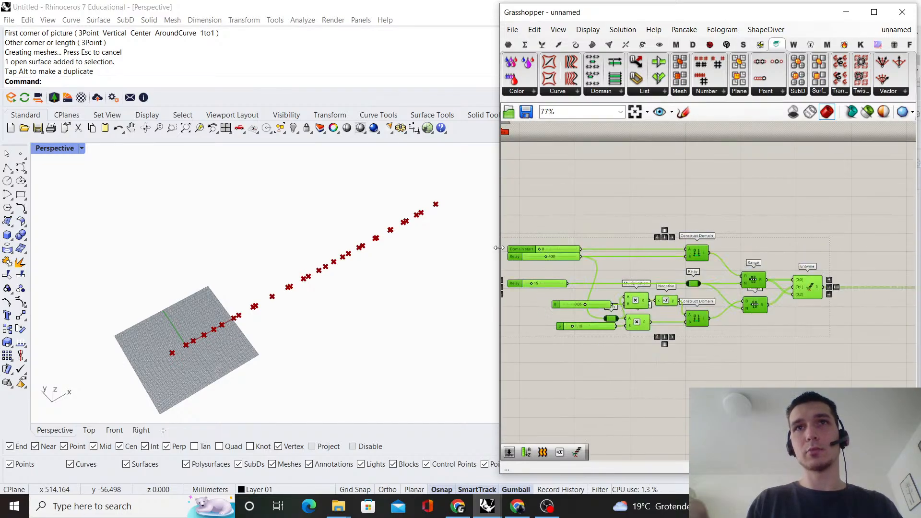
{"action": "left_click", "coordinate": [802, 212]}
{"action": "scroll", "coordinate": [810, 212], "scroll_direction": "down", "scroll_amount": 2}
{"action": "right_click_drag", "start_coordinate": [809, 212], "coordinate": [686, 217]}
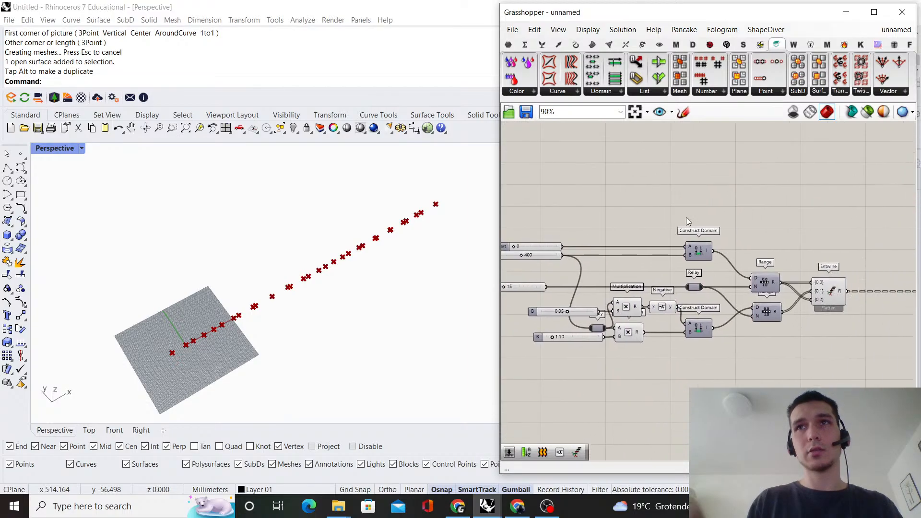
Shift both Range components closer to the Construct Domains and bring Entwine closer to the Ranges
{"action": "scroll", "coordinate": [823, 268], "scroll_direction": "up", "scroll_amount": 2}
{"action": "left_click_drag", "start_coordinate": [786, 315], "coordinate": [706, 280]}
{"action": "scroll", "coordinate": [739, 283], "scroll_direction": "up", "scroll_amount": 2}
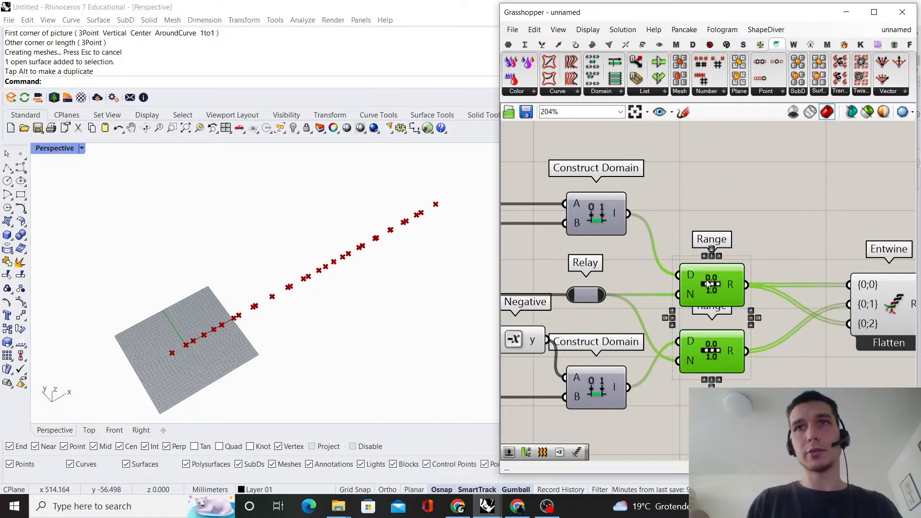
{"action": "left_click", "coordinate": [751, 192]}
{"action": "scroll", "coordinate": [752, 191], "scroll_direction": "down", "scroll_amount": 1}
{"action": "scroll", "coordinate": [737, 239], "scroll_direction": "up", "scroll_amount": 1}
{"action": "right_click_drag", "start_coordinate": [737, 238], "coordinate": [553, 233]}
{"action": "scroll", "coordinate": [733, 292], "scroll_direction": "up", "scroll_amount": 1}
{"action": "left_click_drag", "start_coordinate": [732, 293], "coordinate": [705, 294]}
{"action": "left_click", "coordinate": [857, 185]}
Examine the component chain from the domain sliders through the Ranges and flattened Entwine to Construct Point
{"action": "scroll", "coordinate": [830, 185], "scroll_direction": "down", "scroll_amount": 7}
{"action": "right_click_drag", "start_coordinate": [817, 182], "coordinate": [667, 235]}
{"action": "scroll", "coordinate": [796, 274], "scroll_direction": "up", "scroll_amount": 3}
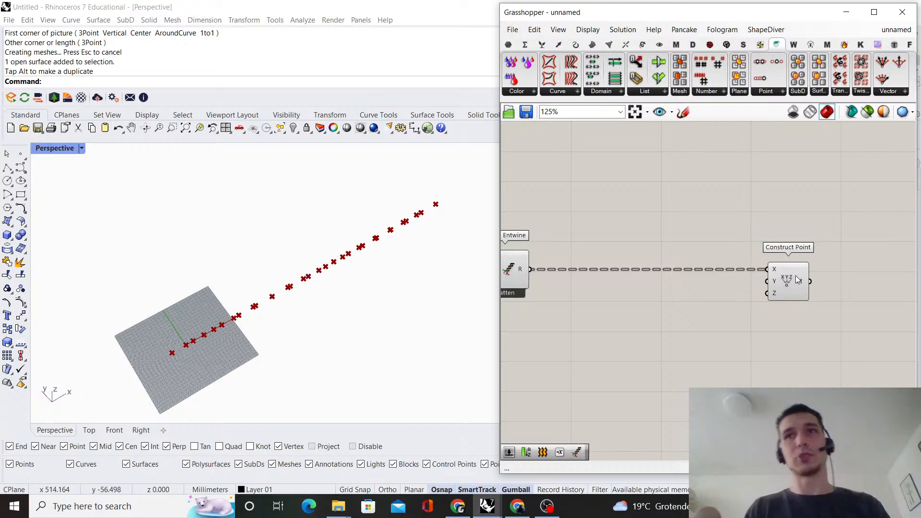
{"action": "scroll", "coordinate": [681, 288], "scroll_direction": "down", "scroll_amount": 4}
{"action": "right_click_drag", "start_coordinate": [664, 293], "coordinate": [815, 282]}
{"action": "scroll", "coordinate": [758, 289], "scroll_direction": "up", "scroll_amount": 4}
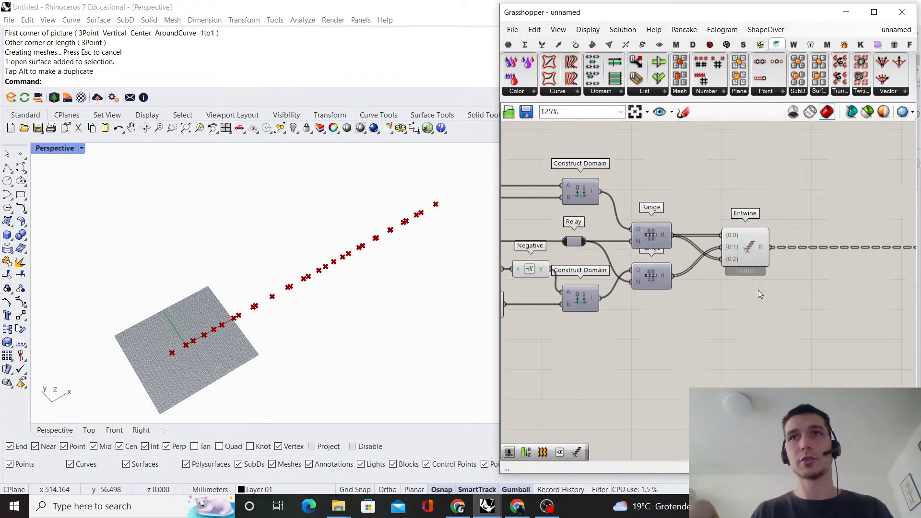
{"action": "right_click_drag", "start_coordinate": [758, 290], "coordinate": [761, 266]}
{"action": "scroll", "coordinate": [727, 331], "scroll_direction": "down", "scroll_amount": 2}
{"action": "right_click_drag", "start_coordinate": [737, 294], "coordinate": [766, 280]}
{"action": "scroll", "coordinate": [694, 287], "scroll_direction": "up", "scroll_amount": 2}
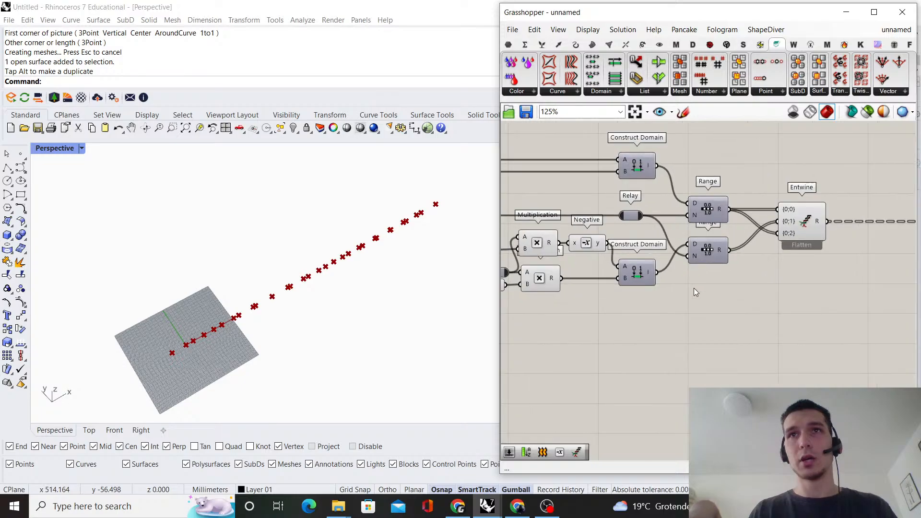
{"action": "scroll", "coordinate": [676, 287], "scroll_direction": "down", "scroll_amount": 2}
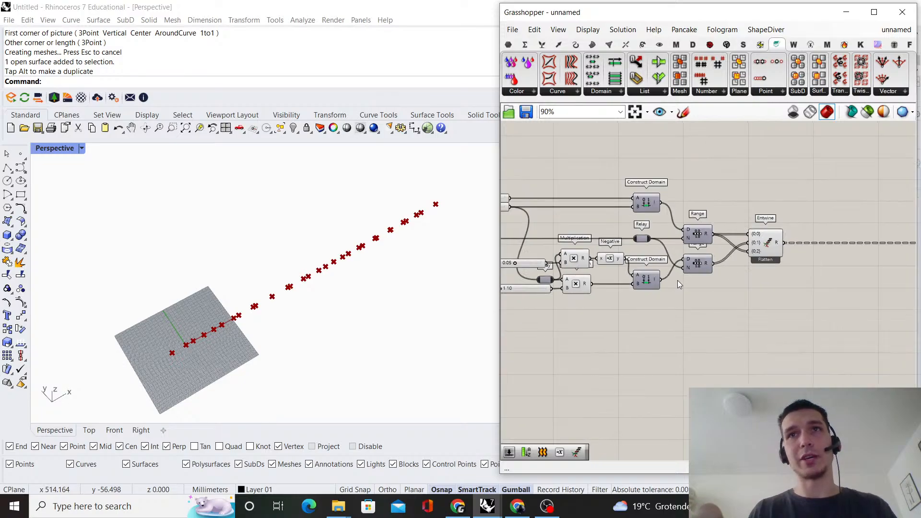
{"action": "right_click_drag", "start_coordinate": [678, 280], "coordinate": [734, 261]}
{"action": "scroll", "coordinate": [708, 255], "scroll_direction": "up", "scroll_amount": 1}
{"action": "scroll", "coordinate": [757, 256], "scroll_direction": "down", "scroll_amount": 2}
{"action": "right_click_drag", "start_coordinate": [818, 266], "coordinate": [790, 259]}
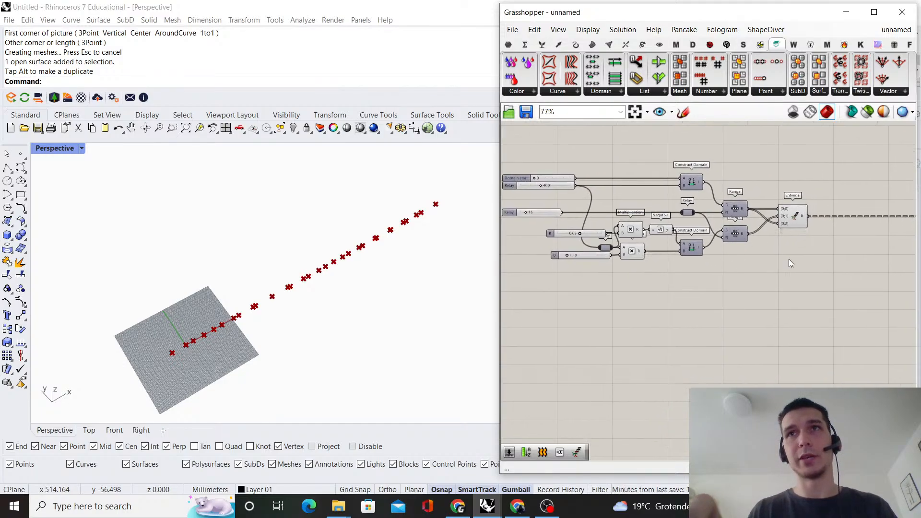
Copy the lower Range beneath the existing pair, with only its N input connected to the Steps relay
{"action": "scroll", "coordinate": [790, 261], "scroll_direction": "up", "scroll_amount": 1}
{"action": "right_click_drag", "start_coordinate": [742, 341], "coordinate": [663, 353]}
{"action": "scroll", "coordinate": [663, 353], "scroll_direction": "up", "scroll_amount": 1}
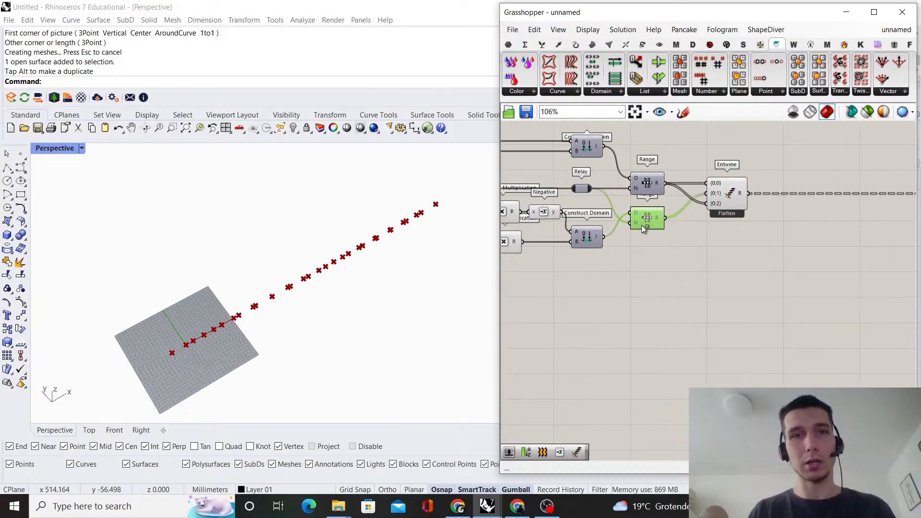
{"action": "left_click_drag", "start_coordinate": [648, 318], "coordinate": [648, 313]}
{"action": "double_click", "coordinate": [750, 307]}
{"action": "type", "text": "graph"}
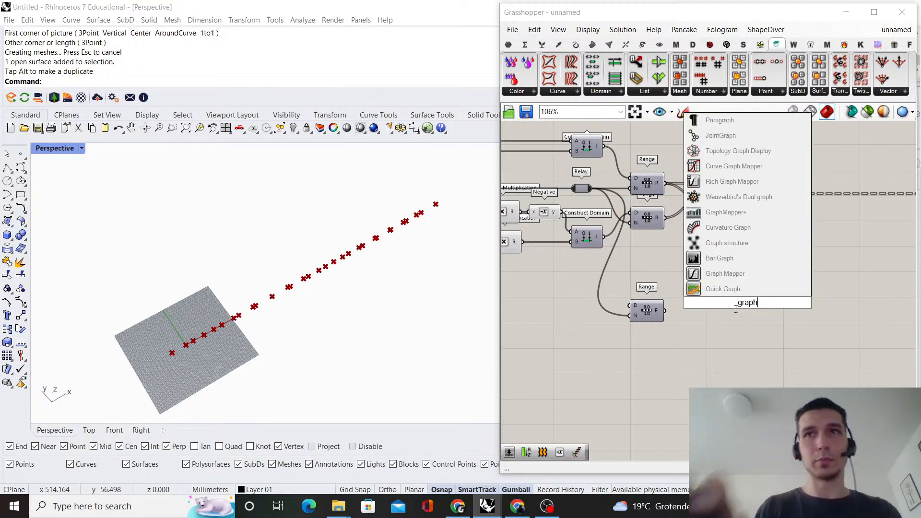
{"action": "left_click", "coordinate": [719, 290]}
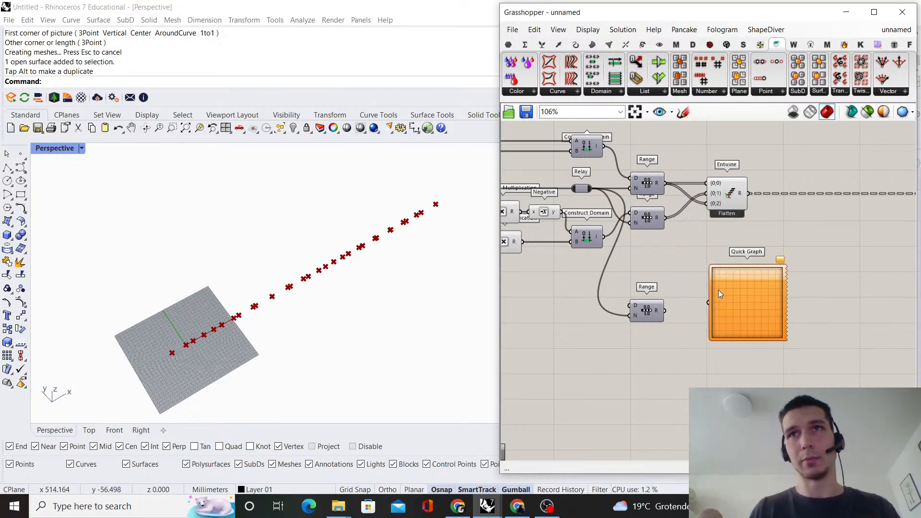
{"action": "left_click", "coordinate": [747, 293]}
{"action": "key", "text": "Delete"}
Add a Graph Mapper beside the third Range and connect the Range's output to its input
{"action": "double_click", "coordinate": [747, 290]}
{"action": "type", "text": "grap"}
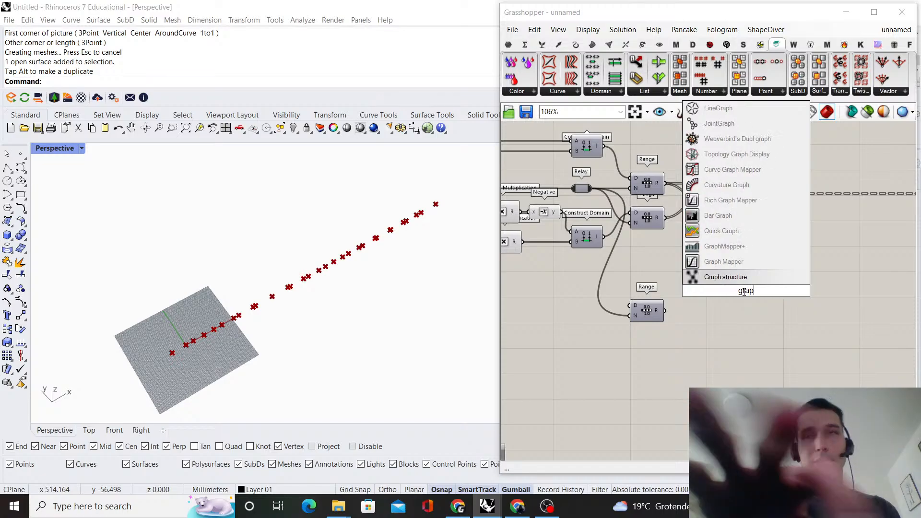
{"action": "left_click", "coordinate": [762, 259]}
{"action": "scroll", "coordinate": [699, 316], "scroll_direction": "up", "scroll_amount": 2}
{"action": "left_click", "coordinate": [742, 284]}
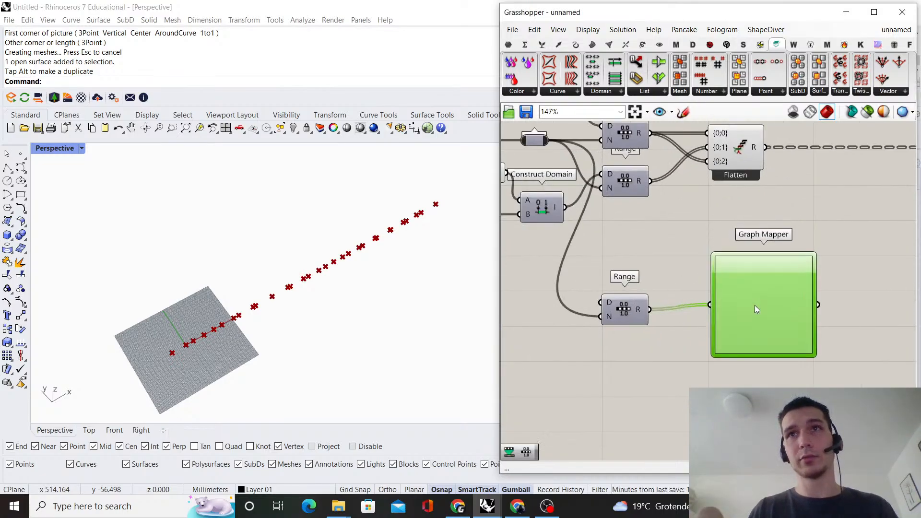
{"action": "right_click_drag", "start_coordinate": [761, 275], "coordinate": [692, 290]}
Set the Graph Mapper to a Bezier graph and reposition its two handles to form a smooth S-curve
{"action": "right_click", "coordinate": [693, 291]}
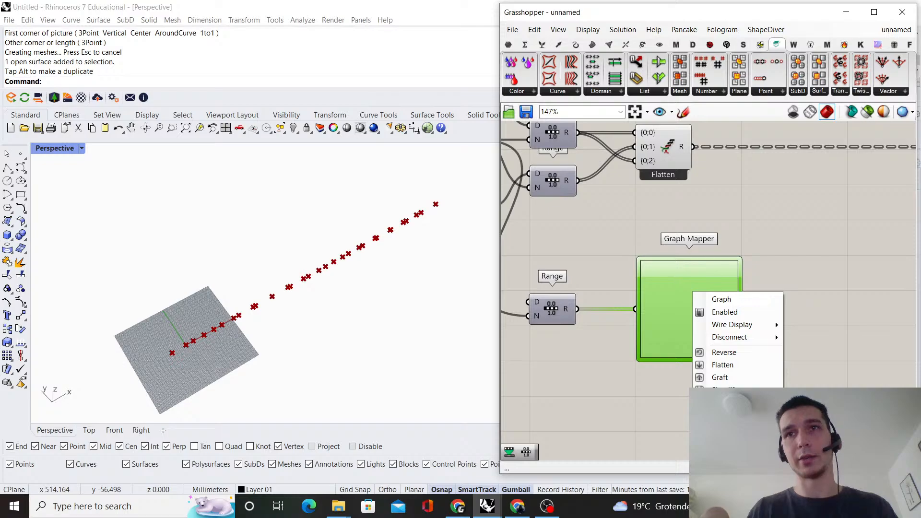
{"action": "mouse_move", "coordinate": [739, 299]}
{"action": "left_click", "coordinate": [840, 324]}
{"action": "scroll", "coordinate": [733, 341], "scroll_direction": "up", "scroll_amount": 3}
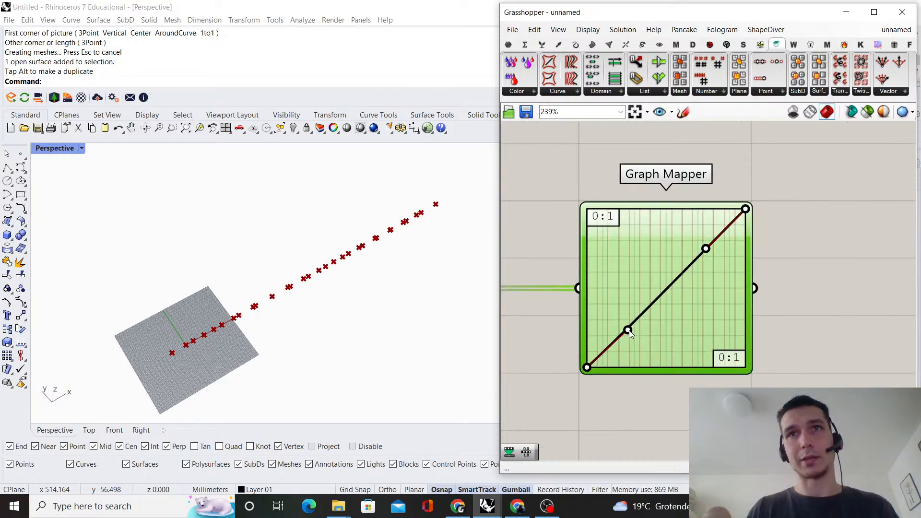
{"action": "left_click_drag", "start_coordinate": [628, 331], "coordinate": [686, 367]}
{"action": "left_click_drag", "start_coordinate": [705, 249], "coordinate": [658, 237]}
{"action": "scroll", "coordinate": [759, 241], "scroll_direction": "down", "scroll_amount": 4}
{"action": "scroll", "coordinate": [758, 238], "scroll_direction": "up", "scroll_amount": 2}
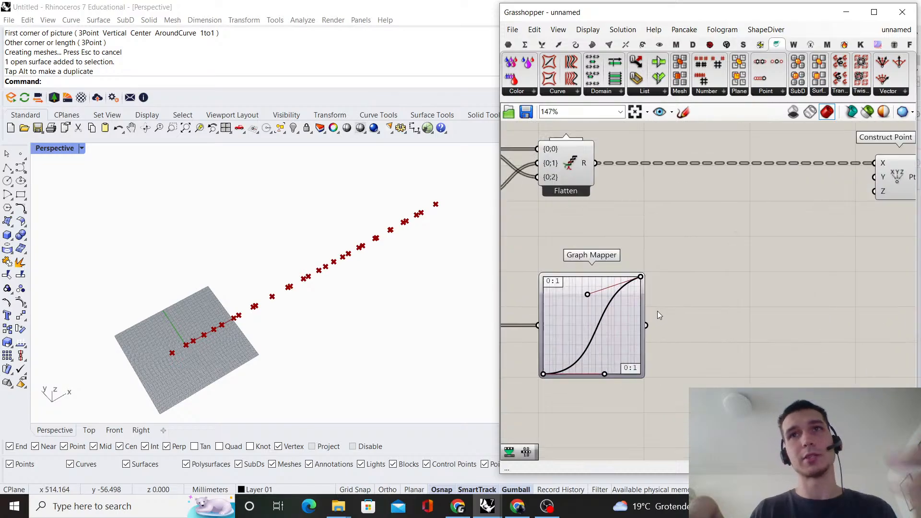
Add a Remap Numbers component beyond the Graph Mapper and connect the mapper's output to its V input
{"action": "double_click", "coordinate": [703, 297]}
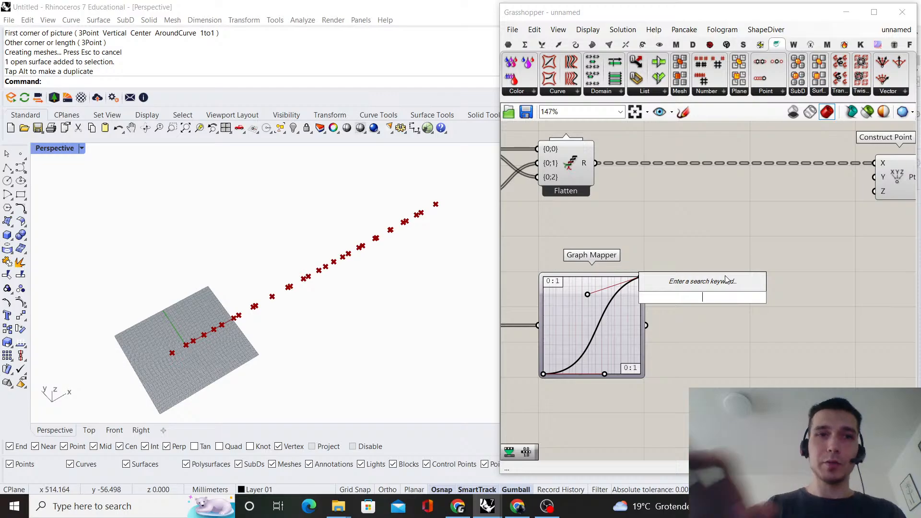
{"action": "type", "text": "remap"}
{"action": "left_click", "coordinate": [695, 282]}
{"action": "scroll", "coordinate": [672, 319], "scroll_direction": "up", "scroll_amount": 1}
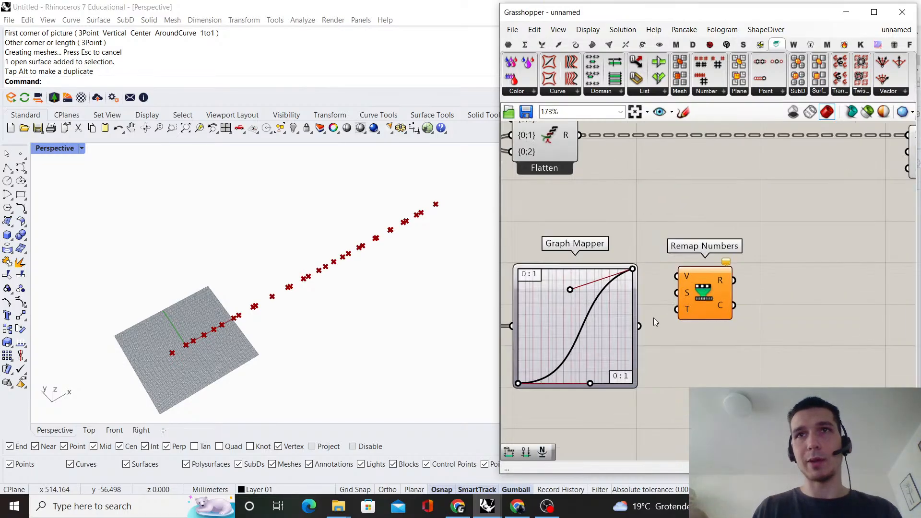
{"action": "left_click_drag", "start_coordinate": [684, 277], "coordinate": [771, 327]}
Add a Bounds component fed by the Graph Mapper's output and connect it to the S input of Remap Numbers
{"action": "type", "text": "bounds"}
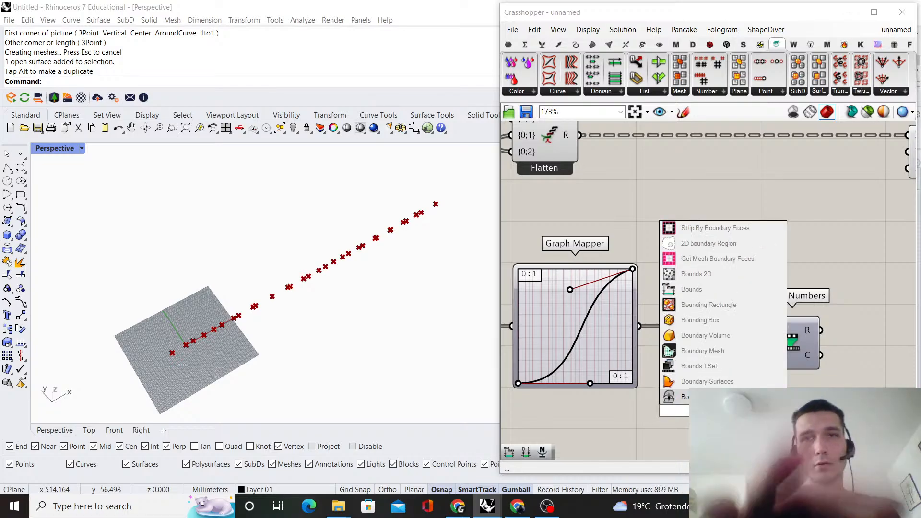
{"action": "left_click", "coordinate": [712, 395]}
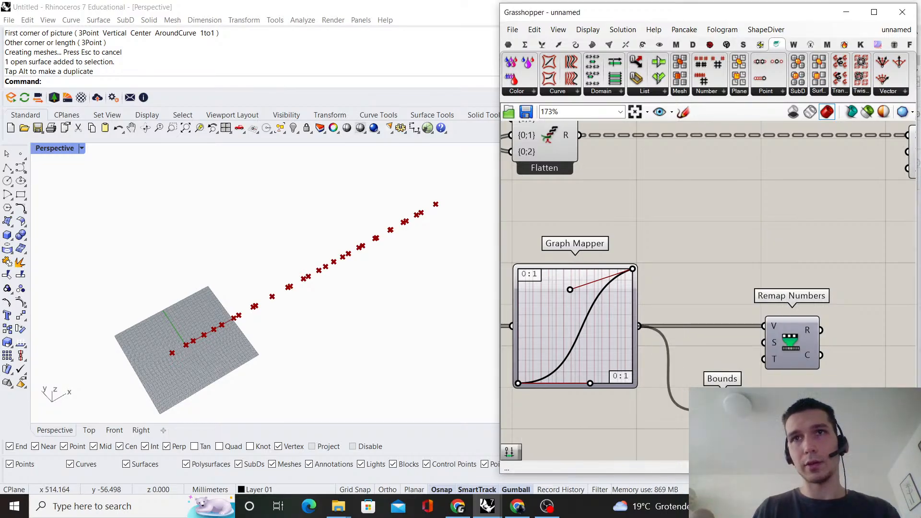
{"action": "left_click_drag", "start_coordinate": [723, 408], "coordinate": [701, 342]}
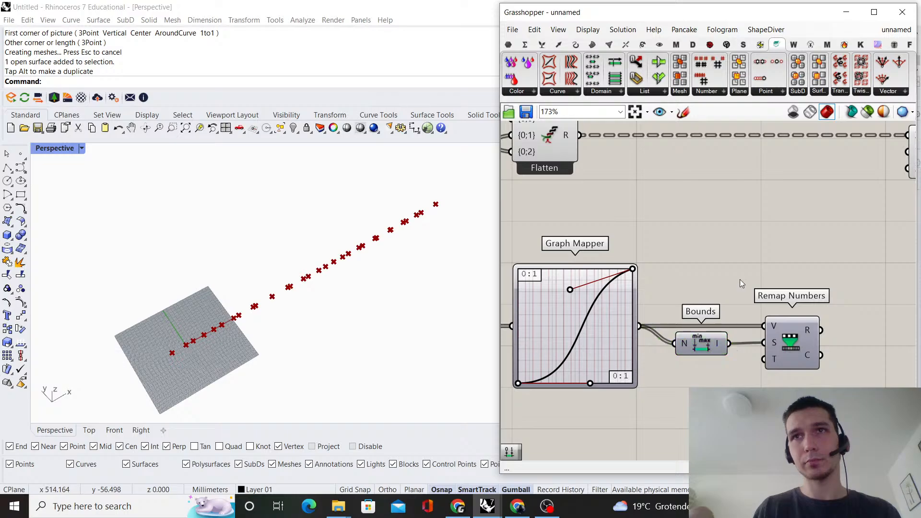
{"action": "scroll", "coordinate": [739, 279], "scroll_direction": "down", "scroll_amount": 4}
{"action": "right_click_drag", "start_coordinate": [713, 282], "coordinate": [755, 290]}
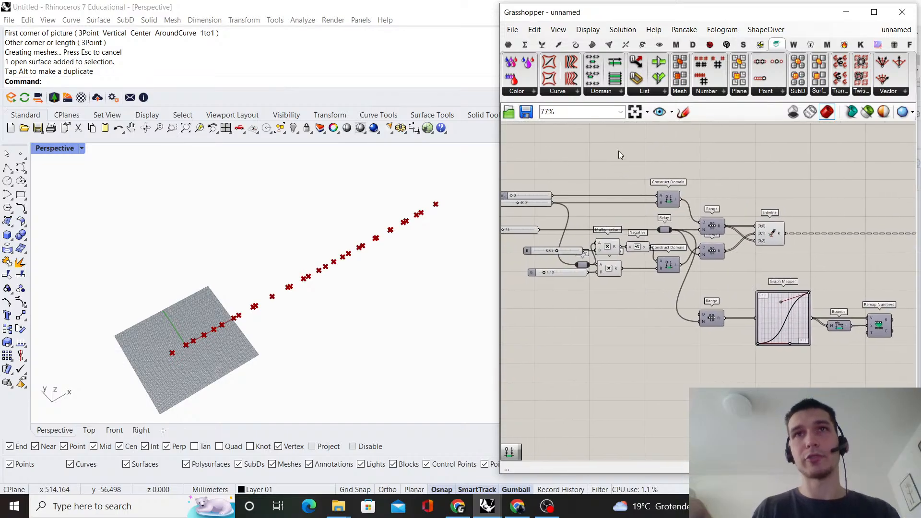
Add a Multiplication component in the empty canvas area below the third Range
{"action": "scroll", "coordinate": [697, 229], "scroll_direction": "up", "scroll_amount": 2}
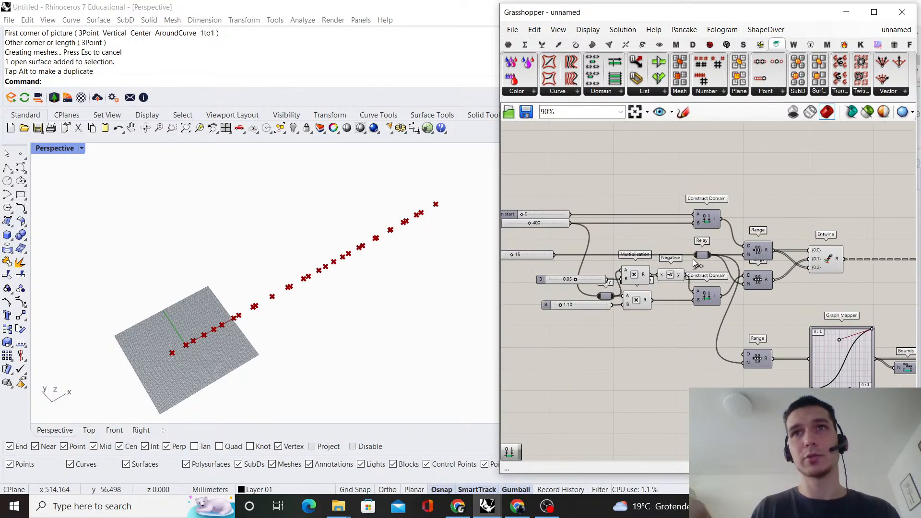
{"action": "right_click_drag", "start_coordinate": [689, 313], "coordinate": [682, 300]}
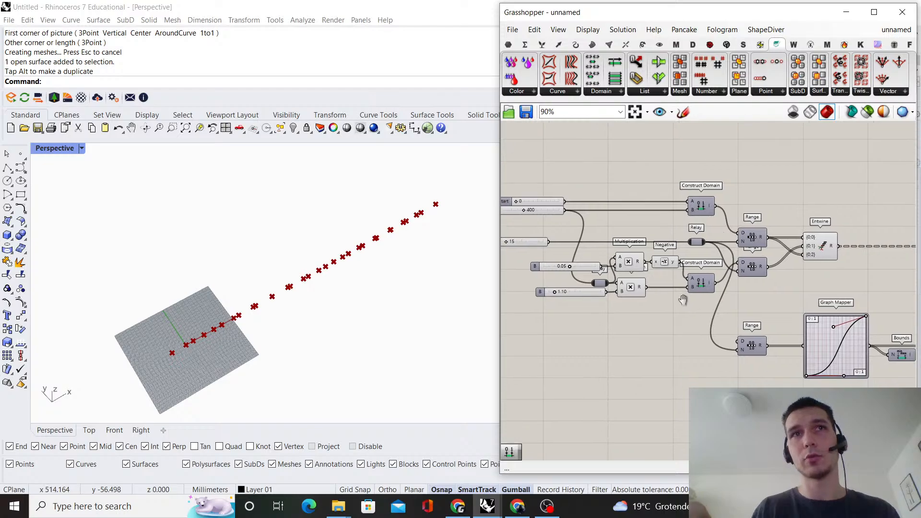
{"action": "double_click", "coordinate": [685, 393]}
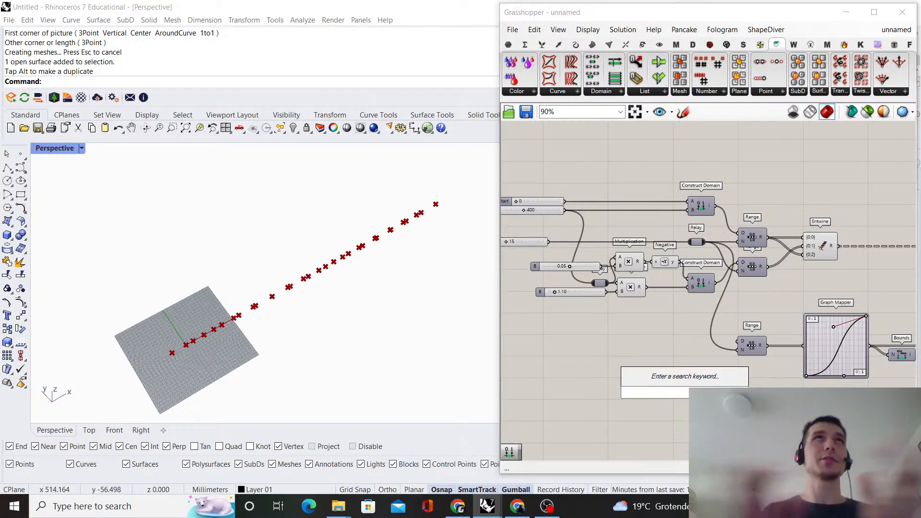
{"action": "type", "text": "mult"}
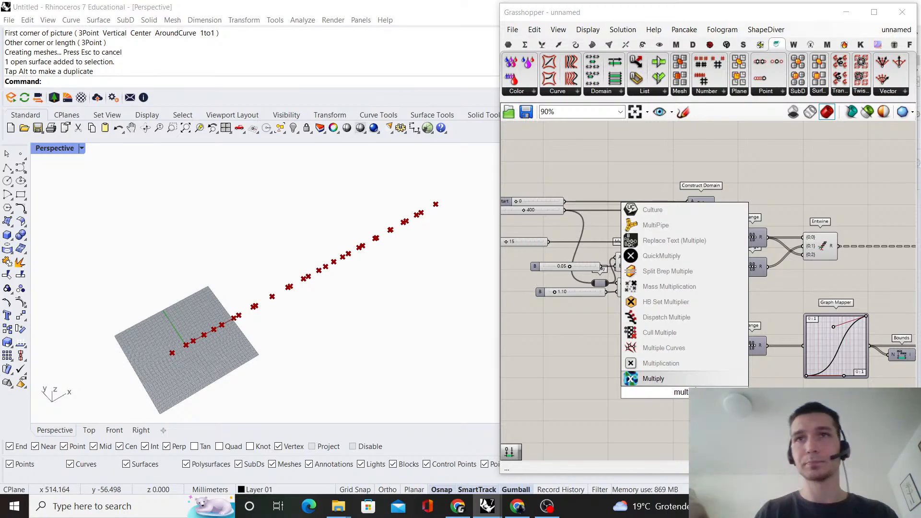
{"action": "key", "text": "Return"}
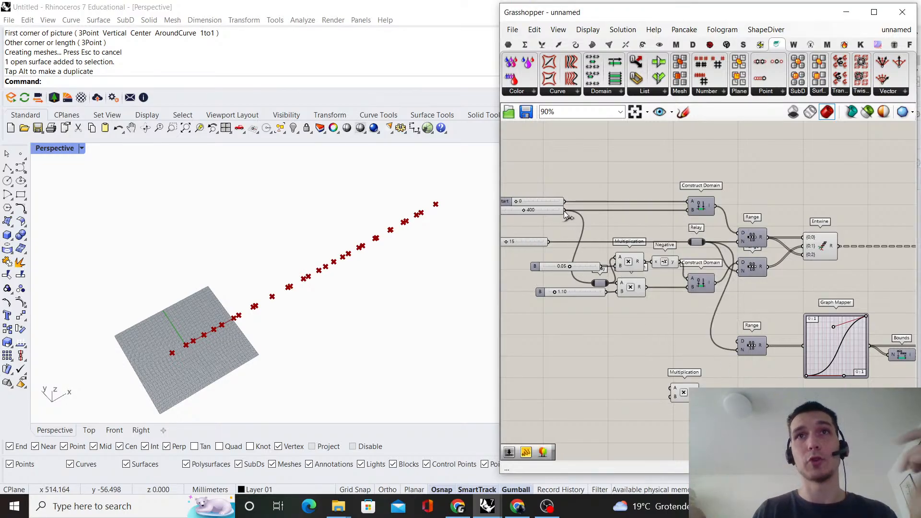
Add a Number parameter fed by the 400 slider and arrange it with the Multiplication component below the third Range
{"action": "double_click", "coordinate": [614, 425]}
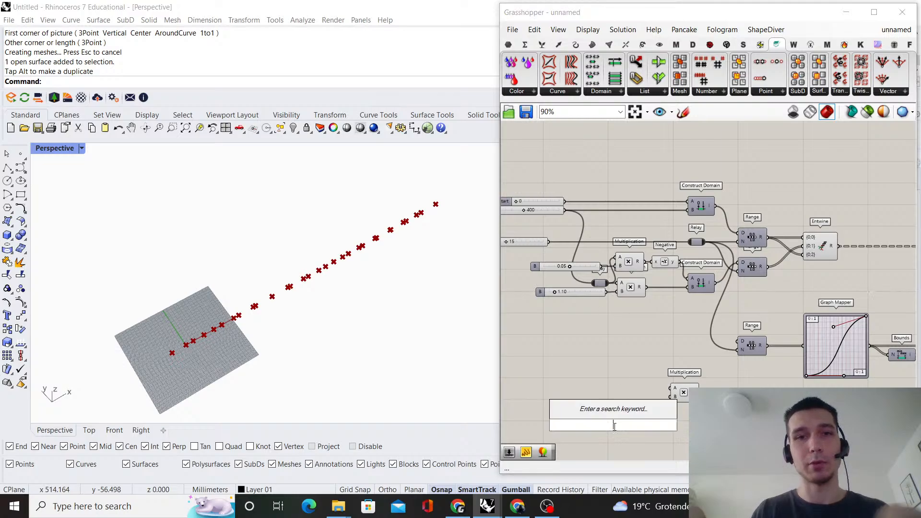
{"action": "type", "text": "number"}
{"action": "left_click", "coordinate": [609, 411]}
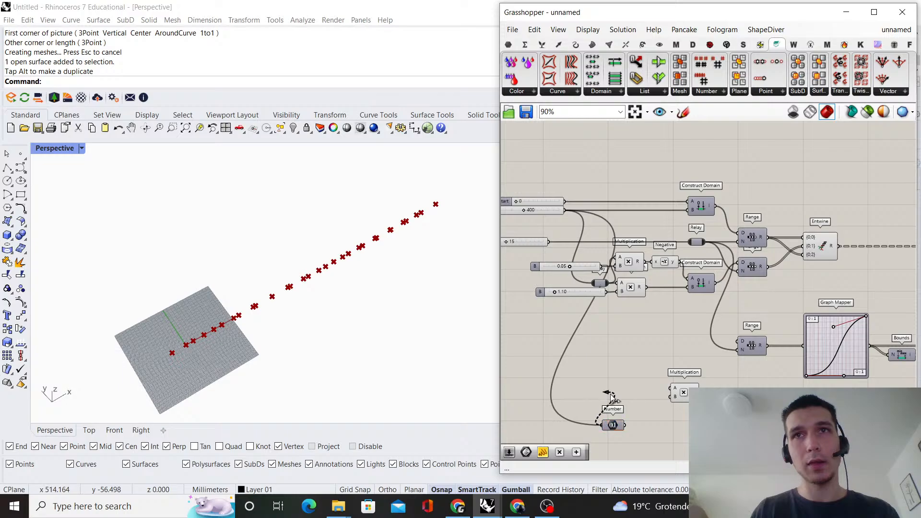
{"action": "left_click_drag", "start_coordinate": [612, 399], "coordinate": [613, 401]}
{"action": "left_click_drag", "start_coordinate": [618, 426], "coordinate": [626, 383]}
{"action": "left_click", "coordinate": [670, 355]}
{"action": "right_click_drag", "start_coordinate": [683, 393], "coordinate": [629, 315]}
{"action": "scroll", "coordinate": [630, 314], "scroll_direction": "up", "scroll_amount": 2}
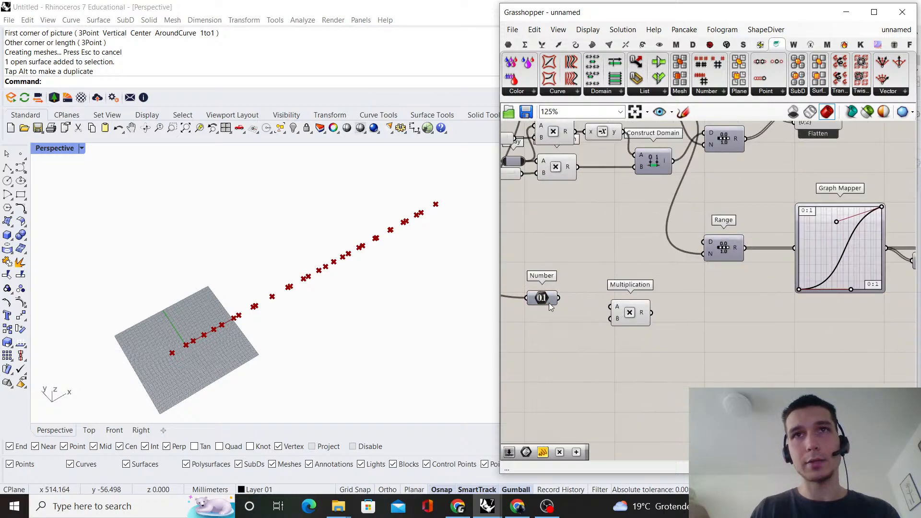
{"action": "left_click_drag", "start_coordinate": [550, 308], "coordinate": [554, 309]}
{"action": "left_click_drag", "start_coordinate": [630, 312], "coordinate": [708, 321]}
Add a second Multiplication component between the Number and the first Multiplication, and connect the Number's output to its A input
{"action": "double_click", "coordinate": [646, 355]}
{"action": "type", "text": "m"}
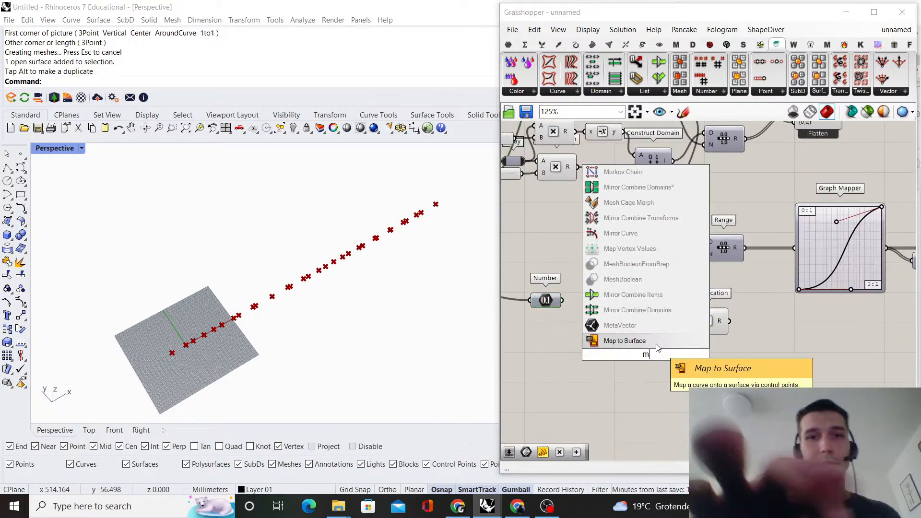
{"action": "type", "text": "ultiplication"}
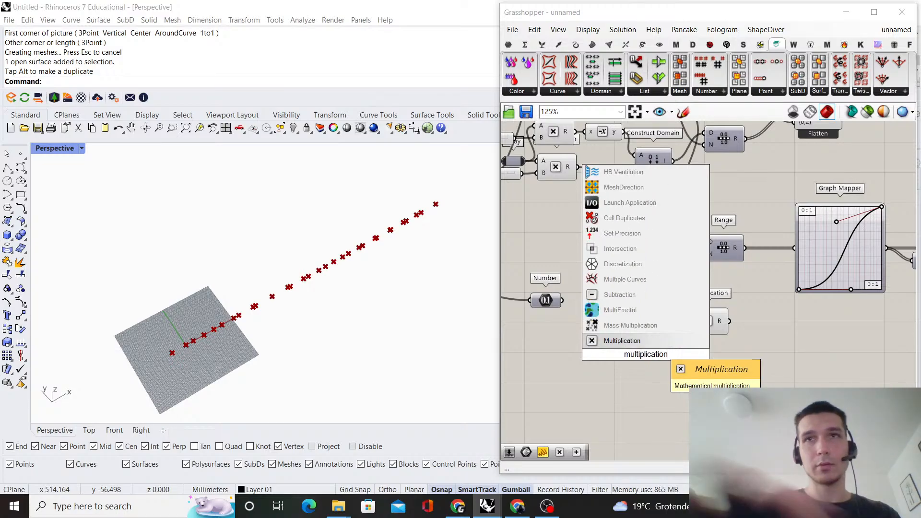
{"action": "key", "text": "Return"}
{"action": "scroll", "coordinate": [565, 327], "scroll_direction": "up", "scroll_amount": 3}
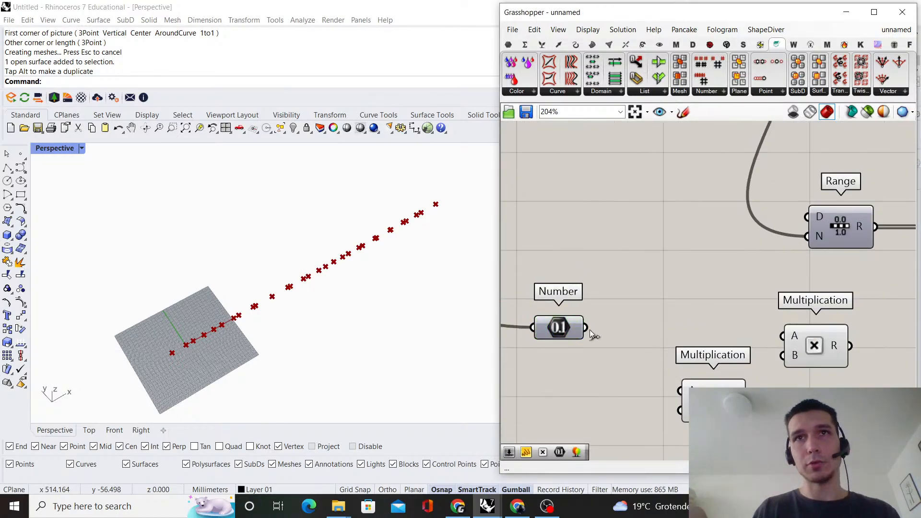
{"action": "left_click_drag", "start_coordinate": [635, 364], "coordinate": [682, 391]}
{"action": "left_click_drag", "start_coordinate": [714, 400], "coordinate": [714, 338]}
Add a 0.25 number slider and connect it to the B input of the Multiplication fed by the Number
{"action": "double_click", "coordinate": [574, 389]}
{"action": "type", "text": "0."}
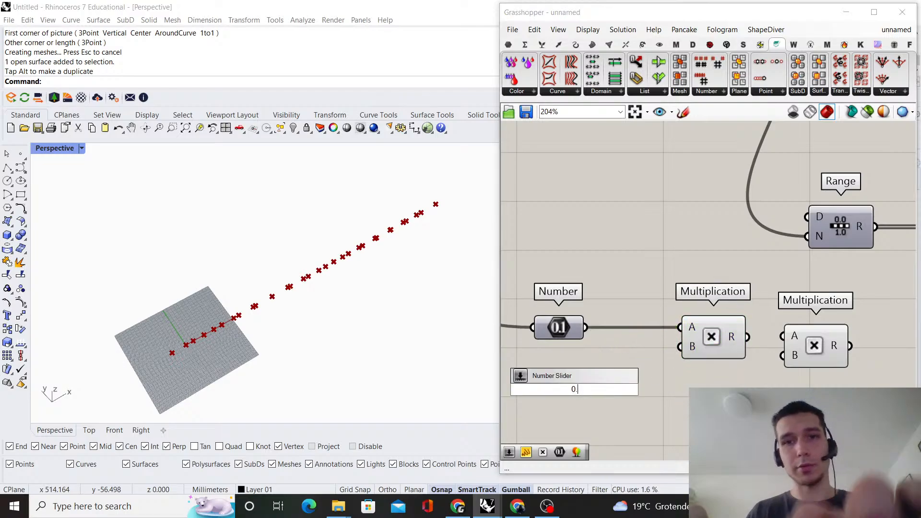
{"action": "type", "text": "25"}
{"action": "key", "text": "Return"}
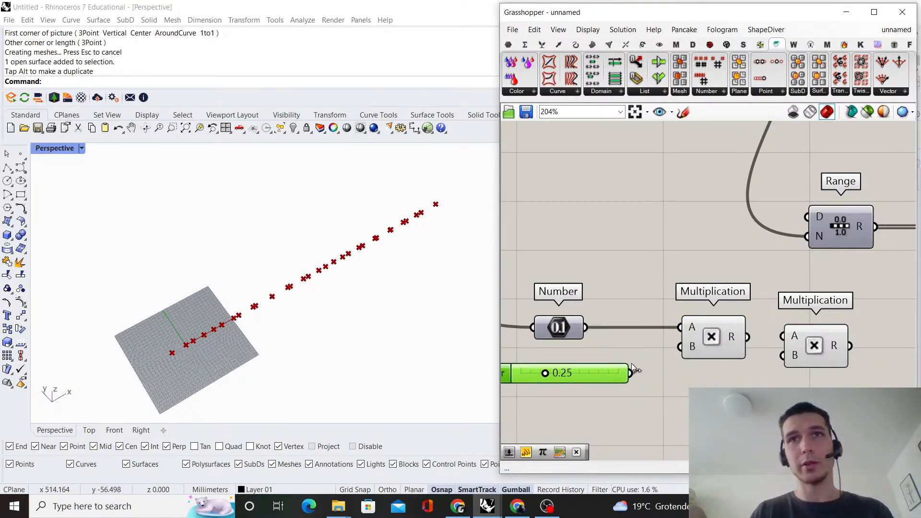
{"action": "left_click_drag", "start_coordinate": [607, 374], "coordinate": [566, 346]}
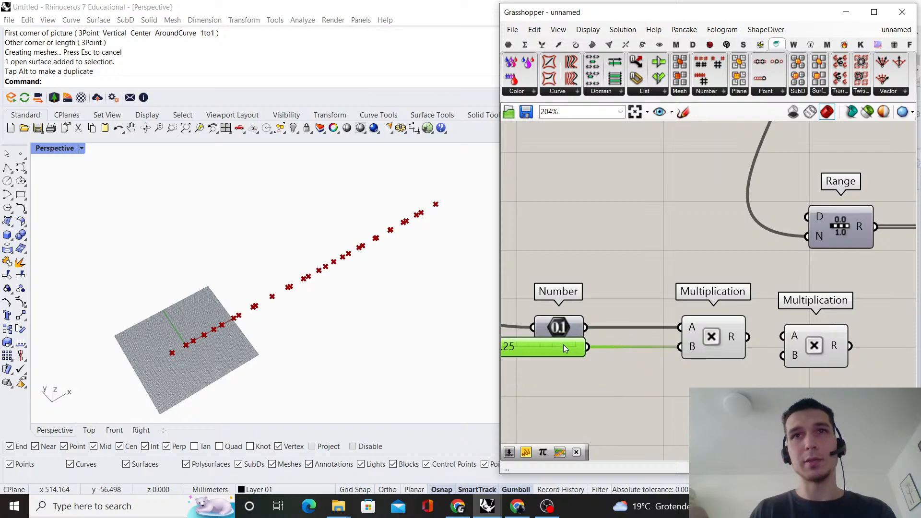
{"action": "left_click", "coordinate": [718, 270]}
Move the unconnected Multiplication below the connected one and wire the Number's output to its A input
{"action": "scroll", "coordinate": [689, 330], "scroll_direction": "down", "scroll_amount": 2}
{"action": "right_click_drag", "start_coordinate": [792, 337], "coordinate": [691, 333]}
{"action": "scroll", "coordinate": [690, 332], "scroll_direction": "down", "scroll_amount": 1}
{"action": "scroll", "coordinate": [691, 333], "scroll_direction": "up", "scroll_amount": 1}
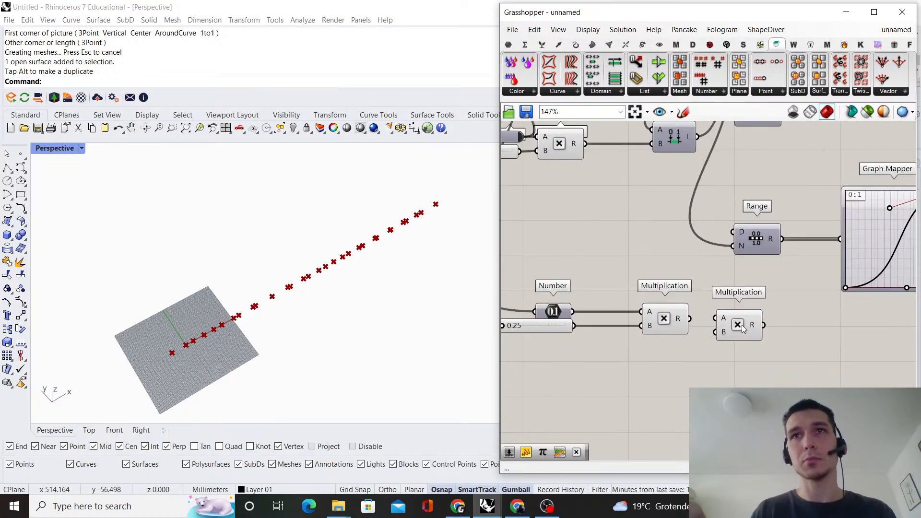
{"action": "left_click_drag", "start_coordinate": [742, 324], "coordinate": [626, 265]}
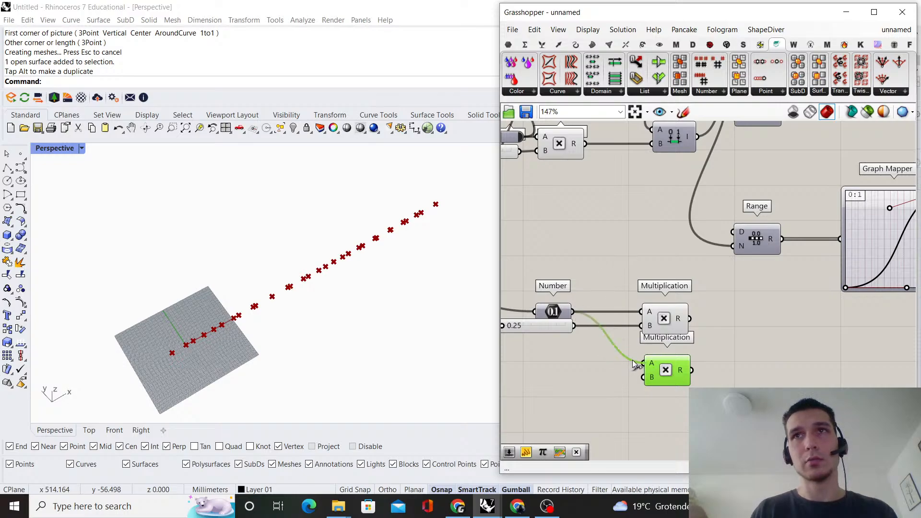
Add a 0.08 number slider and connect it to the lower Multiplication's B input
{"action": "double_click", "coordinate": [586, 386]}
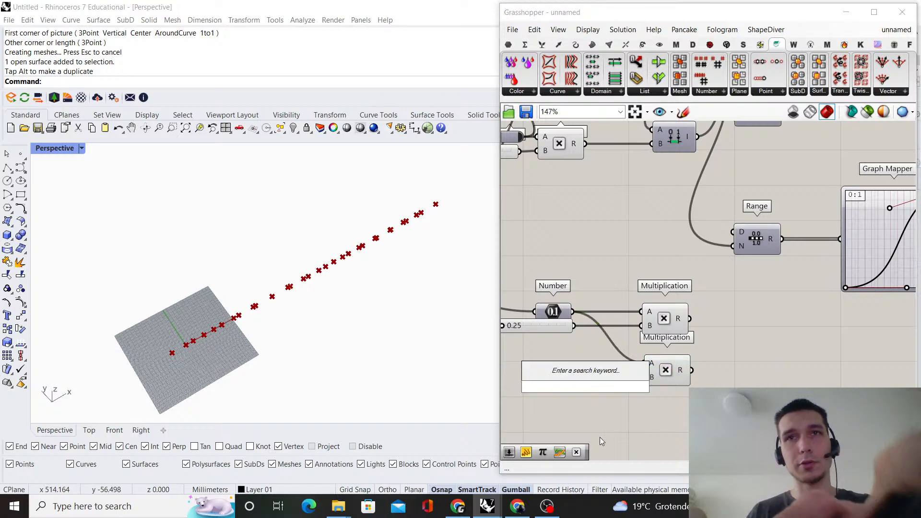
{"action": "type", "text": "0.08"}
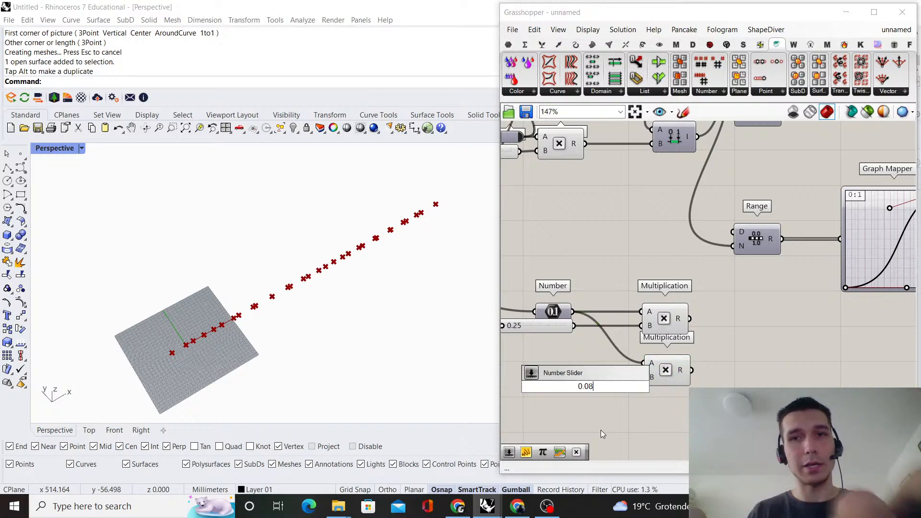
{"action": "key", "text": "Return"}
{"action": "scroll", "coordinate": [623, 418], "scroll_direction": "up", "scroll_amount": 1}
{"action": "left_click_drag", "start_coordinate": [575, 382], "coordinate": [547, 374]}
{"action": "scroll", "coordinate": [552, 331], "scroll_direction": "down", "scroll_amount": 4}
{"action": "right_click_drag", "start_coordinate": [689, 326], "coordinate": [598, 330]}
{"action": "scroll", "coordinate": [635, 331], "scroll_direction": "up", "scroll_amount": 2}
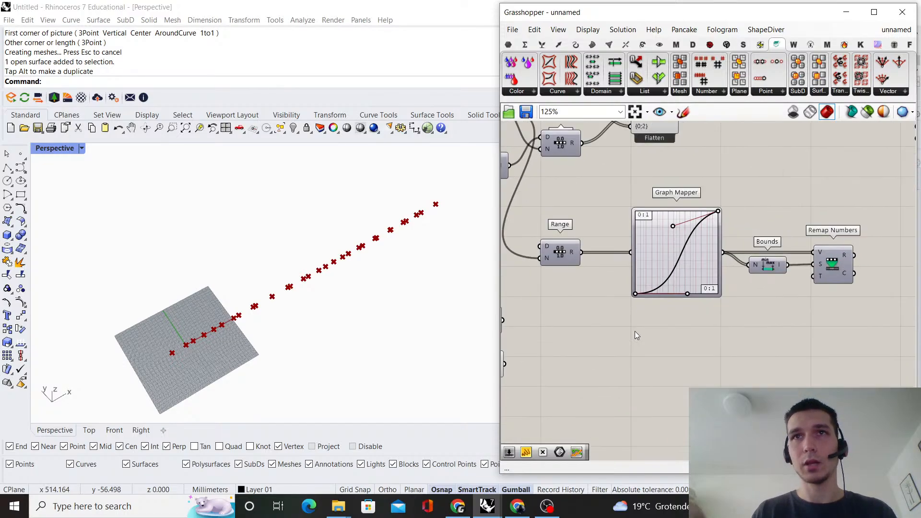
{"action": "double_click", "coordinate": [635, 331]}
{"action": "type", "text": "construct"}
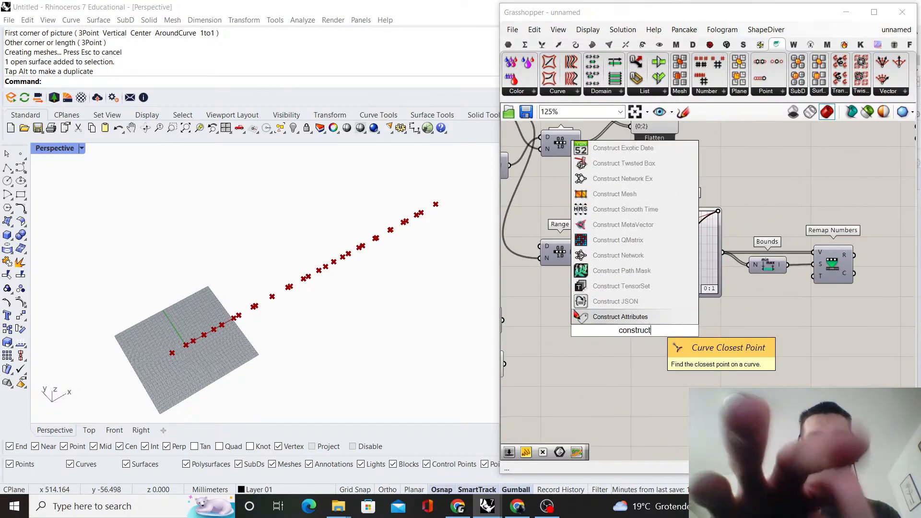
{"action": "type", "text": " domain"}
{"action": "key", "text": "Return"}
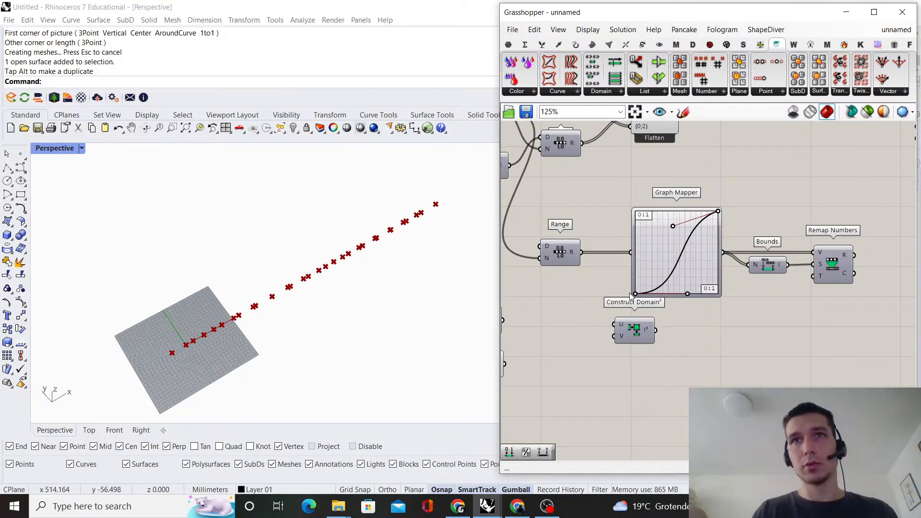
{"action": "key", "text": "ctrl+z"}
Add a Construct Domain component beside the two Multiplications and connect the upper result to A and the lower result to B
{"action": "scroll", "coordinate": [641, 334], "scroll_direction": "down", "scroll_amount": 4}
{"action": "right_click_drag", "start_coordinate": [544, 270], "coordinate": [678, 290]}
{"action": "scroll", "coordinate": [722, 317], "scroll_direction": "up", "scroll_amount": 3}
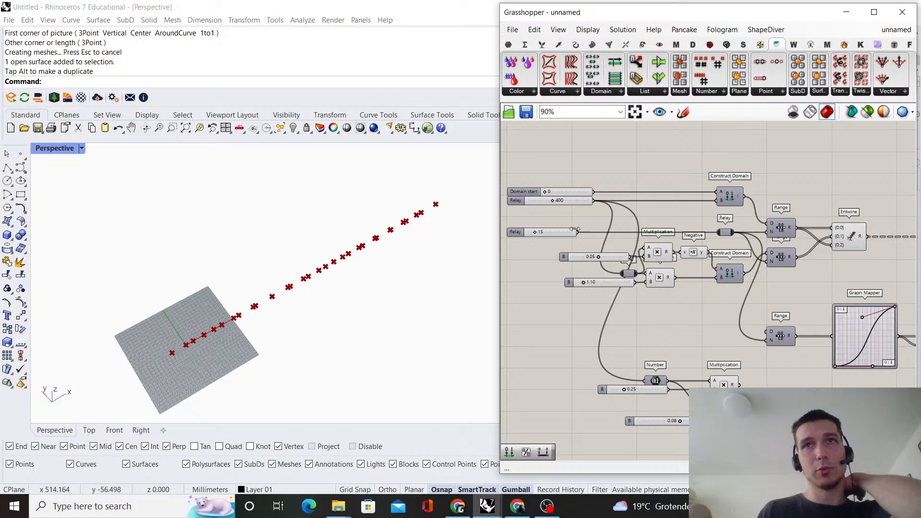
{"action": "scroll", "coordinate": [762, 383], "scroll_direction": "up", "scroll_amount": 3}
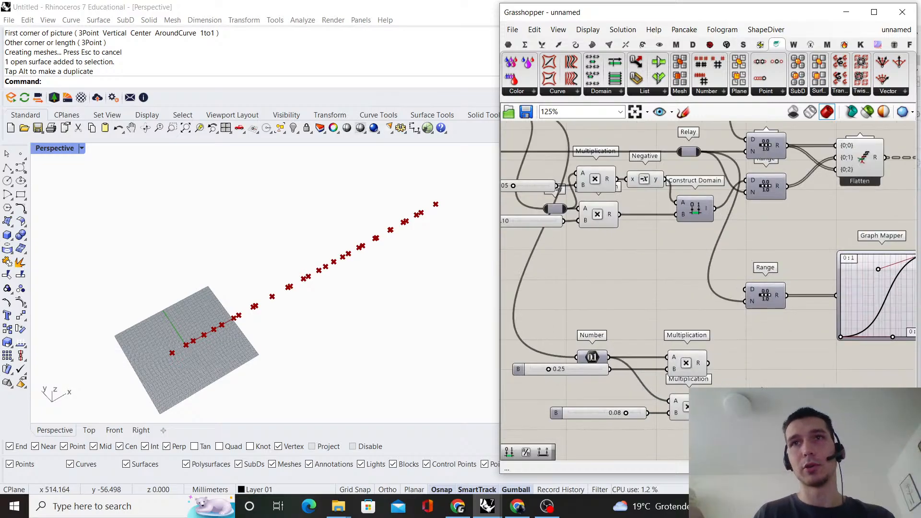
{"action": "double_click", "coordinate": [762, 383]}
{"action": "type", "text": "constru"}
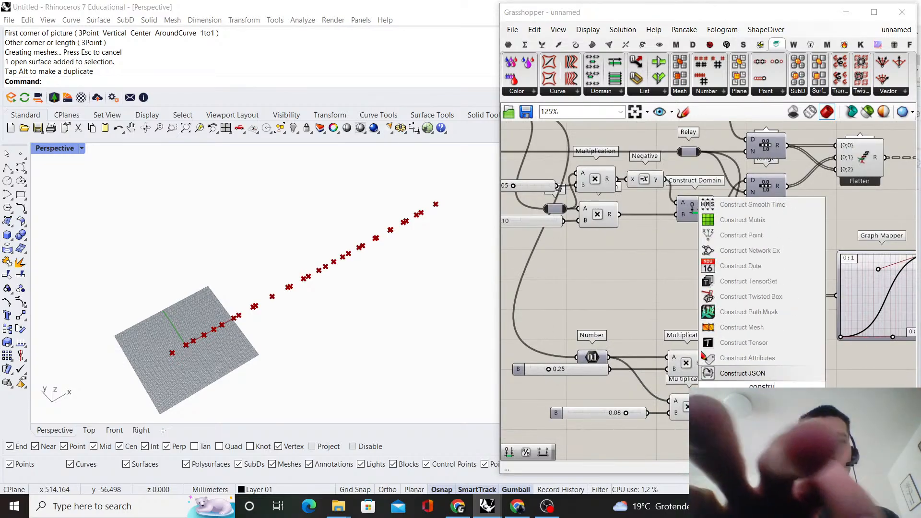
{"action": "type", "text": "ct domain"}
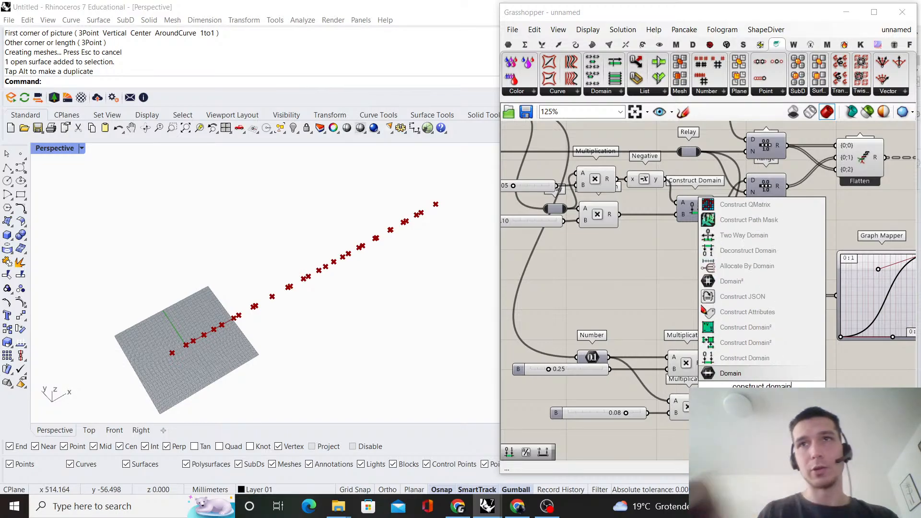
{"action": "left_click", "coordinate": [734, 362]}
{"action": "scroll", "coordinate": [721, 370], "scroll_direction": "up", "scroll_amount": 3}
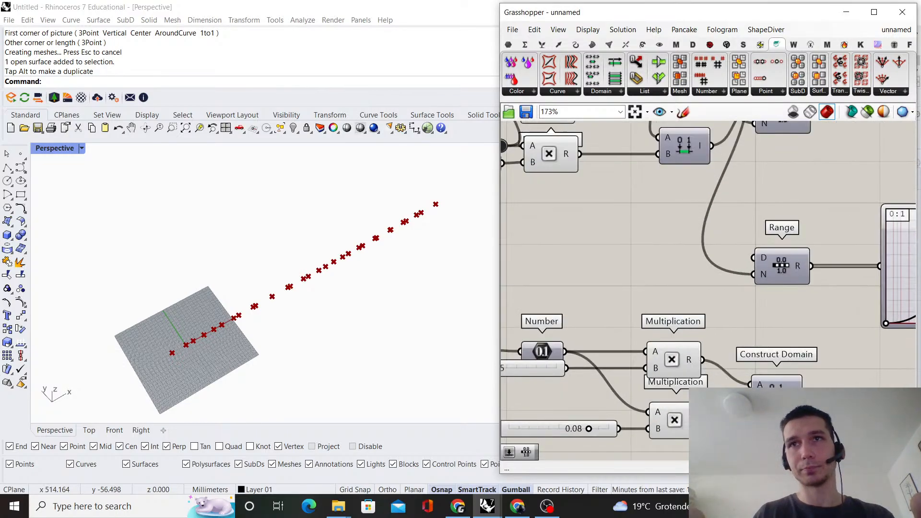
{"action": "left_click_drag", "start_coordinate": [771, 395], "coordinate": [780, 369]}
{"action": "scroll", "coordinate": [779, 369], "scroll_direction": "down", "scroll_amount": 1}
{"action": "right_click_drag", "start_coordinate": [779, 369], "coordinate": [697, 359]}
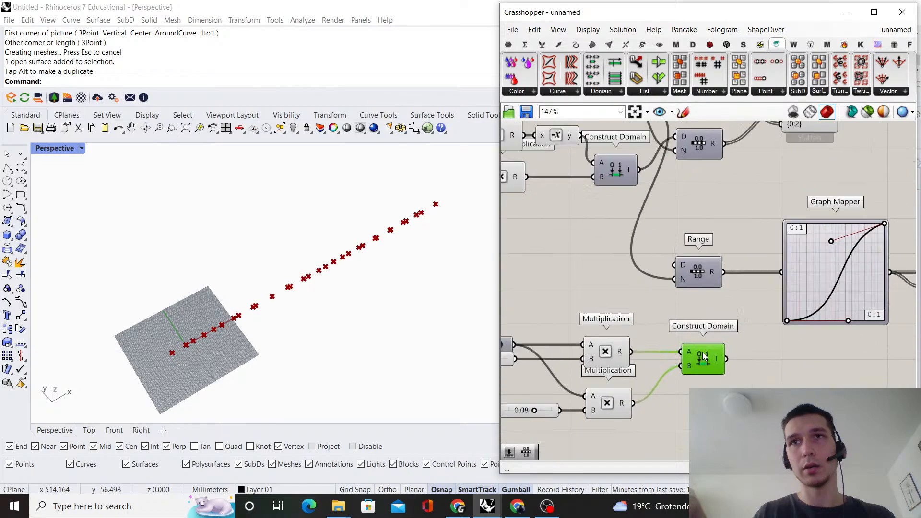
Align the new Construct Domain below the third Range and connect its output to the T input of Remap Numbers
{"action": "scroll", "coordinate": [701, 356], "scroll_direction": "up", "scroll_amount": 1}
{"action": "left_click_drag", "start_coordinate": [700, 356], "coordinate": [692, 354]}
{"action": "left_click", "coordinate": [728, 301]}
{"action": "scroll", "coordinate": [729, 303], "scroll_direction": "down", "scroll_amount": 3}
{"action": "right_click_drag", "start_coordinate": [822, 324], "coordinate": [632, 322]}
{"action": "scroll", "coordinate": [632, 321], "scroll_direction": "up", "scroll_amount": 1}
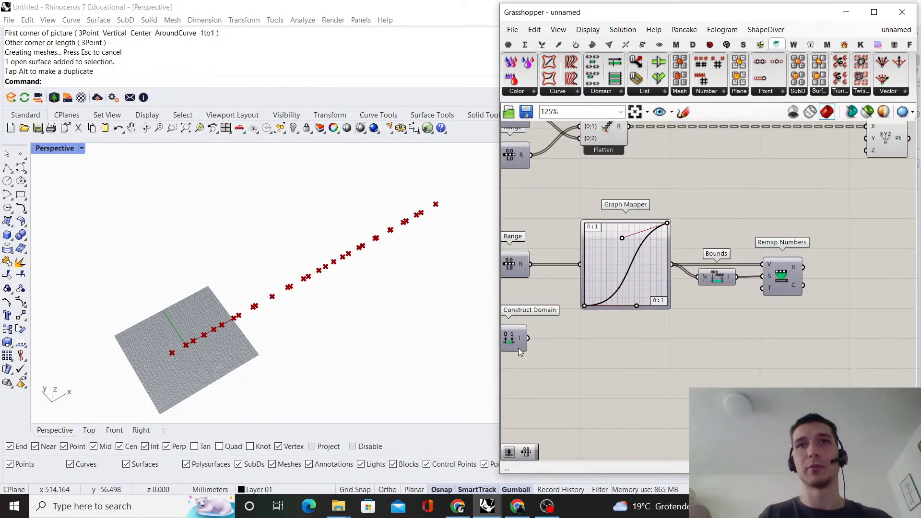
{"action": "left_click_drag", "start_coordinate": [528, 338], "coordinate": [763, 288]}
{"action": "scroll", "coordinate": [705, 322], "scroll_direction": "up", "scroll_amount": 1}
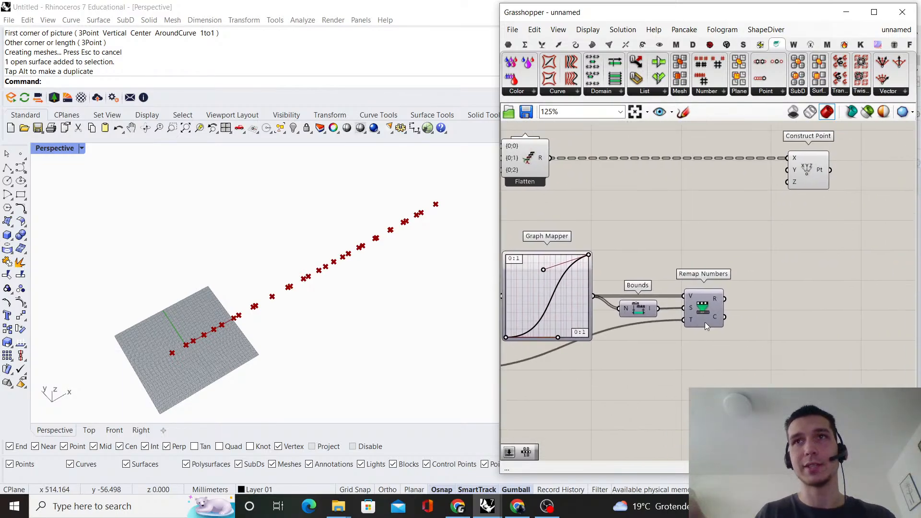
Insert a Relay in the wire from Construct Domain to Remap Numbers and place it below the Bounds component
{"action": "left_click_drag", "start_coordinate": [697, 313], "coordinate": [696, 312]}
{"action": "left_click", "coordinate": [751, 304]}
{"action": "scroll", "coordinate": [751, 304], "scroll_direction": "down", "scroll_amount": 4}
{"action": "right_click_drag", "start_coordinate": [624, 332], "coordinate": [651, 315]}
{"action": "scroll", "coordinate": [652, 316], "scroll_direction": "up", "scroll_amount": 1}
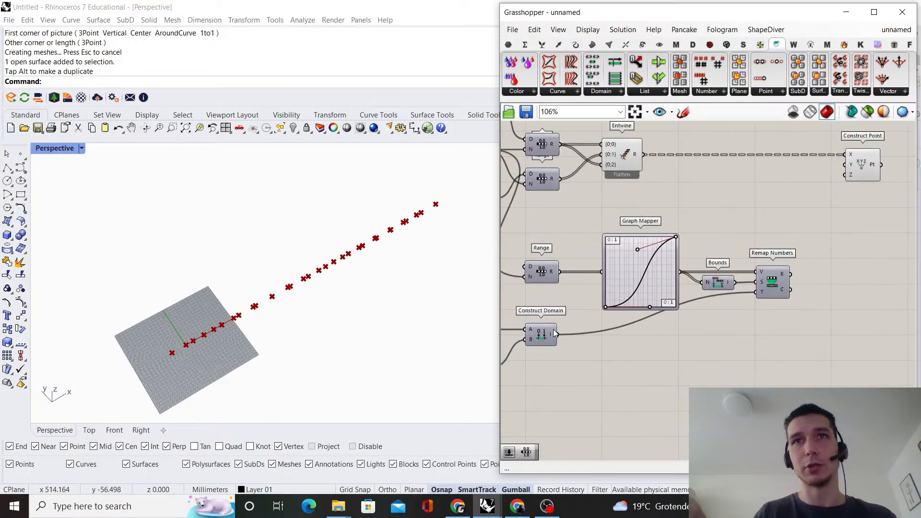
{"action": "double_click", "coordinate": [652, 314]}
{"action": "left_click_drag", "start_coordinate": [652, 315], "coordinate": [722, 339]}
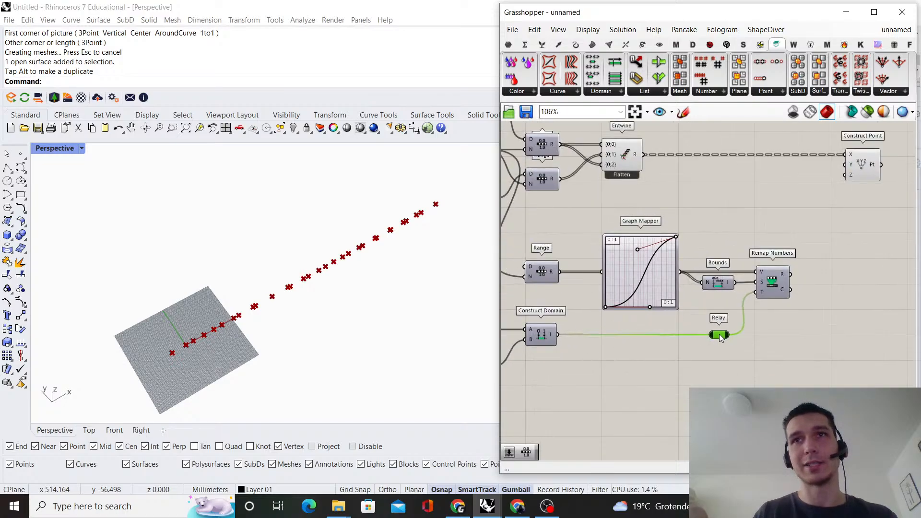
{"action": "scroll", "coordinate": [739, 284], "scroll_direction": "down", "scroll_amount": 2}
{"action": "right_click_drag", "start_coordinate": [702, 194], "coordinate": [664, 262]}
{"action": "scroll", "coordinate": [646, 263], "scroll_direction": "up", "scroll_amount": 1}
{"action": "left_click_drag", "start_coordinate": [642, 270], "coordinate": [583, 204]}
{"action": "right_click", "coordinate": [603, 189]}
{"action": "left_click", "coordinate": [624, 208]}
{"action": "left_click", "coordinate": [720, 218]}
{"action": "scroll", "coordinate": [750, 350], "scroll_direction": "up", "scroll_amount": 1}
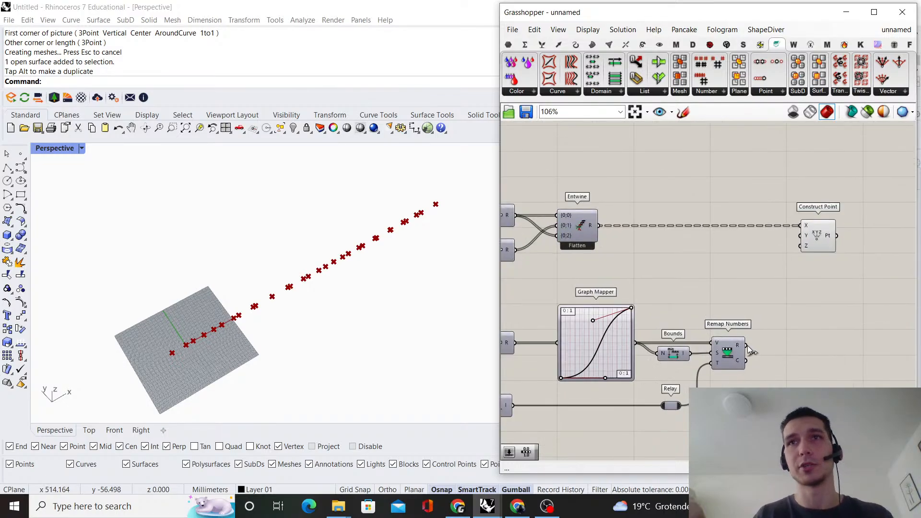
Move the Construct Point and Entwine components farther along the canvas, past the Remap Numbers component
{"action": "scroll", "coordinate": [770, 262], "scroll_direction": "down", "scroll_amount": 1}
{"action": "right_click_drag", "start_coordinate": [770, 262], "coordinate": [716, 287]}
{"action": "left_click_drag", "start_coordinate": [752, 265], "coordinate": [827, 265]}
{"action": "left_click", "coordinate": [635, 286]}
{"action": "right_click_drag", "start_coordinate": [564, 270], "coordinate": [679, 280]}
{"action": "left_click_drag", "start_coordinate": [668, 274], "coordinate": [853, 267]}
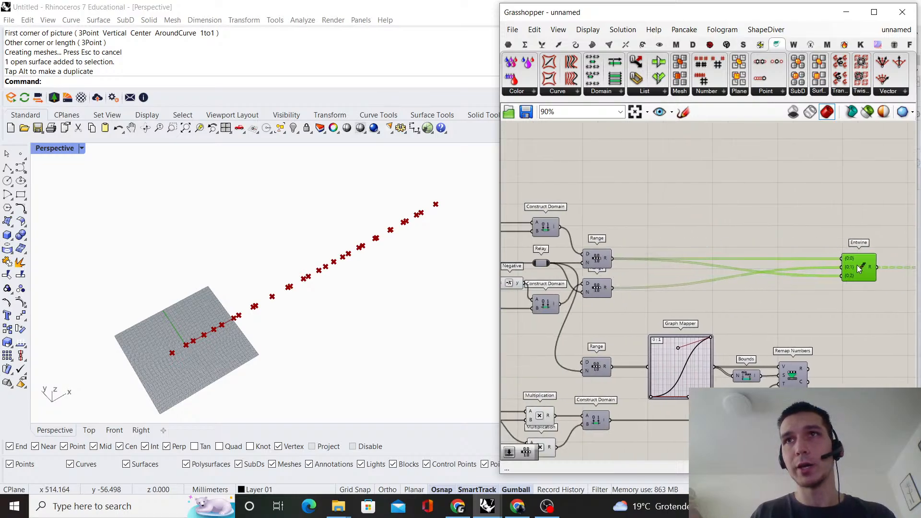
{"action": "right_click_drag", "start_coordinate": [857, 263], "coordinate": [685, 268]}
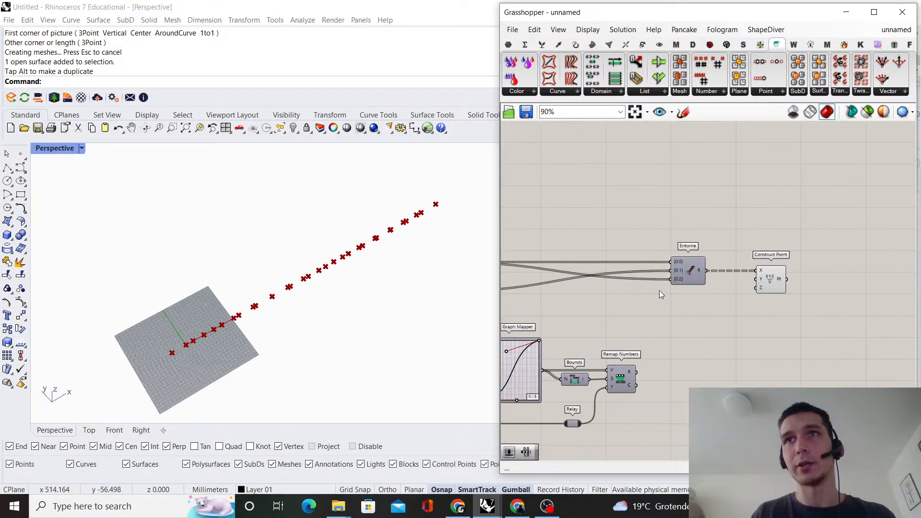
Duplicate the Entwine component with its input wires and place the copy beside Remap Numbers, below the original
{"action": "left_click_drag", "start_coordinate": [676, 278], "coordinate": [677, 409], "text": "alt"}
{"action": "right_click_drag", "start_coordinate": [693, 336], "coordinate": [729, 274]}
{"action": "scroll", "coordinate": [729, 274], "scroll_direction": "up", "scroll_amount": 2}
{"action": "left_click_drag", "start_coordinate": [716, 357], "coordinate": [738, 287]}
{"action": "left_click", "coordinate": [700, 313]}
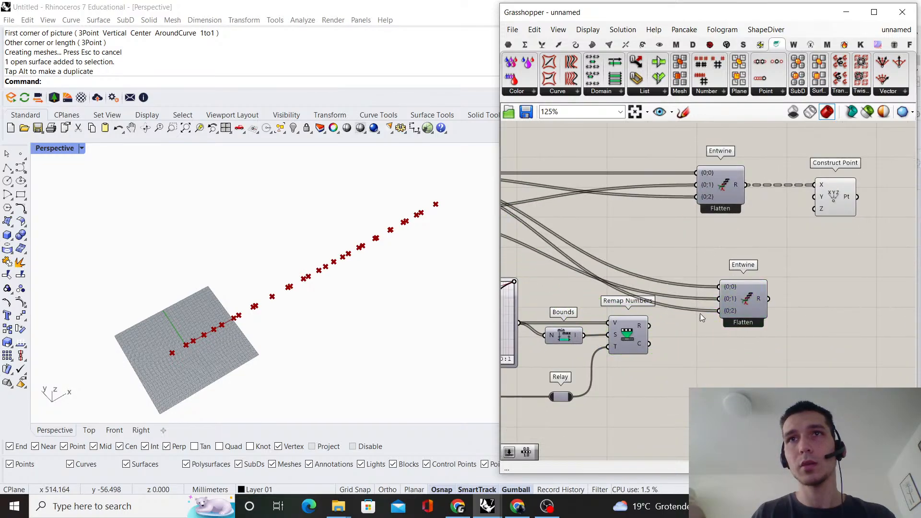
Connect Remap Numbers' R output to the lower Entwine's {0;0} input, and to {0;2} through a new Negative component
{"action": "left_click_drag", "start_coordinate": [648, 326], "coordinate": [718, 286]}
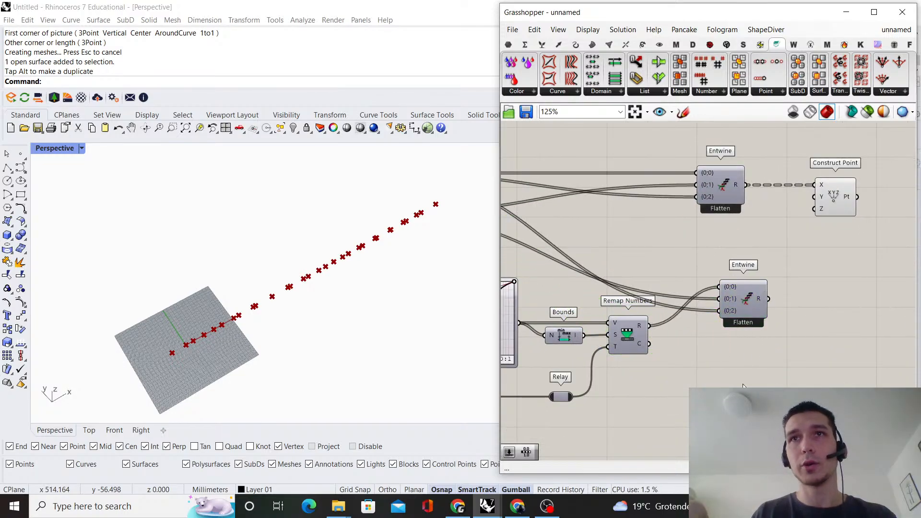
{"action": "double_click", "coordinate": [743, 384]}
{"action": "type", "text": "nega"}
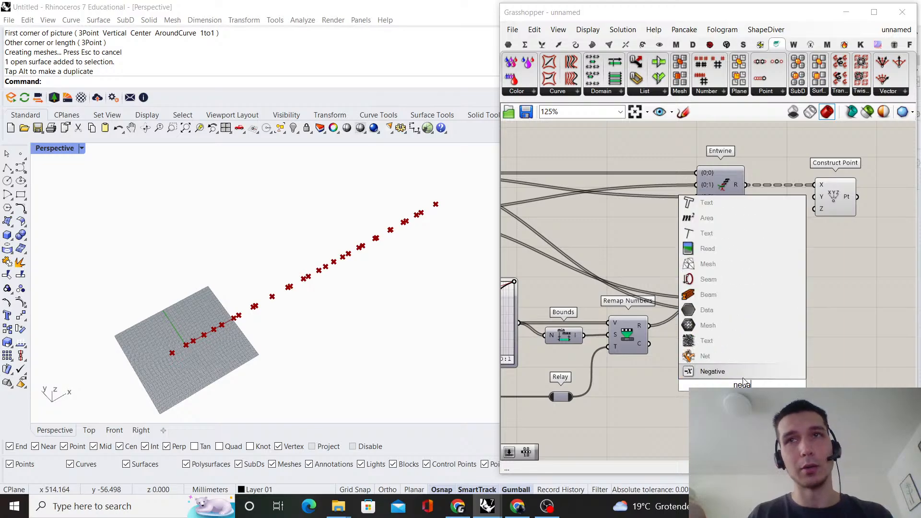
{"action": "left_click", "coordinate": [741, 373]}
{"action": "scroll", "coordinate": [732, 287], "scroll_direction": "up", "scroll_amount": 1}
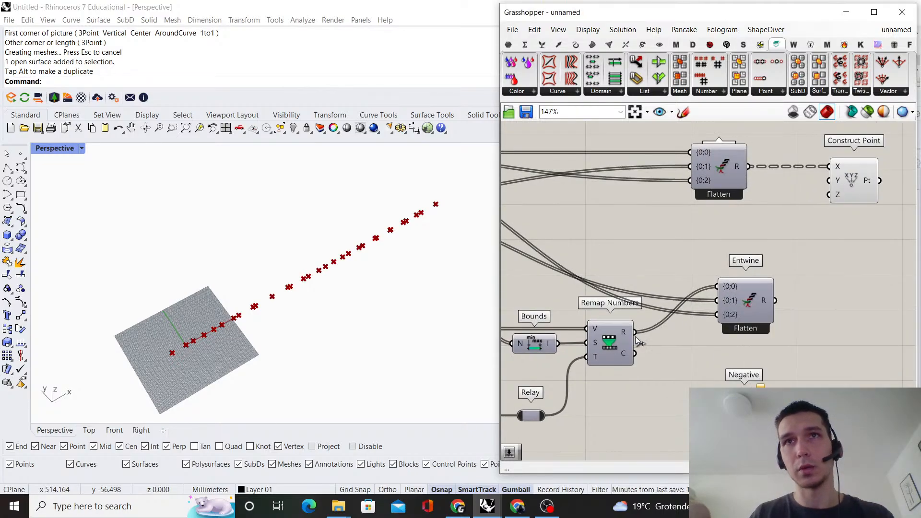
{"action": "left_click_drag", "start_coordinate": [733, 301], "coordinate": [745, 366]}
{"action": "left_click_drag", "start_coordinate": [742, 399], "coordinate": [692, 361]}
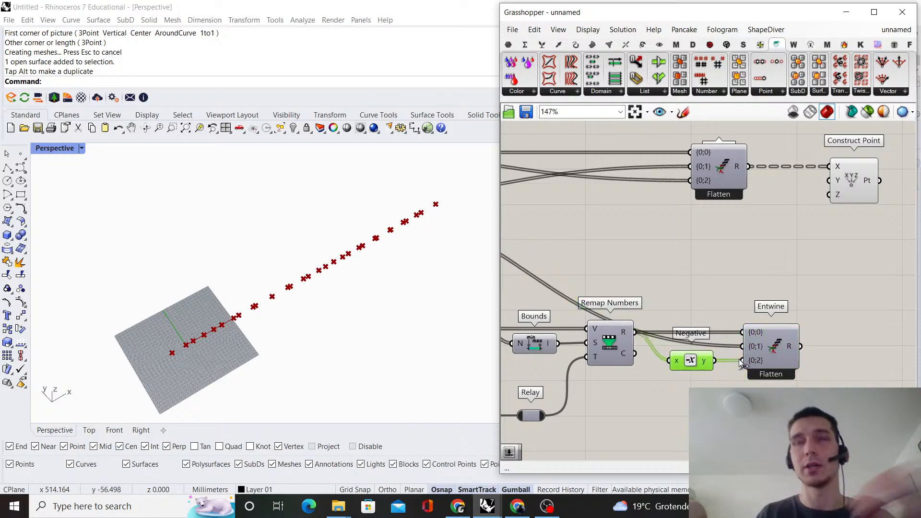
Align the upper Entwine component vertically with the lower Entwine, just before Construct Point
{"action": "scroll", "coordinate": [609, 274], "scroll_direction": "down", "scroll_amount": 3}
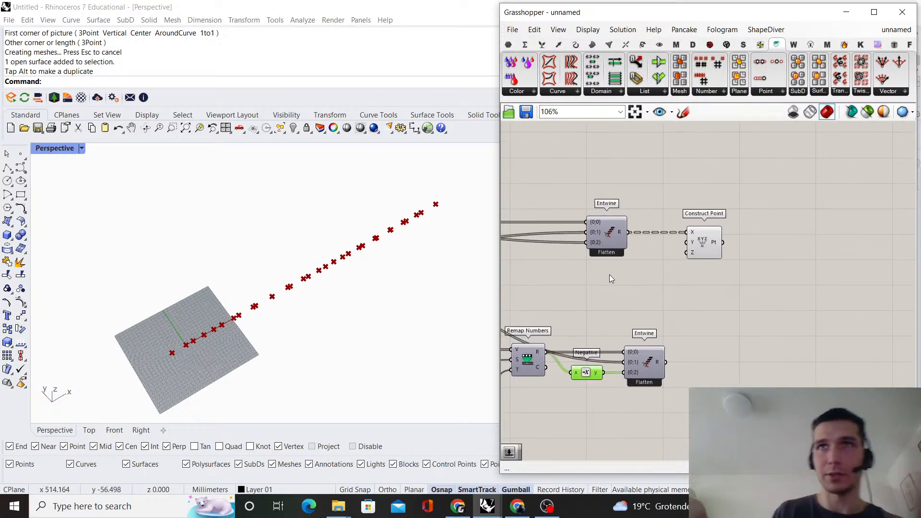
{"action": "left_click", "coordinate": [605, 233]}
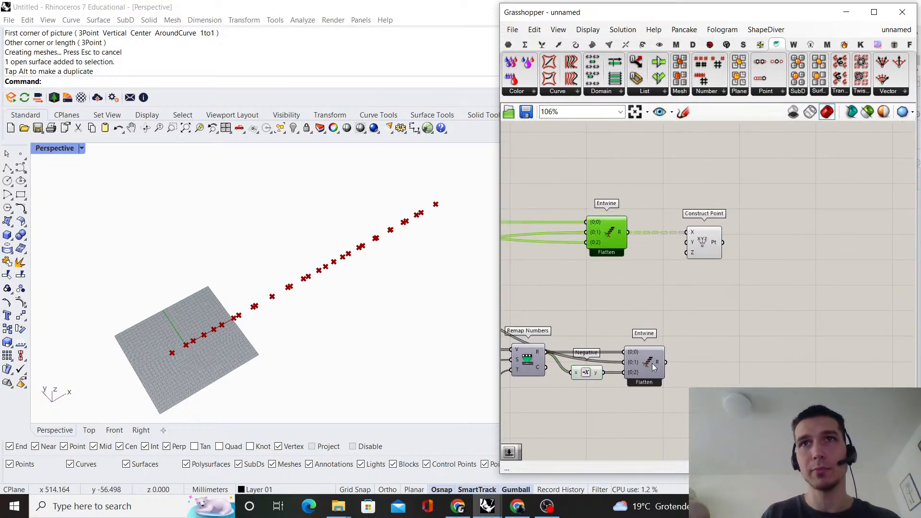
{"action": "left_click", "coordinate": [652, 364], "text": "shift"}
{"action": "left_click", "coordinate": [632, 205]}
{"action": "left_click", "coordinate": [672, 204]}
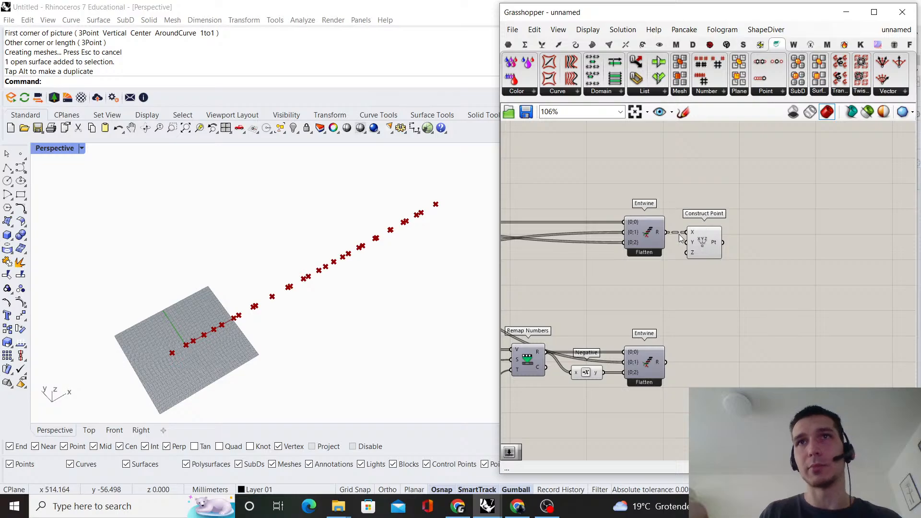
{"action": "left_click_drag", "start_coordinate": [669, 407], "coordinate": [640, 197]}
{"action": "scroll", "coordinate": [652, 244], "scroll_direction": "up", "scroll_amount": 5}
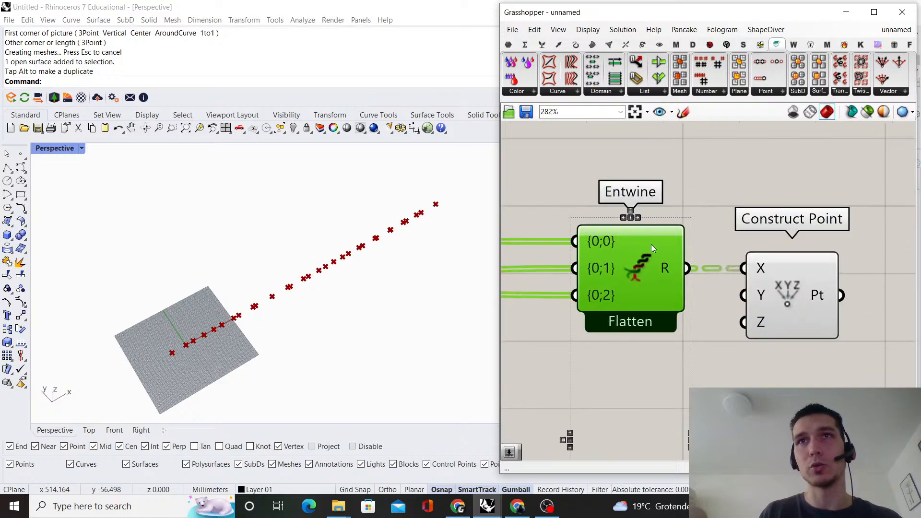
{"action": "left_click", "coordinate": [689, 183]}
Add a panel containing 0, connect it to the lower Entwine's {0;1} input and place it by the Negative component
{"action": "scroll", "coordinate": [720, 201], "scroll_direction": "down", "scroll_amount": 3}
{"action": "scroll", "coordinate": [772, 369], "scroll_direction": "up", "scroll_amount": 1}
{"action": "double_click", "coordinate": [627, 282]}
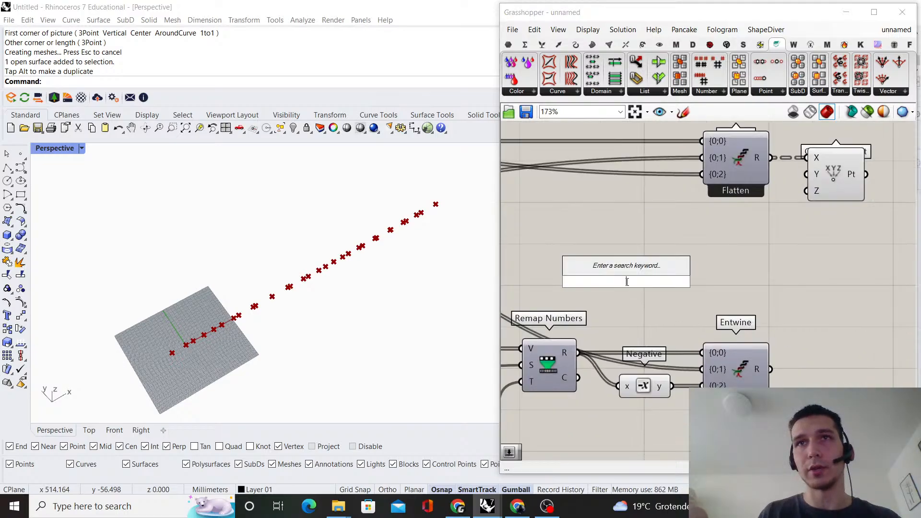
{"action": "type", "text": "0"}
{"action": "key", "text": "Return"}
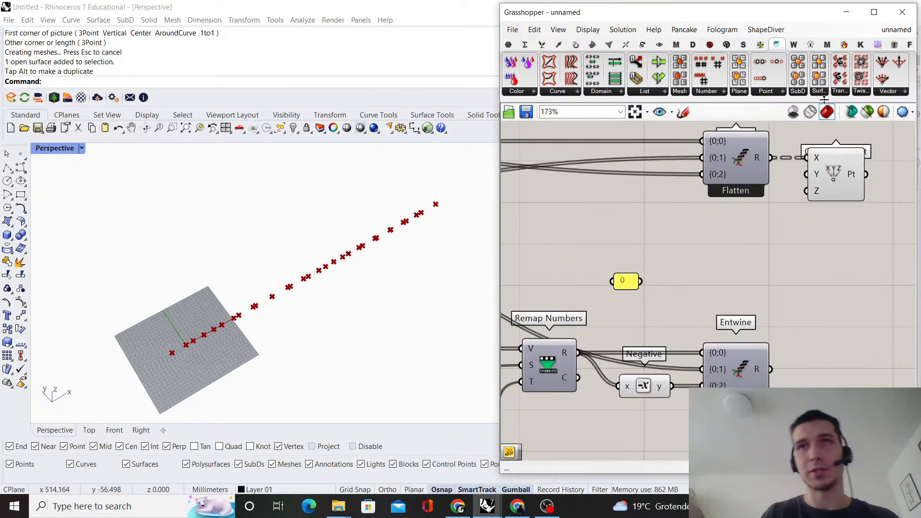
{"action": "left_click_drag", "start_coordinate": [701, 372], "coordinate": [702, 370]}
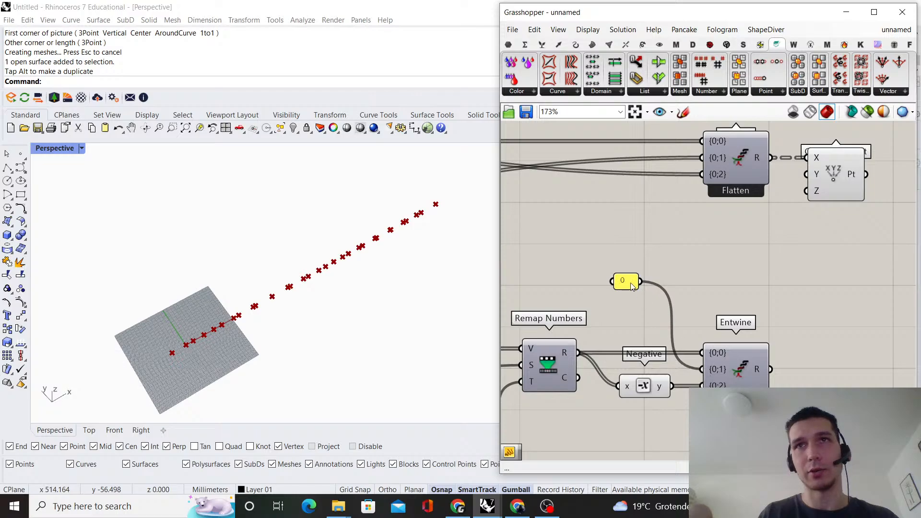
{"action": "left_click_drag", "start_coordinate": [628, 284], "coordinate": [649, 372]}
{"action": "left_click", "coordinate": [642, 286]}
{"action": "right_click_drag", "start_coordinate": [749, 249], "coordinate": [617, 293]}
Connect the lower Entwine's output to the Y input of Construct Point and move Construct Point farther along the canvas
{"action": "scroll", "coordinate": [618, 293], "scroll_direction": "down", "scroll_amount": 2}
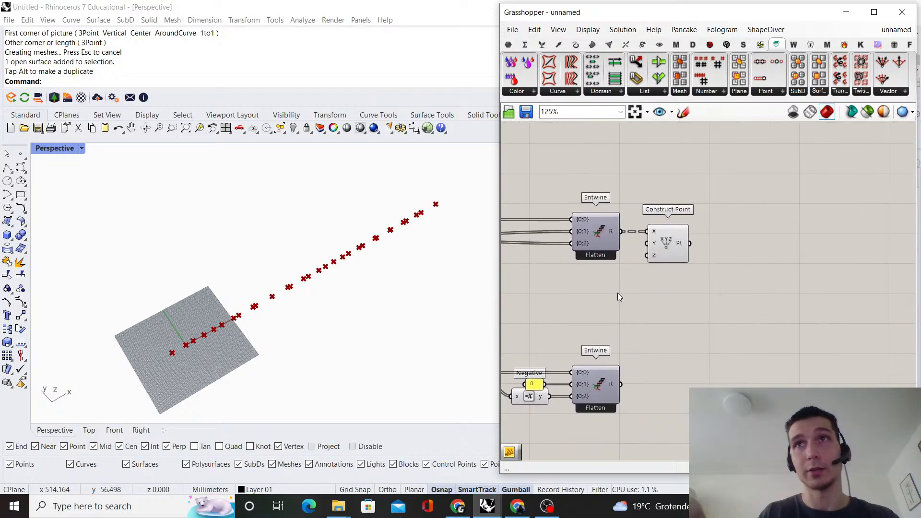
{"action": "scroll", "coordinate": [624, 329], "scroll_direction": "up", "scroll_amount": 1}
{"action": "left_click_drag", "start_coordinate": [618, 394], "coordinate": [647, 228]}
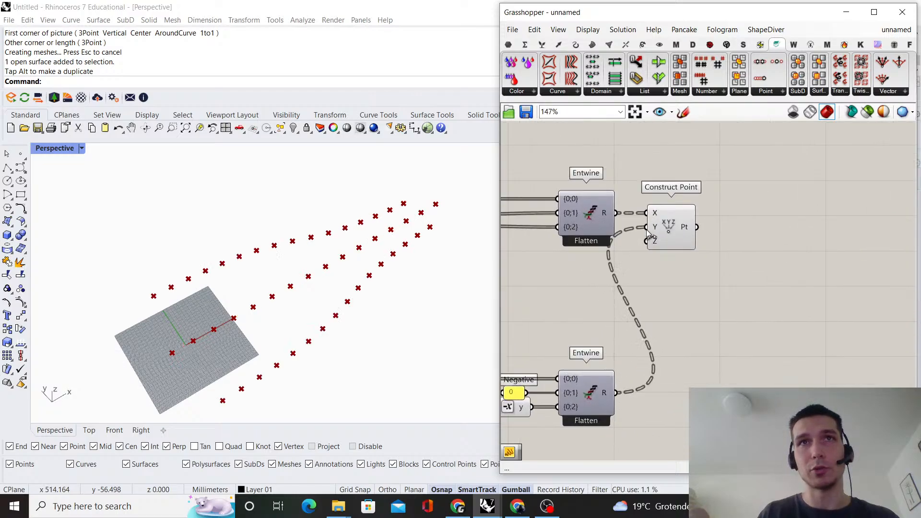
{"action": "right_click_drag", "start_coordinate": [328, 268], "coordinate": [410, 292]}
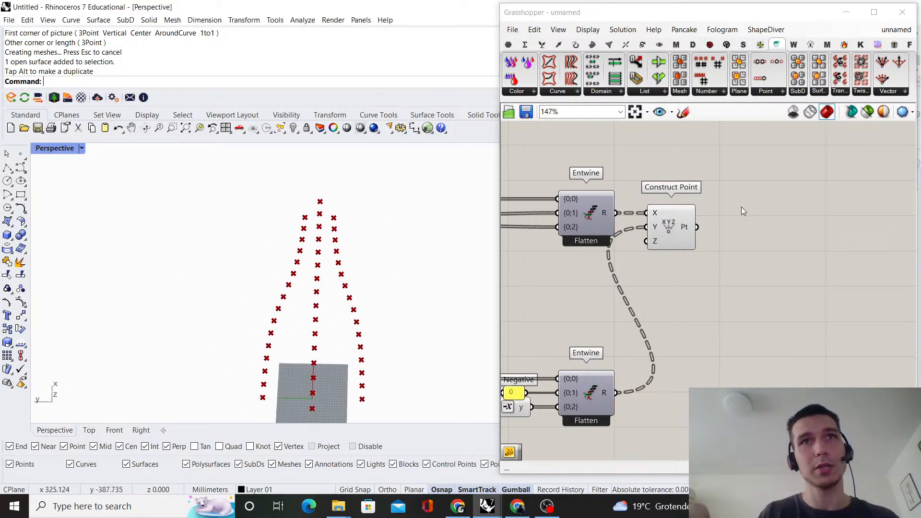
{"action": "left_click_drag", "start_coordinate": [678, 233], "coordinate": [752, 232]}
{"action": "scroll", "coordinate": [729, 343], "scroll_direction": "down", "scroll_amount": 3}
{"action": "left_click", "coordinate": [719, 338]}
{"action": "scroll", "coordinate": [245, 272], "scroll_direction": "down", "scroll_amount": 1}
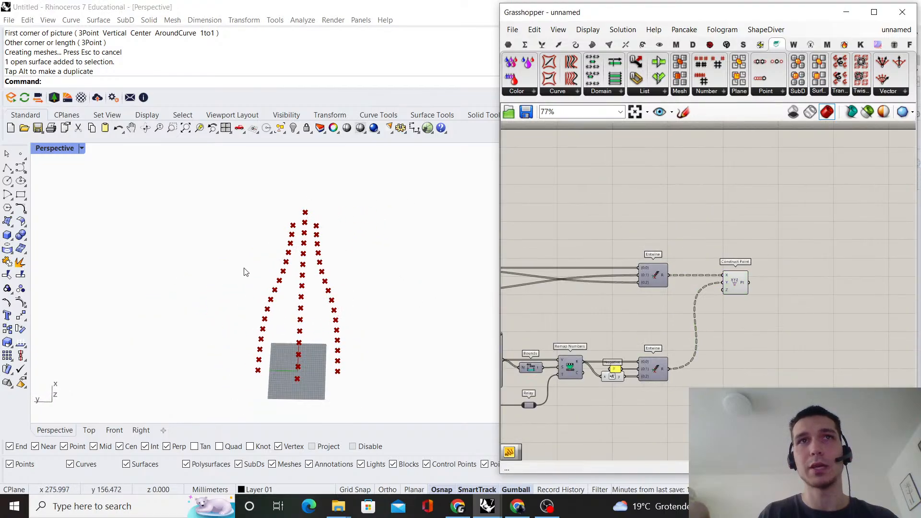
Set the B slider of the lower Multiplication feeding the second Construct Domain to 1.06, with a domain minimum of 1
{"action": "right_click_drag", "start_coordinate": [244, 272], "coordinate": [506, 298]}
{"action": "scroll", "coordinate": [643, 328], "scroll_direction": "down", "scroll_amount": 4}
{"action": "right_click_drag", "start_coordinate": [643, 328], "coordinate": [866, 283]}
{"action": "scroll", "coordinate": [686, 261], "scroll_direction": "up", "scroll_amount": 5}
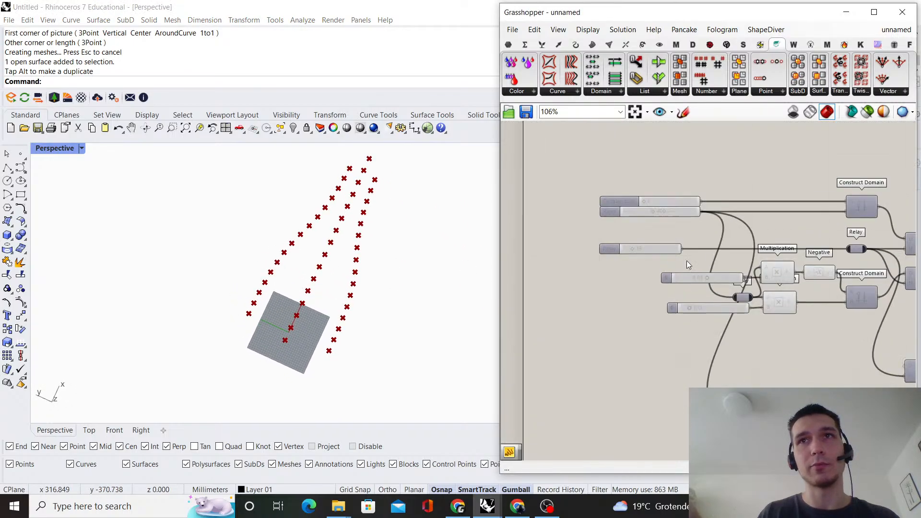
{"action": "scroll", "coordinate": [644, 350], "scroll_direction": "up", "scroll_amount": 6}
{"action": "left_click_drag", "start_coordinate": [600, 362], "coordinate": [601, 363]}
{"action": "right_click", "coordinate": [647, 356]}
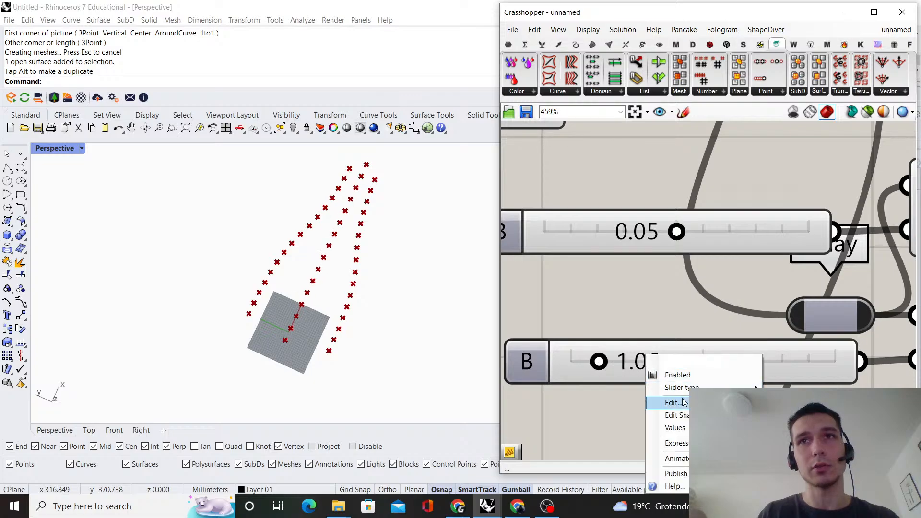
{"action": "left_click", "coordinate": [674, 403]}
{"action": "double_click", "coordinate": [674, 383]}
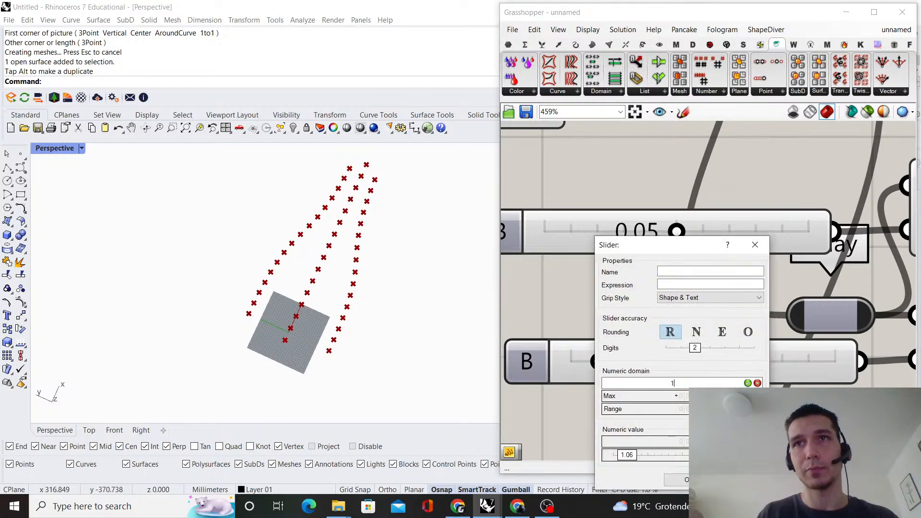
{"action": "left_click", "coordinate": [748, 383]}
{"action": "left_click", "coordinate": [679, 480]}
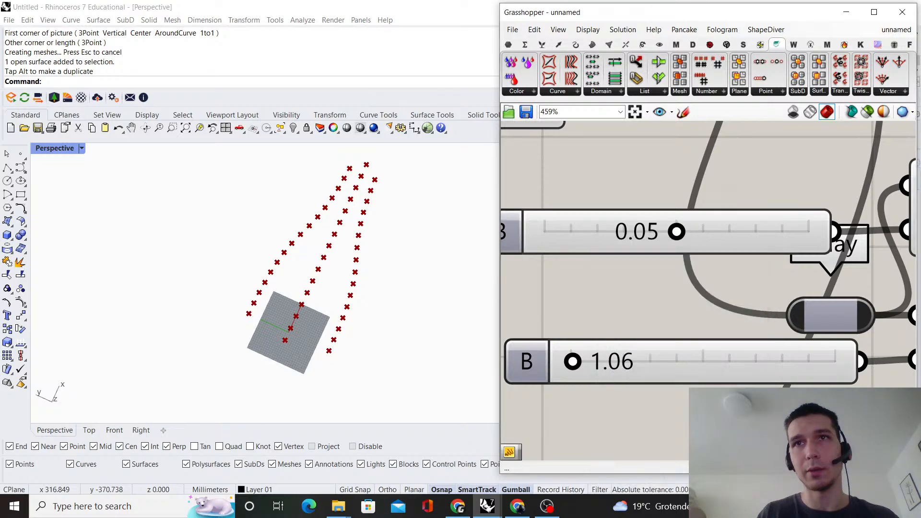
Set the B slider of the Multiplication that feeds the Negative and second Construct Domain to 0.10
{"action": "scroll", "coordinate": [649, 307], "scroll_direction": "up", "scroll_amount": 3}
{"action": "left_click_drag", "start_coordinate": [688, 287], "coordinate": [871, 278]}
{"action": "scroll", "coordinate": [351, 320], "scroll_direction": "down", "scroll_amount": 4}
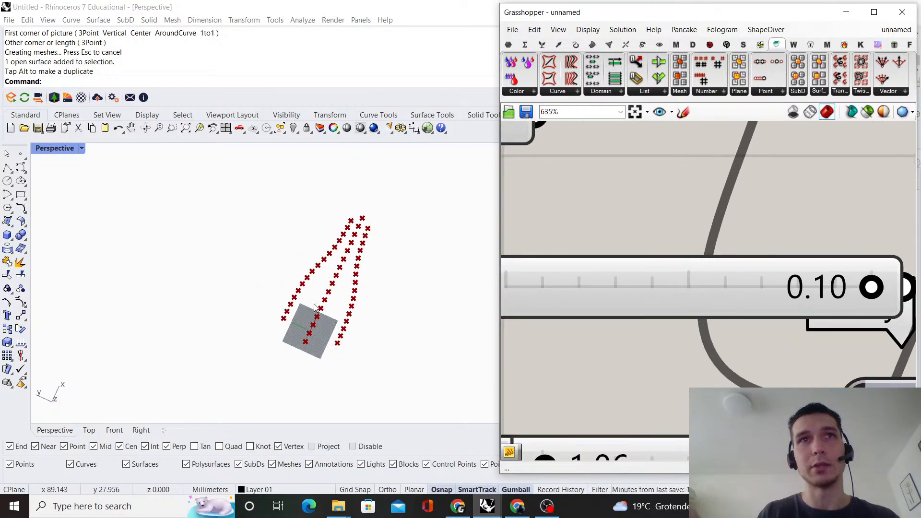
{"action": "right_click_drag", "start_coordinate": [351, 321], "coordinate": [220, 265]}
{"action": "scroll", "coordinate": [298, 298], "scroll_direction": "up", "scroll_amount": 4}
{"action": "scroll", "coordinate": [356, 303], "scroll_direction": "down", "scroll_amount": 2}
{"action": "mouse_move", "coordinate": [355, 303]}
{"action": "right_mouse_down", "text": "shift"}
{"action": "mouse_move", "coordinate": [345, 310]}
{"action": "mouse_move", "coordinate": [277, 258]}
{"action": "mouse_move", "coordinate": [352, 309]}
{"action": "right_mouse_up", "text": "shift"}
Set the B slider beneath the Number parameter, feeding the third Construct Domain's first Multiplication, to 0.20
{"action": "scroll", "coordinate": [733, 312], "scroll_direction": "down", "scroll_amount": 10}
{"action": "right_click_drag", "start_coordinate": [767, 310], "coordinate": [733, 263]}
{"action": "scroll", "coordinate": [579, 324], "scroll_direction": "up", "scroll_amount": 12}
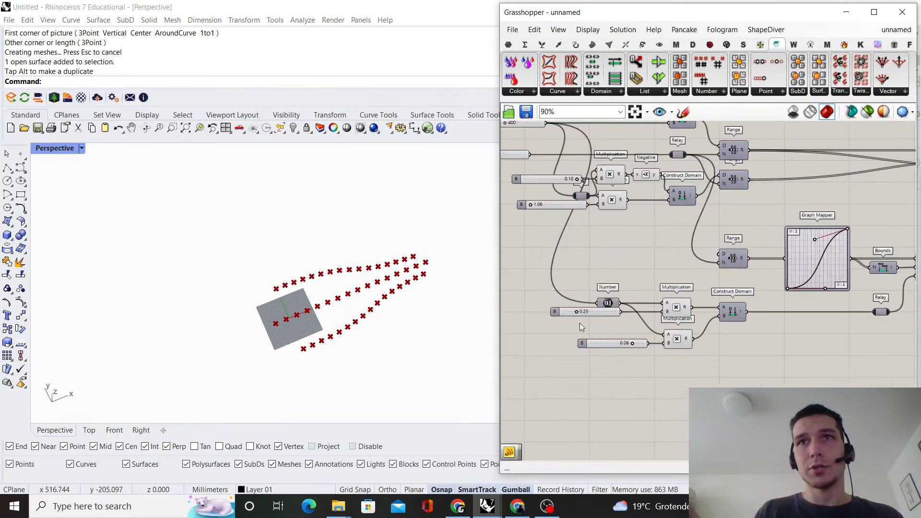
{"action": "left_click_drag", "start_coordinate": [580, 336], "coordinate": [557, 338]}
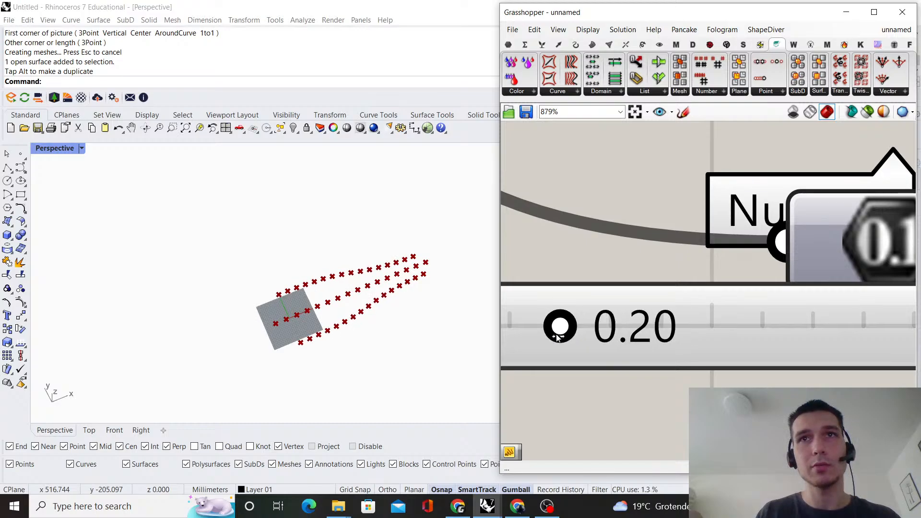
Reshape the Graph Mapper's curve by raising its start point and moving both curve handles toward the start
{"action": "scroll", "coordinate": [563, 322], "scroll_direction": "down", "scroll_amount": 10}
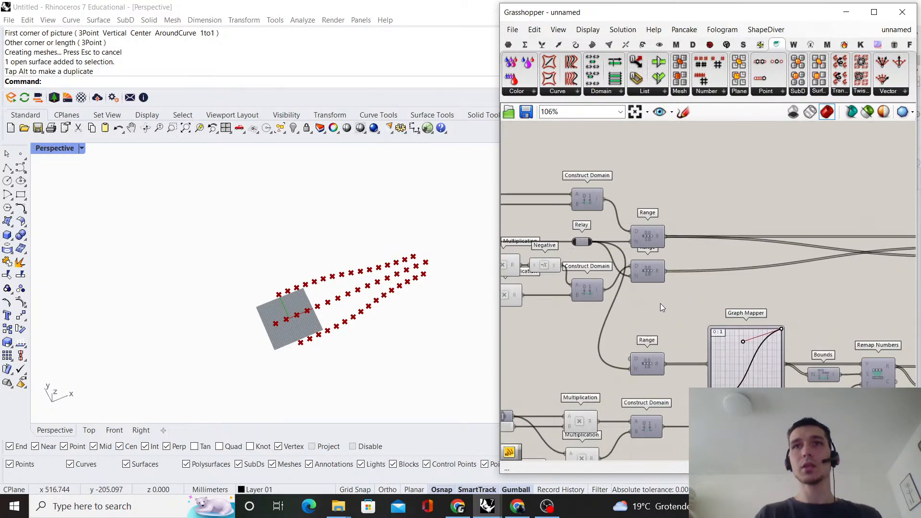
{"action": "scroll", "coordinate": [300, 342], "scroll_direction": "up", "scroll_amount": 4}
{"action": "scroll", "coordinate": [301, 341], "scroll_direction": "down", "scroll_amount": 4}
{"action": "right_click_drag", "start_coordinate": [307, 338], "coordinate": [423, 309]}
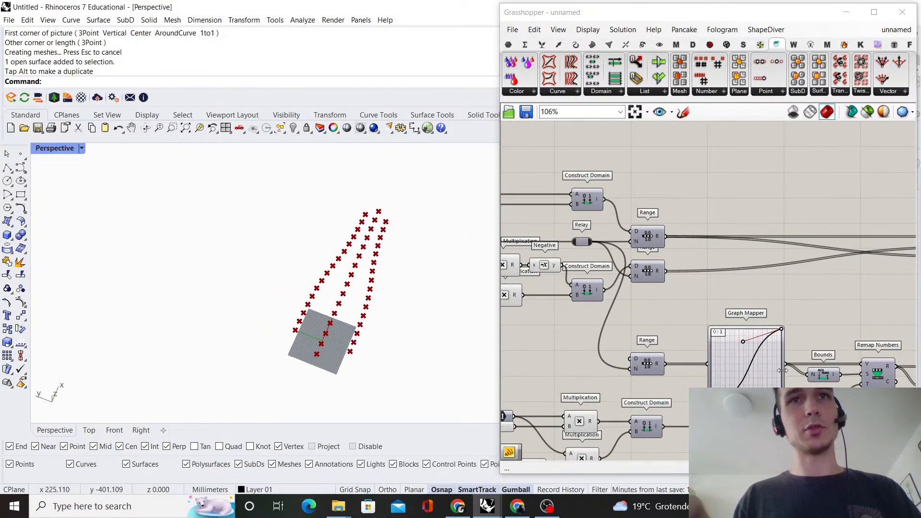
{"action": "right_click_drag", "start_coordinate": [744, 400], "coordinate": [686, 339]}
{"action": "scroll", "coordinate": [672, 335], "scroll_direction": "up", "scroll_amount": 5}
{"action": "left_click_drag", "start_coordinate": [628, 342], "coordinate": [627, 305]}
{"action": "left_click_drag", "start_coordinate": [767, 344], "coordinate": [727, 343]}
{"action": "scroll", "coordinate": [726, 353], "scroll_direction": "down", "scroll_amount": 2}
{"action": "scroll", "coordinate": [712, 320], "scroll_direction": "up", "scroll_amount": 1}
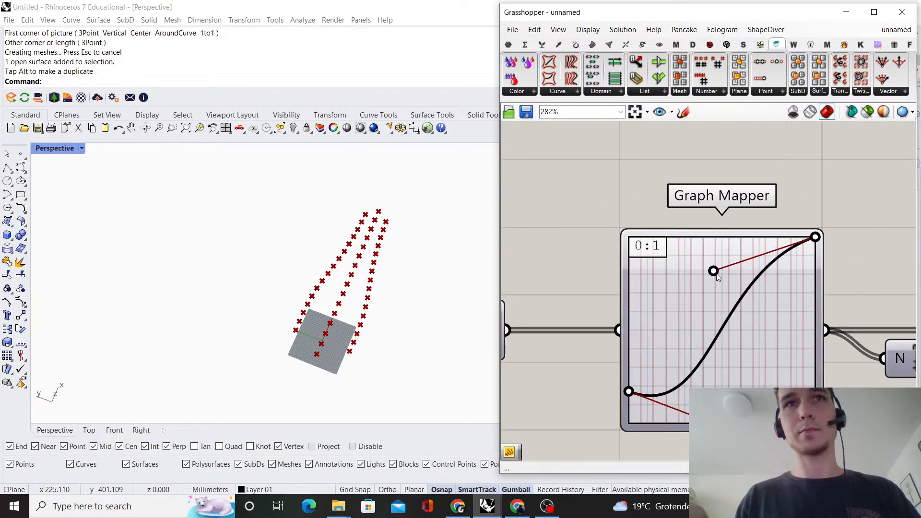
{"action": "left_click_drag", "start_coordinate": [713, 271], "coordinate": [679, 293]}
{"action": "right_click_drag", "start_coordinate": [324, 281], "coordinate": [294, 237]}
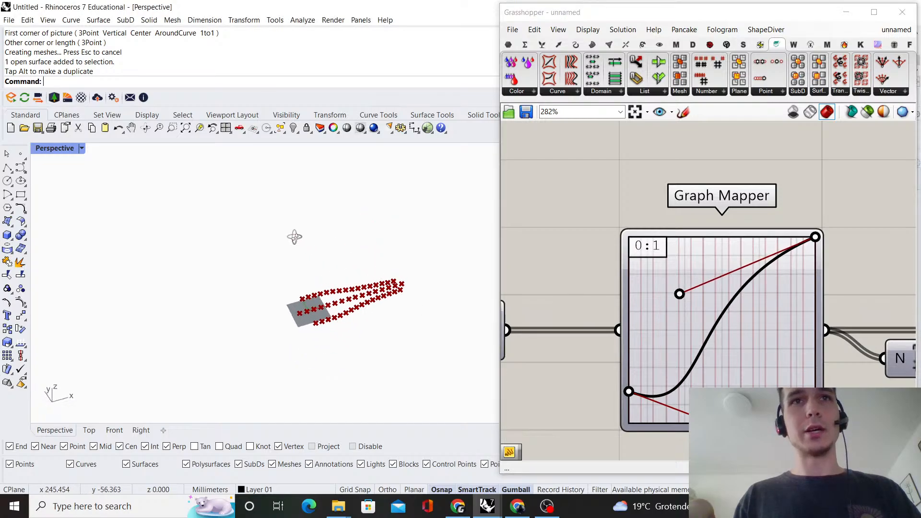
{"action": "scroll", "coordinate": [338, 301], "scroll_direction": "up", "scroll_amount": 5}
{"action": "right_click_drag", "start_coordinate": [344, 300], "coordinate": [355, 274]}
{"action": "scroll", "coordinate": [714, 301], "scroll_direction": "down", "scroll_amount": 12}
Move the Construct Point component farther away from the two Entwine components to make room in the definition
{"action": "right_click_drag", "start_coordinate": [780, 282], "coordinate": [707, 290]}
{"action": "scroll", "coordinate": [758, 280], "scroll_direction": "up", "scroll_amount": 6}
{"action": "scroll", "coordinate": [679, 292], "scroll_direction": "down", "scroll_amount": 3}
{"action": "left_click_drag", "start_coordinate": [689, 293], "coordinate": [765, 292]}
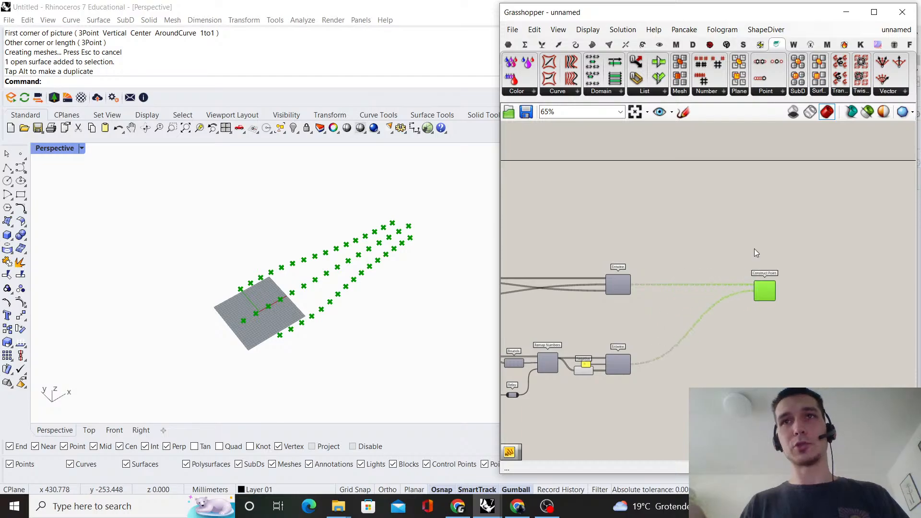
{"action": "left_click", "coordinate": [754, 248]}
Examine the wiring from the Ranges and Graph Mapper through Remap Numbers and the Entwines to Construct Point
{"action": "scroll", "coordinate": [767, 242], "scroll_direction": "down", "scroll_amount": 1}
{"action": "scroll", "coordinate": [775, 260], "scroll_direction": "up", "scroll_amount": 7}
{"action": "scroll", "coordinate": [717, 290], "scroll_direction": "down", "scroll_amount": 7}
{"action": "right_click_drag", "start_coordinate": [665, 297], "coordinate": [789, 226]}
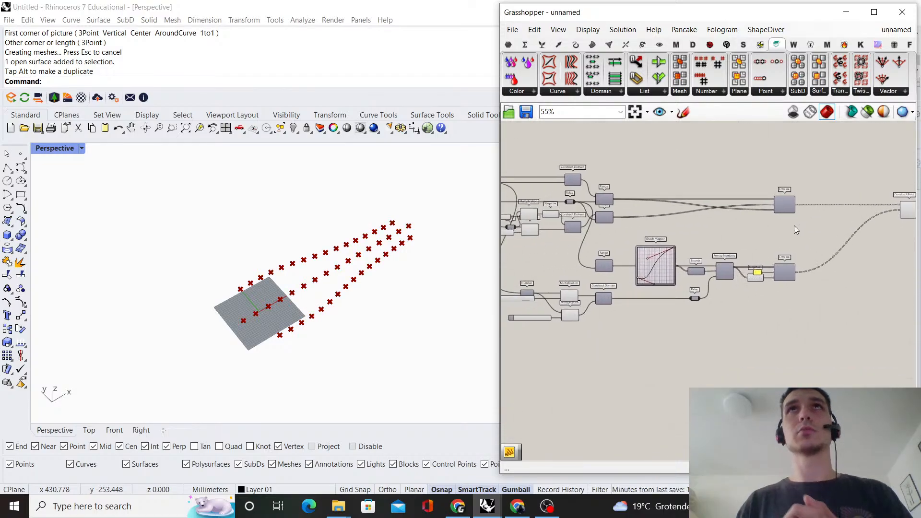
{"action": "scroll", "coordinate": [788, 304], "scroll_direction": "up", "scroll_amount": 3}
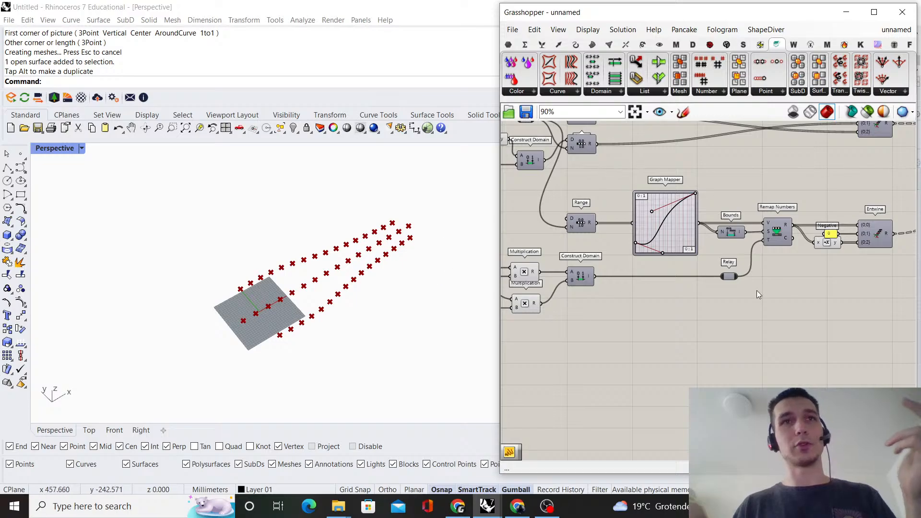
{"action": "scroll", "coordinate": [756, 290], "scroll_direction": "down", "scroll_amount": 2}
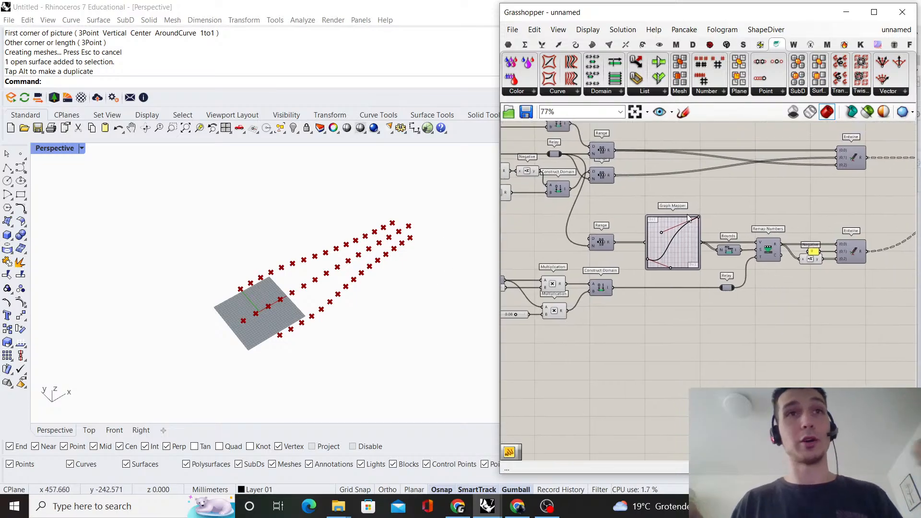
{"action": "scroll", "coordinate": [691, 240], "scroll_direction": "up", "scroll_amount": 3}
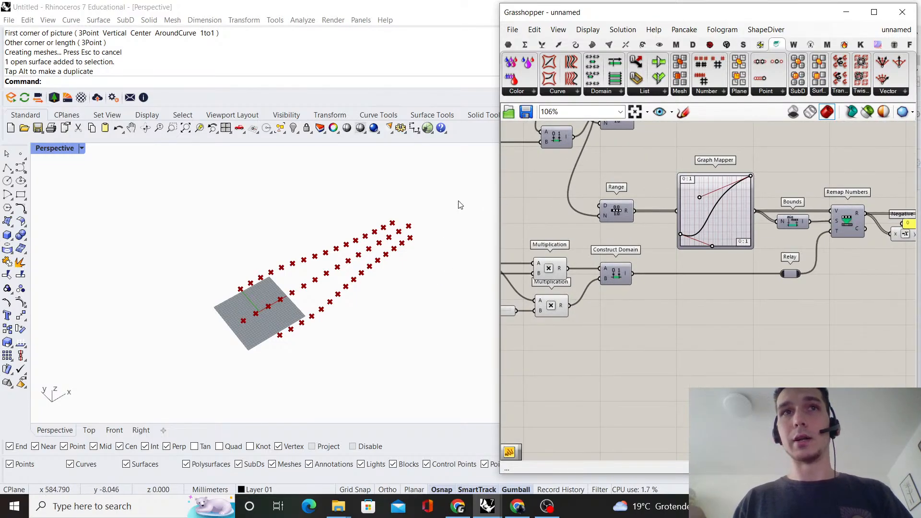
{"action": "scroll", "coordinate": [633, 216], "scroll_direction": "down", "scroll_amount": 3}
{"action": "right_click_drag", "start_coordinate": [715, 195], "coordinate": [644, 222]}
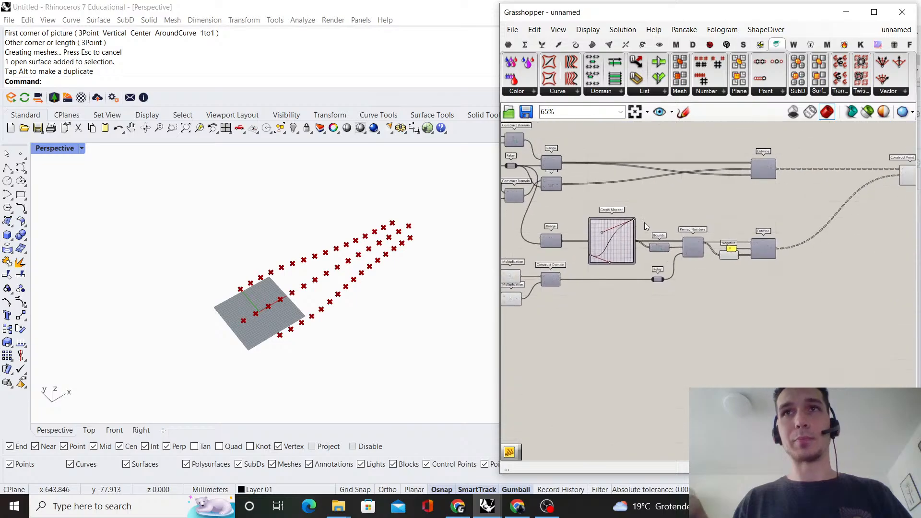
{"action": "scroll", "coordinate": [770, 238], "scroll_direction": "up", "scroll_amount": 3}
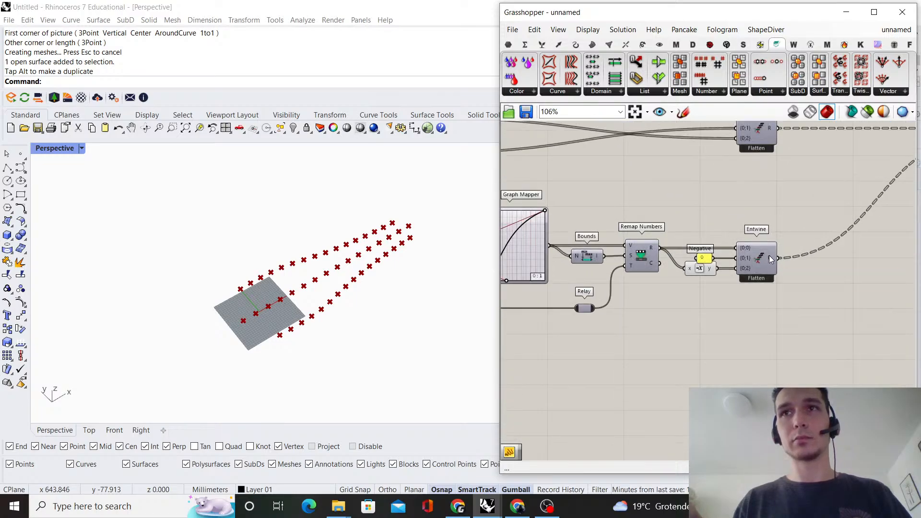
{"action": "right_click_drag", "start_coordinate": [770, 259], "coordinate": [720, 243]}
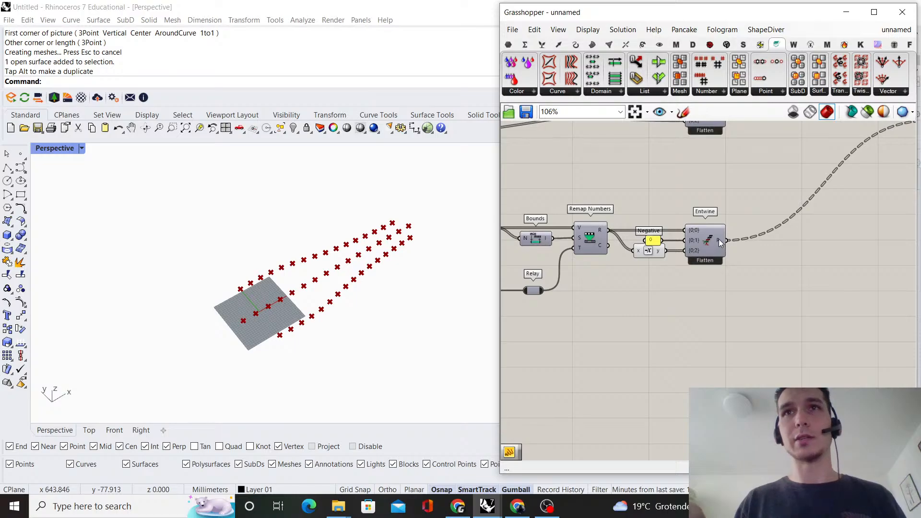
{"action": "double_click", "coordinate": [717, 335]}
{"action": "scroll", "coordinate": [710, 329], "scroll_direction": "down", "scroll_amount": 2}
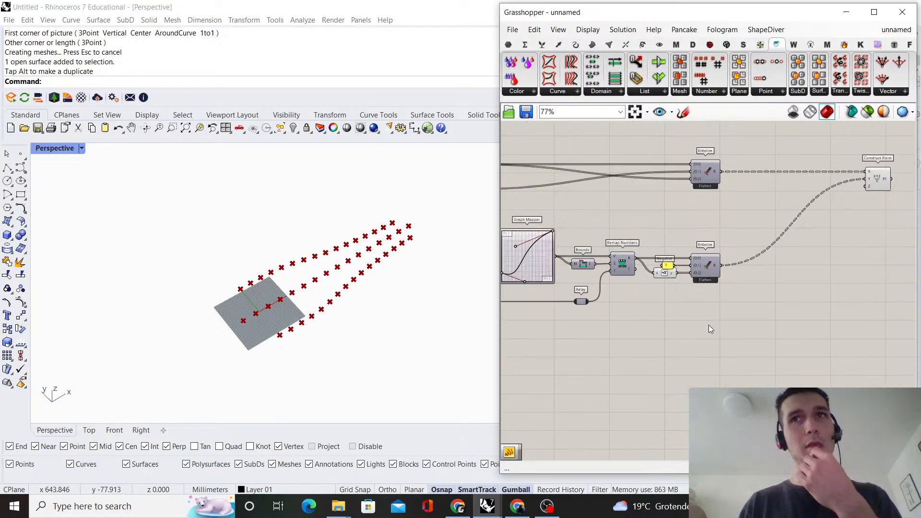
Inspect the X Entwine's result tree and trace the Y-value chain back to its Range and Construct Domain
{"action": "scroll", "coordinate": [709, 329], "scroll_direction": "up", "scroll_amount": 2}
{"action": "mouse_move", "coordinate": [720, 201]}
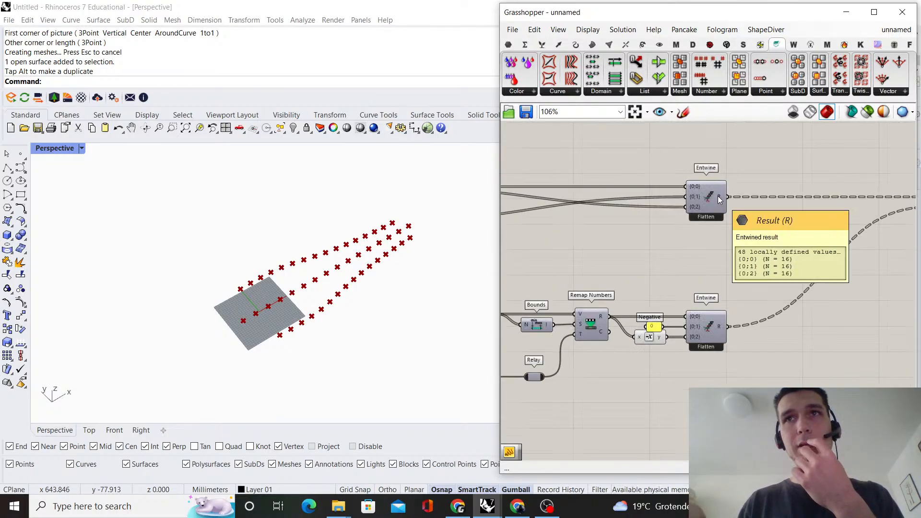
{"action": "scroll", "coordinate": [692, 249], "scroll_direction": "down", "scroll_amount": 4}
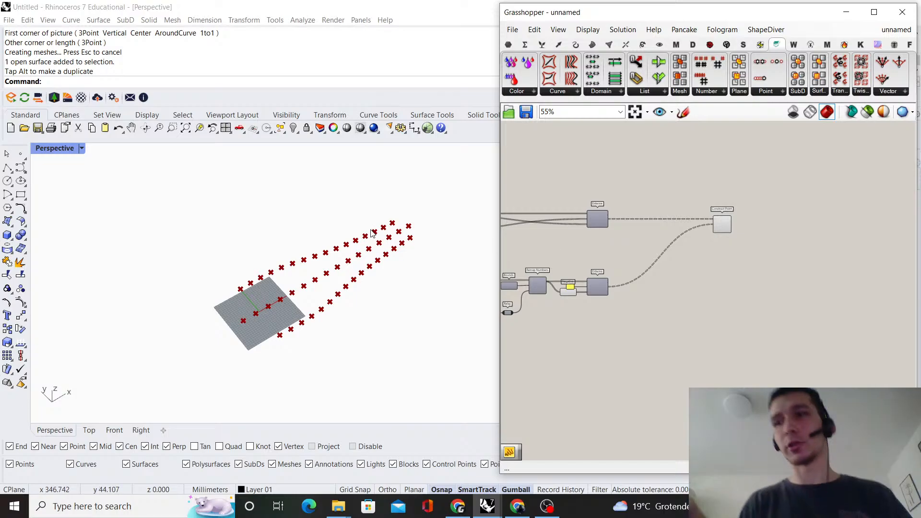
{"action": "scroll", "coordinate": [609, 254], "scroll_direction": "up", "scroll_amount": 3}
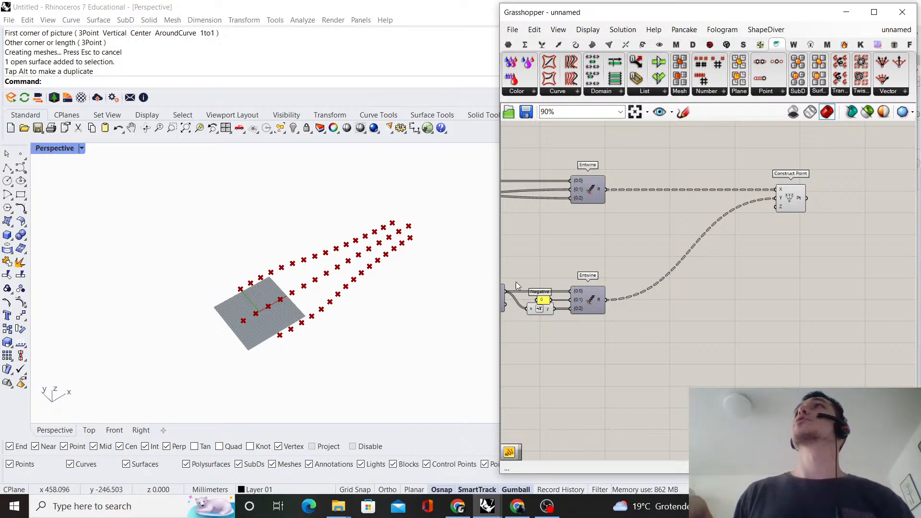
{"action": "scroll", "coordinate": [595, 269], "scroll_direction": "down", "scroll_amount": 3}
{"action": "right_click_drag", "start_coordinate": [595, 268], "coordinate": [897, 229]}
{"action": "scroll", "coordinate": [763, 254], "scroll_direction": "up", "scroll_amount": 4}
{"action": "right_click_drag", "start_coordinate": [762, 254], "coordinate": [651, 281]}
{"action": "scroll", "coordinate": [697, 238], "scroll_direction": "down", "scroll_amount": 2}
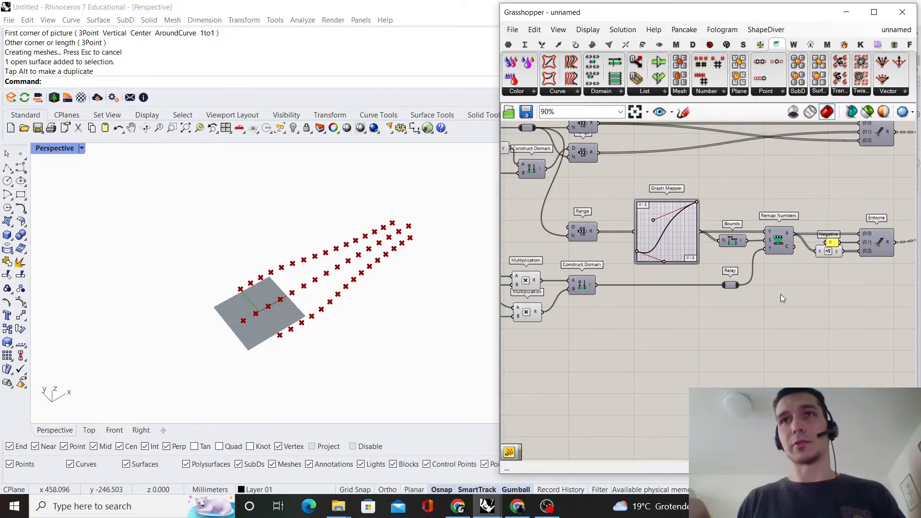
Duplicate the Graph Mapper, Bounds, Remap Numbers and Relay group twice, stacking both wired copies beneath the original
{"action": "left_click_drag", "start_coordinate": [791, 304], "coordinate": [686, 355]}
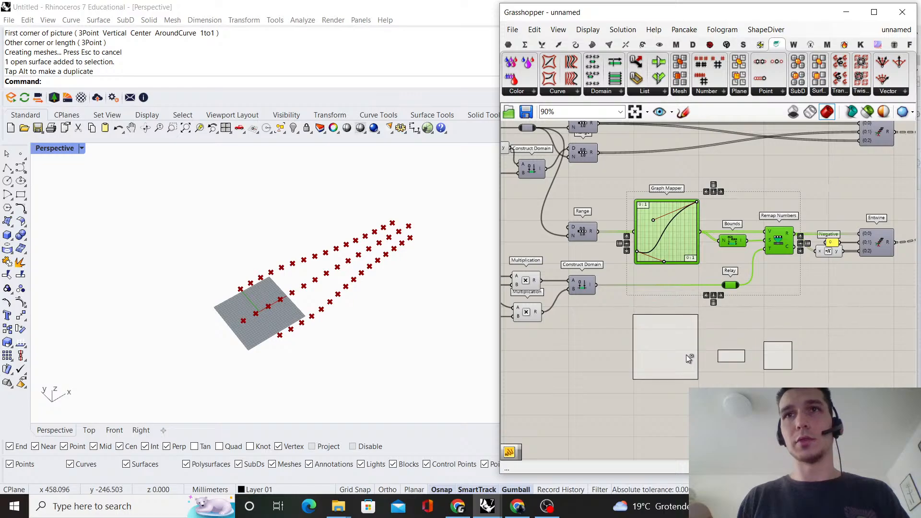
{"action": "scroll", "coordinate": [686, 355], "scroll_direction": "down", "scroll_amount": 1}
{"action": "right_click_drag", "start_coordinate": [702, 345], "coordinate": [708, 260]}
{"action": "scroll", "coordinate": [689, 255], "scroll_direction": "up", "scroll_amount": 1}
{"action": "left_click_drag", "start_coordinate": [689, 260], "coordinate": [687, 355], "text": "alt"}
{"action": "left_click", "coordinate": [826, 318]}
{"action": "right_click_drag", "start_coordinate": [728, 289], "coordinate": [732, 289]}
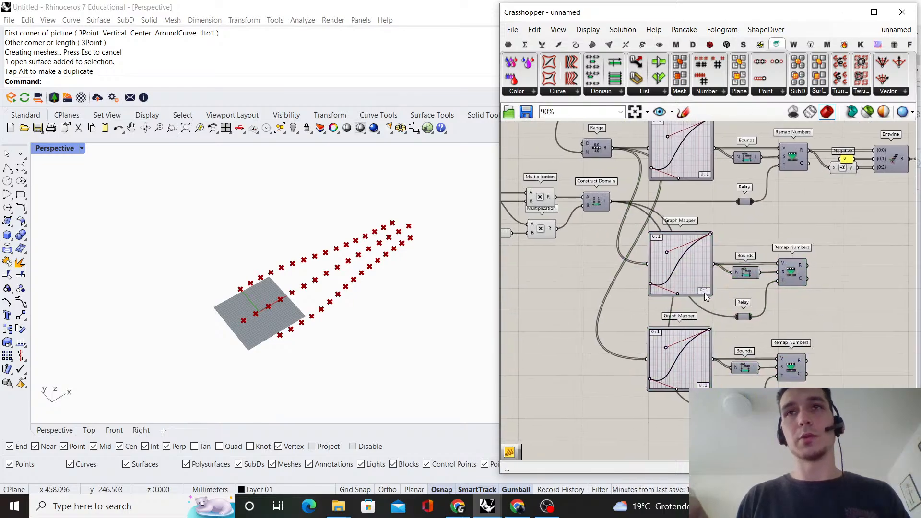
Move the third Construct Domain's lower Multiplication and its 0.08 slider closer beneath the upper Multiplication
{"action": "scroll", "coordinate": [671, 261], "scroll_direction": "down", "scroll_amount": 1}
{"action": "right_click_drag", "start_coordinate": [612, 247], "coordinate": [718, 263]}
{"action": "scroll", "coordinate": [678, 231], "scroll_direction": "up", "scroll_amount": 2}
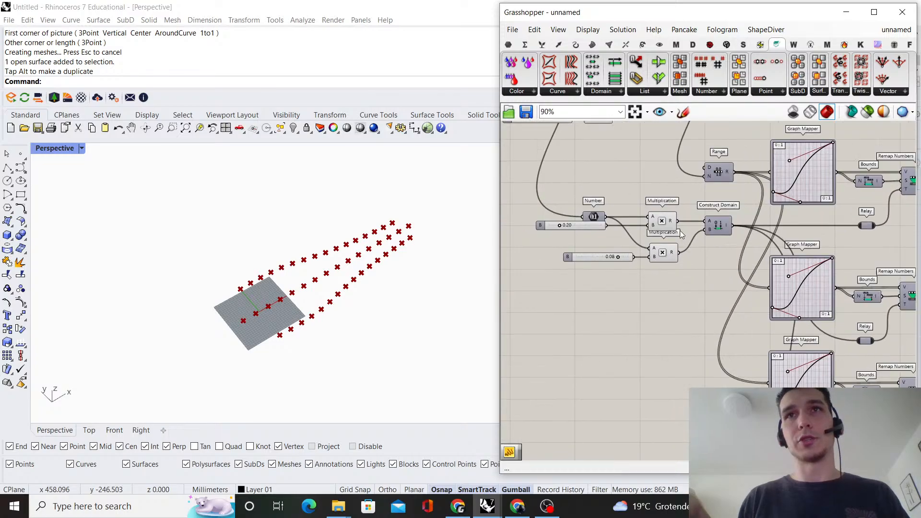
{"action": "left_click_drag", "start_coordinate": [667, 295], "coordinate": [656, 243]}
{"action": "left_click", "coordinate": [692, 271]}
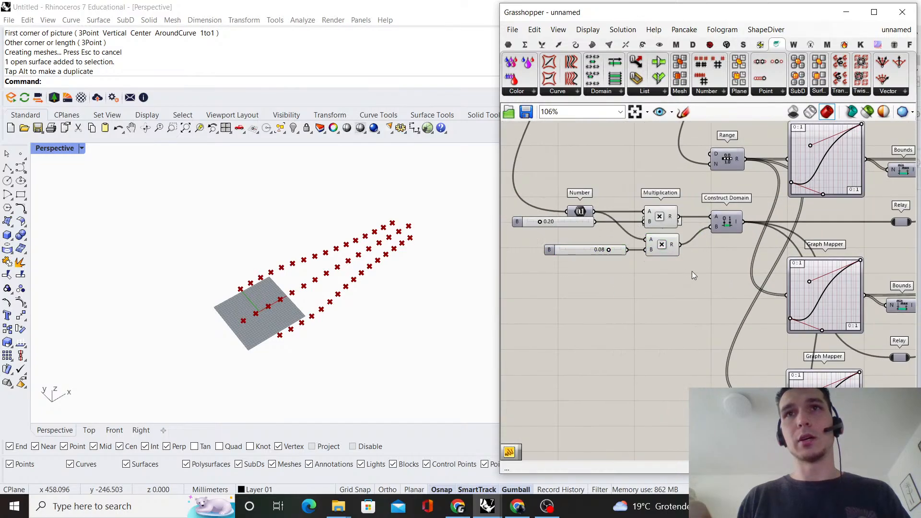
{"action": "scroll", "coordinate": [573, 197], "scroll_direction": "down", "scroll_amount": 1}
{"action": "right_click_drag", "start_coordinate": [574, 197], "coordinate": [583, 223]}
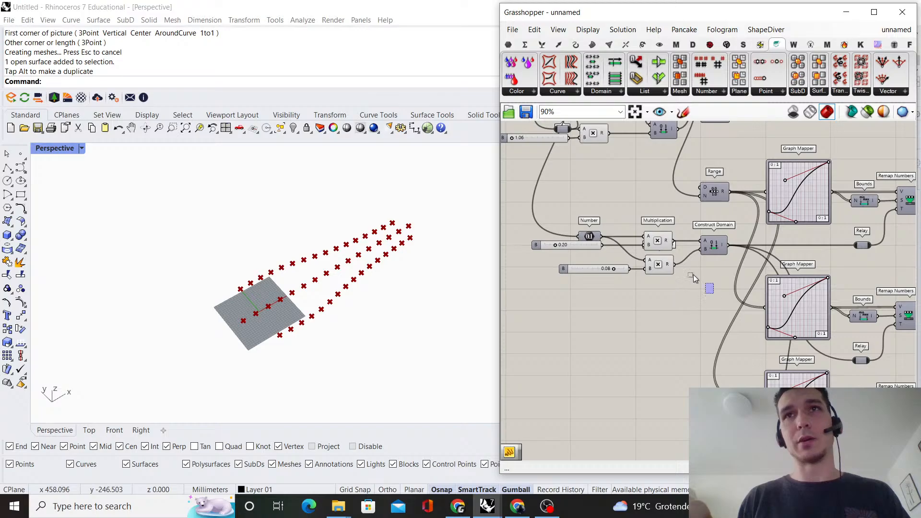
Duplicate the Number, both B sliders, both Multiplications and the Construct Domain, placing the copy directly beneath the original group
{"action": "left_click_drag", "start_coordinate": [692, 275], "coordinate": [528, 217]}
{"action": "left_click_drag", "start_coordinate": [658, 269], "coordinate": [663, 368], "text": "alt"}
{"action": "left_click", "coordinate": [742, 344]}
{"action": "right_click_drag", "start_coordinate": [743, 344], "coordinate": [706, 332]}
{"action": "scroll", "coordinate": [706, 333], "scroll_direction": "up", "scroll_amount": 2}
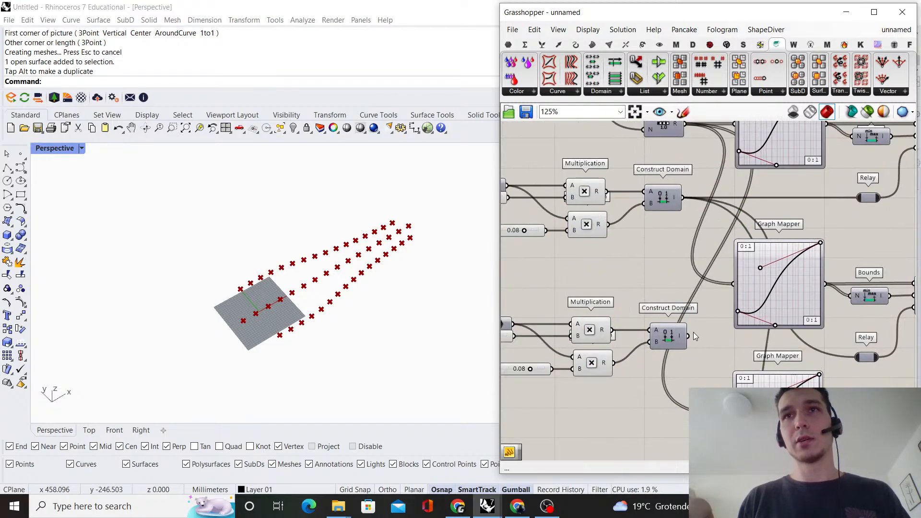
Connect the copied Construct Domain to the second Graph Mapper row's Relay and align that Relay with its wire
{"action": "left_click_drag", "start_coordinate": [689, 336], "coordinate": [867, 337]}
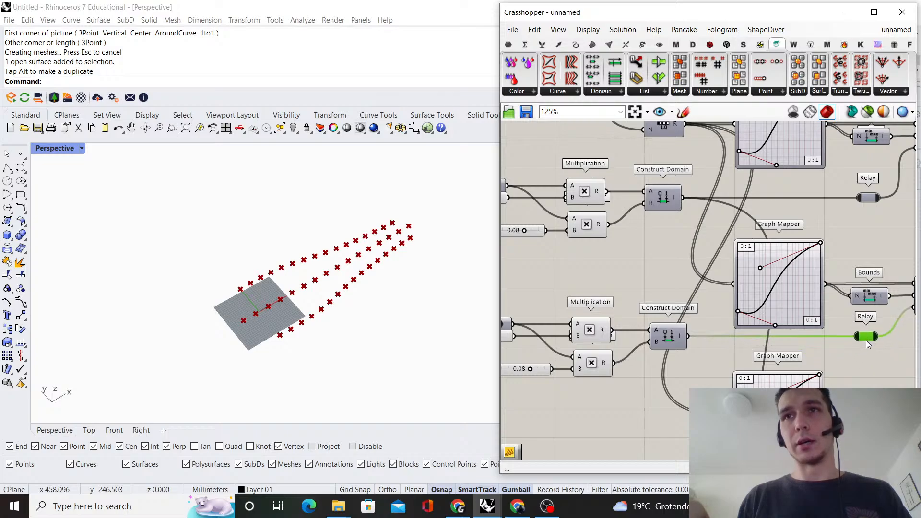
{"action": "scroll", "coordinate": [863, 350], "scroll_direction": "down", "scroll_amount": 3}
{"action": "right_click_drag", "start_coordinate": [862, 350], "coordinate": [845, 305]}
{"action": "scroll", "coordinate": [630, 290], "scroll_direction": "up", "scroll_amount": 4}
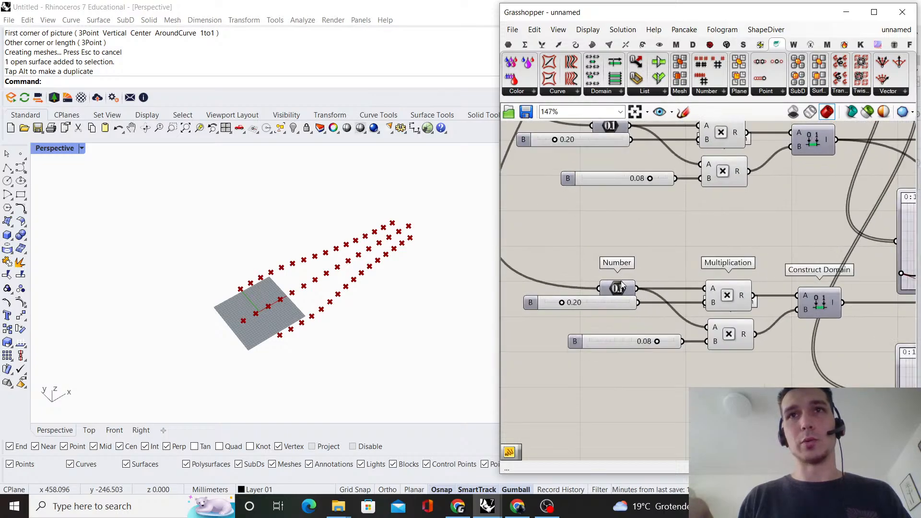
Add a panel containing 0 and connect it to the copied Construct Domain's A input
{"action": "scroll", "coordinate": [622, 286], "scroll_direction": "down", "scroll_amount": 1}
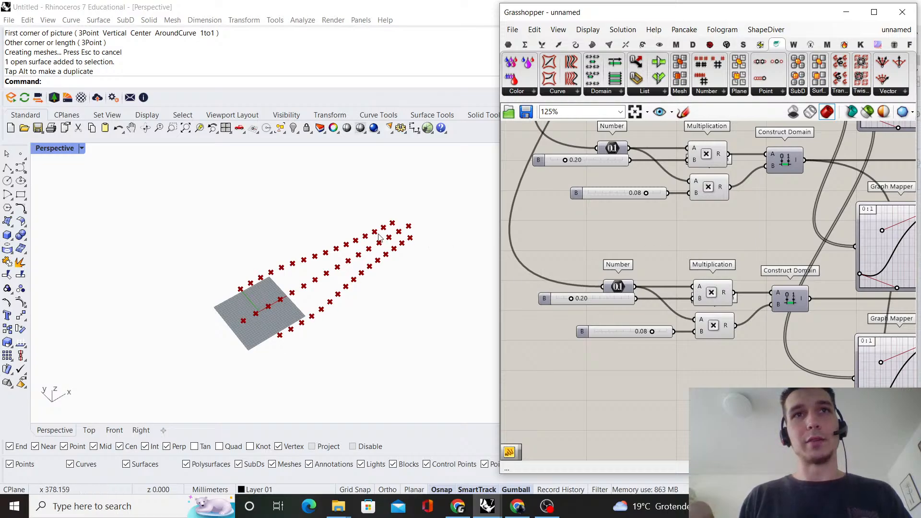
{"action": "double_click", "coordinate": [725, 263]}
{"action": "type", "text": "\"0"}
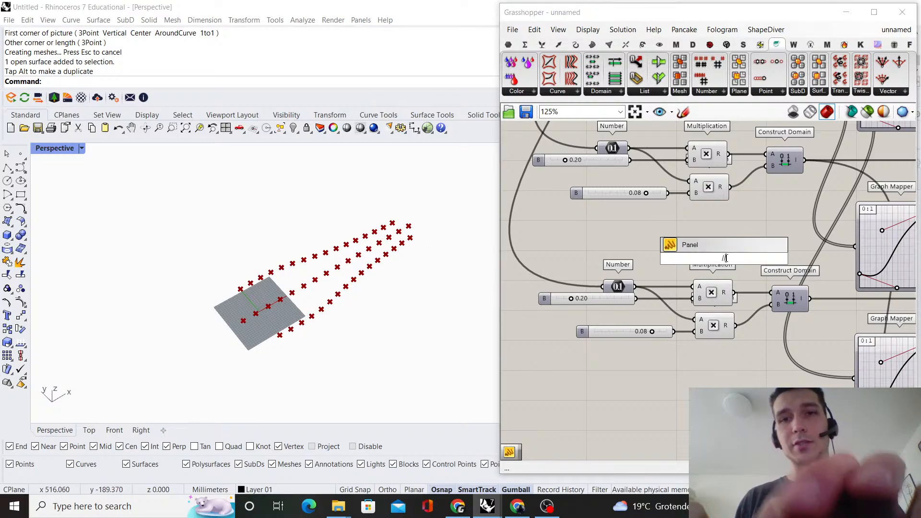
{"action": "key", "text": "Return"}
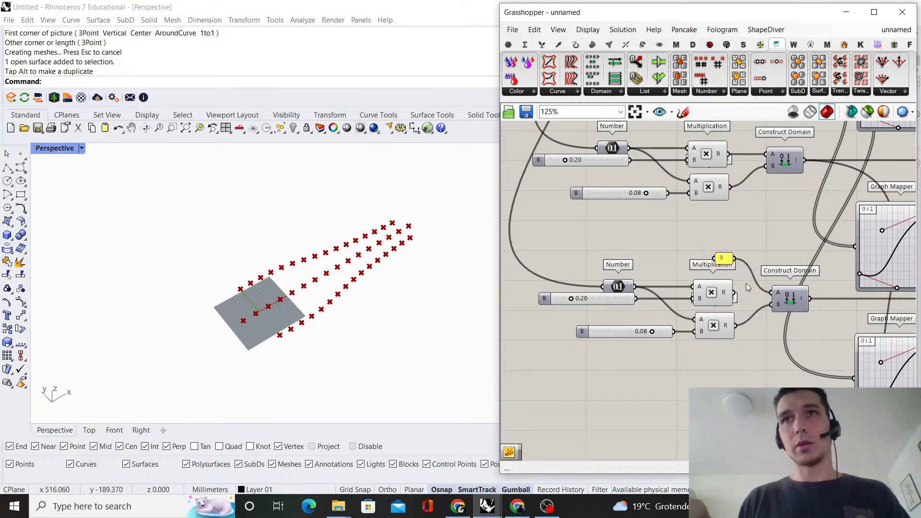
Delete the copied group's upper Multiplication and 0.20 slider, and move its Number parameter beside the remaining Multiplication
{"action": "left_click", "coordinate": [713, 295]}
{"action": "key", "text": "Delete"}
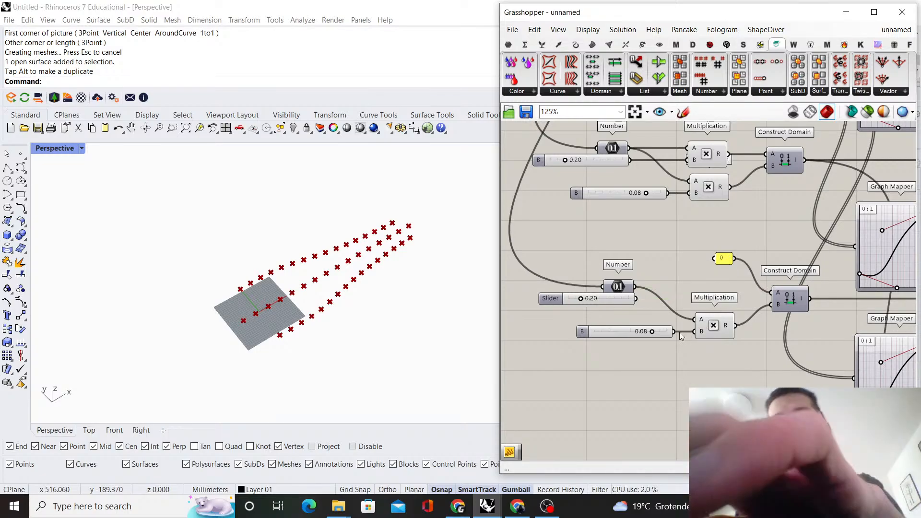
{"action": "left_click", "coordinate": [602, 299]}
{"action": "key", "text": "Delete"}
{"action": "left_click_drag", "start_coordinate": [617, 291], "coordinate": [651, 323]}
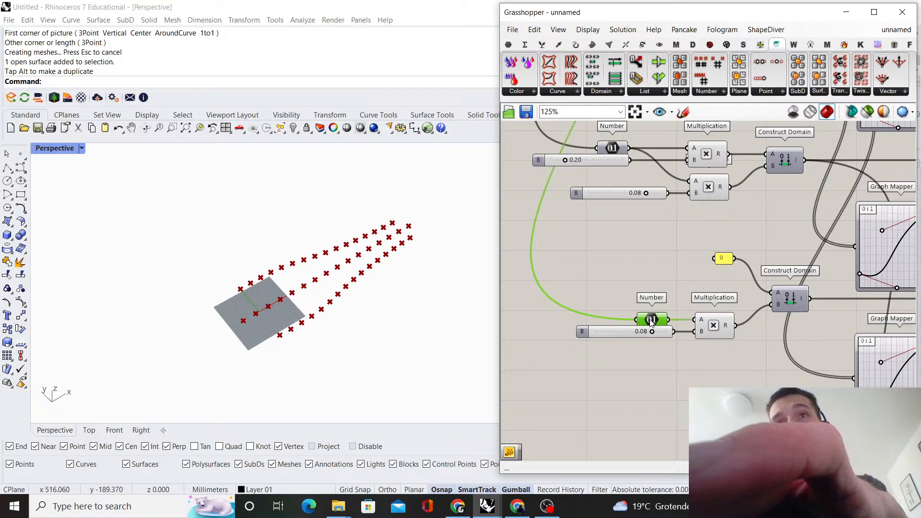
Replace the copied group's 0.08 slider with a new 0.56 slider connected to the Multiplication's B input, beneath the Number parameter
{"action": "double_click", "coordinate": [652, 373]}
{"action": "type", "text": "0"}
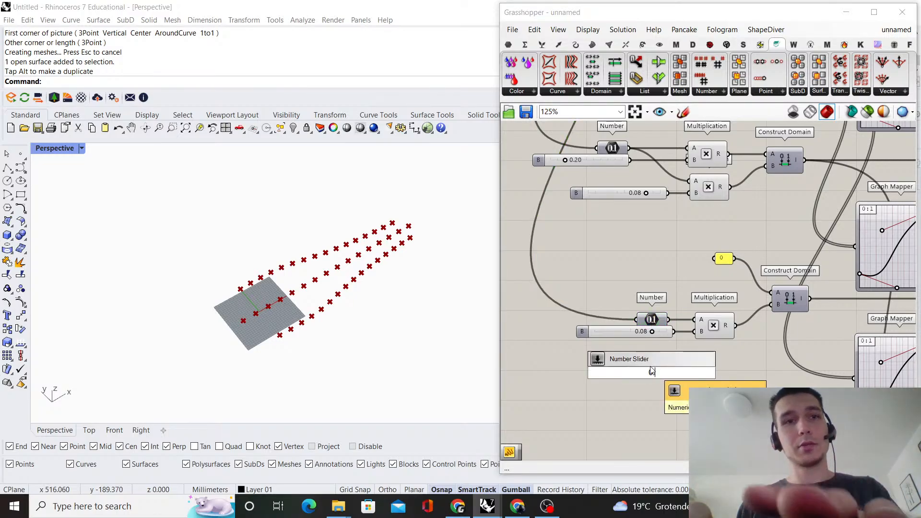
{"action": "type", "text": ".56"}
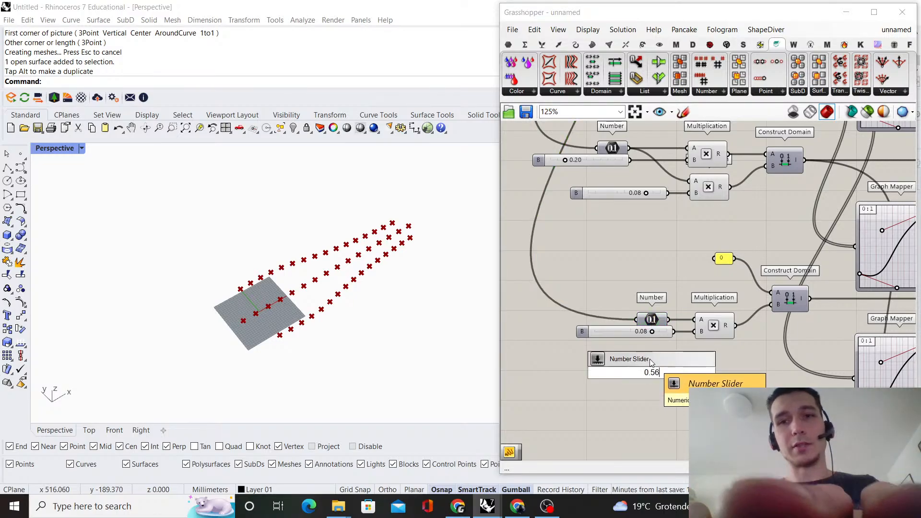
{"action": "key", "text": "Return"}
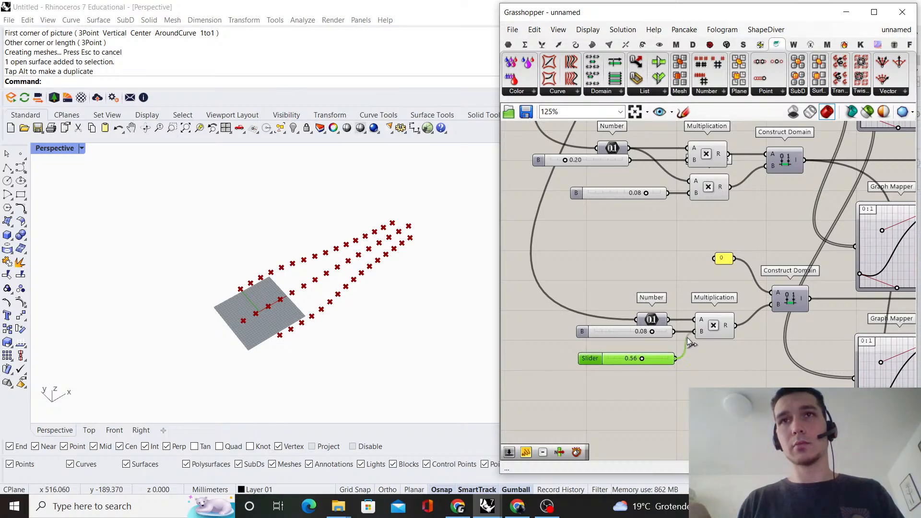
{"action": "left_click", "coordinate": [661, 347]}
{"action": "left_click", "coordinate": [652, 336]}
{"action": "key", "text": "Delete"}
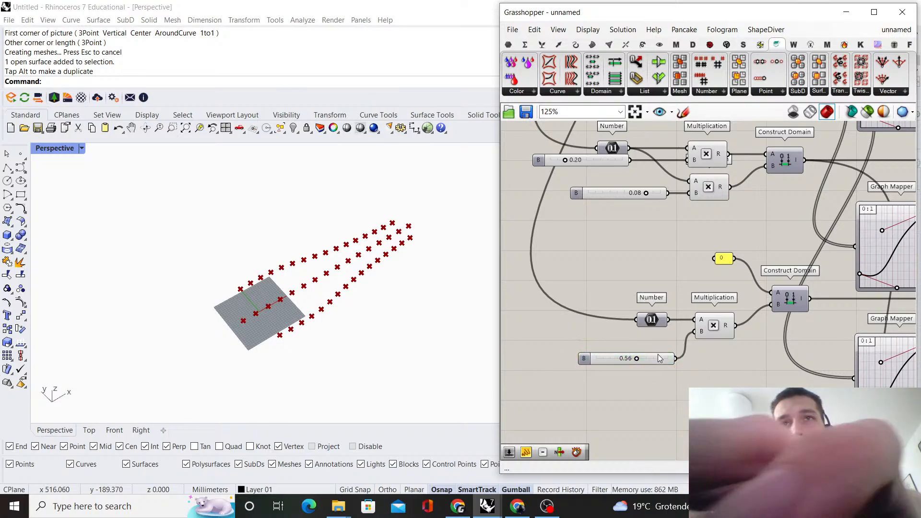
{"action": "left_click_drag", "start_coordinate": [657, 359], "coordinate": [651, 333]}
Duplicate the Y-value Entwine component and place the copy beneath it, near the second Remap Numbers row
{"action": "scroll", "coordinate": [681, 360], "scroll_direction": "down", "scroll_amount": 4}
{"action": "right_click_drag", "start_coordinate": [827, 259], "coordinate": [588, 262]}
{"action": "scroll", "coordinate": [600, 249], "scroll_direction": "up", "scroll_amount": 1}
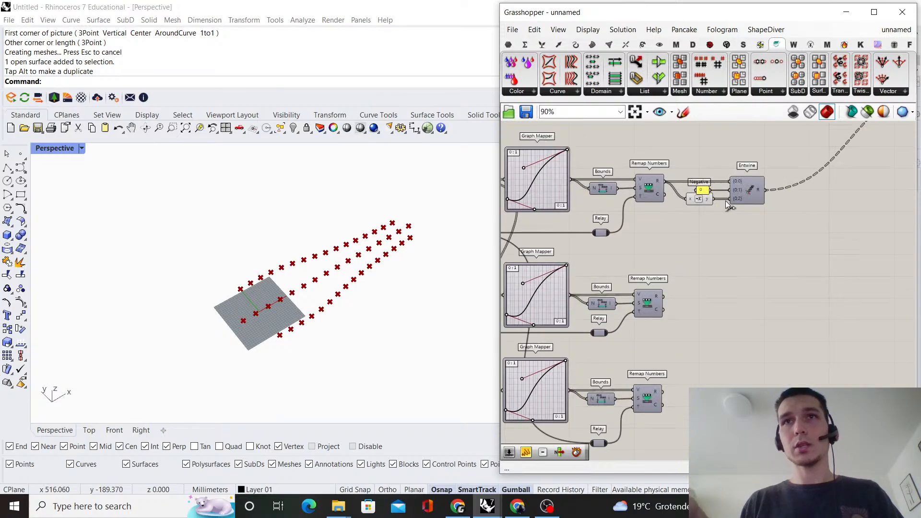
{"action": "right_click_drag", "start_coordinate": [742, 193], "coordinate": [713, 222]}
{"action": "left_click_drag", "start_coordinate": [713, 218], "coordinate": [718, 350]}
{"action": "left_click", "coordinate": [730, 307]}
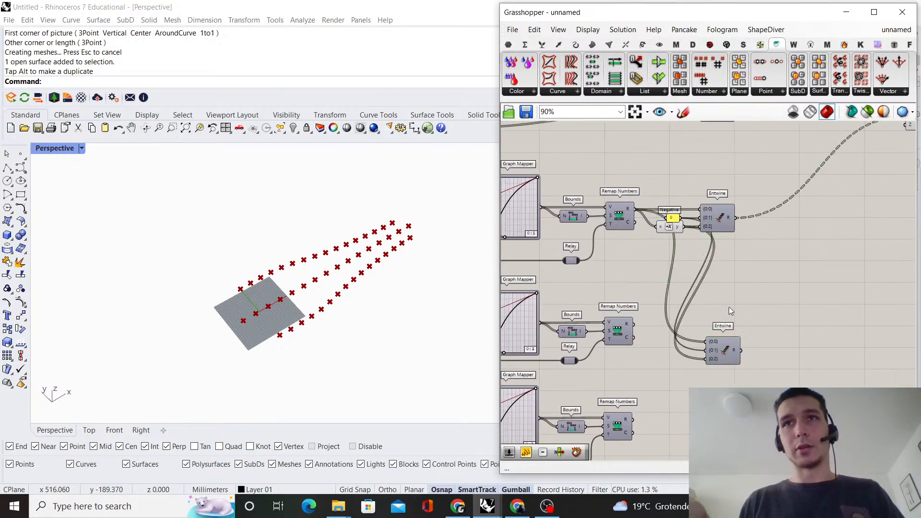
Connect the second Remap Numbers result to the copied Entwine's {0;0} and {0;2} inputs and align the Entwine with that row
{"action": "scroll", "coordinate": [659, 349], "scroll_direction": "up", "scroll_amount": 1}
{"action": "right_click_drag", "start_coordinate": [660, 349], "coordinate": [662, 308]}
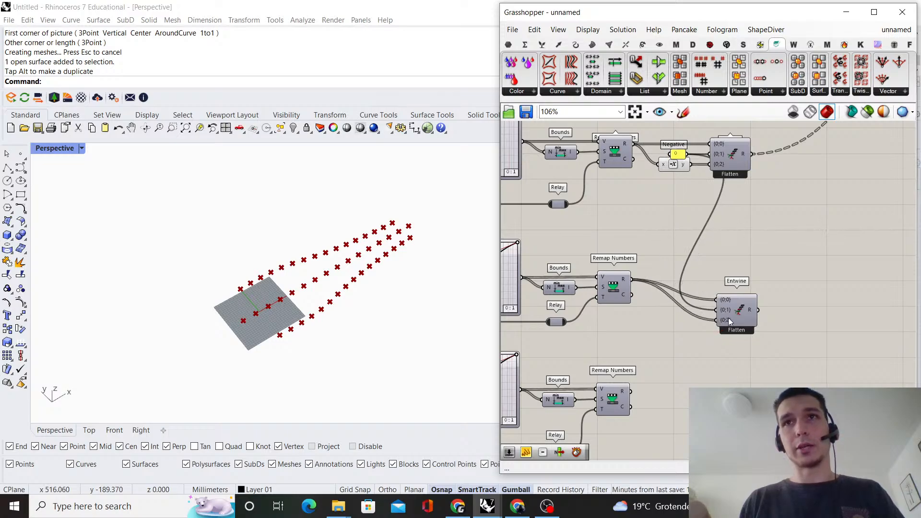
{"action": "left_click_drag", "start_coordinate": [733, 312], "coordinate": [730, 289]}
{"action": "left_click", "coordinate": [831, 246]}
{"action": "scroll", "coordinate": [827, 249], "scroll_direction": "down", "scroll_amount": 3}
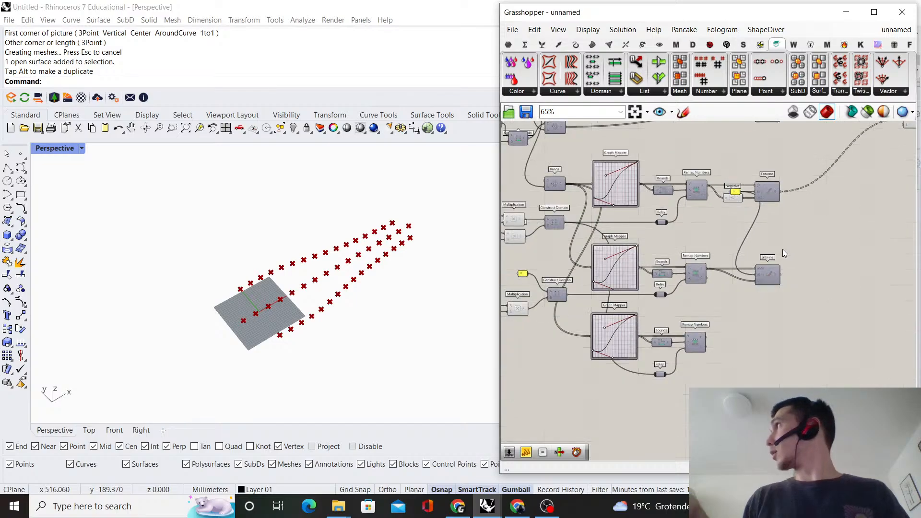
{"action": "scroll", "coordinate": [797, 241], "scroll_direction": "up", "scroll_amount": 2}
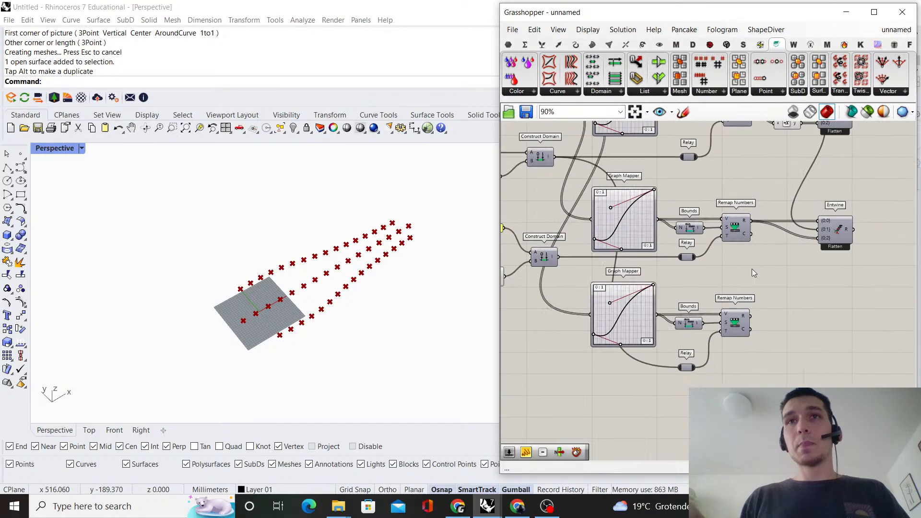
Connect the third Remap Numbers result to the copied Entwine's {0;1} input, replacing its existing wire
{"action": "scroll", "coordinate": [752, 269], "scroll_direction": "up", "scroll_amount": 2}
{"action": "right_click_drag", "start_coordinate": [756, 332], "coordinate": [710, 350]}
{"action": "left_click_drag", "start_coordinate": [705, 350], "coordinate": [797, 228]}
{"action": "scroll", "coordinate": [797, 228], "scroll_direction": "down", "scroll_amount": 3}
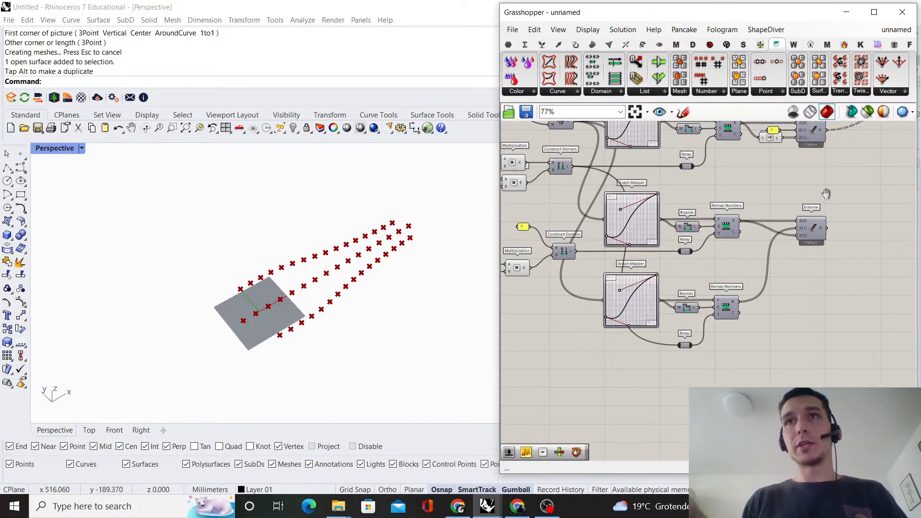
Examine how the 0 panel, Number parameter, 0.56 slider and Multiplication feed the copied Construct Domain
{"action": "right_click_drag", "start_coordinate": [826, 193], "coordinate": [677, 287]}
{"action": "scroll", "coordinate": [692, 287], "scroll_direction": "down", "scroll_amount": 1}
{"action": "scroll", "coordinate": [648, 318], "scroll_direction": "down", "scroll_amount": 2}
{"action": "right_click_drag", "start_coordinate": [605, 342], "coordinate": [821, 284]}
{"action": "scroll", "coordinate": [705, 276], "scroll_direction": "up", "scroll_amount": 7}
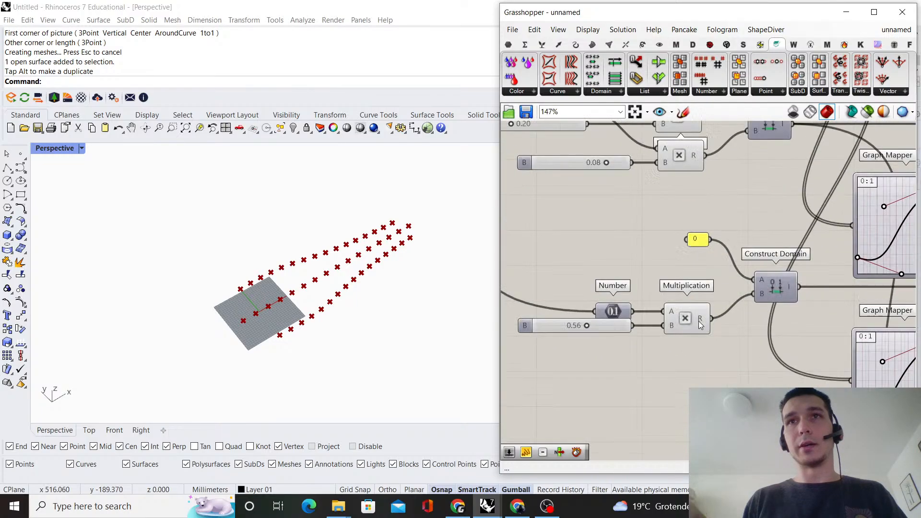
{"action": "scroll", "coordinate": [698, 320], "scroll_direction": "up", "scroll_amount": 1}
{"action": "right_click_drag", "start_coordinate": [699, 317], "coordinate": [650, 244]}
{"action": "scroll", "coordinate": [657, 280], "scroll_direction": "down", "scroll_amount": 4}
{"action": "scroll", "coordinate": [663, 286], "scroll_direction": "up", "scroll_amount": 2}
{"action": "scroll", "coordinate": [605, 280], "scroll_direction": "down", "scroll_amount": 1}
{"action": "scroll", "coordinate": [690, 244], "scroll_direction": "up", "scroll_amount": 1}
{"action": "left_click_drag", "start_coordinate": [710, 322], "coordinate": [643, 269]}
Move the Number, 0.56 slider and Multiplication up level with Construct Domain, and place the 0 panel just above the Multiplication
{"action": "left_click", "coordinate": [718, 249]}
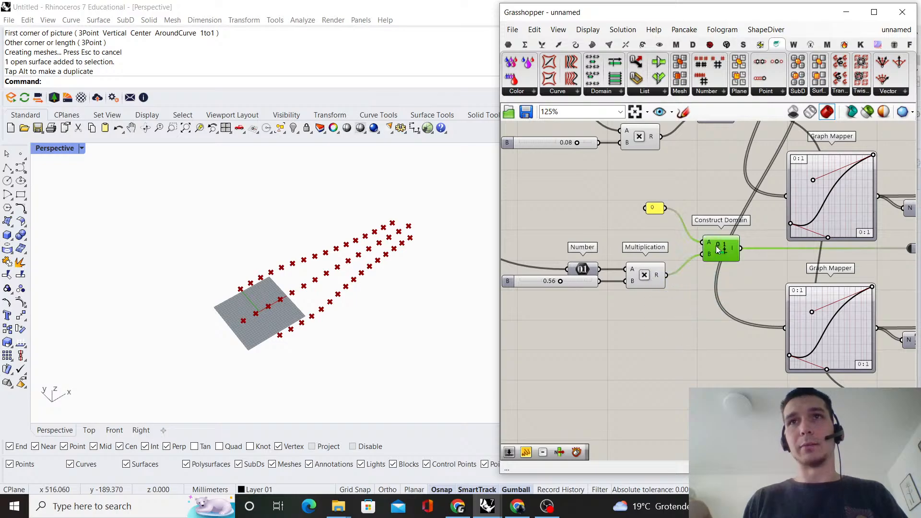
{"action": "left_click", "coordinate": [719, 215]}
{"action": "right_click_drag", "start_coordinate": [665, 309], "coordinate": [690, 294]}
{"action": "left_click_drag", "start_coordinate": [690, 294], "coordinate": [611, 250]}
{"action": "left_click_drag", "start_coordinate": [672, 259], "coordinate": [675, 236]}
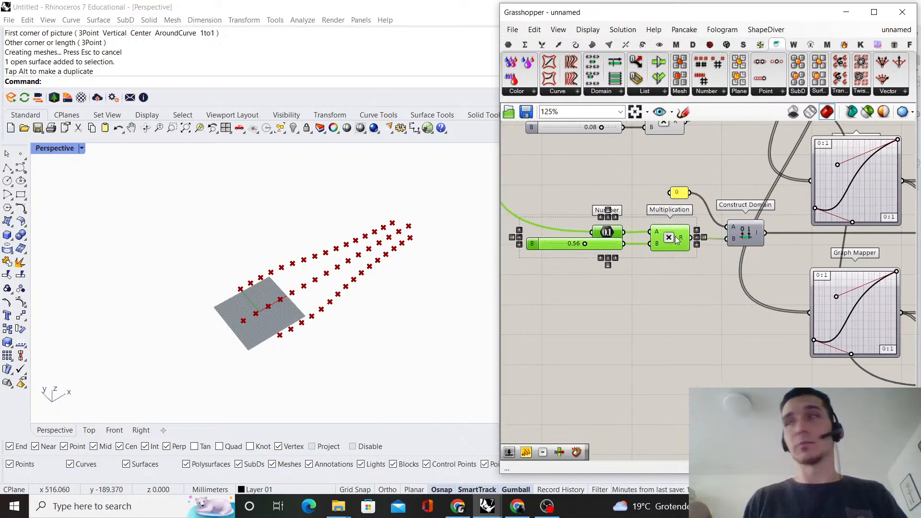
{"action": "left_click", "coordinate": [695, 217]}
{"action": "scroll", "coordinate": [695, 217], "scroll_direction": "up", "scroll_amount": 2}
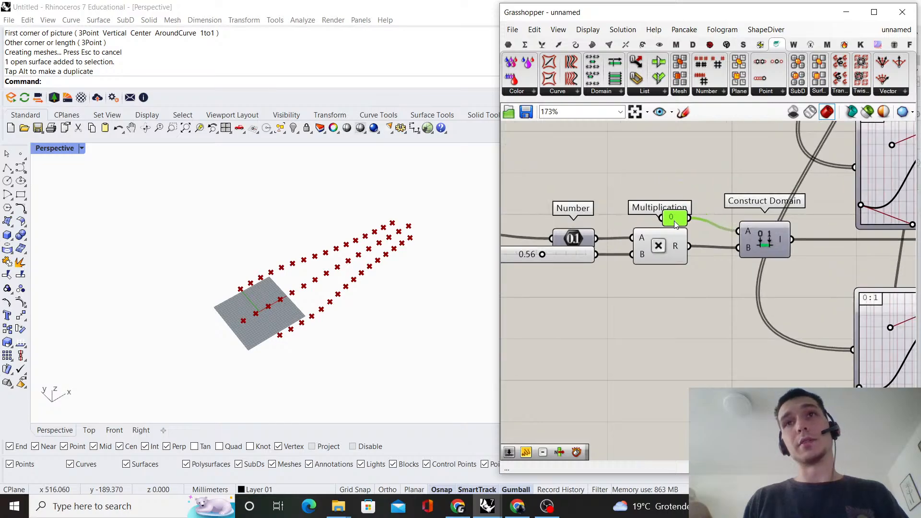
{"action": "left_click", "coordinate": [689, 169]}
{"action": "scroll", "coordinate": [629, 209], "scroll_direction": "down", "scroll_amount": 3}
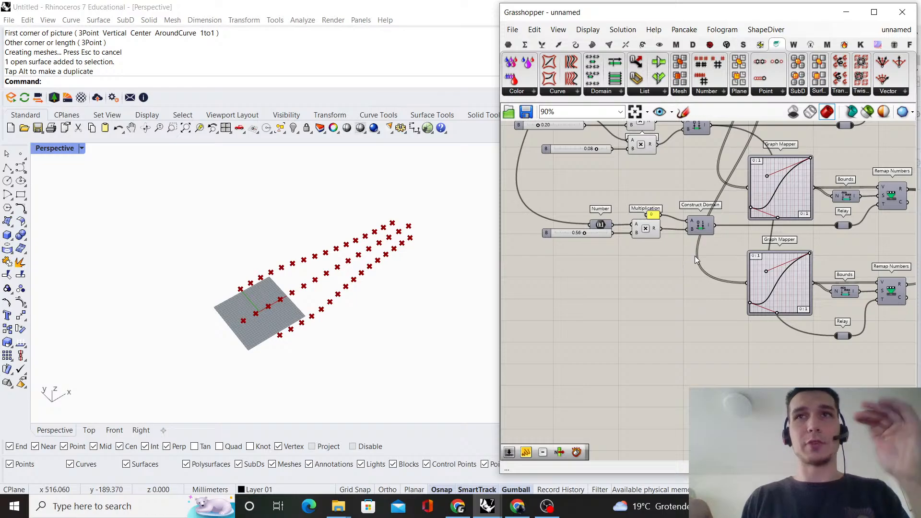
Duplicate the Number, 0.56 slider, Multiplication, 0 panel and Construct Domain below, and connect the new domain to the third row's Relay
{"action": "left_click_drag", "start_coordinate": [689, 263], "coordinate": [641, 320]}
{"action": "left_click", "coordinate": [599, 223], "text": "shift"}
{"action": "left_click", "coordinate": [602, 234], "text": "shift"}
{"action": "left_click", "coordinate": [701, 282]}
{"action": "scroll", "coordinate": [690, 322], "scroll_direction": "up", "scroll_amount": 2}
{"action": "left_click_drag", "start_coordinate": [712, 320], "coordinate": [885, 324]}
{"action": "left_click", "coordinate": [835, 344]}
{"action": "right_click_drag", "start_coordinate": [645, 336], "coordinate": [791, 295]}
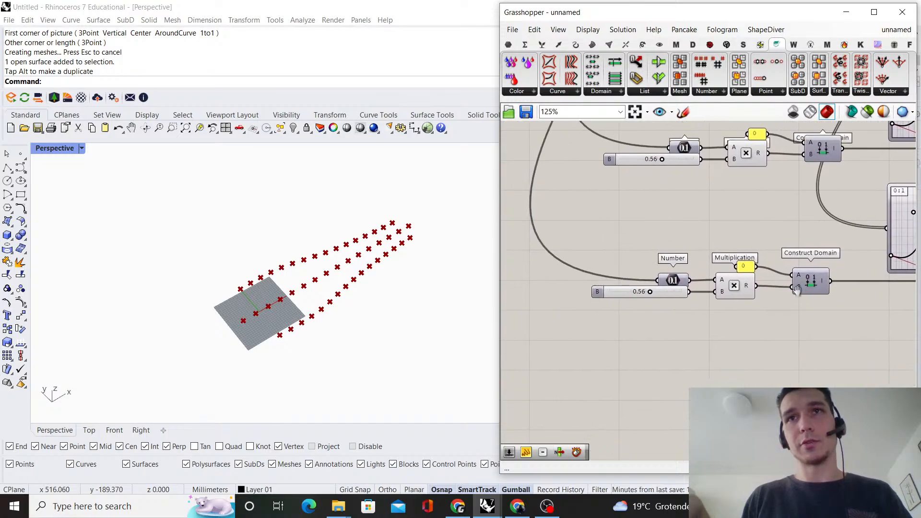
Duplicate the third row's Multiplication just above the original, add a 0.45 number slider and connect it to the copy's A input
{"action": "scroll", "coordinate": [757, 272], "scroll_direction": "up", "scroll_amount": 2}
{"action": "left_click_drag", "start_coordinate": [732, 296], "coordinate": [734, 242], "text": "alt"}
{"action": "double_click", "coordinate": [640, 206]}
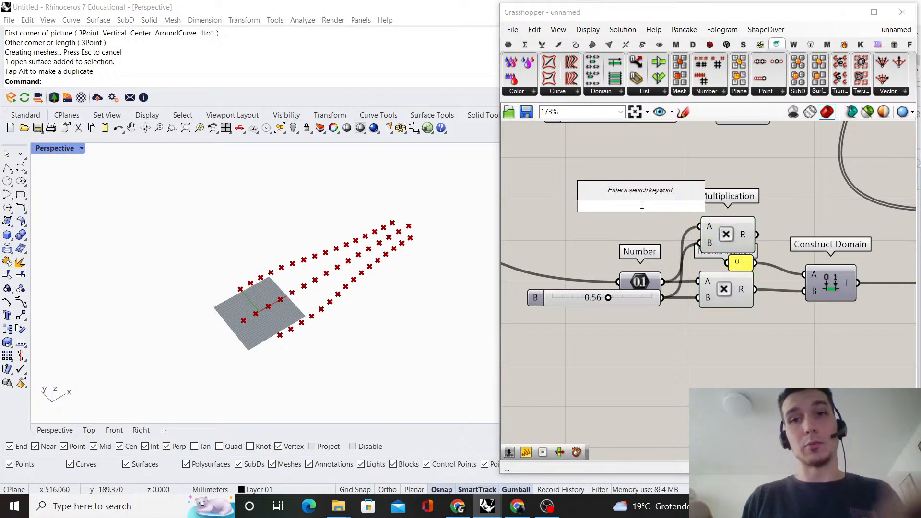
{"action": "type", "text": "0.45"}
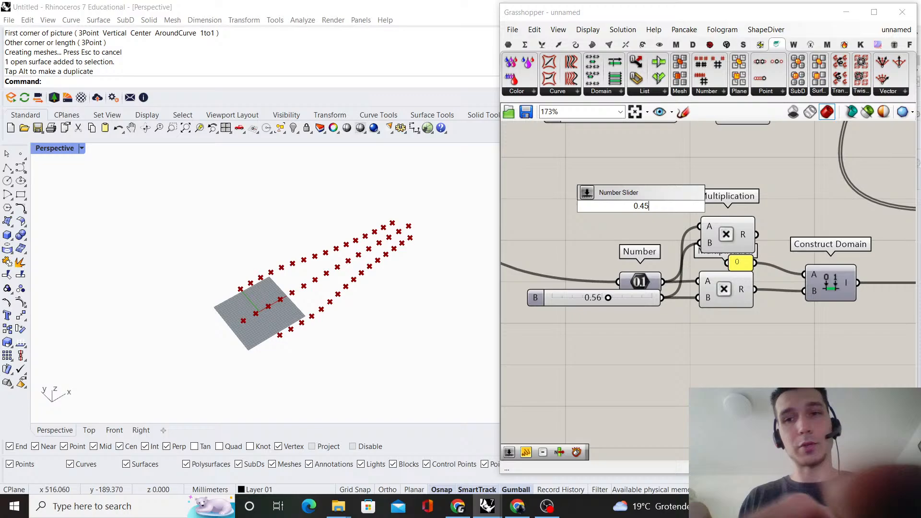
{"action": "key", "text": "Return"}
{"action": "left_click_drag", "start_coordinate": [680, 214], "coordinate": [641, 244]}
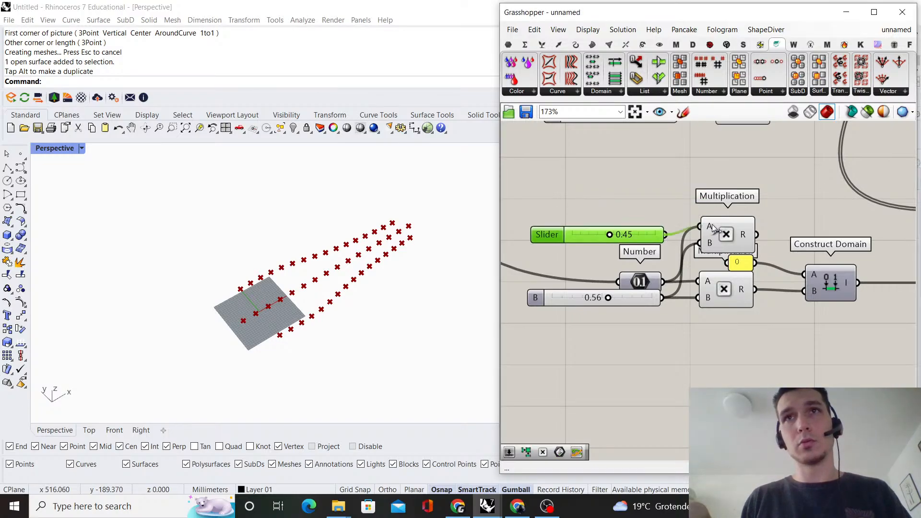
{"action": "left_click_drag", "start_coordinate": [712, 227], "coordinate": [712, 227]}
{"action": "left_click_drag", "start_coordinate": [727, 235], "coordinate": [727, 242]}
Add a 0.60 number slider beneath the 0.45 one, connect it to the lower Multiplication's B input, and delete the 0.56 slider it replaces
{"action": "double_click", "coordinate": [632, 354]}
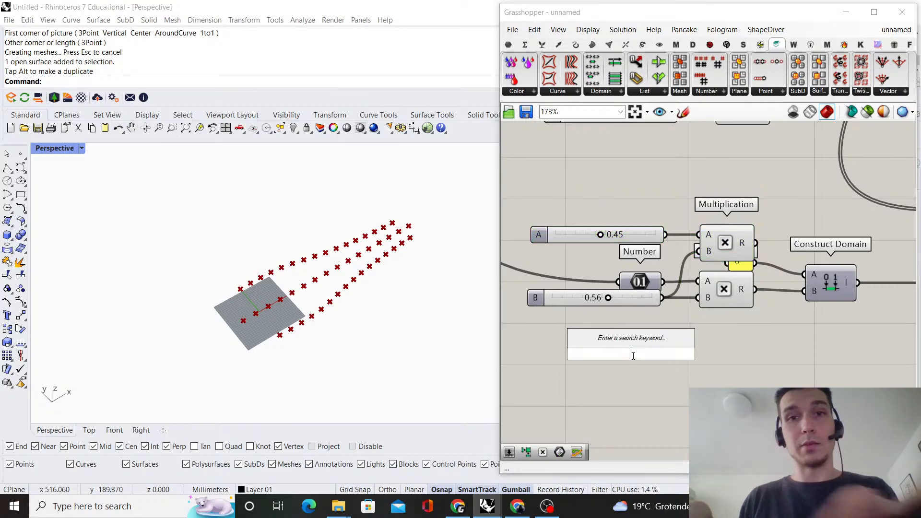
{"action": "type", "text": "0.6"}
{"action": "key", "text": "Return"}
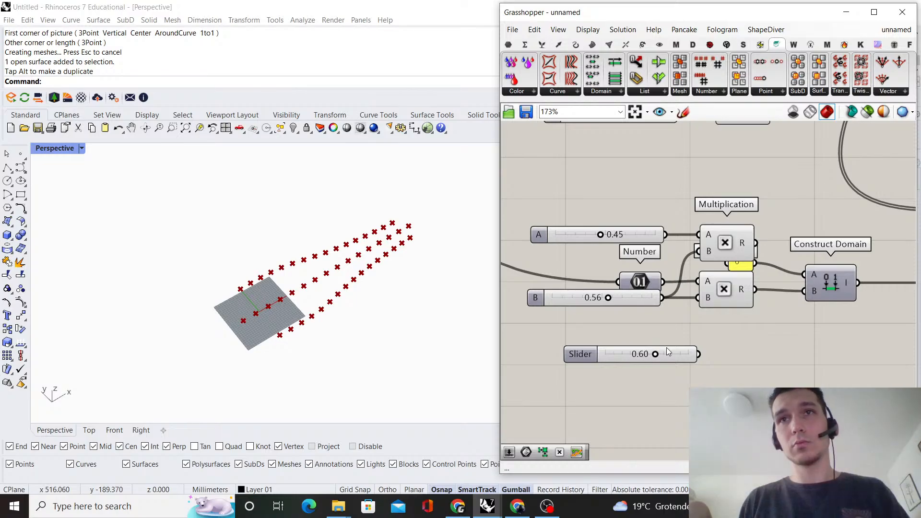
{"action": "left_click_drag", "start_coordinate": [667, 353], "coordinate": [643, 262]}
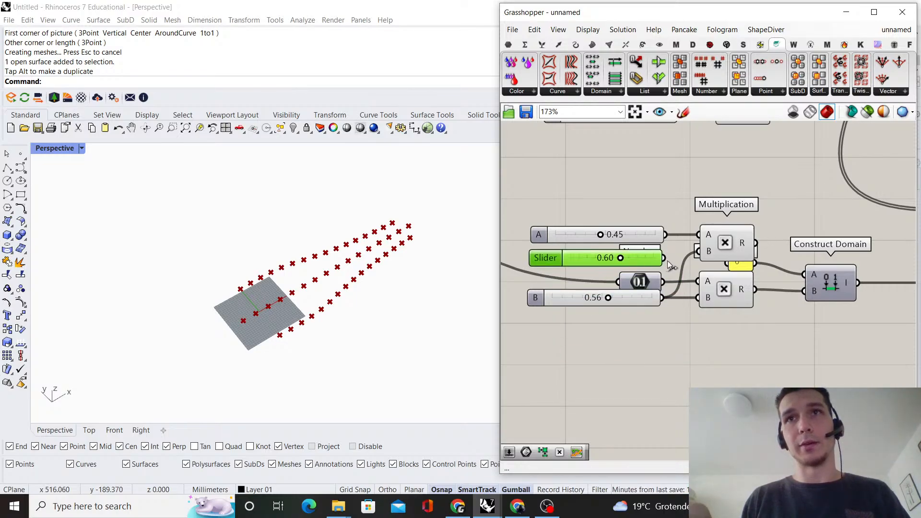
{"action": "left_click_drag", "start_coordinate": [664, 259], "coordinate": [698, 297]}
{"action": "left_click", "coordinate": [636, 299]}
{"action": "key", "text": "Delete"}
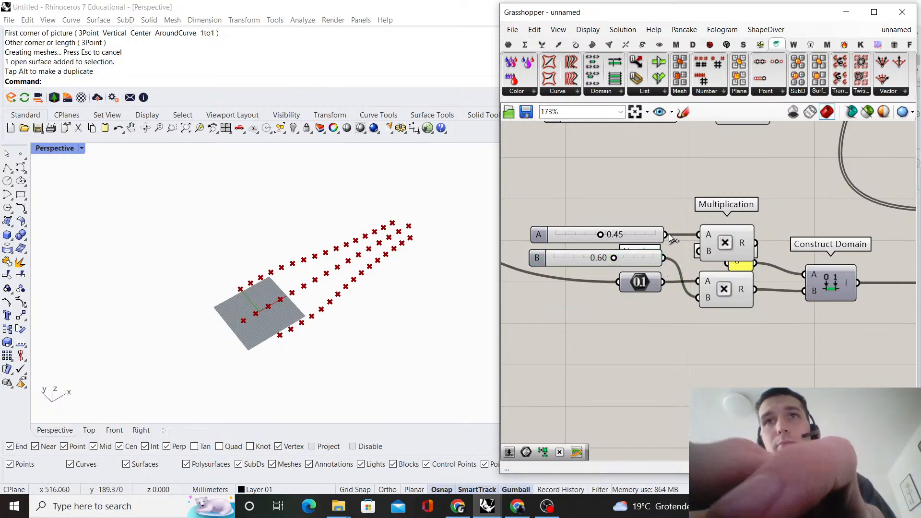
Wire the Number into A and the 0.45 slider into B of the upper Multiplication, and replace Construct Domain's 0 panel with its result
{"action": "mouse_move", "coordinate": [641, 259]}
{"action": "left_mouse_down"}
{"action": "mouse_move", "coordinate": [640, 301]}
{"action": "mouse_move", "coordinate": [674, 262]}
{"action": "mouse_move", "coordinate": [672, 229]}
{"action": "mouse_move", "coordinate": [653, 256]}
{"action": "left_mouse_up"}
{"action": "left_click", "coordinate": [683, 216]}
{"action": "right_click_drag", "start_coordinate": [780, 235], "coordinate": [739, 224]}
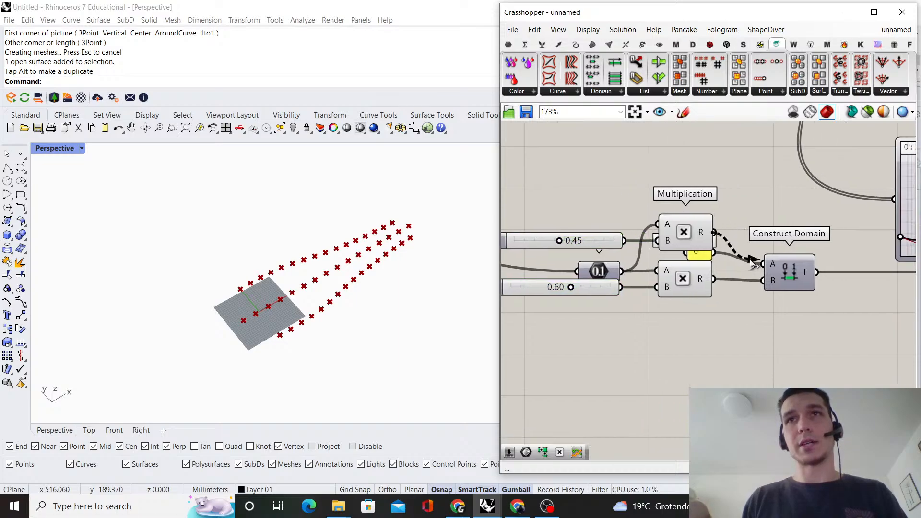
{"action": "left_click", "coordinate": [699, 255]}
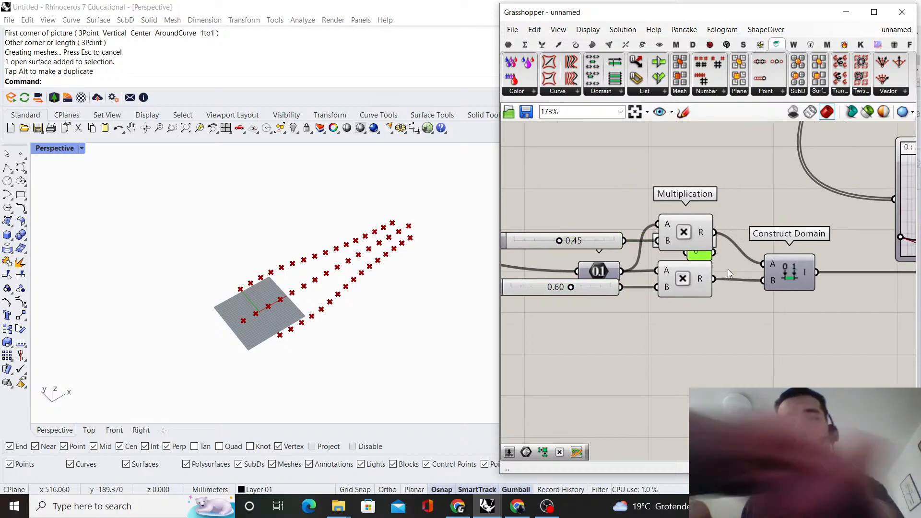
{"action": "key", "text": "Delete"}
{"action": "left_click", "coordinate": [789, 266]}
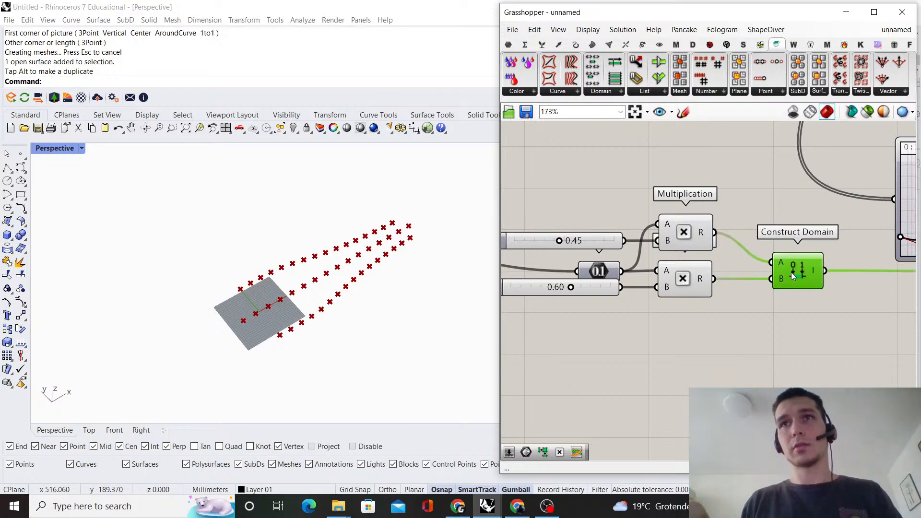
Connect the copied Entwine's output to the Z input of Construct Point
{"action": "scroll", "coordinate": [811, 206], "scroll_direction": "down", "scroll_amount": 4}
{"action": "right_click_drag", "start_coordinate": [848, 202], "coordinate": [588, 217]}
{"action": "scroll", "coordinate": [699, 250], "scroll_direction": "up", "scroll_amount": 5}
{"action": "scroll", "coordinate": [744, 214], "scroll_direction": "down", "scroll_amount": 3}
{"action": "right_click_drag", "start_coordinate": [744, 214], "coordinate": [619, 317]}
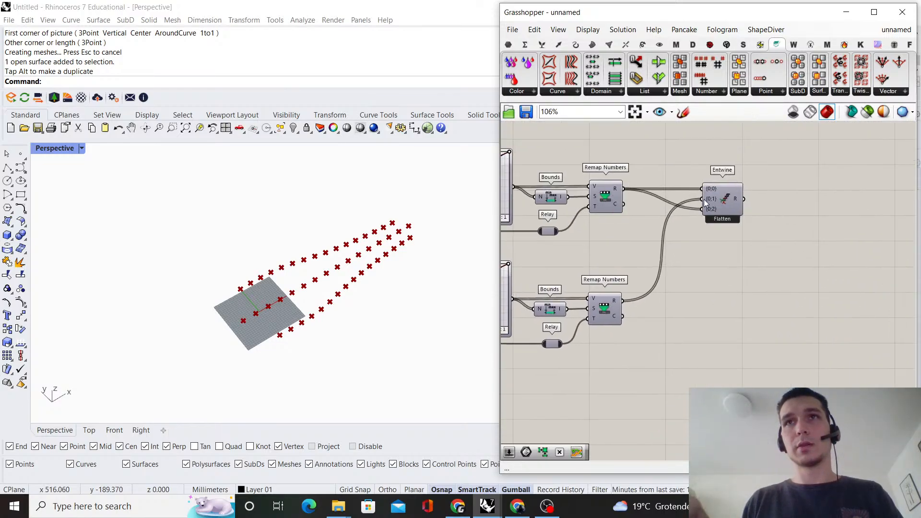
{"action": "left_click", "coordinate": [770, 206]}
{"action": "scroll", "coordinate": [777, 200], "scroll_direction": "down", "scroll_amount": 2}
{"action": "right_click_drag", "start_coordinate": [777, 199], "coordinate": [653, 356]}
{"action": "scroll", "coordinate": [653, 356], "scroll_direction": "up", "scroll_amount": 2}
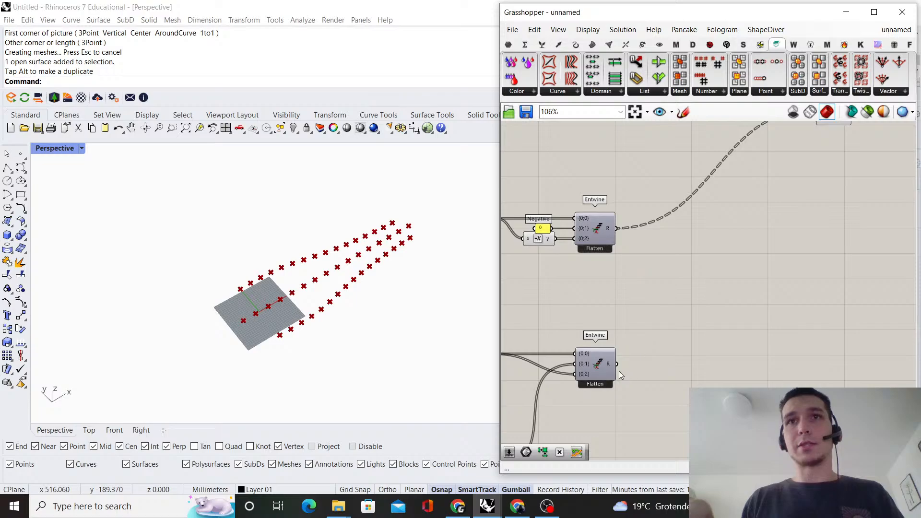
{"action": "scroll", "coordinate": [645, 331], "scroll_direction": "down", "scroll_amount": 3}
{"action": "left_click_drag", "start_coordinate": [638, 356], "coordinate": [733, 229]}
{"action": "scroll", "coordinate": [741, 192], "scroll_direction": "up", "scroll_amount": 3}
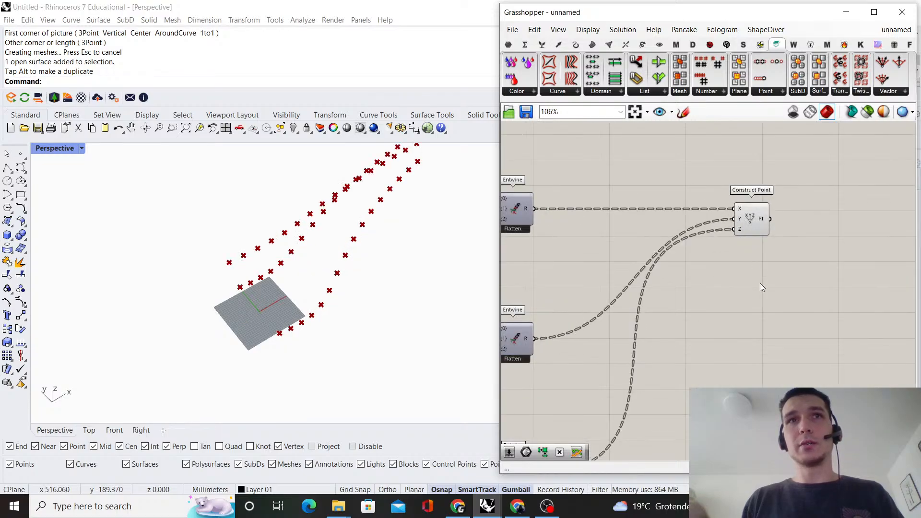
Raise the start point of the curve in the lowest Graph Mapper
{"action": "right_click_drag", "start_coordinate": [216, 315], "coordinate": [312, 202]}
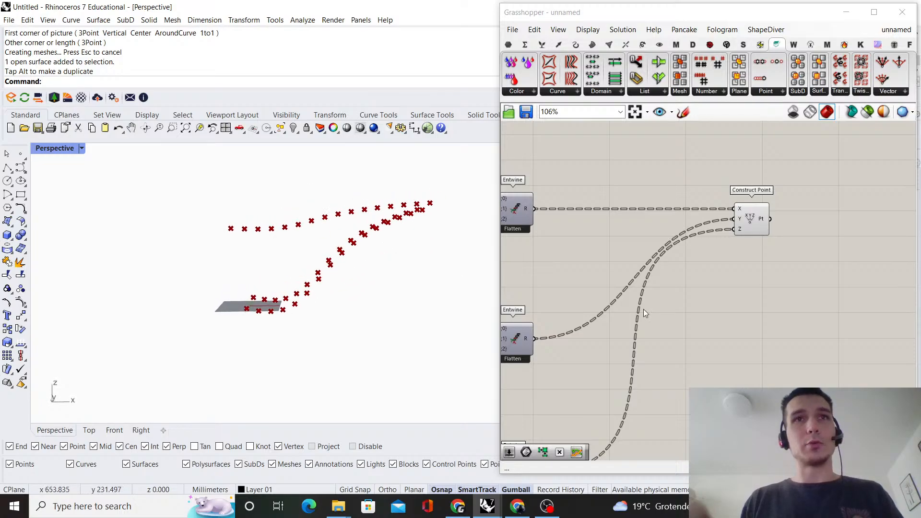
{"action": "scroll", "coordinate": [731, 294], "scroll_direction": "down", "scroll_amount": 5}
{"action": "scroll", "coordinate": [615, 308], "scroll_direction": "up", "scroll_amount": 8}
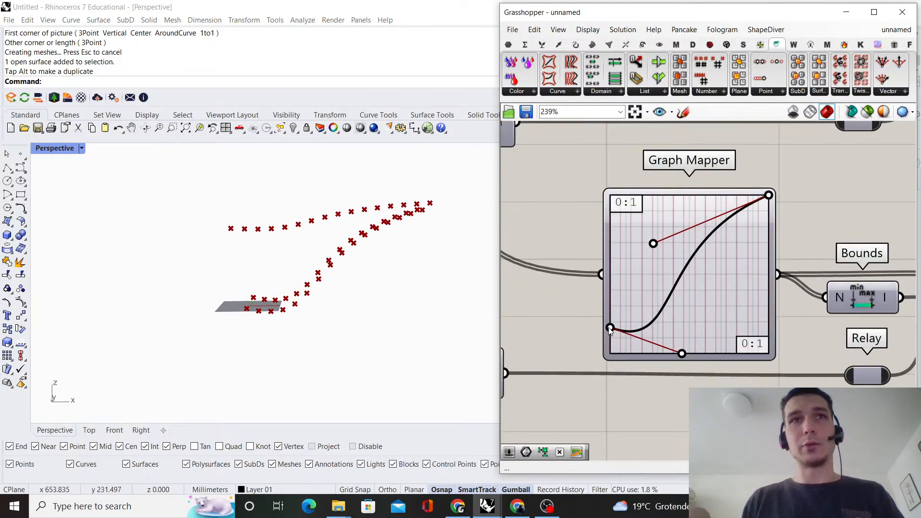
{"action": "left_click_drag", "start_coordinate": [611, 303], "coordinate": [620, 272]}
Set the lowest row's two domain multiplier sliders to 0.32 and 0.63
{"action": "scroll", "coordinate": [623, 270], "scroll_direction": "down", "scroll_amount": 4}
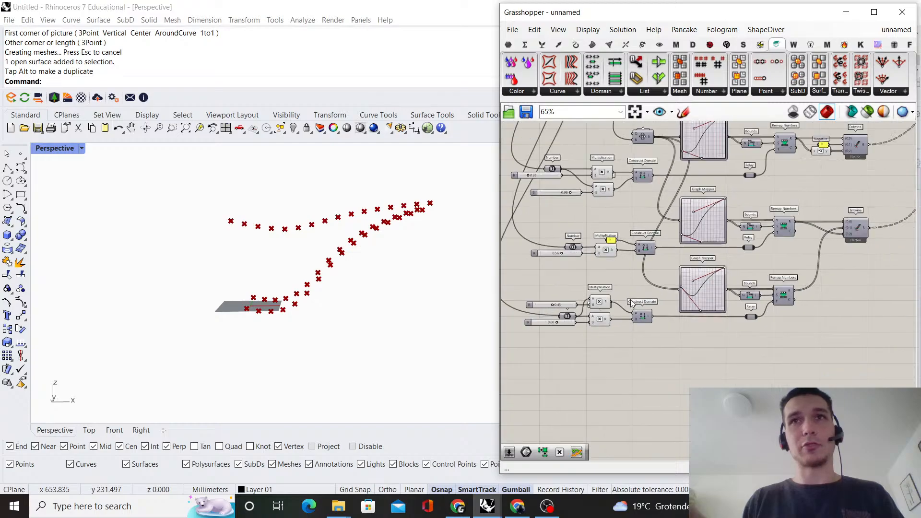
{"action": "scroll", "coordinate": [623, 254], "scroll_direction": "up", "scroll_amount": 7}
{"action": "left_click_drag", "start_coordinate": [623, 248], "coordinate": [593, 257]}
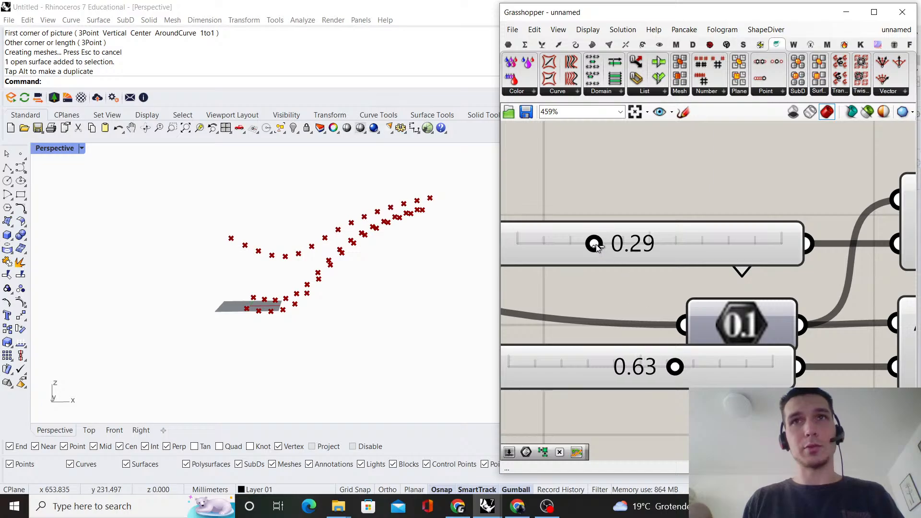
{"action": "left_click_drag", "start_coordinate": [597, 247], "coordinate": [605, 246]}
{"action": "right_click_drag", "start_coordinate": [230, 255], "coordinate": [268, 223]}
Keep the middle Graph Mapper's lower handle on the graph's base and slightly raise its curve's start point
{"action": "scroll", "coordinate": [644, 307], "scroll_direction": "down", "scroll_amount": 6}
{"action": "right_click_drag", "start_coordinate": [859, 206], "coordinate": [643, 286]}
{"action": "right_click_drag", "start_coordinate": [725, 272], "coordinate": [683, 316]}
{"action": "scroll", "coordinate": [669, 249], "scroll_direction": "up", "scroll_amount": 3}
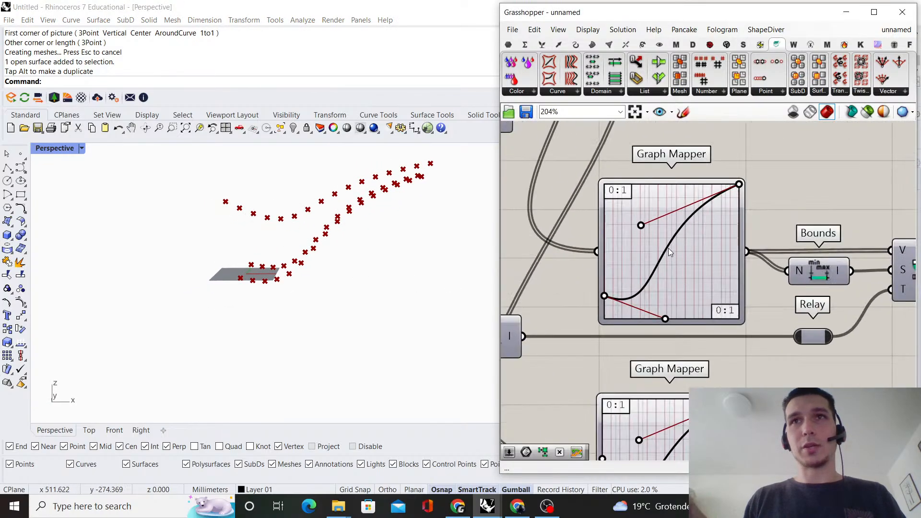
{"action": "scroll", "coordinate": [663, 272], "scroll_direction": "up", "scroll_amount": 2}
{"action": "mouse_move", "coordinate": [669, 339]}
{"action": "left_mouse_down"}
{"action": "mouse_move", "coordinate": [679, 334]}
{"action": "mouse_move", "coordinate": [674, 353]}
{"action": "left_mouse_up"}
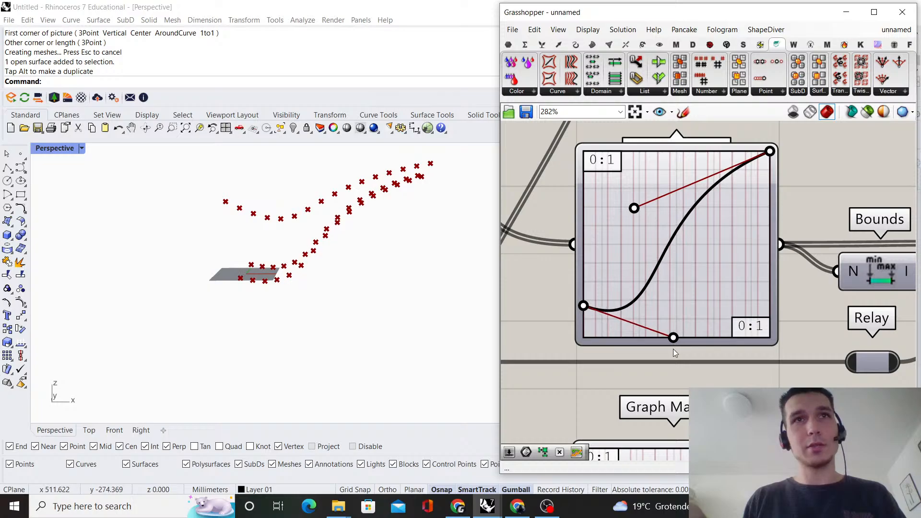
{"action": "left_click_drag", "start_coordinate": [584, 307], "coordinate": [583, 296]}
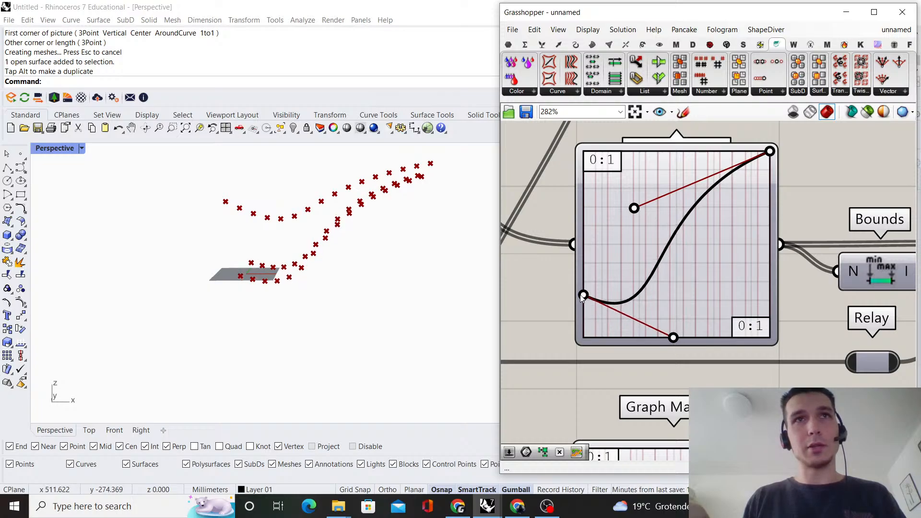
Raise the lower handle of the lowest Graph Mapper to make the dip in its curve shallower
{"action": "scroll", "coordinate": [644, 291], "scroll_direction": "down", "scroll_amount": 5}
{"action": "scroll", "coordinate": [655, 351], "scroll_direction": "up", "scroll_amount": 4}
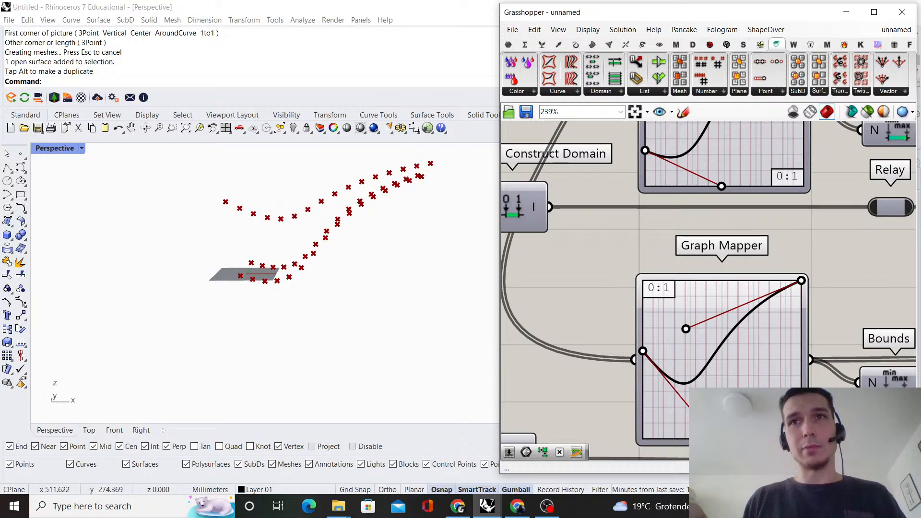
{"action": "left_click_drag", "start_coordinate": [714, 437], "coordinate": [711, 403]}
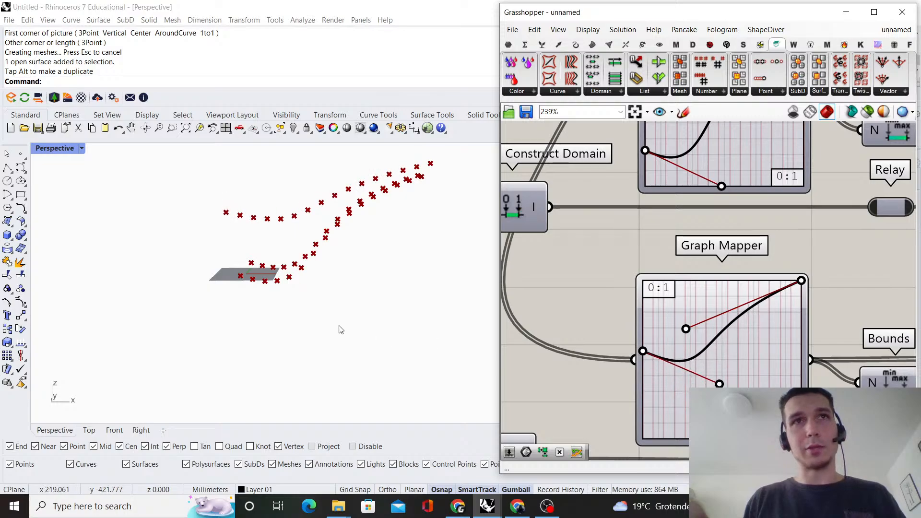
{"action": "right_click_drag", "start_coordinate": [340, 330], "coordinate": [393, 255]}
Set the multiplier slider of the middle Graph Mapper row's domain to 0.50
{"action": "scroll", "coordinate": [786, 253], "scroll_direction": "down", "scroll_amount": 7}
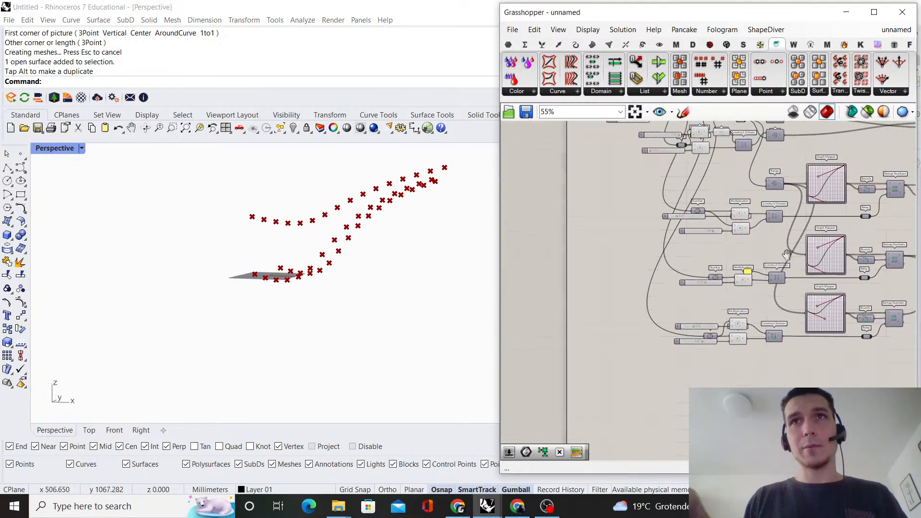
{"action": "scroll", "coordinate": [634, 242], "scroll_direction": "up", "scroll_amount": 10}
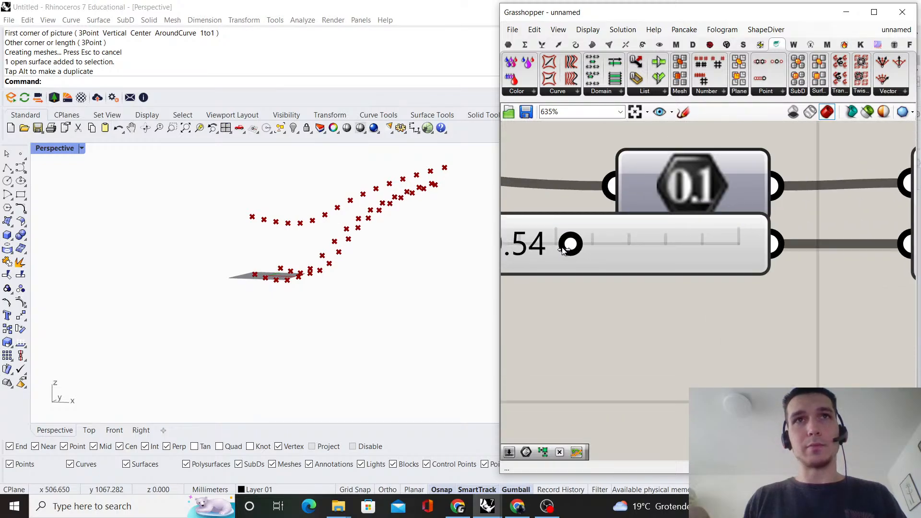
{"action": "left_click_drag", "start_coordinate": [564, 249], "coordinate": [553, 253]}
{"action": "mouse_move", "coordinate": [490, 250]}
{"action": "right_mouse_down"}
{"action": "mouse_move", "coordinate": [336, 254]}
{"action": "mouse_move", "coordinate": [431, 237]}
{"action": "mouse_move", "coordinate": [455, 282]}
{"action": "mouse_move", "coordinate": [381, 246]}
{"action": "mouse_move", "coordinate": [452, 294]}
{"action": "mouse_move", "coordinate": [420, 238]}
{"action": "mouse_move", "coordinate": [451, 230]}
{"action": "mouse_move", "coordinate": [496, 250]}
{"action": "right_mouse_up"}
{"action": "scroll", "coordinate": [746, 276], "scroll_direction": "down", "scroll_amount": 14}
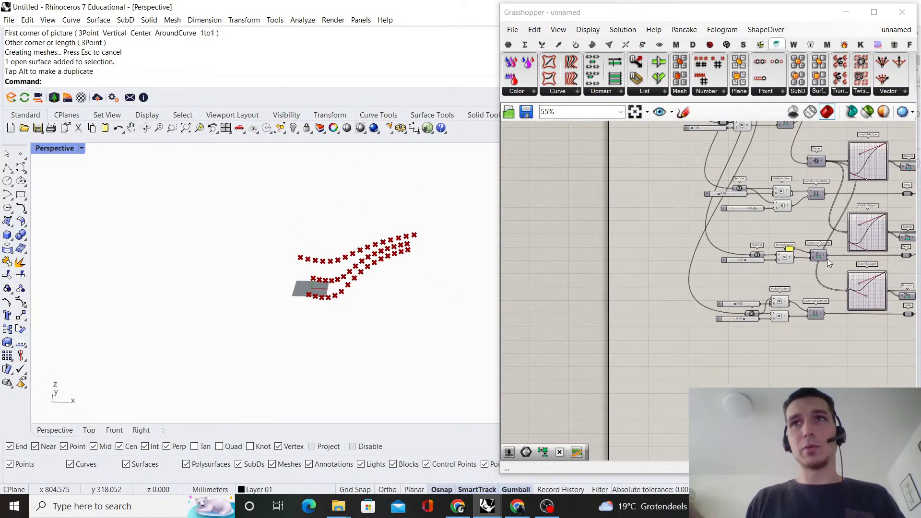
Examine the whole definition, following the three Graph Mapper rows through the Entwine components into Construct Point
{"action": "right_click_drag", "start_coordinate": [866, 251], "coordinate": [698, 283]}
{"action": "scroll", "coordinate": [759, 250], "scroll_direction": "down", "scroll_amount": 4}
{"action": "right_click_drag", "start_coordinate": [772, 235], "coordinate": [738, 293]}
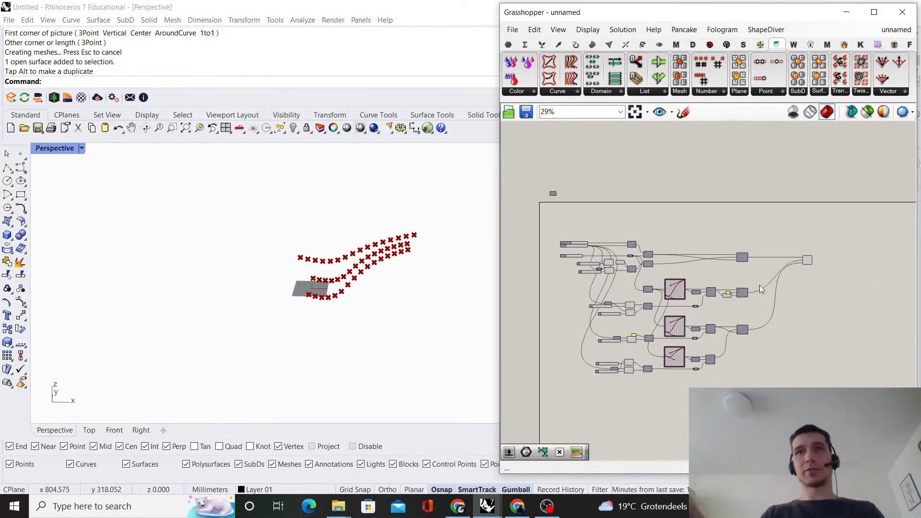
{"action": "scroll", "coordinate": [820, 259], "scroll_direction": "up", "scroll_amount": 1}
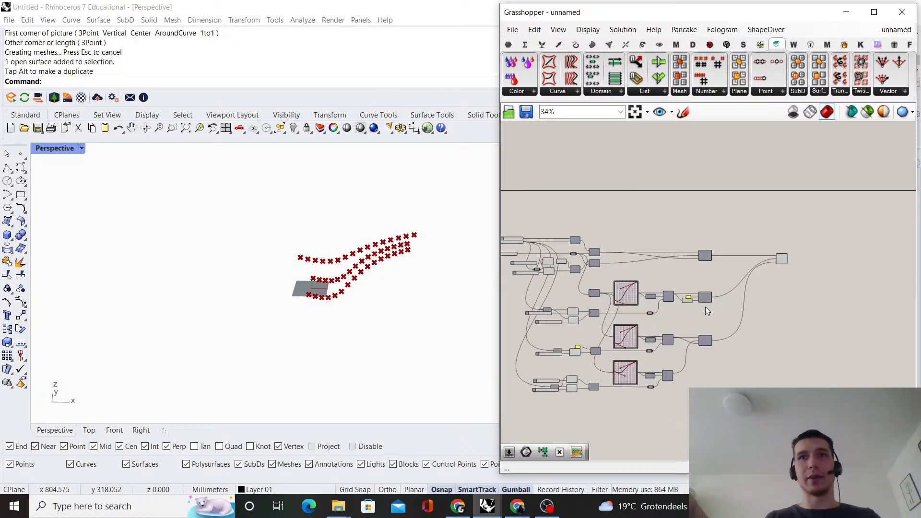
{"action": "scroll", "coordinate": [690, 324], "scroll_direction": "up", "scroll_amount": 1}
{"action": "scroll", "coordinate": [718, 271], "scroll_direction": "up", "scroll_amount": 6}
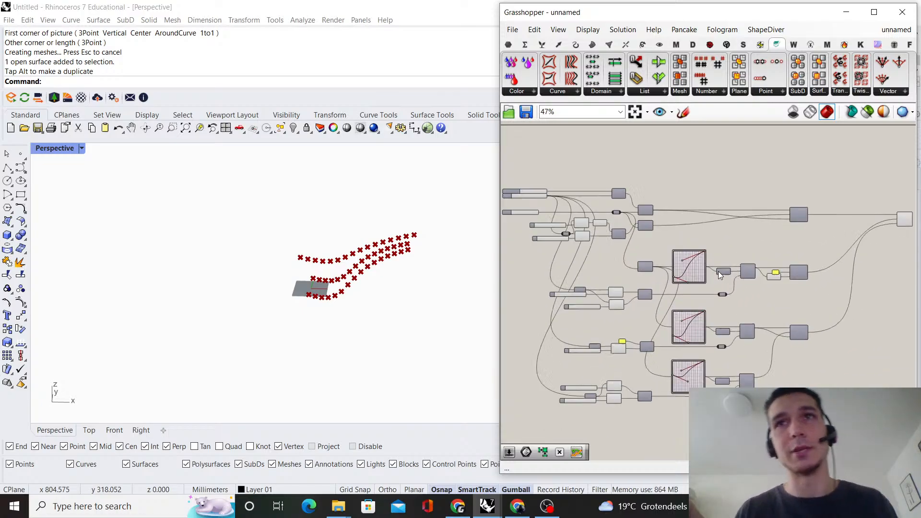
{"action": "scroll", "coordinate": [715, 278], "scroll_direction": "down", "scroll_amount": 4}
{"action": "right_click_drag", "start_coordinate": [699, 309], "coordinate": [762, 295]}
Set the upper multiplier slider of the first Graph Mapper row's domain to 0.25
{"action": "scroll", "coordinate": [577, 294], "scroll_direction": "up", "scroll_amount": 6}
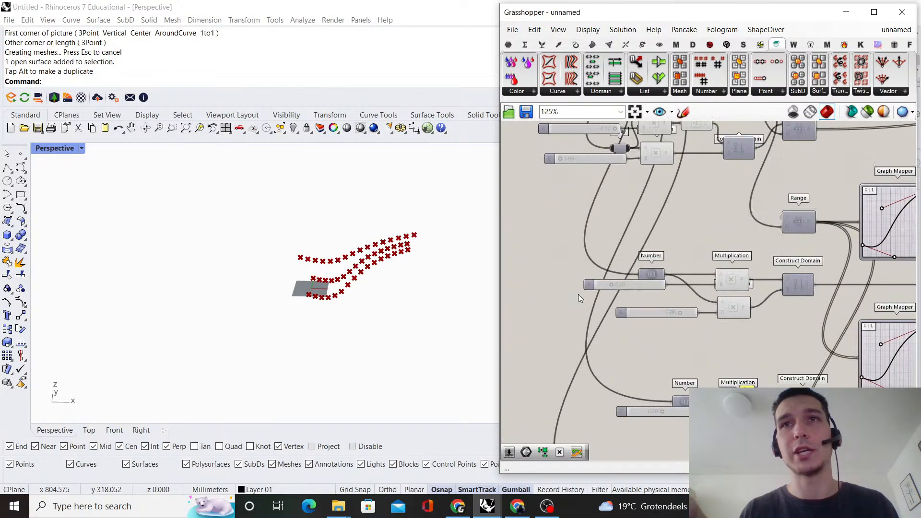
{"action": "scroll", "coordinate": [623, 278], "scroll_direction": "up", "scroll_amount": 3}
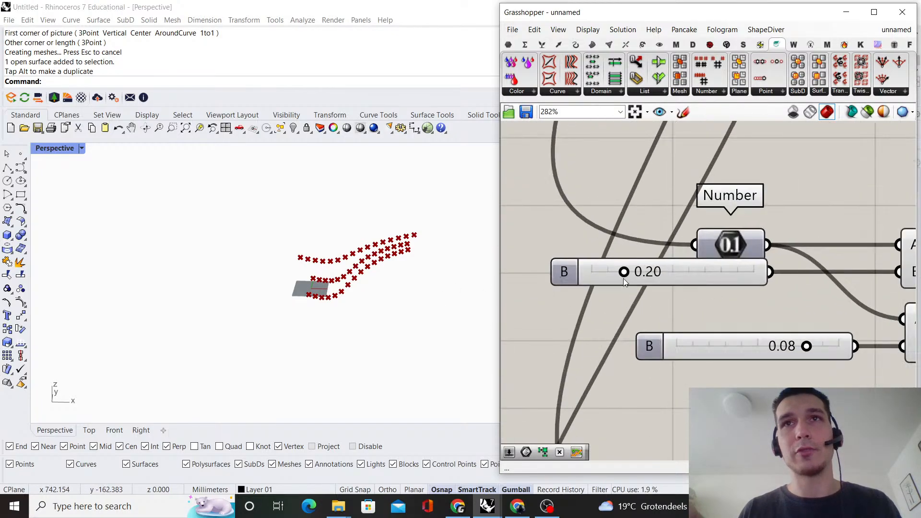
{"action": "left_click_drag", "start_coordinate": [631, 273], "coordinate": [630, 273]}
{"action": "mouse_move", "coordinate": [433, 302]}
{"action": "right_mouse_down"}
{"action": "mouse_move", "coordinate": [372, 308]}
{"action": "mouse_move", "coordinate": [318, 282]}
{"action": "mouse_move", "coordinate": [422, 294]}
{"action": "right_mouse_up"}
Try varying the slider below Domain start that drives the overall length, and return it to 400
{"action": "scroll", "coordinate": [816, 268], "scroll_direction": "down", "scroll_amount": 5}
{"action": "scroll", "coordinate": [672, 254], "scroll_direction": "up", "scroll_amount": 8}
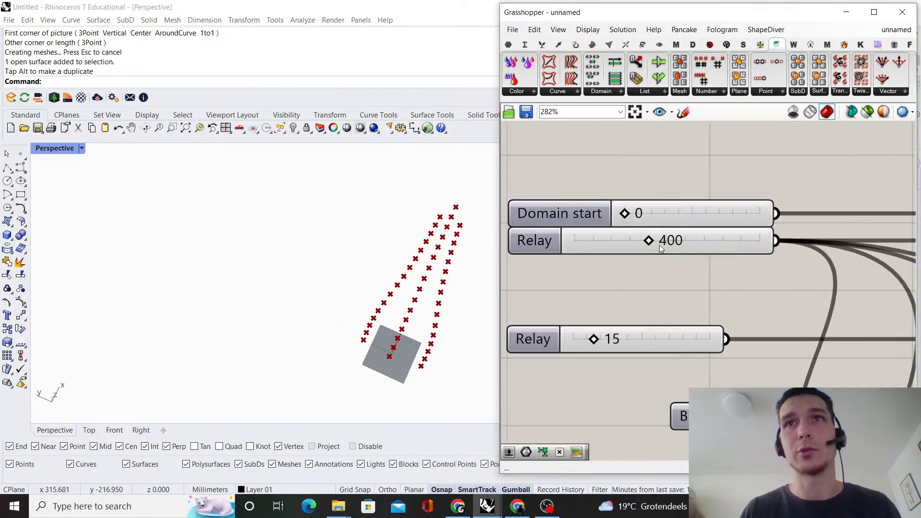
{"action": "mouse_move", "coordinate": [640, 239]}
{"action": "left_mouse_down"}
{"action": "mouse_move", "coordinate": [669, 241]}
{"action": "mouse_move", "coordinate": [647, 241]}
{"action": "left_mouse_up"}
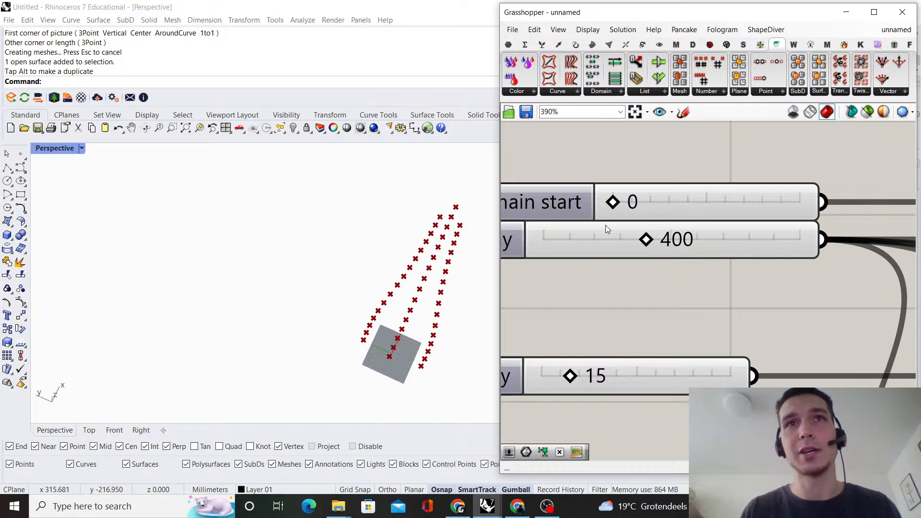
Examine the three point rows from several angles and how the main sliders feed each row's Multiplication and Construct Domain
{"action": "scroll", "coordinate": [427, 295], "scroll_direction": "down", "scroll_amount": 5}
{"action": "right_click_drag", "start_coordinate": [437, 282], "coordinate": [312, 284]}
{"action": "scroll", "coordinate": [767, 292], "scroll_direction": "down", "scroll_amount": 5}
{"action": "right_click_drag", "start_coordinate": [767, 292], "coordinate": [680, 264]}
{"action": "scroll", "coordinate": [624, 269], "scroll_direction": "down", "scroll_amount": 3}
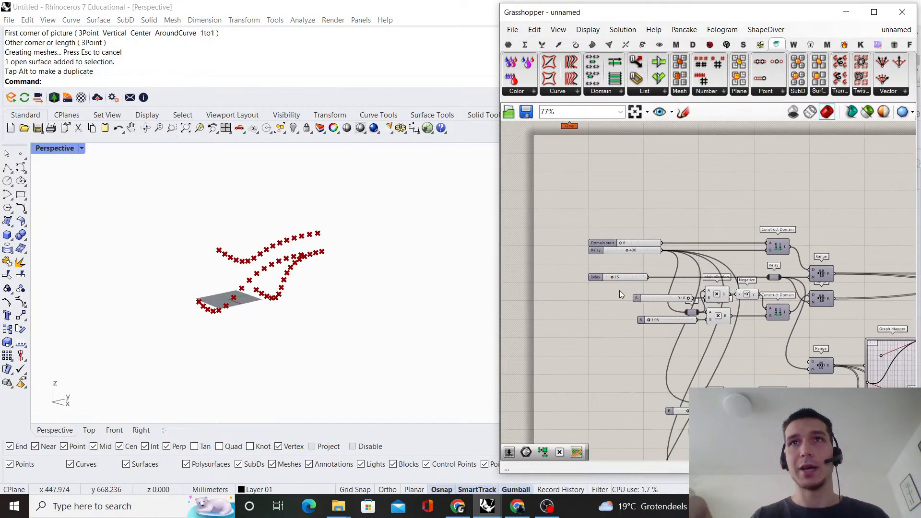
{"action": "scroll", "coordinate": [640, 293], "scroll_direction": "up", "scroll_amount": 4}
{"action": "scroll", "coordinate": [720, 312], "scroll_direction": "down", "scroll_amount": 3}
{"action": "right_click_drag", "start_coordinate": [161, 285], "coordinate": [283, 282]}
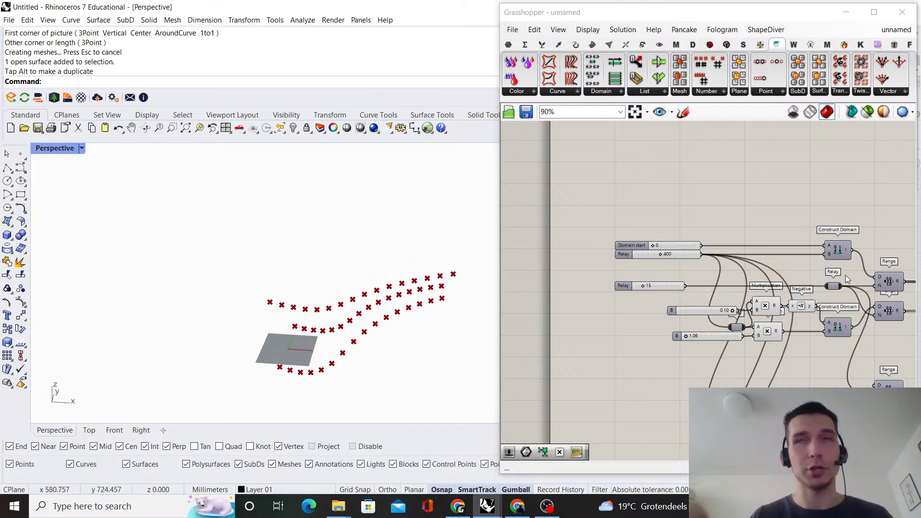
{"action": "scroll", "coordinate": [845, 275], "scroll_direction": "down", "scroll_amount": 4}
{"action": "right_click_drag", "start_coordinate": [842, 276], "coordinate": [684, 192]}
{"action": "scroll", "coordinate": [674, 302], "scroll_direction": "up", "scroll_amount": 4}
{"action": "scroll", "coordinate": [674, 326], "scroll_direction": "up", "scroll_amount": 3}
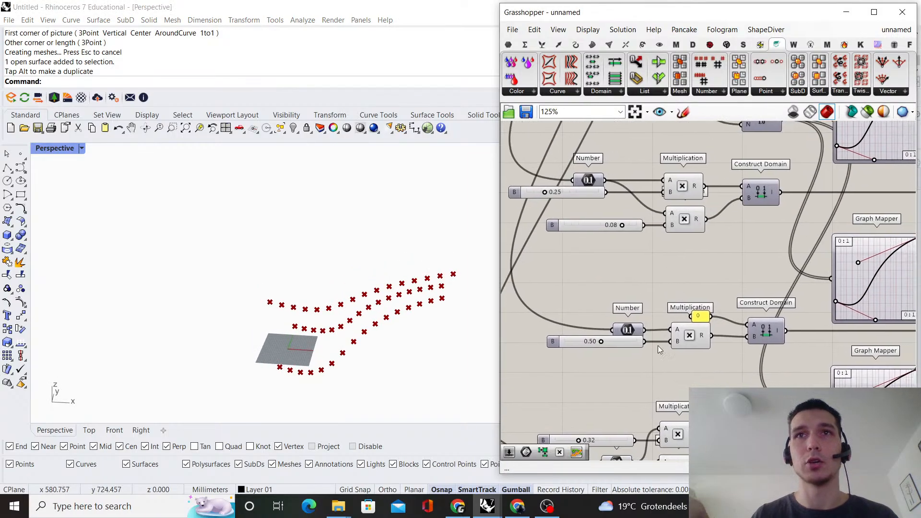
Try the lowest row's upper multiplier slider at 0.38 and restore its previous value
{"action": "scroll", "coordinate": [612, 341], "scroll_direction": "down", "scroll_amount": 2}
{"action": "right_click_drag", "start_coordinate": [626, 356], "coordinate": [623, 287]}
{"action": "scroll", "coordinate": [588, 345], "scroll_direction": "up", "scroll_amount": 5}
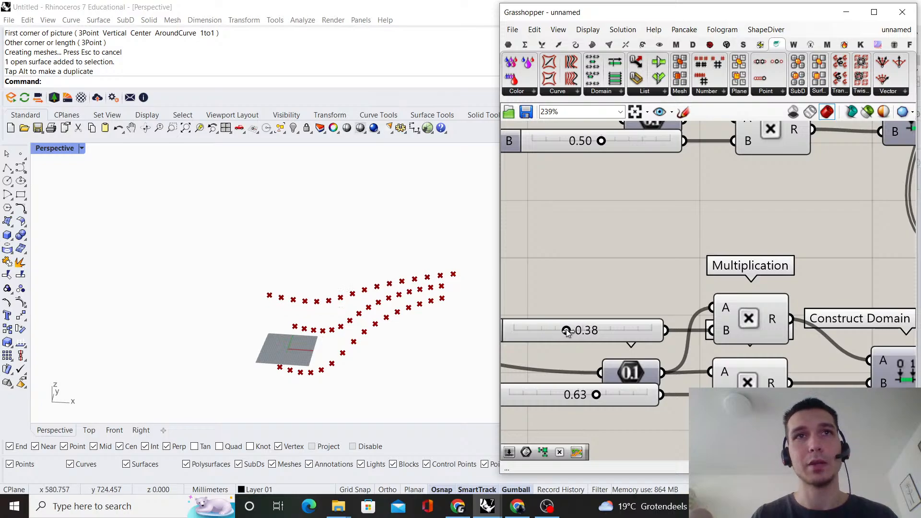
{"action": "scroll", "coordinate": [559, 333], "scroll_direction": "down", "scroll_amount": 10}
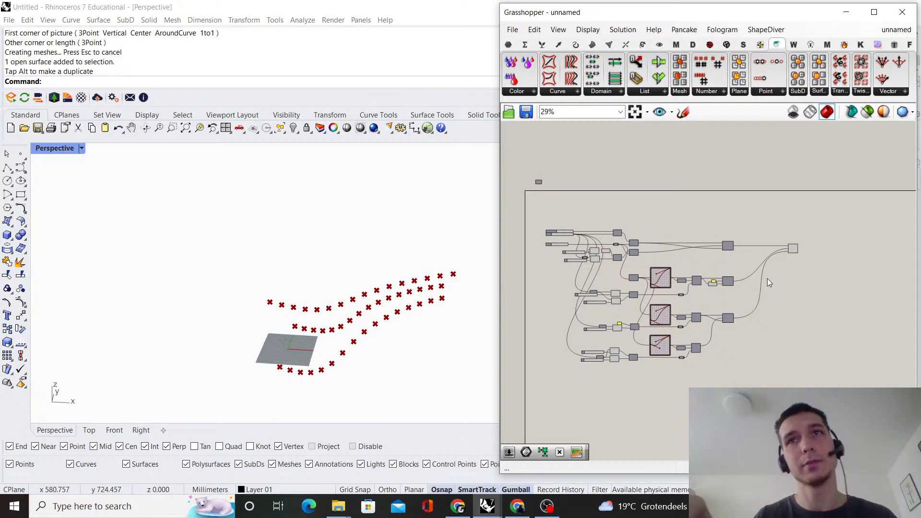
{"action": "right_click_drag", "start_coordinate": [767, 278], "coordinate": [734, 282]}
{"action": "scroll", "coordinate": [619, 288], "scroll_direction": "up", "scroll_amount": 5}
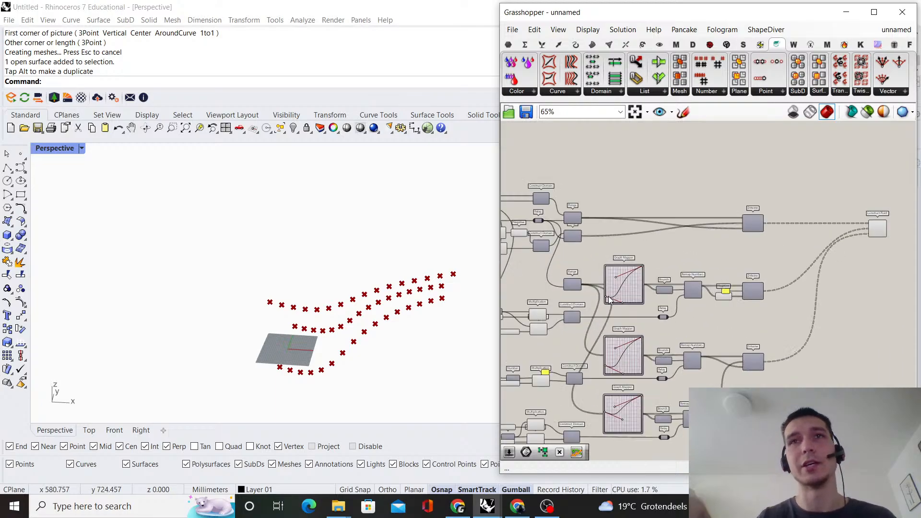
{"action": "scroll", "coordinate": [642, 279], "scroll_direction": "down", "scroll_amount": 2}
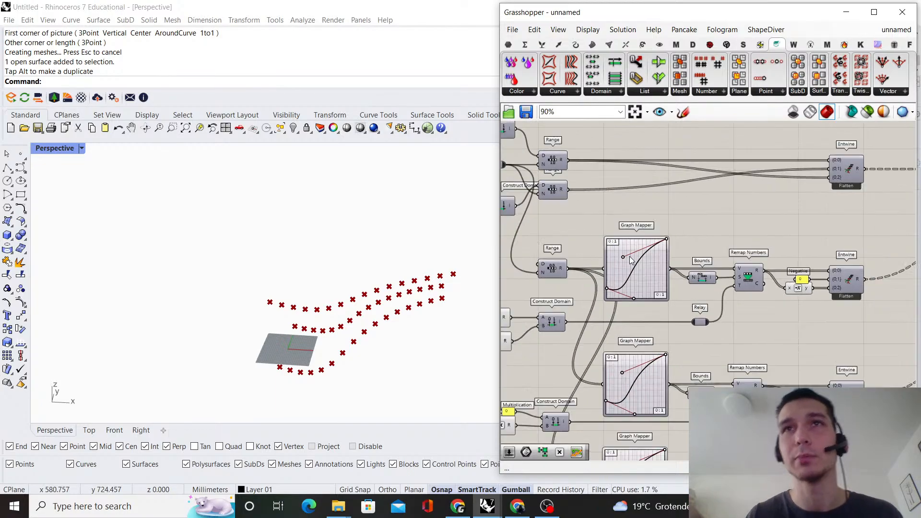
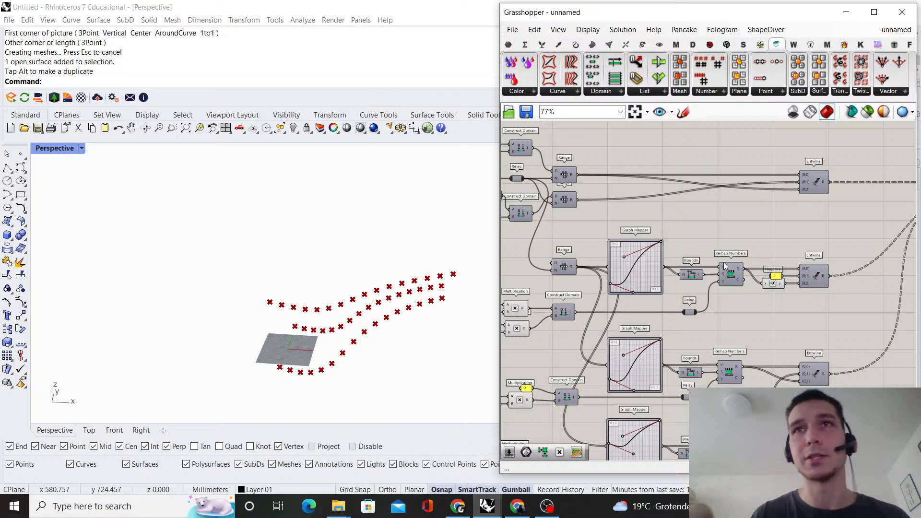
Examine how the Remap Numbers and Entwine rows feed the Construct Point component that generates the three point rows
{"action": "scroll", "coordinate": [726, 267], "scroll_direction": "down", "scroll_amount": 2}
{"action": "right_click_drag", "start_coordinate": [790, 248], "coordinate": [672, 255]}
{"action": "scroll", "coordinate": [659, 283], "scroll_direction": "up", "scroll_amount": 4}
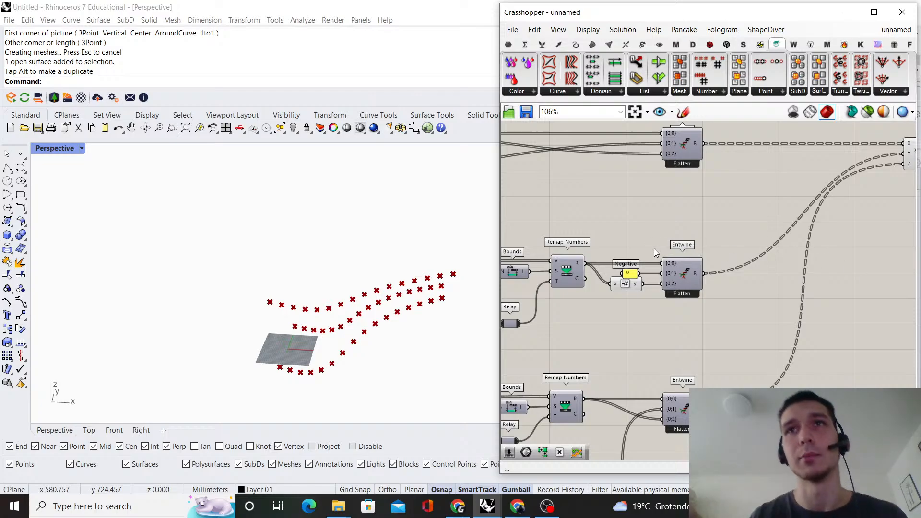
{"action": "scroll", "coordinate": [830, 217], "scroll_direction": "down", "scroll_amount": 2}
{"action": "scroll", "coordinate": [703, 249], "scroll_direction": "up", "scroll_amount": 2}
{"action": "left_click", "coordinate": [705, 214]}
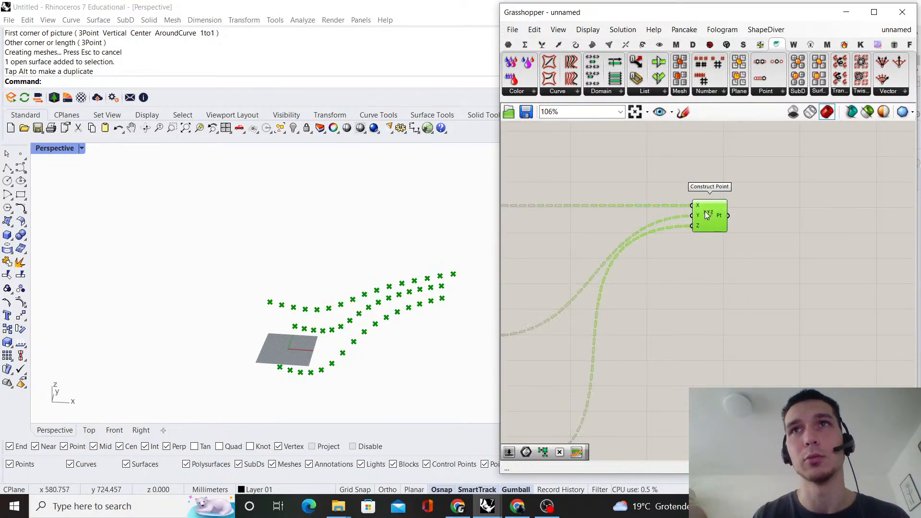
{"action": "left_click_drag", "start_coordinate": [706, 215], "coordinate": [702, 215]}
{"action": "left_click", "coordinate": [776, 207]}
{"action": "right_click_drag", "start_coordinate": [776, 207], "coordinate": [641, 264]}
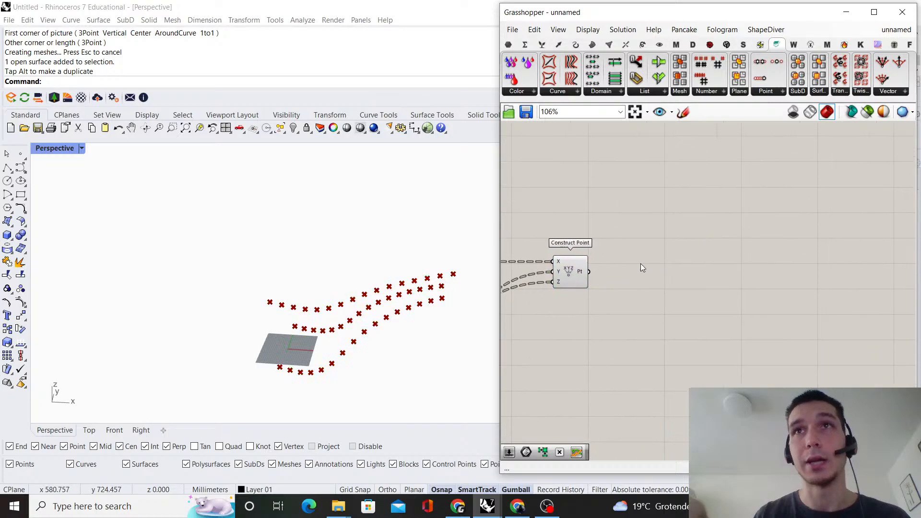
{"action": "scroll", "coordinate": [597, 261], "scroll_direction": "up", "scroll_amount": 2}
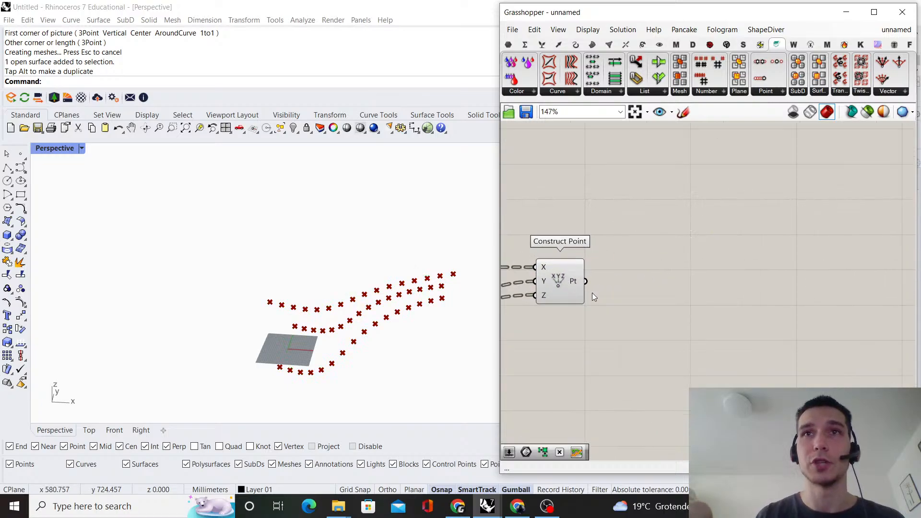
{"action": "left_click", "coordinate": [557, 277]}
{"action": "left_click", "coordinate": [707, 282]}
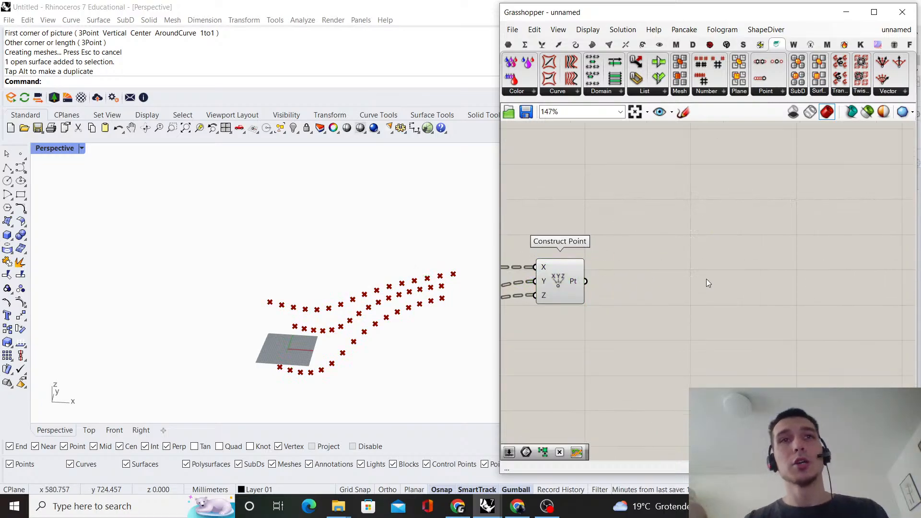
Flatten the lowest Graph Mapper's curve by raising its start point and the start handle to about mid-height
{"action": "left_click", "coordinate": [366, 326]}
{"action": "right_click_drag", "start_coordinate": [366, 326], "coordinate": [362, 253]}
{"action": "scroll", "coordinate": [657, 276], "scroll_direction": "down", "scroll_amount": 7}
{"action": "right_click_drag", "start_coordinate": [619, 283], "coordinate": [864, 176]}
{"action": "scroll", "coordinate": [685, 279], "scroll_direction": "up", "scroll_amount": 8}
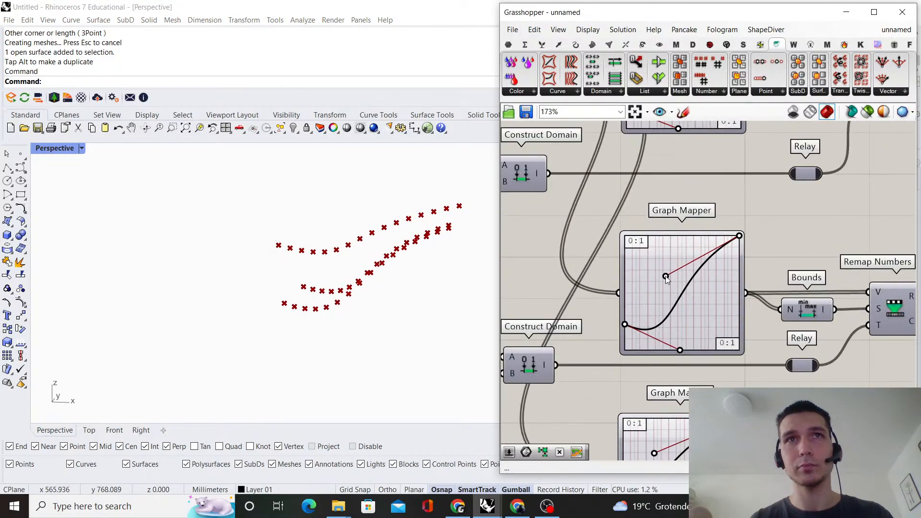
{"action": "scroll", "coordinate": [666, 275], "scroll_direction": "down", "scroll_amount": 4}
{"action": "scroll", "coordinate": [626, 372], "scroll_direction": "up", "scroll_amount": 5}
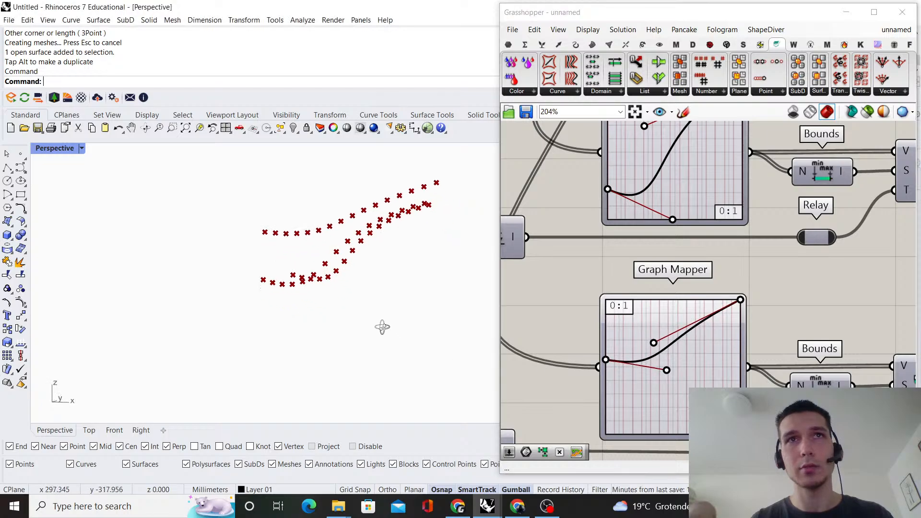
Set the multiplier slider of the second Graph Mapper row's domain to 0.46
{"action": "scroll", "coordinate": [701, 284], "scroll_direction": "down", "scroll_amount": 6}
{"action": "scroll", "coordinate": [623, 397], "scroll_direction": "up", "scroll_amount": 8}
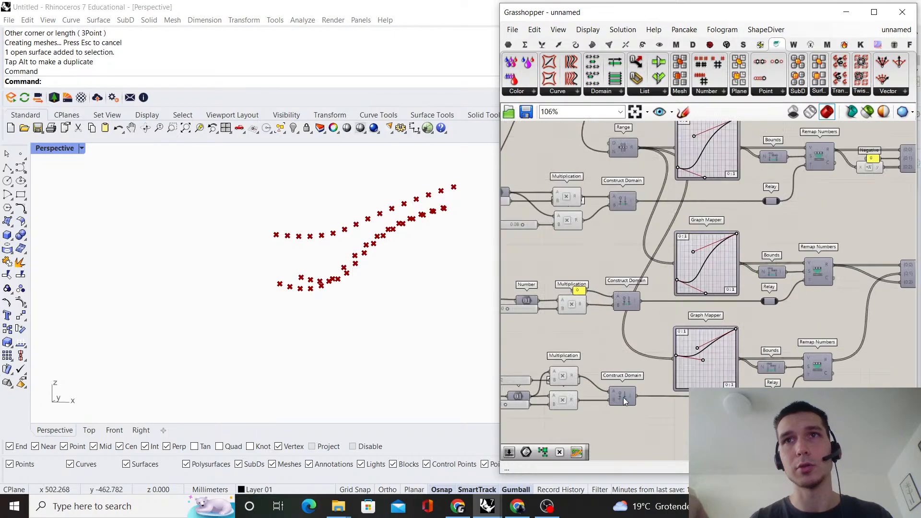
{"action": "scroll", "coordinate": [582, 339], "scroll_direction": "up", "scroll_amount": 1}
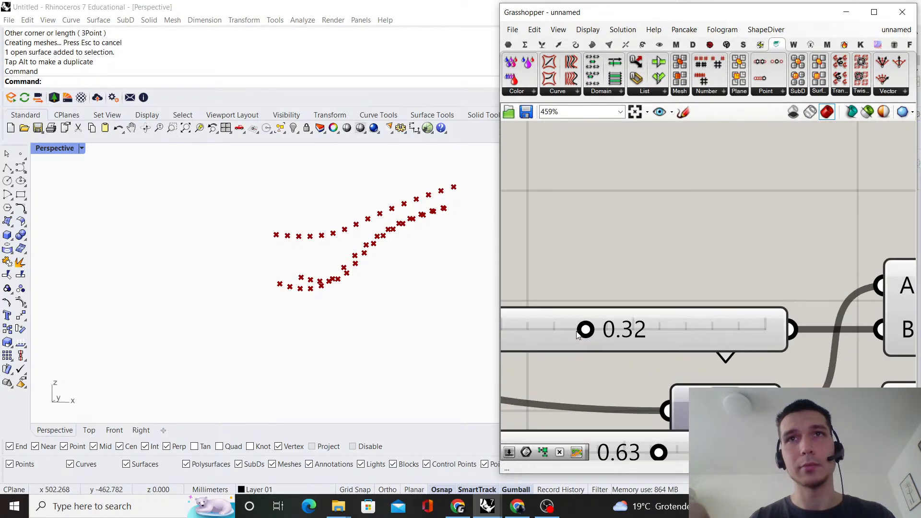
{"action": "scroll", "coordinate": [663, 332], "scroll_direction": "down", "scroll_amount": 4}
{"action": "scroll", "coordinate": [644, 321], "scroll_direction": "up", "scroll_amount": 5}
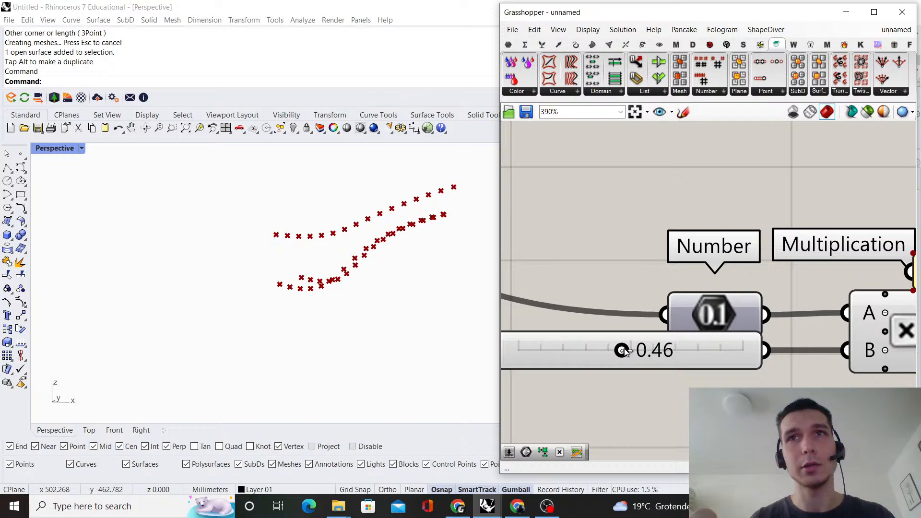
{"action": "right_click_drag", "start_coordinate": [475, 312], "coordinate": [404, 301]}
{"action": "scroll", "coordinate": [681, 296], "scroll_direction": "down", "scroll_amount": 5}
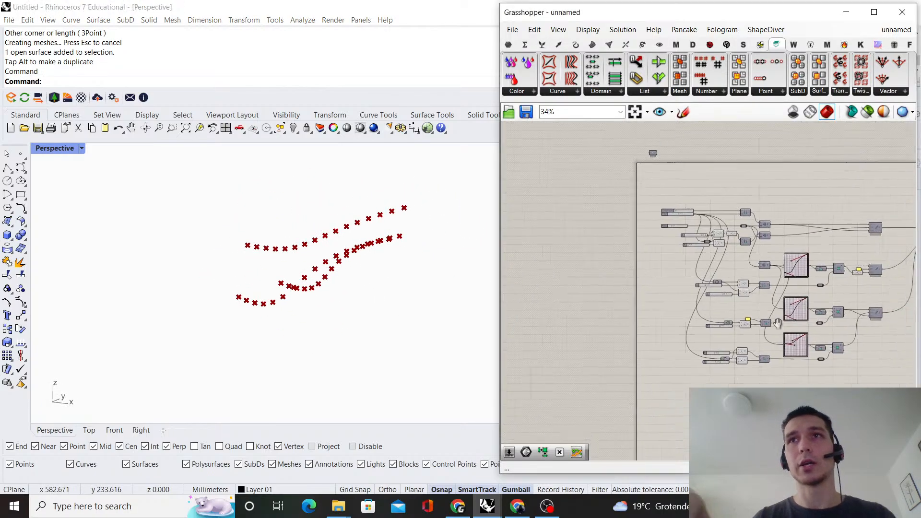
Add an Interpolate component and connect Construct Point's Pt output to its V input
{"action": "scroll", "coordinate": [654, 309], "scroll_direction": "up", "scroll_amount": 3}
{"action": "left_click", "coordinate": [716, 223]}
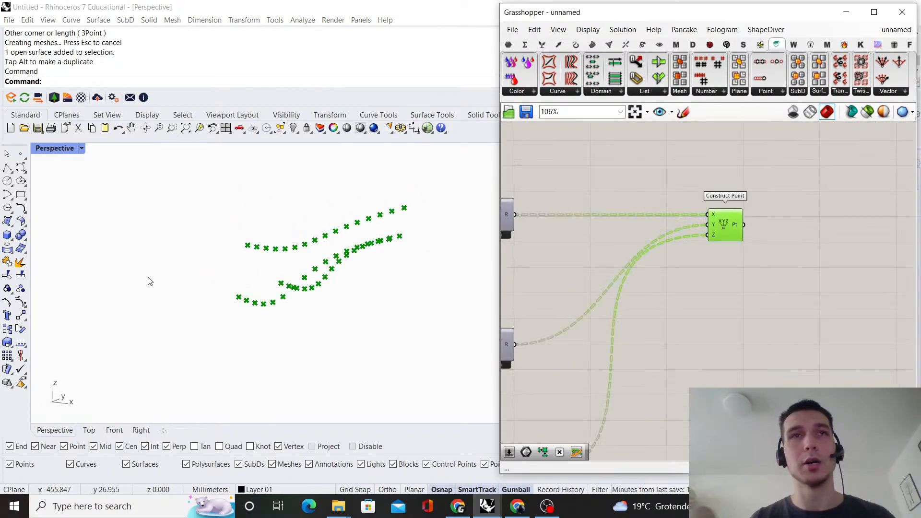
{"action": "right_click_drag", "start_coordinate": [148, 281], "coordinate": [259, 264]}
{"action": "double_click", "coordinate": [839, 290]}
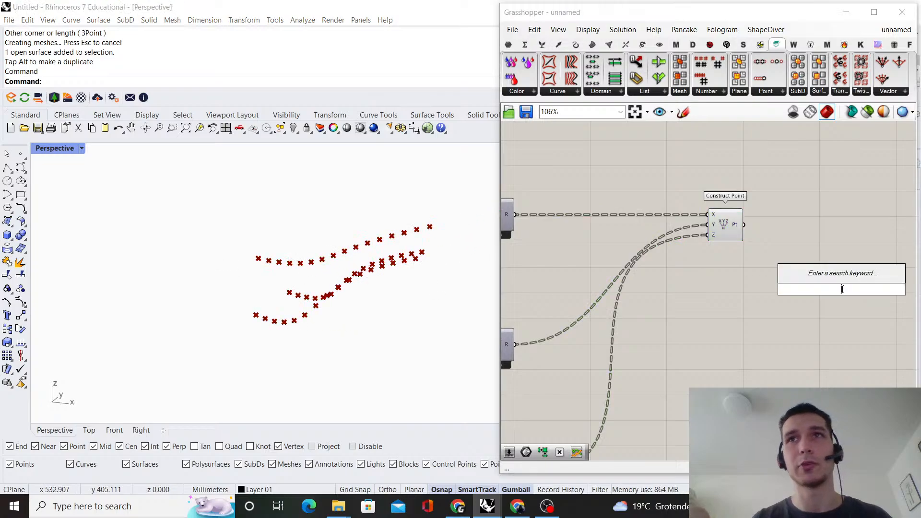
{"action": "type", "text": "interpolate"}
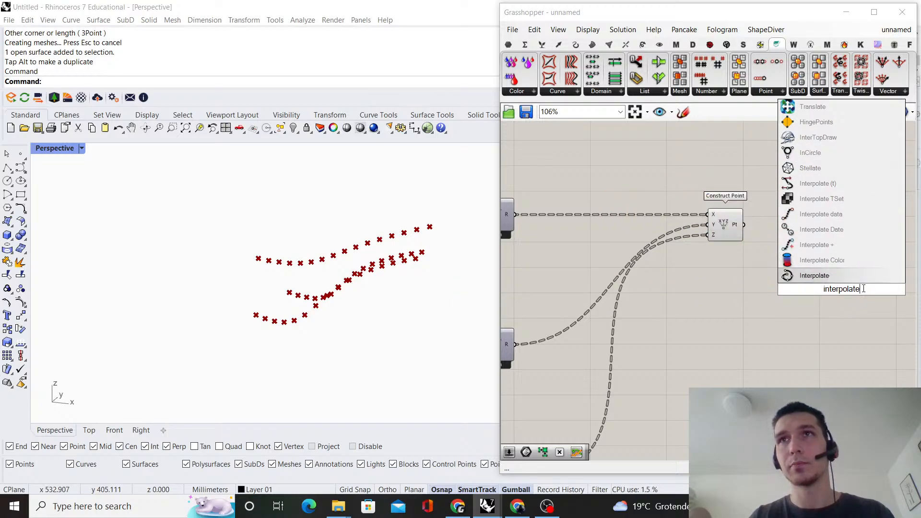
{"action": "left_click", "coordinate": [832, 276]}
{"action": "scroll", "coordinate": [775, 261], "scroll_direction": "up", "scroll_amount": 4}
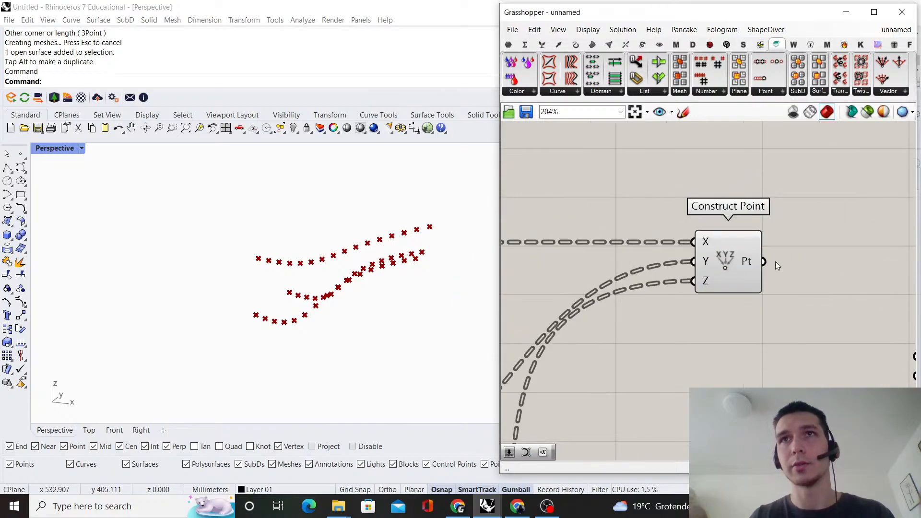
{"action": "scroll", "coordinate": [777, 298], "scroll_direction": "down", "scroll_amount": 3}
{"action": "left_click_drag", "start_coordinate": [763, 267], "coordinate": [808, 305]}
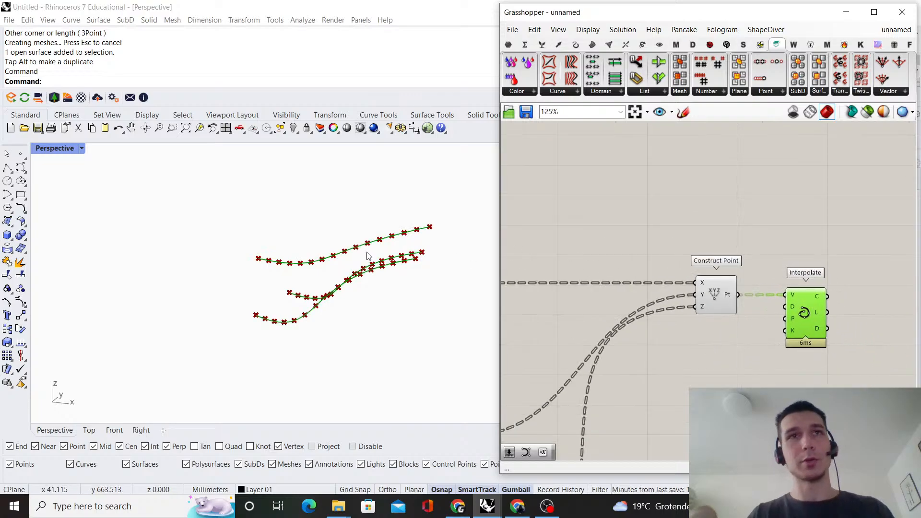
Turn off the Construct Point preview and view the three interpolated curves on their own from several angles
{"action": "left_click_drag", "start_coordinate": [744, 211], "coordinate": [687, 292]}
{"action": "middle_click", "coordinate": [656, 206]}
{"action": "left_click", "coordinate": [684, 227]}
{"action": "right_click_drag", "start_coordinate": [301, 254], "coordinate": [355, 225]}
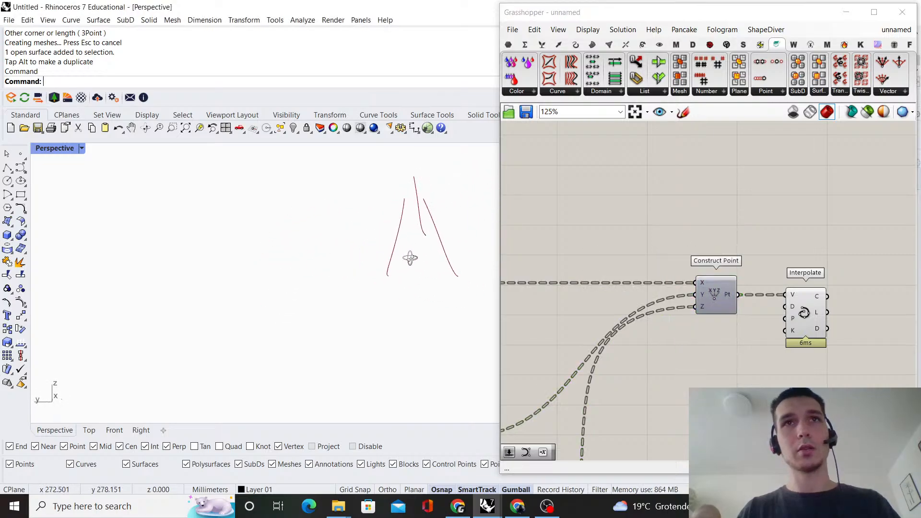
{"action": "mouse_move", "coordinate": [377, 256]}
{"action": "right_mouse_down"}
{"action": "mouse_move", "coordinate": [303, 228]}
{"action": "mouse_move", "coordinate": [300, 208]}
{"action": "mouse_move", "coordinate": [236, 218]}
{"action": "mouse_move", "coordinate": [292, 205]}
{"action": "mouse_move", "coordinate": [318, 259]}
{"action": "mouse_move", "coordinate": [391, 238]}
{"action": "mouse_move", "coordinate": [369, 269]}
{"action": "right_mouse_up"}
{"action": "scroll", "coordinate": [686, 279], "scroll_direction": "down", "scroll_amount": 2}
Add a Loft component beside Interpolate
{"action": "right_click_drag", "start_coordinate": [804, 293], "coordinate": [690, 295]}
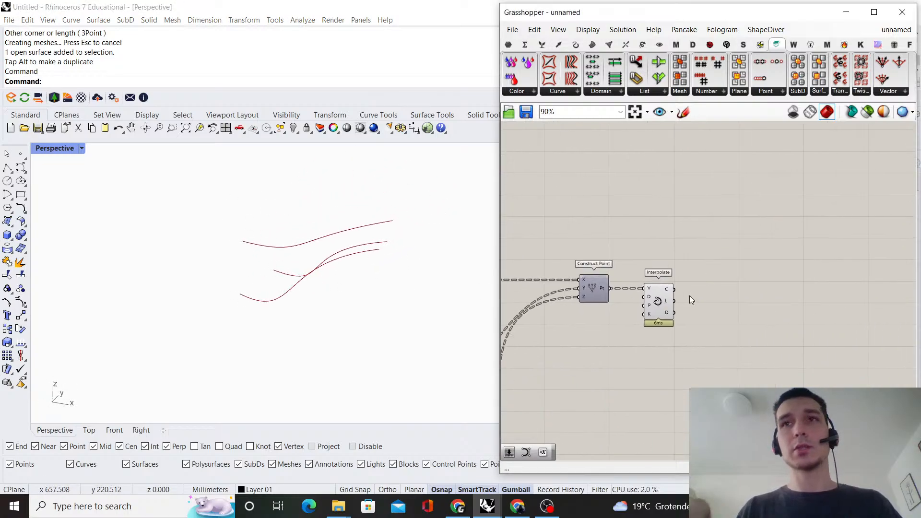
{"action": "scroll", "coordinate": [701, 295], "scroll_direction": "up", "scroll_amount": 4}
{"action": "double_click", "coordinate": [719, 287]}
{"action": "type", "text": "loft"}
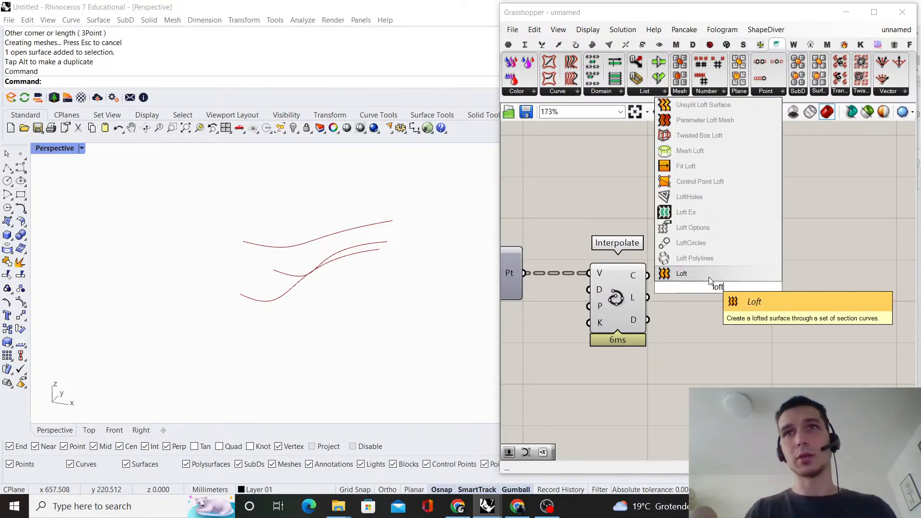
{"action": "key", "text": "Return"}
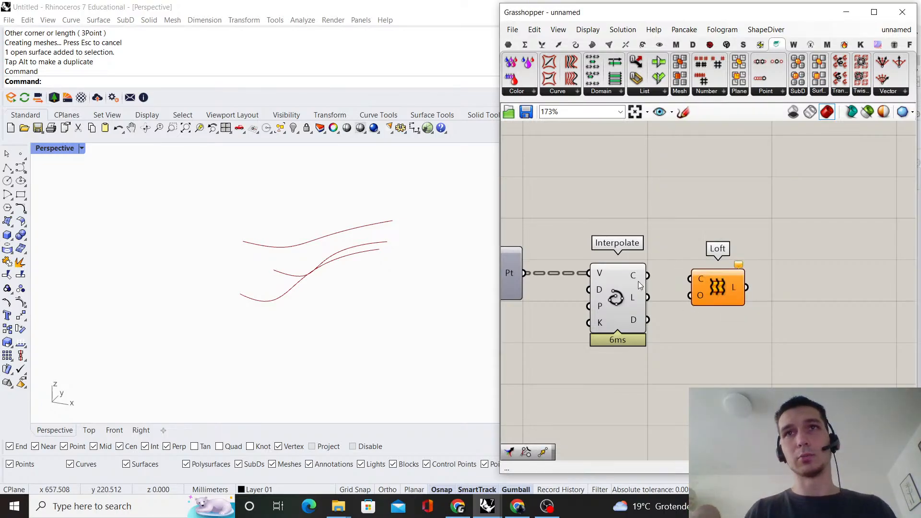
Try to loft the three interpolated curves by routing Interpolate's C output through a Flatten Tree component into Loft's C input
{"action": "double_click", "coordinate": [710, 233]}
{"action": "type", "text": "fl"}
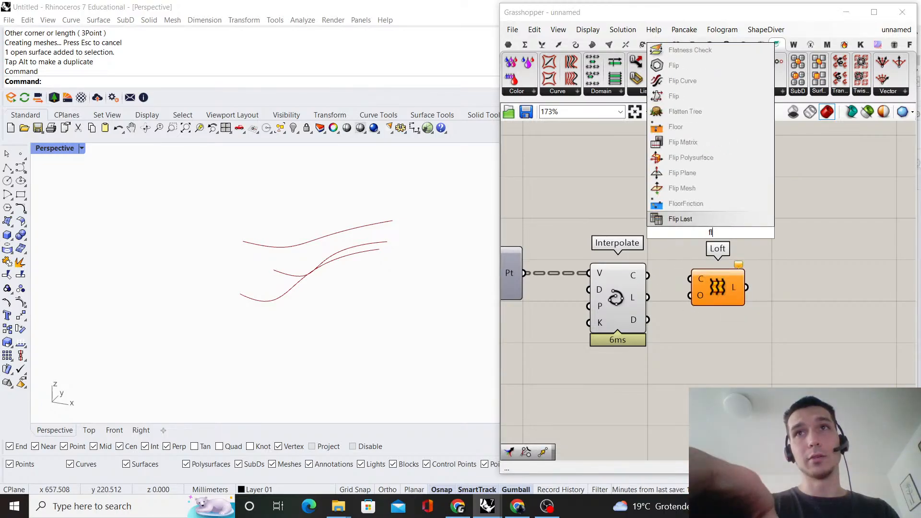
{"action": "type", "text": "atten"}
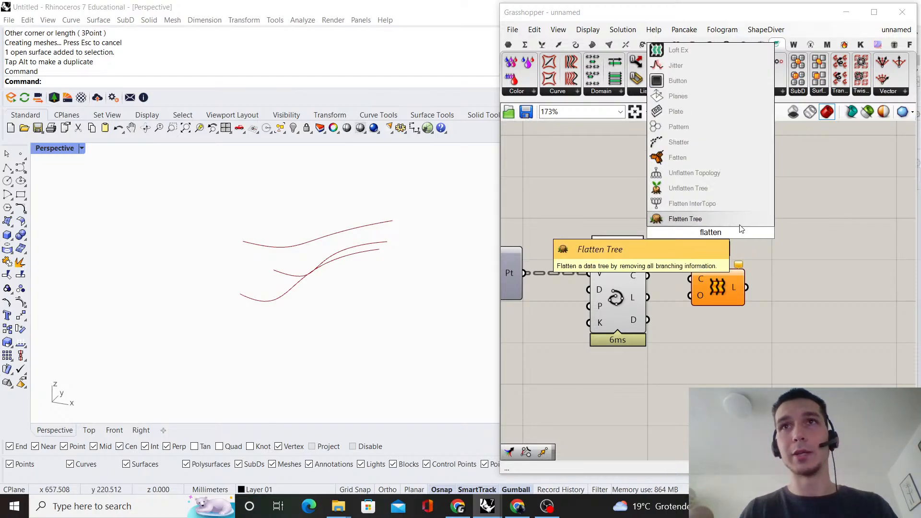
{"action": "key", "text": "Return"}
{"action": "left_click_drag", "start_coordinate": [722, 302], "coordinate": [866, 327]}
{"action": "left_click_drag", "start_coordinate": [720, 238], "coordinate": [692, 228]}
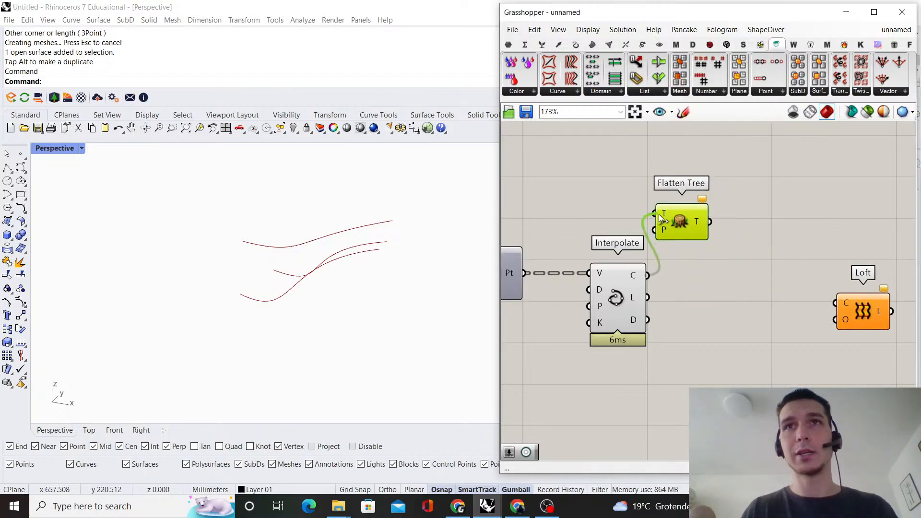
{"action": "mouse_move", "coordinate": [818, 296]}
{"action": "left_mouse_down"}
{"action": "mouse_move", "coordinate": [836, 303]}
{"action": "mouse_move", "coordinate": [833, 295]}
{"action": "left_mouse_up"}
{"action": "mouse_move", "coordinate": [123, 228]}
{"action": "right_mouse_down"}
{"action": "mouse_move", "coordinate": [165, 196]}
{"action": "mouse_move", "coordinate": [242, 185]}
{"action": "mouse_move", "coordinate": [296, 193]}
{"action": "mouse_move", "coordinate": [360, 228]}
{"action": "mouse_move", "coordinate": [400, 204]}
{"action": "mouse_move", "coordinate": [302, 194]}
{"action": "mouse_move", "coordinate": [181, 211]}
{"action": "mouse_move", "coordinate": [159, 206]}
{"action": "mouse_move", "coordinate": [138, 228]}
{"action": "right_mouse_up"}
{"action": "left_click", "coordinate": [709, 290]}
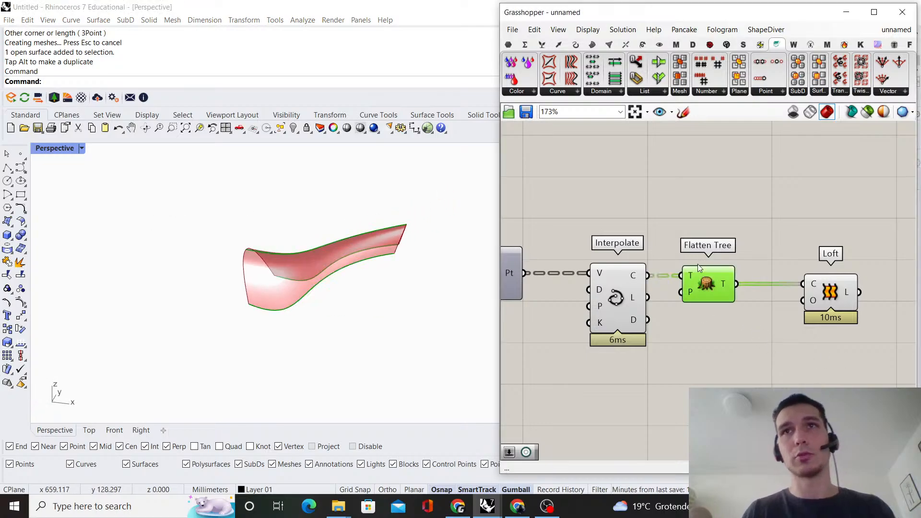
Delete the Flatten Tree component between Interpolate and Loft
{"action": "key", "text": "Delete"}
{"action": "left_click", "coordinate": [637, 286]}
{"action": "left_click", "coordinate": [711, 257]}
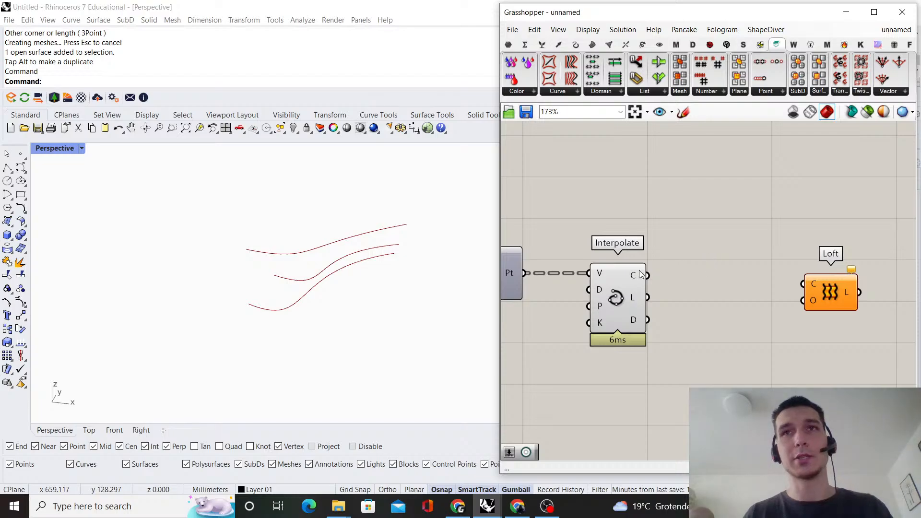
Add a Divide Curve component and connect Interpolate's C output to its C input
{"action": "double_click", "coordinate": [671, 240]}
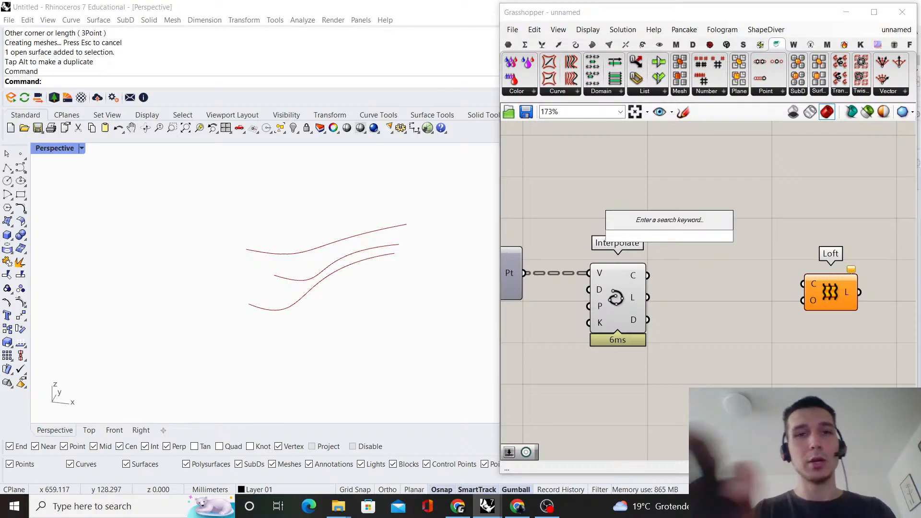
{"action": "type", "text": "divide curve"}
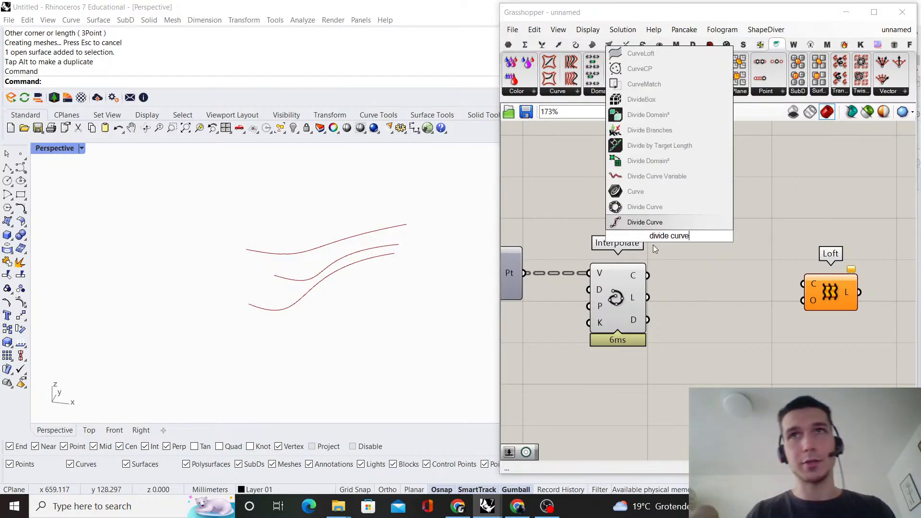
{"action": "key", "text": "Return"}
{"action": "scroll", "coordinate": [661, 269], "scroll_direction": "up", "scroll_amount": 1}
{"action": "left_click_drag", "start_coordinate": [646, 276], "coordinate": [706, 280]}
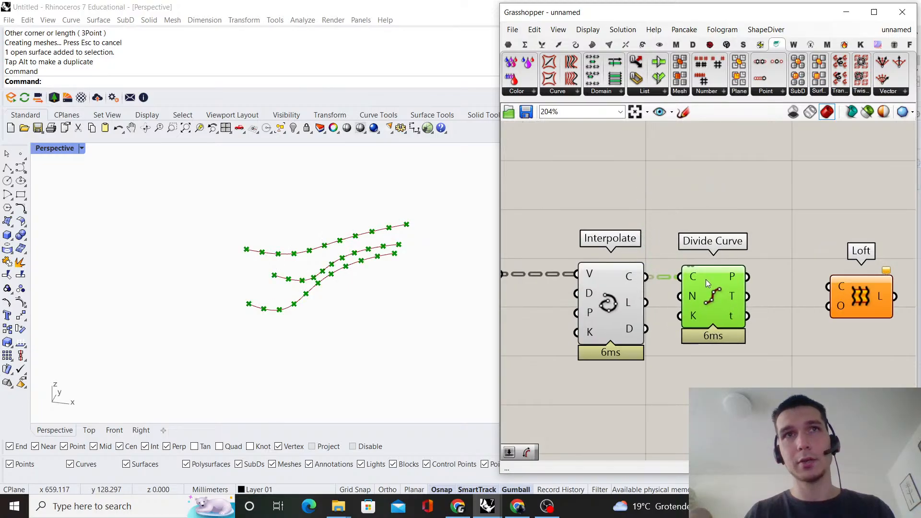
Create a number slider set to 15 and connect it to Divide Curve's N input
{"action": "scroll", "coordinate": [764, 268], "scroll_direction": "down", "scroll_amount": 5}
{"action": "scroll", "coordinate": [764, 268], "scroll_direction": "up", "scroll_amount": 4}
{"action": "double_click", "coordinate": [712, 355]}
{"action": "type", "text": "1"}
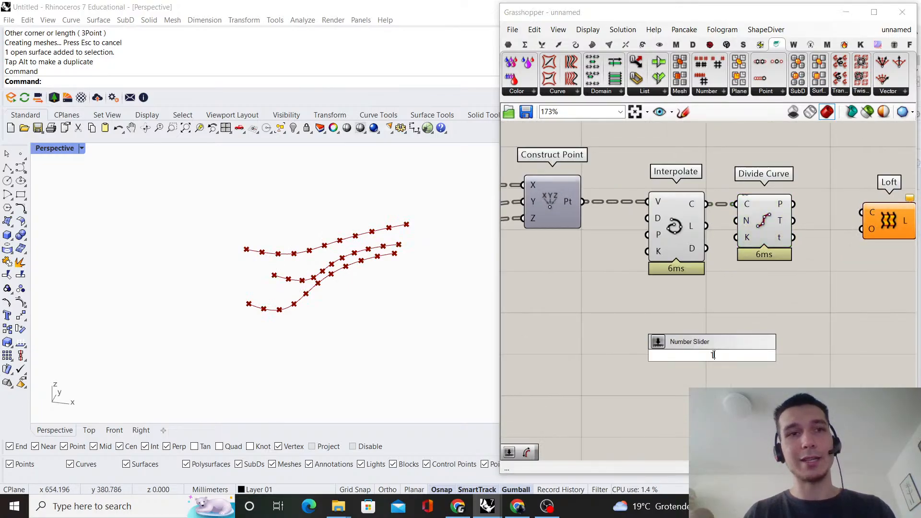
{"action": "type", "text": "5"}
{"action": "key", "text": "Return"}
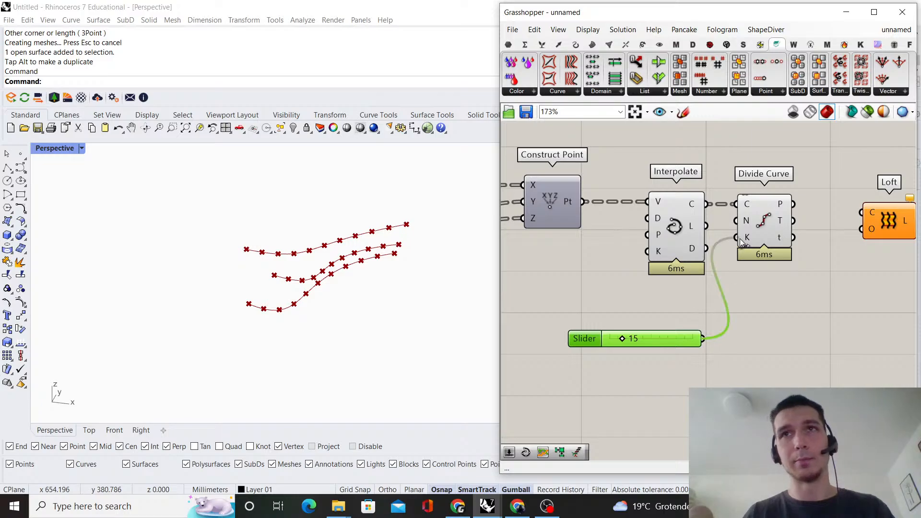
{"action": "left_click_drag", "start_coordinate": [740, 239], "coordinate": [741, 222]}
{"action": "left_click", "coordinate": [767, 230]}
Turn the Construct Point preview back on and compare its points with the Divide Curve points along the curves
{"action": "scroll", "coordinate": [804, 260], "scroll_direction": "down", "scroll_amount": 6}
{"action": "right_click_drag", "start_coordinate": [695, 241], "coordinate": [775, 229]}
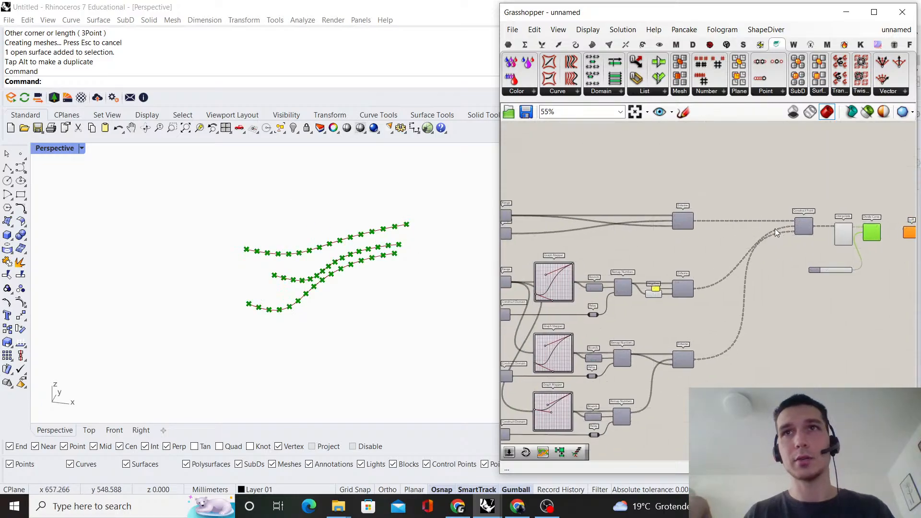
{"action": "scroll", "coordinate": [787, 225], "scroll_direction": "up", "scroll_amount": 5}
{"action": "scroll", "coordinate": [799, 237], "scroll_direction": "down", "scroll_amount": 3}
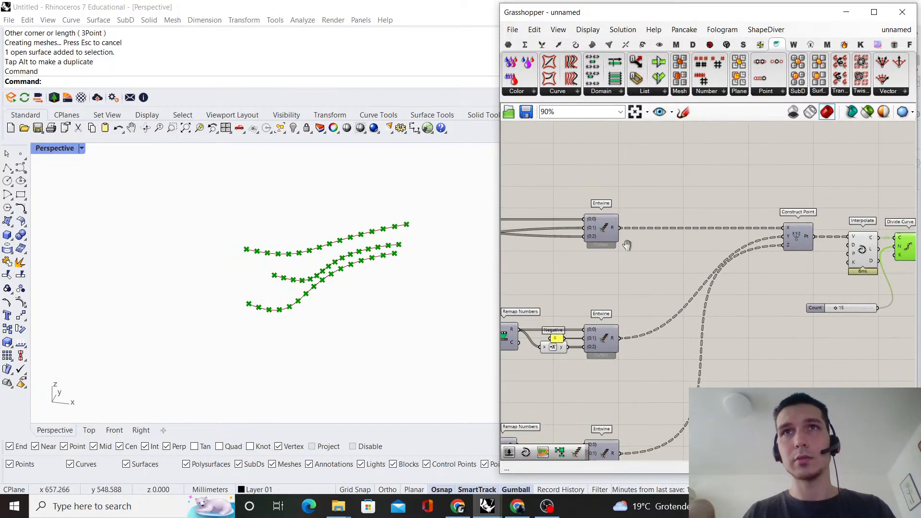
{"action": "left_click", "coordinate": [799, 233]}
{"action": "right_click_drag", "start_coordinate": [769, 204], "coordinate": [649, 215]}
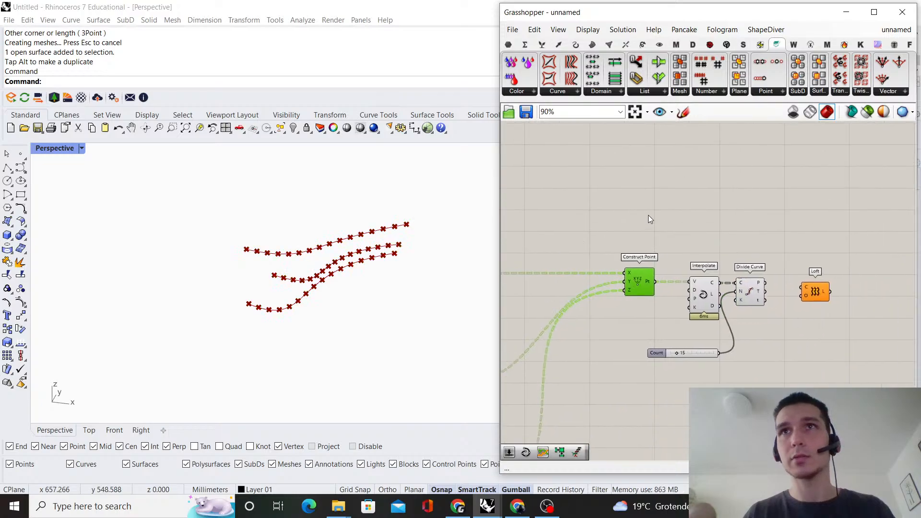
{"action": "middle_click", "coordinate": [695, 213]}
{"action": "left_click", "coordinate": [698, 213]}
{"action": "left_click", "coordinate": [654, 215]}
{"action": "right_click_drag", "start_coordinate": [285, 269], "coordinate": [300, 282]}
{"action": "scroll", "coordinate": [317, 289], "scroll_direction": "up", "scroll_amount": 10}
{"action": "scroll", "coordinate": [352, 281], "scroll_direction": "down", "scroll_amount": 8}
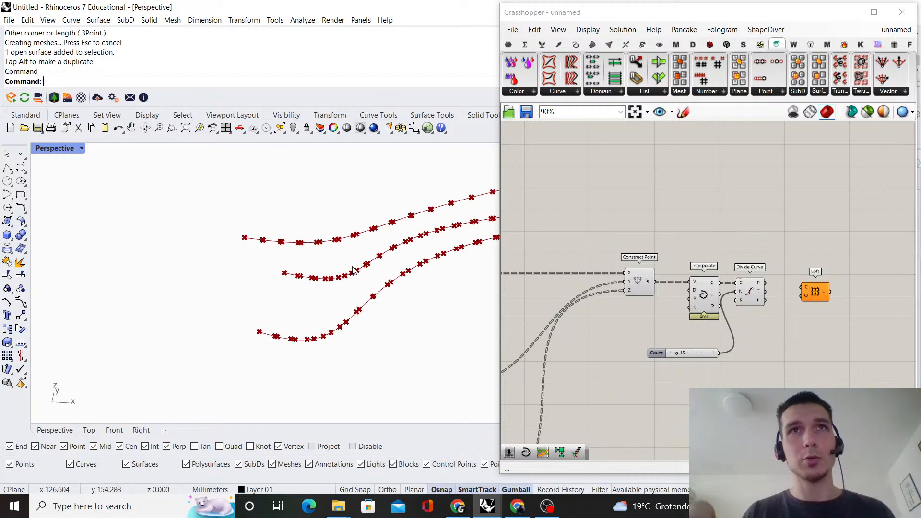
{"action": "scroll", "coordinate": [350, 268], "scroll_direction": "up", "scroll_amount": 3}
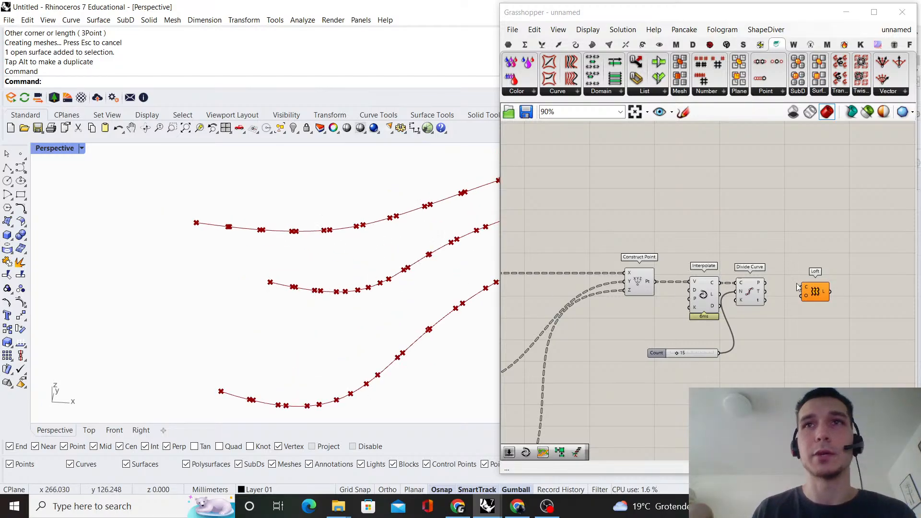
Examine how the Construct Point and Divide Curve points are spaced along the three interpolated curves
{"action": "left_click", "coordinate": [646, 289]}
{"action": "scroll", "coordinate": [709, 265], "scroll_direction": "down", "scroll_amount": 3}
{"action": "right_click_drag", "start_coordinate": [607, 277], "coordinate": [673, 272]}
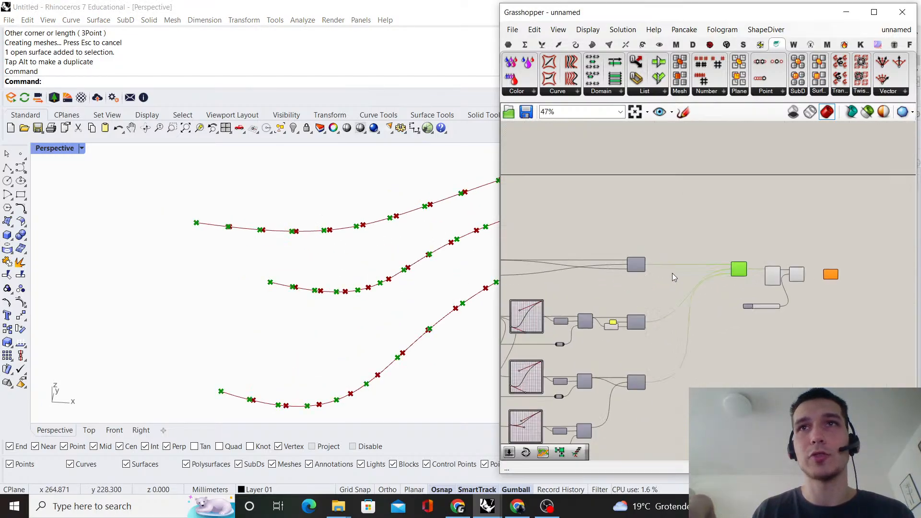
{"action": "scroll", "coordinate": [673, 273], "scroll_direction": "up", "scroll_amount": 3}
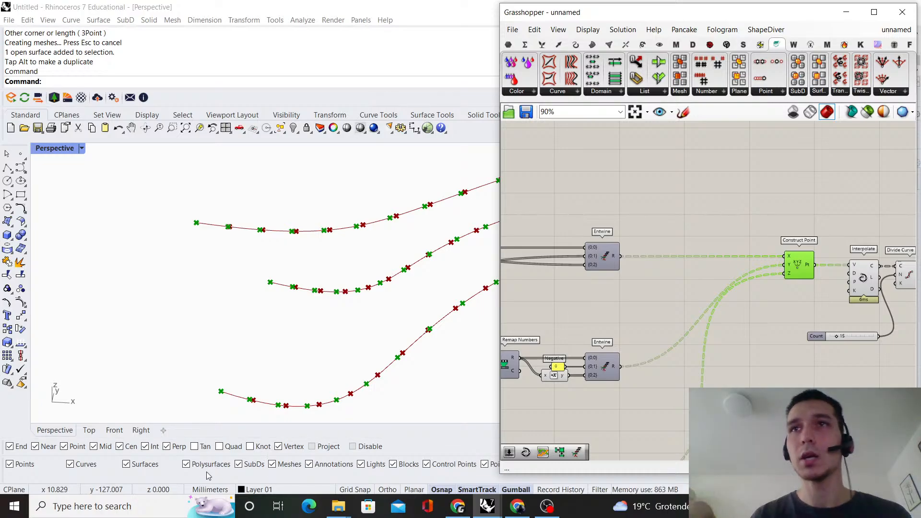
{"action": "scroll", "coordinate": [767, 195], "scroll_direction": "down", "scroll_amount": 4}
{"action": "right_click_drag", "start_coordinate": [767, 195], "coordinate": [604, 223]}
{"action": "scroll", "coordinate": [627, 263], "scroll_direction": "up", "scroll_amount": 7}
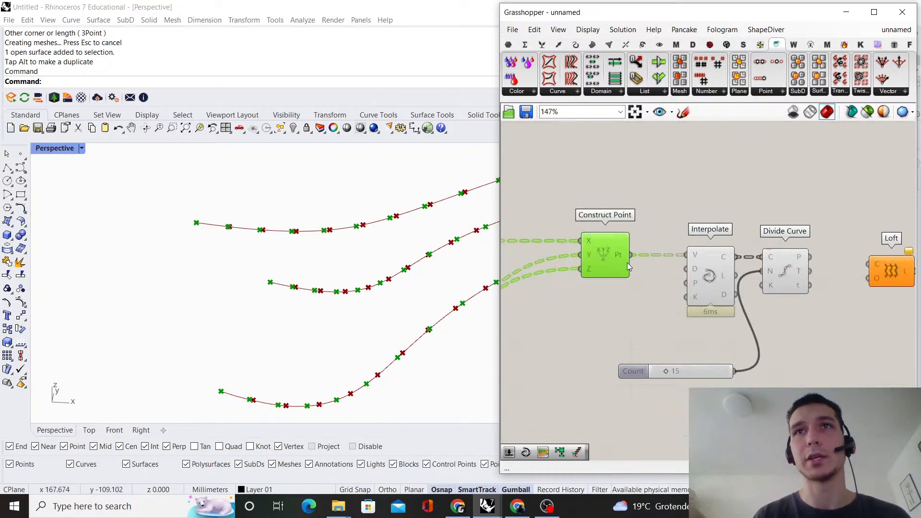
{"action": "scroll", "coordinate": [288, 288], "scroll_direction": "down", "scroll_amount": 5}
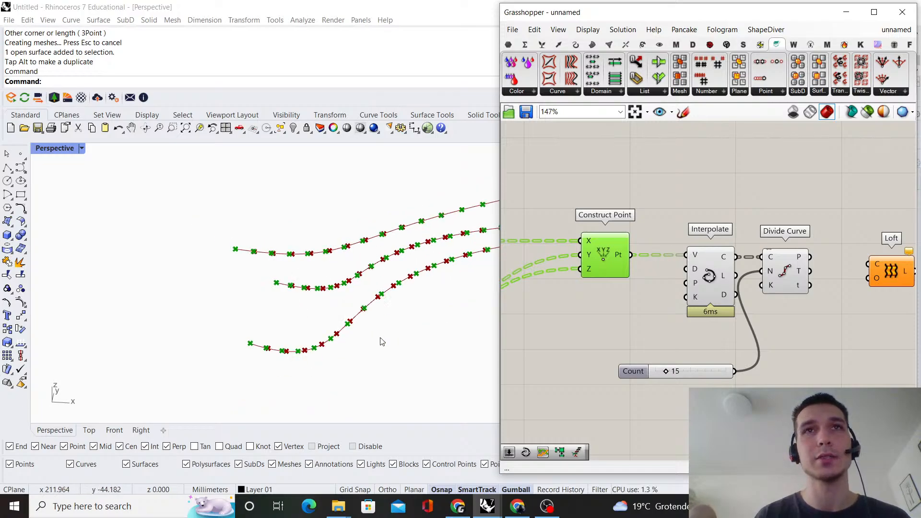
{"action": "scroll", "coordinate": [266, 299], "scroll_direction": "down", "scroll_amount": 2}
{"action": "scroll", "coordinate": [692, 293], "scroll_direction": "up", "scroll_amount": 3}
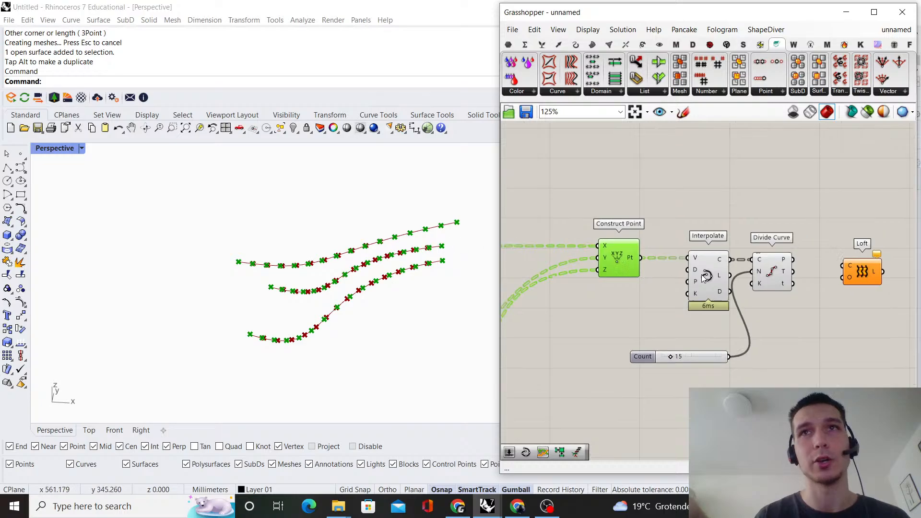
{"action": "left_click", "coordinate": [692, 292]}
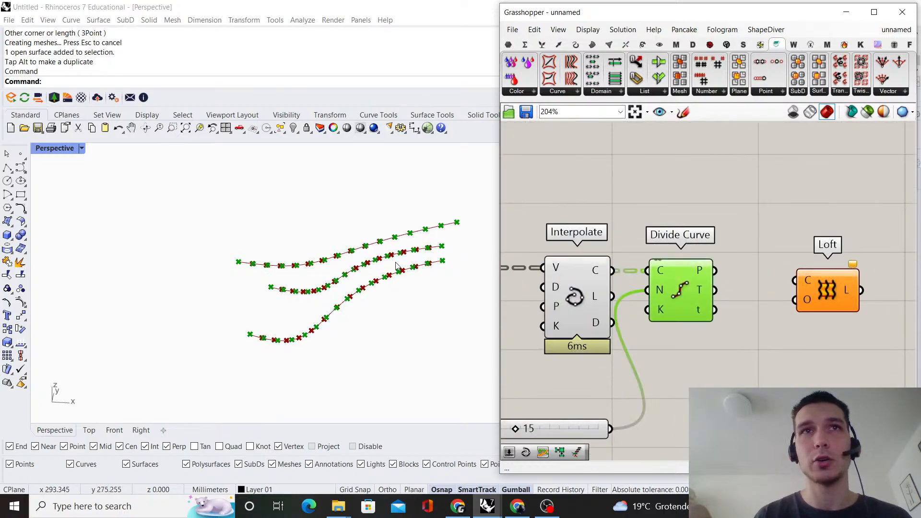
{"action": "left_click", "coordinate": [590, 301]}
{"action": "scroll", "coordinate": [612, 219], "scroll_direction": "down", "scroll_amount": 3}
{"action": "right_click_drag", "start_coordinate": [611, 219], "coordinate": [723, 215]}
{"action": "left_click", "coordinate": [664, 187]}
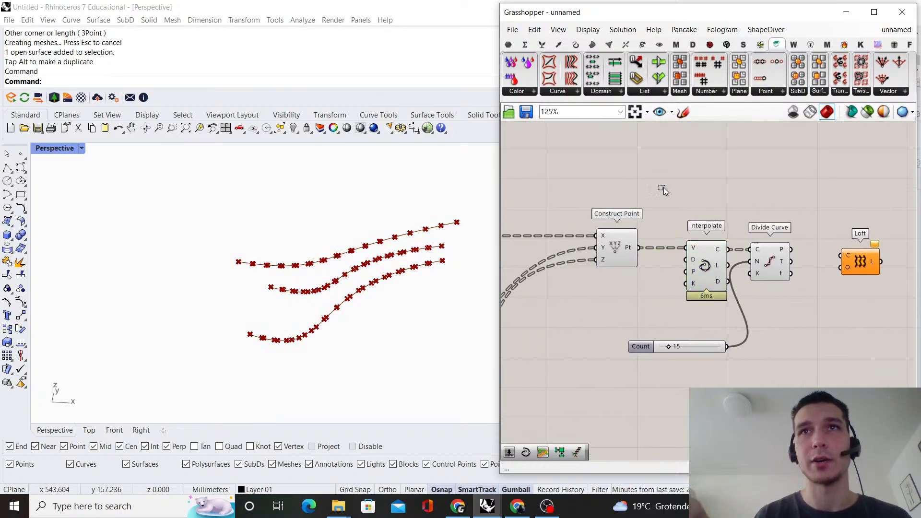
Turn off the Construct Point preview to leave only the Divide Curve points displayed on the curves
{"action": "left_click", "coordinate": [617, 247]}
{"action": "middle_click", "coordinate": [665, 197]}
{"action": "left_click", "coordinate": [696, 216]}
{"action": "left_click", "coordinate": [522, 205]}
{"action": "right_click_drag", "start_coordinate": [355, 232], "coordinate": [366, 214]}
{"action": "right_click_drag", "start_coordinate": [415, 235], "coordinate": [382, 251]}
Add a Flip Last component and connect Divide Curve's P output to its D input
{"action": "scroll", "coordinate": [849, 287], "scroll_direction": "down", "scroll_amount": 3}
{"action": "right_click_drag", "start_coordinate": [850, 286], "coordinate": [686, 316]}
{"action": "scroll", "coordinate": [684, 316], "scroll_direction": "up", "scroll_amount": 4}
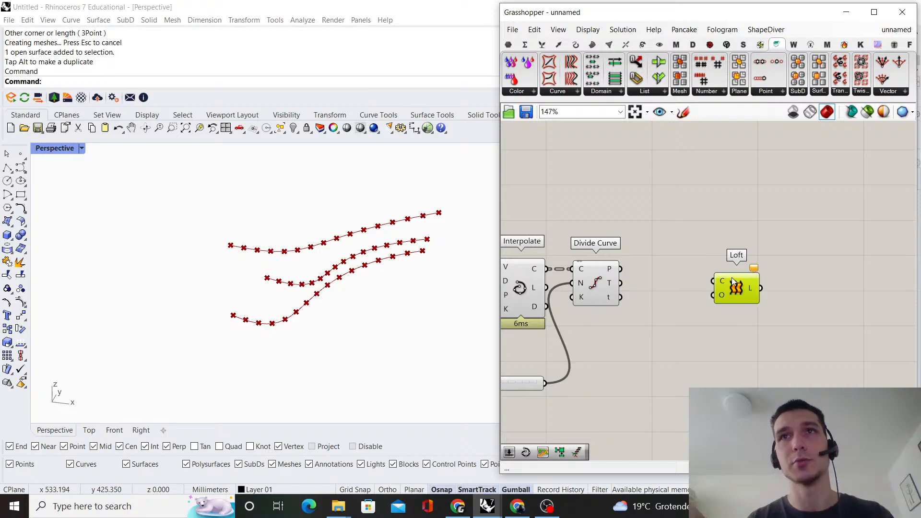
{"action": "double_click", "coordinate": [700, 257]}
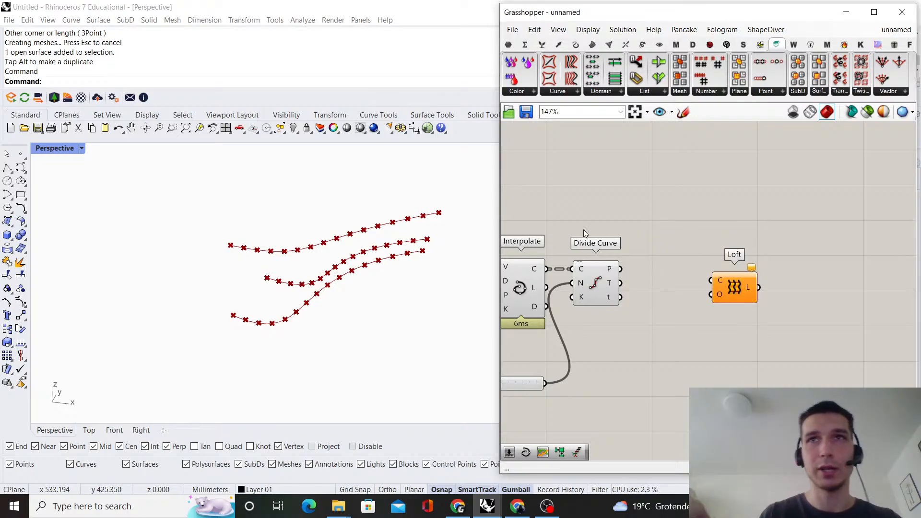
{"action": "double_click", "coordinate": [637, 248]}
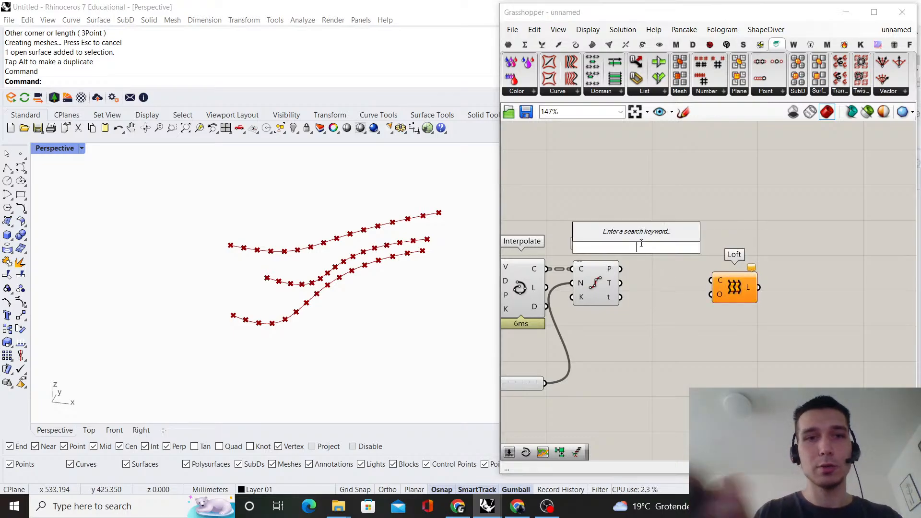
{"action": "type", "text": "flip last"}
{"action": "key", "text": "Return"}
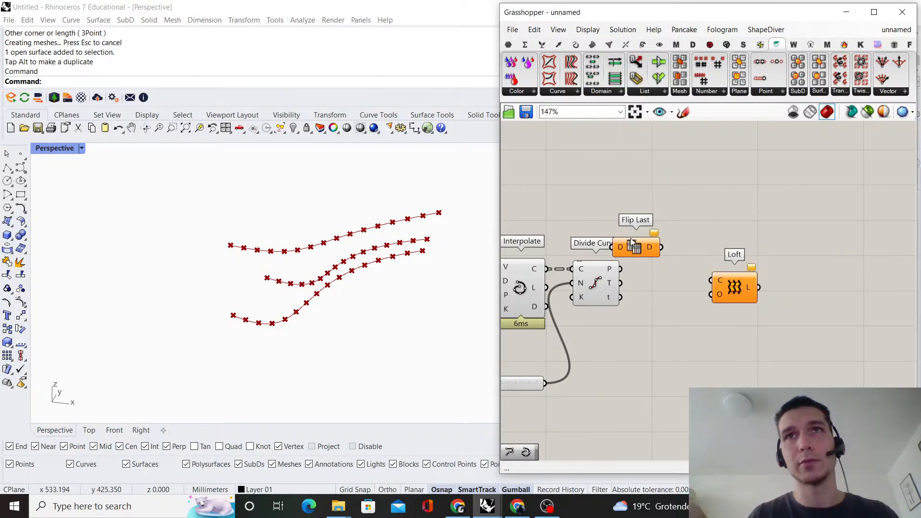
{"action": "scroll", "coordinate": [624, 264], "scroll_direction": "up", "scroll_amount": 2}
{"action": "left_click_drag", "start_coordinate": [632, 244], "coordinate": [685, 271]}
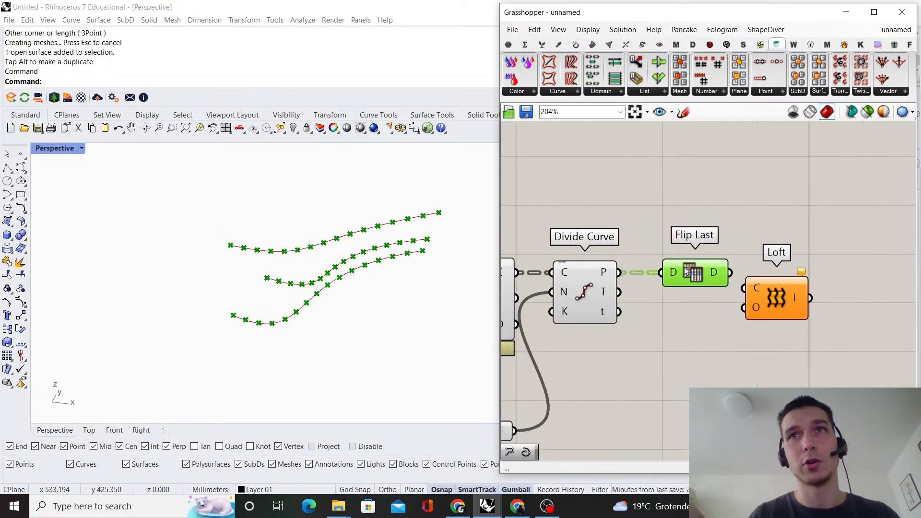
Inspect the data tree of Flip Last's D output and move the Loft component aside
{"action": "left_click", "coordinate": [642, 262]}
{"action": "left_click", "coordinate": [603, 274]}
{"action": "left_click", "coordinate": [645, 235]}
{"action": "scroll", "coordinate": [655, 230], "scroll_direction": "down", "scroll_amount": 2}
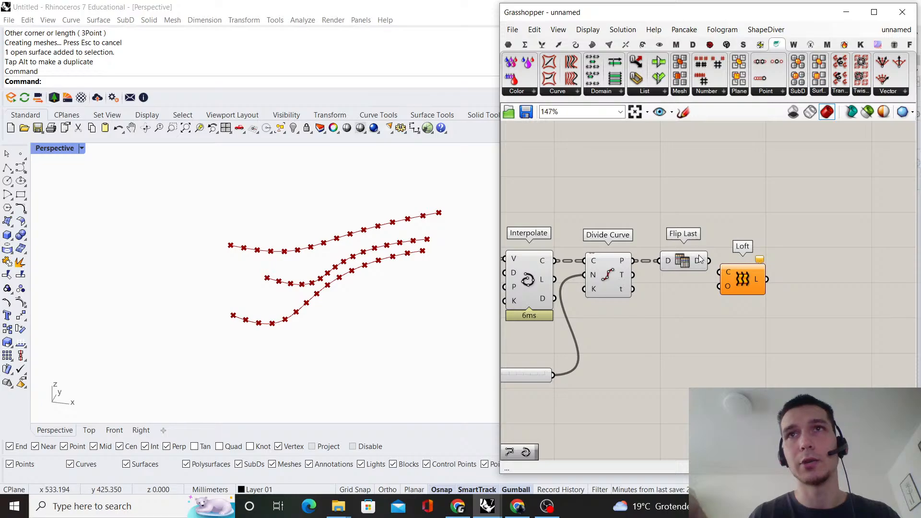
{"action": "right_click_drag", "start_coordinate": [739, 263], "coordinate": [601, 318]}
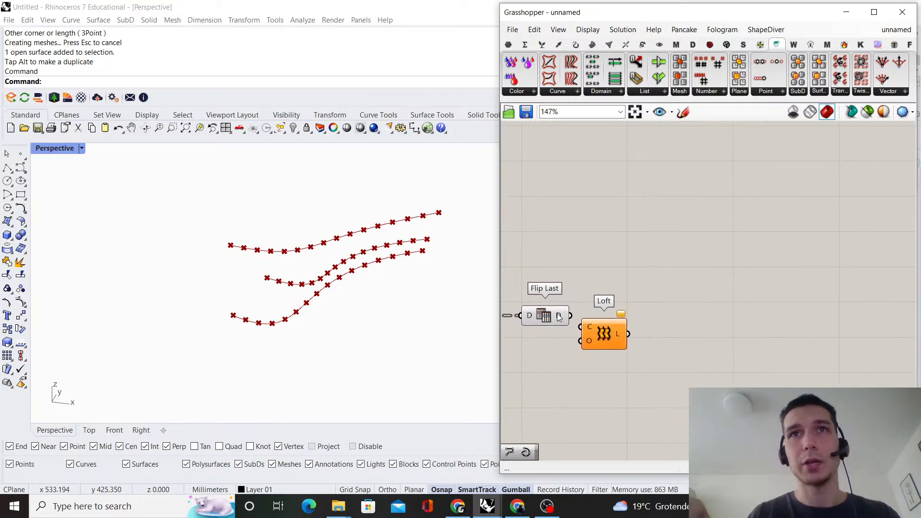
{"action": "mouse_move", "coordinate": [560, 315]}
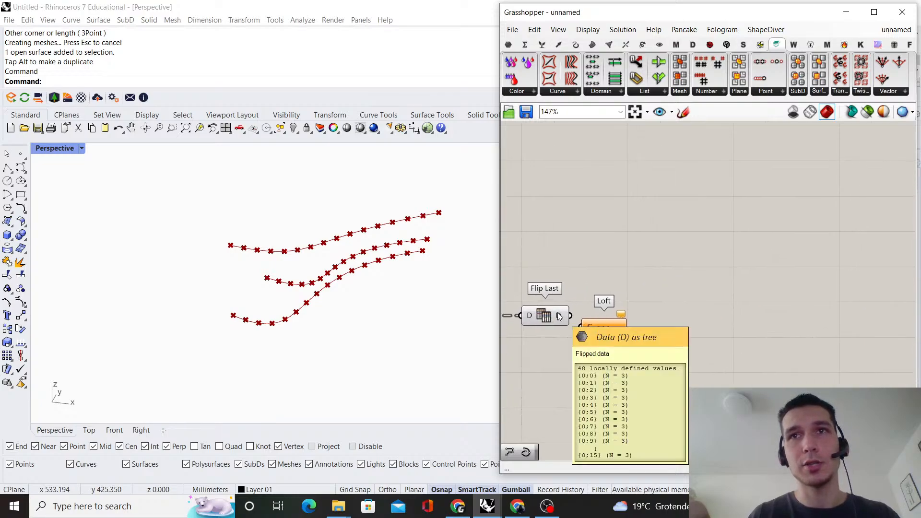
{"action": "left_click_drag", "start_coordinate": [605, 334], "coordinate": [778, 354]}
{"action": "right_click_drag", "start_coordinate": [442, 253], "coordinate": [456, 246]}
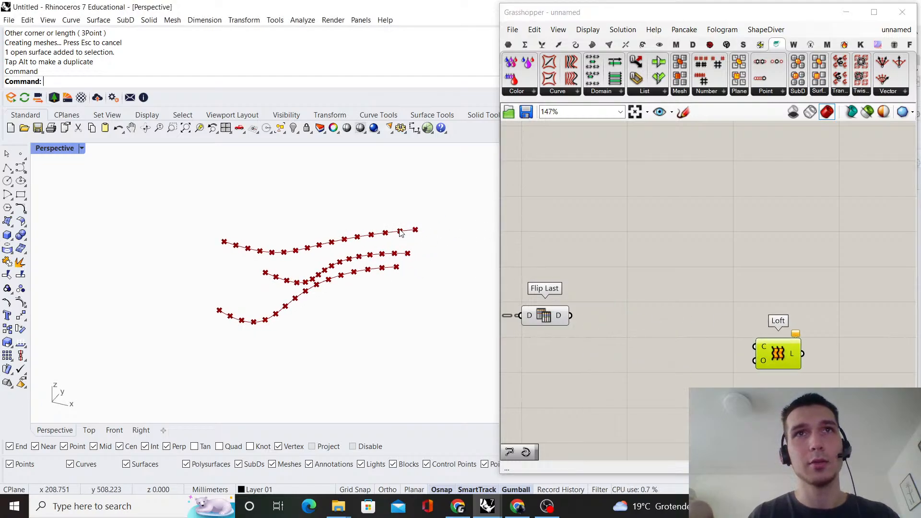
{"action": "mouse_move", "coordinate": [555, 317]}
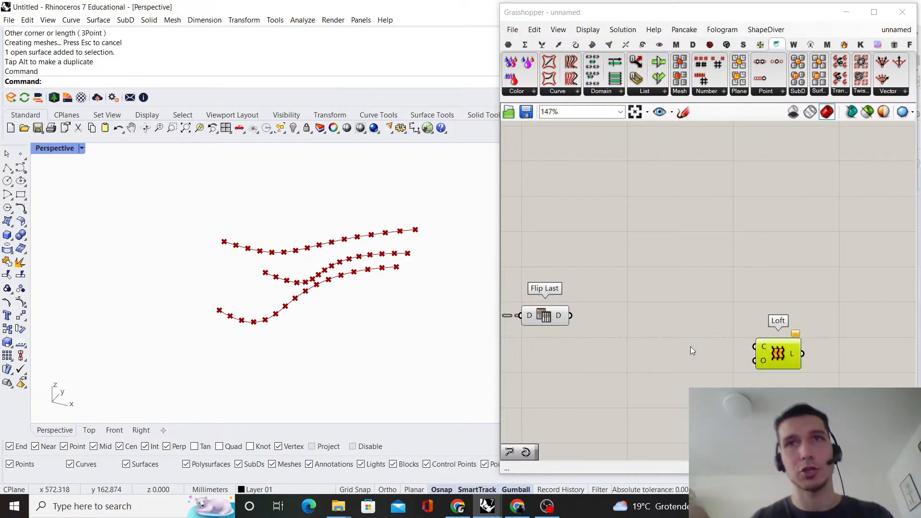
Add an Interpolate component after Flip Last and connect Flip Last's D output to its V input
{"action": "double_click", "coordinate": [690, 347]}
{"action": "type", "text": "int"}
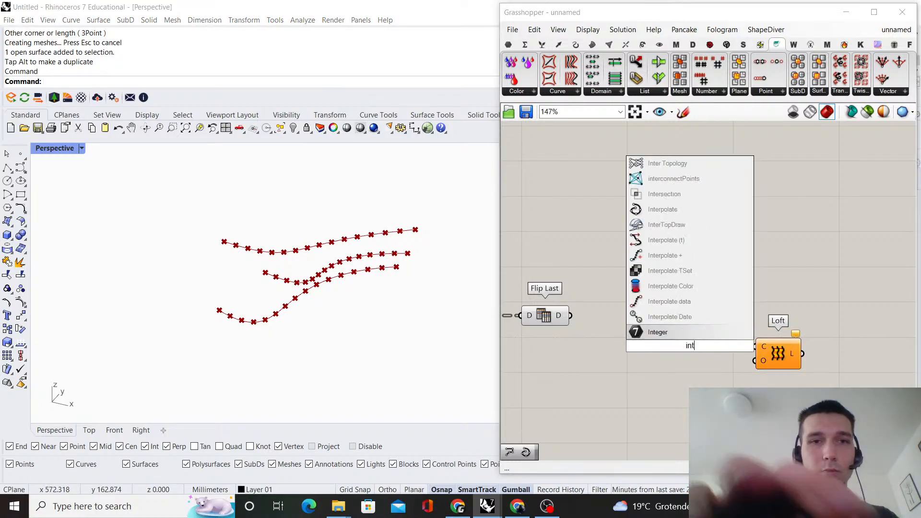
{"action": "type", "text": "erpolate"}
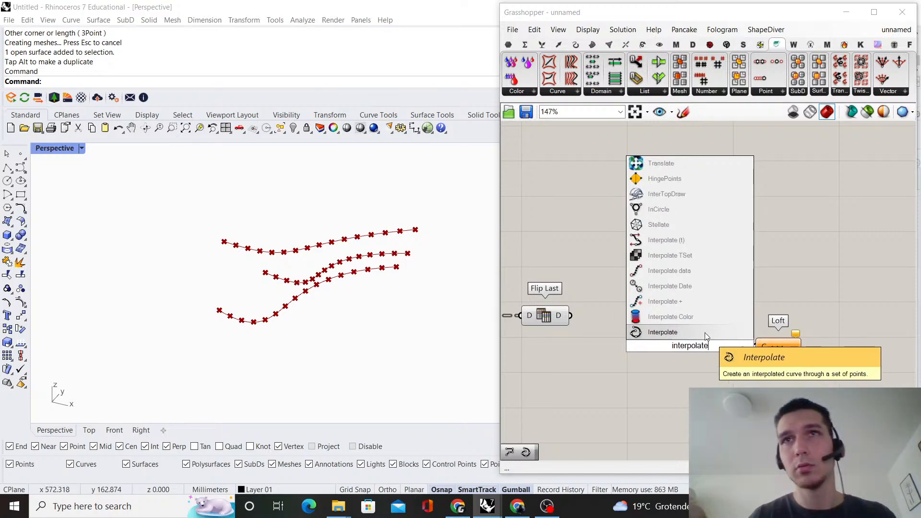
{"action": "left_click", "coordinate": [701, 330]}
{"action": "left_click_drag", "start_coordinate": [570, 316], "coordinate": [660, 318]}
{"action": "right_click_drag", "start_coordinate": [287, 327], "coordinate": [361, 226]}
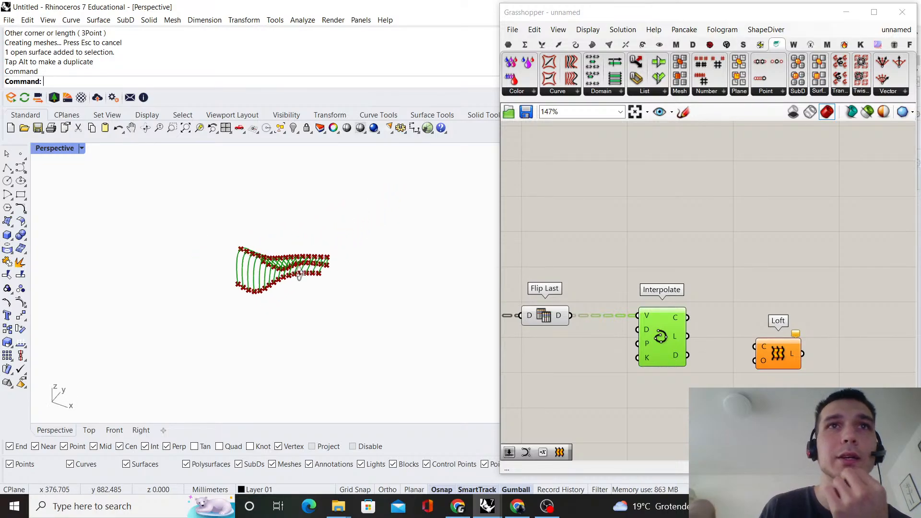
{"action": "right_click_drag", "start_coordinate": [300, 276], "coordinate": [296, 255]}
{"action": "left_click", "coordinate": [716, 246]}
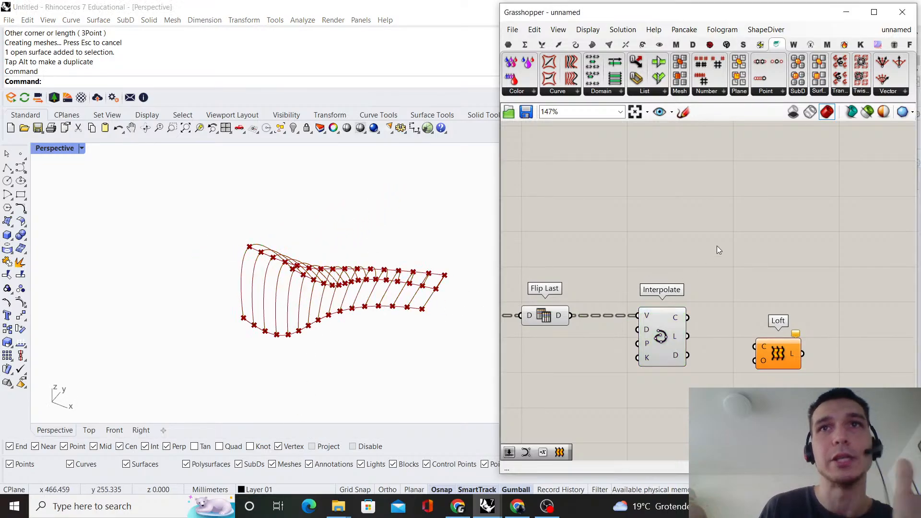
Turn off the preview of the first Interpolate, Divide Curve and Flip Last components
{"action": "right_click_drag", "start_coordinate": [579, 258], "coordinate": [723, 199]}
{"action": "scroll", "coordinate": [724, 324], "scroll_direction": "down", "scroll_amount": 2}
{"action": "left_click_drag", "start_coordinate": [723, 325], "coordinate": [545, 197]}
{"action": "right_click", "coordinate": [545, 200]}
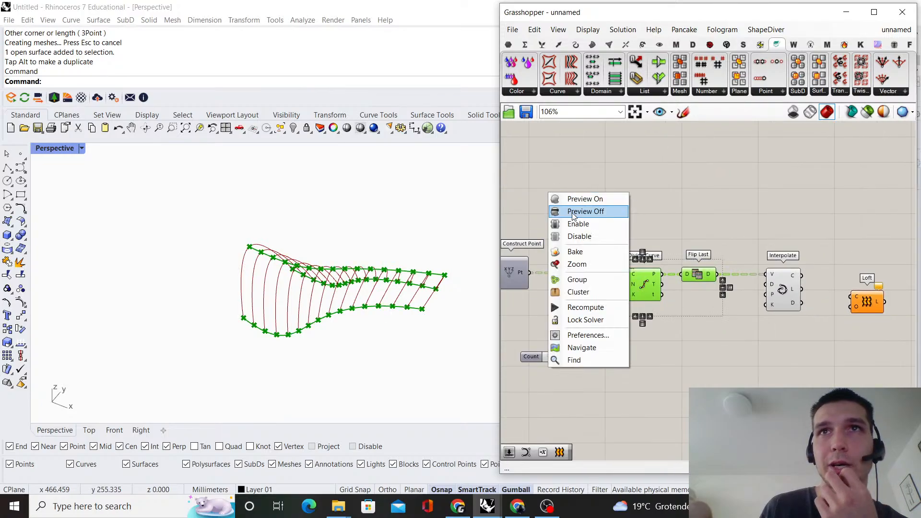
{"action": "key", "text": "Escape"}
{"action": "key", "text": "Delete"}
{"action": "scroll", "coordinate": [573, 240], "scroll_direction": "up", "scroll_amount": 3}
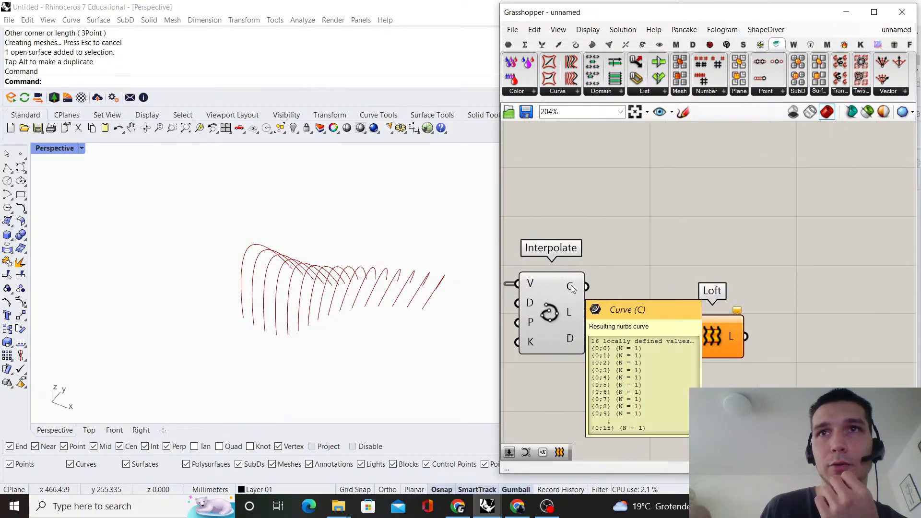
Add a Shift Paths component, connect the second Interpolate's C output to its D input, and move Loft aside
{"action": "double_click", "coordinate": [646, 254]}
{"action": "type", "text": "sh"}
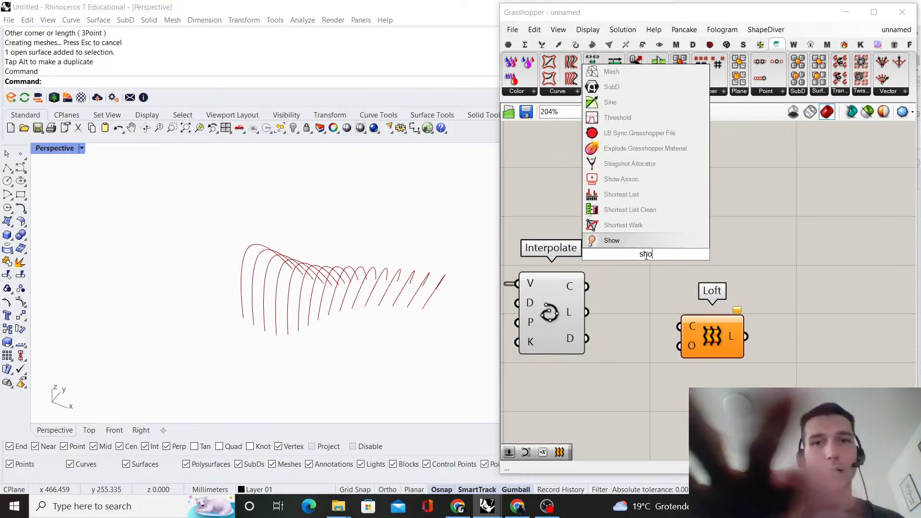
{"action": "type", "text": "ift paths"}
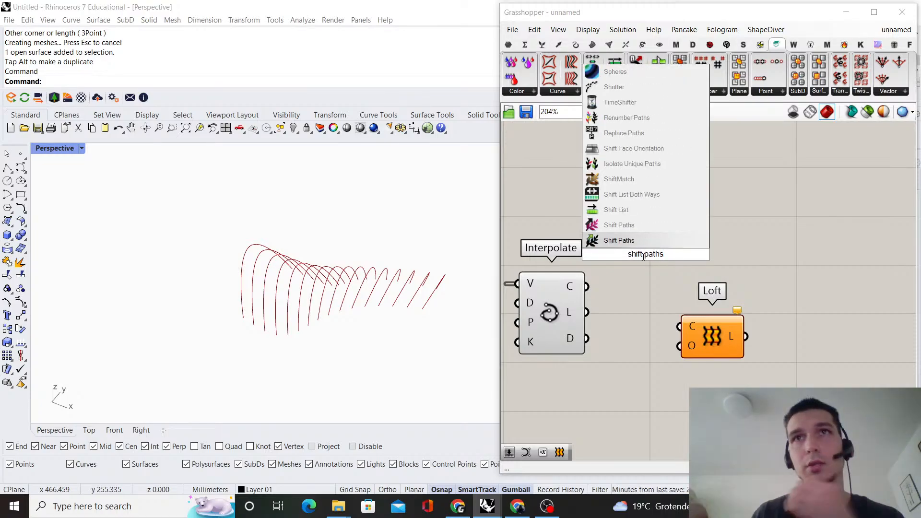
{"action": "left_click", "coordinate": [641, 240]}
{"action": "scroll", "coordinate": [585, 287], "scroll_direction": "up", "scroll_amount": 1}
{"action": "left_click_drag", "start_coordinate": [587, 287], "coordinate": [689, 304]}
{"action": "right_click_drag", "start_coordinate": [716, 218], "coordinate": [574, 159]}
{"action": "left_click_drag", "start_coordinate": [593, 281], "coordinate": [772, 320]}
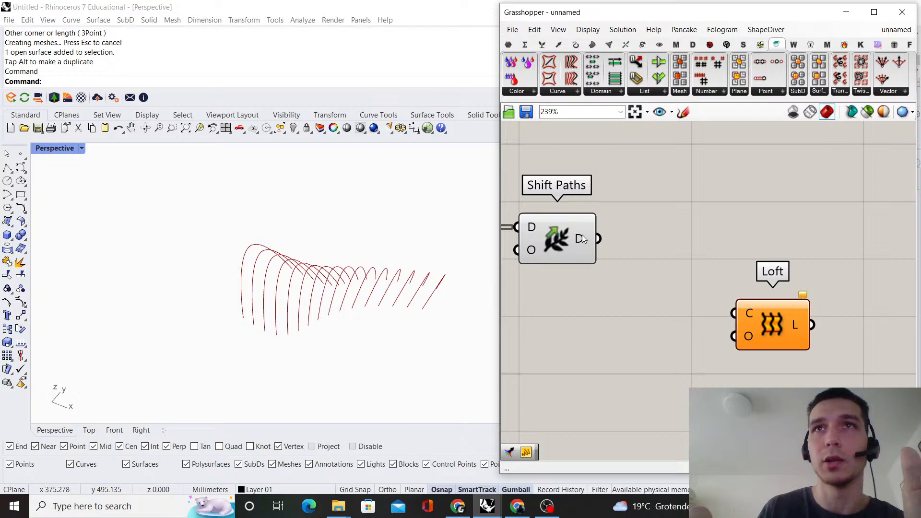
Turn off the second Interpolate component's preview and move it slightly away from Shift Paths
{"action": "scroll", "coordinate": [802, 217], "scroll_direction": "down", "scroll_amount": 3}
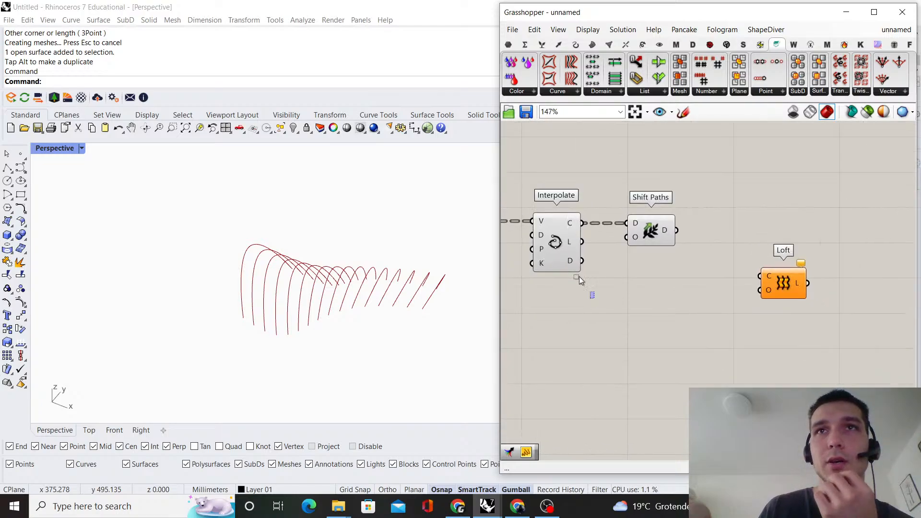
{"action": "left_click_drag", "start_coordinate": [580, 276], "coordinate": [542, 156]}
{"action": "middle_click", "coordinate": [542, 156]}
{"action": "left_click", "coordinate": [549, 174]}
{"action": "right_click_drag", "start_coordinate": [584, 167], "coordinate": [710, 175]}
{"action": "scroll", "coordinate": [710, 197], "scroll_direction": "up", "scroll_amount": 2}
{"action": "left_click", "coordinate": [709, 197]}
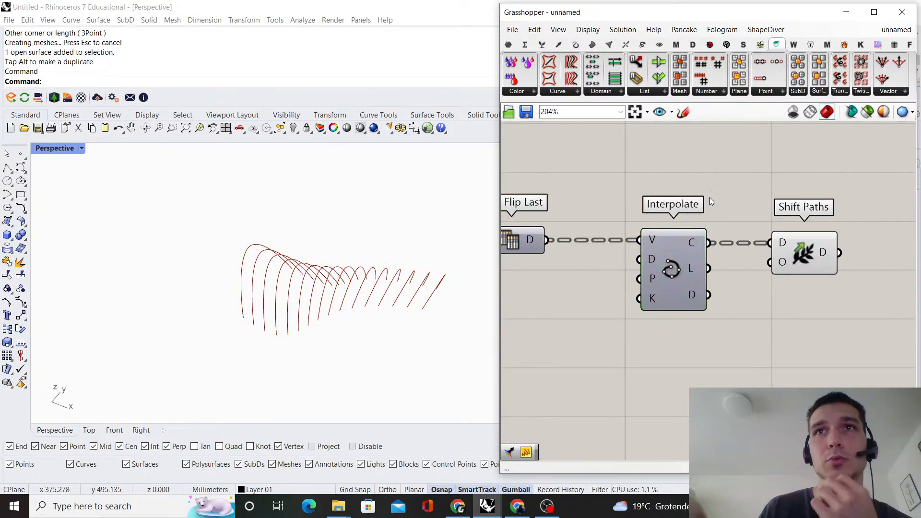
{"action": "left_click_drag", "start_coordinate": [692, 262], "coordinate": [677, 262]}
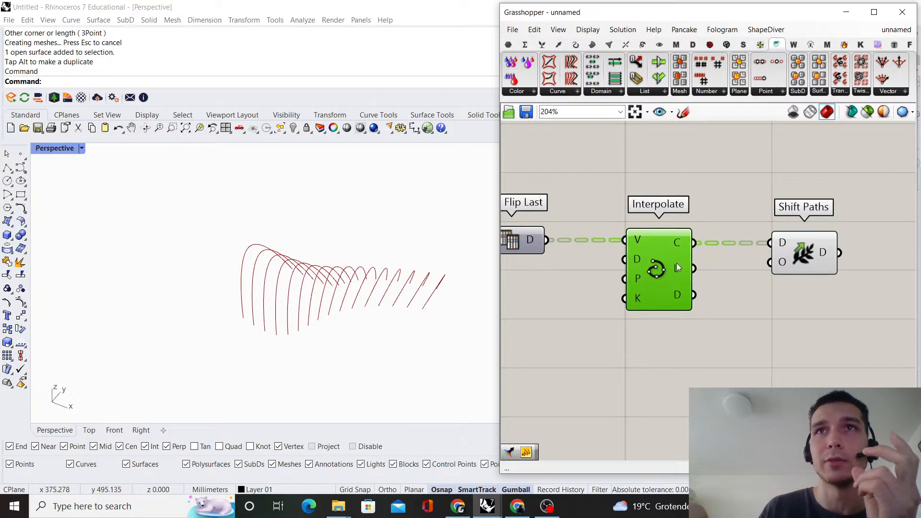
{"action": "left_click", "coordinate": [755, 177]}
{"action": "right_click_drag", "start_coordinate": [755, 177], "coordinate": [692, 183]}
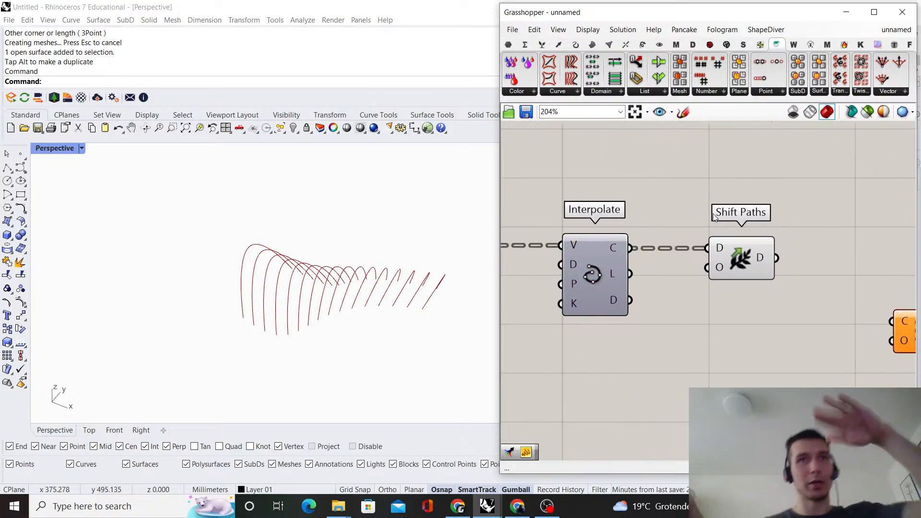
Connect Shift Paths' D output to Loft's C input and place Loft beside Shift Paths
{"action": "scroll", "coordinate": [741, 257], "scroll_direction": "up", "scroll_amount": 2}
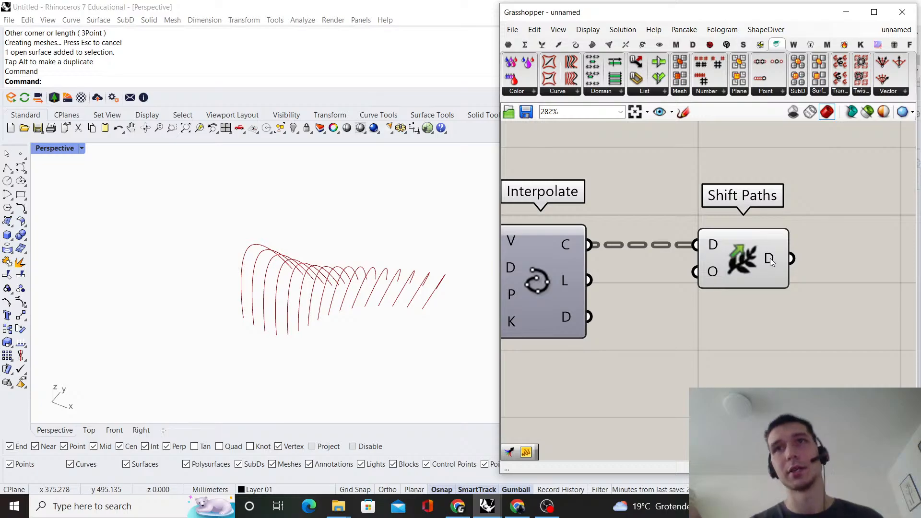
{"action": "right_click_drag", "start_coordinate": [770, 257], "coordinate": [615, 258]}
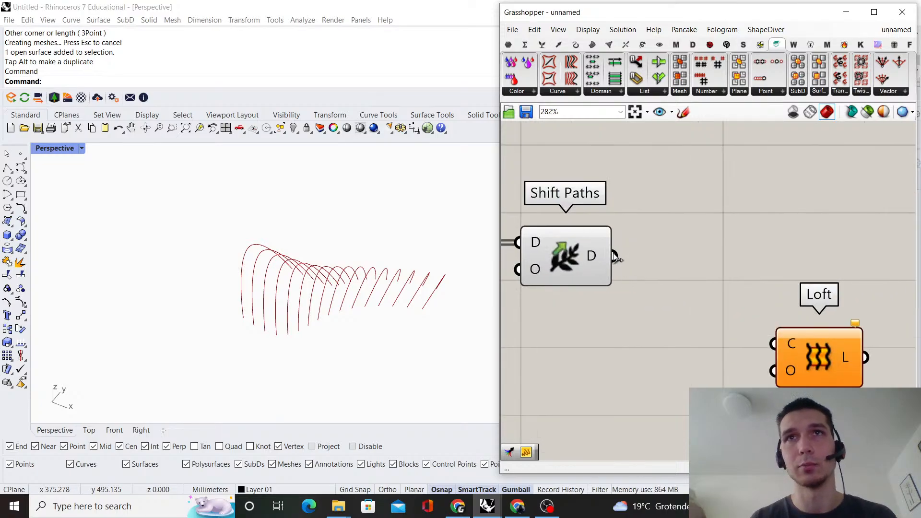
{"action": "left_click_drag", "start_coordinate": [615, 256], "coordinate": [762, 267]}
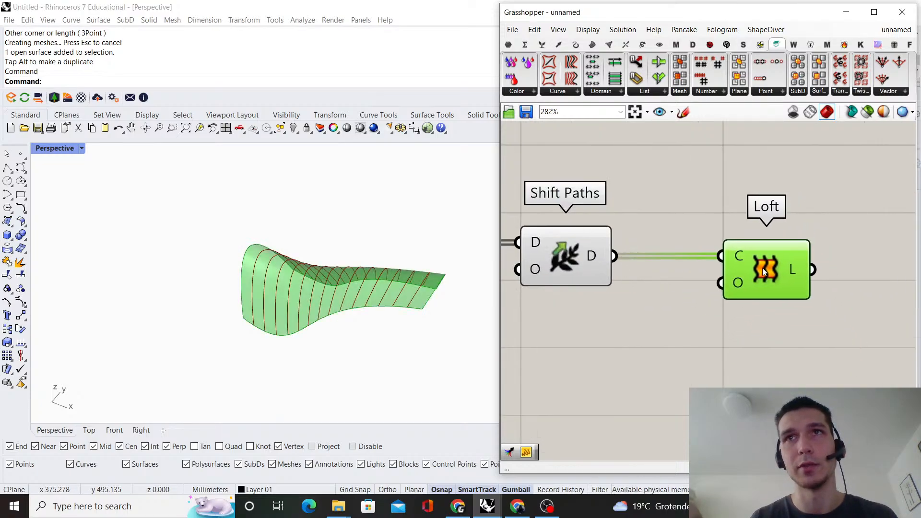
Turn off the Shift Paths preview and view the lofted surface from another angle
{"action": "left_click_drag", "start_coordinate": [660, 338], "coordinate": [542, 199]}
{"action": "right_click", "coordinate": [629, 188]}
{"action": "left_click", "coordinate": [650, 206]}
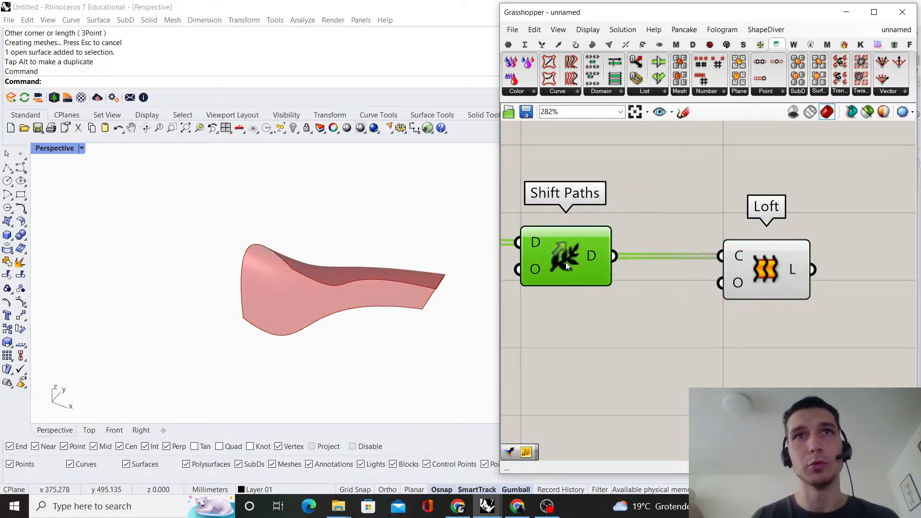
{"action": "right_click_drag", "start_coordinate": [307, 298], "coordinate": [314, 248]}
{"action": "left_click", "coordinate": [775, 255]}
{"action": "left_click", "coordinate": [681, 307]}
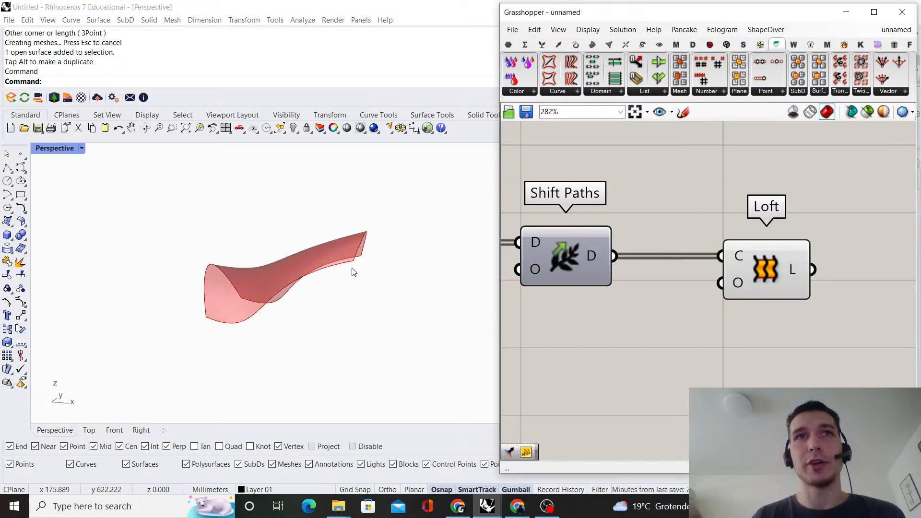
Lower the end handle of the first Graph Mapper's curve to the graph's bottom corner, orbit around the loft, and return it to the top corner
{"action": "right_click_drag", "start_coordinate": [353, 272], "coordinate": [288, 274]}
{"action": "scroll", "coordinate": [810, 268], "scroll_direction": "down", "scroll_amount": 6}
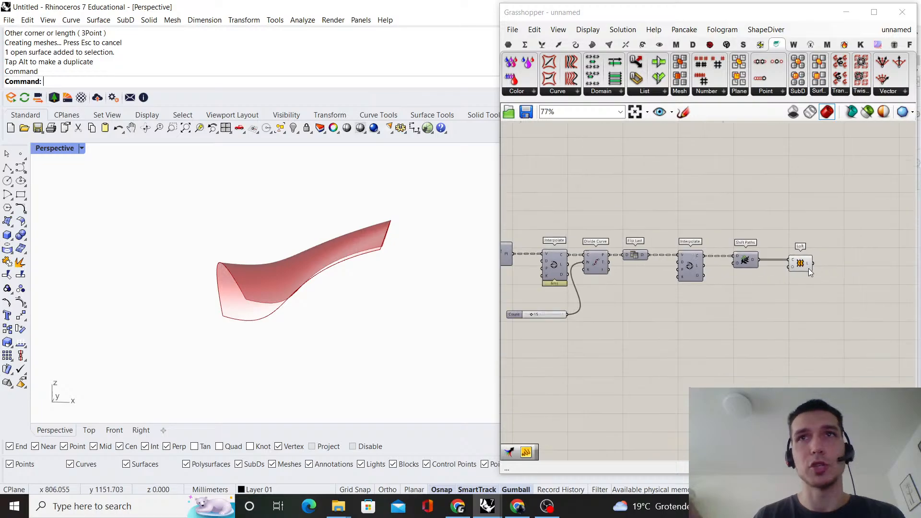
{"action": "scroll", "coordinate": [810, 269], "scroll_direction": "down", "scroll_amount": 6}
{"action": "right_click_drag", "start_coordinate": [672, 276], "coordinate": [691, 208]}
{"action": "scroll", "coordinate": [658, 242], "scroll_direction": "up", "scroll_amount": 6}
{"action": "scroll", "coordinate": [691, 208], "scroll_direction": "up", "scroll_amount": 3}
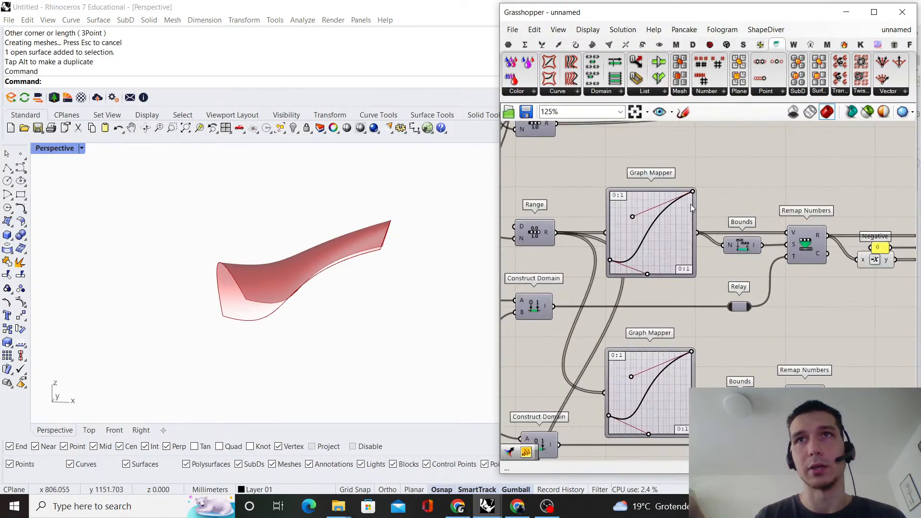
{"action": "scroll", "coordinate": [691, 207], "scroll_direction": "up", "scroll_amount": 1}
{"action": "left_click_drag", "start_coordinate": [693, 191], "coordinate": [693, 286]}
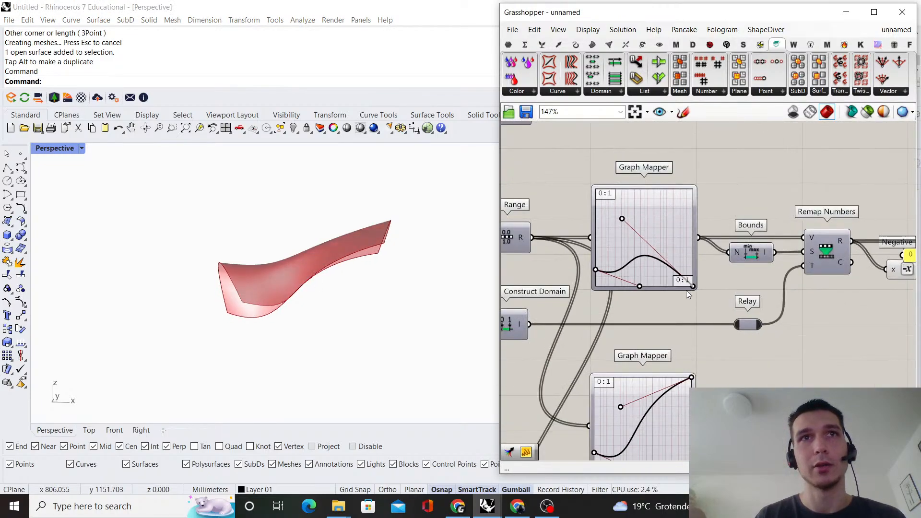
{"action": "right_click_drag", "start_coordinate": [267, 268], "coordinate": [370, 343]}
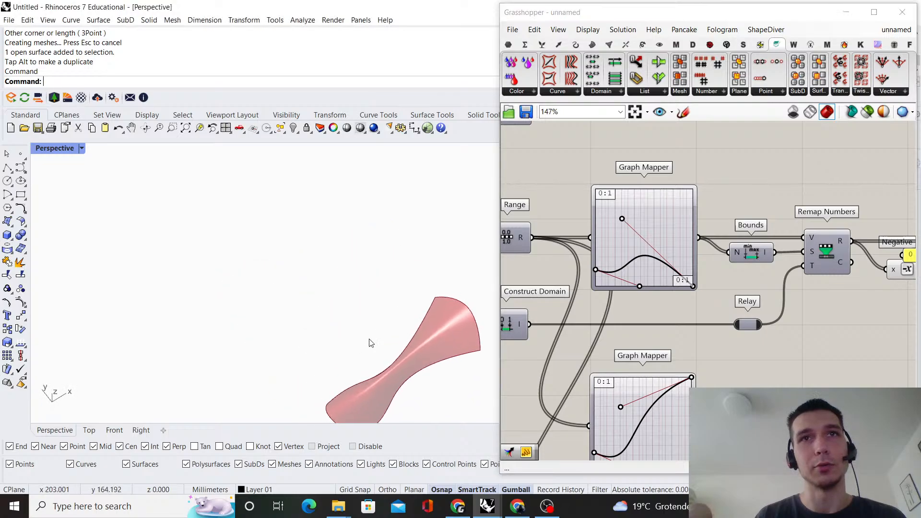
{"action": "left_click_drag", "start_coordinate": [692, 287], "coordinate": [693, 191]}
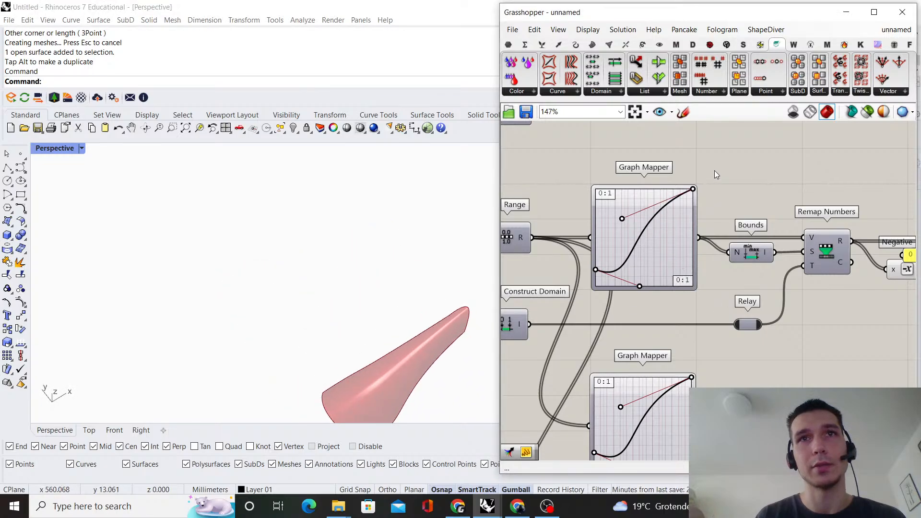
Lower the end handle of the middle Graph Mapper's curve partway, check the lofted shape, and return it to the graph's top corner
{"action": "scroll", "coordinate": [549, 269], "scroll_direction": "down", "scroll_amount": 1}
{"action": "scroll", "coordinate": [634, 185], "scroll_direction": "up", "scroll_amount": 2}
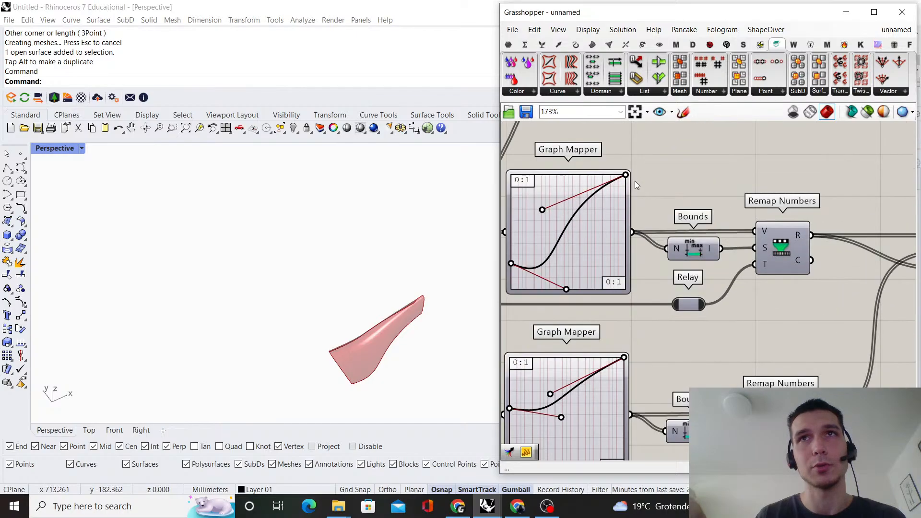
{"action": "left_click_drag", "start_coordinate": [626, 175], "coordinate": [622, 246]}
{"action": "right_click_drag", "start_coordinate": [346, 292], "coordinate": [372, 262]}
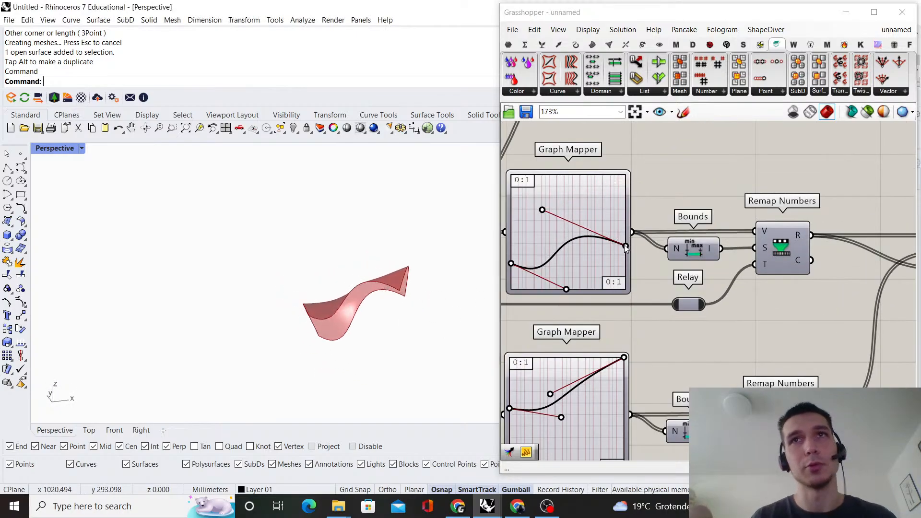
{"action": "left_click_drag", "start_coordinate": [626, 246], "coordinate": [645, 148]}
{"action": "right_click_drag", "start_coordinate": [349, 359], "coordinate": [274, 261]}
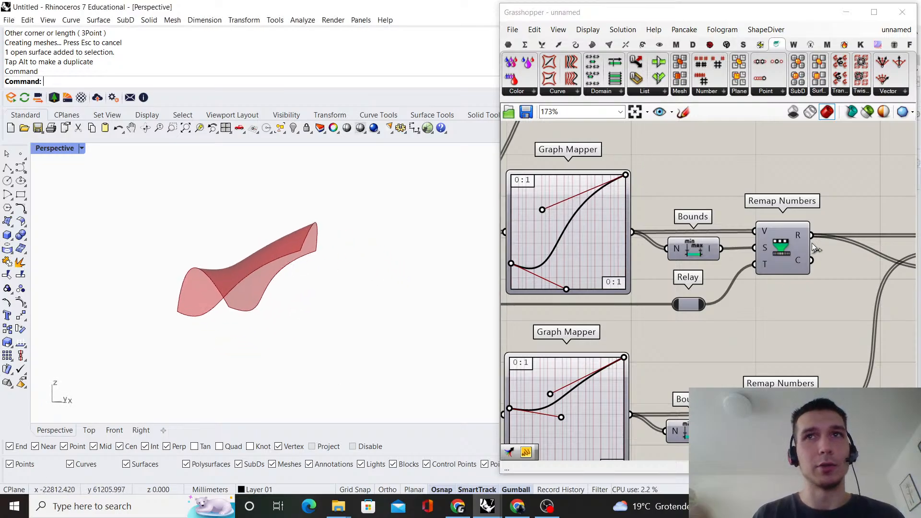
{"action": "scroll", "coordinate": [817, 249], "scroll_direction": "down", "scroll_amount": 10}
{"action": "right_click_drag", "start_coordinate": [831, 258], "coordinate": [678, 311]}
{"action": "scroll", "coordinate": [744, 279], "scroll_direction": "up", "scroll_amount": 10}
{"action": "left_click", "coordinate": [648, 288]}
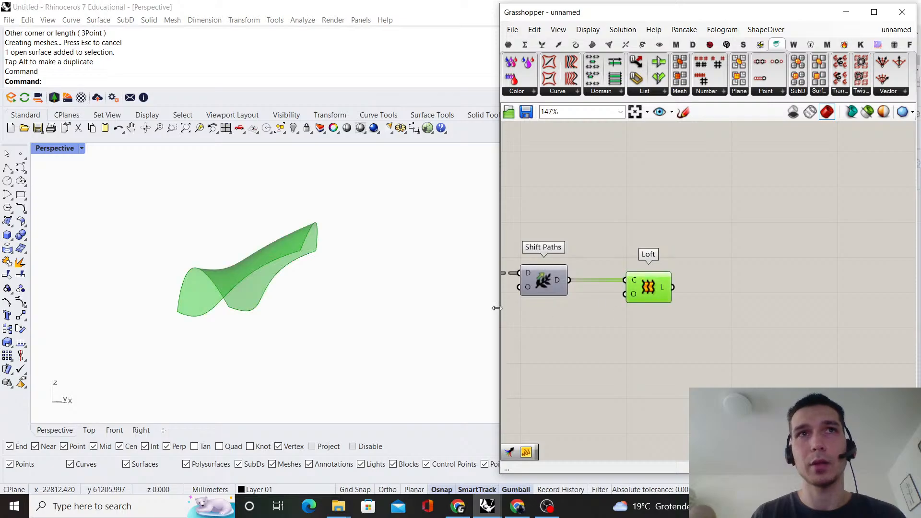
{"action": "left_click", "coordinate": [871, 274]}
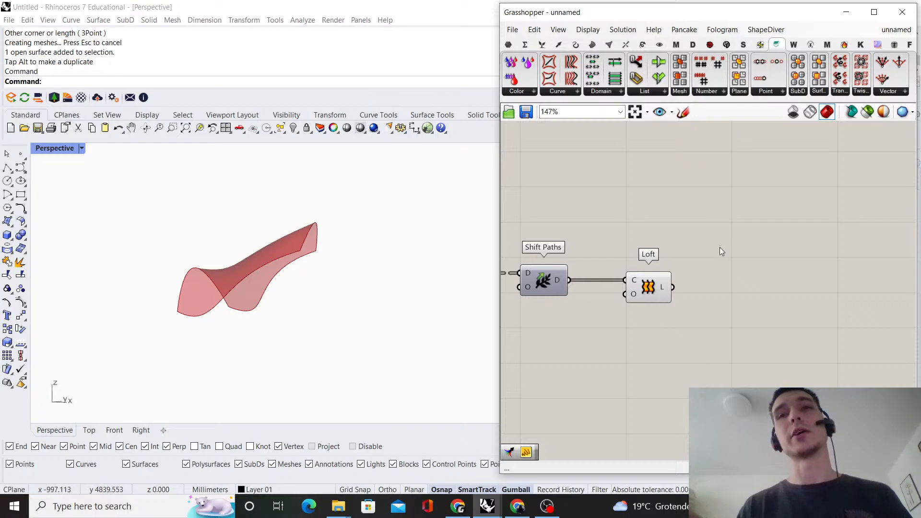
{"action": "scroll", "coordinate": [667, 295], "scroll_direction": "down", "scroll_amount": 2}
{"action": "scroll", "coordinate": [664, 293], "scroll_direction": "up", "scroll_amount": 3}
{"action": "left_click", "coordinate": [661, 289]}
{"action": "left_click", "coordinate": [712, 257]}
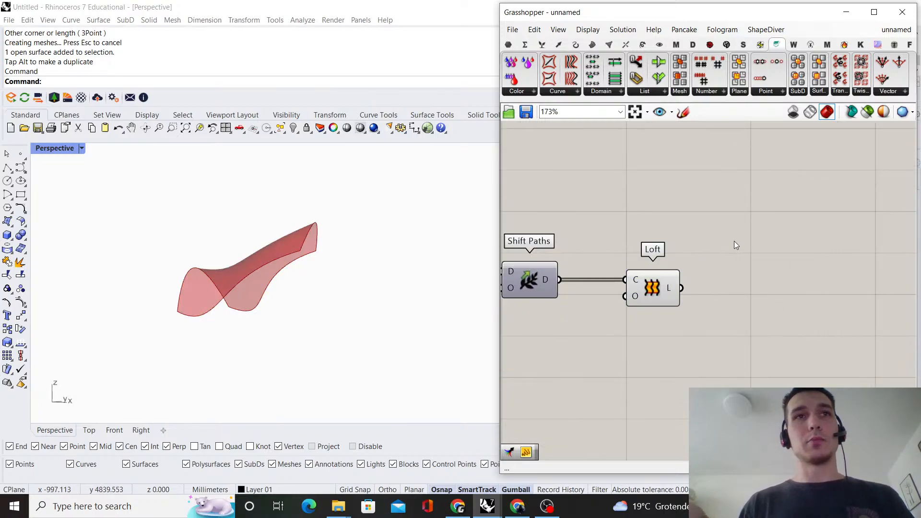
{"action": "scroll", "coordinate": [742, 302], "scroll_direction": "down", "scroll_amount": 1}
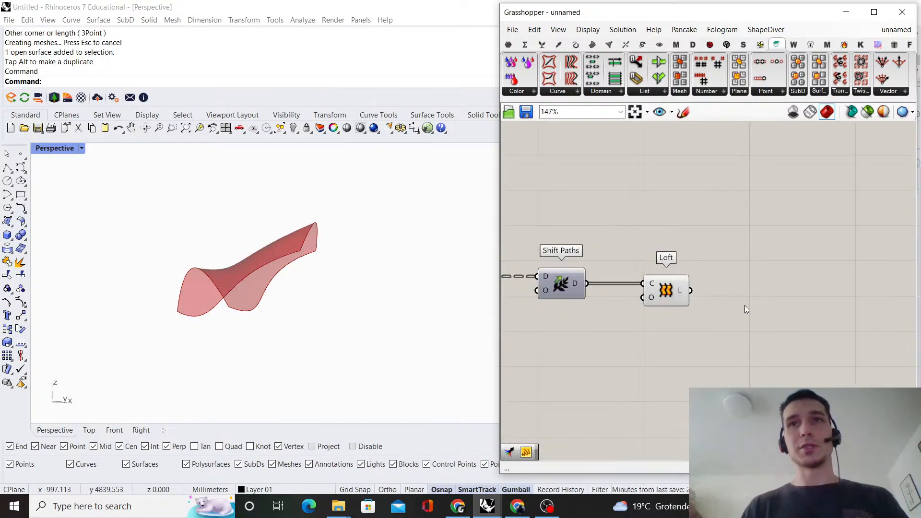
{"action": "right_click_drag", "start_coordinate": [682, 304], "coordinate": [641, 318]}
{"action": "scroll", "coordinate": [641, 318], "scroll_direction": "up", "scroll_amount": 1}
{"action": "scroll", "coordinate": [641, 317], "scroll_direction": "up", "scroll_amount": 2}
{"action": "left_click", "coordinate": [627, 296]}
{"action": "left_click", "coordinate": [698, 267]}
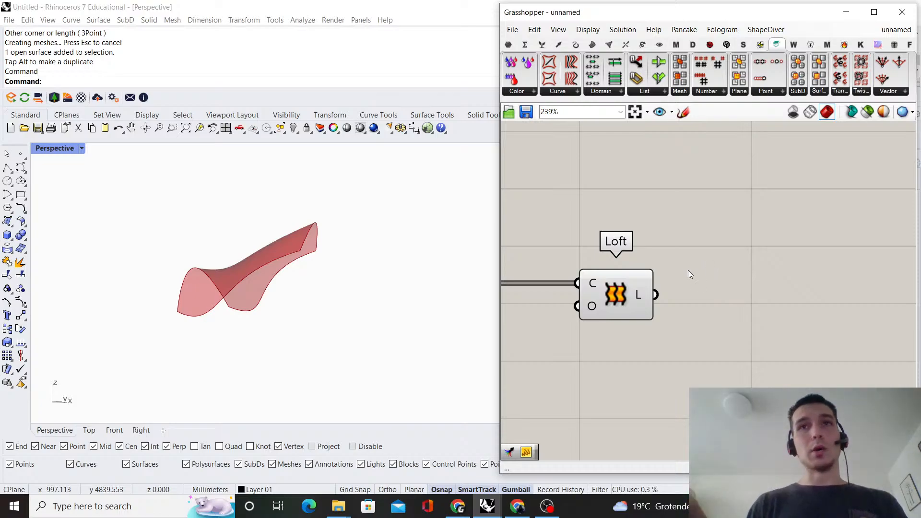
{"action": "left_click", "coordinate": [627, 281]}
{"action": "left_click", "coordinate": [731, 214]}
{"action": "scroll", "coordinate": [730, 214], "scroll_direction": "down", "scroll_amount": 3}
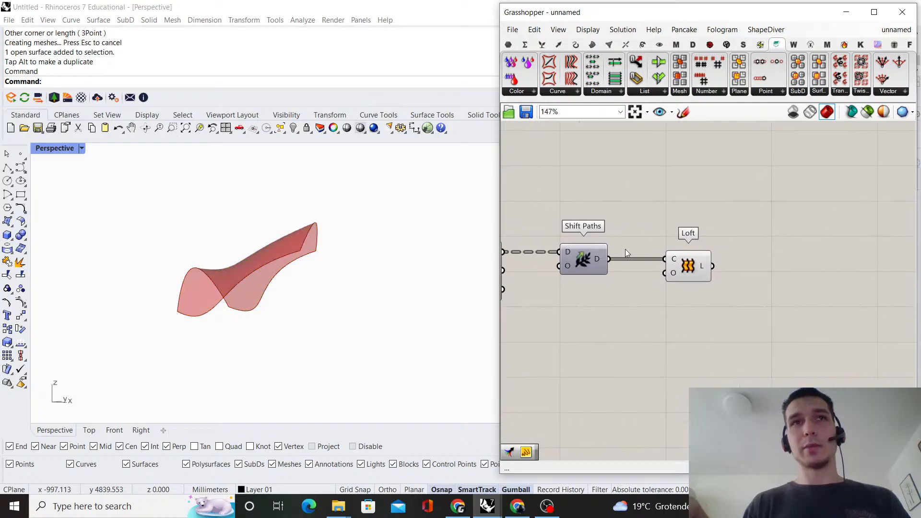
{"action": "scroll", "coordinate": [594, 263], "scroll_direction": "down", "scroll_amount": 1}
{"action": "right_click_drag", "start_coordinate": [714, 257], "coordinate": [661, 224]}
{"action": "scroll", "coordinate": [750, 294], "scroll_direction": "up", "scroll_amount": 1}
{"action": "scroll", "coordinate": [683, 305], "scroll_direction": "down", "scroll_amount": 1}
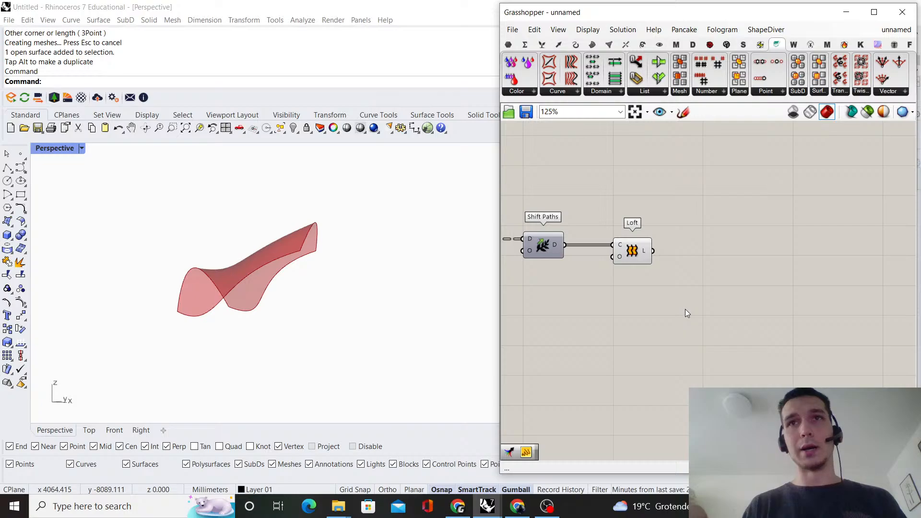
{"action": "scroll", "coordinate": [685, 309], "scroll_direction": "down", "scroll_amount": 5}
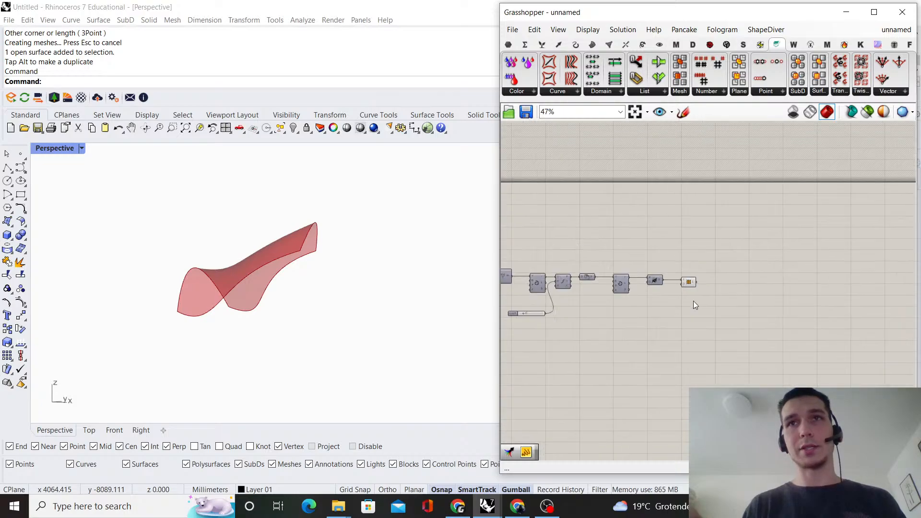
{"action": "scroll", "coordinate": [693, 300], "scroll_direction": "down", "scroll_amount": 2}
{"action": "right_click_drag", "start_coordinate": [619, 300], "coordinate": [778, 269]}
{"action": "scroll", "coordinate": [773, 273], "scroll_direction": "down", "scroll_amount": 4}
{"action": "right_click_drag", "start_coordinate": [663, 253], "coordinate": [697, 254]}
{"action": "scroll", "coordinate": [697, 254], "scroll_direction": "up", "scroll_amount": 10}
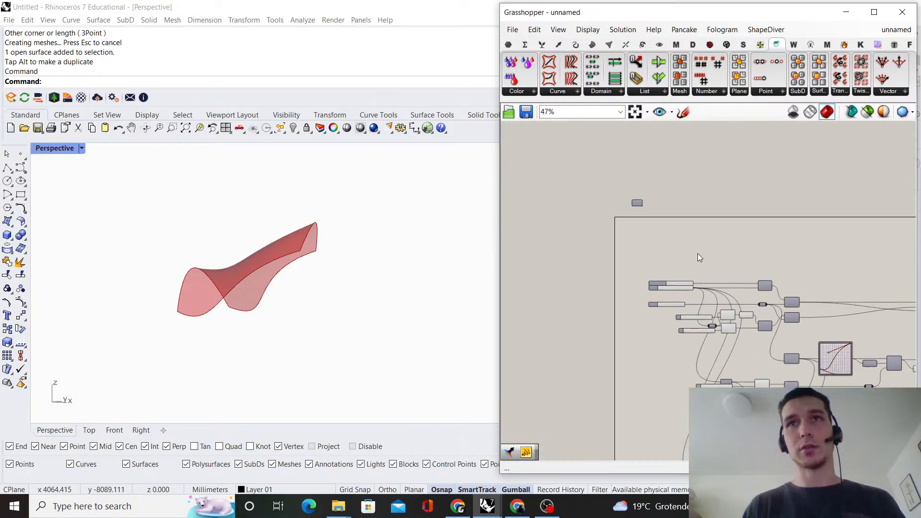
{"action": "double_click", "coordinate": [783, 245]}
{"action": "type", "text": "number"}
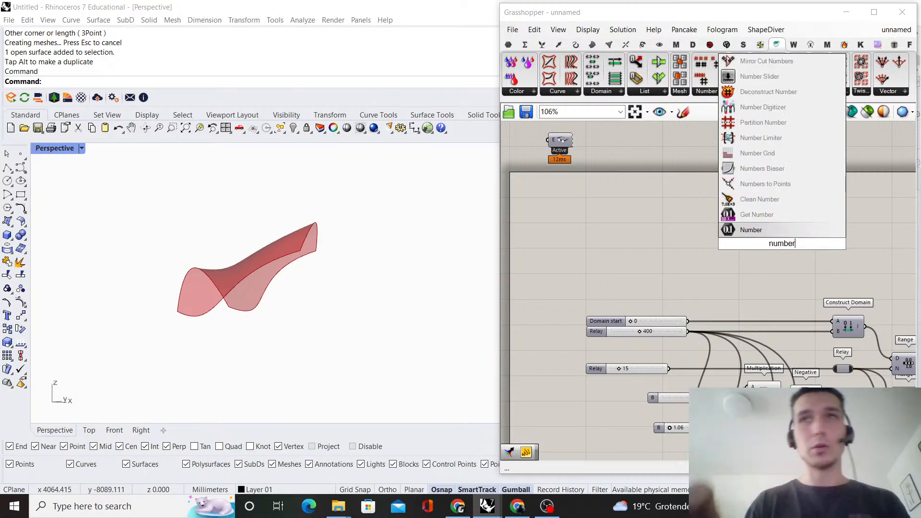
{"action": "scroll", "coordinate": [833, 337], "scroll_direction": "down", "scroll_amount": 5}
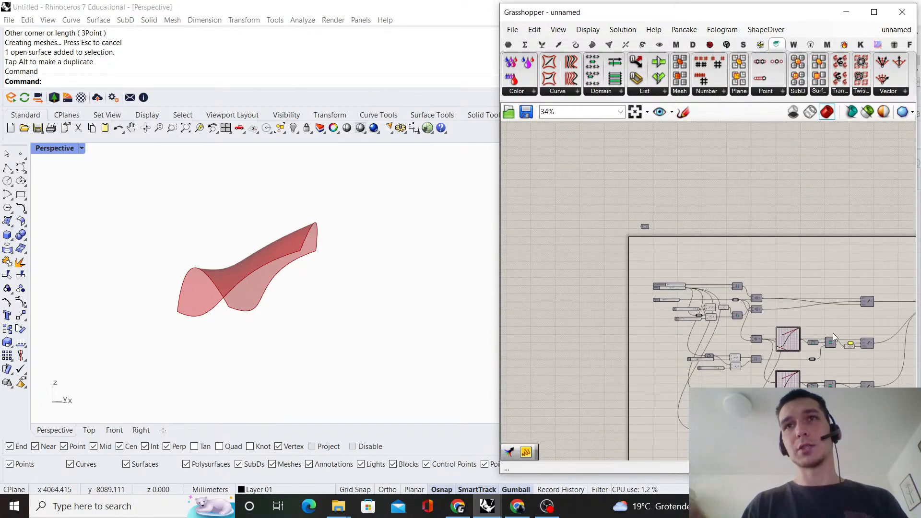
{"action": "right_click_drag", "start_coordinate": [833, 334], "coordinate": [652, 299]}
{"action": "scroll", "coordinate": [579, 247], "scroll_direction": "down", "scroll_amount": 2}
{"action": "right_click_drag", "start_coordinate": [578, 247], "coordinate": [585, 196]}
{"action": "scroll", "coordinate": [566, 241], "scroll_direction": "up", "scroll_amount": 4}
{"action": "scroll", "coordinate": [605, 218], "scroll_direction": "up", "scroll_amount": 5}
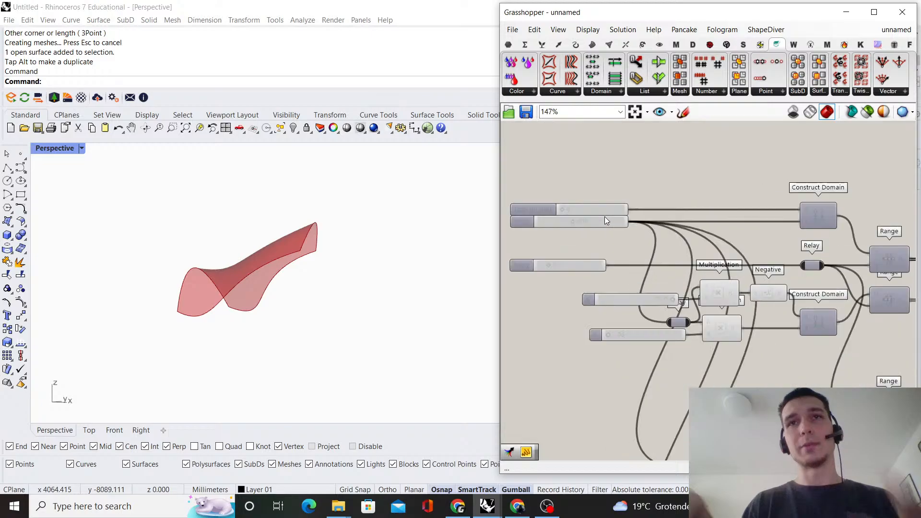
{"action": "scroll", "coordinate": [605, 217], "scroll_direction": "up", "scroll_amount": 1}
{"action": "scroll", "coordinate": [612, 215], "scroll_direction": "down", "scroll_amount": 9}
Add a number slider with a value of 50 to the canvas below the Shift Paths and Loft components
{"action": "right_click_drag", "start_coordinate": [753, 247], "coordinate": [600, 319]}
{"action": "scroll", "coordinate": [687, 320], "scroll_direction": "up", "scroll_amount": 5}
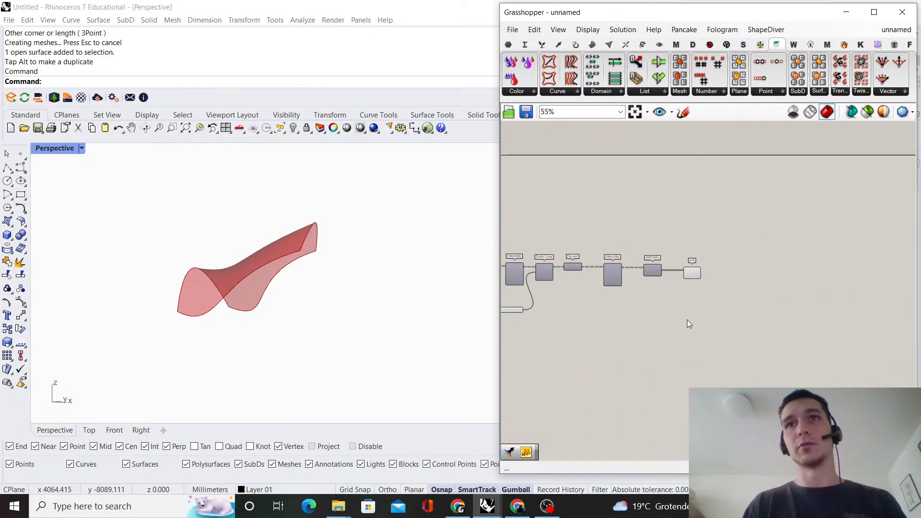
{"action": "scroll", "coordinate": [685, 319], "scroll_direction": "up", "scroll_amount": 3}
{"action": "double_click", "coordinate": [684, 319]}
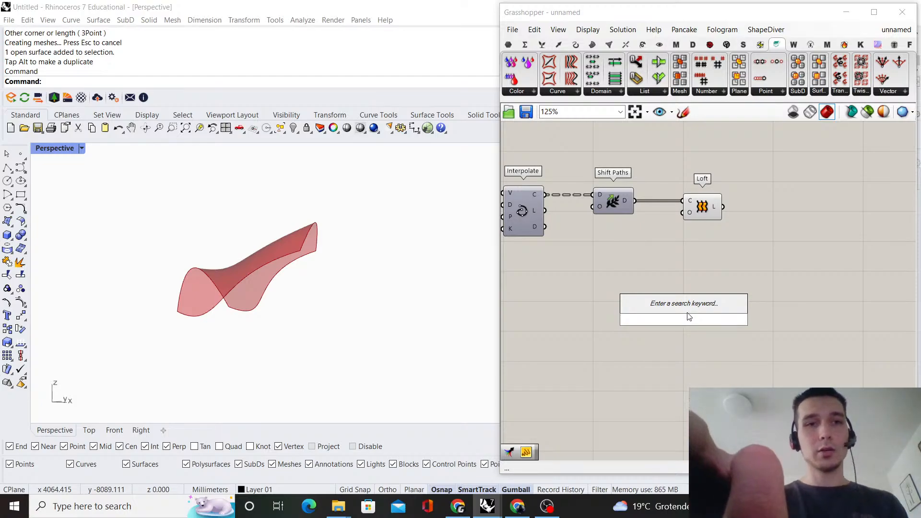
{"action": "type", "text": "number slider"}
{"action": "key", "text": "Return"}
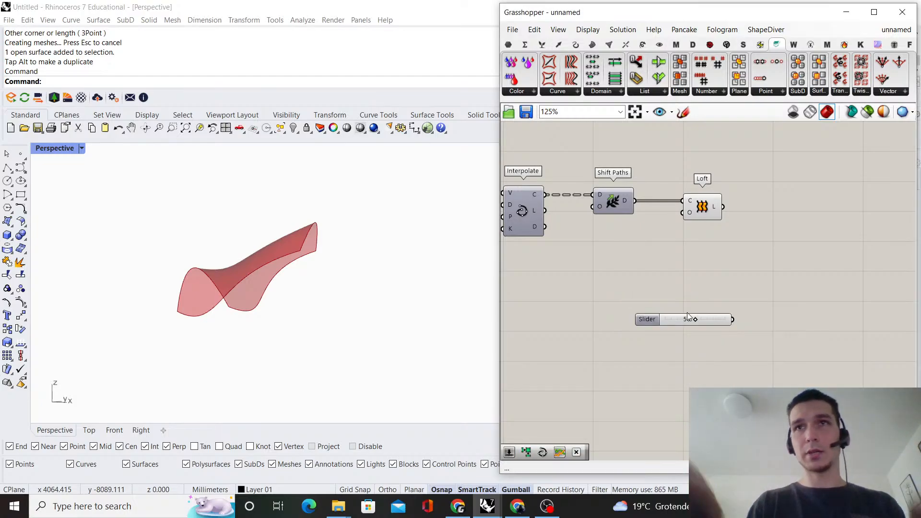
{"action": "left_click_drag", "start_coordinate": [716, 325], "coordinate": [672, 330]}
{"action": "left_click", "coordinate": [693, 310]}
{"action": "right_click_drag", "start_coordinate": [693, 311], "coordinate": [662, 324]}
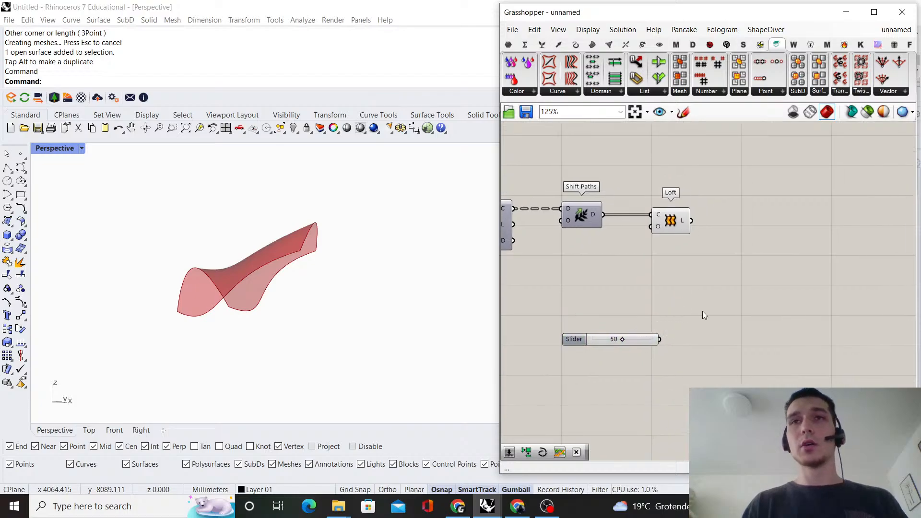
Add an Offset Surface component beside Loft, connecting Loft's L output to S and the 50 slider to D
{"action": "scroll", "coordinate": [712, 331], "scroll_direction": "up", "scroll_amount": 1}
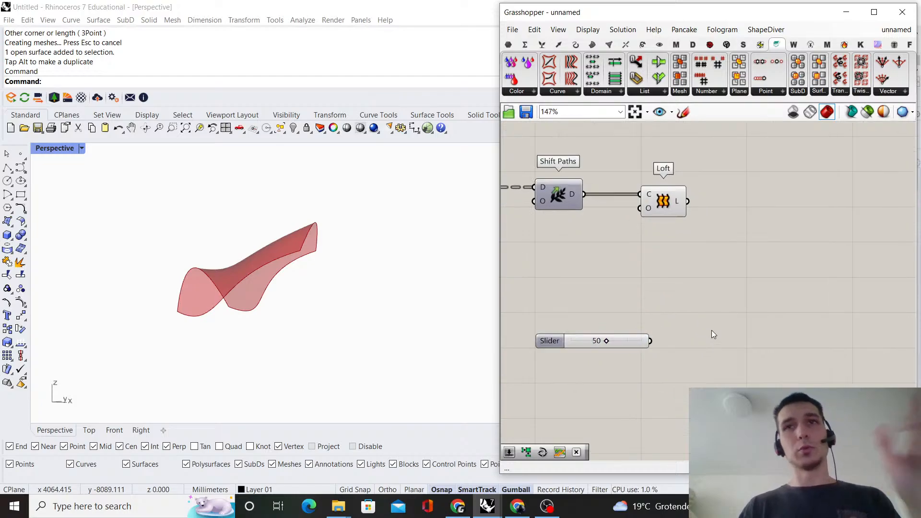
{"action": "double_click", "coordinate": [710, 301]}
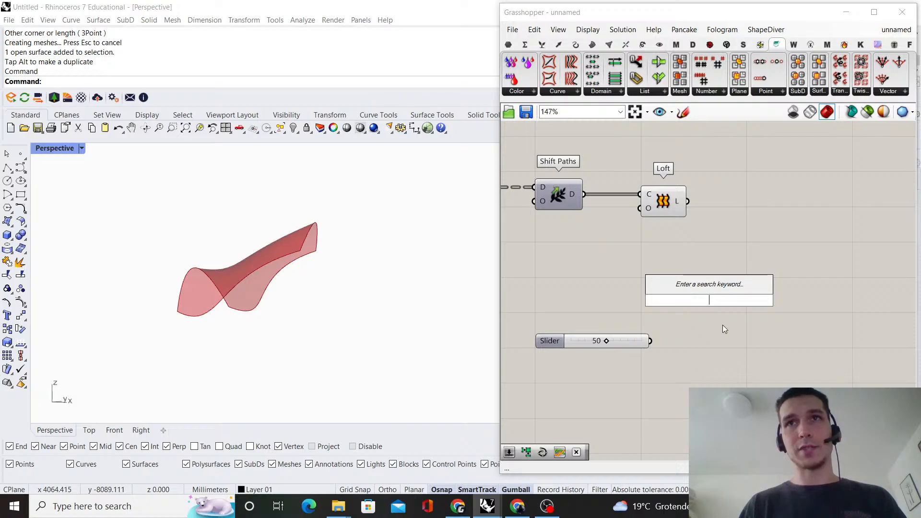
{"action": "type", "text": "offset"}
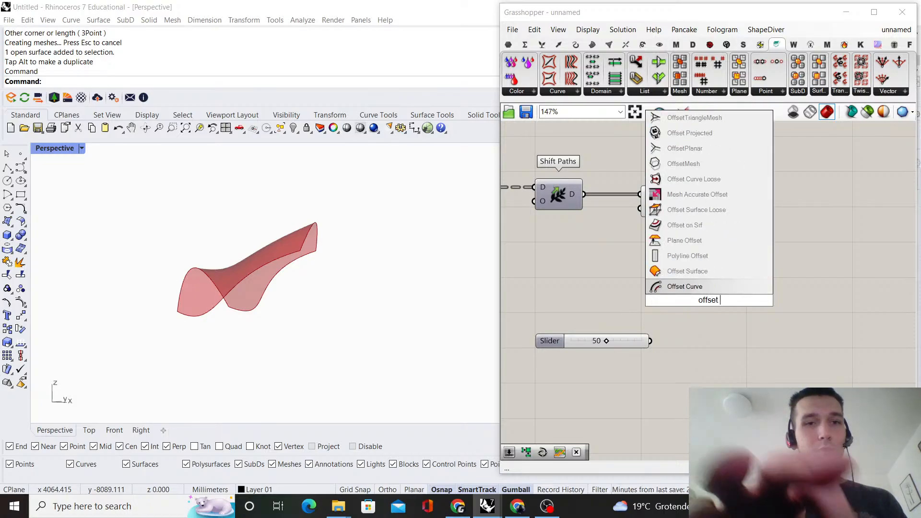
{"action": "type", "text": " surface"}
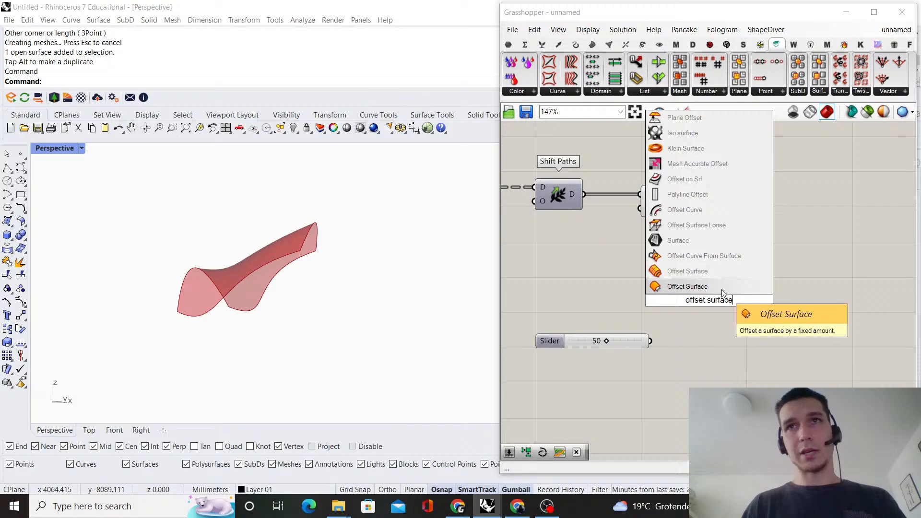
{"action": "left_click", "coordinate": [722, 291]}
{"action": "left_click_drag", "start_coordinate": [686, 201], "coordinate": [779, 226]}
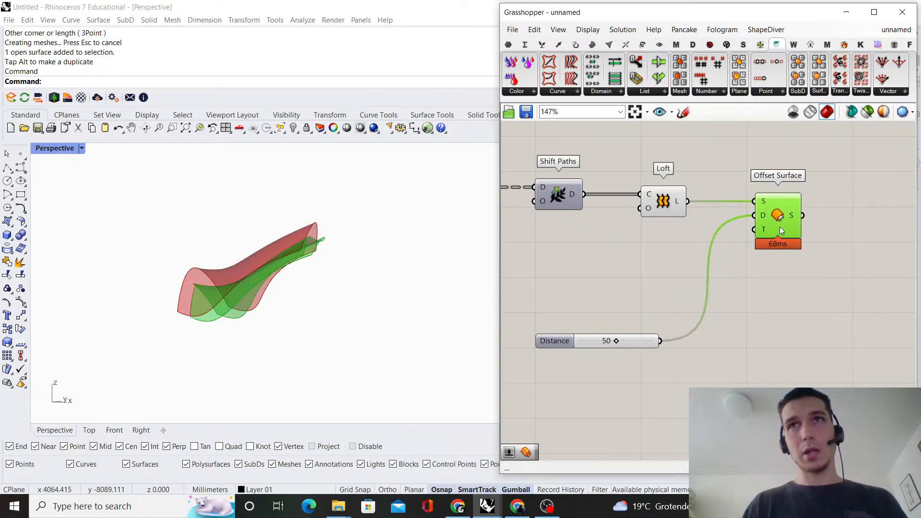
{"action": "left_click", "coordinate": [764, 281]}
{"action": "right_click_drag", "start_coordinate": [177, 299], "coordinate": [222, 293]}
Add a number slider of 5, connect it to Offset Surface's D input, and delete the unused slider of 50
{"action": "scroll", "coordinate": [641, 312], "scroll_direction": "up", "scroll_amount": 3}
{"action": "double_click", "coordinate": [641, 311]}
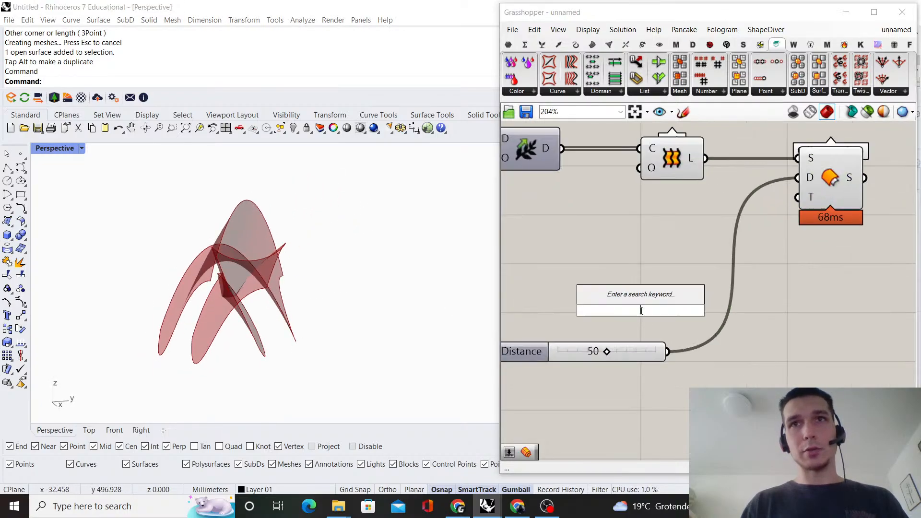
{"action": "type", "text": "5"}
{"action": "key", "text": "Return"}
{"action": "scroll", "coordinate": [692, 324], "scroll_direction": "down", "scroll_amount": 3}
{"action": "left_click_drag", "start_coordinate": [713, 313], "coordinate": [778, 218]}
{"action": "right_click_drag", "start_coordinate": [174, 354], "coordinate": [167, 323]}
{"action": "right_click_drag", "start_coordinate": [675, 320], "coordinate": [698, 298]}
{"action": "left_click", "coordinate": [686, 319]}
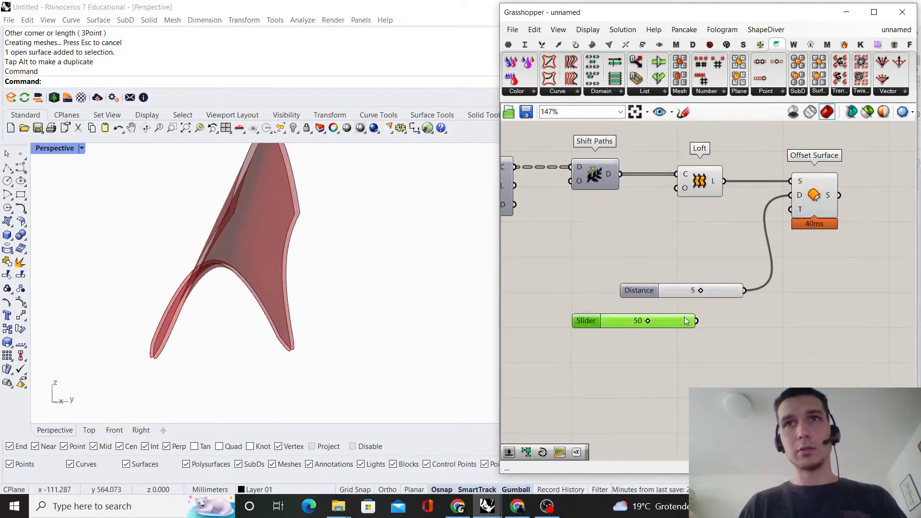
{"action": "key", "text": "Delete"}
Look over the definition from the domain and count sliders at its start to the offset distance slider at its end
{"action": "scroll", "coordinate": [696, 298], "scroll_direction": "down", "scroll_amount": 10}
{"action": "right_click_drag", "start_coordinate": [511, 245], "coordinate": [680, 180]}
{"action": "scroll", "coordinate": [681, 181], "scroll_direction": "up", "scroll_amount": 2}
{"action": "scroll", "coordinate": [673, 199], "scroll_direction": "up", "scroll_amount": 7}
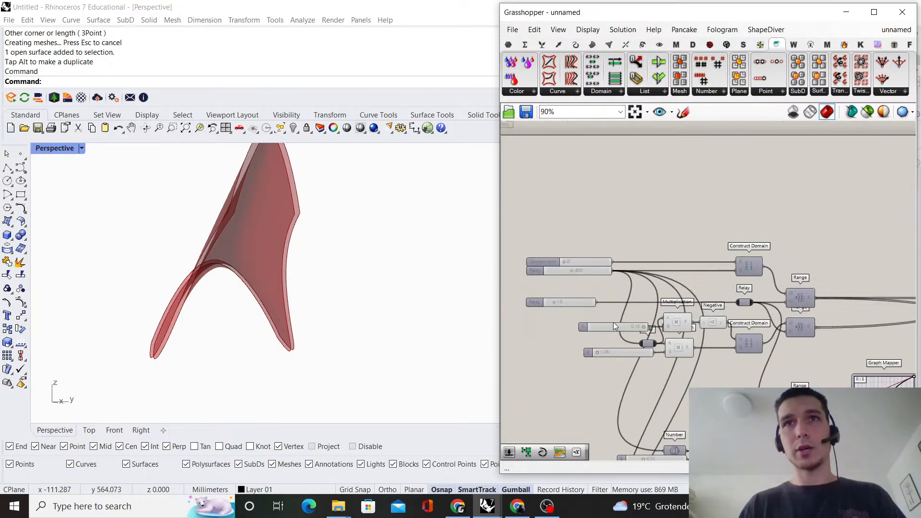
{"action": "scroll", "coordinate": [595, 273], "scroll_direction": "down", "scroll_amount": 7}
{"action": "right_click_drag", "start_coordinate": [909, 290], "coordinate": [722, 287]}
{"action": "scroll", "coordinate": [698, 299], "scroll_direction": "up", "scroll_amount": 7}
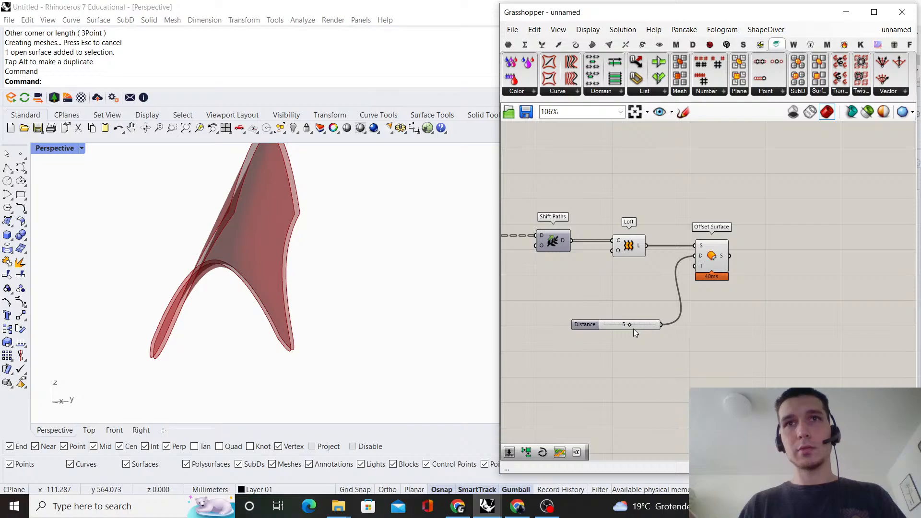
{"action": "scroll", "coordinate": [748, 293], "scroll_direction": "down", "scroll_amount": 7}
{"action": "right_click_drag", "start_coordinate": [578, 294], "coordinate": [743, 261]}
{"action": "scroll", "coordinate": [605, 240], "scroll_direction": "up", "scroll_amount": 6}
{"action": "scroll", "coordinate": [581, 223], "scroll_direction": "up", "scroll_amount": 6}
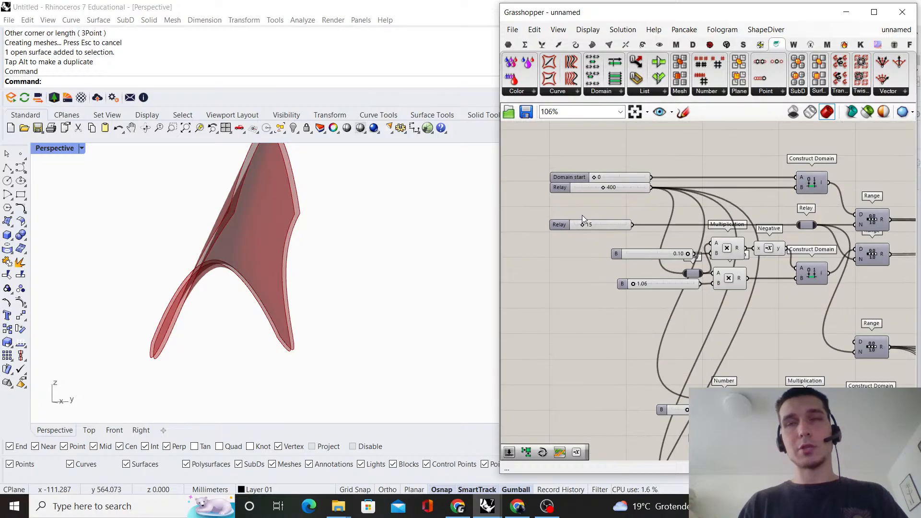
{"action": "scroll", "coordinate": [617, 281], "scroll_direction": "down", "scroll_amount": 10}
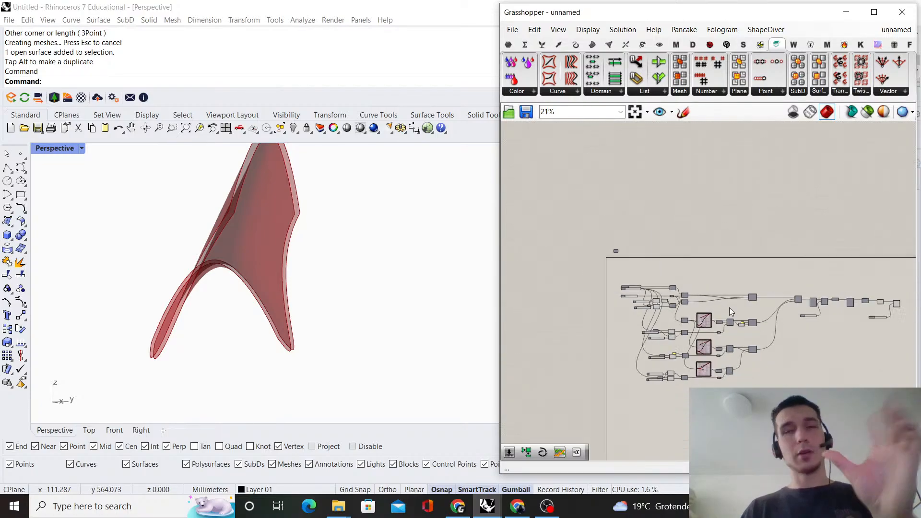
Add a number slider of 5.0 below the existing Distance slider and connect it to Offset Surface's D input
{"action": "scroll", "coordinate": [822, 308], "scroll_direction": "up", "scroll_amount": 3}
{"action": "scroll", "coordinate": [698, 304], "scroll_direction": "up", "scroll_amount": 6}
{"action": "scroll", "coordinate": [696, 331], "scroll_direction": "down", "scroll_amount": 3}
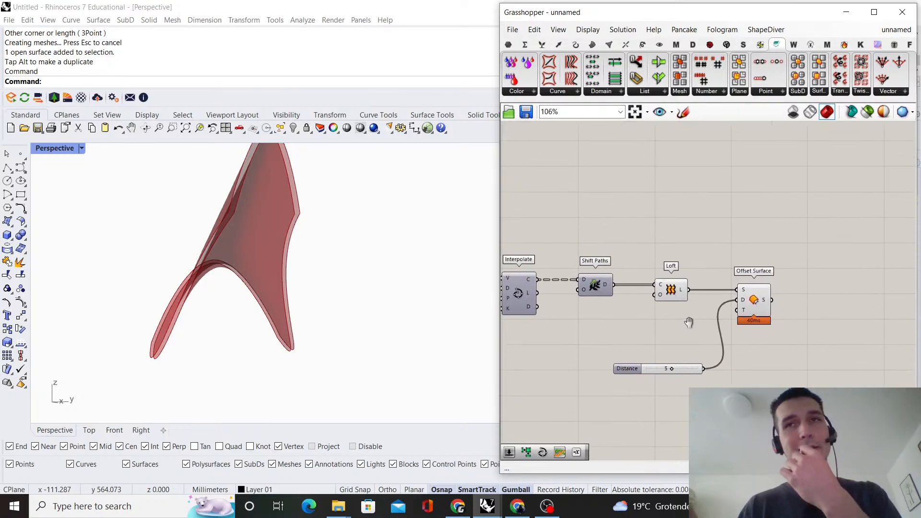
{"action": "scroll", "coordinate": [689, 357], "scroll_direction": "up", "scroll_amount": 2}
{"action": "scroll", "coordinate": [690, 357], "scroll_direction": "up", "scroll_amount": 1}
{"action": "left_click_drag", "start_coordinate": [692, 377], "coordinate": [665, 329]}
{"action": "left_click", "coordinate": [685, 287]}
{"action": "right_click_drag", "start_coordinate": [669, 283], "coordinate": [670, 283]}
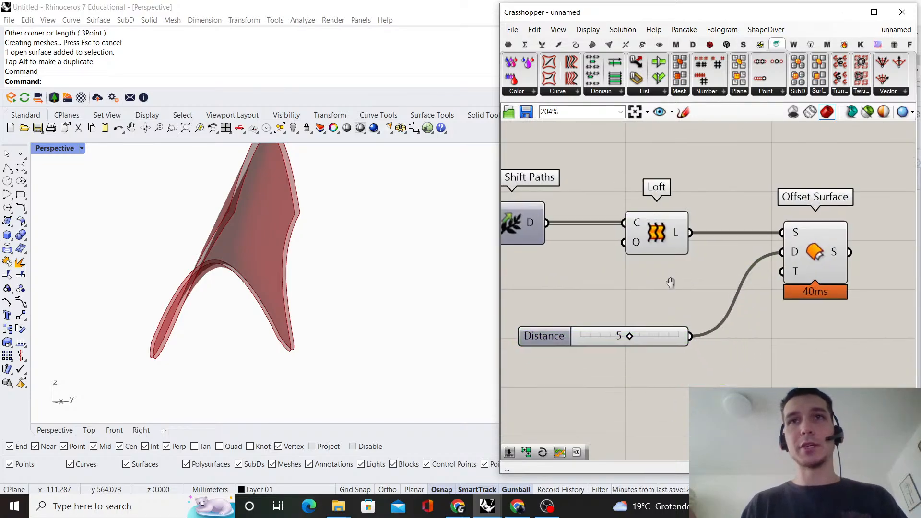
{"action": "double_click", "coordinate": [696, 384]}
{"action": "type", "text": "5.0"}
{"action": "key", "text": "Return"}
{"action": "scroll", "coordinate": [730, 386], "scroll_direction": "up", "scroll_amount": 1}
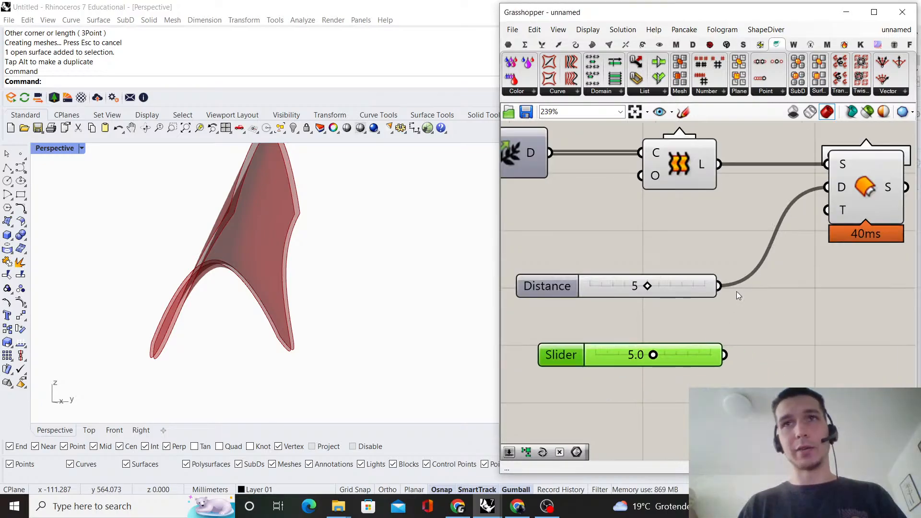
{"action": "right_click_drag", "start_coordinate": [736, 291], "coordinate": [675, 333]}
{"action": "left_click_drag", "start_coordinate": [771, 228], "coordinate": [771, 228]}
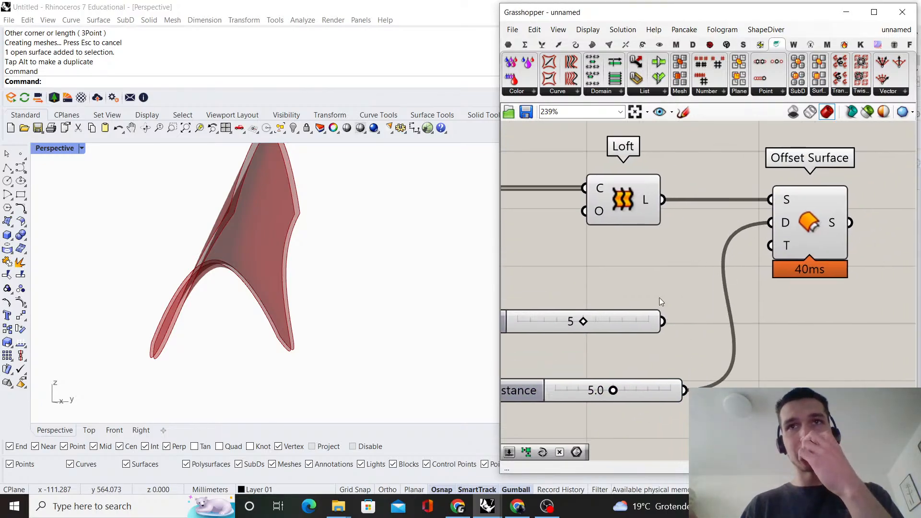
Delete the disconnected integer slider of 5 and move the 5.0 slider up under the Loft component
{"action": "scroll", "coordinate": [660, 358], "scroll_direction": "down", "scroll_amount": 1}
{"action": "left_click", "coordinate": [644, 339]}
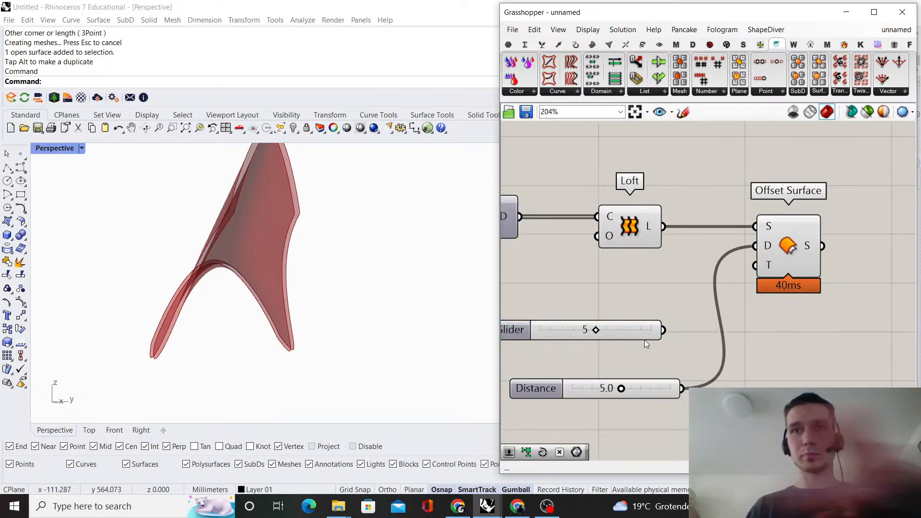
{"action": "left_click", "coordinate": [621, 331]}
{"action": "key", "text": "Delete"}
{"action": "scroll", "coordinate": [646, 351], "scroll_direction": "down", "scroll_amount": 1}
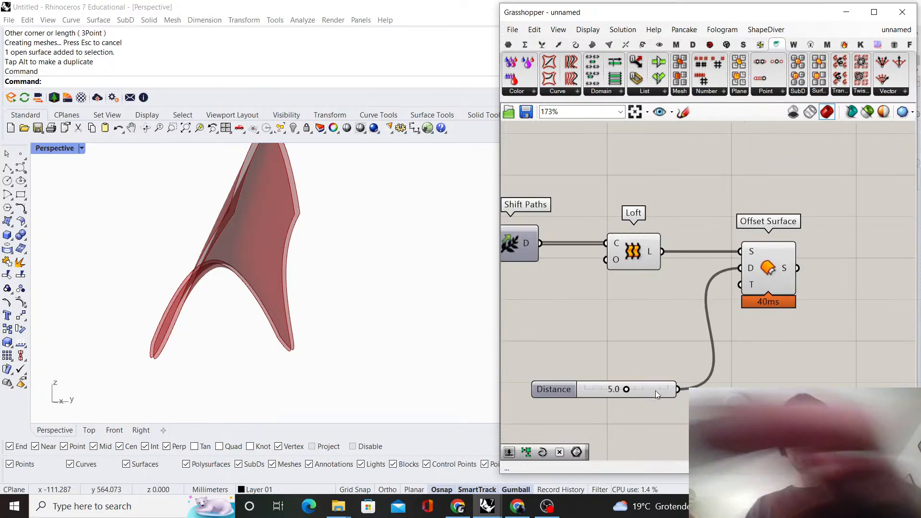
{"action": "left_click_drag", "start_coordinate": [655, 390], "coordinate": [638, 315]}
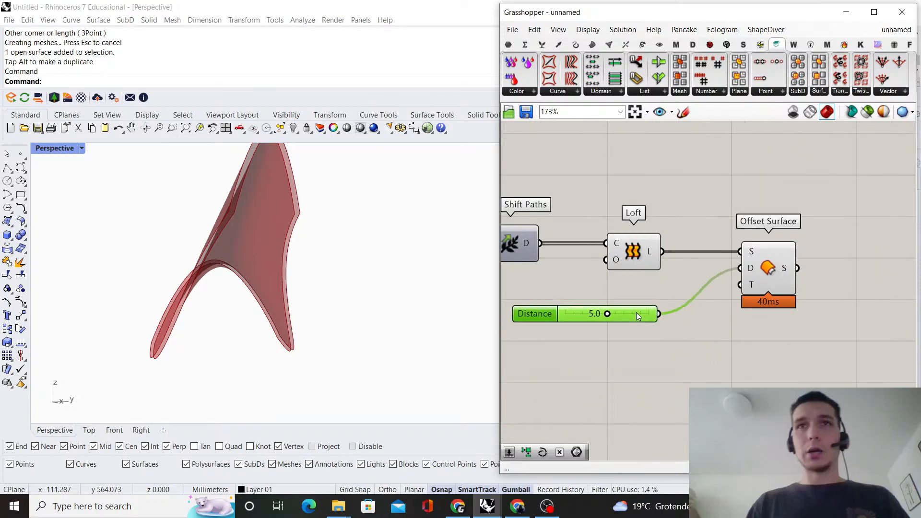
Examine from several sides on which side of the lofted surface the offset surface lies
{"action": "left_click", "coordinate": [777, 266]}
{"action": "left_click", "coordinate": [744, 346]}
{"action": "right_click_drag", "start_coordinate": [231, 249], "coordinate": [309, 262]}
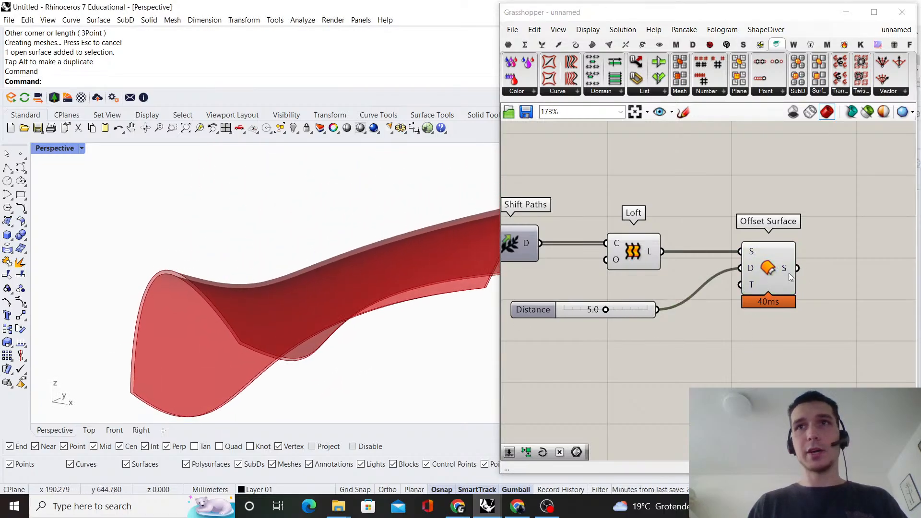
{"action": "scroll", "coordinate": [230, 327], "scroll_direction": "down", "scroll_amount": 5}
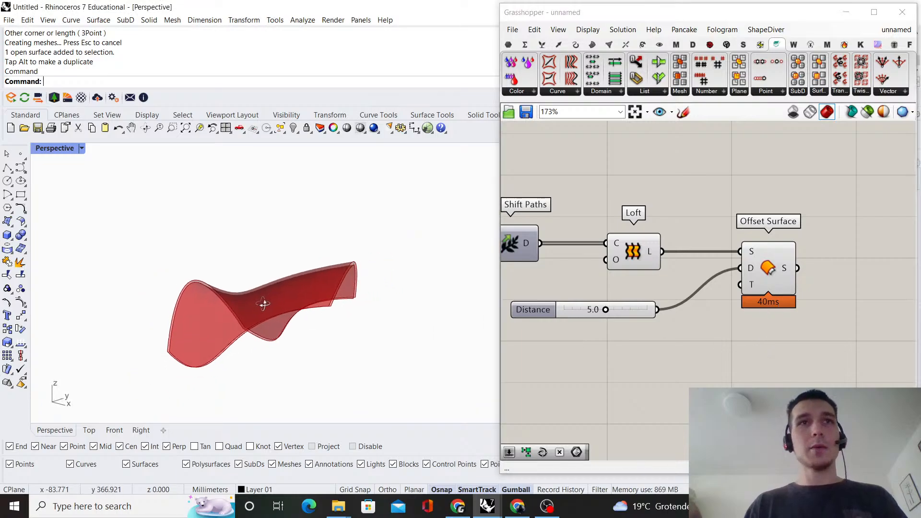
{"action": "right_click_drag", "start_coordinate": [264, 304], "coordinate": [234, 297]}
{"action": "scroll", "coordinate": [706, 292], "scroll_direction": "up", "scroll_amount": 2}
{"action": "right_click_drag", "start_coordinate": [718, 258], "coordinate": [677, 260]}
{"action": "left_click", "coordinate": [736, 252]}
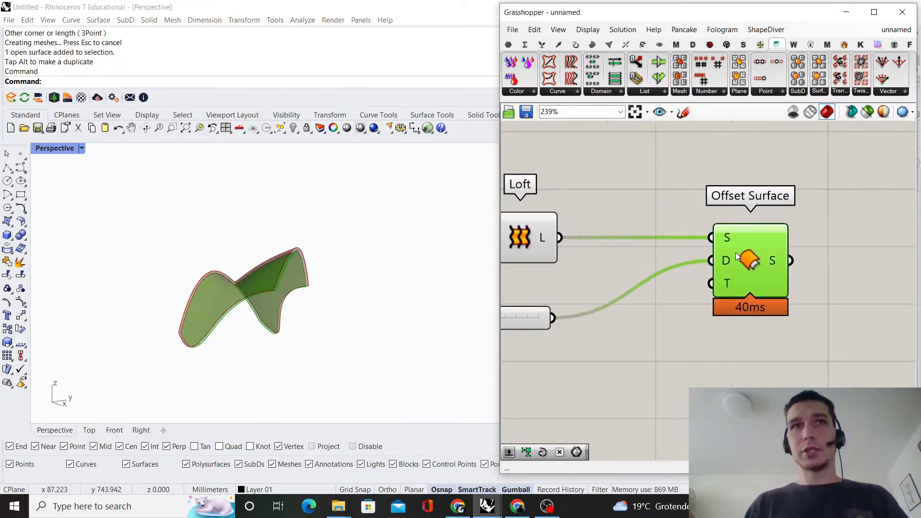
Add a Negative component between the 5.0 slider and Offset Surface's D input to reverse the offset direction
{"action": "left_click", "coordinate": [669, 363]}
{"action": "double_click", "coordinate": [670, 366]}
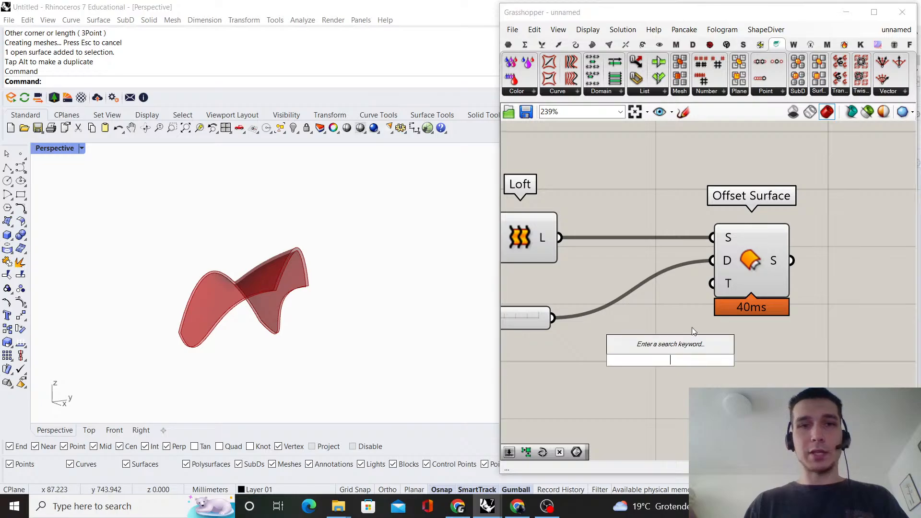
{"action": "type", "text": "negati"}
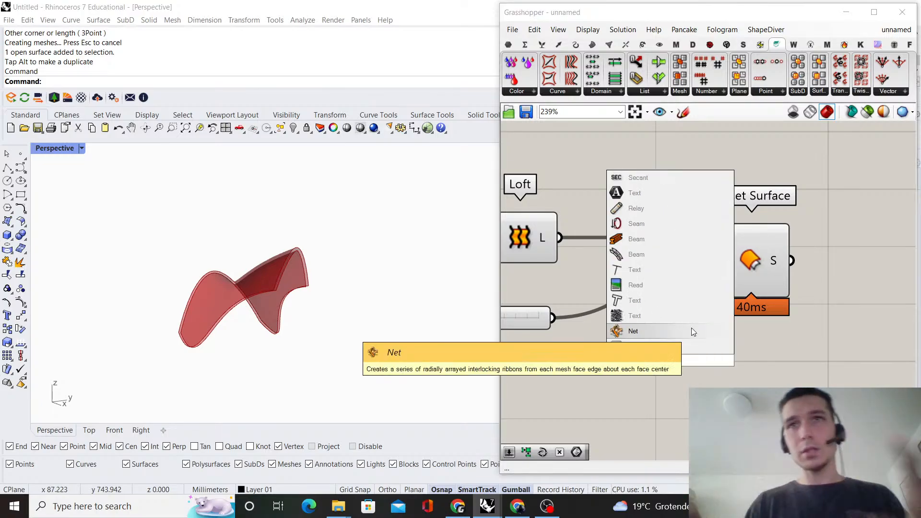
{"action": "left_click", "coordinate": [691, 346]}
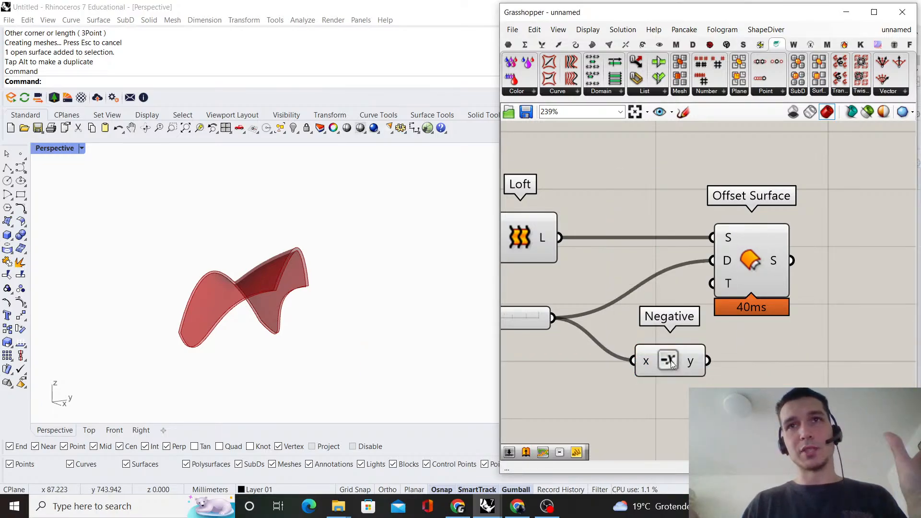
{"action": "left_click_drag", "start_coordinate": [671, 360], "coordinate": [712, 260]}
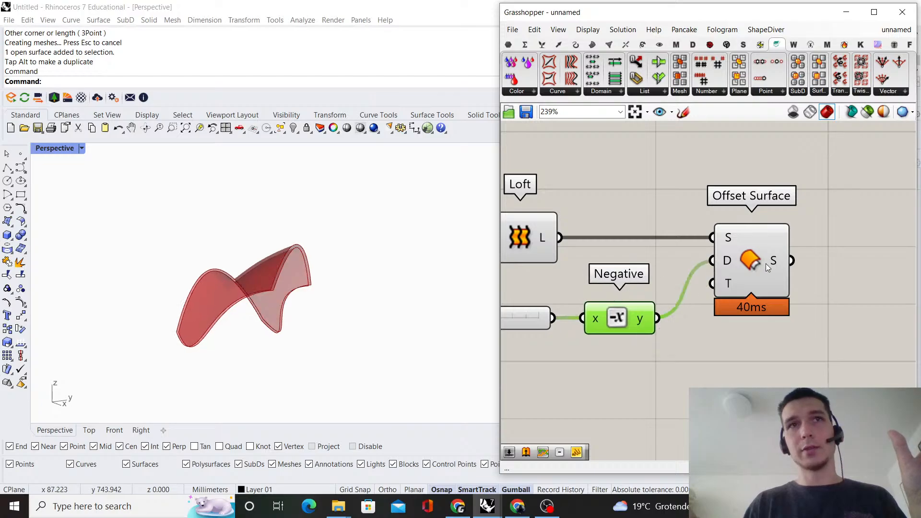
Check the reversed offset in the model and set the offset distance slider to 2.5
{"action": "left_click", "coordinate": [766, 265]}
{"action": "left_click", "coordinate": [741, 329]}
{"action": "right_click_drag", "start_coordinate": [331, 378], "coordinate": [307, 263]}
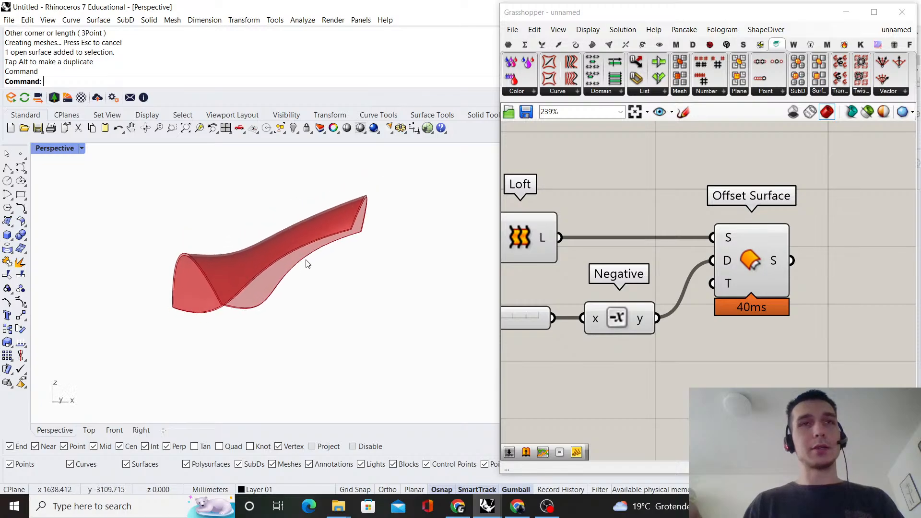
{"action": "scroll", "coordinate": [308, 264], "scroll_direction": "up", "scroll_amount": 3}
{"action": "scroll", "coordinate": [721, 292], "scroll_direction": "down", "scroll_amount": 2}
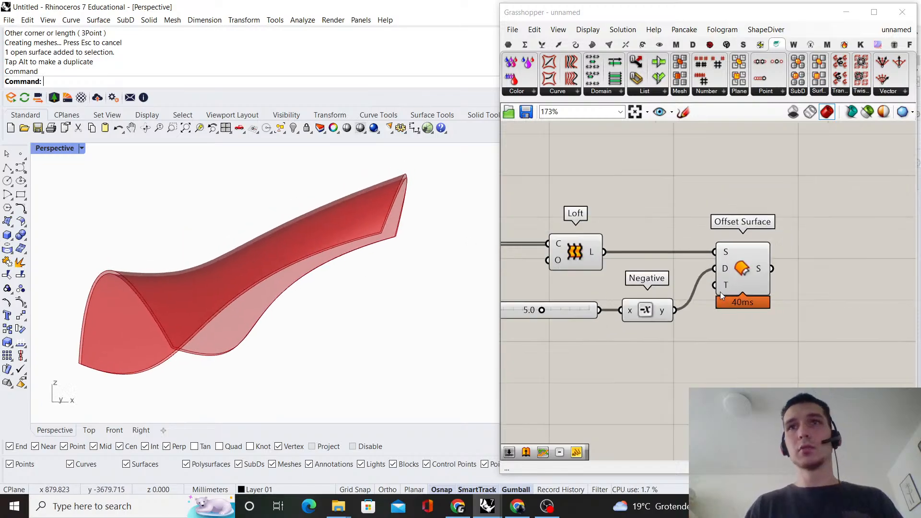
{"action": "right_click_drag", "start_coordinate": [587, 308], "coordinate": [657, 298]}
{"action": "scroll", "coordinate": [657, 298], "scroll_direction": "up", "scroll_amount": 2}
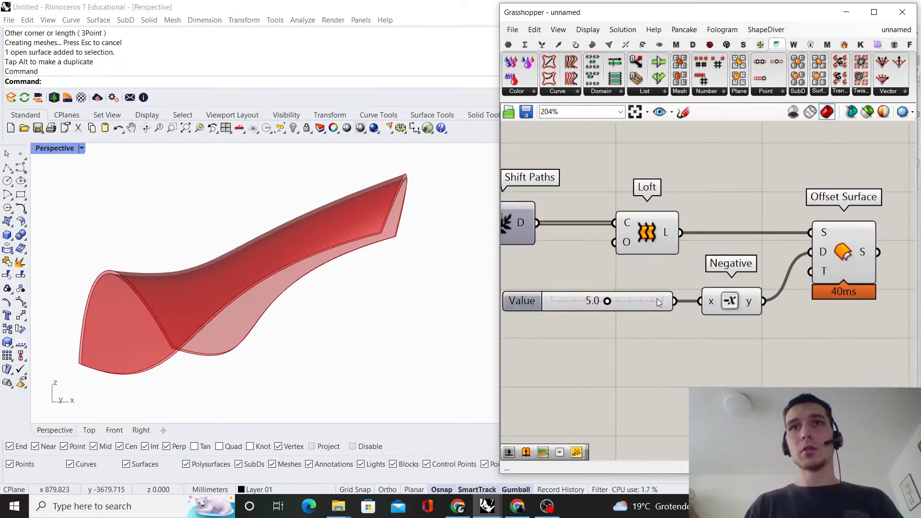
{"action": "double_click", "coordinate": [620, 299]}
{"action": "type", "text": "2.5"}
{"action": "key", "text": "Return"}
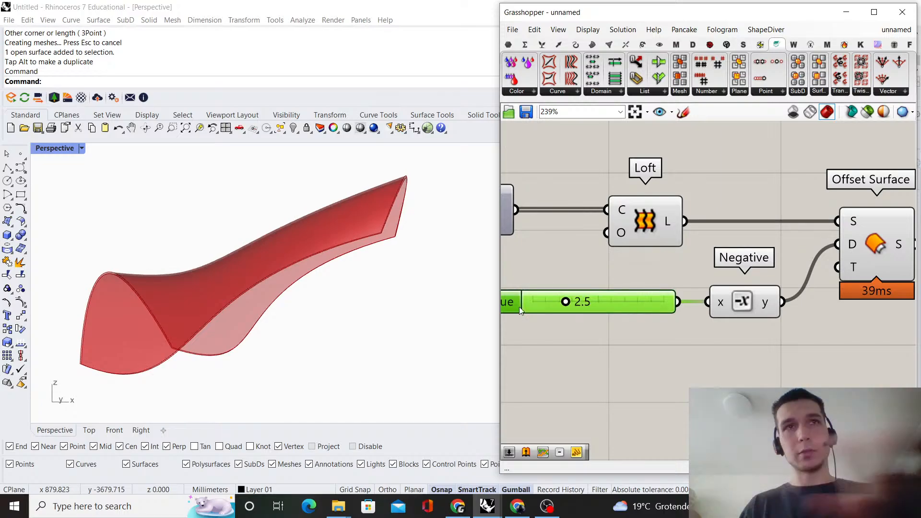
Try to turn off the preview of the Loft component
{"action": "right_click_drag", "start_coordinate": [287, 261], "coordinate": [429, 294]}
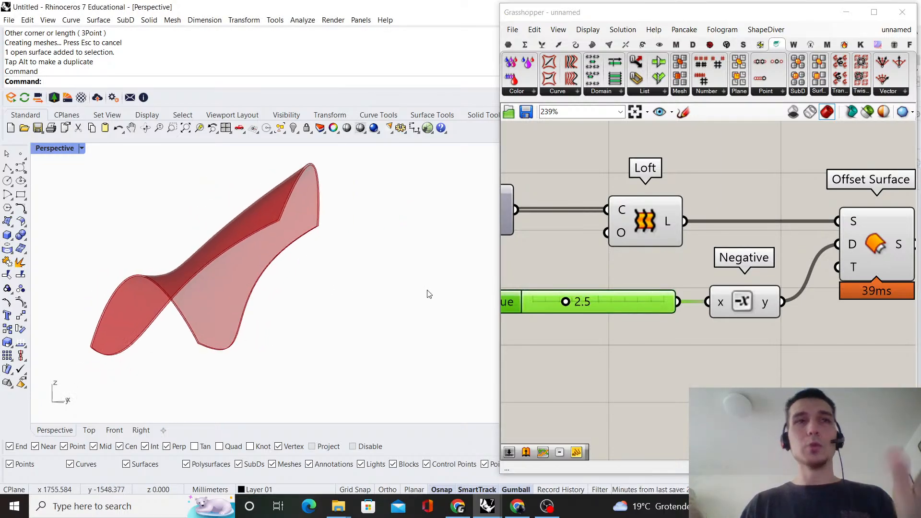
{"action": "scroll", "coordinate": [699, 267], "scroll_direction": "down", "scroll_amount": 5}
{"action": "left_click", "coordinate": [758, 213]}
{"action": "right_click_drag", "start_coordinate": [758, 213], "coordinate": [709, 243]}
{"action": "scroll", "coordinate": [621, 273], "scroll_direction": "up", "scroll_amount": 3}
{"action": "left_click", "coordinate": [638, 274]}
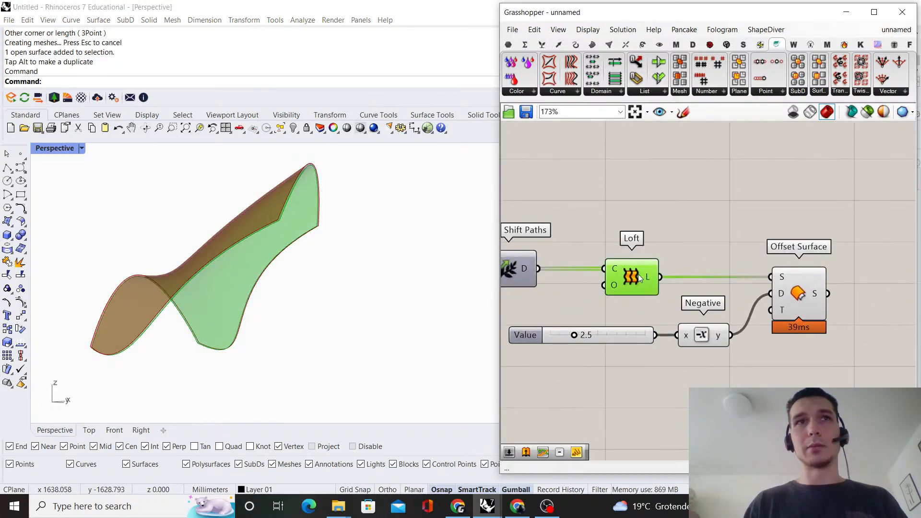
{"action": "left_click", "coordinate": [687, 212]}
{"action": "left_click", "coordinate": [640, 271]}
{"action": "right_click", "coordinate": [691, 223]}
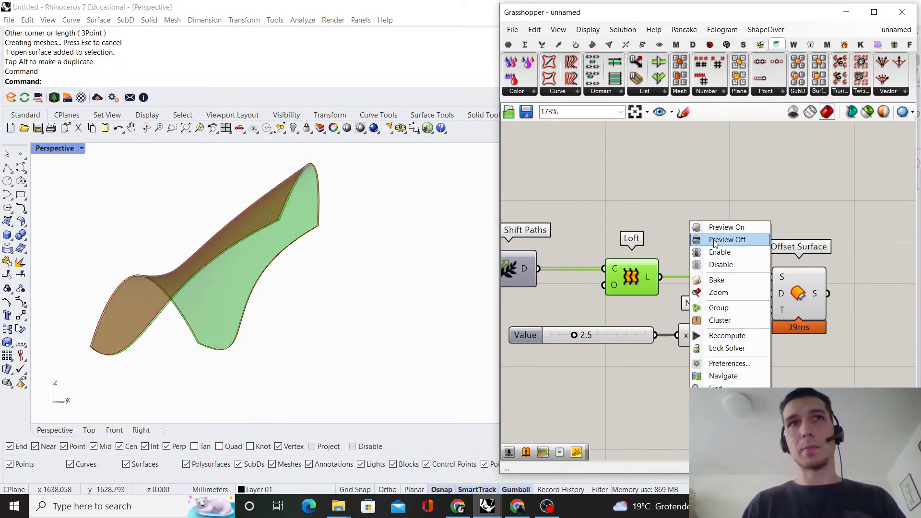
{"action": "left_click", "coordinate": [715, 240]}
Move the 2.5 slider to a free spot below the Loft and Negative components
{"action": "scroll", "coordinate": [642, 336], "scroll_direction": "up", "scroll_amount": 1}
{"action": "right_click_drag", "start_coordinate": [642, 336], "coordinate": [695, 268]}
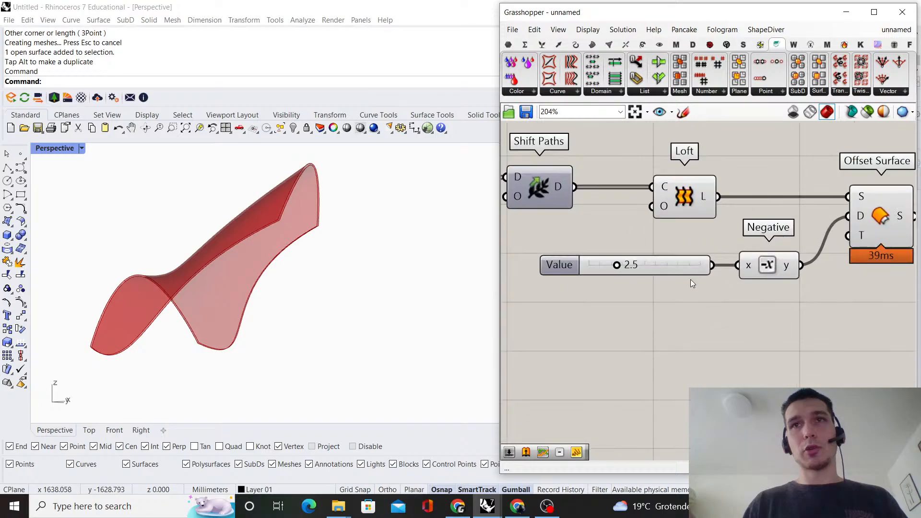
{"action": "left_click_drag", "start_coordinate": [684, 272], "coordinate": [683, 343]}
{"action": "left_click", "coordinate": [674, 307]}
{"action": "scroll", "coordinate": [674, 307], "scroll_direction": "down", "scroll_amount": 2}
{"action": "right_click_drag", "start_coordinate": [683, 294], "coordinate": [641, 312]}
{"action": "left_click_drag", "start_coordinate": [645, 283], "coordinate": [625, 243]}
{"action": "left_click", "coordinate": [764, 170]}
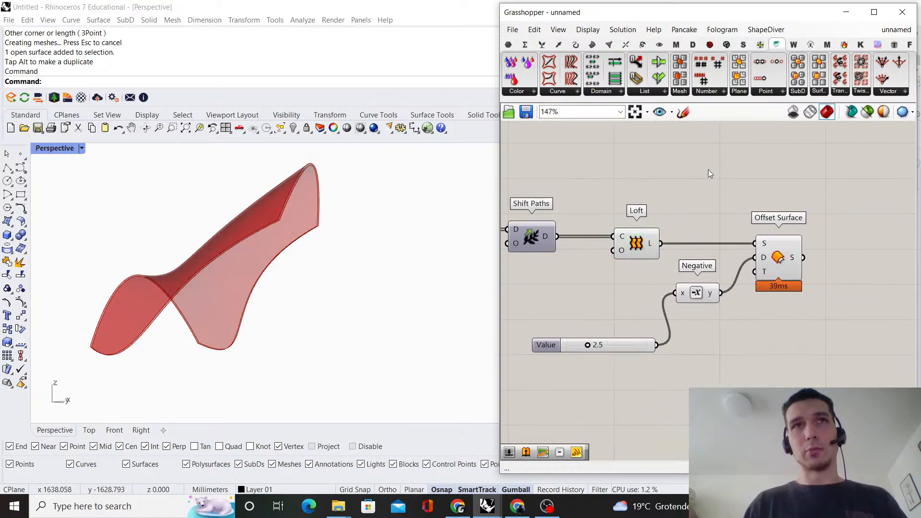
{"action": "right_click_drag", "start_coordinate": [774, 263], "coordinate": [686, 261]}
{"action": "right_click_drag", "start_coordinate": [756, 231], "coordinate": [694, 223]}
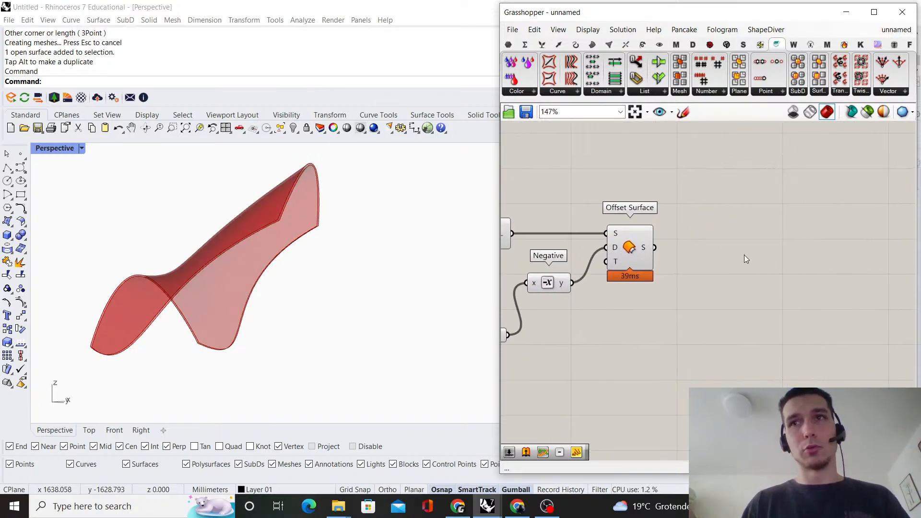
{"action": "left_click", "coordinate": [631, 252]}
{"action": "left_click", "coordinate": [685, 261]}
{"action": "scroll", "coordinate": [685, 261], "scroll_direction": "down", "scroll_amount": 1}
{"action": "right_click_drag", "start_coordinate": [539, 315], "coordinate": [695, 262]}
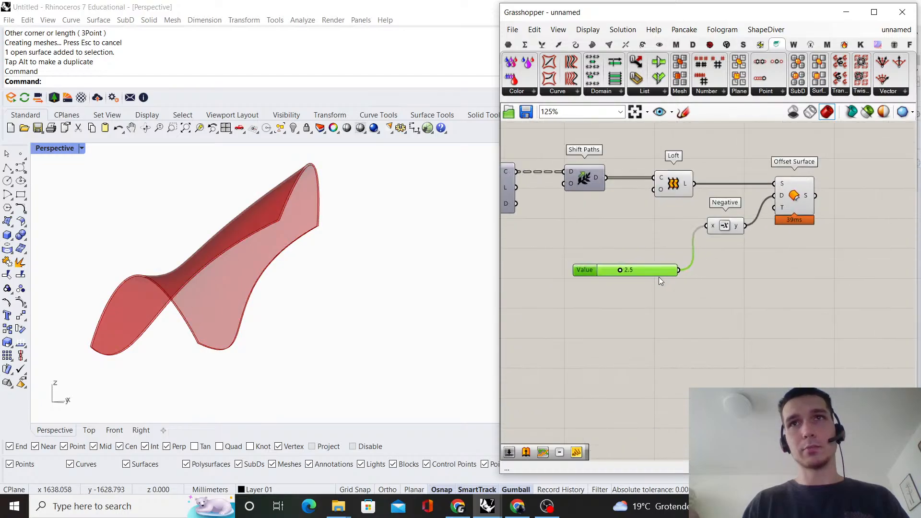
{"action": "left_click_drag", "start_coordinate": [658, 278], "coordinate": [649, 278]}
{"action": "left_click", "coordinate": [775, 288]}
Add a Populate Geometry component to the empty canvas area beyond Offset Surface
{"action": "right_click_drag", "start_coordinate": [725, 293], "coordinate": [628, 306]}
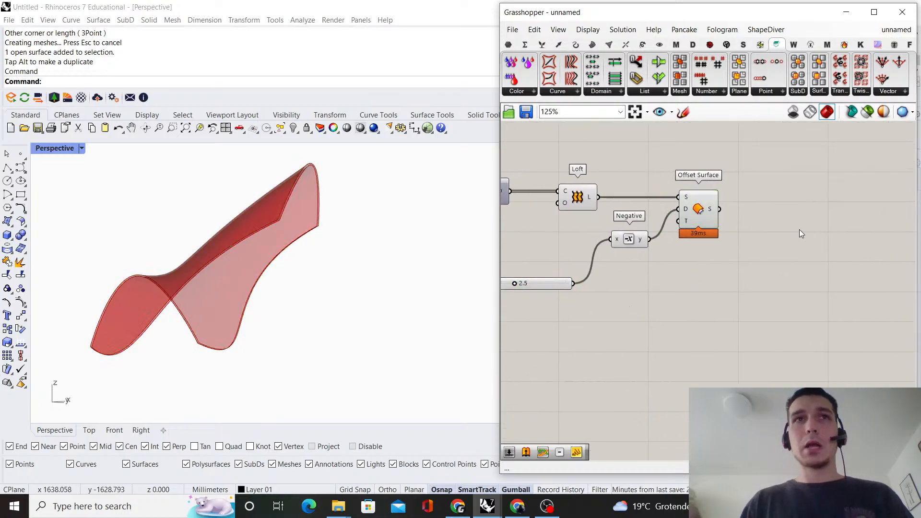
{"action": "right_click_drag", "start_coordinate": [820, 241], "coordinate": [788, 269]}
{"action": "double_click", "coordinate": [788, 269]}
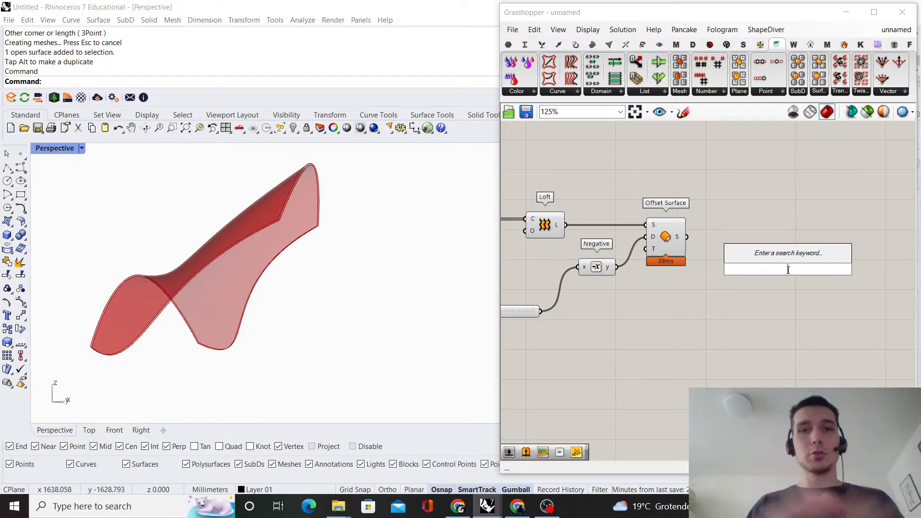
{"action": "type", "text": "populate"}
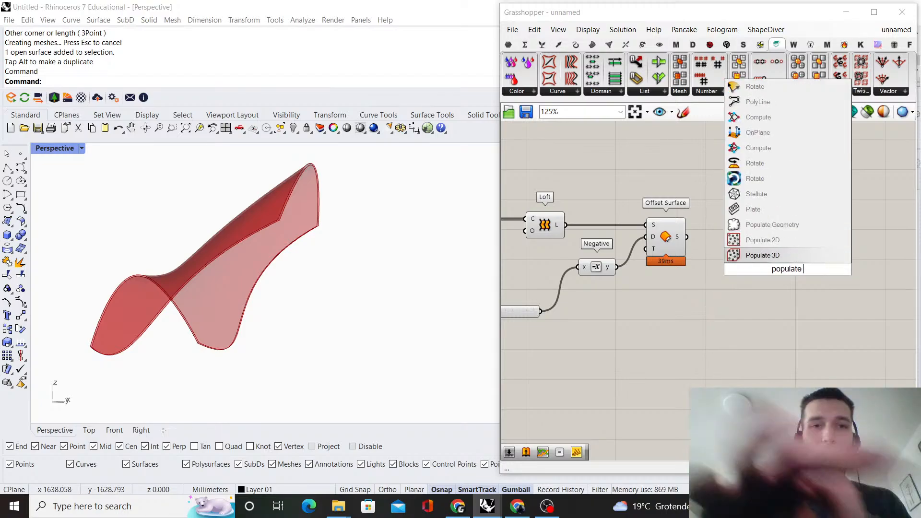
{"action": "type", "text": " geometry"}
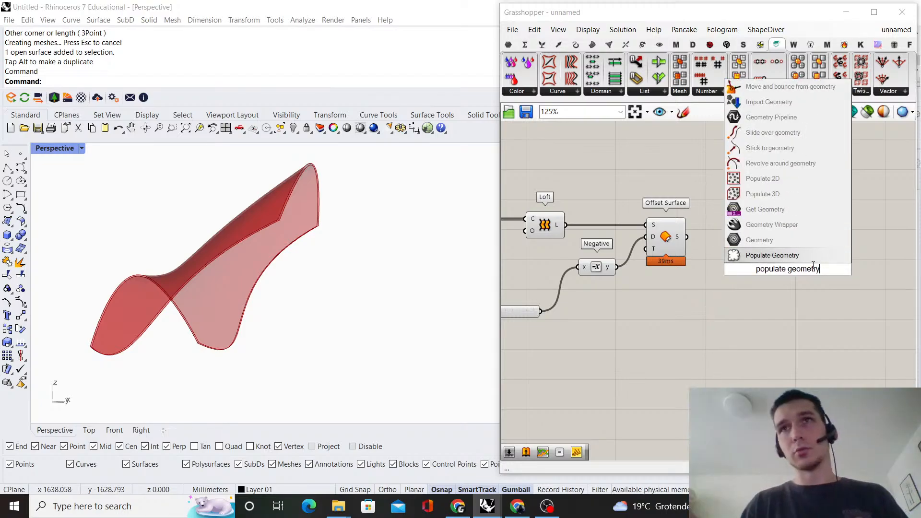
{"action": "left_click", "coordinate": [807, 258]}
Turn off the Offset Surface preview and move the component down level with Negative
{"action": "left_click", "coordinate": [675, 246]}
{"action": "left_click", "coordinate": [699, 224]}
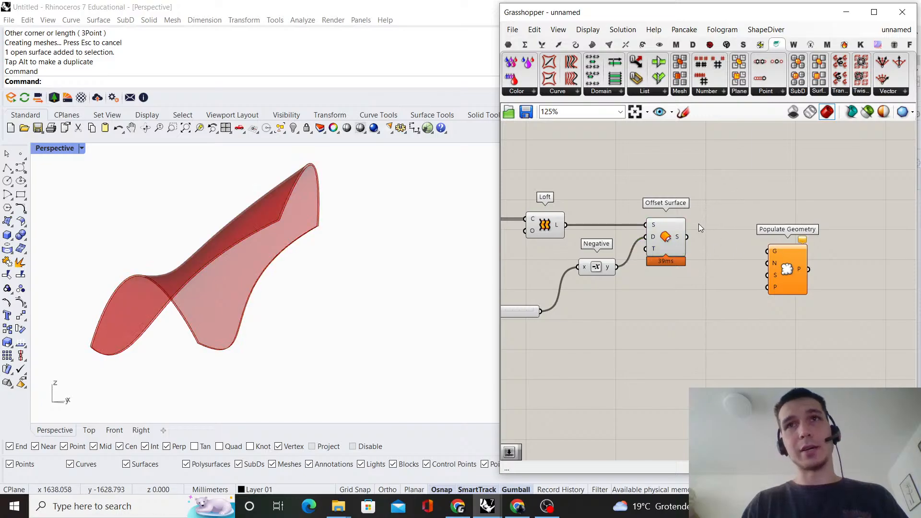
{"action": "right_click", "coordinate": [671, 246]}
{"action": "left_click", "coordinate": [732, 265]}
{"action": "left_click_drag", "start_coordinate": [669, 236], "coordinate": [667, 266]}
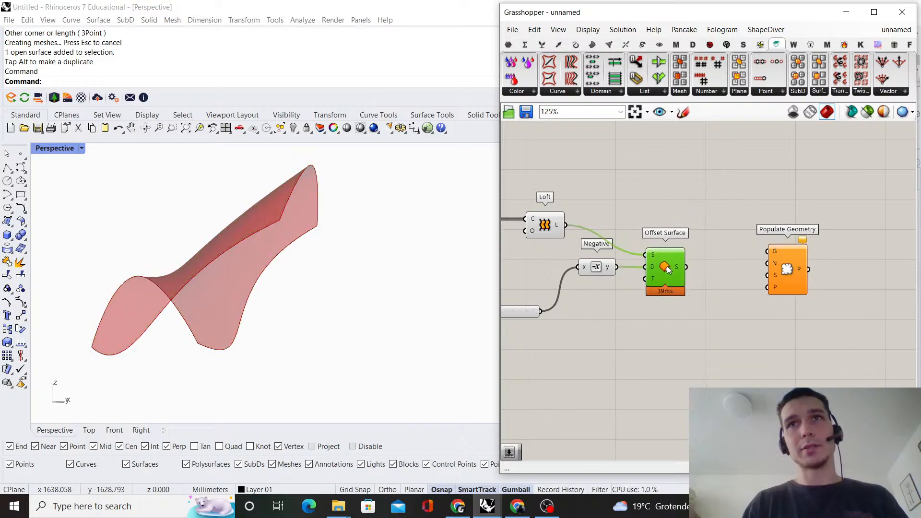
Add an Entwine component before Populate Geometry, connecting Loft's L output to {0;0} and Offset Surface's S output to {0;1}
{"action": "double_click", "coordinate": [699, 204]}
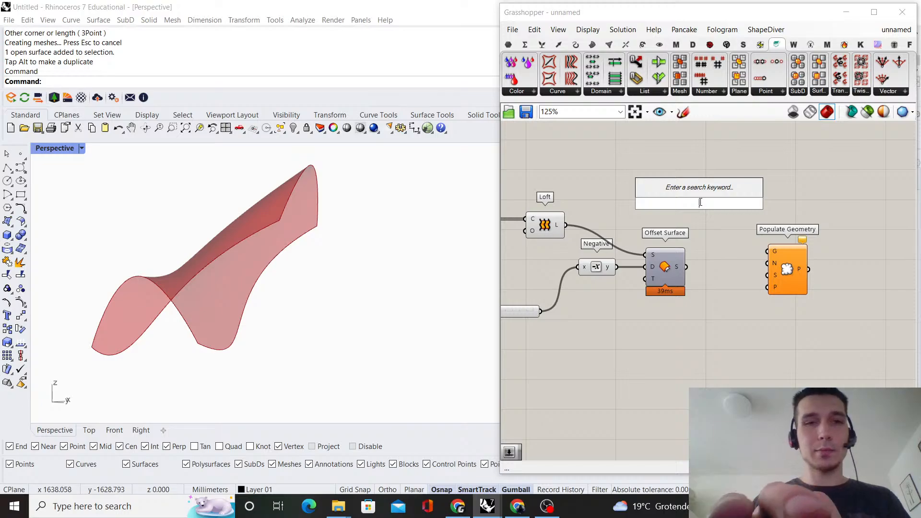
{"action": "type", "text": "entwine"}
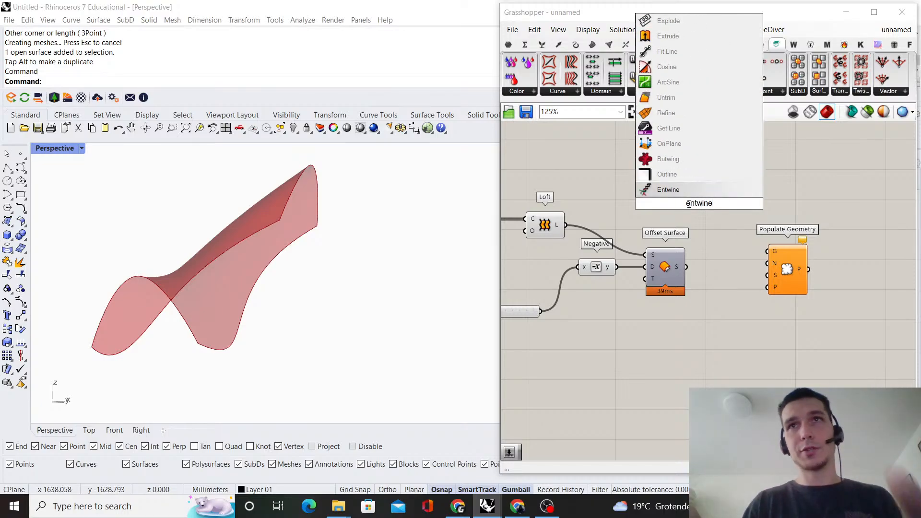
{"action": "key", "text": "Return"}
{"action": "left_click_drag", "start_coordinate": [646, 198], "coordinate": [674, 191]}
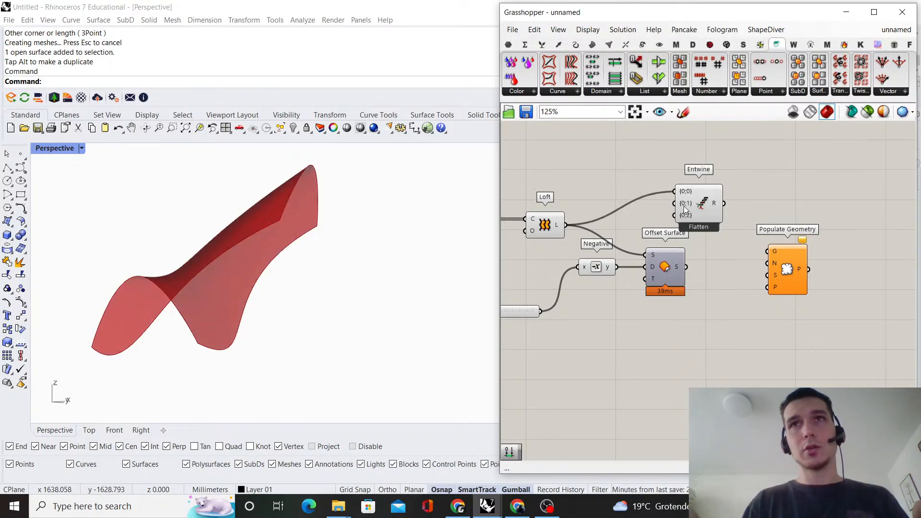
{"action": "left_click_drag", "start_coordinate": [699, 220], "coordinate": [740, 241]}
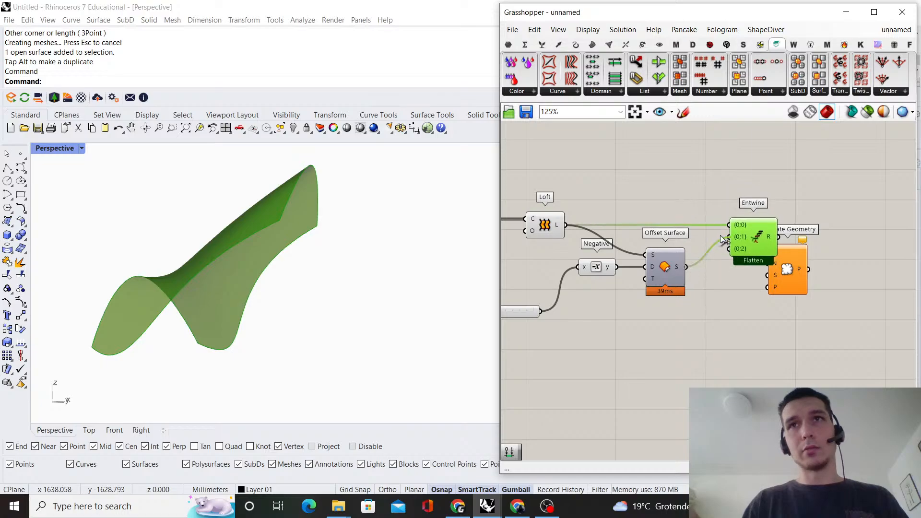
Remove Entwine's unused {0;2} input and move Populate Geometry further away from it to free up space
{"action": "scroll", "coordinate": [723, 239], "scroll_direction": "up", "scroll_amount": 6}
{"action": "left_click", "coordinate": [759, 280]}
{"action": "scroll", "coordinate": [721, 264], "scroll_direction": "down", "scroll_amount": 5}
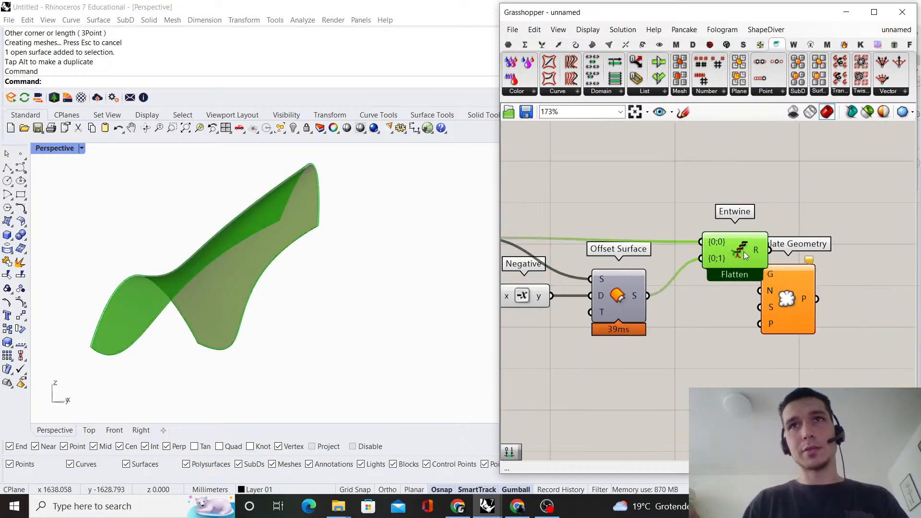
{"action": "left_click", "coordinate": [744, 191]}
{"action": "right_click_drag", "start_coordinate": [744, 191], "coordinate": [658, 181]}
{"action": "scroll", "coordinate": [619, 216], "scroll_direction": "down", "scroll_amount": 1}
{"action": "scroll", "coordinate": [619, 216], "scroll_direction": "up", "scroll_amount": 1}
{"action": "left_click_drag", "start_coordinate": [688, 256], "coordinate": [848, 247]}
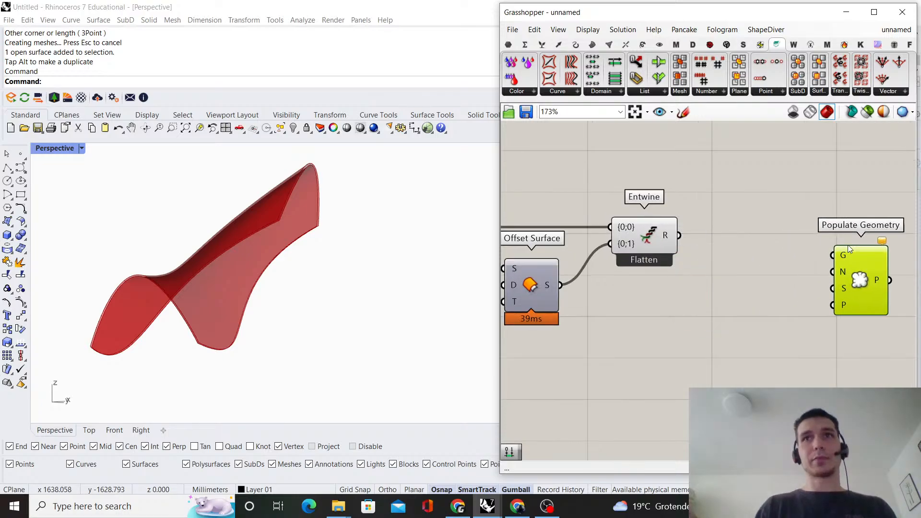
Move the Entwine component closer to Offset Surface
{"action": "left_click", "coordinate": [796, 218]}
{"action": "scroll", "coordinate": [695, 211], "scroll_direction": "up", "scroll_amount": 2}
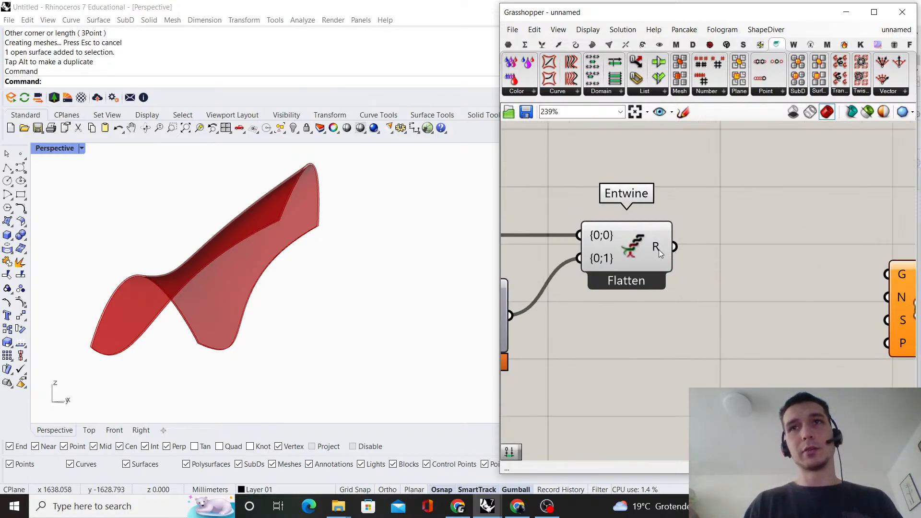
{"action": "scroll", "coordinate": [663, 250], "scroll_direction": "down", "scroll_amount": 3}
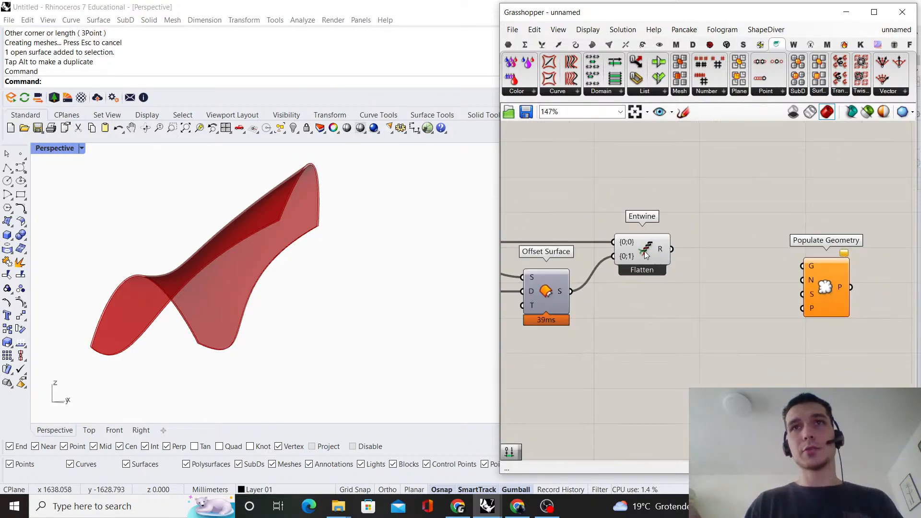
{"action": "left_click_drag", "start_coordinate": [645, 254], "coordinate": [625, 253]}
{"action": "left_click", "coordinate": [687, 225]}
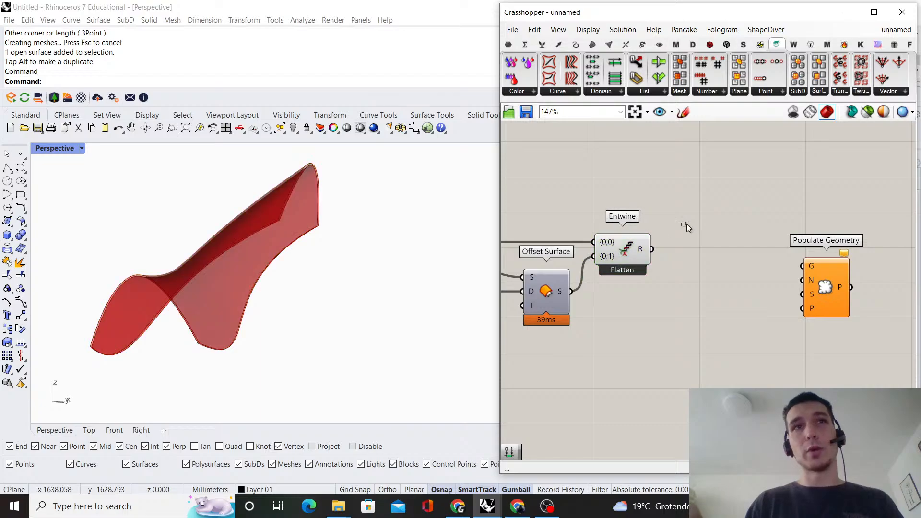
{"action": "scroll", "coordinate": [687, 226], "scroll_direction": "up", "scroll_amount": 2}
{"action": "scroll", "coordinate": [630, 242], "scroll_direction": "down", "scroll_amount": 5}
{"action": "right_click_drag", "start_coordinate": [631, 240], "coordinate": [794, 205]}
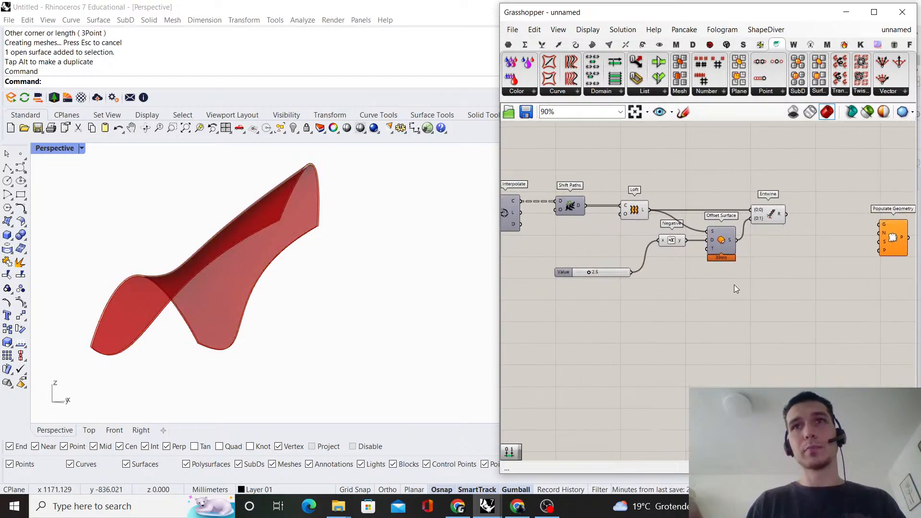
Turn off the preview of Loft, Negative and Offset Surface, and connect Entwine's R output to Populate Geometry's G input
{"action": "left_click_drag", "start_coordinate": [734, 284], "coordinate": [604, 172]}
{"action": "right_click", "coordinate": [606, 165]}
{"action": "left_click", "coordinate": [633, 180]}
{"action": "scroll", "coordinate": [726, 230], "scroll_direction": "up", "scroll_amount": 2}
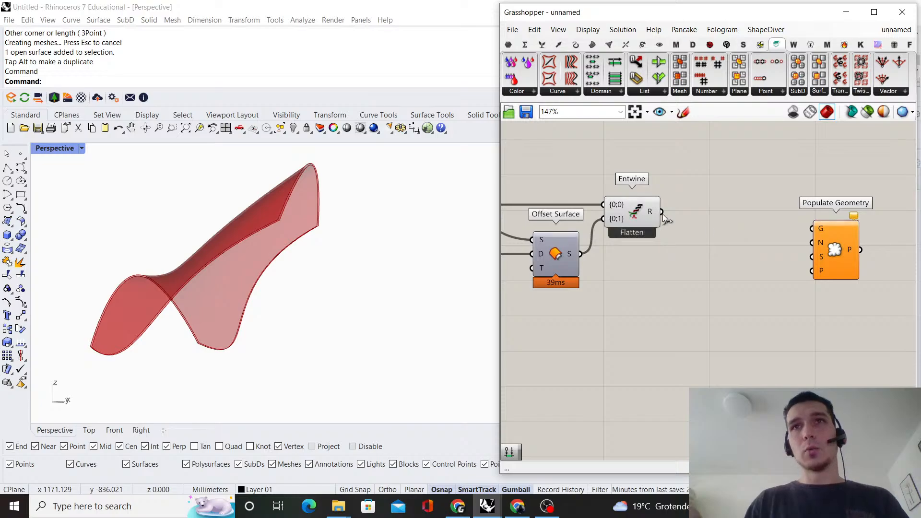
{"action": "left_click_drag", "start_coordinate": [781, 230], "coordinate": [870, 209]}
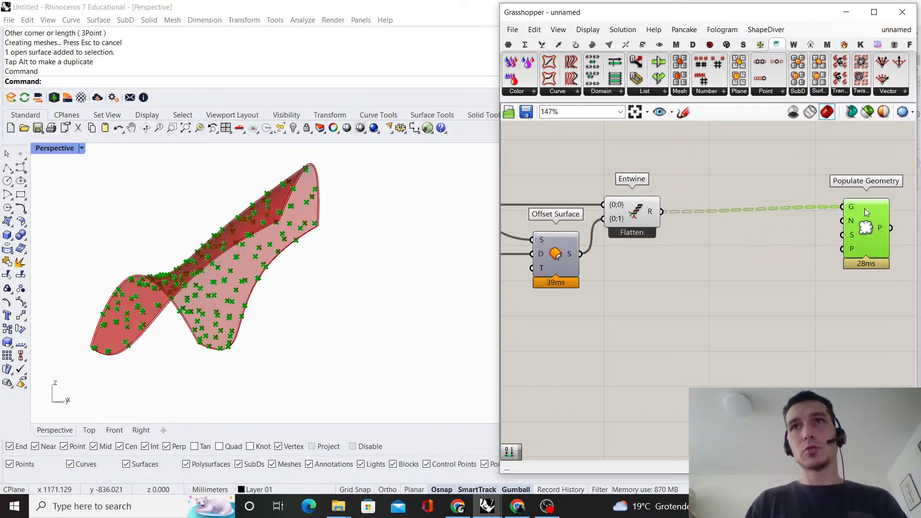
Examine how the populated points are distributed across the original and the offset surface
{"action": "right_click_drag", "start_coordinate": [268, 241], "coordinate": [204, 261]}
{"action": "scroll", "coordinate": [180, 372], "scroll_direction": "up", "scroll_amount": 7}
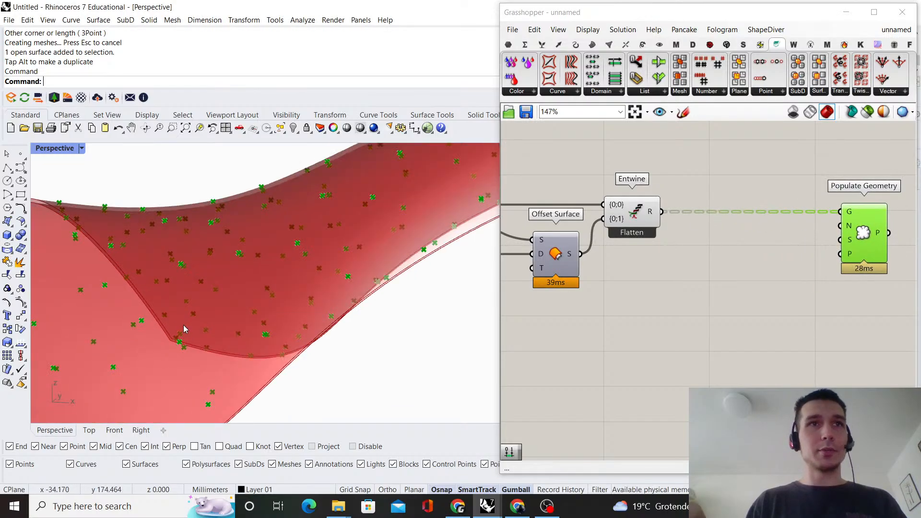
{"action": "scroll", "coordinate": [185, 329], "scroll_direction": "down", "scroll_amount": 9}
{"action": "right_click_drag", "start_coordinate": [185, 312], "coordinate": [335, 272]}
{"action": "scroll", "coordinate": [193, 302], "scroll_direction": "up", "scroll_amount": 5}
{"action": "scroll", "coordinate": [211, 308], "scroll_direction": "down", "scroll_amount": 7}
{"action": "scroll", "coordinate": [312, 303], "scroll_direction": "down", "scroll_amount": 4}
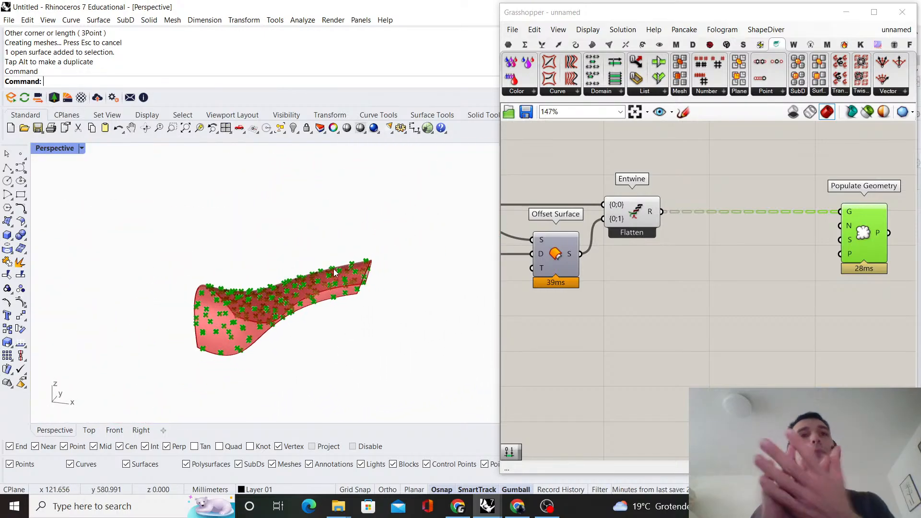
{"action": "scroll", "coordinate": [763, 283], "scroll_direction": "up", "scroll_amount": 3}
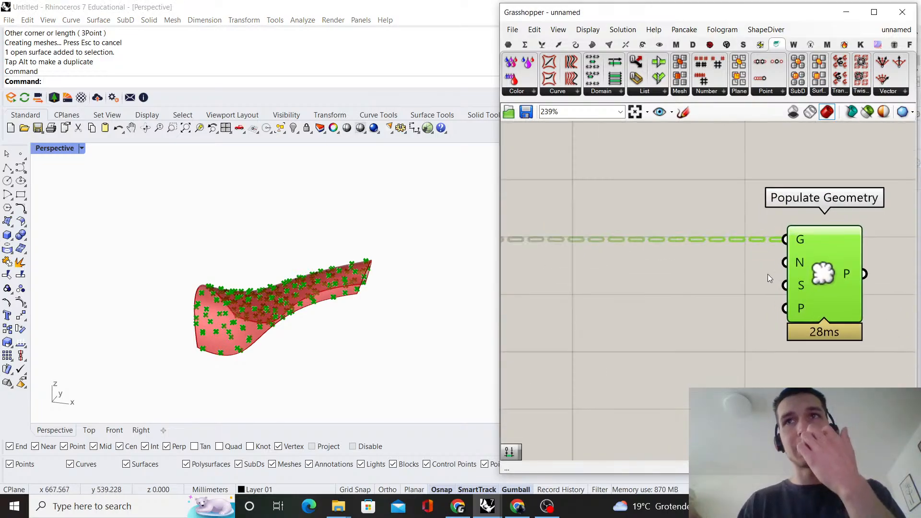
{"action": "scroll", "coordinate": [736, 251], "scroll_direction": "down", "scroll_amount": 2}
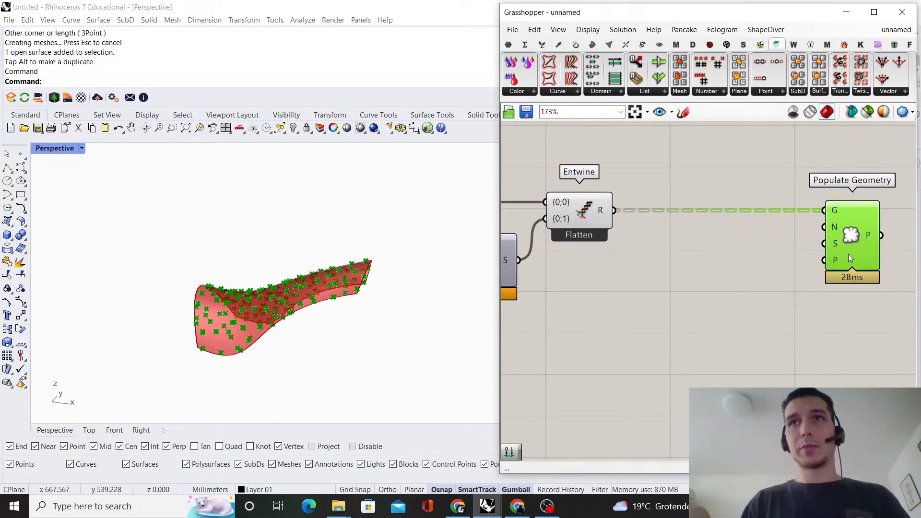
{"action": "double_click", "coordinate": [722, 302]}
{"action": "type", "text": "tree stat"}
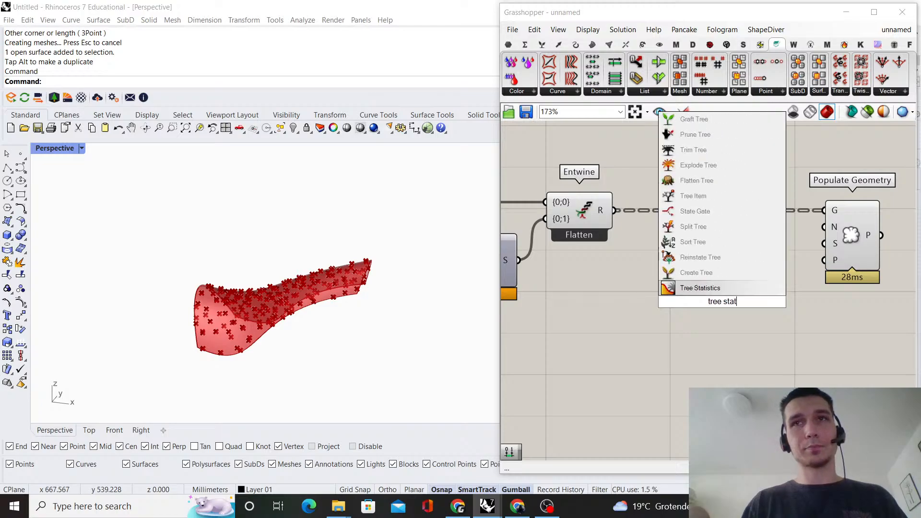
{"action": "key", "text": "Return"}
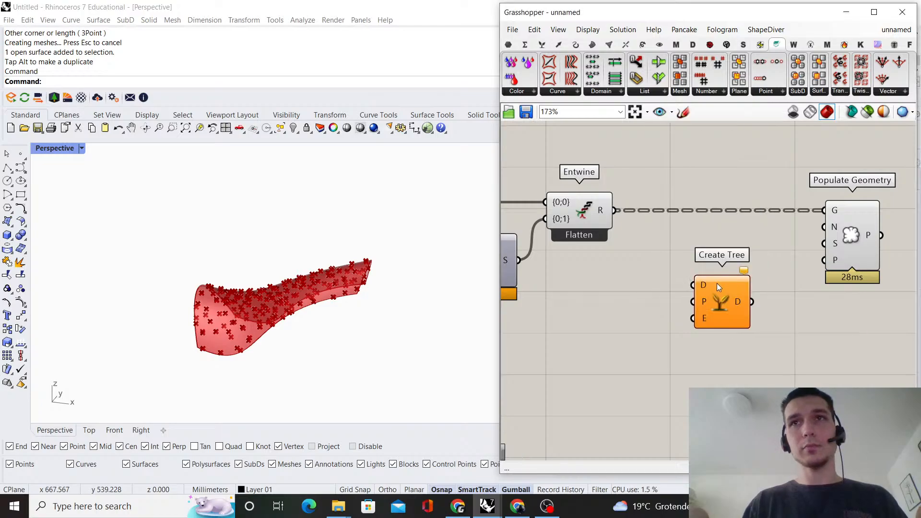
{"action": "key", "text": "Delete"}
Add a Tree Statistics component below the wire and connect Entwine's R output to its T input
{"action": "scroll", "coordinate": [734, 279], "scroll_direction": "down", "scroll_amount": 3}
{"action": "right_click_drag", "start_coordinate": [750, 245], "coordinate": [651, 258]}
{"action": "left_click_drag", "start_coordinate": [702, 264], "coordinate": [759, 264]}
{"action": "left_click", "coordinate": [685, 295]}
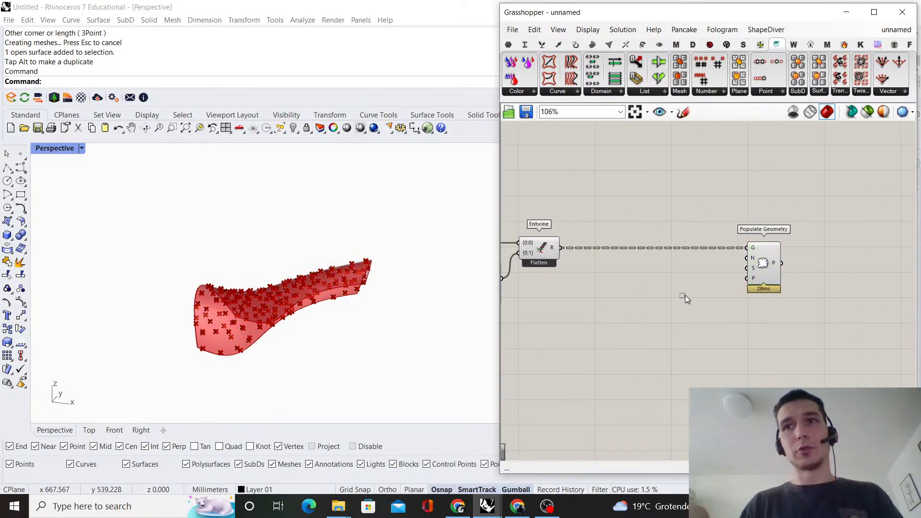
{"action": "scroll", "coordinate": [666, 291], "scroll_direction": "up", "scroll_amount": 2}
{"action": "right_click_drag", "start_coordinate": [666, 291], "coordinate": [752, 284]}
{"action": "double_click", "coordinate": [752, 288]}
{"action": "type", "text": "tree stat"}
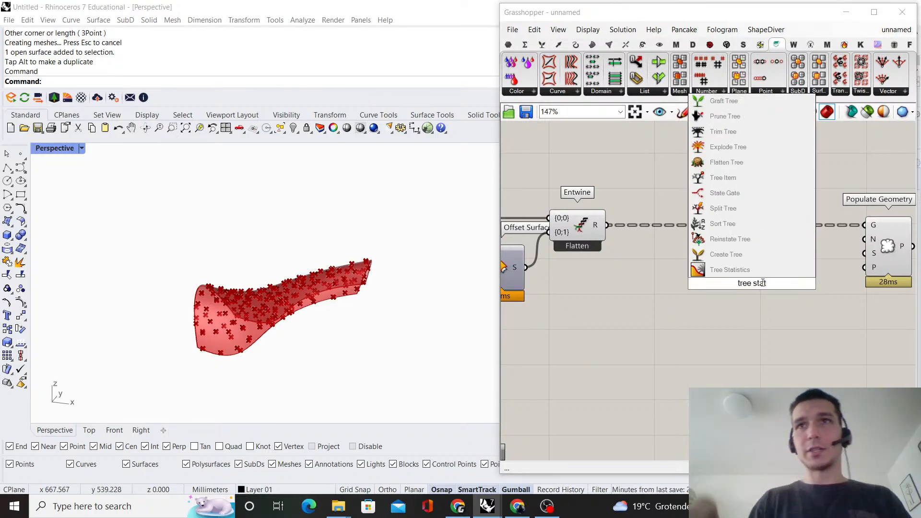
{"action": "key", "text": "Return"}
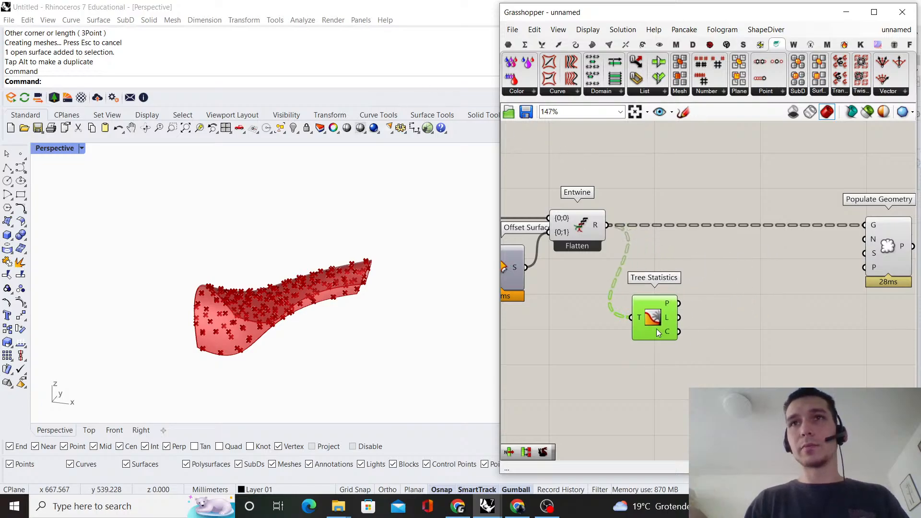
{"action": "right_click_drag", "start_coordinate": [656, 329], "coordinate": [603, 325]}
{"action": "double_click", "coordinate": [676, 279]}
{"action": "type", "text": "random"}
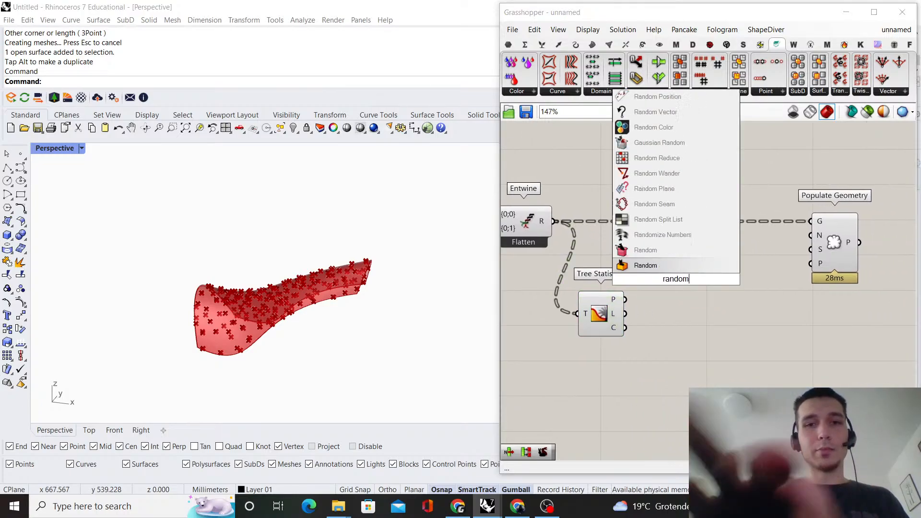
{"action": "left_click", "coordinate": [684, 251]}
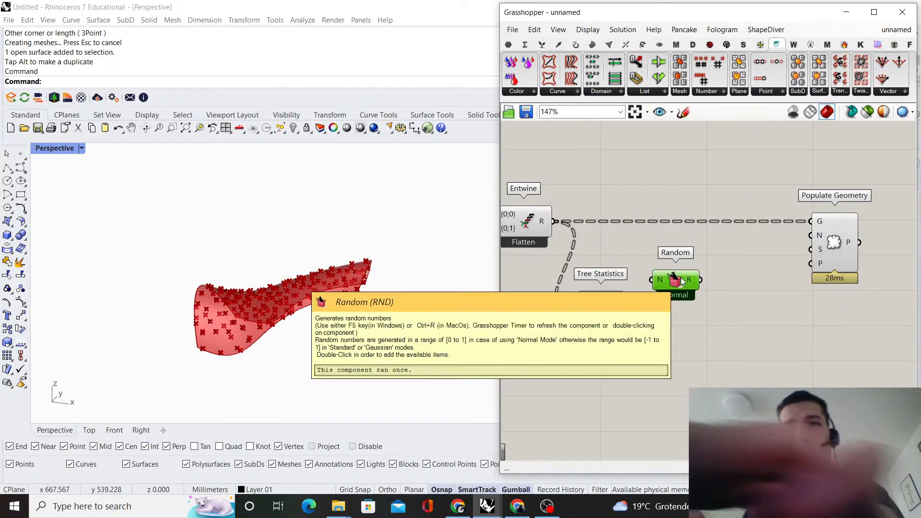
{"action": "key", "text": "Delete"}
Add the Random component with R, N and S inputs, and connect Tree Statistics' C output to N
{"action": "double_click", "coordinate": [677, 283]}
{"action": "type", "text": "ran"}
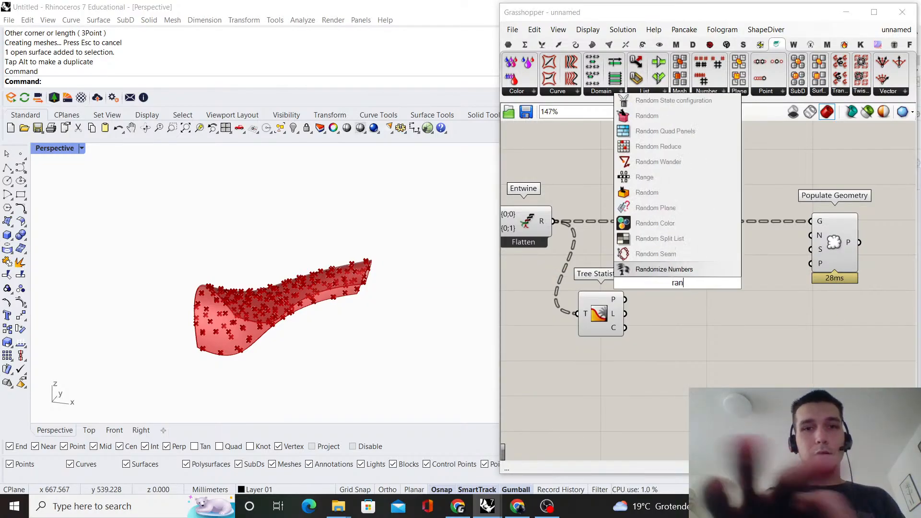
{"action": "type", "text": "dom"}
{"action": "key", "text": "Return"}
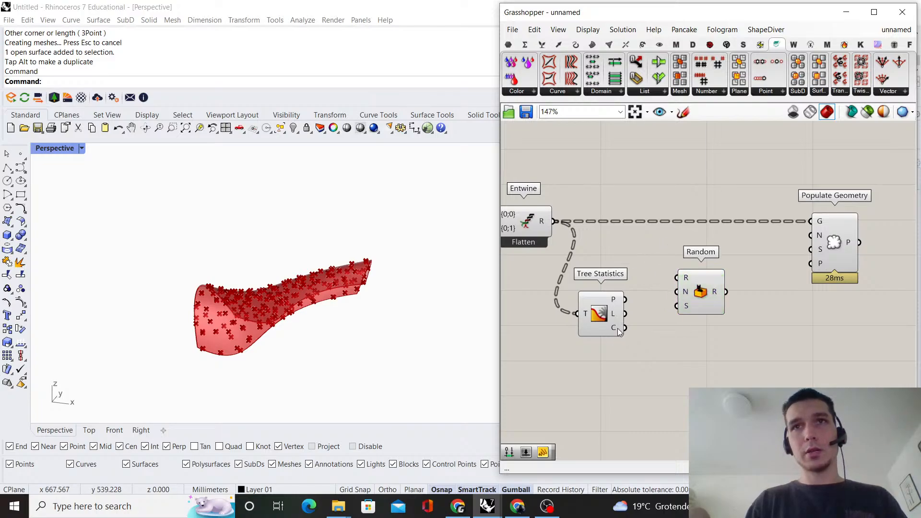
{"action": "left_click_drag", "start_coordinate": [624, 328], "coordinate": [686, 288]}
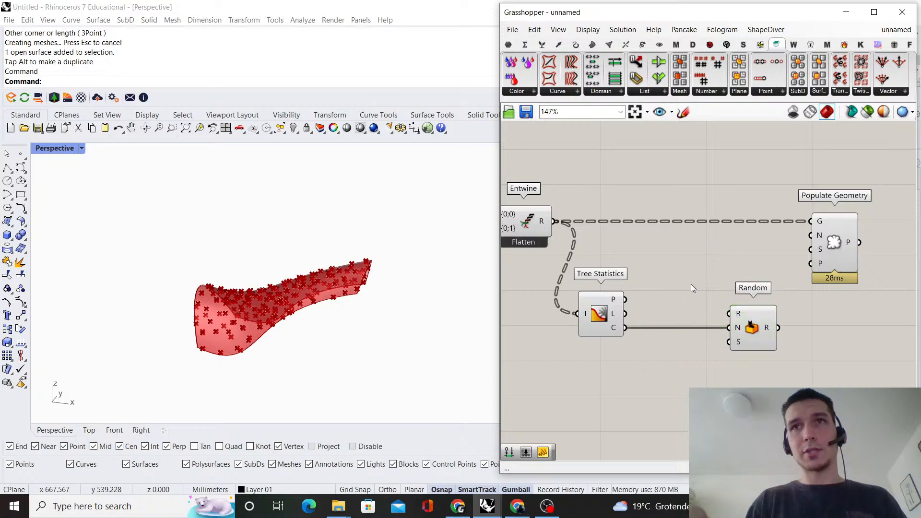
Add a panel reading "0 to 200" and connect it to Random's R input
{"action": "double_click", "coordinate": [691, 284]}
{"action": "type", "text": "//0 to 200"}
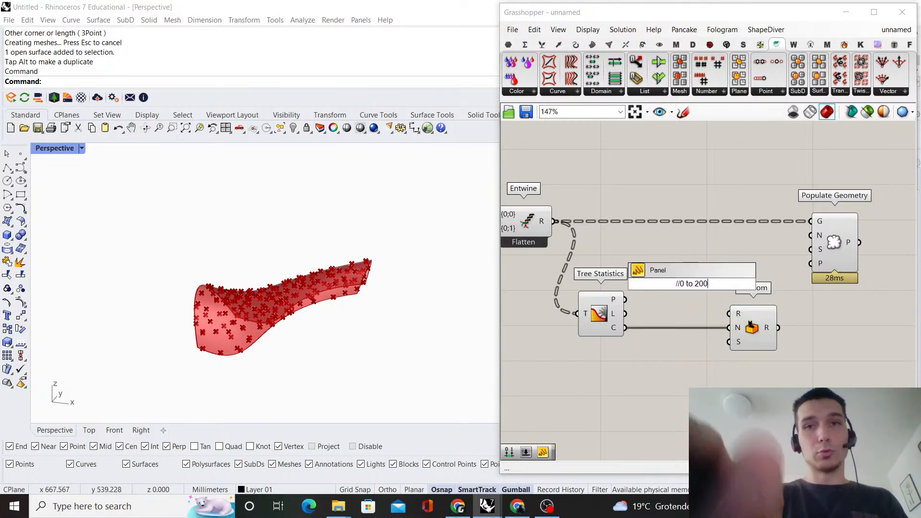
{"action": "key", "text": "Return"}
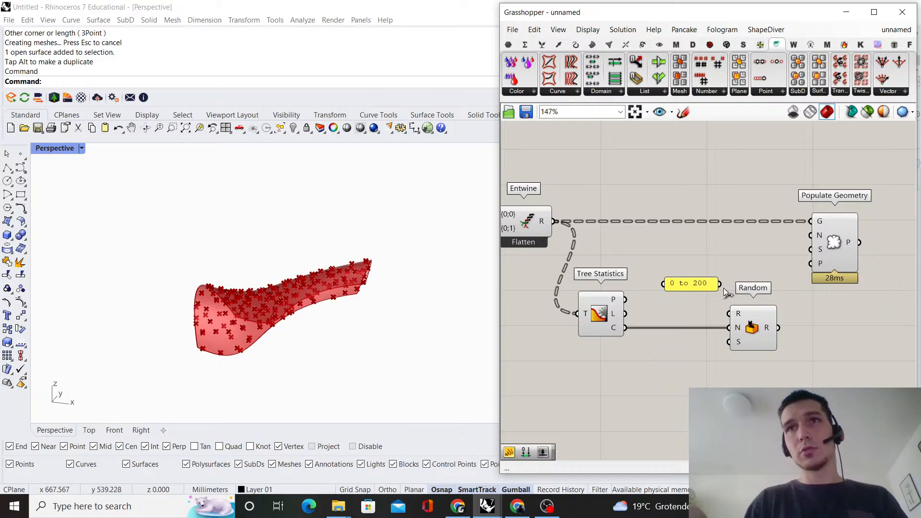
{"action": "left_click_drag", "start_coordinate": [722, 287], "coordinate": [688, 310]}
{"action": "left_click", "coordinate": [699, 283]}
{"action": "left_click", "coordinate": [673, 240]}
{"action": "right_click_drag", "start_coordinate": [671, 224], "coordinate": [654, 204]}
Add a number slider at 0 for Random's S input, placed under the panel, and feed Random's output into Populate Geometry
{"action": "double_click", "coordinate": [638, 392]}
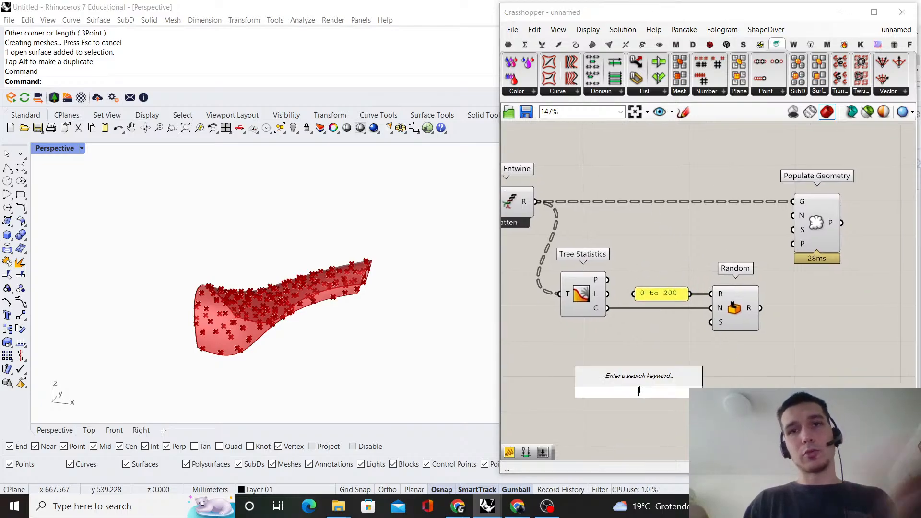
{"action": "type", "text": "0..10"}
{"action": "key", "text": "Return"}
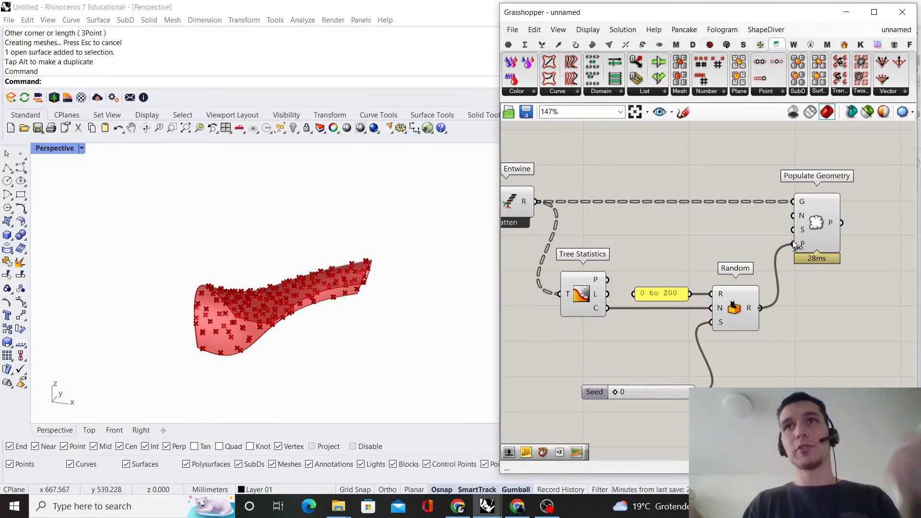
{"action": "scroll", "coordinate": [696, 357], "scroll_direction": "up", "scroll_amount": 3}
{"action": "left_click_drag", "start_coordinate": [666, 419], "coordinate": [665, 289]}
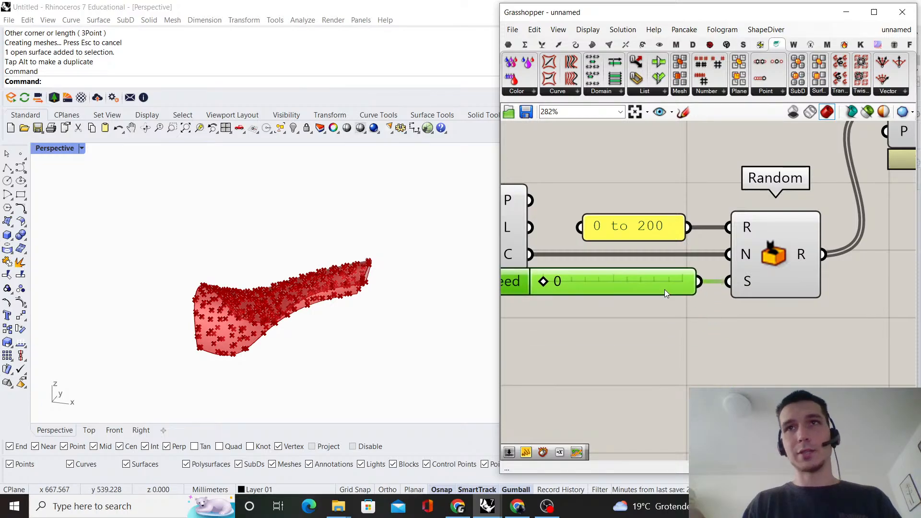
Graft Random's R output feeding Populate Geometry's S input
{"action": "scroll", "coordinate": [768, 269], "scroll_direction": "down", "scroll_amount": 3}
{"action": "scroll", "coordinate": [768, 263], "scroll_direction": "up", "scroll_amount": 3}
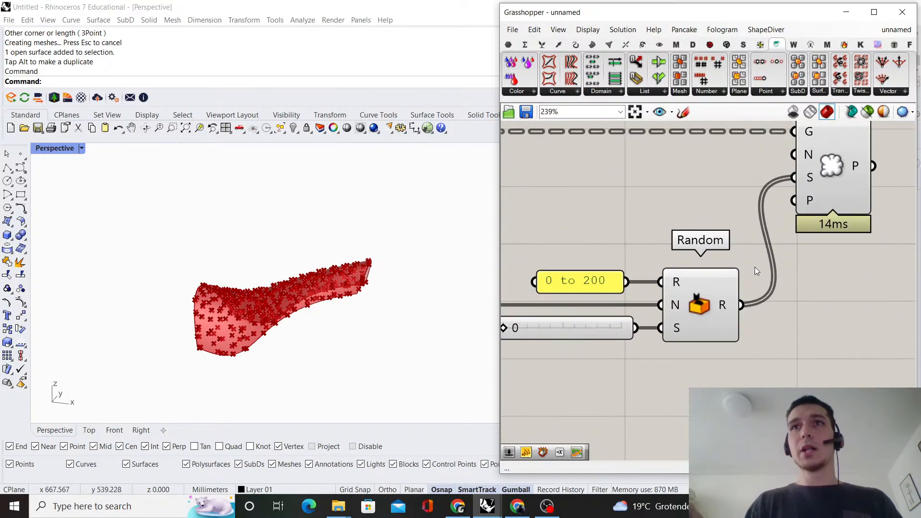
{"action": "right_click", "coordinate": [730, 309]}
{"action": "left_click", "coordinate": [754, 381]}
{"action": "scroll", "coordinate": [519, 426], "scroll_direction": "down", "scroll_amount": 3}
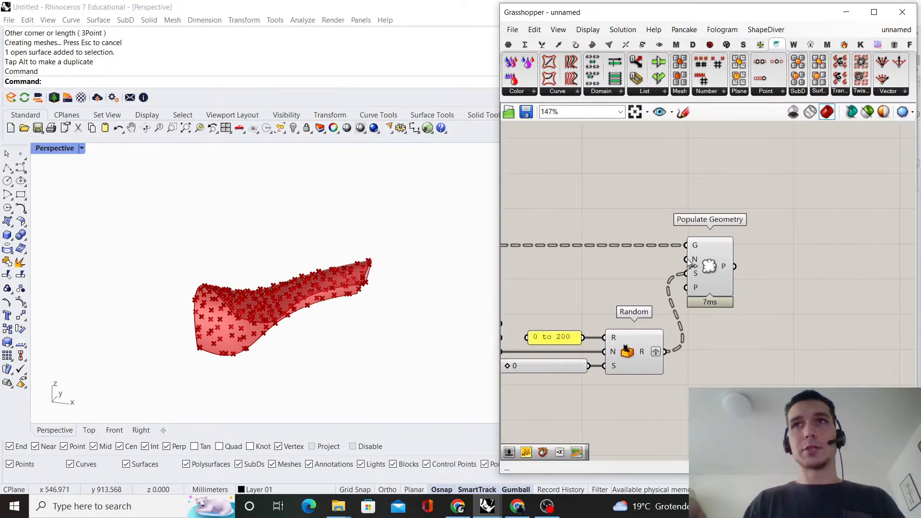
Examine the points from Populate Geometry to compare their placement on the two surfaces
{"action": "scroll", "coordinate": [711, 256], "scroll_direction": "up", "scroll_amount": 1}
{"action": "left_click", "coordinate": [711, 259]}
{"action": "scroll", "coordinate": [222, 346], "scroll_direction": "up", "scroll_amount": 9}
{"action": "scroll", "coordinate": [224, 279], "scroll_direction": "down", "scroll_amount": 4}
{"action": "right_click_drag", "start_coordinate": [224, 278], "coordinate": [293, 259]}
{"action": "scroll", "coordinate": [667, 290], "scroll_direction": "down", "scroll_amount": 3}
{"action": "right_click_drag", "start_coordinate": [665, 272], "coordinate": [751, 279]}
{"action": "scroll", "coordinate": [790, 234], "scroll_direction": "up", "scroll_amount": 2}
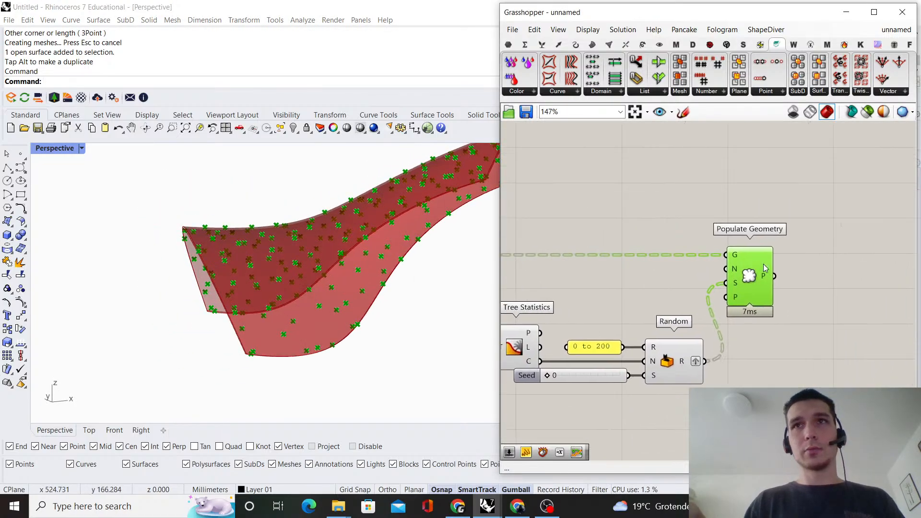
{"action": "scroll", "coordinate": [764, 265], "scroll_direction": "up", "scroll_amount": 1}
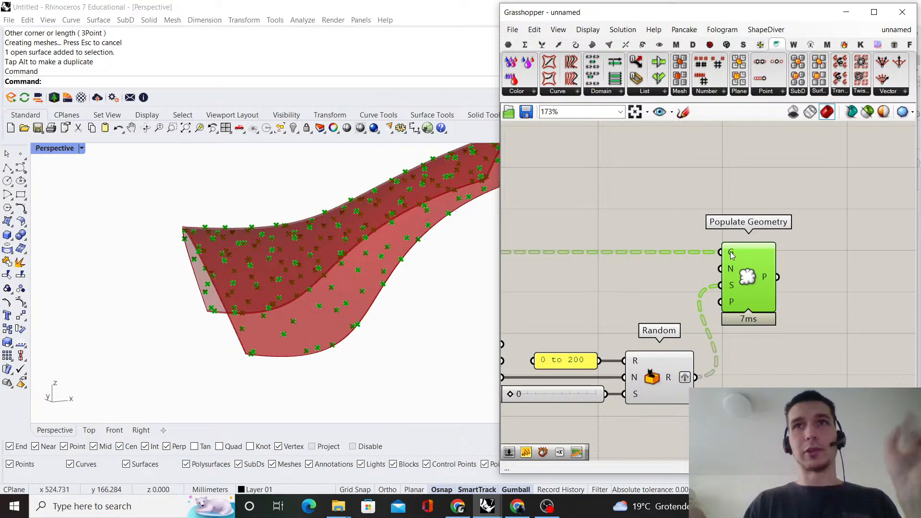
Add a number slider set to 150, connect it to Populate Geometry's N input and line it up with that input
{"action": "left_click", "coordinate": [643, 320]}
{"action": "double_click", "coordinate": [643, 295]}
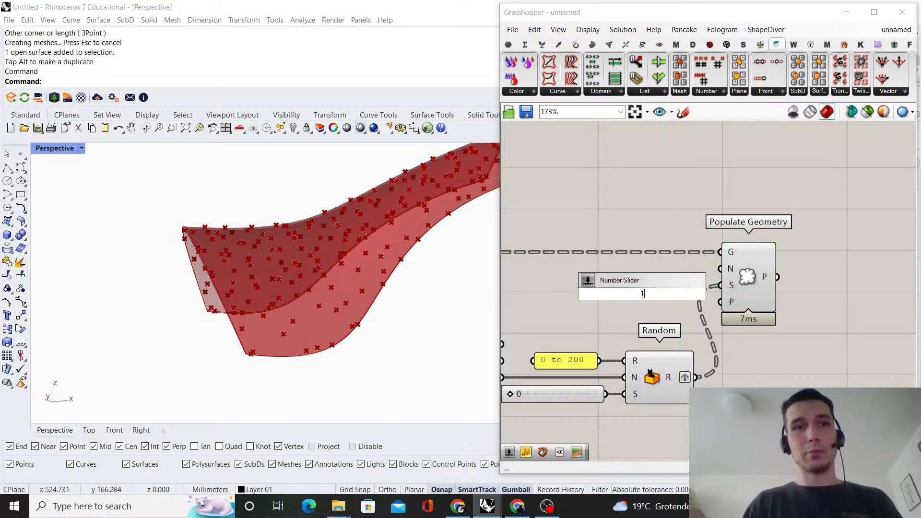
{"action": "type", "text": "150"}
{"action": "key", "text": "Return"}
{"action": "scroll", "coordinate": [691, 280], "scroll_direction": "up", "scroll_amount": 1}
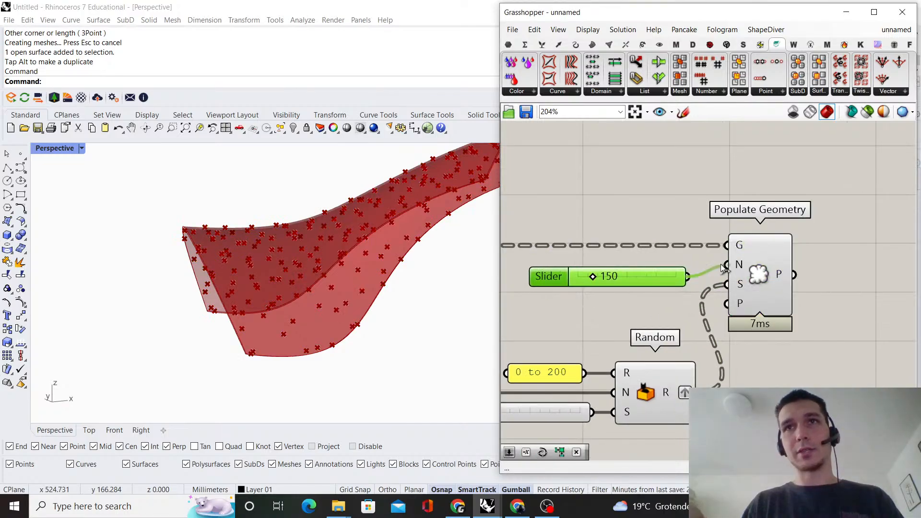
{"action": "left_click_drag", "start_coordinate": [673, 281], "coordinate": [681, 270]}
{"action": "left_click", "coordinate": [660, 301]}
{"action": "scroll", "coordinate": [350, 274], "scroll_direction": "down", "scroll_amount": 5}
{"action": "right_click_drag", "start_coordinate": [350, 274], "coordinate": [290, 253]}
{"action": "right_click_drag", "start_coordinate": [901, 271], "coordinate": [730, 271]}
{"action": "double_click", "coordinate": [730, 270]}
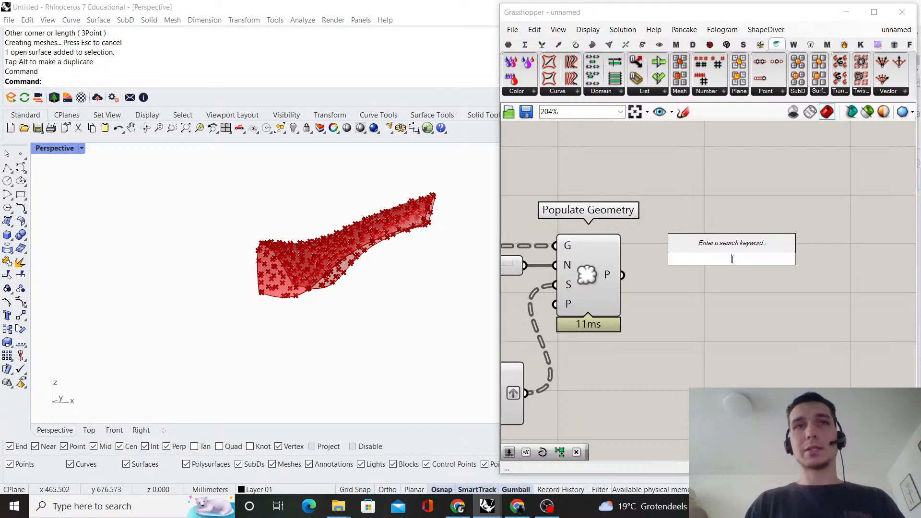
{"action": "key", "text": "Escape"}
{"action": "scroll", "coordinate": [747, 278], "scroll_direction": "down", "scroll_amount": 8}
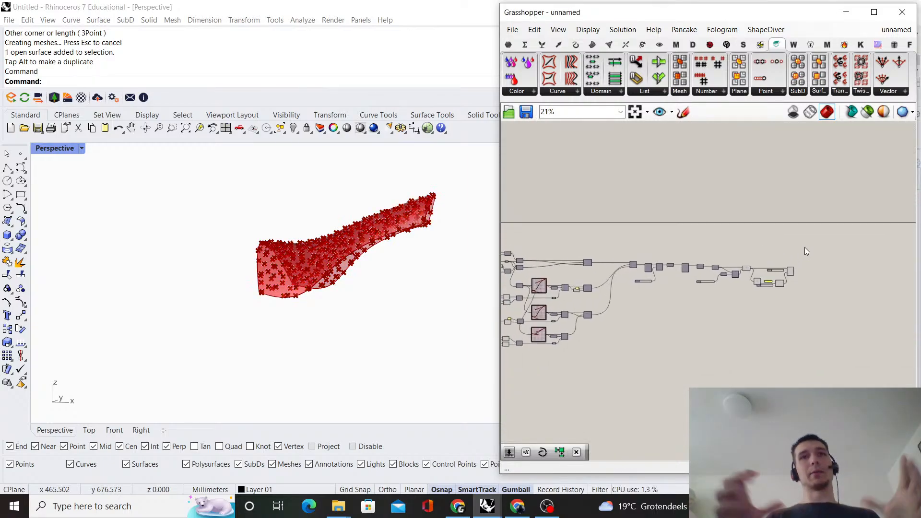
Turn off the preview of all components upstream of Populate Geometry, leaving only its points displayed
{"action": "scroll", "coordinate": [805, 246], "scroll_direction": "up", "scroll_amount": 6}
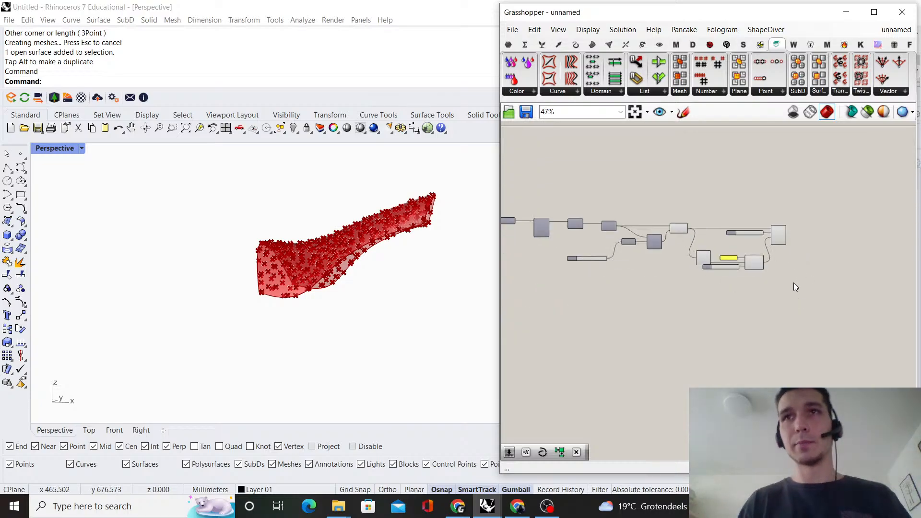
{"action": "left_click_drag", "start_coordinate": [722, 333], "coordinate": [589, 146]}
{"action": "right_click", "coordinate": [589, 146]}
{"action": "left_click", "coordinate": [614, 164]}
{"action": "left_click", "coordinate": [802, 188]}
{"action": "right_click_drag", "start_coordinate": [801, 188], "coordinate": [666, 215]}
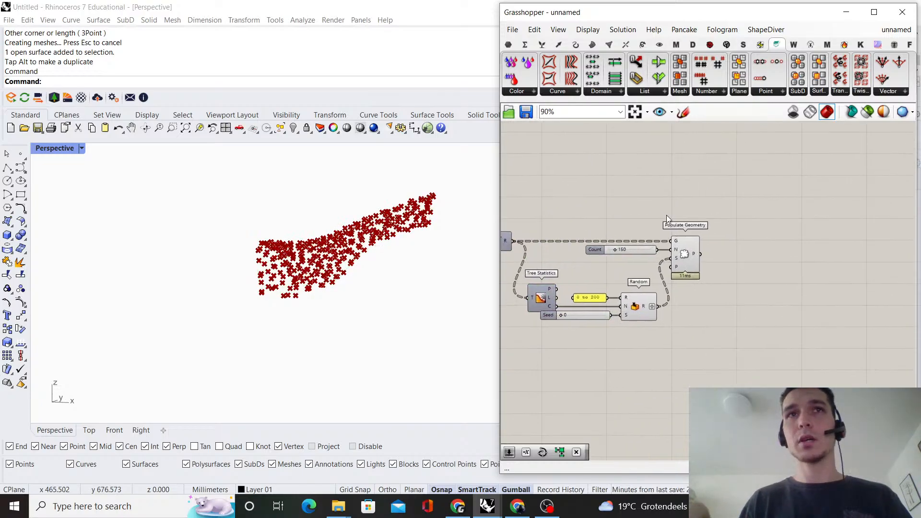
{"action": "scroll", "coordinate": [690, 254], "scroll_direction": "up", "scroll_amount": 2}
{"action": "left_click", "coordinate": [695, 258]}
Add a Surface Closest Point component after Populate Geometry and feed Populate Geometry's P output into its P input
{"action": "double_click", "coordinate": [777, 250]}
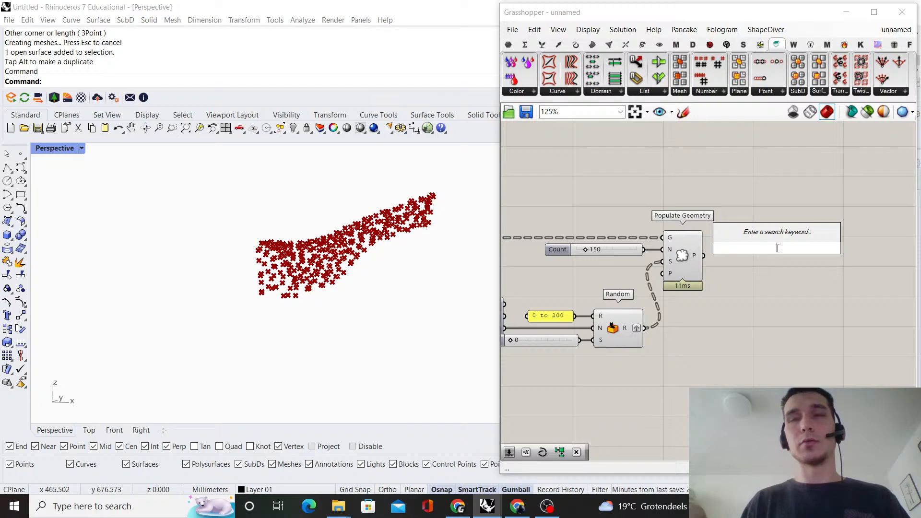
{"action": "type", "text": "surfa"}
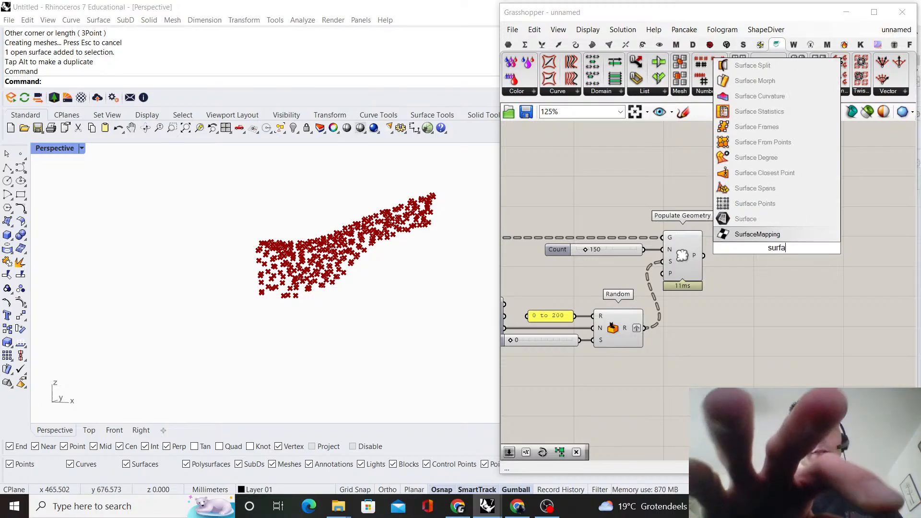
{"action": "type", "text": "ce closest point"}
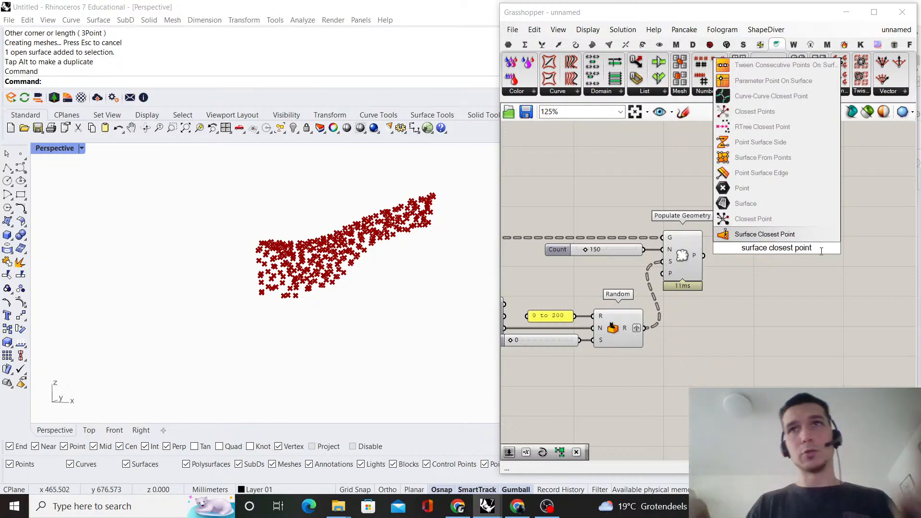
{"action": "left_click", "coordinate": [816, 235]}
{"action": "scroll", "coordinate": [697, 261], "scroll_direction": "up", "scroll_amount": 2}
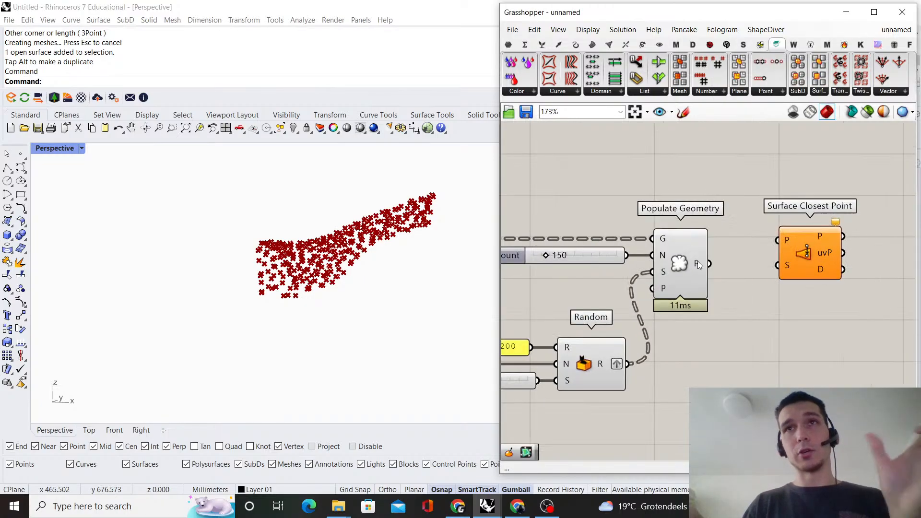
{"action": "left_click_drag", "start_coordinate": [698, 261], "coordinate": [831, 273]}
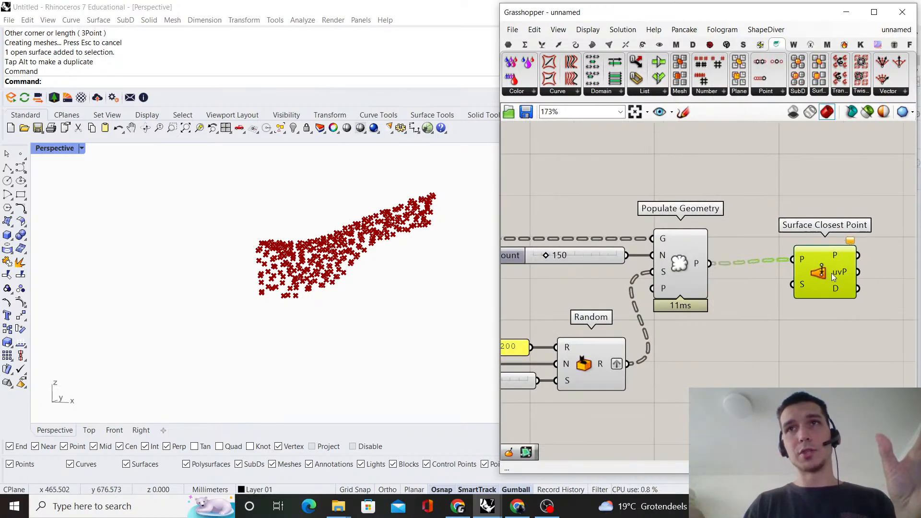
{"action": "left_click", "coordinate": [771, 224]}
Insert a relay on the wire into Populate Geometry's G input and connect it to Surface Closest Point's S input
{"action": "scroll", "coordinate": [771, 224], "scroll_direction": "down", "scroll_amount": 2}
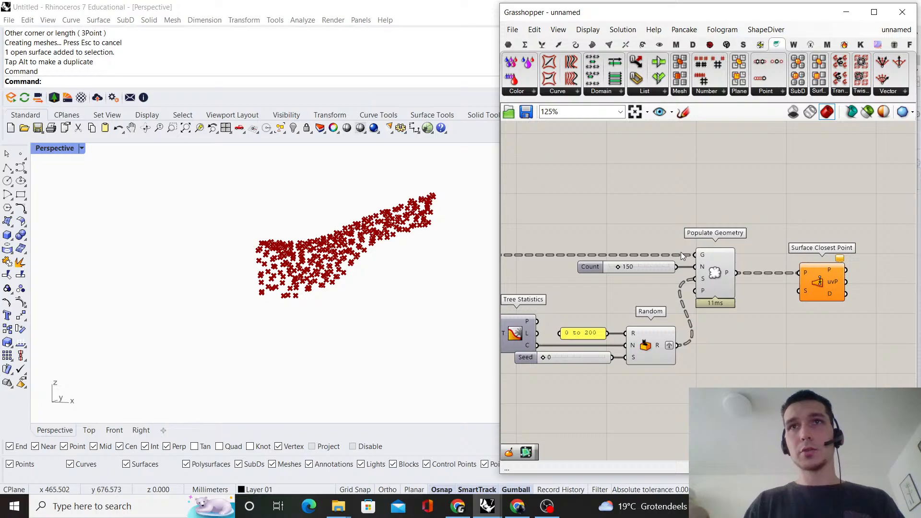
{"action": "double_click", "coordinate": [660, 255]}
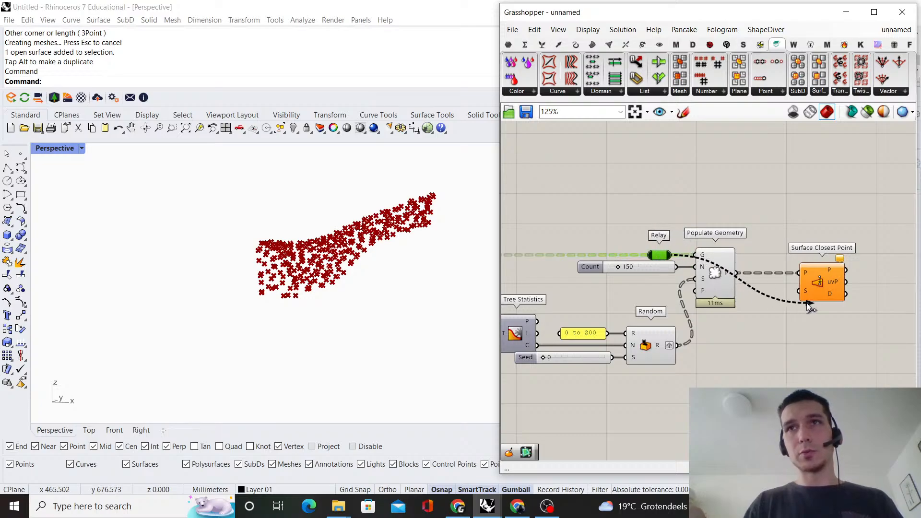
{"action": "left_click_drag", "start_coordinate": [811, 292], "coordinate": [799, 297]}
{"action": "left_click", "coordinate": [776, 281]}
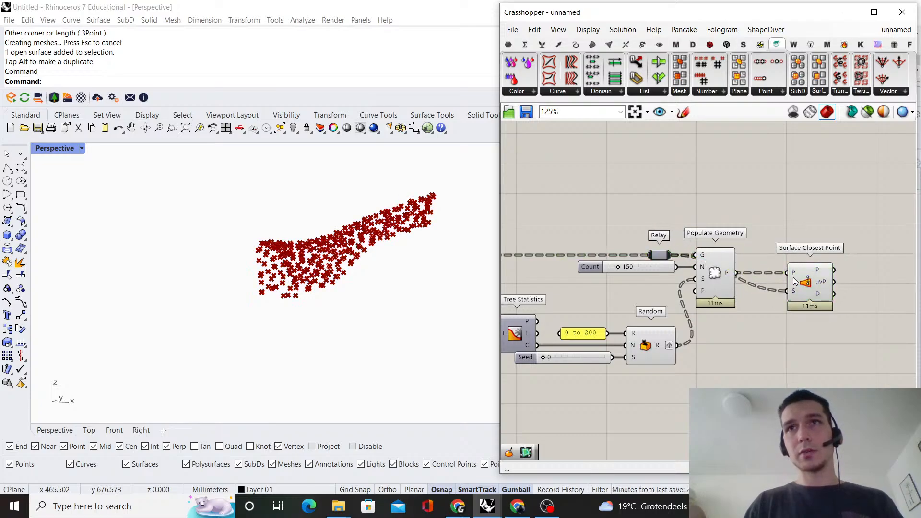
{"action": "right_click_drag", "start_coordinate": [788, 269], "coordinate": [753, 231]}
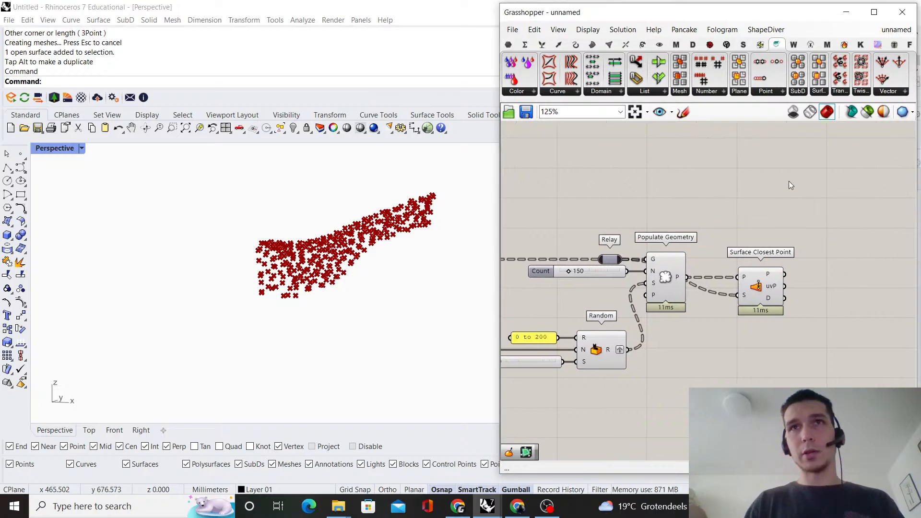
Add an Evaluate Surface component, feeding its uv input from Surface Closest Point's uvP output and its S input from the relay
{"action": "right_click_drag", "start_coordinate": [789, 180], "coordinate": [721, 182]}
{"action": "double_click", "coordinate": [731, 186]}
{"action": "type", "text": "evaluate"}
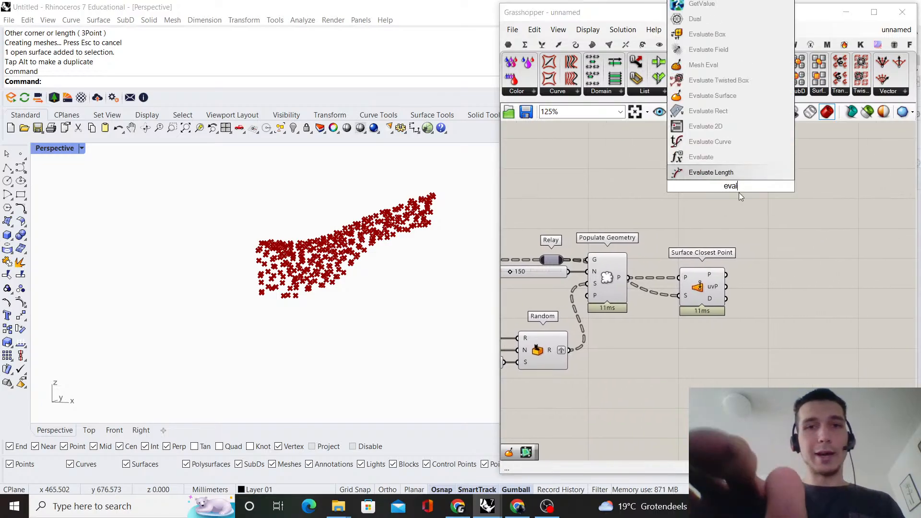
{"action": "type", "text": "face"}
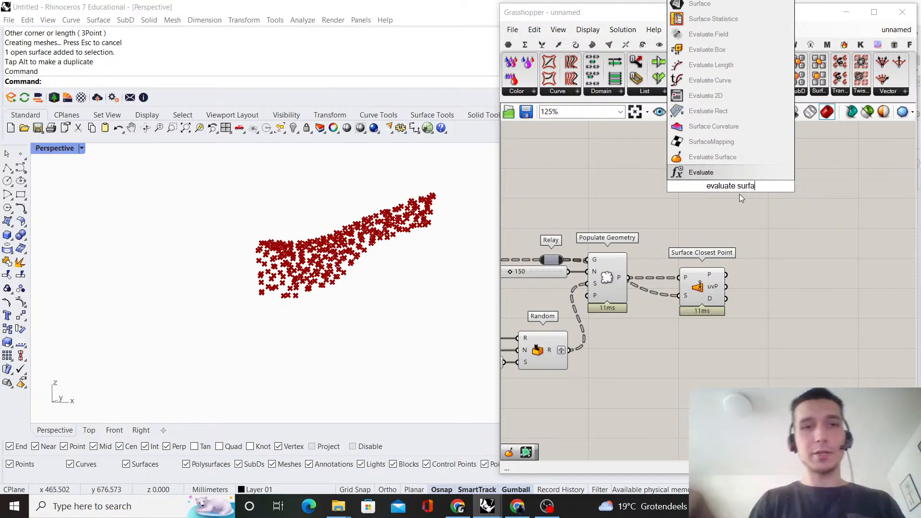
{"action": "key", "text": "Return"}
{"action": "scroll", "coordinate": [728, 217], "scroll_direction": "up", "scroll_amount": 1}
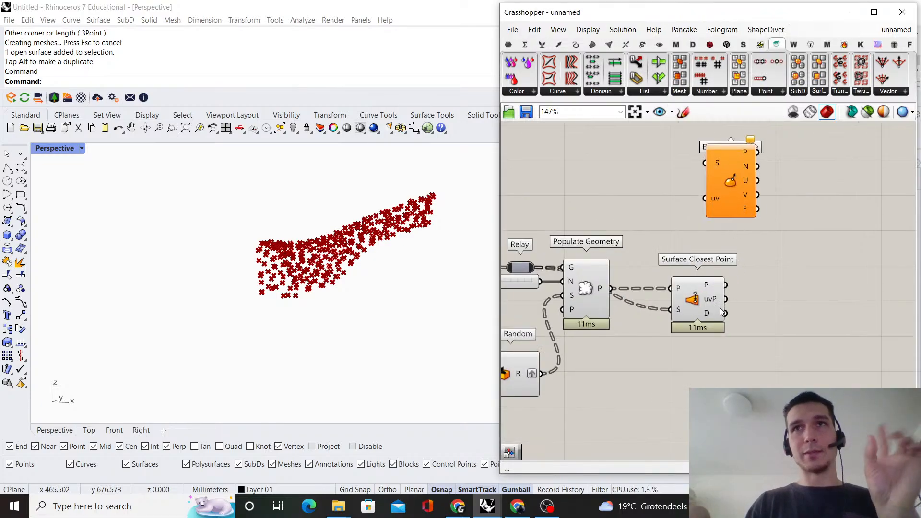
{"action": "left_click_drag", "start_coordinate": [728, 211], "coordinate": [797, 276]}
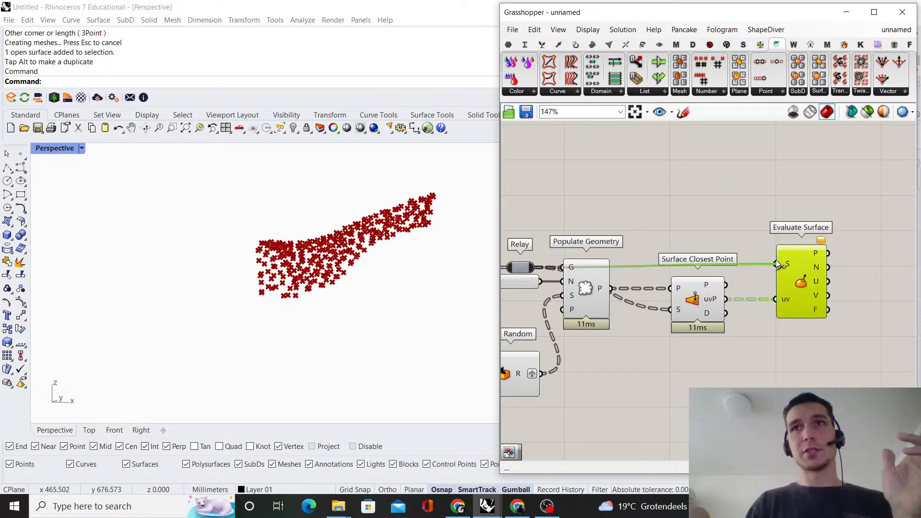
{"action": "left_click_drag", "start_coordinate": [777, 261], "coordinate": [779, 262]}
Examine the orientation of the Evaluate Surface frames across the surfaces in the perspective view
{"action": "right_click_drag", "start_coordinate": [391, 264], "coordinate": [338, 258]}
{"action": "scroll", "coordinate": [296, 295], "scroll_direction": "up", "scroll_amount": 9}
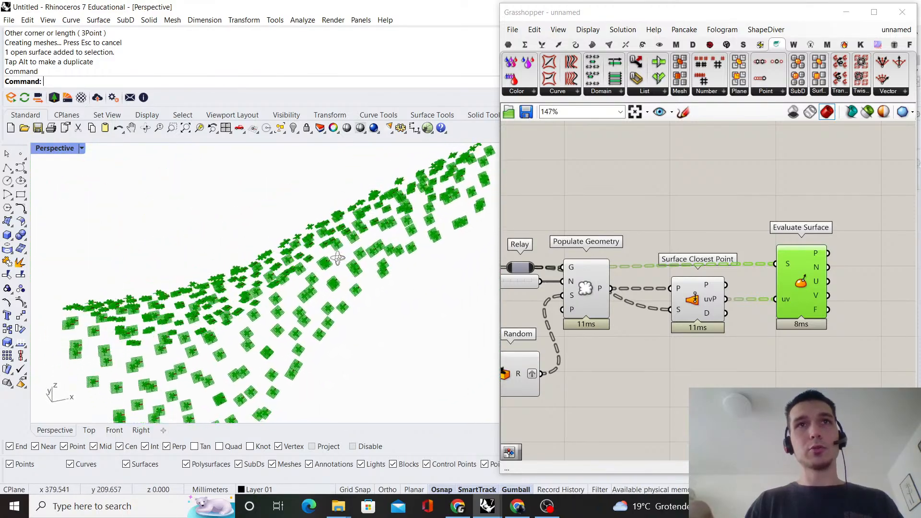
{"action": "scroll", "coordinate": [338, 258], "scroll_direction": "up", "scroll_amount": 12}
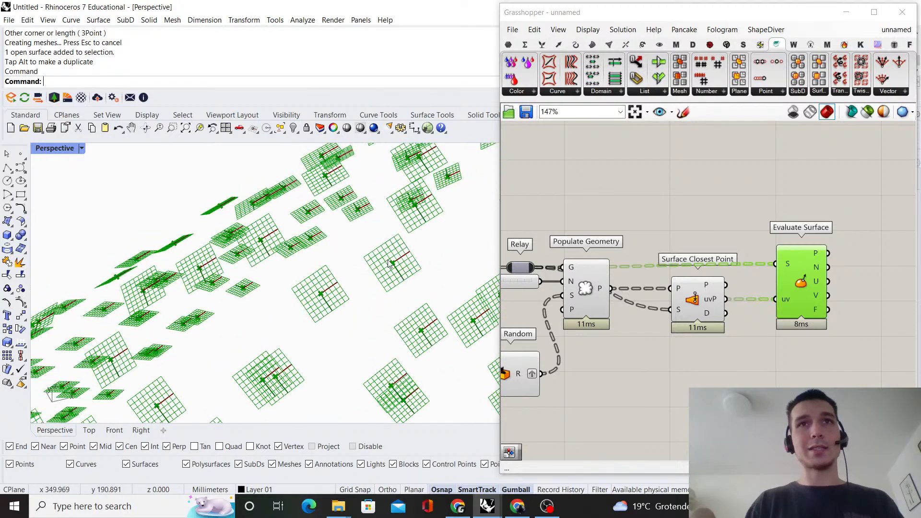
{"action": "scroll", "coordinate": [390, 264], "scroll_direction": "down", "scroll_amount": 8}
{"action": "right_click_drag", "start_coordinate": [389, 263], "coordinate": [244, 240]}
{"action": "scroll", "coordinate": [307, 283], "scroll_direction": "up", "scroll_amount": 9}
{"action": "scroll", "coordinate": [330, 272], "scroll_direction": "down", "scroll_amount": 9}
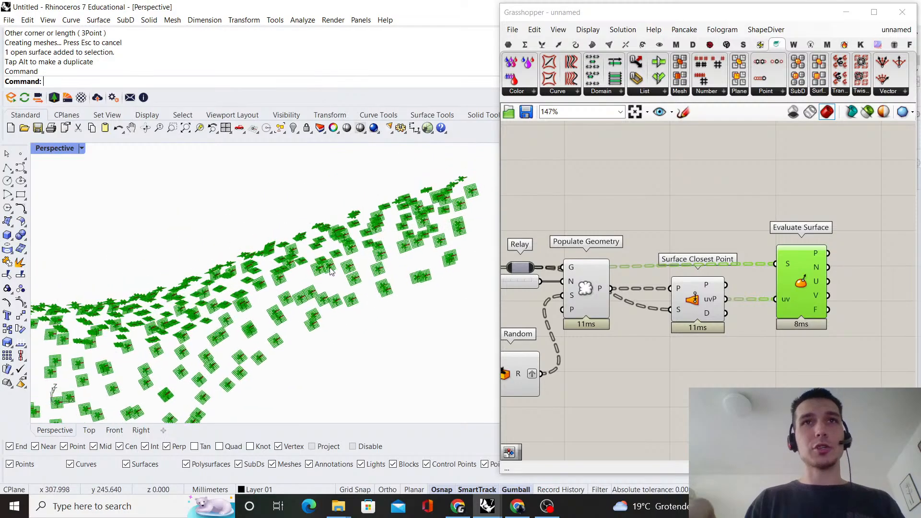
{"action": "scroll", "coordinate": [330, 272], "scroll_direction": "down", "scroll_amount": 6}
{"action": "right_click_drag", "start_coordinate": [330, 272], "coordinate": [354, 234]}
{"action": "scroll", "coordinate": [740, 260], "scroll_direction": "down", "scroll_amount": 3}
Turn off the preview of Populate Geometry and Surface Closest Point, and inspect the Evaluate Surface frames and their axes
{"action": "right_click_drag", "start_coordinate": [739, 260], "coordinate": [674, 260]}
{"action": "left_click_drag", "start_coordinate": [658, 342], "coordinate": [524, 231]}
{"action": "middle_click", "coordinate": [551, 200]}
{"action": "left_click", "coordinate": [589, 220]}
{"action": "scroll", "coordinate": [321, 310], "scroll_direction": "up", "scroll_amount": 6}
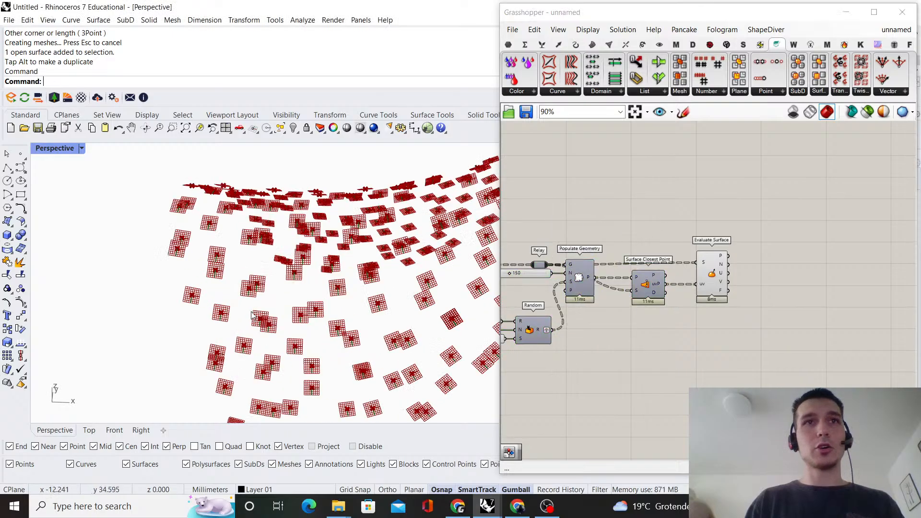
{"action": "scroll", "coordinate": [320, 311], "scroll_direction": "down", "scroll_amount": 8}
{"action": "mouse_move", "coordinate": [317, 307]}
{"action": "right_mouse_down"}
{"action": "mouse_move", "coordinate": [261, 288]}
{"action": "mouse_move", "coordinate": [282, 280]}
{"action": "mouse_move", "coordinate": [240, 261]}
{"action": "mouse_move", "coordinate": [335, 257]}
{"action": "mouse_move", "coordinate": [440, 289]}
{"action": "right_mouse_up"}
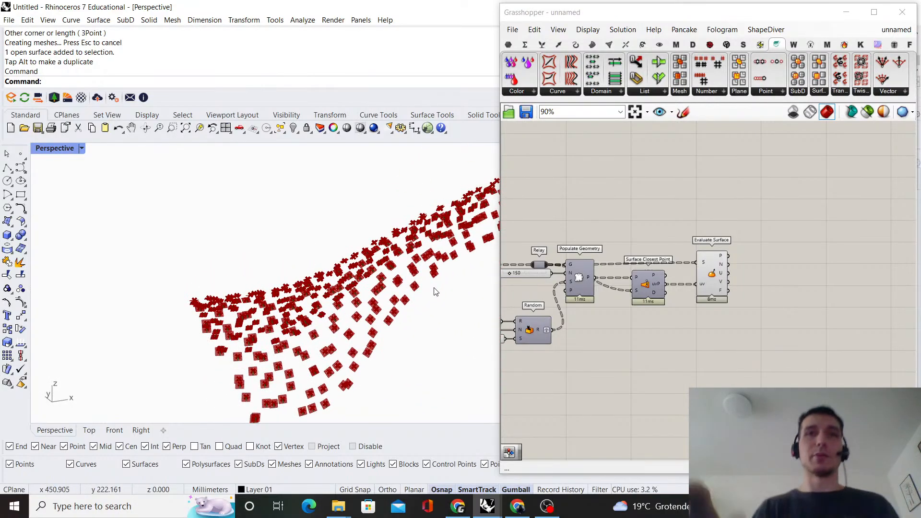
{"action": "right_click_drag", "start_coordinate": [434, 291], "coordinate": [411, 302]}
{"action": "scroll", "coordinate": [336, 295], "scroll_direction": "up", "scroll_amount": 8}
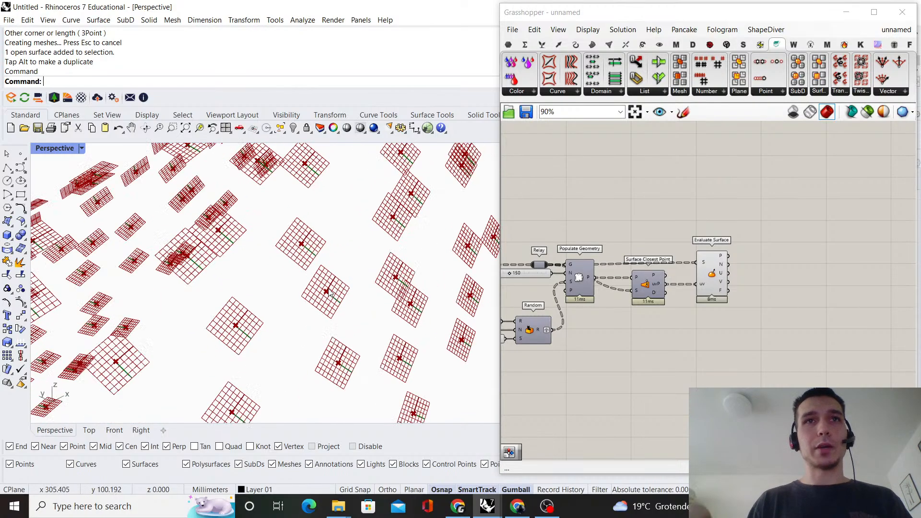
Add a Deconstruct Plane component and connect Evaluate Surface's F output to its P input, aligning it with that output
{"action": "right_click_drag", "start_coordinate": [792, 268], "coordinate": [751, 275]}
{"action": "double_click", "coordinate": [750, 275]}
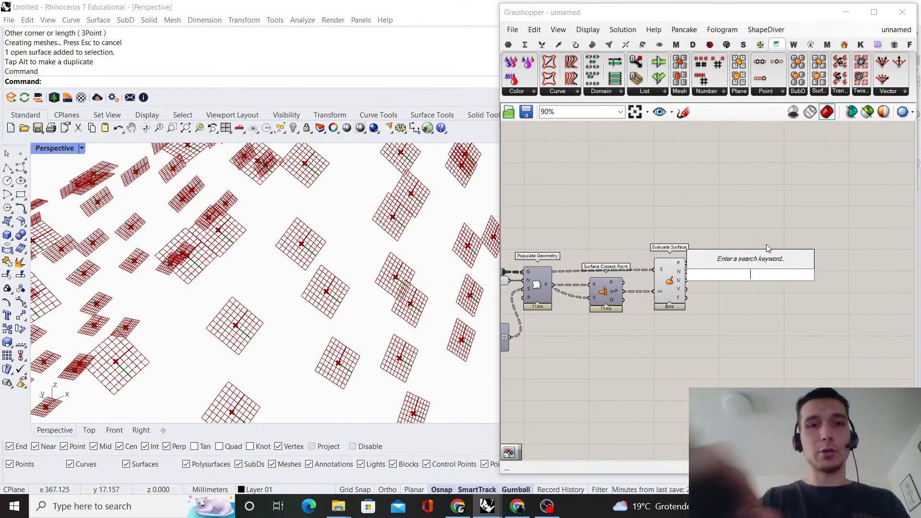
{"action": "type", "text": "decons"}
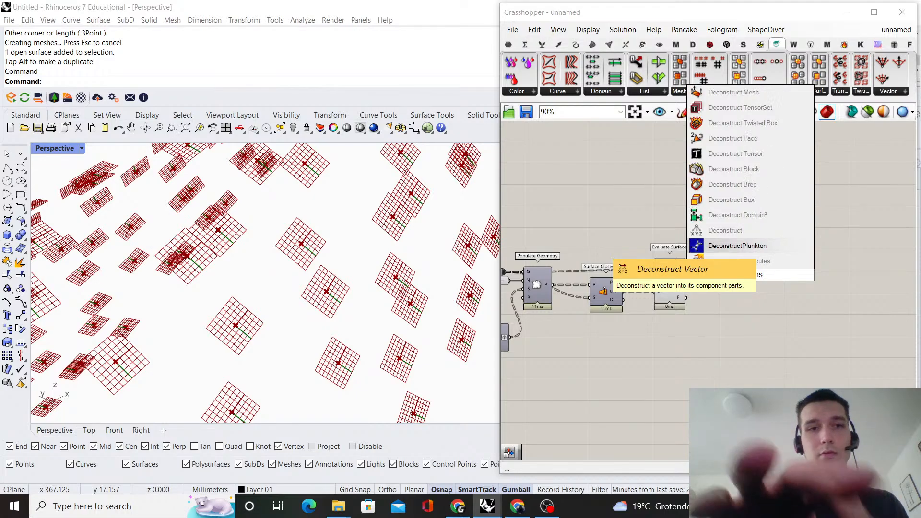
{"action": "type", "text": "truct plane"}
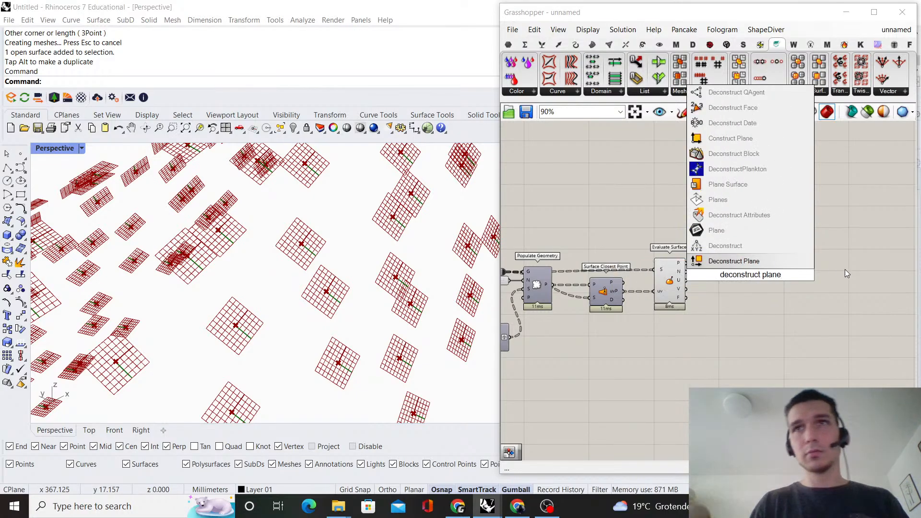
{"action": "left_click", "coordinate": [734, 261]}
{"action": "scroll", "coordinate": [685, 264], "scroll_direction": "up", "scroll_amount": 3}
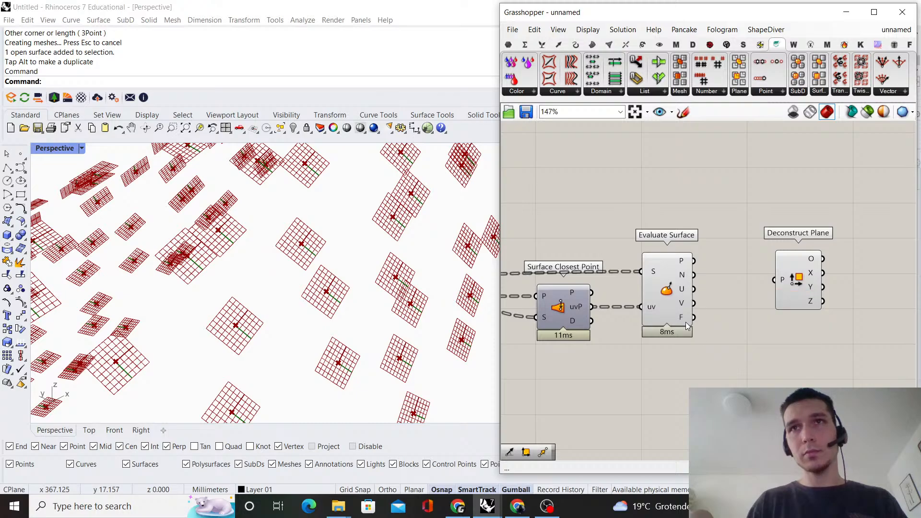
{"action": "left_click_drag", "start_coordinate": [693, 318], "coordinate": [769, 321]}
{"action": "left_click", "coordinate": [767, 241]}
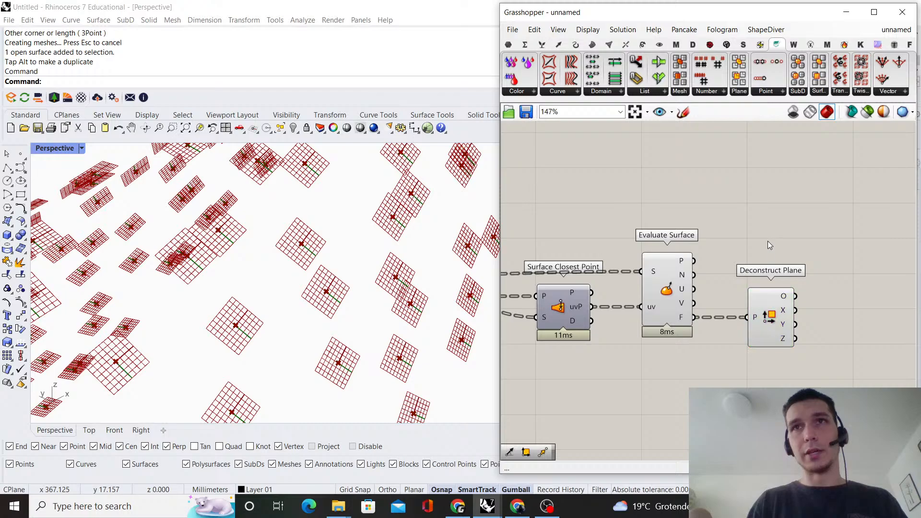
Add a Move component beyond Deconstruct Plane
{"action": "scroll", "coordinate": [586, 308], "scroll_direction": "down", "scroll_amount": 3}
{"action": "scroll", "coordinate": [691, 290], "scroll_direction": "up", "scroll_amount": 3}
{"action": "right_click_drag", "start_coordinate": [709, 329], "coordinate": [660, 327]}
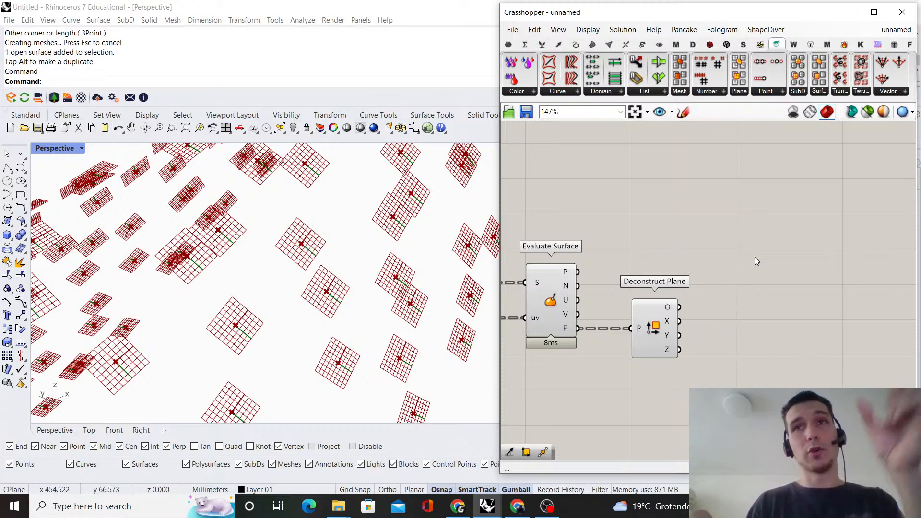
{"action": "double_click", "coordinate": [787, 258]}
{"action": "type", "text": "m"}
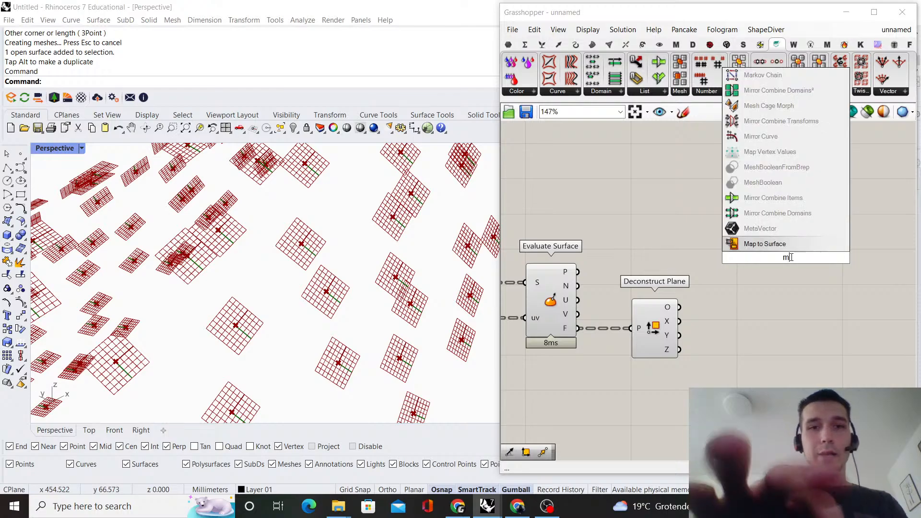
{"action": "type", "text": "ove"}
{"action": "left_click", "coordinate": [785, 246]}
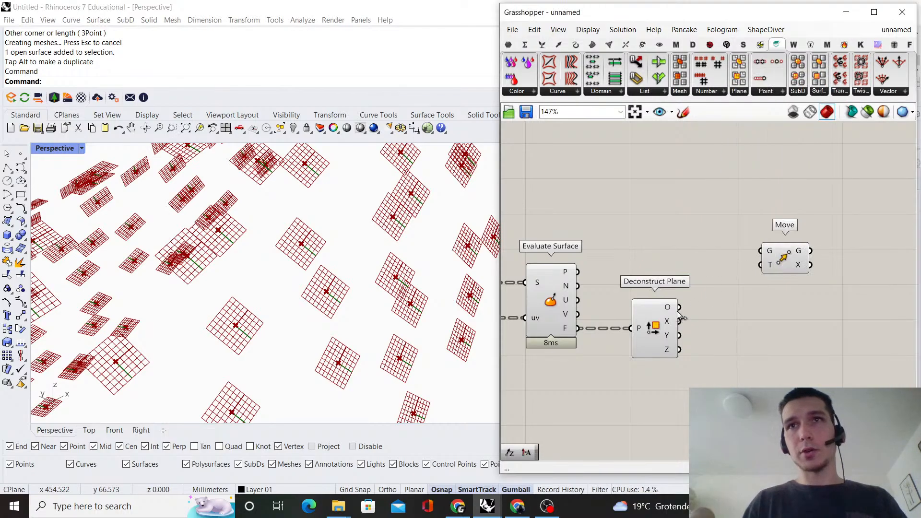
Graft Deconstruct Plane's P input and feed its O output into Move's G input, aligning the two components
{"action": "right_click", "coordinate": [637, 332]}
{"action": "left_click", "coordinate": [667, 378]}
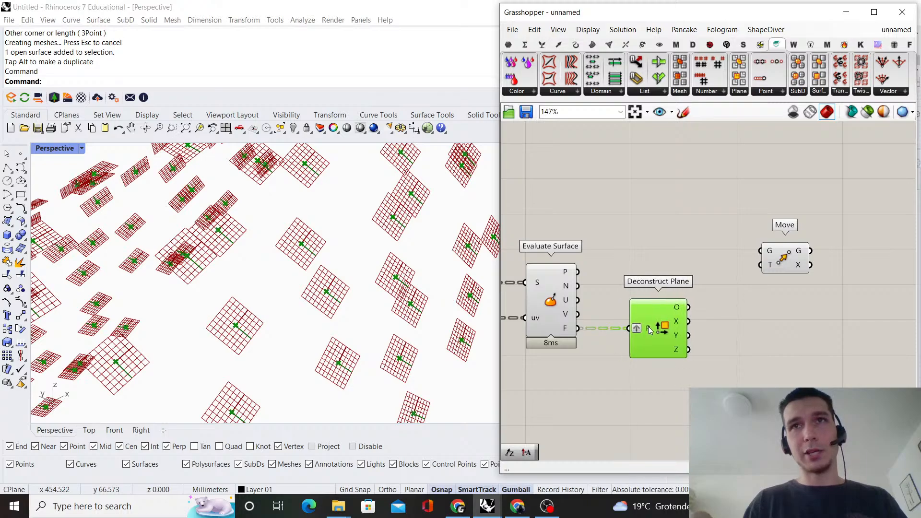
{"action": "left_click", "coordinate": [712, 332]}
{"action": "scroll", "coordinate": [679, 303], "scroll_direction": "up", "scroll_amount": 1}
{"action": "left_click_drag", "start_coordinate": [692, 309], "coordinate": [853, 323]}
{"action": "right_click_drag", "start_coordinate": [775, 267], "coordinate": [738, 238]}
Add a Merge component between Deconstruct Plane and Move, and connect Deconstruct Plane's Y output to its D1 input
{"action": "double_click", "coordinate": [710, 350]}
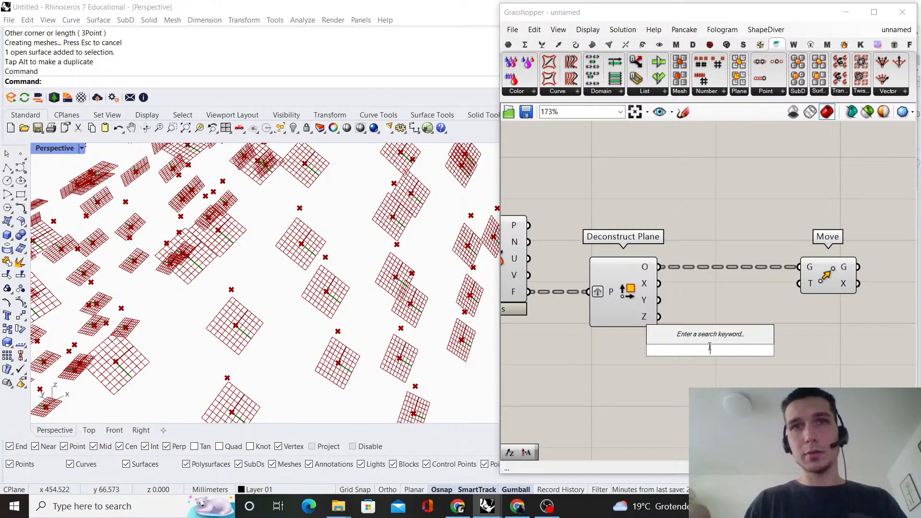
{"action": "type", "text": "merge"}
{"action": "key", "text": "Return"}
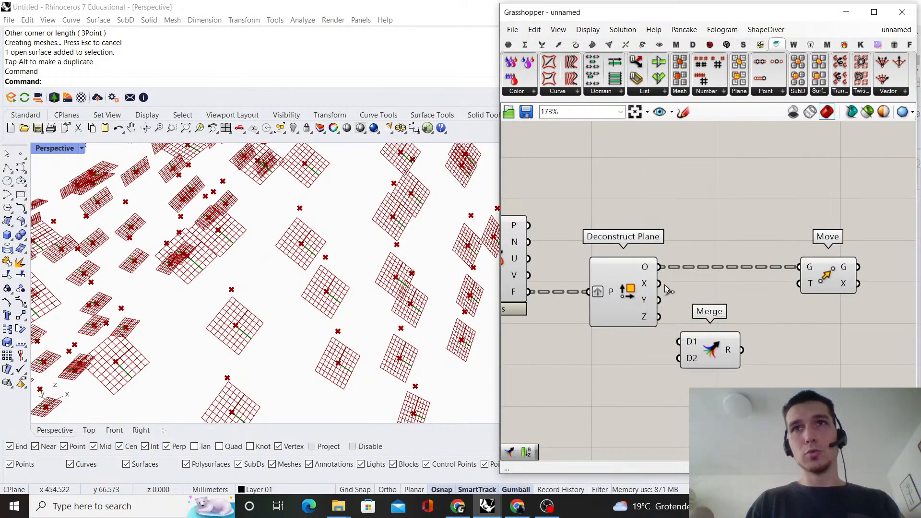
{"action": "left_click_drag", "start_coordinate": [660, 303], "coordinate": [684, 338]}
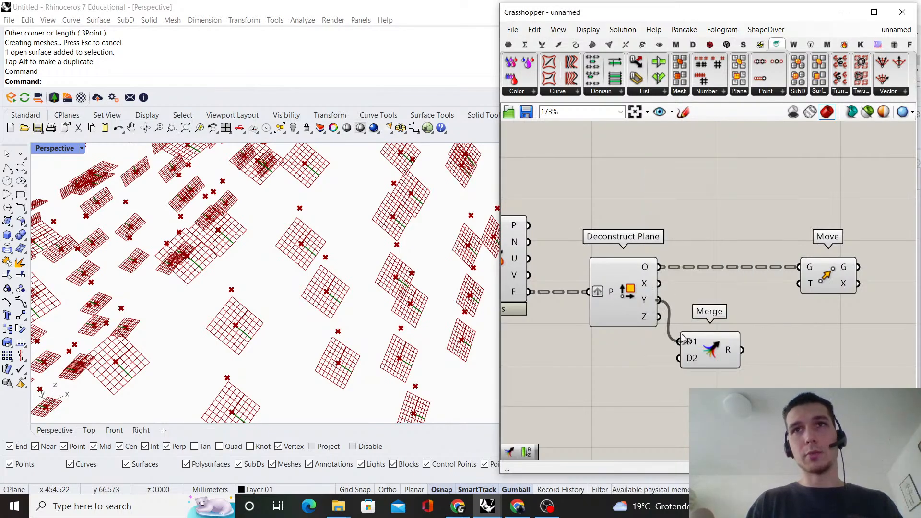
Add a Negative component below Merge and connect Deconstruct Plane's Y output to its x input
{"action": "double_click", "coordinate": [740, 388]}
{"action": "type", "text": "nega"}
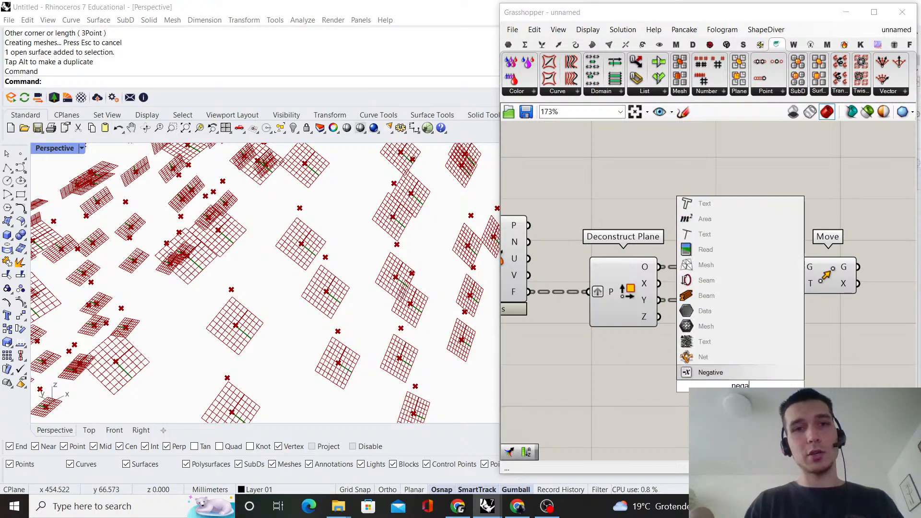
{"action": "key", "text": "Return"}
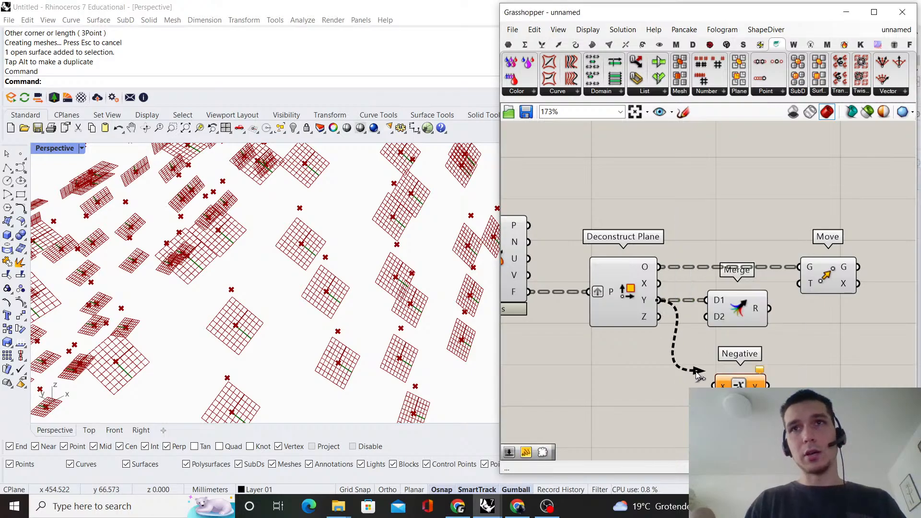
{"action": "left_click_drag", "start_coordinate": [696, 372], "coordinate": [714, 384]}
{"action": "scroll", "coordinate": [702, 332], "scroll_direction": "down", "scroll_amount": 2}
{"action": "right_click_drag", "start_coordinate": [806, 332], "coordinate": [650, 347]}
{"action": "left_click_drag", "start_coordinate": [650, 347], "coordinate": [649, 322]}
{"action": "left_click", "coordinate": [610, 256]}
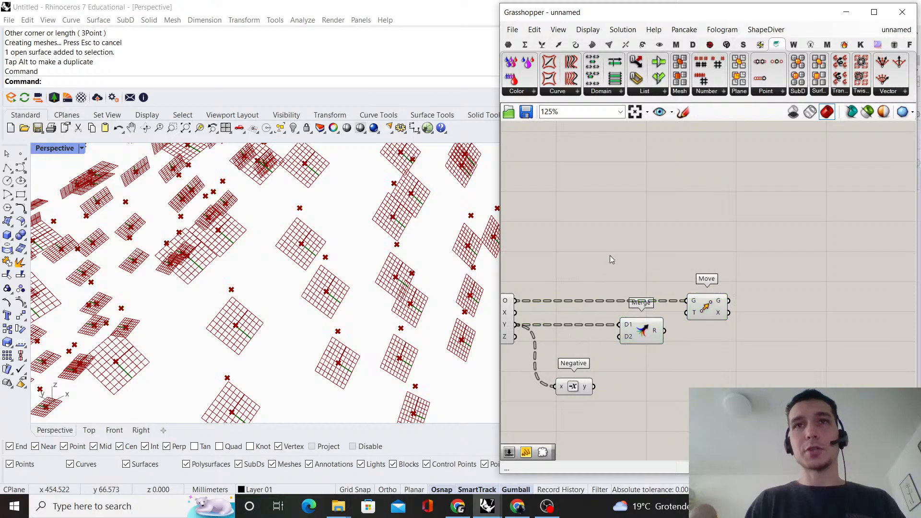
Connect Negative's y output to Merge's D2 input and line up the two components between Deconstruct Plane and Move
{"action": "scroll", "coordinate": [566, 362], "scroll_direction": "up", "scroll_amount": 2}
{"action": "left_click_drag", "start_coordinate": [604, 404], "coordinate": [651, 320]}
{"action": "left_click_drag", "start_coordinate": [706, 307], "coordinate": [702, 320]}
{"action": "left_click_drag", "start_coordinate": [581, 321], "coordinate": [580, 324]}
{"action": "left_click", "coordinate": [633, 363]}
Shift Move farther along, add an Amplitude component after Merge, and connect Merge's R output to its V input
{"action": "scroll", "coordinate": [801, 291], "scroll_direction": "down", "scroll_amount": 1}
{"action": "right_click_drag", "start_coordinate": [789, 284], "coordinate": [636, 301]}
{"action": "left_click_drag", "start_coordinate": [636, 301], "coordinate": [761, 301]}
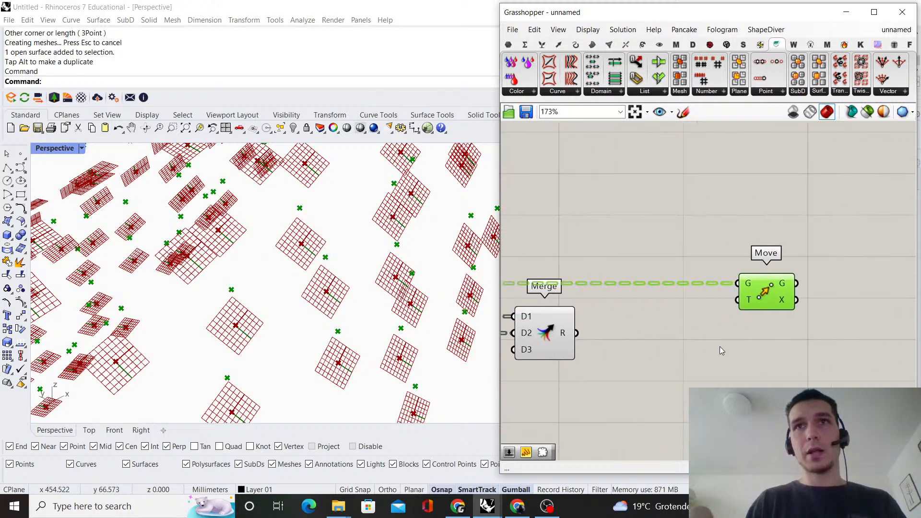
{"action": "double_click", "coordinate": [720, 346]}
{"action": "type", "text": "amplitude"}
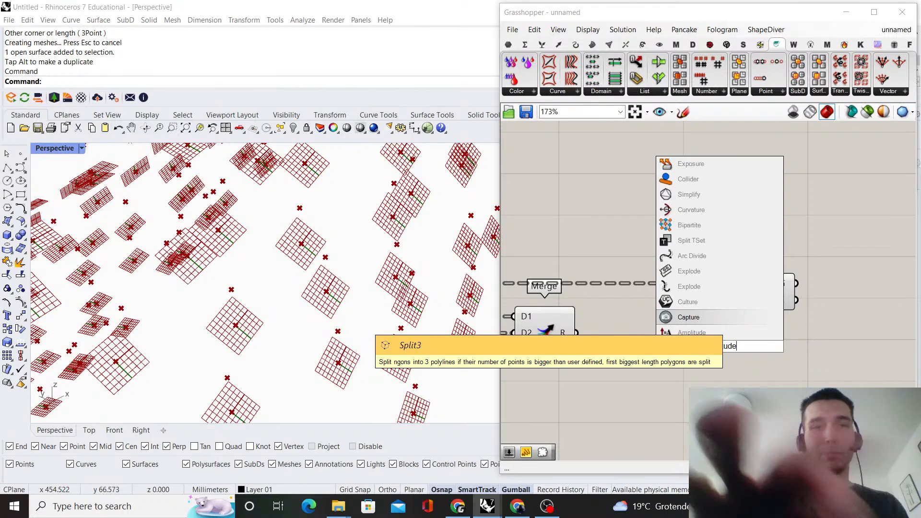
{"action": "left_click", "coordinate": [715, 334]}
{"action": "scroll", "coordinate": [825, 325], "scroll_direction": "up", "scroll_amount": 1}
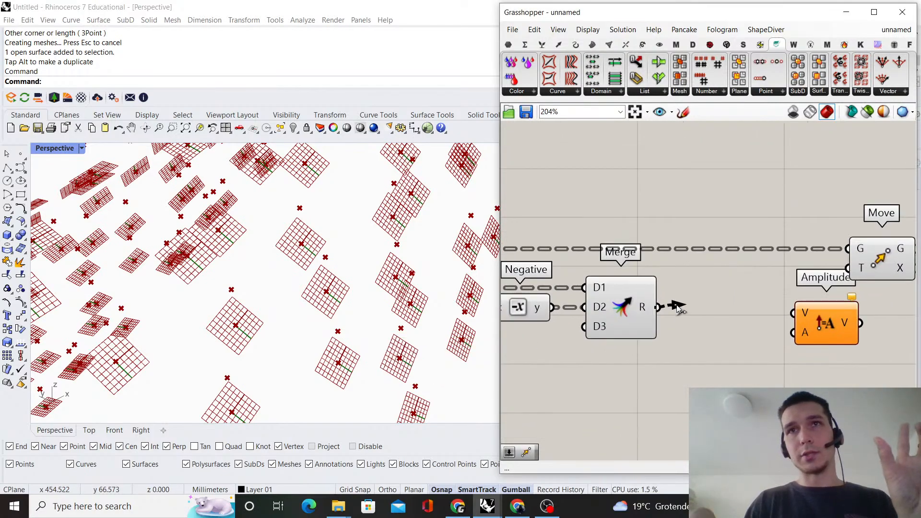
{"action": "left_click_drag", "start_coordinate": [826, 324], "coordinate": [753, 318]}
{"action": "right_click_drag", "start_coordinate": [724, 361], "coordinate": [738, 331]}
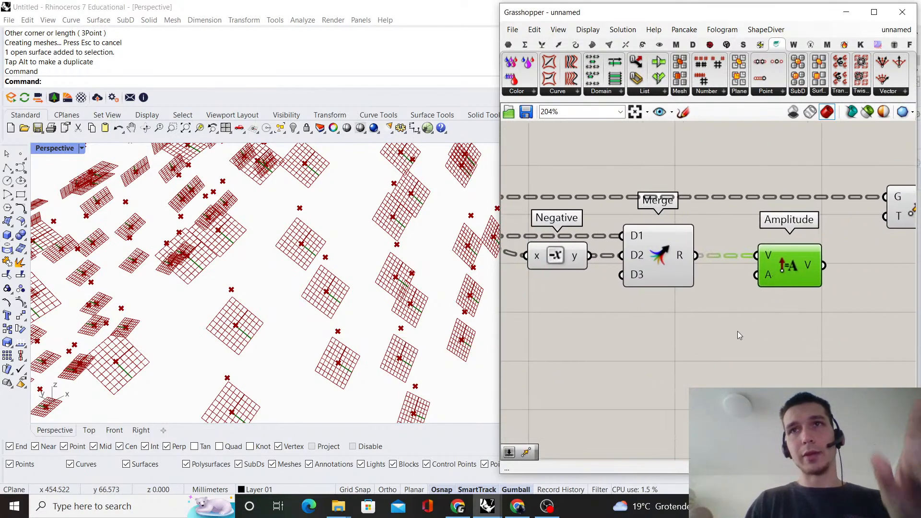
Create a number slider from 40, connect it to Amplitude's A input, and set its value to 25
{"action": "left_click", "coordinate": [708, 361]}
{"action": "double_click", "coordinate": [708, 361]}
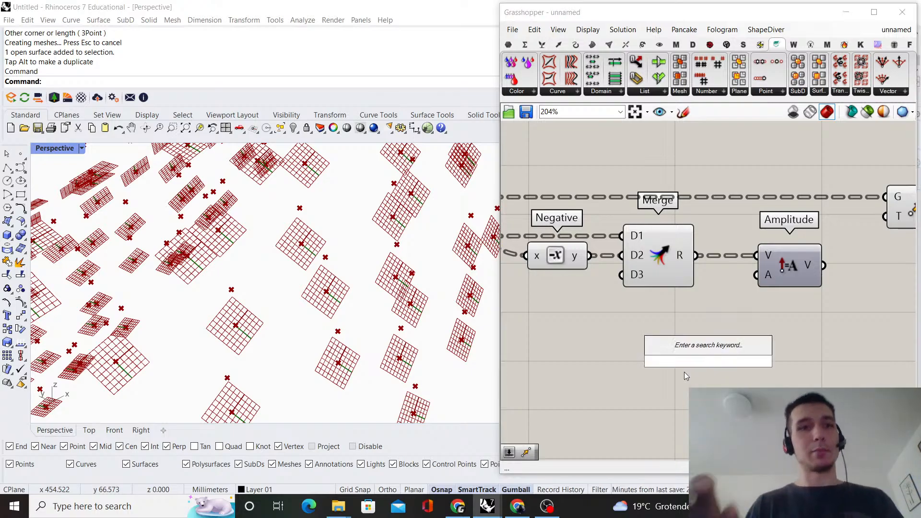
{"action": "type", "text": "40"}
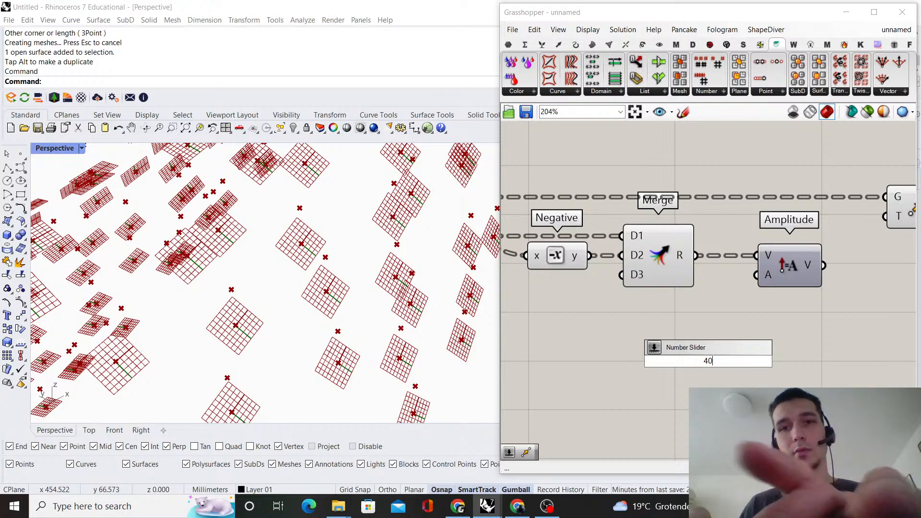
{"action": "key", "text": "Return"}
{"action": "left_click_drag", "start_coordinate": [725, 364], "coordinate": [760, 277]}
{"action": "double_click", "coordinate": [690, 353]}
{"action": "type", "text": "25"}
{"action": "key", "text": "Return"}
Connect Amplitude's V output to Move's T input and check the moved points in the Perspective viewport
{"action": "scroll", "coordinate": [764, 277], "scroll_direction": "down", "scroll_amount": 3}
{"action": "right_click_drag", "start_coordinate": [811, 270], "coordinate": [621, 298]}
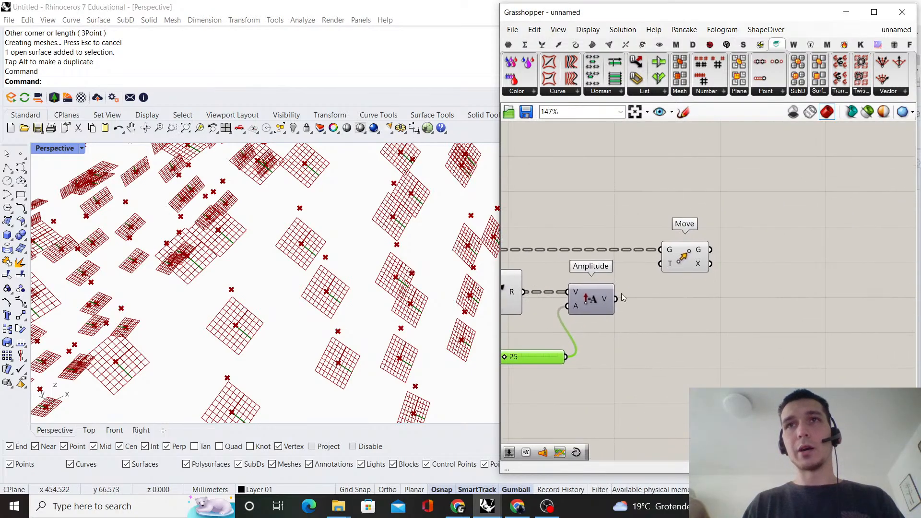
{"action": "scroll", "coordinate": [619, 298], "scroll_direction": "up", "scroll_amount": 1}
{"action": "left_click_drag", "start_coordinate": [616, 300], "coordinate": [672, 261]}
{"action": "left_click", "coordinate": [688, 255]}
{"action": "scroll", "coordinate": [331, 283], "scroll_direction": "down", "scroll_amount": 10}
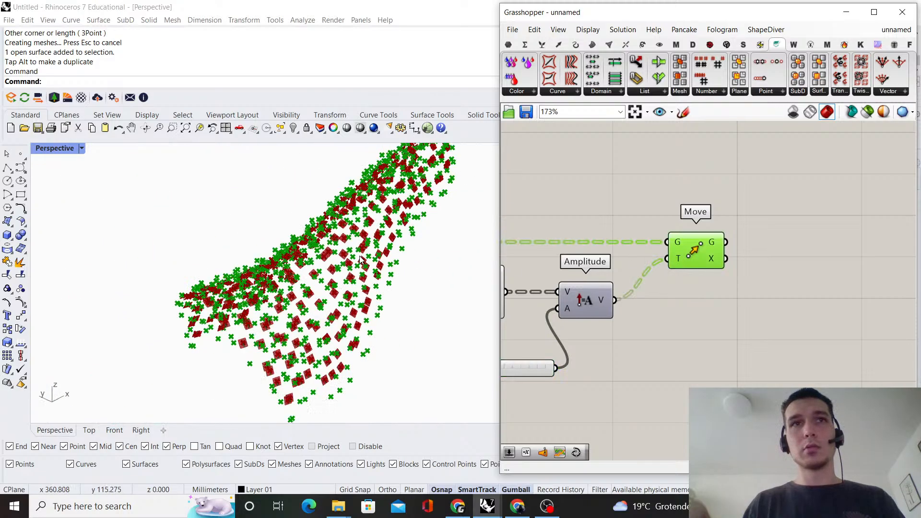
{"action": "right_click_drag", "start_coordinate": [331, 284], "coordinate": [312, 231]}
{"action": "scroll", "coordinate": [674, 250], "scroll_direction": "up", "scroll_amount": 1}
{"action": "scroll", "coordinate": [338, 349], "scroll_direction": "up", "scroll_amount": 8}
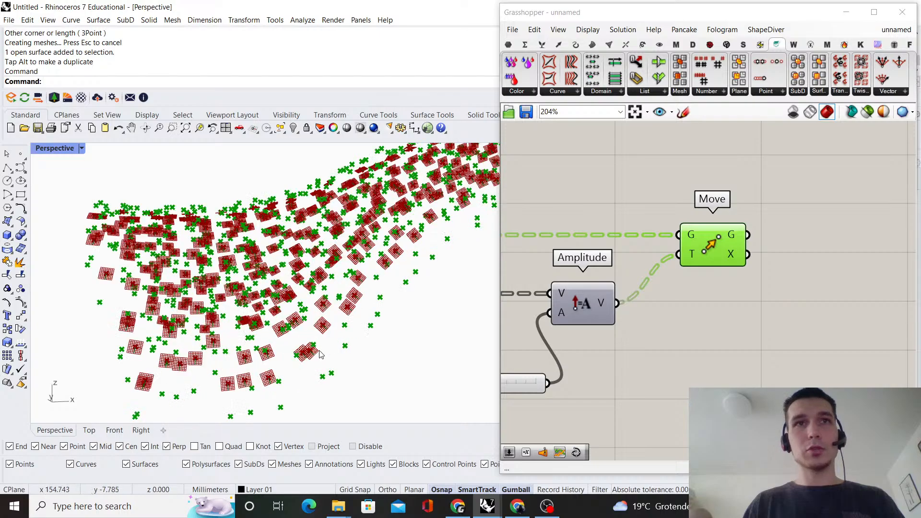
Transfer the wires feeding Merge and Negative from Deconstruct Plane's Y output to its X output
{"action": "scroll", "coordinate": [595, 243], "scroll_direction": "down", "scroll_amount": 4}
{"action": "right_click_drag", "start_coordinate": [595, 244], "coordinate": [758, 238]}
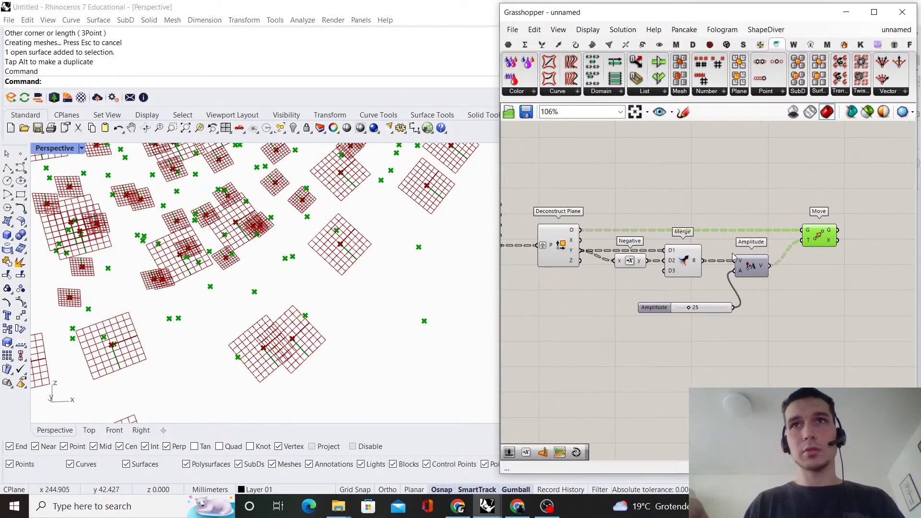
{"action": "scroll", "coordinate": [741, 252], "scroll_direction": "up", "scroll_amount": 1}
{"action": "scroll", "coordinate": [552, 242], "scroll_direction": "up", "scroll_amount": 2}
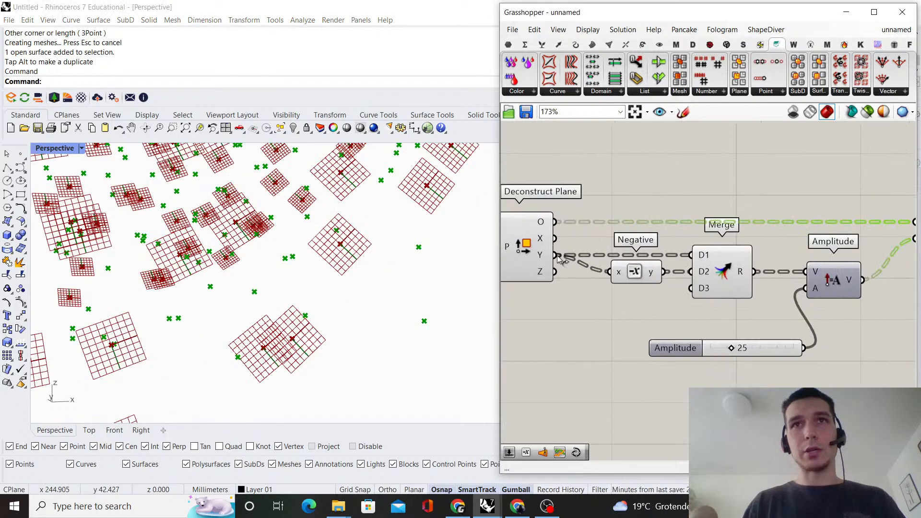
{"action": "left_click_drag", "start_coordinate": [552, 242], "coordinate": [554, 239], "text": "ctrl+shift"}
{"action": "left_click", "coordinate": [656, 170]}
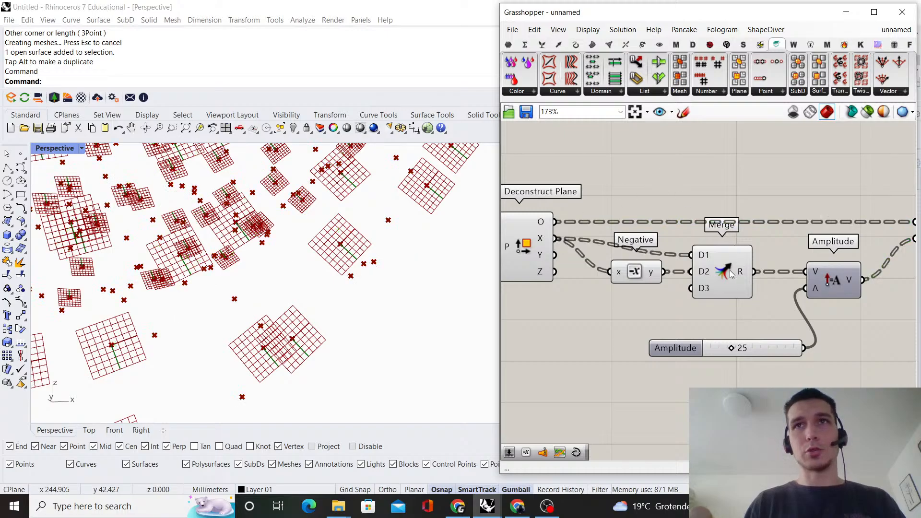
Realign Merge, Negative and Amplitude so their wires run straight from Deconstruct Plane's X output
{"action": "left_click_drag", "start_coordinate": [730, 274], "coordinate": [730, 257]}
{"action": "left_click", "coordinate": [616, 286]}
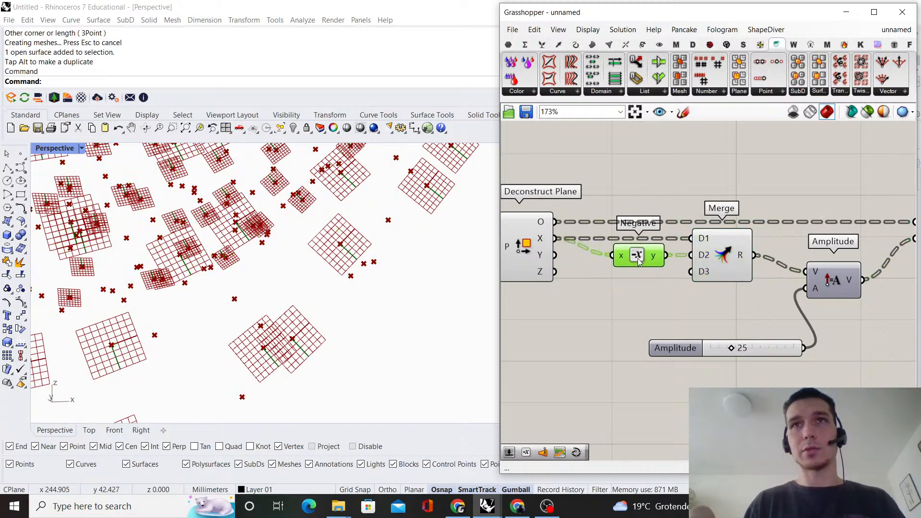
{"action": "left_click_drag", "start_coordinate": [846, 289], "coordinate": [847, 273]}
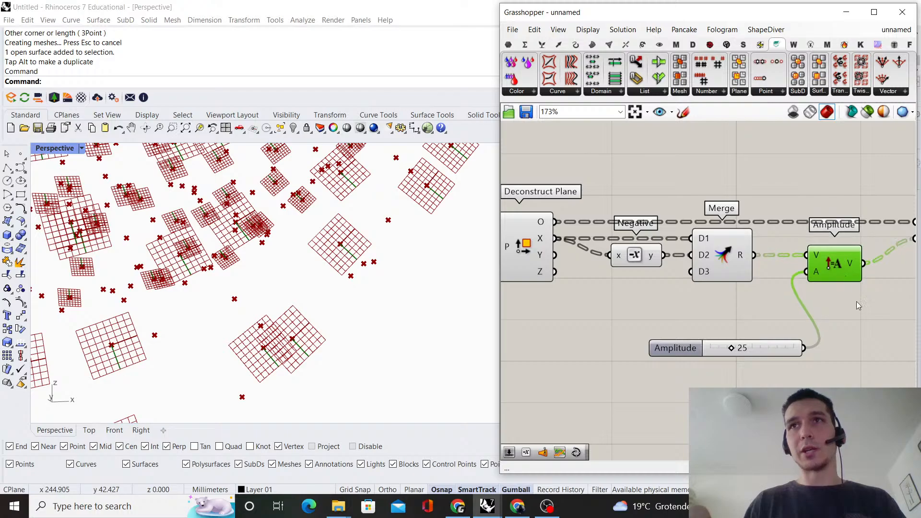
{"action": "left_click", "coordinate": [856, 302]}
Add a PolyLine component after Move and connect Move's G output to its V input
{"action": "scroll", "coordinate": [648, 284], "scroll_direction": "down", "scroll_amount": 3}
{"action": "scroll", "coordinate": [388, 213], "scroll_direction": "down", "scroll_amount": 10}
{"action": "right_click_drag", "start_coordinate": [393, 210], "coordinate": [331, 298], "text": "shift"}
{"action": "scroll", "coordinate": [312, 300], "scroll_direction": "down", "scroll_amount": 5}
{"action": "scroll", "coordinate": [352, 265], "scroll_direction": "up", "scroll_amount": 4}
{"action": "scroll", "coordinate": [851, 260], "scroll_direction": "up", "scroll_amount": 2}
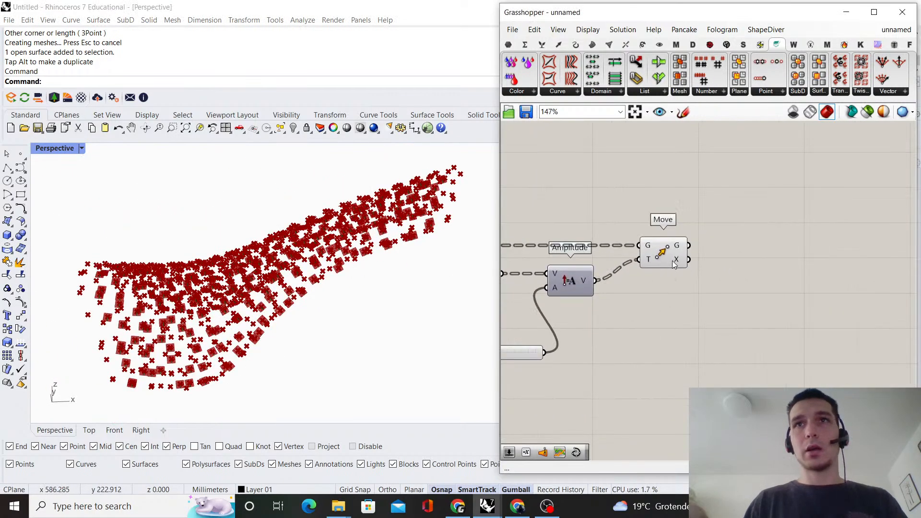
{"action": "double_click", "coordinate": [777, 257]}
{"action": "type", "text": "polyline"}
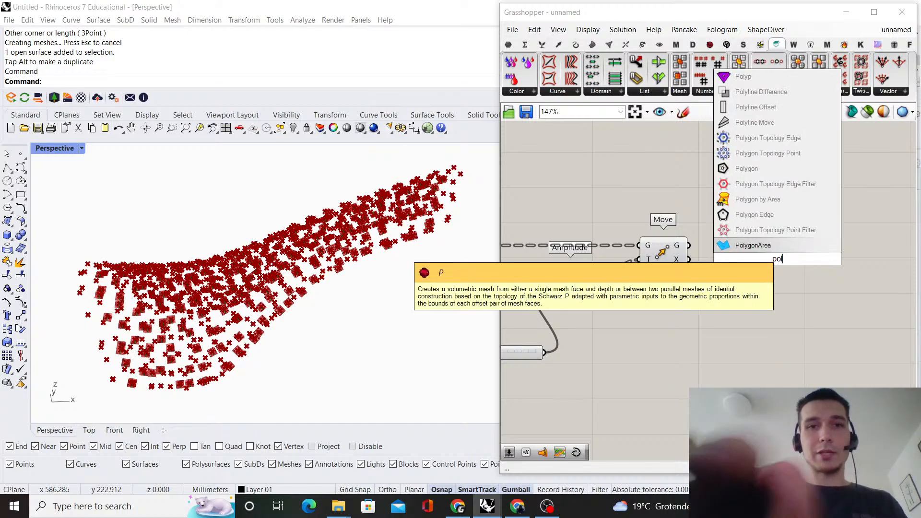
{"action": "left_click", "coordinate": [754, 245]}
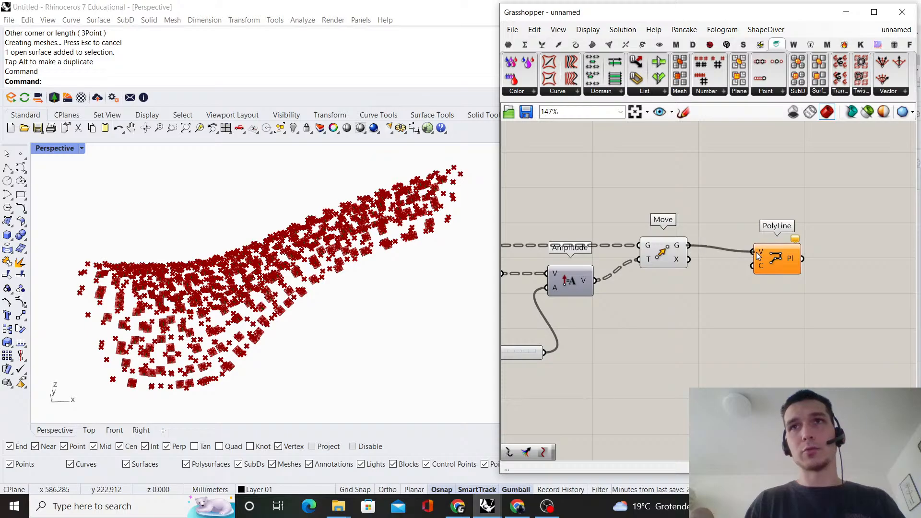
{"action": "left_click_drag", "start_coordinate": [757, 252], "coordinate": [758, 253]}
{"action": "scroll", "coordinate": [691, 298], "scroll_direction": "down", "scroll_amount": 5}
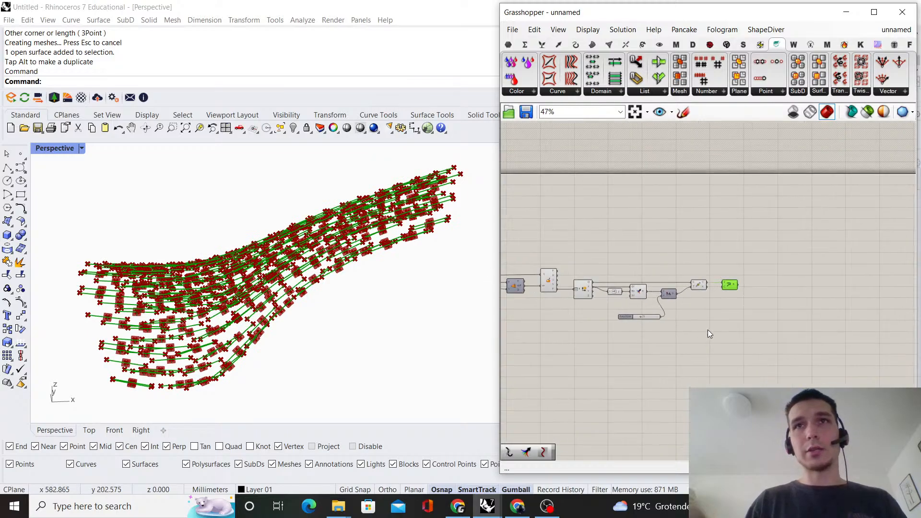
Turn off the preview of the components preceding PolyLine and inspect the remaining lines in the Perspective viewport
{"action": "left_click_drag", "start_coordinate": [698, 337], "coordinate": [544, 246]}
{"action": "middle_click", "coordinate": [544, 247]}
{"action": "left_click", "coordinate": [552, 246]}
{"action": "left_click", "coordinate": [542, 257]}
{"action": "right_click_drag", "start_coordinate": [290, 274], "coordinate": [261, 260]}
{"action": "scroll", "coordinate": [325, 315], "scroll_direction": "up", "scroll_amount": 2}
{"action": "scroll", "coordinate": [154, 311], "scroll_direction": "up", "scroll_amount": 3}
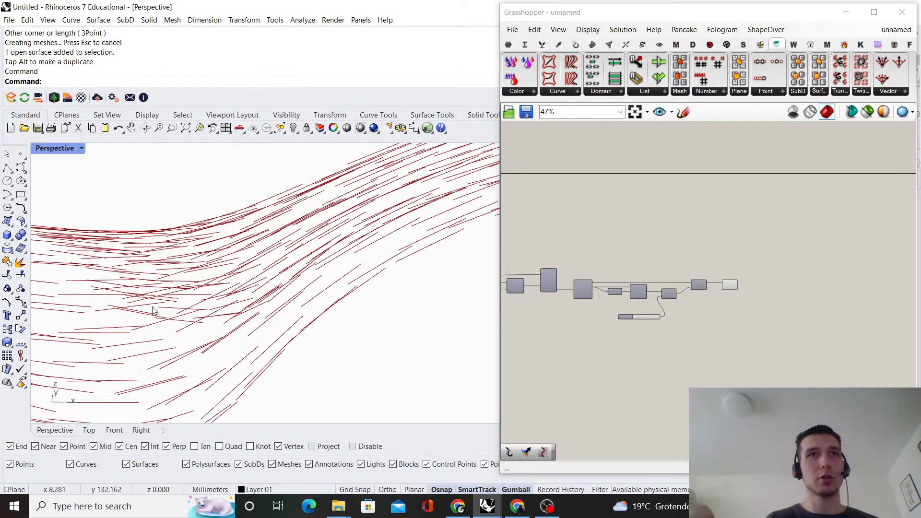
{"action": "scroll", "coordinate": [153, 311], "scroll_direction": "down", "scroll_amount": 3}
{"action": "right_click_drag", "start_coordinate": [153, 311], "coordinate": [334, 272]}
{"action": "scroll", "coordinate": [749, 281], "scroll_direction": "down", "scroll_amount": 5}
Set the Count slider feeding Populate Geometry's N input to 555
{"action": "right_click_drag", "start_coordinate": [621, 286], "coordinate": [694, 287]}
{"action": "scroll", "coordinate": [694, 287], "scroll_direction": "up", "scroll_amount": 4}
{"action": "scroll", "coordinate": [638, 269], "scroll_direction": "up", "scroll_amount": 5}
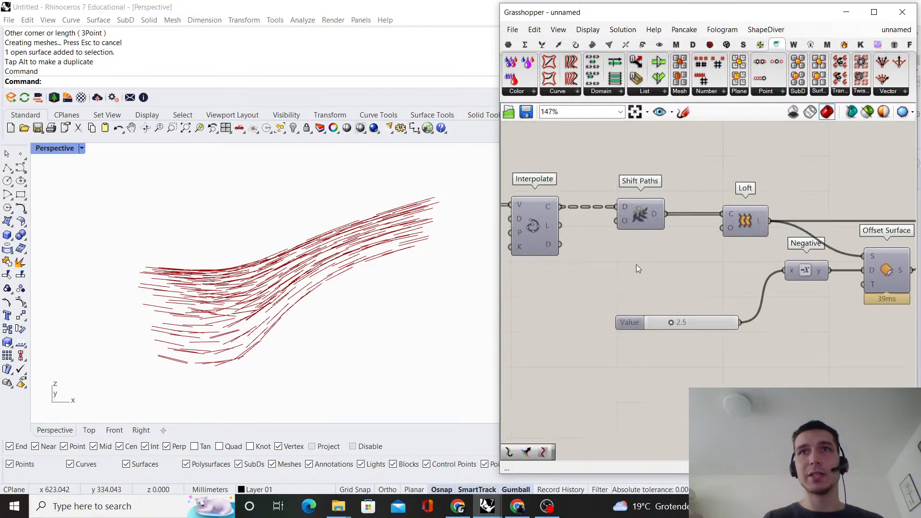
{"action": "scroll", "coordinate": [694, 298], "scroll_direction": "down", "scroll_amount": 5}
{"action": "right_click_drag", "start_coordinate": [612, 291], "coordinate": [685, 271]}
{"action": "scroll", "coordinate": [686, 272], "scroll_direction": "down", "scroll_amount": 4}
{"action": "scroll", "coordinate": [790, 270], "scroll_direction": "up", "scroll_amount": 6}
{"action": "right_click_drag", "start_coordinate": [790, 270], "coordinate": [602, 339]}
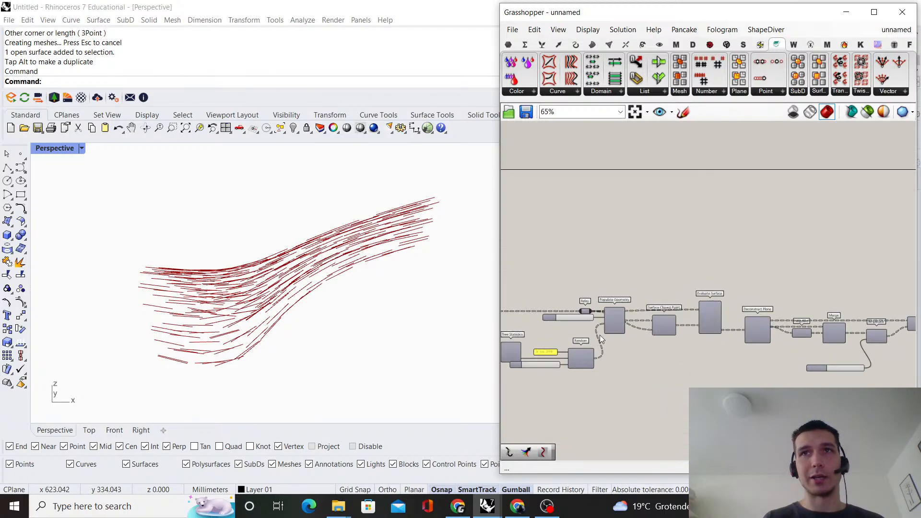
{"action": "scroll", "coordinate": [600, 334], "scroll_direction": "up", "scroll_amount": 6}
{"action": "left_click_drag", "start_coordinate": [608, 306], "coordinate": [686, 303]}
Examine the density and direction of the line pattern from several angles in the Perspective viewport
{"action": "right_click_drag", "start_coordinate": [348, 296], "coordinate": [278, 313]}
{"action": "scroll", "coordinate": [264, 283], "scroll_direction": "up", "scroll_amount": 6}
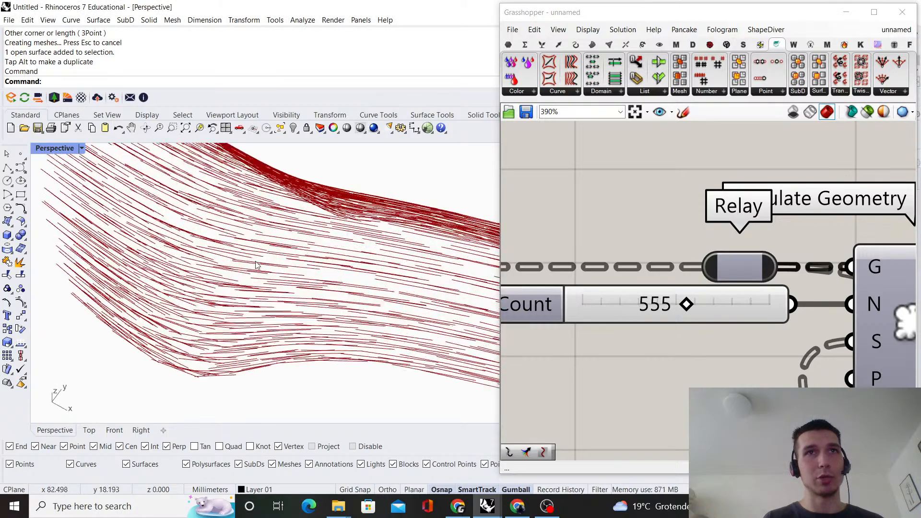
{"action": "right_click_drag", "start_coordinate": [259, 267], "coordinate": [334, 285]}
{"action": "scroll", "coordinate": [340, 270], "scroll_direction": "down", "scroll_amount": 5}
{"action": "scroll", "coordinate": [318, 295], "scroll_direction": "up", "scroll_amount": 5}
{"action": "scroll", "coordinate": [317, 328], "scroll_direction": "down", "scroll_amount": 4}
{"action": "right_click_drag", "start_coordinate": [317, 328], "coordinate": [359, 281]}
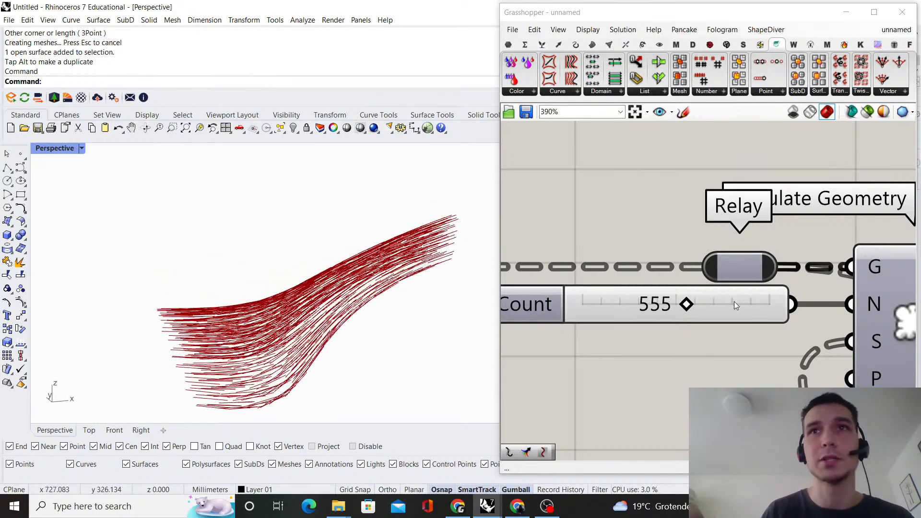
Set Populate Geometry's Count slider to 180
{"action": "left_click", "coordinate": [628, 303]}
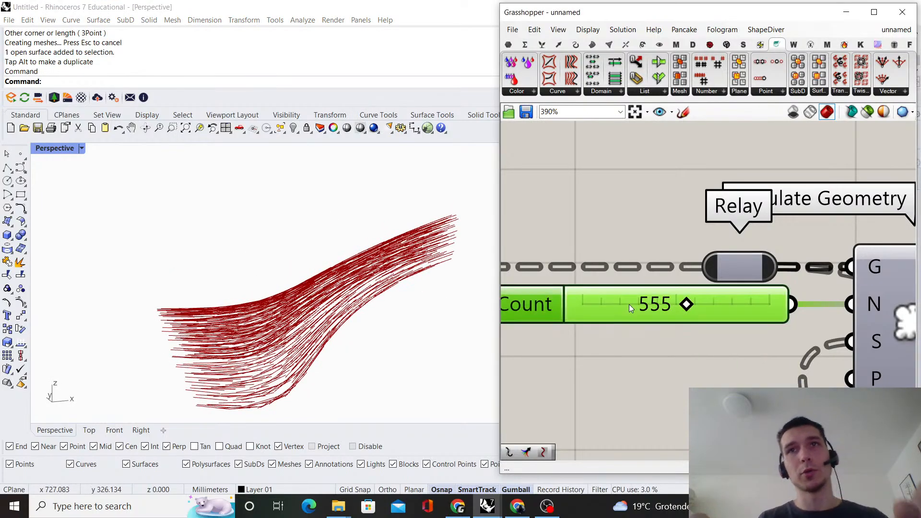
{"action": "double_click", "coordinate": [629, 304]}
{"action": "type", "text": "180"}
{"action": "key", "text": "Return"}
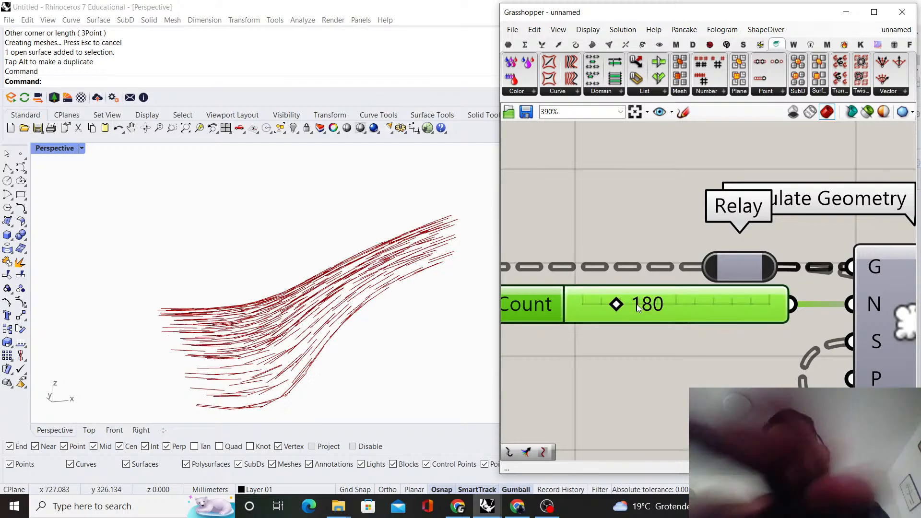
{"action": "right_click_drag", "start_coordinate": [309, 311], "coordinate": [395, 306]}
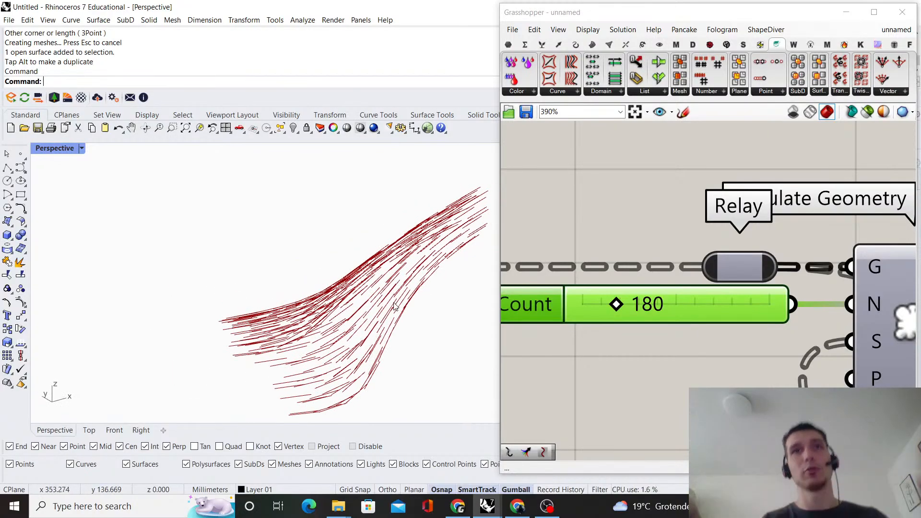
Move the components from Deconstruct Plane through PolyLine farther from Evaluate Surface, leaving a wide gap in between
{"action": "scroll", "coordinate": [655, 293], "scroll_direction": "down", "scroll_amount": 8}
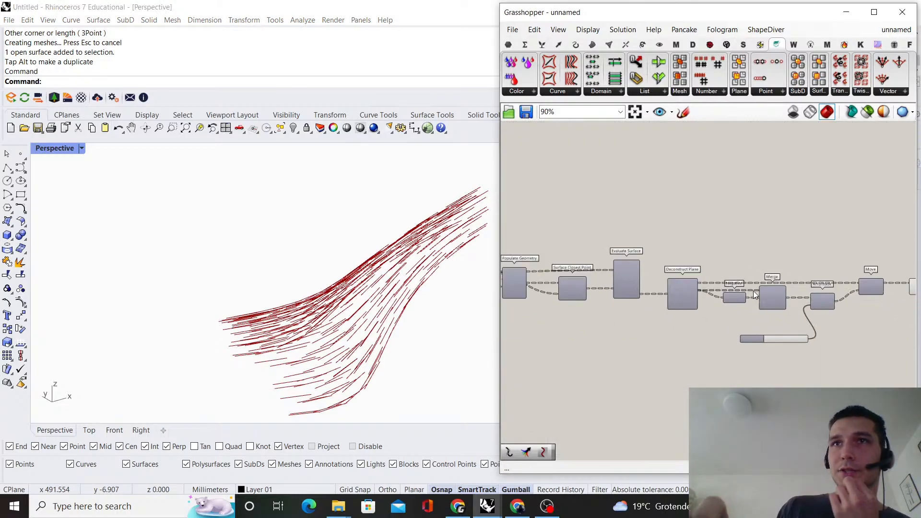
{"action": "scroll", "coordinate": [753, 291], "scroll_direction": "up", "scroll_amount": 3}
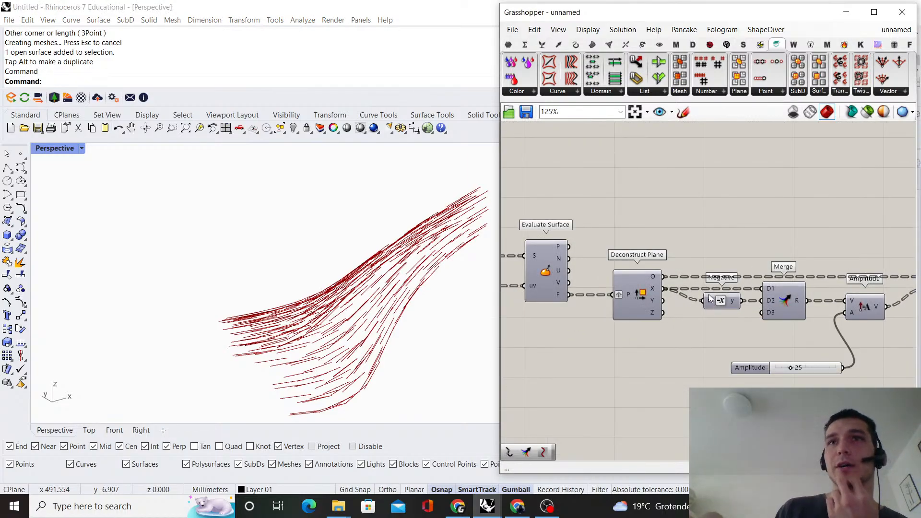
{"action": "scroll", "coordinate": [748, 288], "scroll_direction": "down", "scroll_amount": 5}
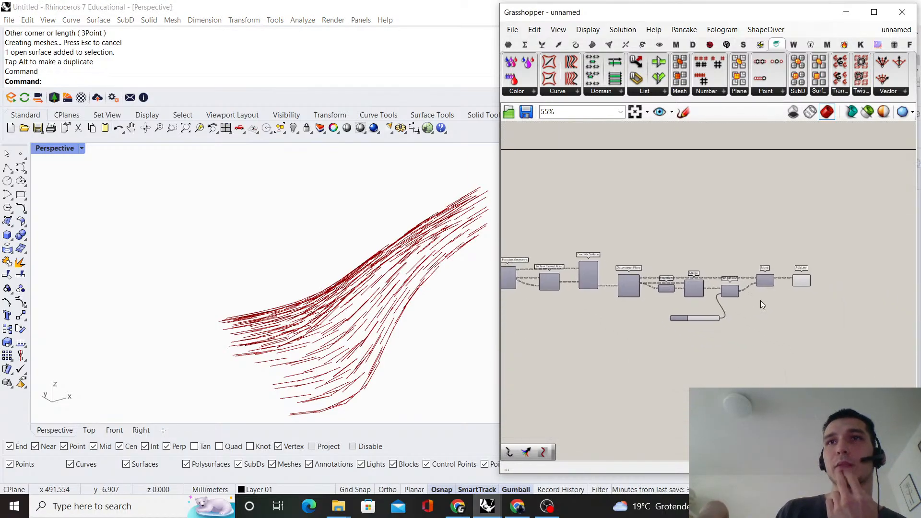
{"action": "left_click_drag", "start_coordinate": [813, 329], "coordinate": [618, 246]}
{"action": "scroll", "coordinate": [624, 283], "scroll_direction": "down", "scroll_amount": 2}
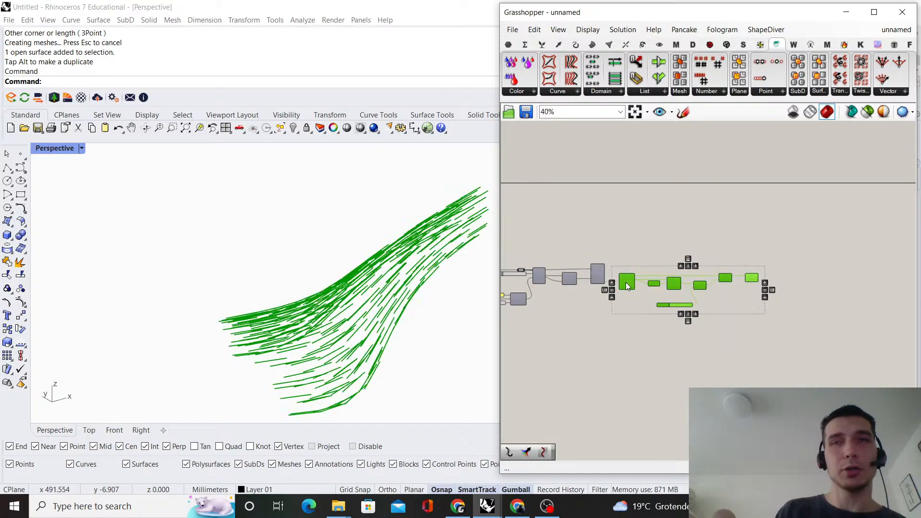
{"action": "scroll", "coordinate": [626, 285], "scroll_direction": "up", "scroll_amount": 5}
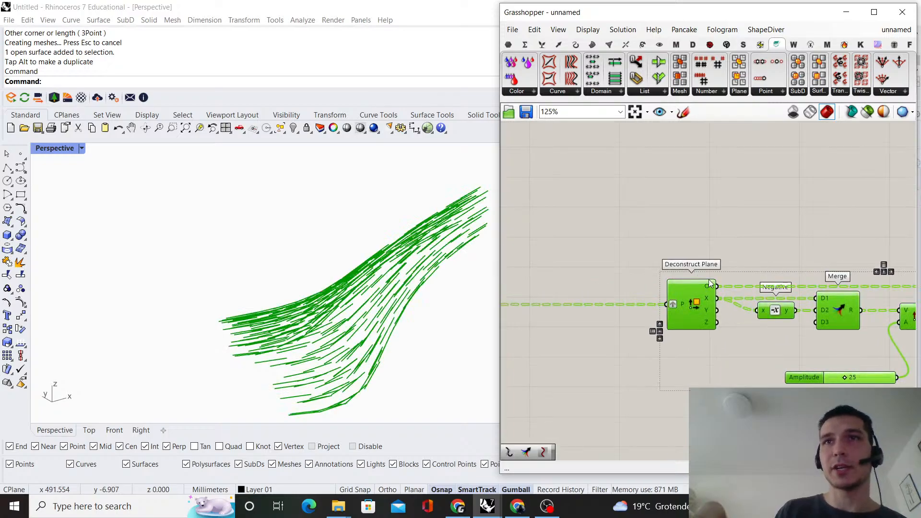
{"action": "scroll", "coordinate": [603, 284], "scroll_direction": "up", "scroll_amount": 3}
{"action": "right_click_drag", "start_coordinate": [696, 303], "coordinate": [762, 266]}
{"action": "scroll", "coordinate": [605, 281], "scroll_direction": "down", "scroll_amount": 2}
{"action": "left_click", "coordinate": [770, 220]}
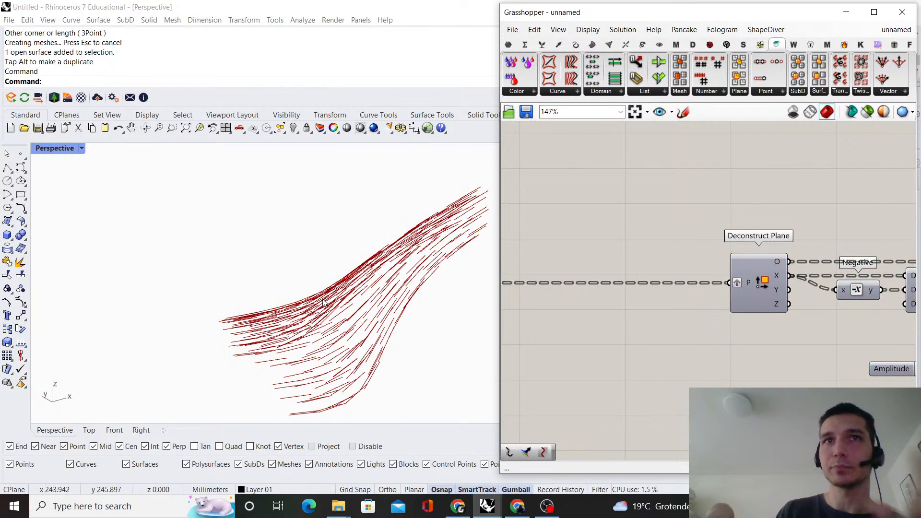
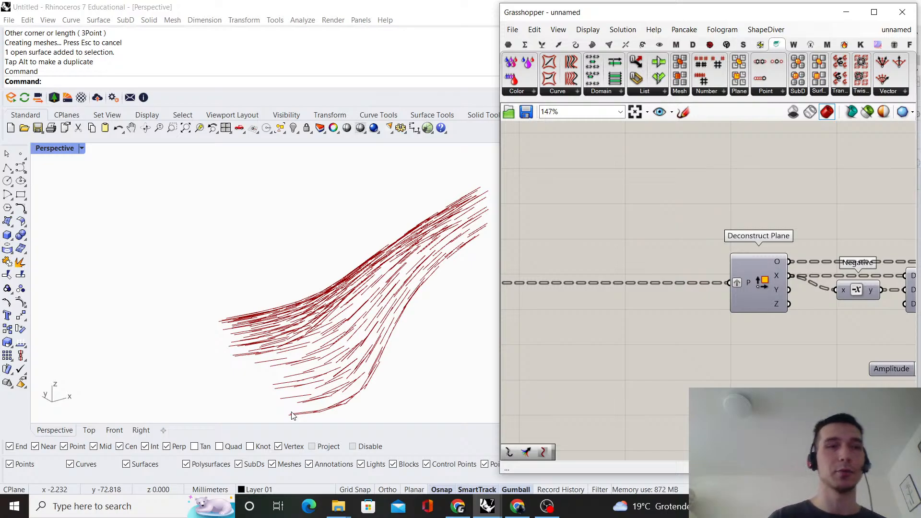
Examine the wiring around Evaluate Surface on the canvas and the line pattern in the Perspective viewport
{"action": "scroll", "coordinate": [859, 223], "scroll_direction": "down", "scroll_amount": 8}
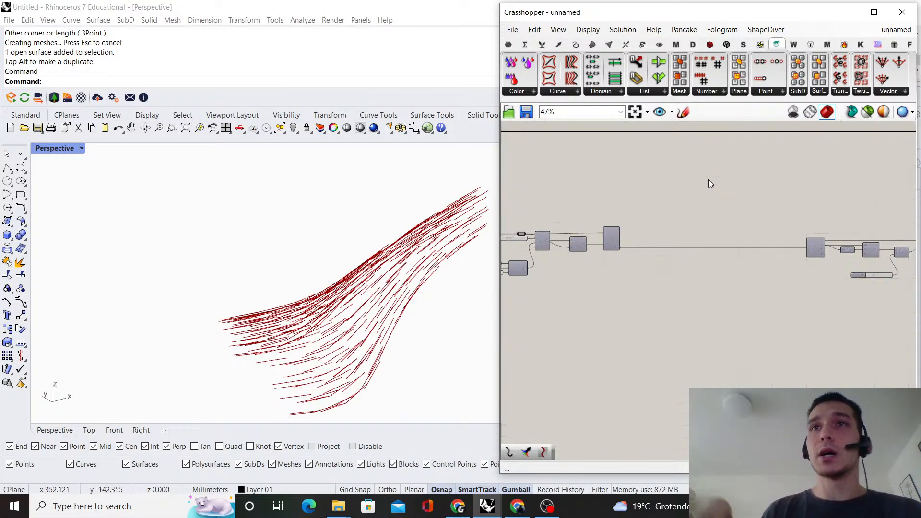
{"action": "scroll", "coordinate": [588, 253], "scroll_direction": "up", "scroll_amount": 7}
{"action": "left_click", "coordinate": [666, 268]}
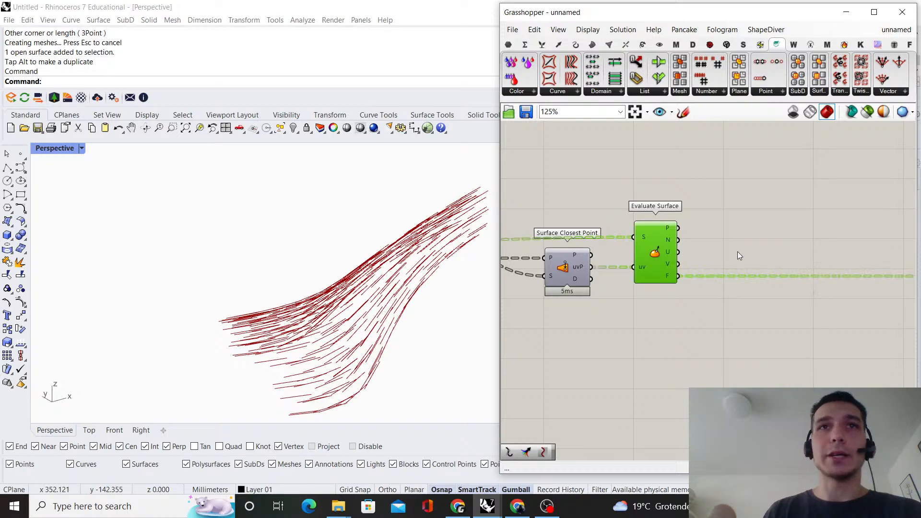
{"action": "left_click", "coordinate": [738, 251]}
{"action": "scroll", "coordinate": [760, 242], "scroll_direction": "down", "scroll_amount": 2}
{"action": "right_click_drag", "start_coordinate": [731, 247], "coordinate": [660, 258]}
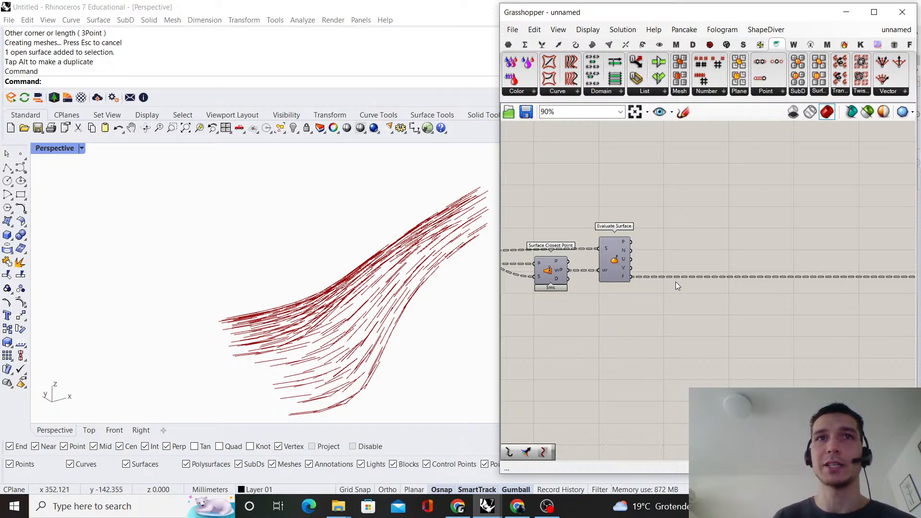
{"action": "scroll", "coordinate": [678, 319], "scroll_direction": "up", "scroll_amount": 3}
{"action": "right_click_drag", "start_coordinate": [678, 319], "coordinate": [653, 345]}
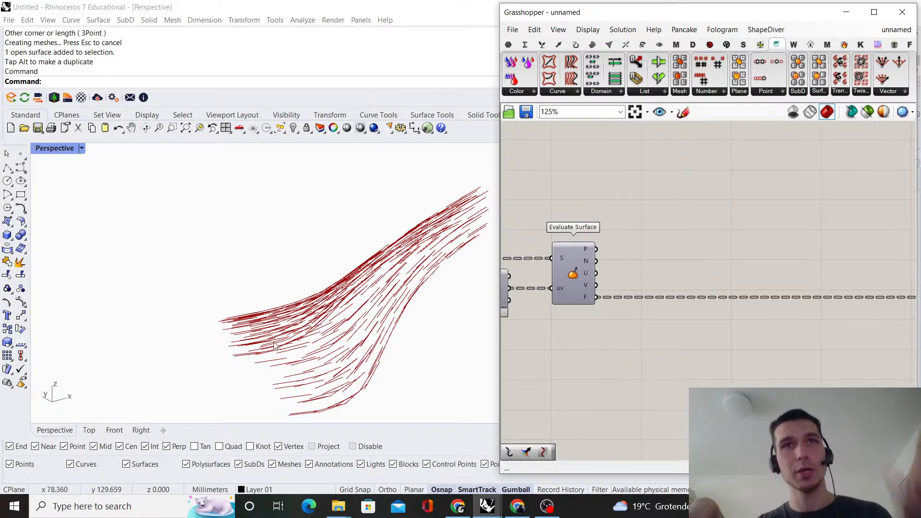
{"action": "right_click_drag", "start_coordinate": [326, 317], "coordinate": [296, 311]}
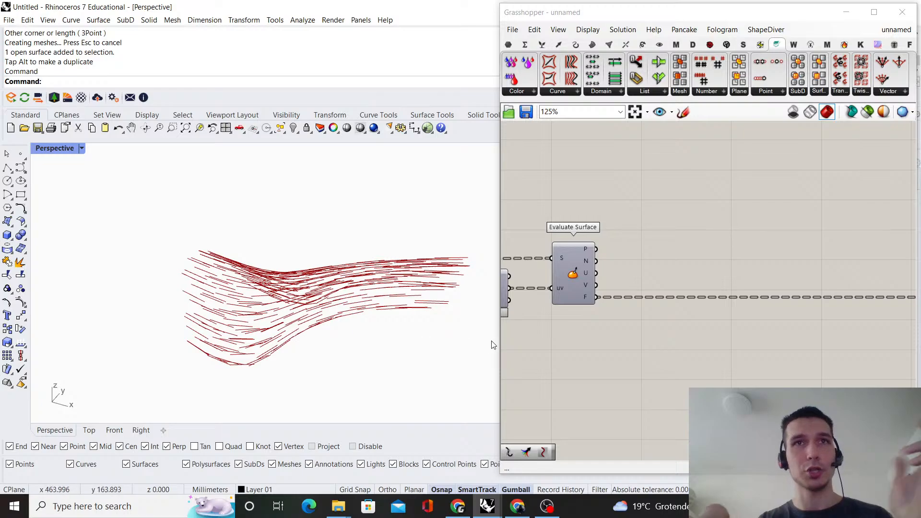
{"action": "scroll", "coordinate": [617, 318], "scroll_direction": "down", "scroll_amount": 1}
{"action": "right_click_drag", "start_coordinate": [652, 321], "coordinate": [623, 321]}
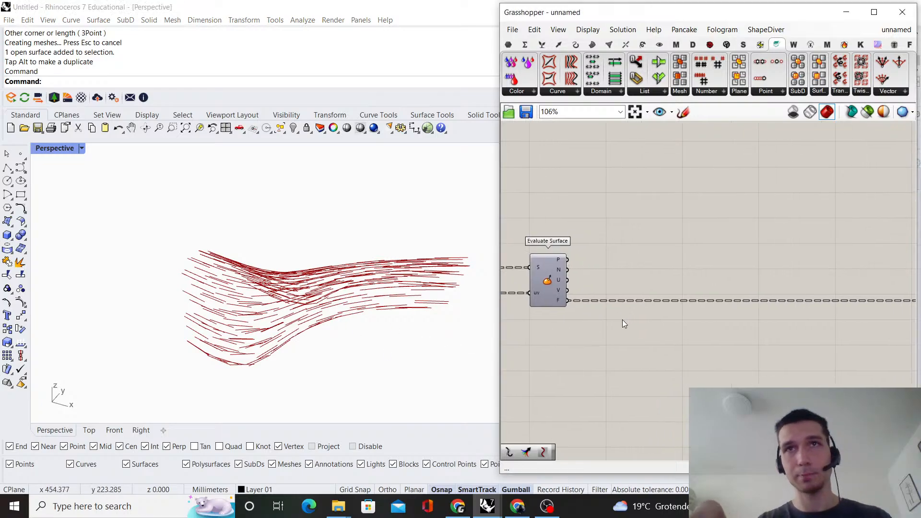
{"action": "scroll", "coordinate": [624, 321], "scroll_direction": "up", "scroll_amount": 1}
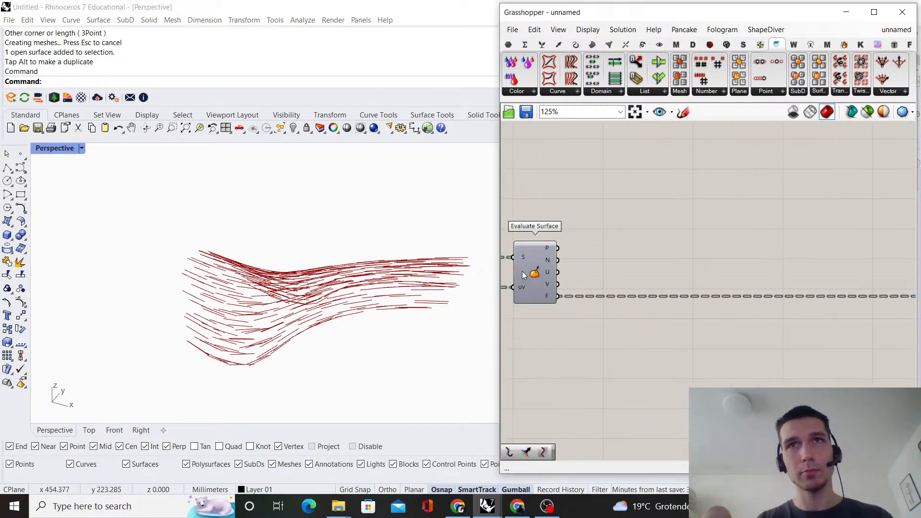
Add a Rotate component below the gap and connect Evaluate Surface's F output to its G input
{"action": "double_click", "coordinate": [673, 356]}
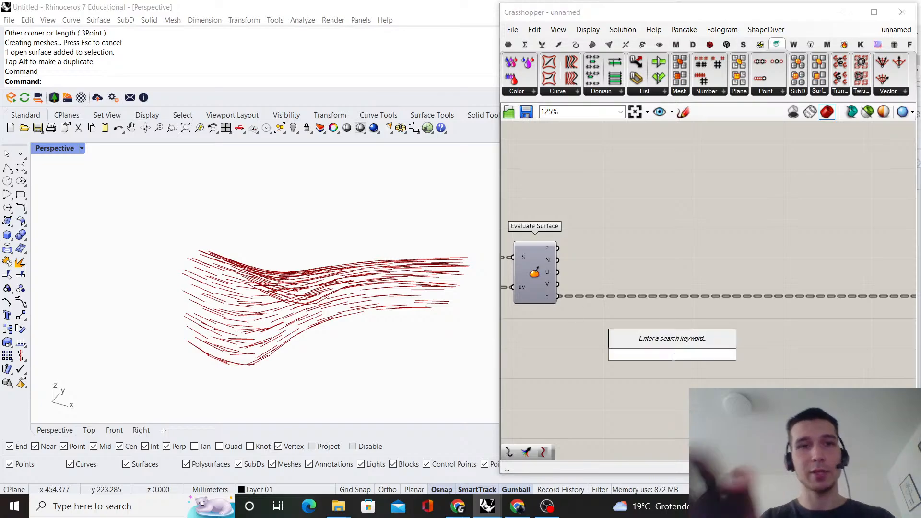
{"action": "type", "text": "rotatet"}
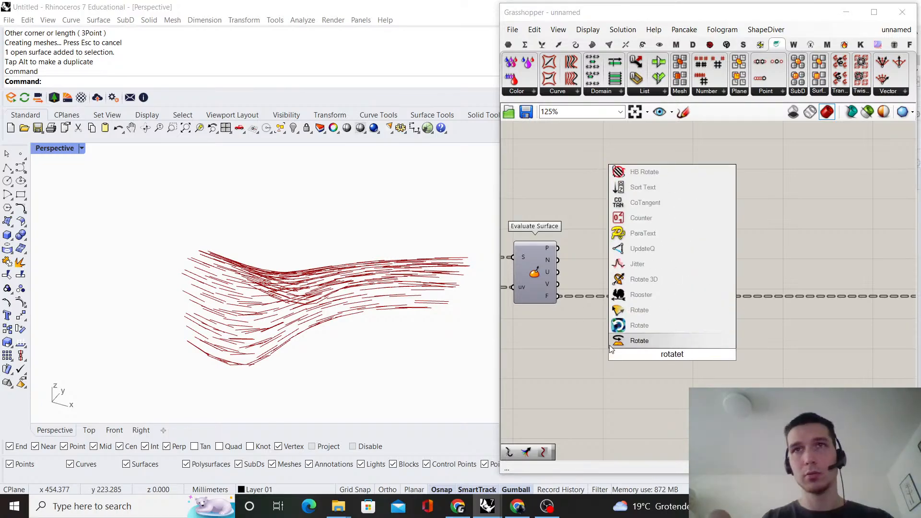
{"action": "key", "text": "Return"}
{"action": "left_click_drag", "start_coordinate": [644, 339], "coordinate": [649, 342]}
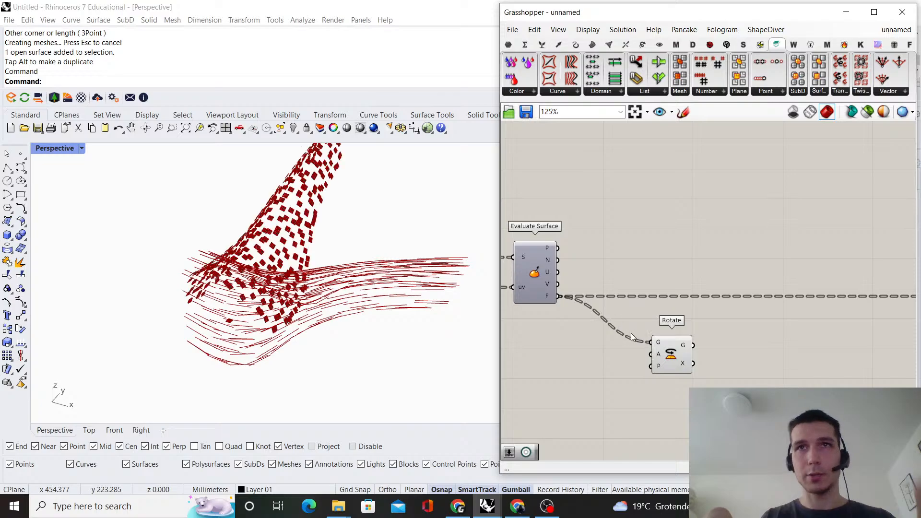
Insert a relay in the frame wire to Rotate, connect it to Rotate's P input, and move Rotate farther away
{"action": "double_click", "coordinate": [625, 339]}
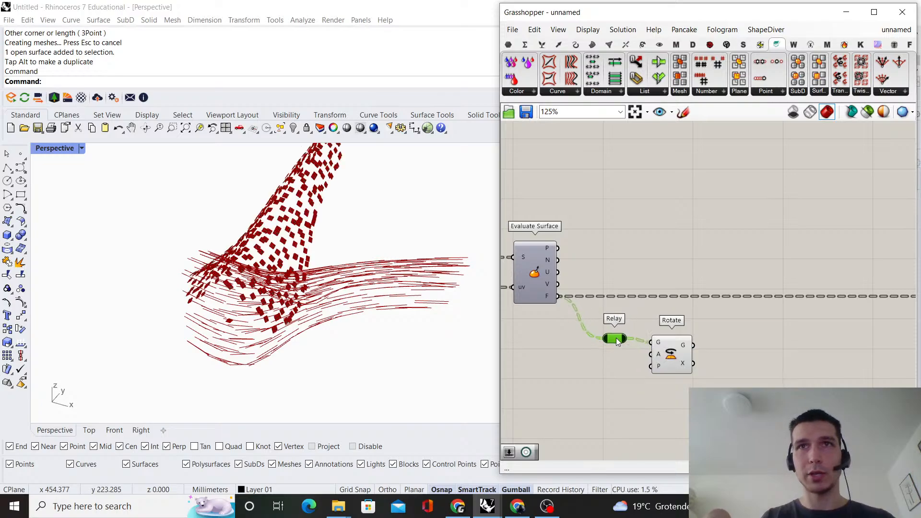
{"action": "left_click_drag", "start_coordinate": [657, 366], "coordinate": [658, 367]}
{"action": "left_click_drag", "start_coordinate": [666, 356], "coordinate": [749, 356]}
{"action": "left_click", "coordinate": [732, 314]}
Set Rotate's angle input A to degrees and shift the component slightly closer to the relay
{"action": "right_click", "coordinate": [742, 356]}
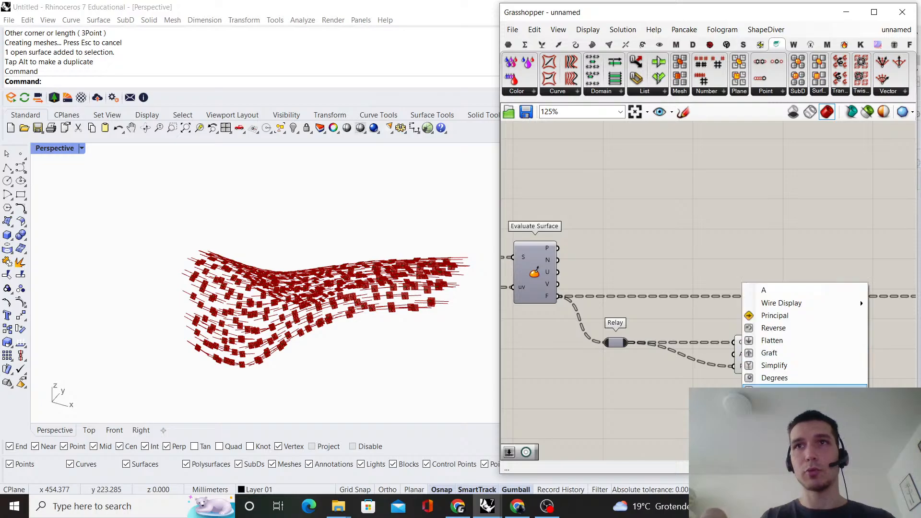
{"action": "left_click", "coordinate": [780, 376]}
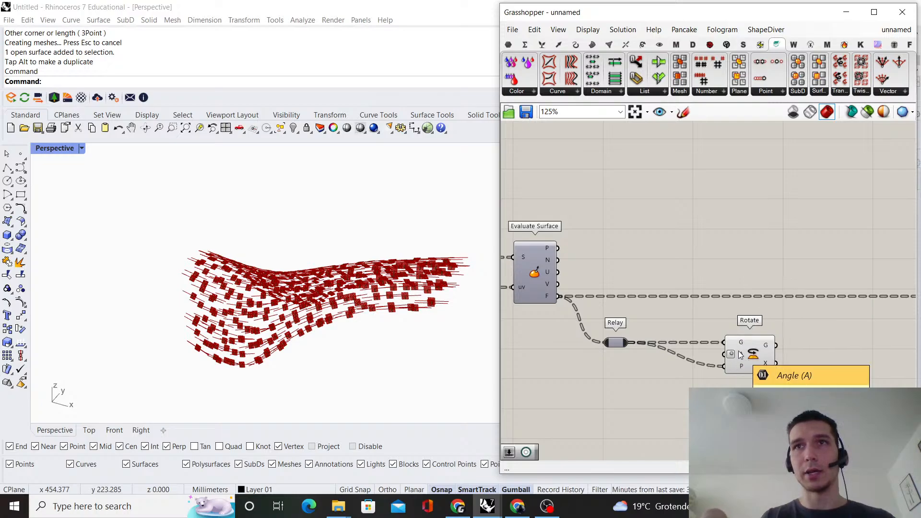
{"action": "left_click_drag", "start_coordinate": [740, 356], "coordinate": [728, 356]}
{"action": "left_click", "coordinate": [715, 323]}
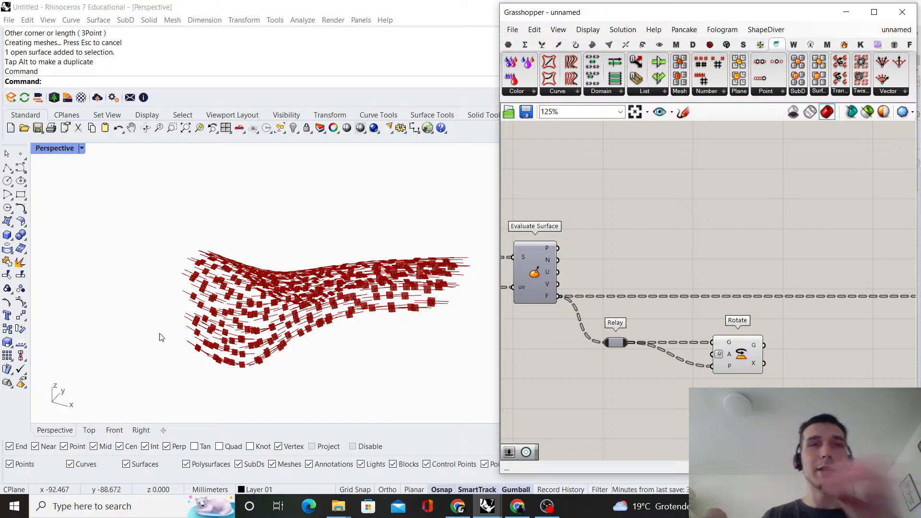
Examine the planes produced by Rotate on the surface from several angles in the Perspective viewport
{"action": "right_click_drag", "start_coordinate": [161, 337], "coordinate": [195, 374]}
{"action": "right_click_drag", "start_coordinate": [220, 308], "coordinate": [220, 357]}
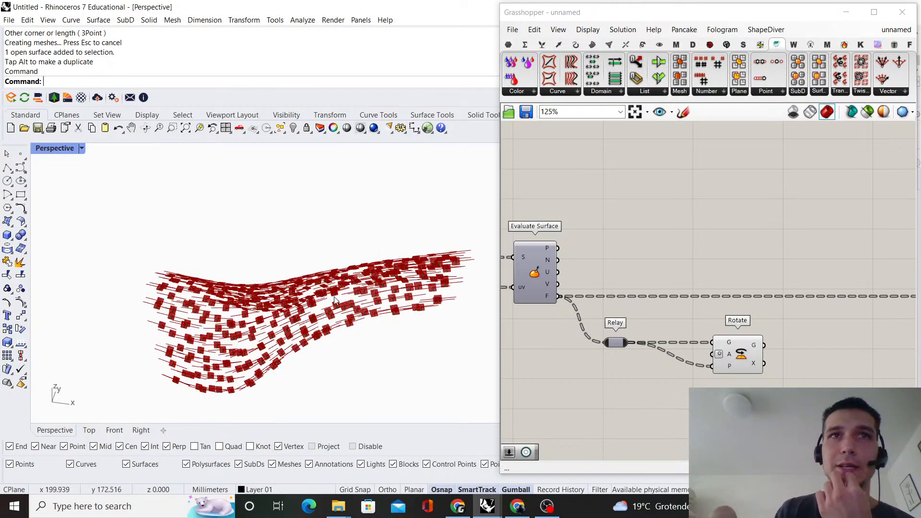
{"action": "right_click_drag", "start_coordinate": [335, 301], "coordinate": [444, 367]}
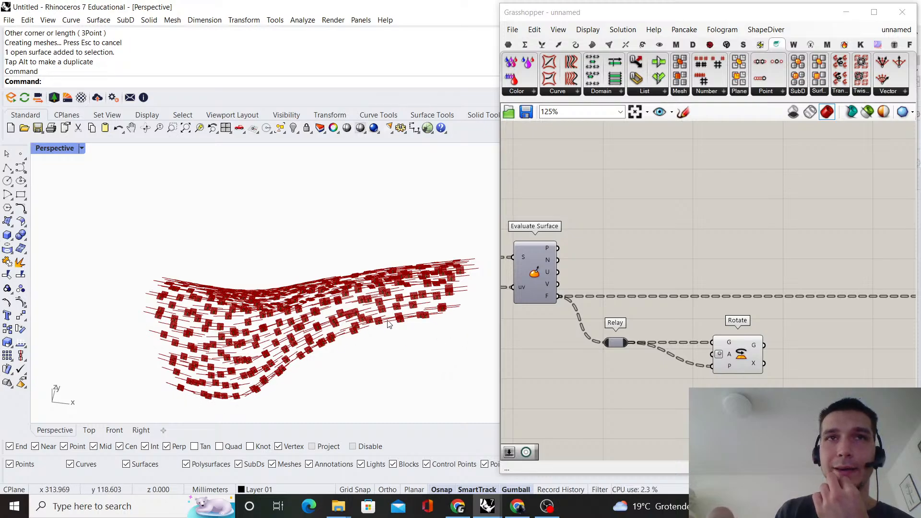
{"action": "right_click_drag", "start_coordinate": [361, 338], "coordinate": [388, 232]}
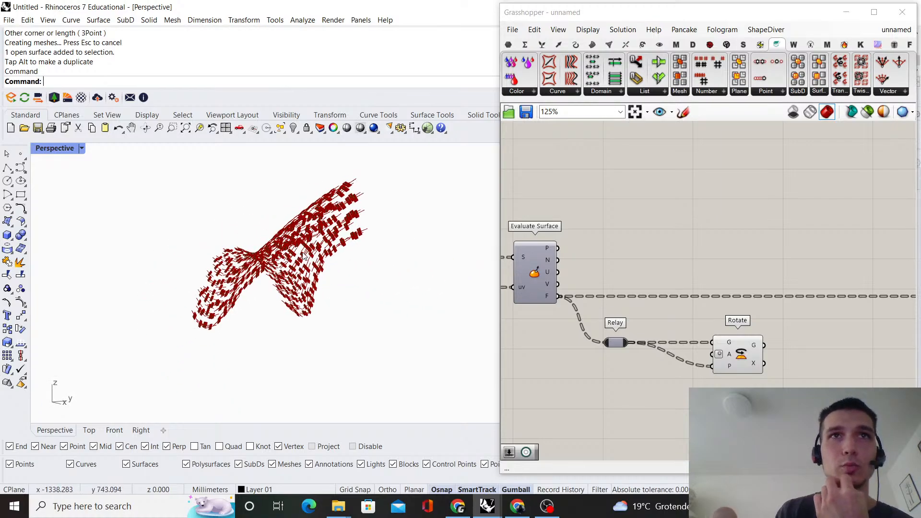
{"action": "right_click_drag", "start_coordinate": [304, 257], "coordinate": [331, 293]}
{"action": "scroll", "coordinate": [661, 300], "scroll_direction": "down", "scroll_amount": 5}
{"action": "right_click_drag", "start_coordinate": [637, 362], "coordinate": [672, 360]}
{"action": "scroll", "coordinate": [673, 361], "scroll_direction": "up", "scroll_amount": 3}
Add a Brep Edges component to the canvas below the relay and Rotate
{"action": "double_click", "coordinate": [673, 361]}
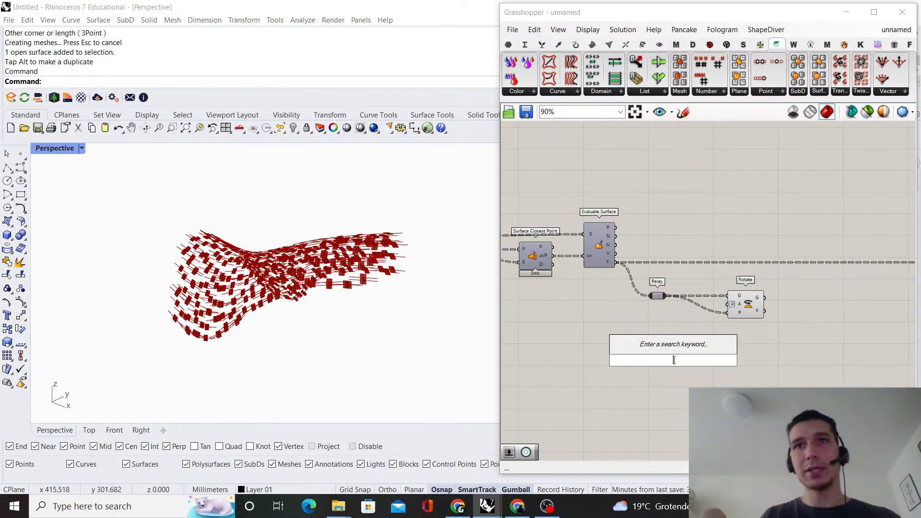
{"action": "type", "text": "bre"}
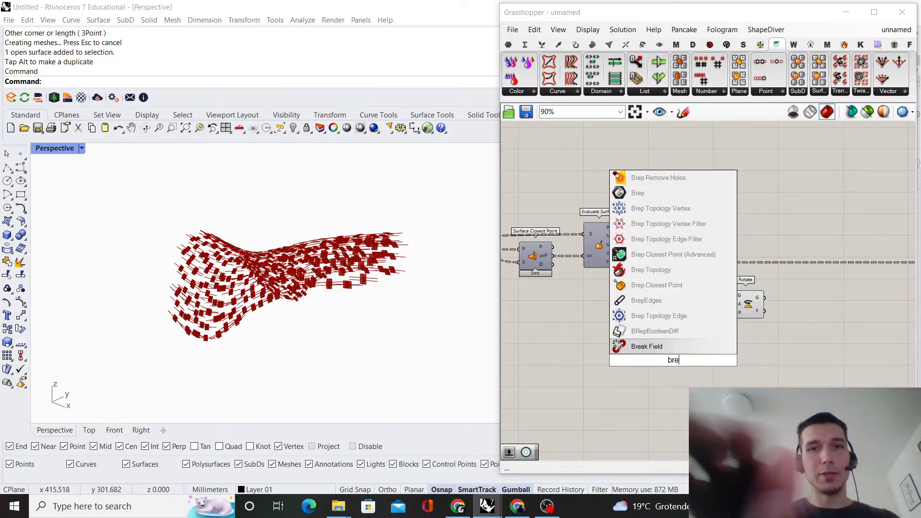
{"action": "type", "text": "p edges"}
{"action": "key", "text": "Return"}
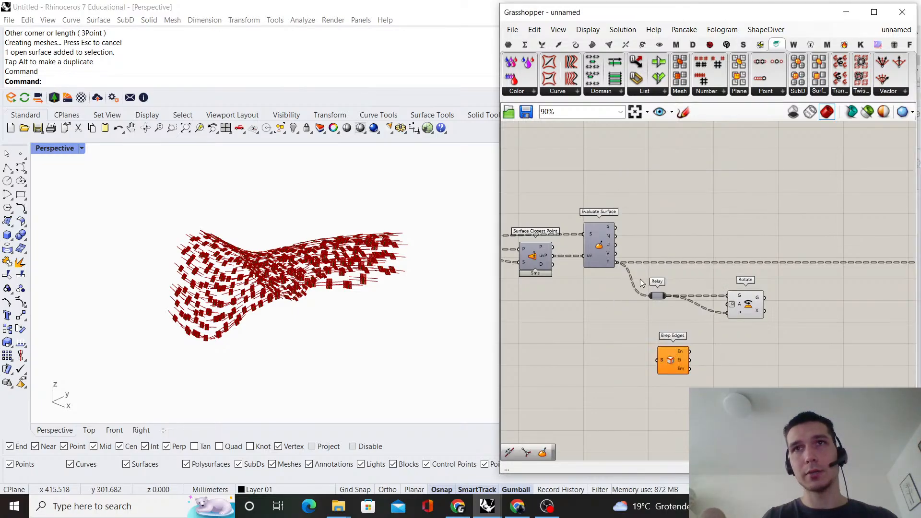
Connect the surface relay feeding Populate Geometry to Brep Edges' B input and place Brep Edges below Surface Closest Point
{"action": "scroll", "coordinate": [633, 276], "scroll_direction": "down", "scroll_amount": 1}
{"action": "right_click_drag", "start_coordinate": [613, 255], "coordinate": [800, 254]}
{"action": "scroll", "coordinate": [797, 253], "scroll_direction": "down", "scroll_amount": 2}
{"action": "scroll", "coordinate": [628, 248], "scroll_direction": "up", "scroll_amount": 3}
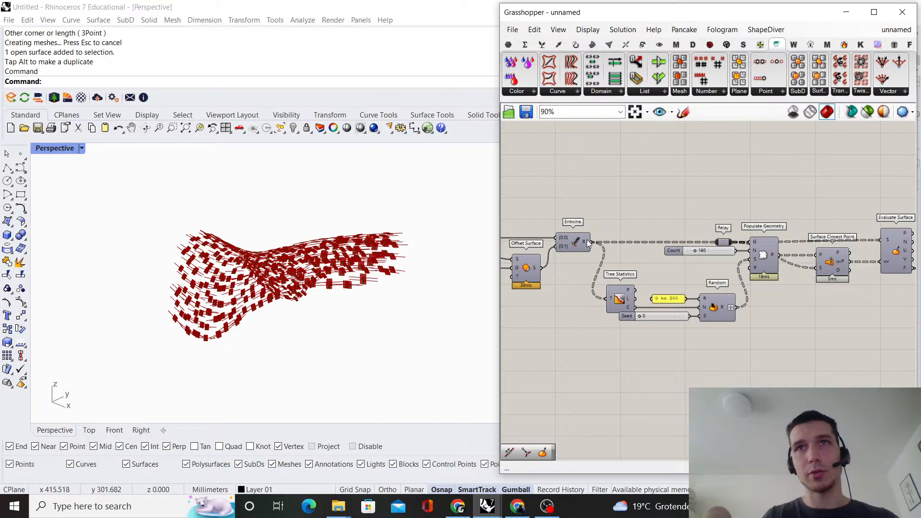
{"action": "right_click_drag", "start_coordinate": [705, 227], "coordinate": [628, 250]}
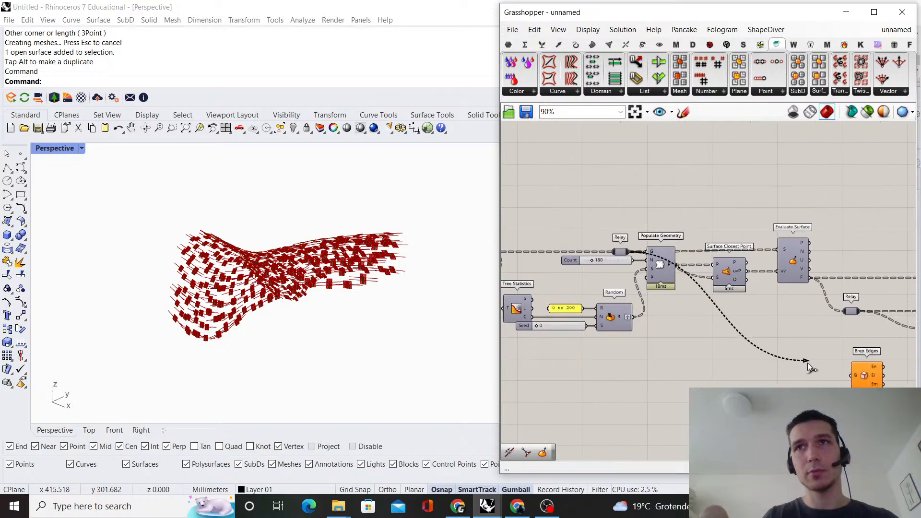
{"action": "left_click_drag", "start_coordinate": [808, 363], "coordinate": [743, 366]}
{"action": "right_click_drag", "start_coordinate": [743, 366], "coordinate": [695, 356]}
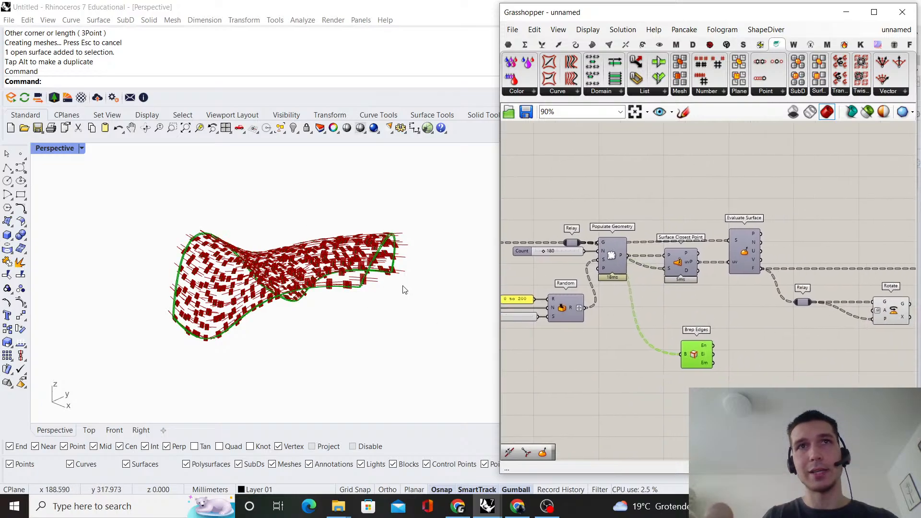
{"action": "scroll", "coordinate": [649, 347], "scroll_direction": "up", "scroll_amount": 2}
{"action": "left_click_drag", "start_coordinate": [612, 332], "coordinate": [588, 350]}
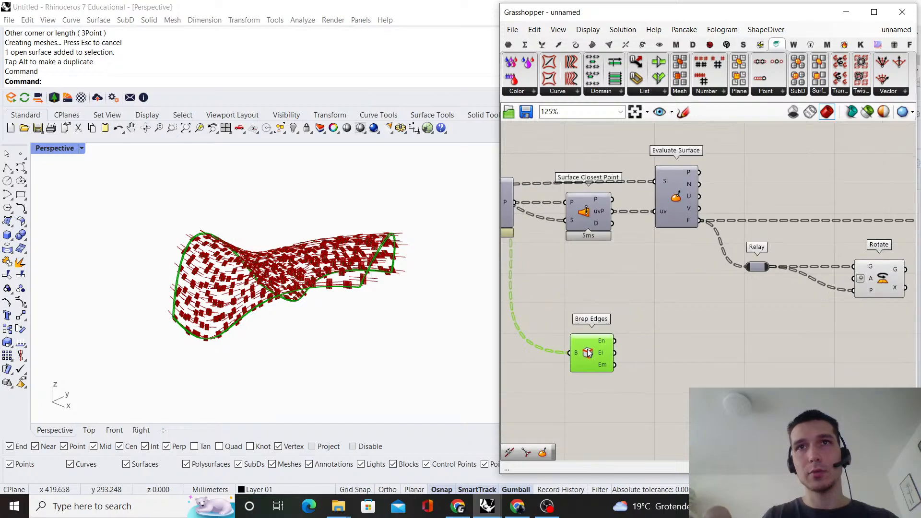
Add a Join Curves component next to Brep Edges and connect the naked edges output En to its C input
{"action": "double_click", "coordinate": [668, 331]}
{"action": "type", "text": "join curves"}
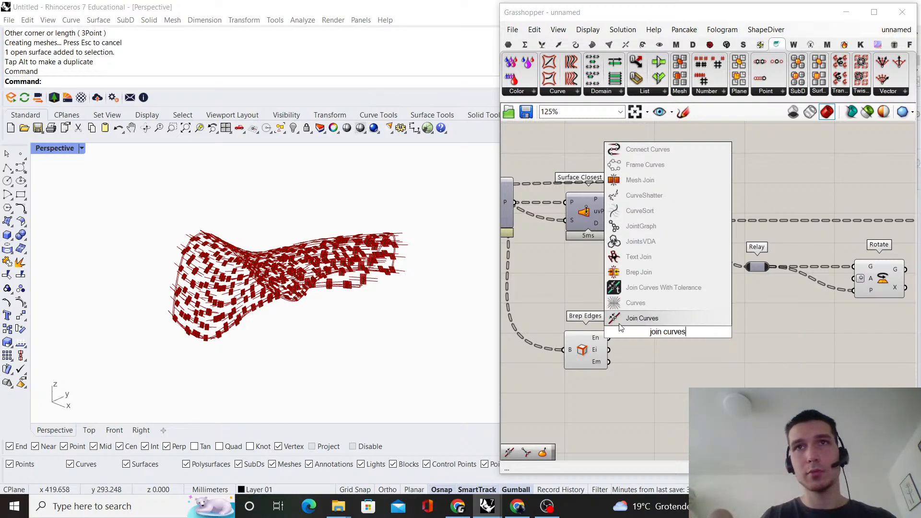
{"action": "key", "text": "Return"}
{"action": "scroll", "coordinate": [608, 344], "scroll_direction": "up", "scroll_amount": 3}
{"action": "left_click_drag", "start_coordinate": [656, 311], "coordinate": [713, 341]}
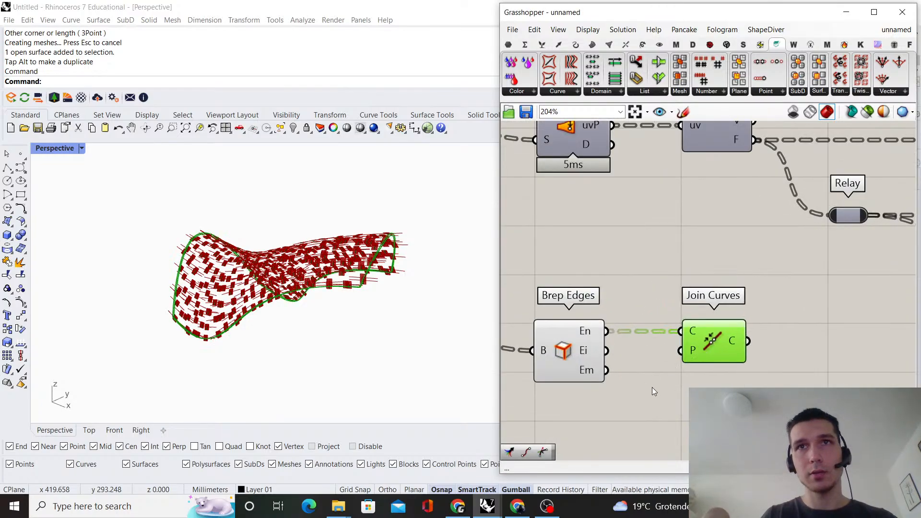
Align Brep Edges with Join Curves and turn off its viewport preview
{"action": "left_click", "coordinate": [594, 365]}
{"action": "left_click_drag", "start_coordinate": [568, 346], "coordinate": [570, 346]}
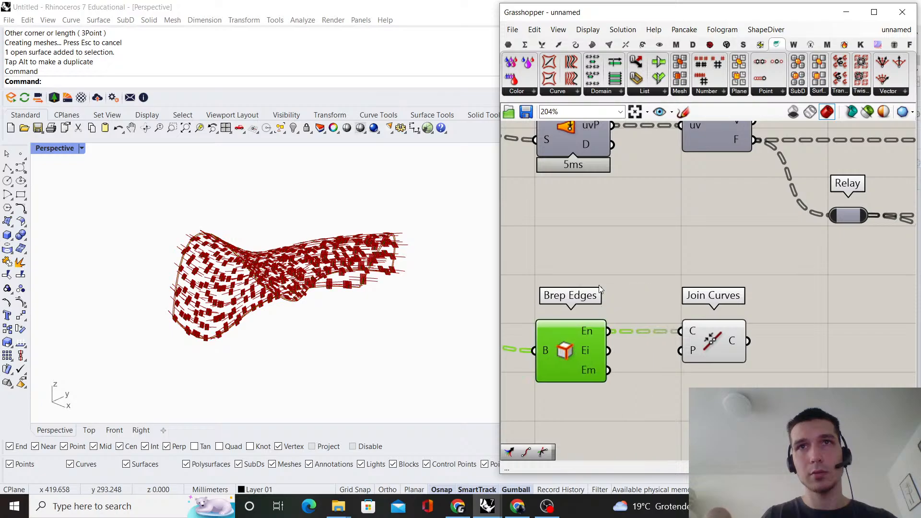
{"action": "left_click", "coordinate": [600, 284]}
Examine the planes and the joined boundary curves from several angles in the Perspective viewport
{"action": "scroll", "coordinate": [605, 280], "scroll_direction": "down", "scroll_amount": 4}
{"action": "right_click_drag", "start_coordinate": [609, 280], "coordinate": [676, 276]}
{"action": "scroll", "coordinate": [245, 232], "scroll_direction": "up", "scroll_amount": 3}
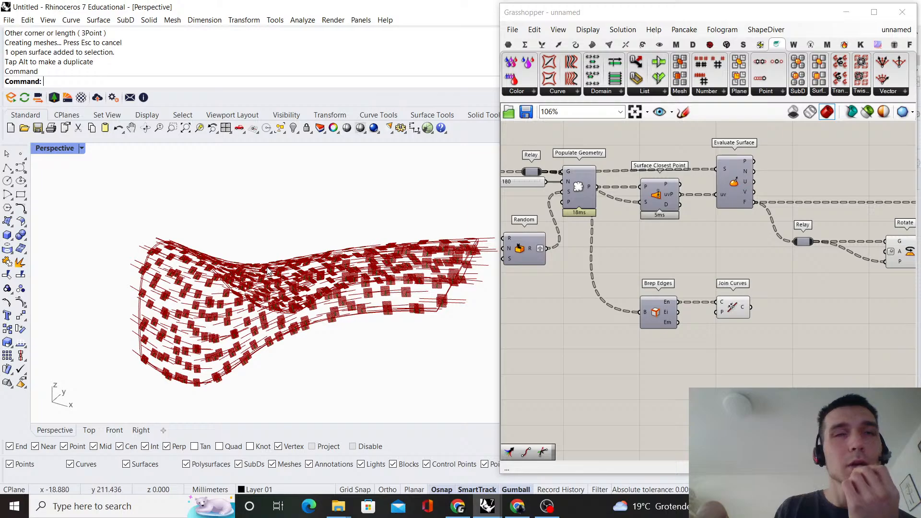
{"action": "scroll", "coordinate": [720, 325], "scroll_direction": "down", "scroll_amount": 5}
{"action": "right_click_drag", "start_coordinate": [690, 299], "coordinate": [673, 278]}
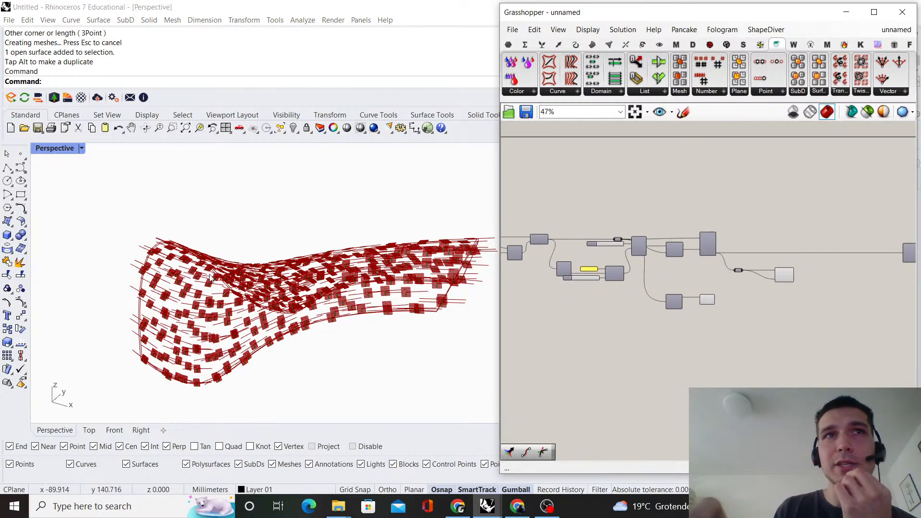
{"action": "scroll", "coordinate": [148, 250], "scroll_direction": "down", "scroll_amount": 3}
{"action": "right_click_drag", "start_coordinate": [184, 240], "coordinate": [185, 266]}
{"action": "scroll", "coordinate": [145, 259], "scroll_direction": "up", "scroll_amount": 3}
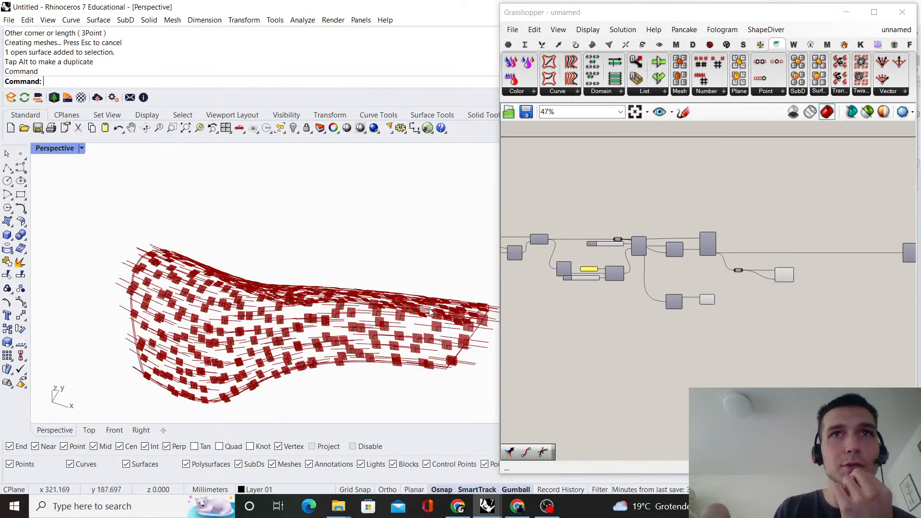
{"action": "right_click_drag", "start_coordinate": [430, 312], "coordinate": [186, 303]}
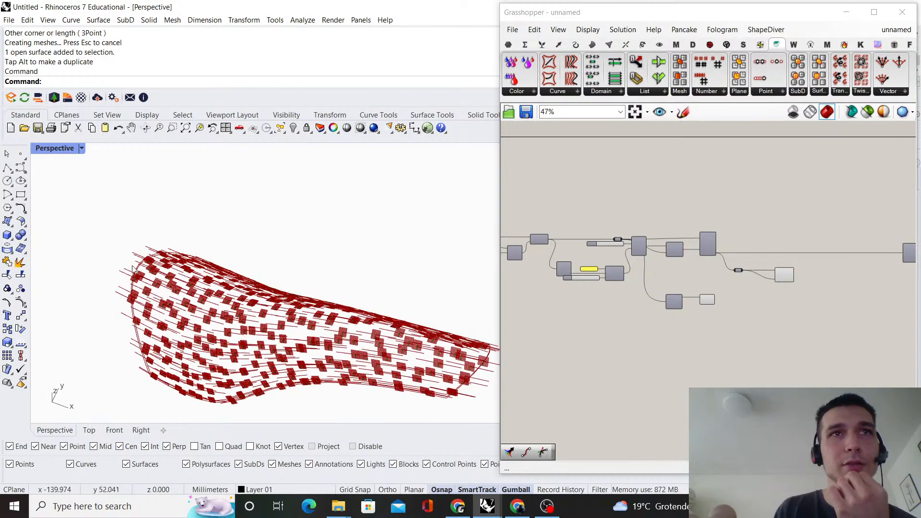
{"action": "right_click_drag", "start_coordinate": [320, 321], "coordinate": [259, 290]}
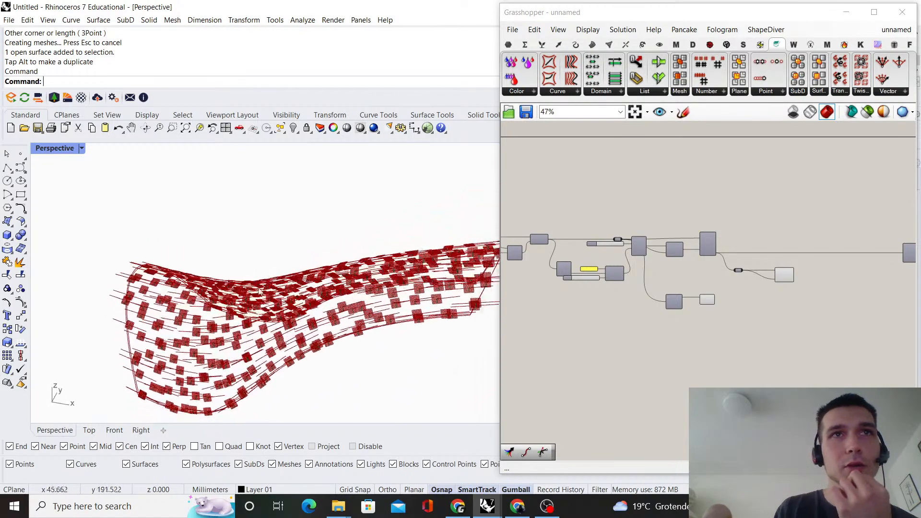
Add a Curve parameter above the Interpolate component that feeds Divide Curve
{"action": "scroll", "coordinate": [652, 287], "scroll_direction": "down", "scroll_amount": 2}
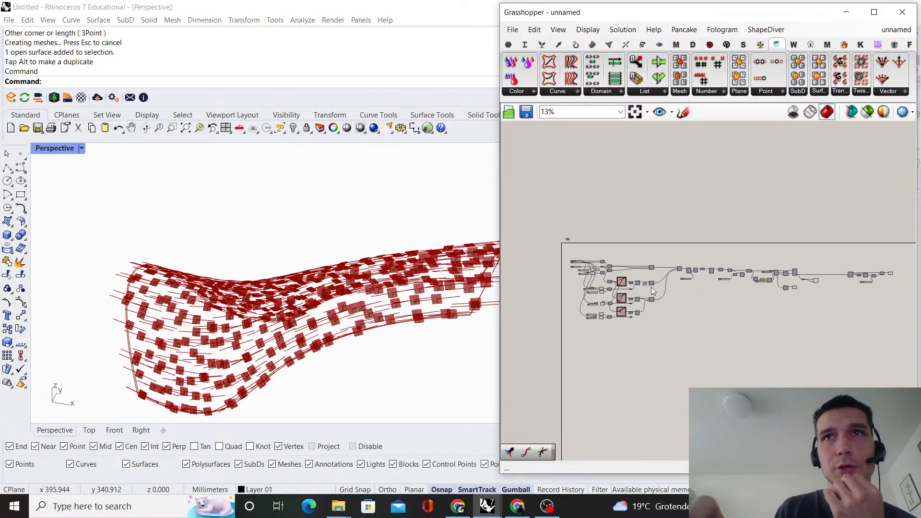
{"action": "scroll", "coordinate": [804, 217], "scroll_direction": "up", "scroll_amount": 6}
{"action": "scroll", "coordinate": [643, 261], "scroll_direction": "up", "scroll_amount": 1}
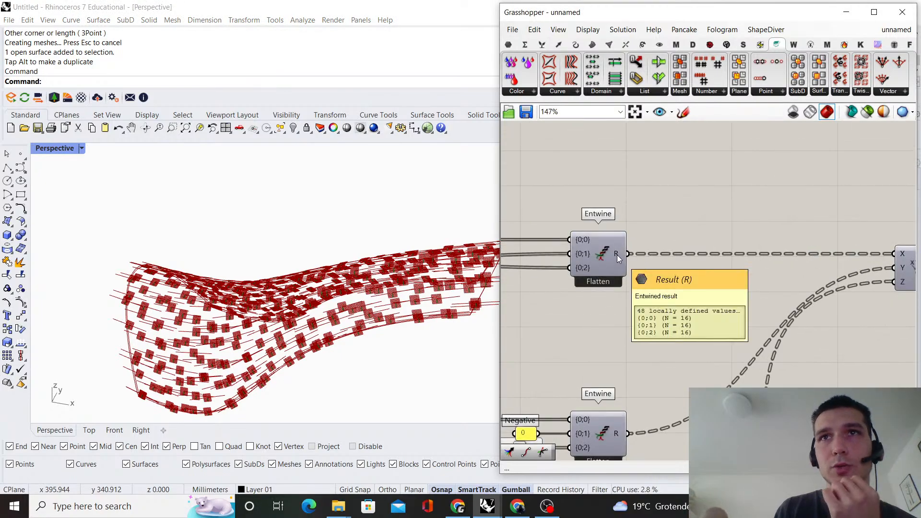
{"action": "left_click", "coordinate": [617, 254]}
{"action": "left_click", "coordinate": [666, 221]}
{"action": "scroll", "coordinate": [667, 221], "scroll_direction": "down", "scroll_amount": 7}
{"action": "right_click_drag", "start_coordinate": [808, 242], "coordinate": [682, 286]}
{"action": "scroll", "coordinate": [683, 286], "scroll_direction": "up", "scroll_amount": 6}
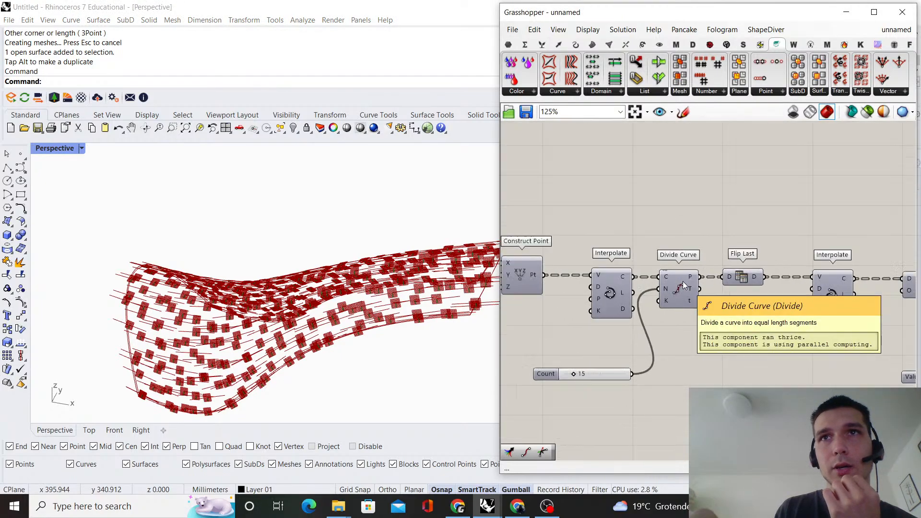
{"action": "scroll", "coordinate": [686, 288], "scroll_direction": "down", "scroll_amount": 7}
{"action": "right_click_drag", "start_coordinate": [610, 285], "coordinate": [788, 255]}
{"action": "right_click_drag", "start_coordinate": [607, 246], "coordinate": [682, 245]}
{"action": "scroll", "coordinate": [795, 264], "scroll_direction": "up", "scroll_amount": 7}
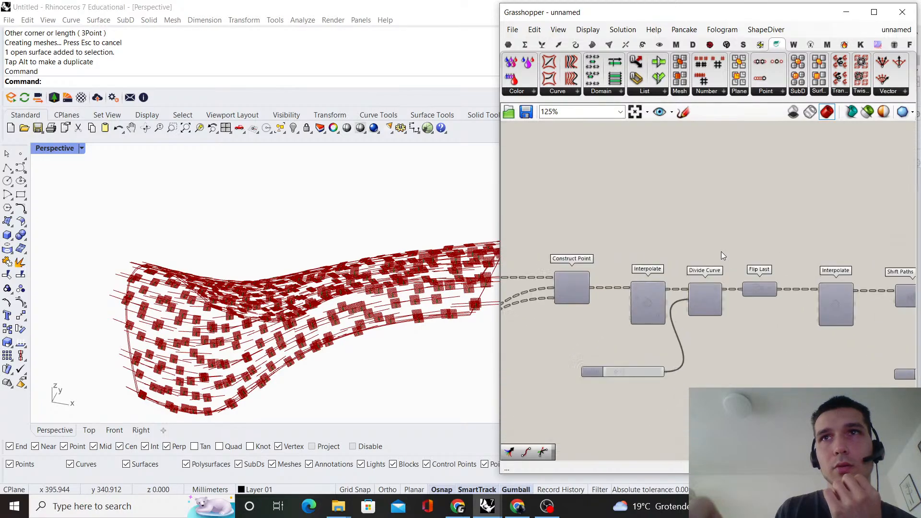
{"action": "double_click", "coordinate": [622, 249]}
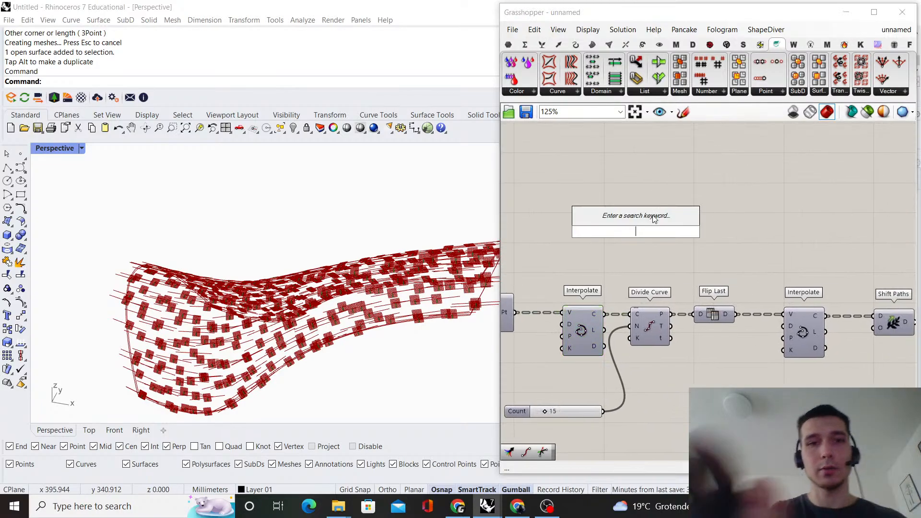
{"action": "type", "text": "curve"}
{"action": "left_click", "coordinate": [640, 220]}
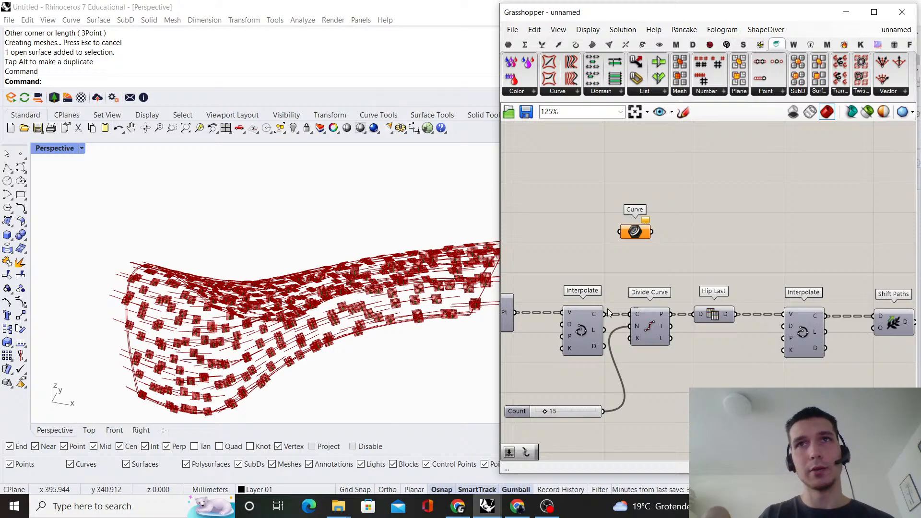
Connect the C output of the Interpolate before Divide Curve to the Curve parameter, and place the parameter below Brep Edges
{"action": "left_click_drag", "start_coordinate": [599, 339], "coordinate": [596, 305]}
{"action": "key", "text": "ctrl+z"}
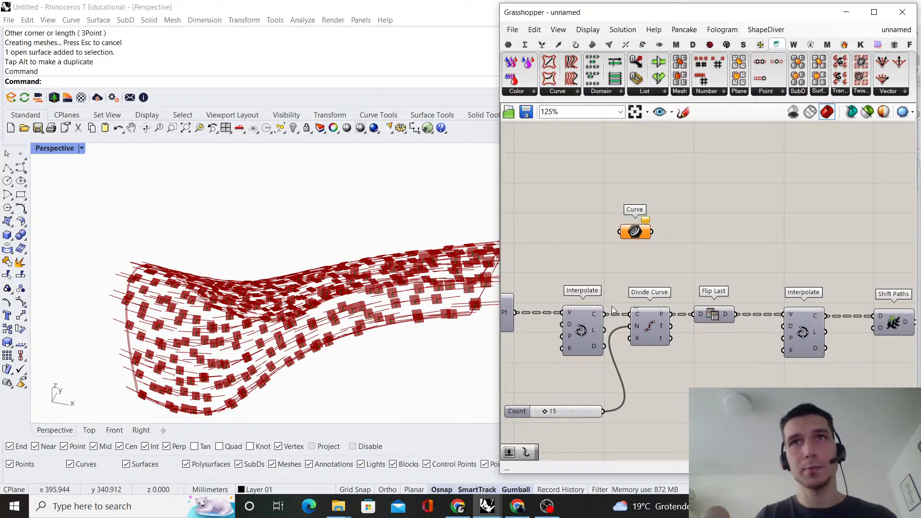
{"action": "left_click_drag", "start_coordinate": [619, 268], "coordinate": [712, 428]}
{"action": "scroll", "coordinate": [624, 317], "scroll_direction": "down", "scroll_amount": 4}
{"action": "scroll", "coordinate": [634, 367], "scroll_direction": "up", "scroll_amount": 2}
{"action": "left_click_drag", "start_coordinate": [612, 317], "coordinate": [677, 329]}
{"action": "scroll", "coordinate": [623, 313], "scroll_direction": "down", "scroll_amount": 5}
{"action": "scroll", "coordinate": [843, 348], "scroll_direction": "up", "scroll_amount": 5}
{"action": "scroll", "coordinate": [681, 330], "scroll_direction": "up", "scroll_amount": 3}
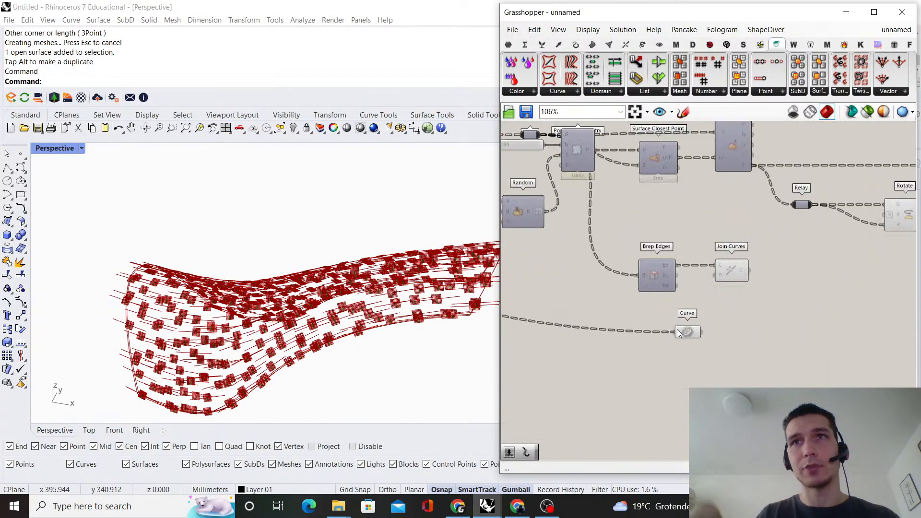
Insert a relay on the long wire feeding the Curve parameter and place it closer to the Interpolate component
{"action": "scroll", "coordinate": [632, 331], "scroll_direction": "down", "scroll_amount": 4}
{"action": "scroll", "coordinate": [784, 311], "scroll_direction": "up", "scroll_amount": 5}
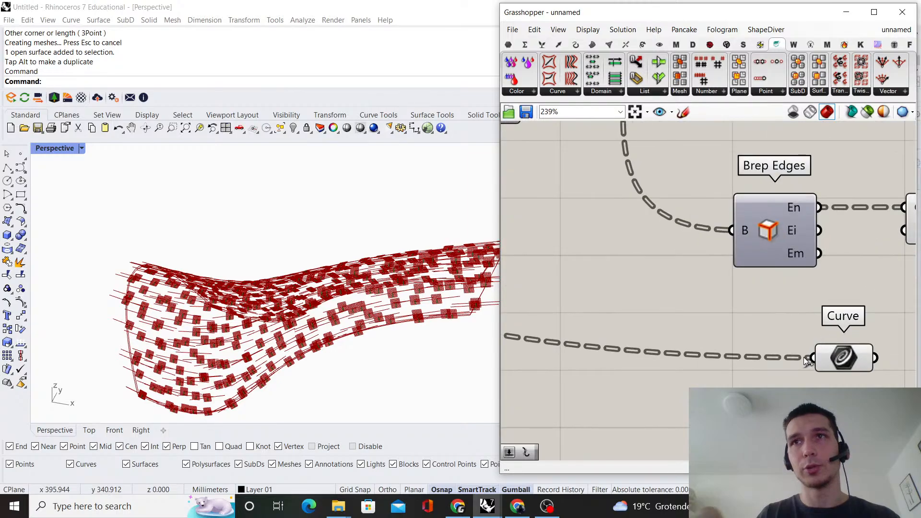
{"action": "double_click", "coordinate": [803, 357]}
{"action": "scroll", "coordinate": [803, 359], "scroll_direction": "down", "scroll_amount": 4}
{"action": "scroll", "coordinate": [802, 362], "scroll_direction": "down", "scroll_amount": 3}
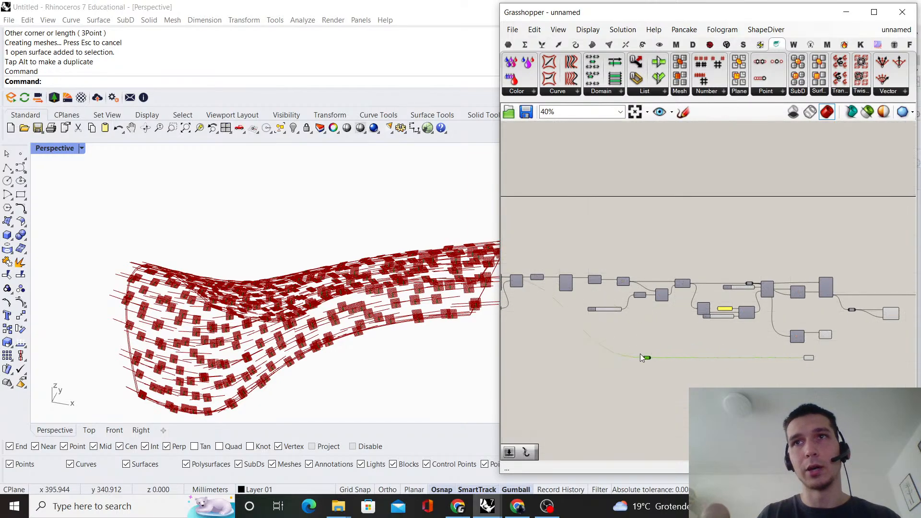
{"action": "scroll", "coordinate": [674, 324], "scroll_direction": "up", "scroll_amount": 3}
{"action": "scroll", "coordinate": [559, 370], "scroll_direction": "up", "scroll_amount": 4}
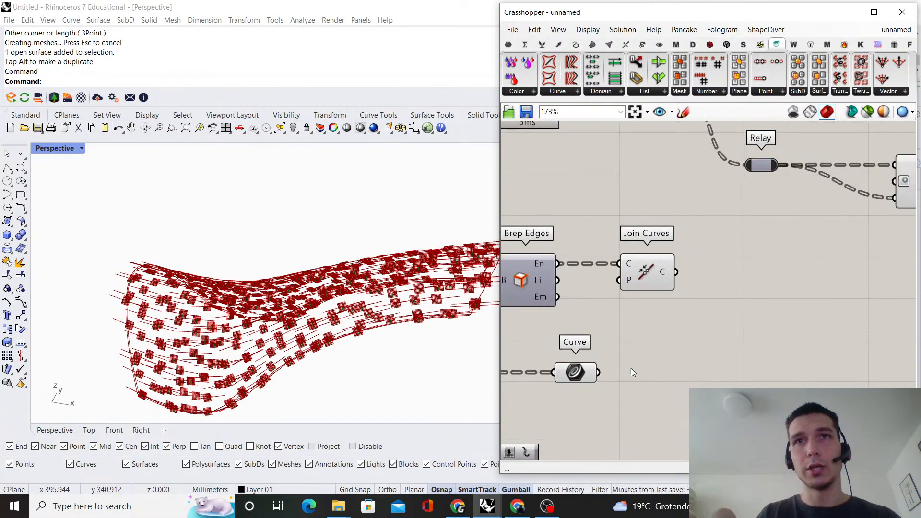
Add a Shift Paths component below Join Curves, connect Curve to its D input, and align Curve under Brep Edges
{"action": "double_click", "coordinate": [694, 361]}
{"action": "type", "text": "shift paths"}
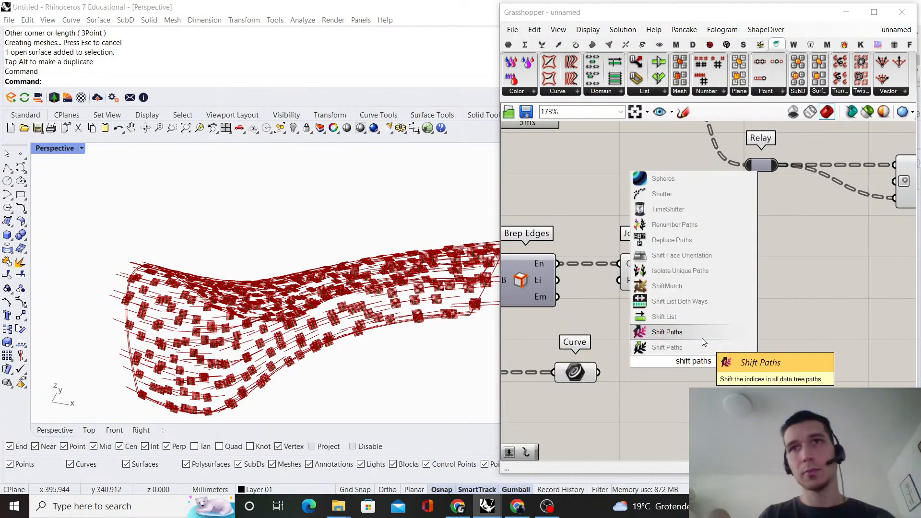
{"action": "left_click", "coordinate": [698, 339]}
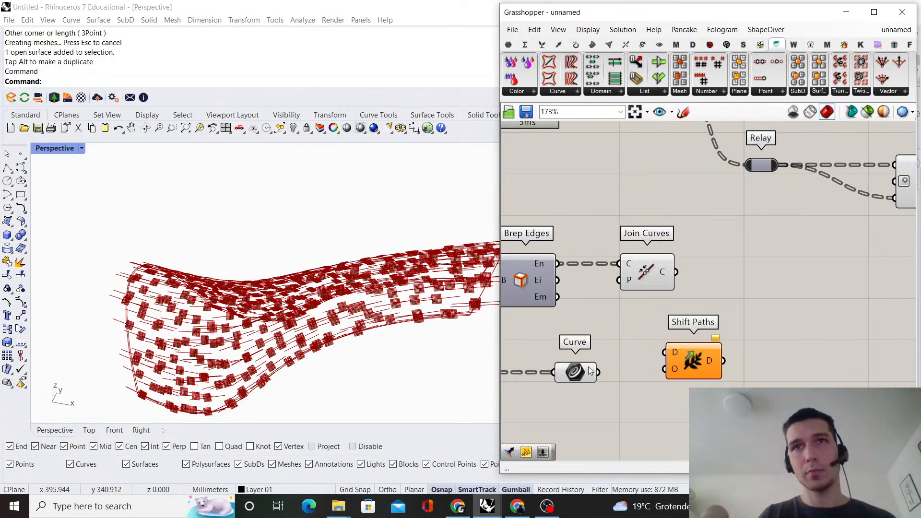
{"action": "left_click_drag", "start_coordinate": [597, 372], "coordinate": [644, 372]}
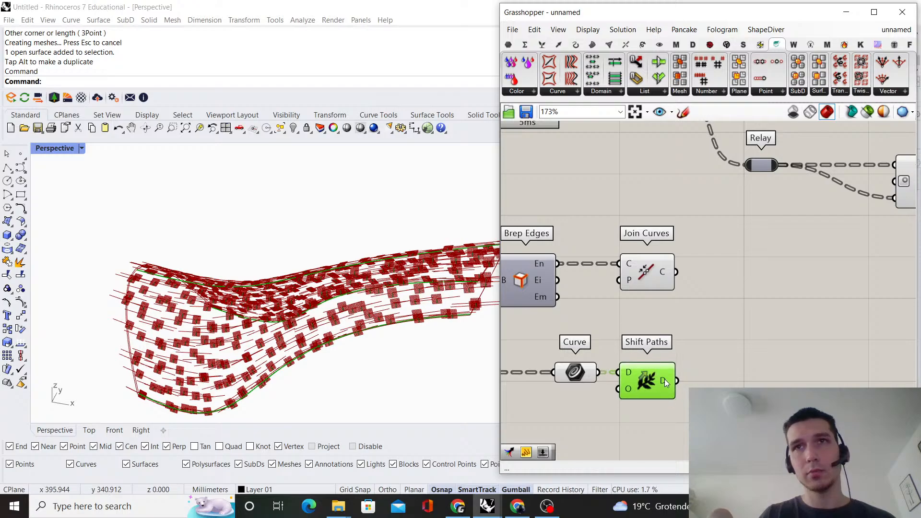
{"action": "left_click", "coordinate": [738, 364]}
{"action": "scroll", "coordinate": [677, 342], "scroll_direction": "down", "scroll_amount": 3}
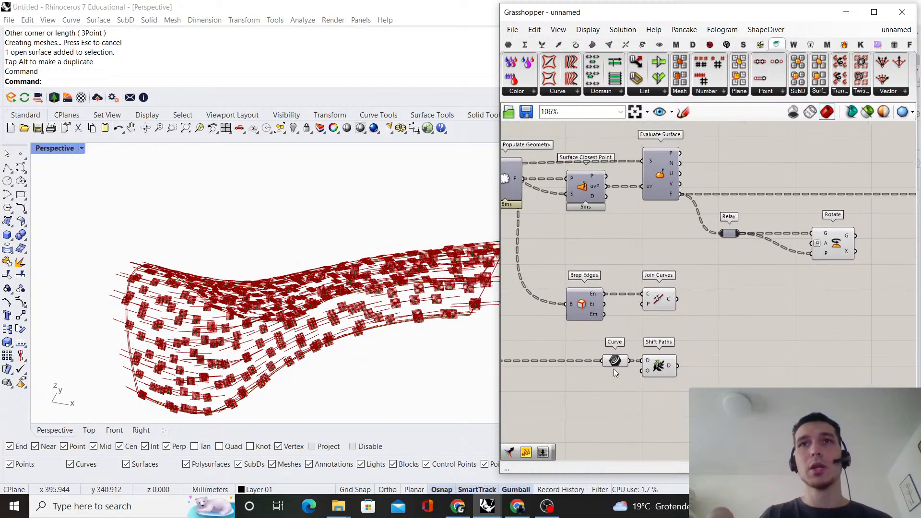
{"action": "left_click", "coordinate": [582, 362]}
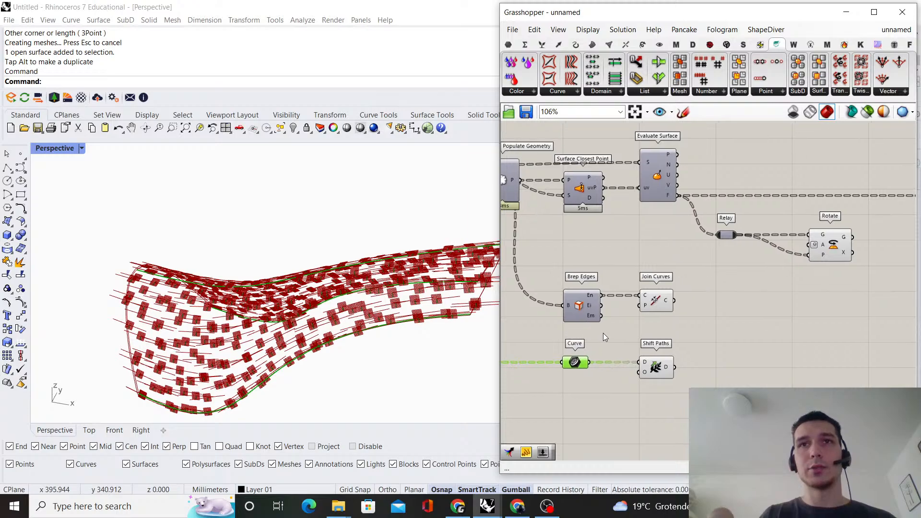
Add a Pull Point component beside Shift Paths and delete the Brep Edges and Join Curves components
{"action": "left_click", "coordinate": [757, 342]}
{"action": "double_click", "coordinate": [758, 339]}
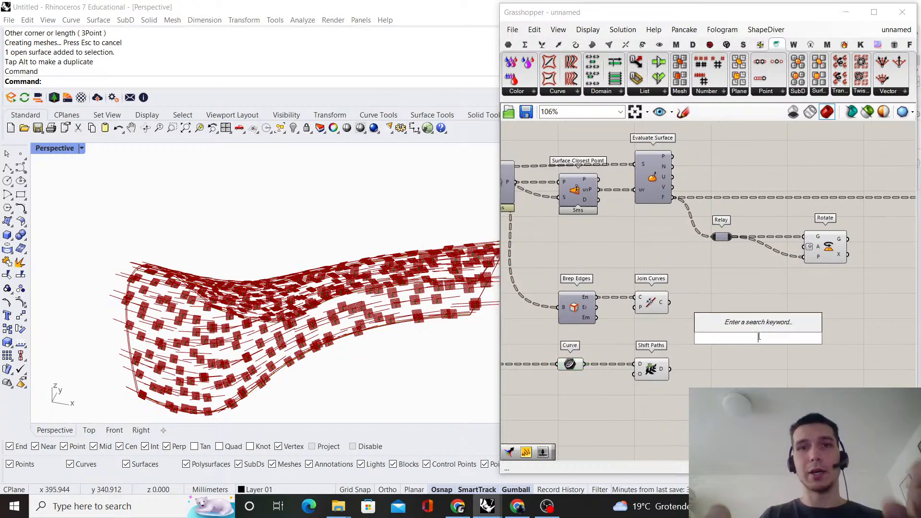
{"action": "type", "text": "pull point"}
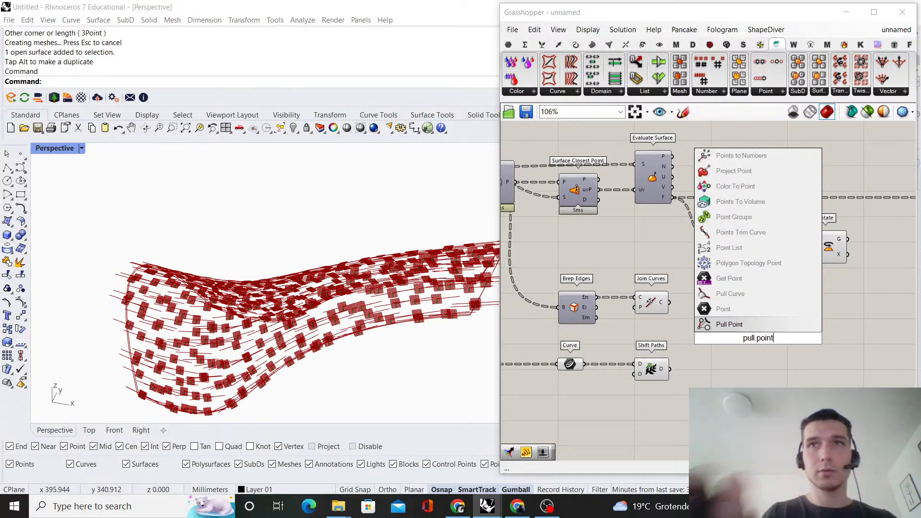
{"action": "key", "text": "Return"}
{"action": "left_click_drag", "start_coordinate": [653, 323], "coordinate": [577, 288]}
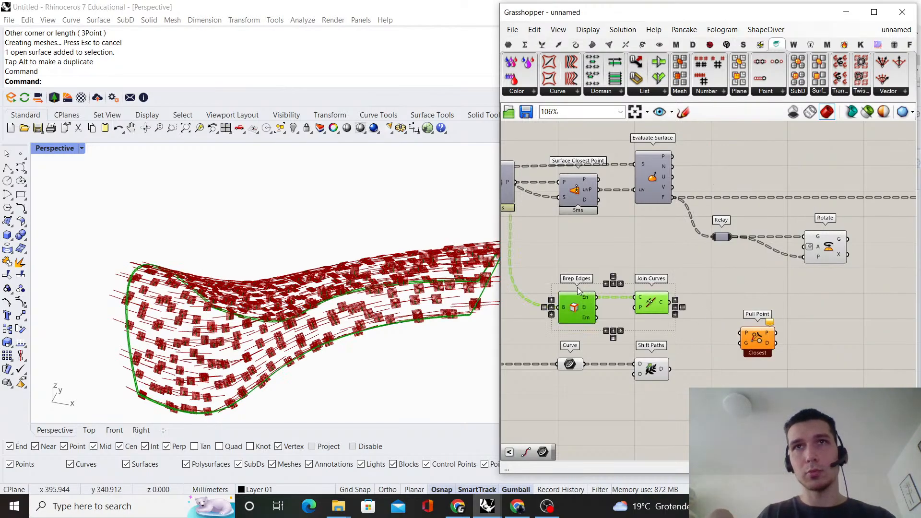
{"action": "key", "text": "Delete"}
Connect Evaluate Surface's P output to Pull Point's P and Shift Paths to its G, placing Pull Point next to Shift Paths
{"action": "scroll", "coordinate": [645, 305], "scroll_direction": "down", "scroll_amount": 2}
{"action": "right_click_drag", "start_coordinate": [622, 269], "coordinate": [669, 277]}
{"action": "scroll", "coordinate": [670, 276], "scroll_direction": "up", "scroll_amount": 2}
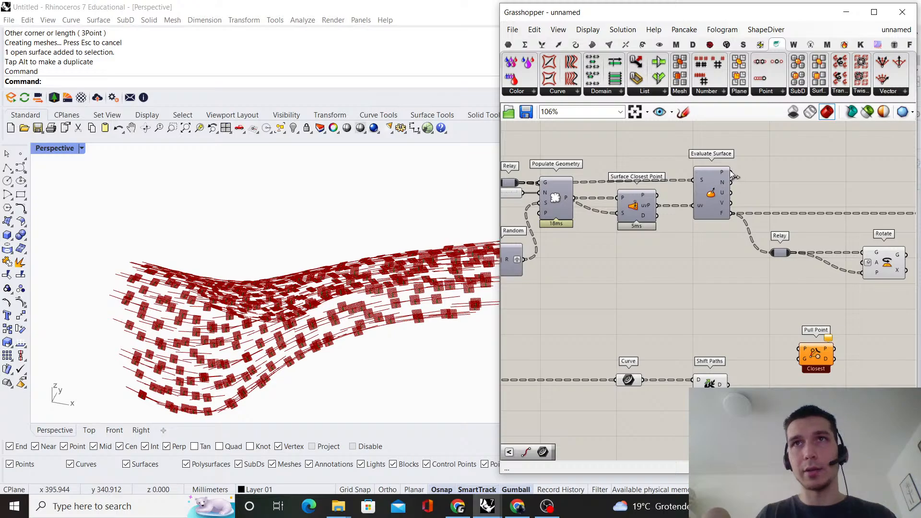
{"action": "left_click_drag", "start_coordinate": [808, 315], "coordinate": [789, 384]}
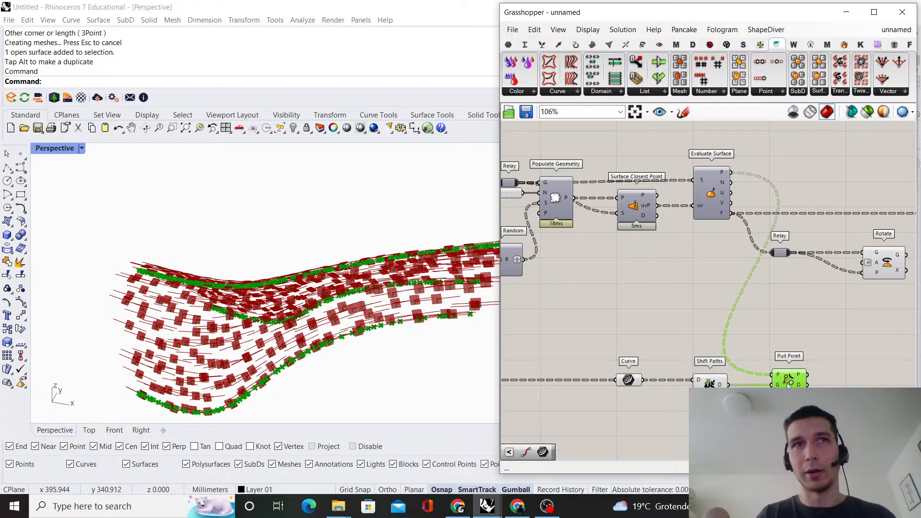
{"action": "right_click_drag", "start_coordinate": [788, 385], "coordinate": [734, 359]}
{"action": "scroll", "coordinate": [200, 313], "scroll_direction": "down", "scroll_amount": 5}
{"action": "mouse_move", "coordinate": [199, 313]}
{"action": "right_mouse_down"}
{"action": "mouse_move", "coordinate": [206, 331]}
{"action": "mouse_move", "coordinate": [192, 315]}
{"action": "right_mouse_up"}
{"action": "scroll", "coordinate": [192, 315], "scroll_direction": "up", "scroll_amount": 5}
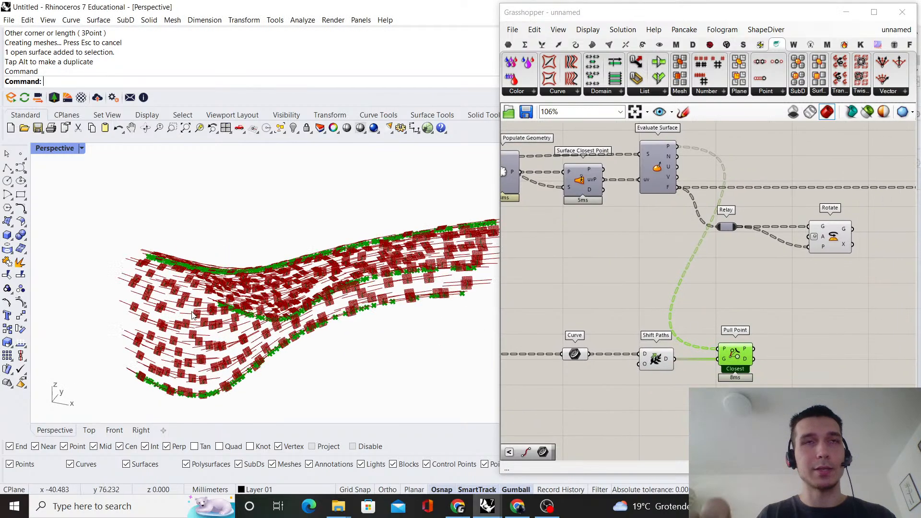
Turn off the viewport preview of the Curve parameter and Shift Paths
{"action": "right_click_drag", "start_coordinate": [768, 327], "coordinate": [754, 325]}
{"action": "left_click_drag", "start_coordinate": [660, 387], "coordinate": [539, 305]}
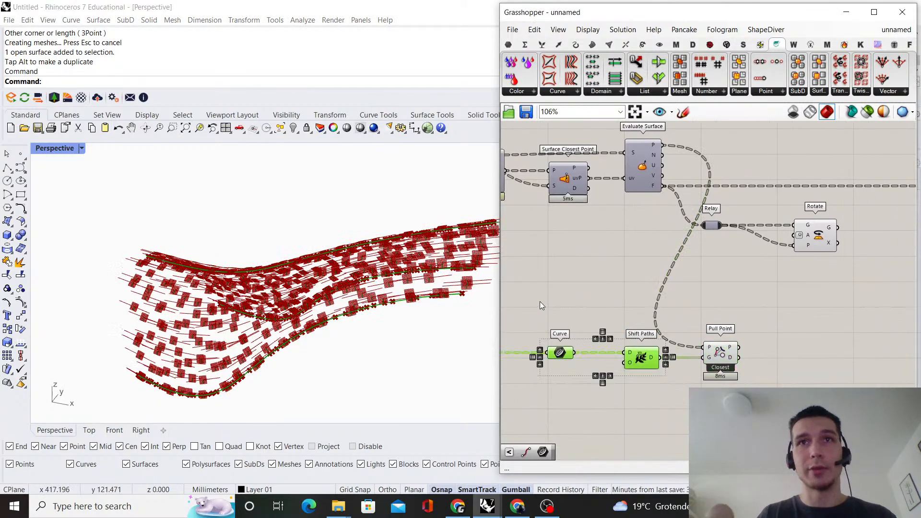
{"action": "right_click", "coordinate": [538, 302]}
{"action": "left_click", "coordinate": [580, 315]}
{"action": "left_click", "coordinate": [583, 316]}
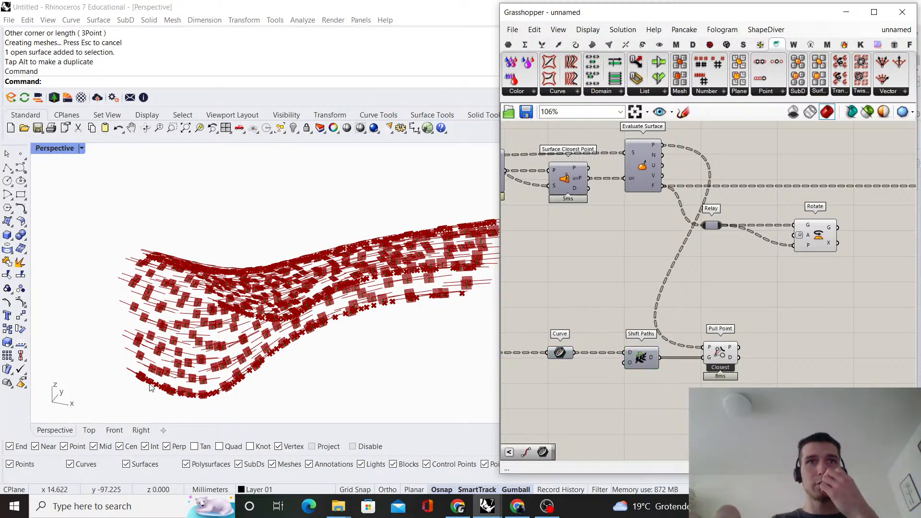
Add a List Normalizer component to the canvas near Pull Point
{"action": "left_click", "coordinate": [720, 354]}
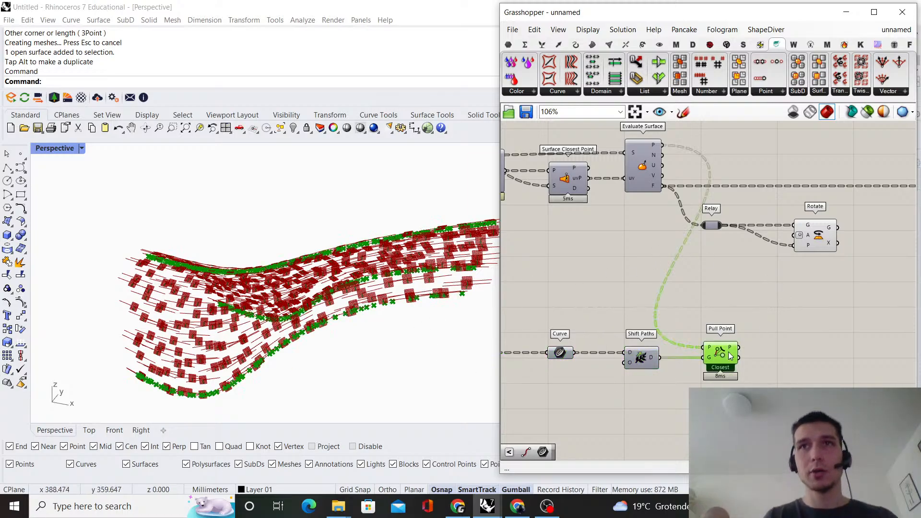
{"action": "scroll", "coordinate": [718, 357], "scroll_direction": "up", "scroll_amount": 4}
{"action": "scroll", "coordinate": [756, 313], "scroll_direction": "down", "scroll_amount": 5}
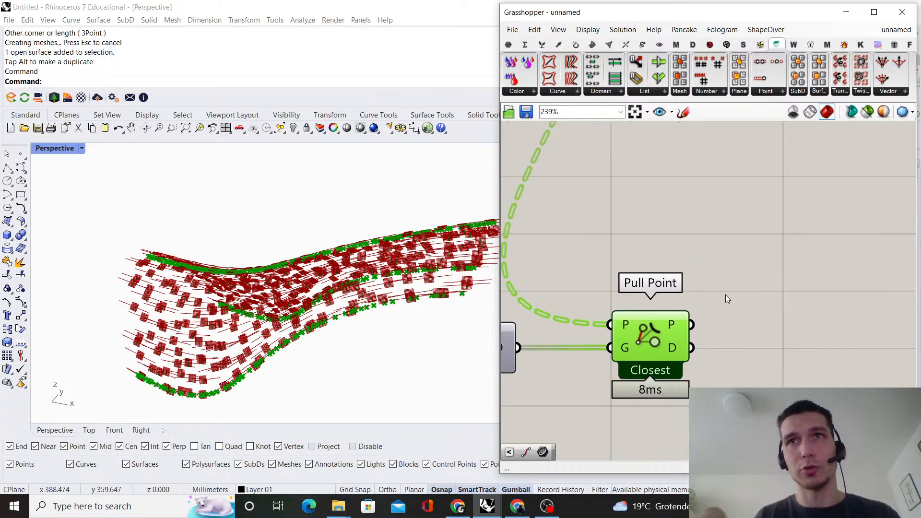
{"action": "scroll", "coordinate": [684, 295], "scroll_direction": "up", "scroll_amount": 2}
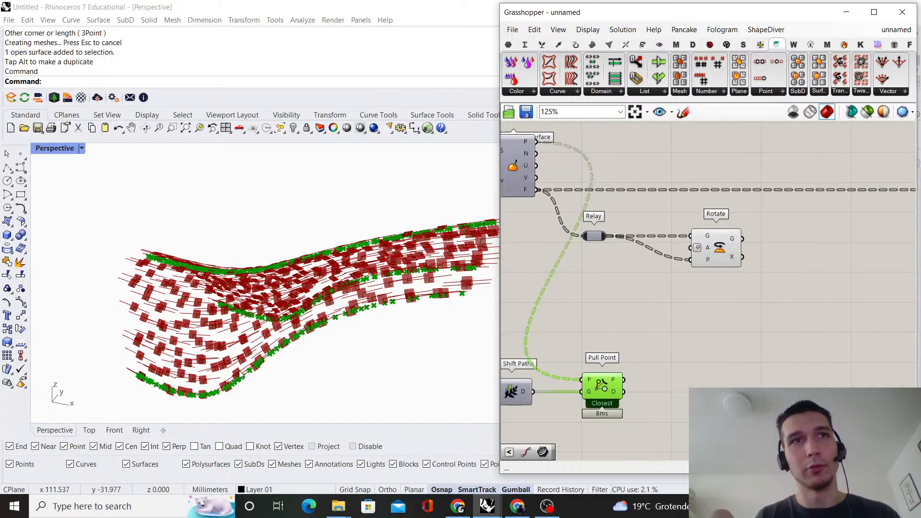
{"action": "right_click_drag", "start_coordinate": [718, 337], "coordinate": [696, 322]}
{"action": "left_click", "coordinate": [675, 346]}
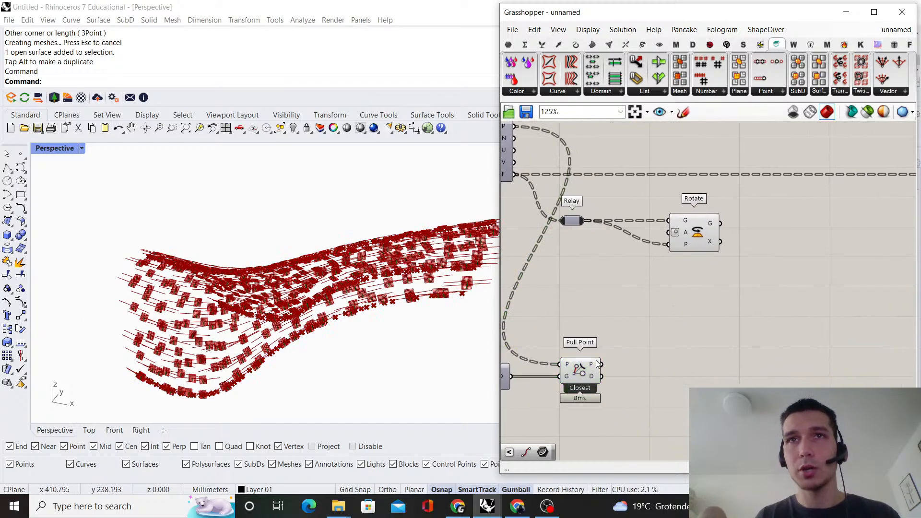
{"action": "double_click", "coordinate": [679, 321]}
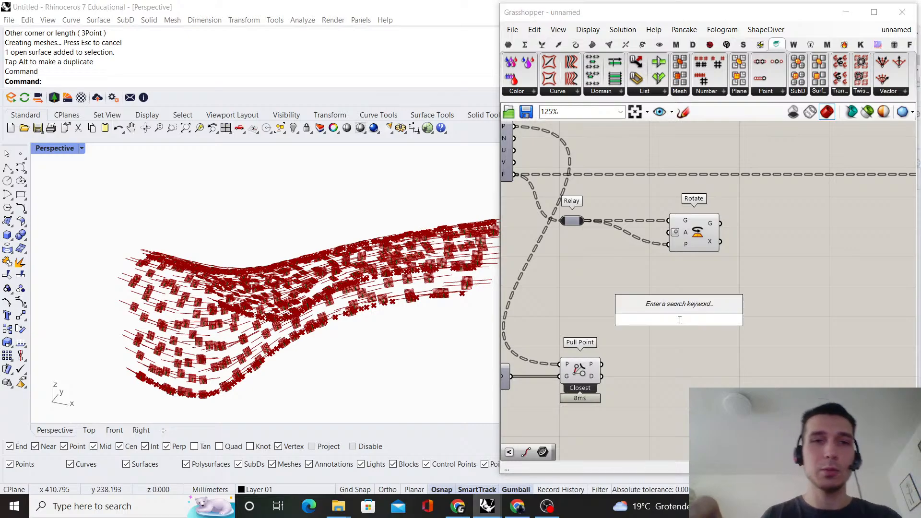
{"action": "type", "text": "nomrlaiz"}
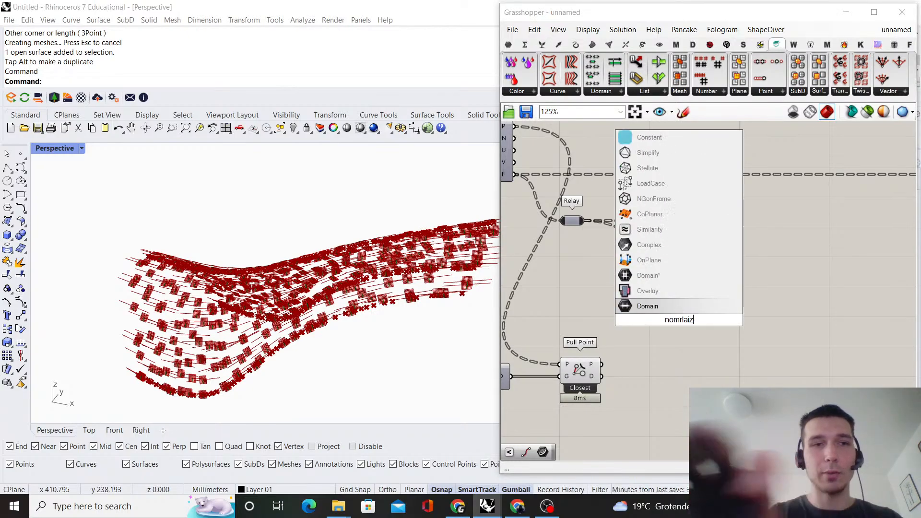
{"action": "type", "text": "e"}
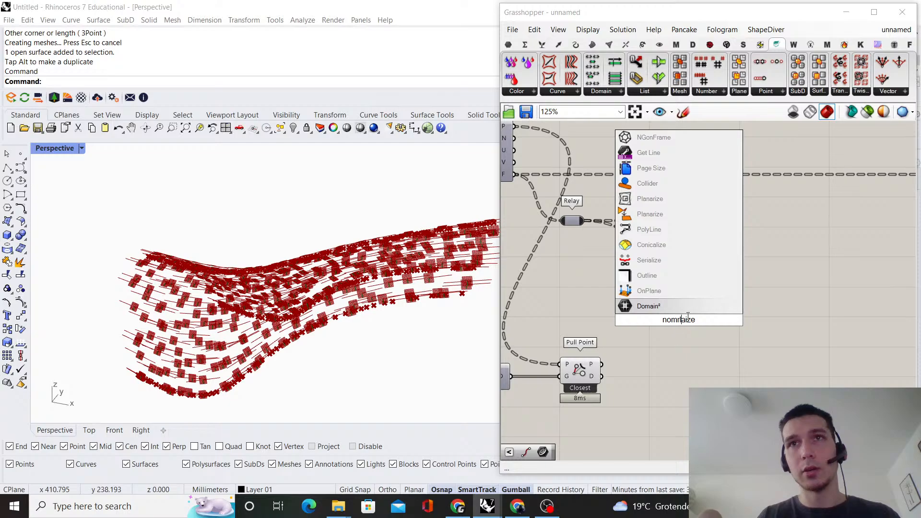
{"action": "type", "text": "rmalize"}
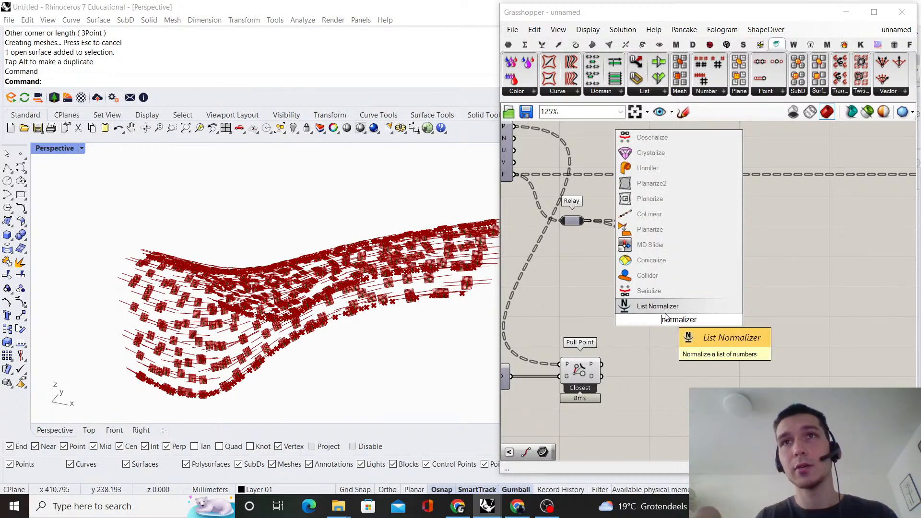
{"action": "type", "text": "r"}
{"action": "key", "text": "Return"}
Connect Pull Point's distance output D to List Normalizer's N input and place List Normalizer beside Pull Point
{"action": "scroll", "coordinate": [630, 370], "scroll_direction": "up", "scroll_amount": 2}
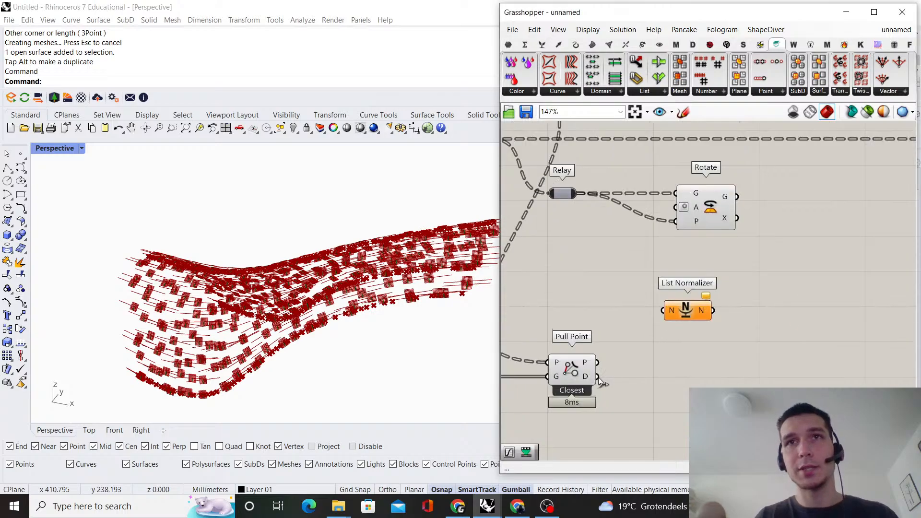
{"action": "left_click_drag", "start_coordinate": [597, 377], "coordinate": [671, 378]}
{"action": "right_click_drag", "start_coordinate": [726, 326], "coordinate": [672, 312]}
Add a Graph Mapper and connect List Normalizer's N output to its input, placing it next to List Normalizer
{"action": "left_click", "coordinate": [691, 327]}
{"action": "double_click", "coordinate": [691, 327]}
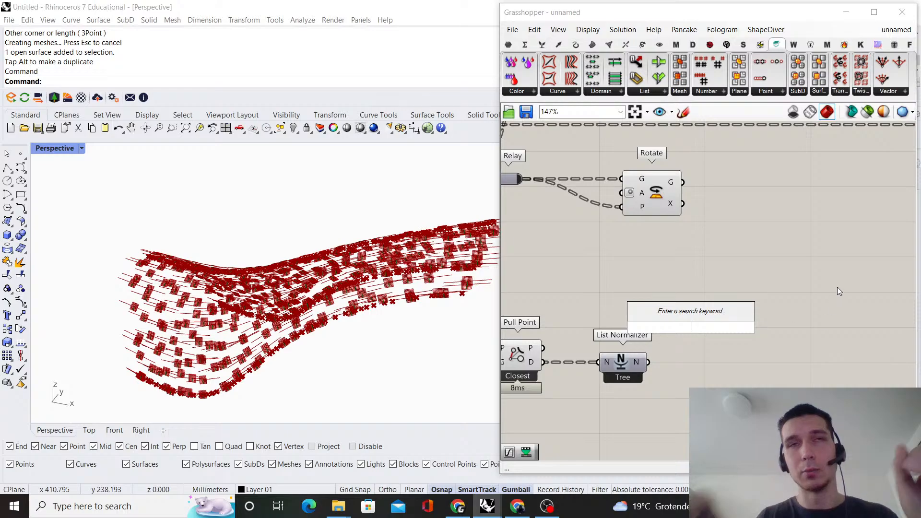
{"action": "type", "text": "g"}
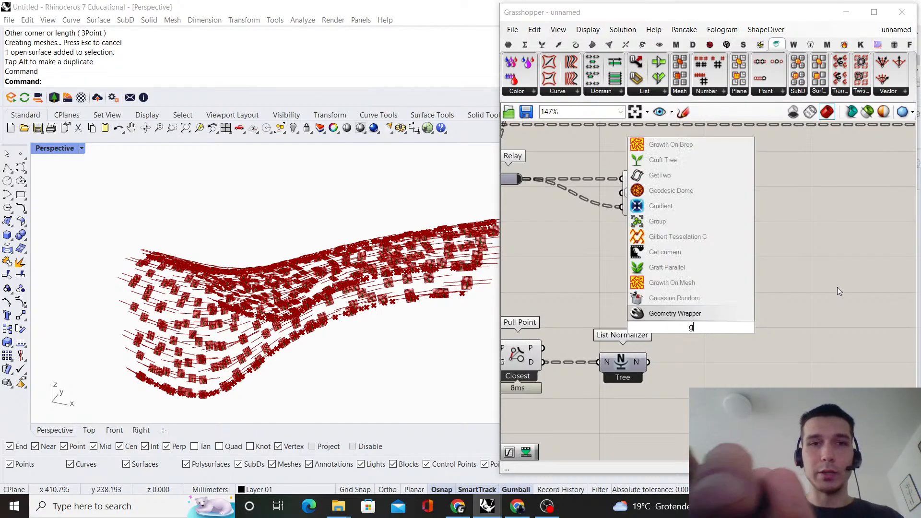
{"action": "type", "text": "raph mapper"}
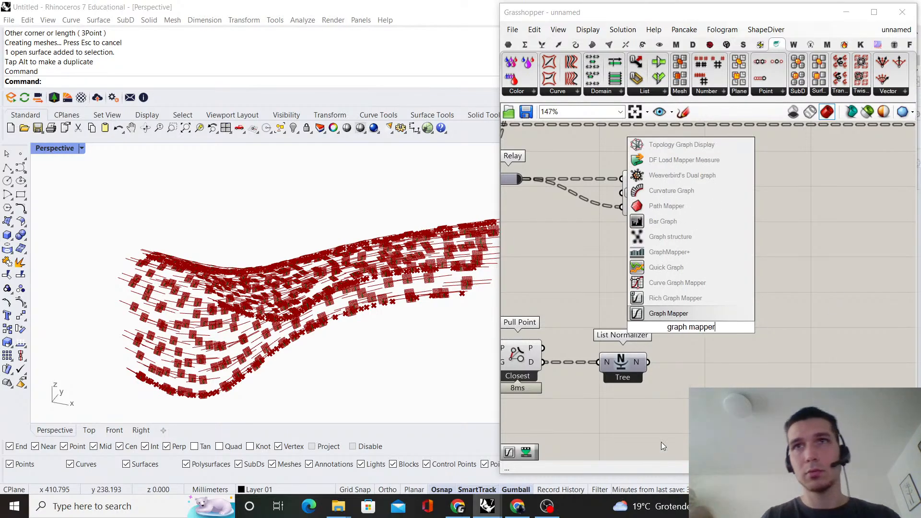
{"action": "left_click", "coordinate": [726, 315]}
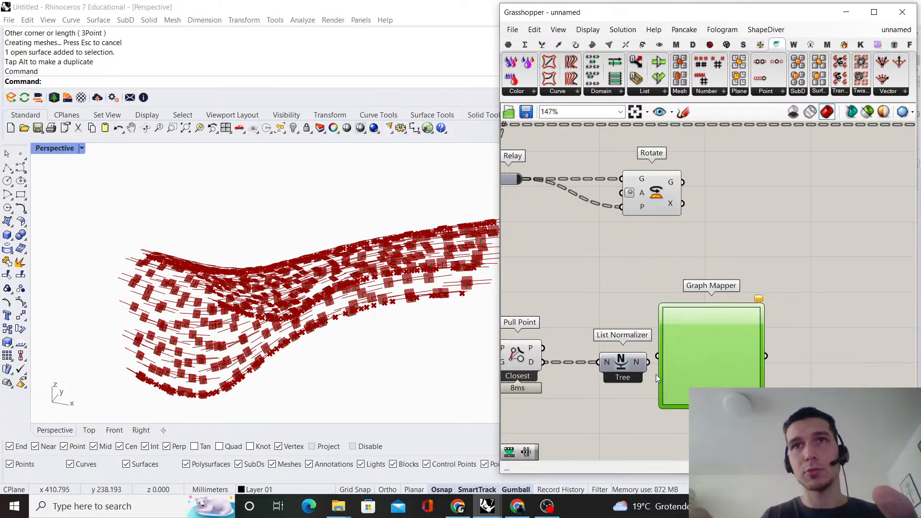
{"action": "left_click_drag", "start_coordinate": [681, 354], "coordinate": [693, 358]}
Add a Remap Numbers component beside Graph Mapper and connect Graph Mapper's output to its V input
{"action": "double_click", "coordinate": [804, 271]}
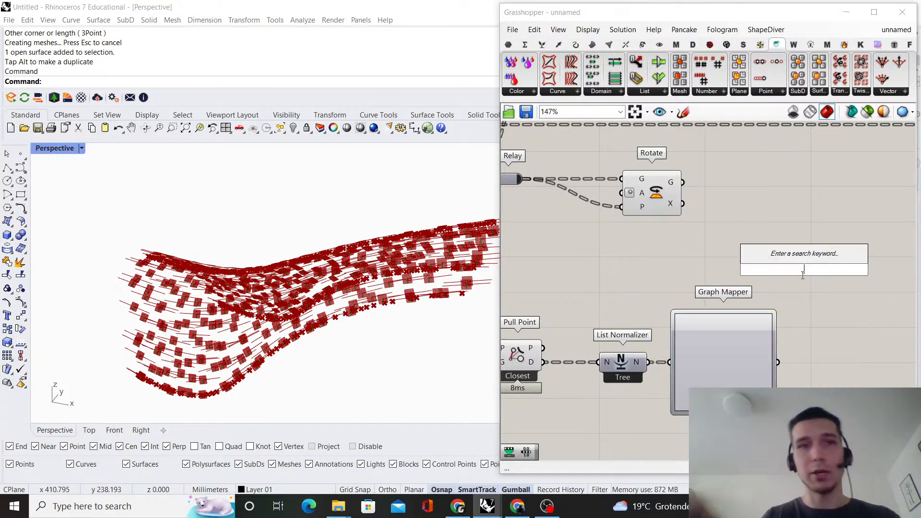
{"action": "type", "text": "remap"}
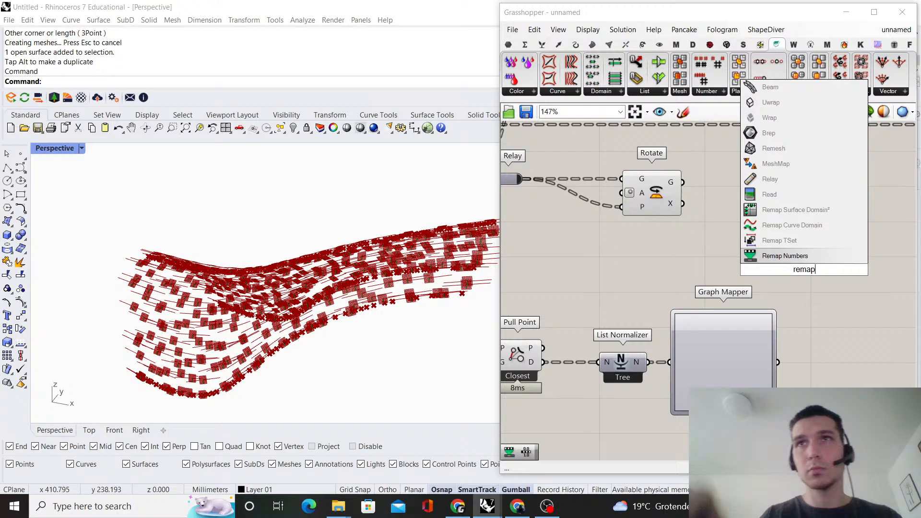
{"action": "left_click", "coordinate": [811, 255]}
{"action": "right_click_drag", "start_coordinate": [743, 316], "coordinate": [661, 299]}
{"action": "left_click_drag", "start_coordinate": [715, 233], "coordinate": [833, 340]}
Add a Bounds component, connecting Graph Mapper's output to its N and its I output to Remap Numbers' S input
{"action": "scroll", "coordinate": [787, 324], "scroll_direction": "up", "scroll_amount": 2}
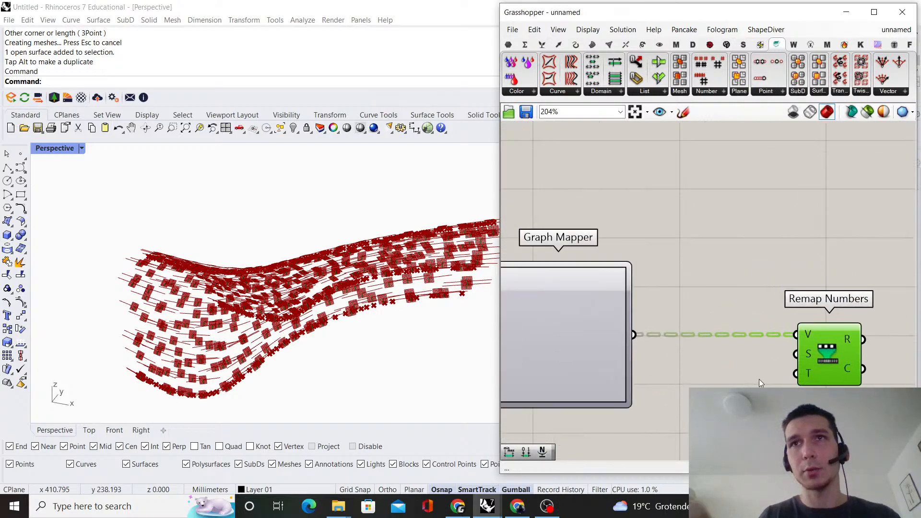
{"action": "double_click", "coordinate": [747, 383]}
{"action": "type", "text": "bounds"}
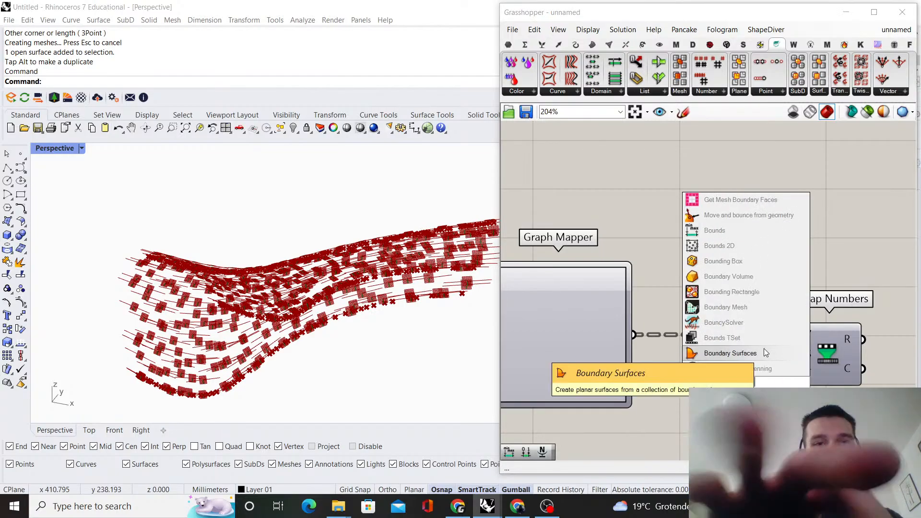
{"action": "key", "text": "Return"}
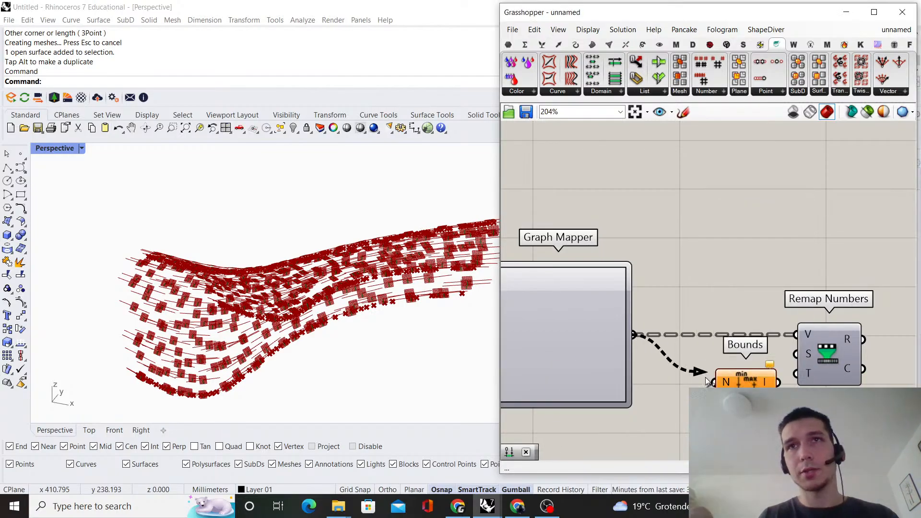
{"action": "left_click_drag", "start_coordinate": [707, 381], "coordinate": [711, 382]}
{"action": "left_click_drag", "start_coordinate": [731, 381], "coordinate": [701, 359]}
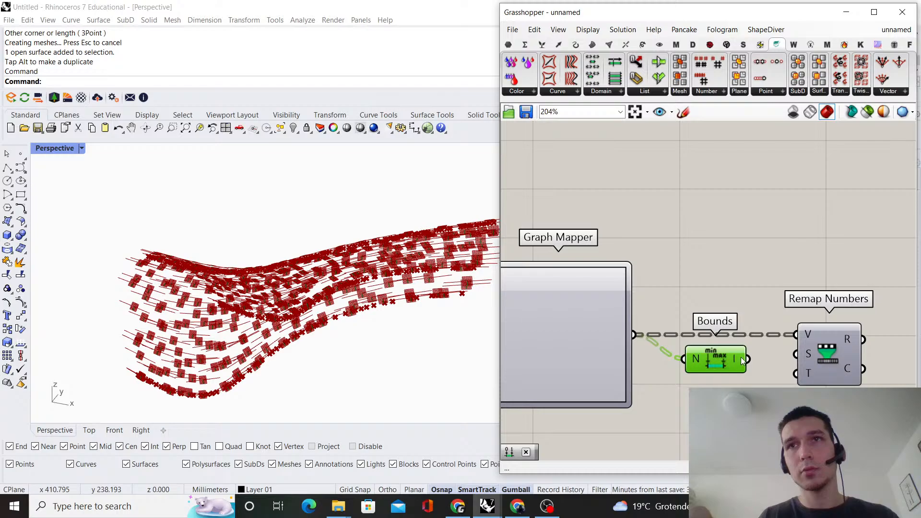
{"action": "left_click_drag", "start_coordinate": [748, 358], "coordinate": [796, 335]}
{"action": "key", "text": "ctrl+z"}
{"action": "left_click_drag", "start_coordinate": [749, 359], "coordinate": [769, 355]}
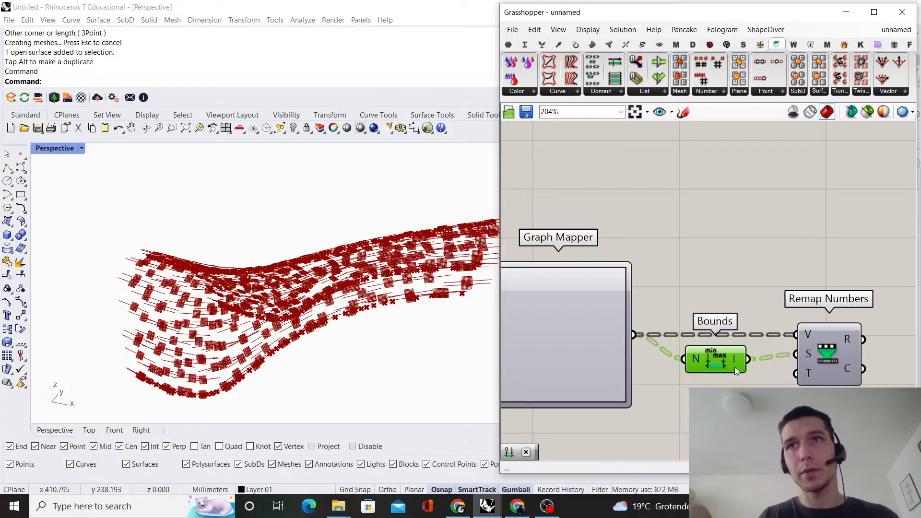
{"action": "left_click", "coordinate": [735, 283]}
Add a Construct Domain component below Bounds and connect its I output to Remap Numbers' T input
{"action": "scroll", "coordinate": [735, 283], "scroll_direction": "down", "scroll_amount": 2}
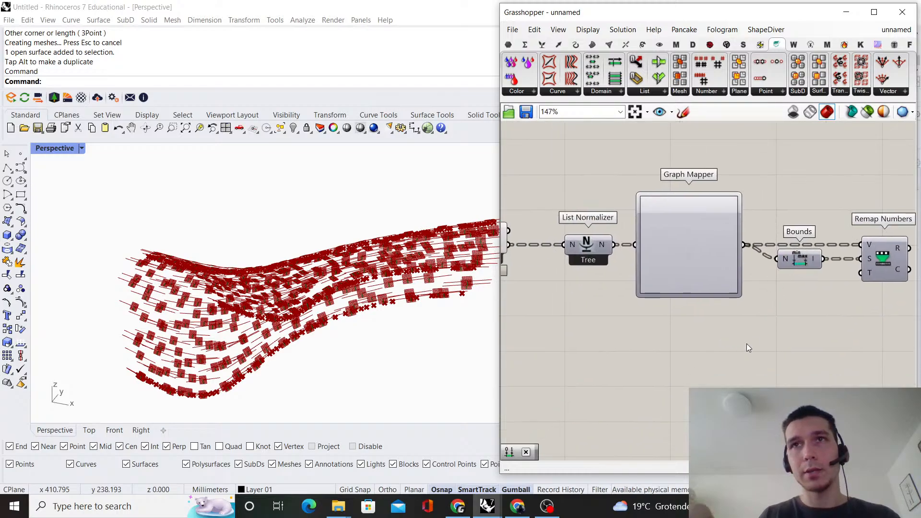
{"action": "double_click", "coordinate": [744, 344]}
{"action": "type", "text": "co"}
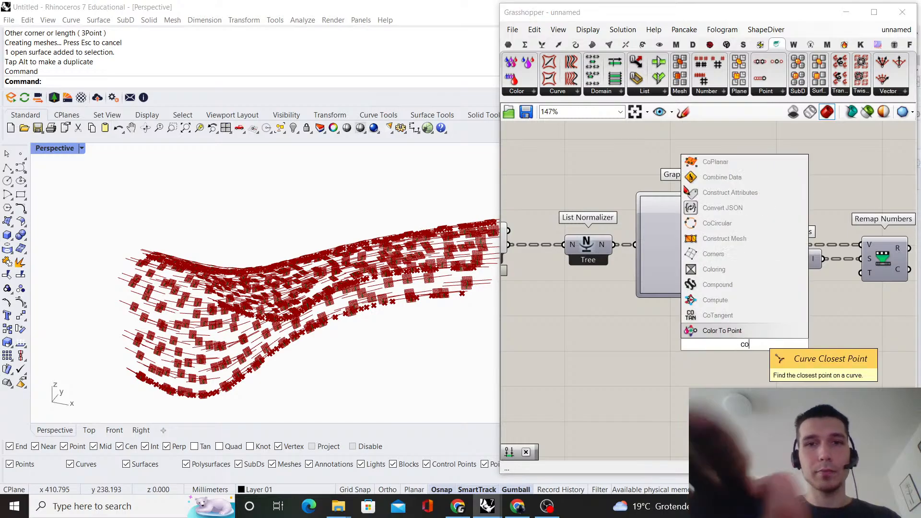
{"action": "type", "text": "nstruct domain"}
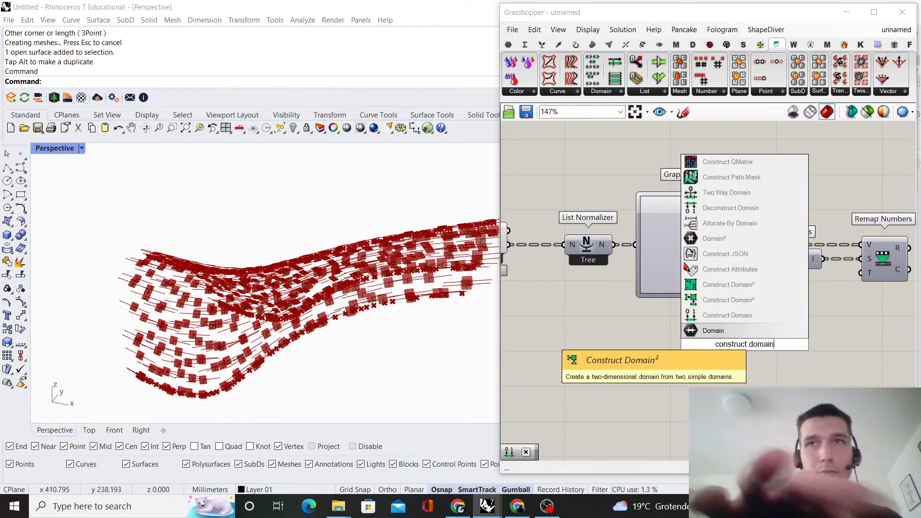
{"action": "left_click", "coordinate": [798, 316]}
{"action": "left_click_drag", "start_coordinate": [756, 345], "coordinate": [860, 273]}
{"action": "left_click_drag", "start_coordinate": [804, 344], "coordinate": [801, 338]}
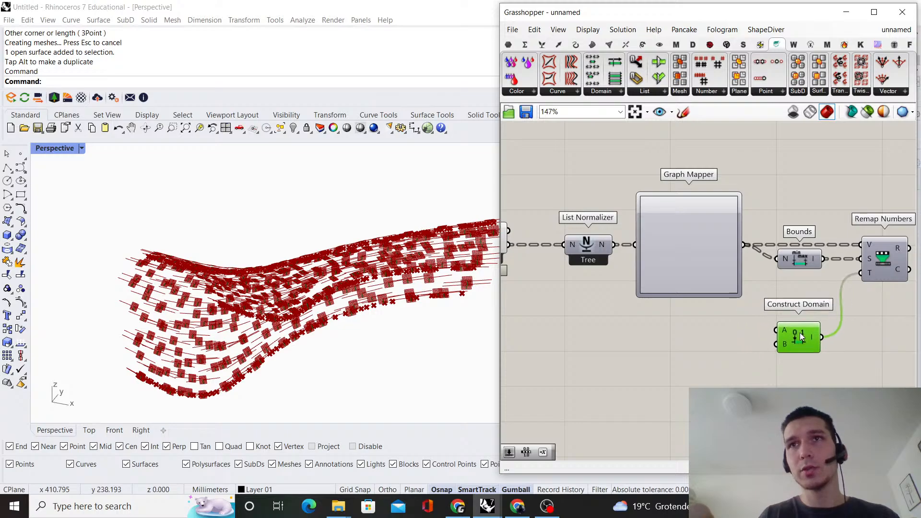
{"action": "left_click", "coordinate": [799, 308]}
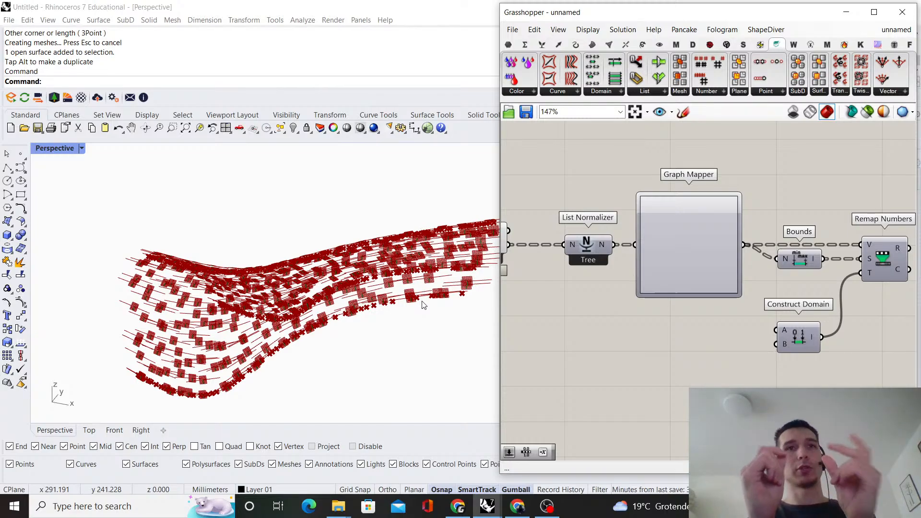
Add a number slider with the value 0.01 next to Construct Domain
{"action": "double_click", "coordinate": [694, 355]}
{"action": "type", "text": "0"}
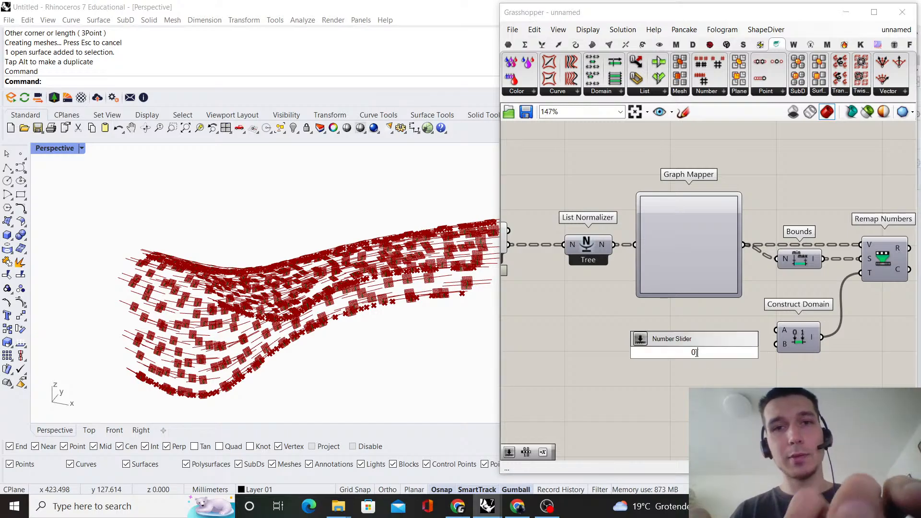
{"action": "type", "text": ".01"}
{"action": "key", "text": "Return"}
{"action": "scroll", "coordinate": [694, 354], "scroll_direction": "up", "scroll_amount": 1}
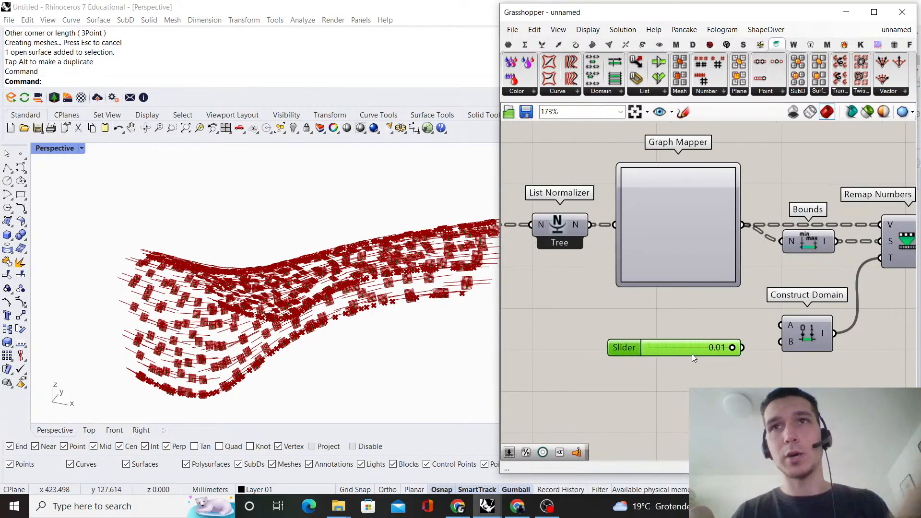
{"action": "left_click_drag", "start_coordinate": [692, 358], "coordinate": [677, 342]}
Add a panel containing 1, then connect the slider to Construct Domain's A and the panel to its B input
{"action": "double_click", "coordinate": [688, 365]}
{"action": "type", "text": "//1"}
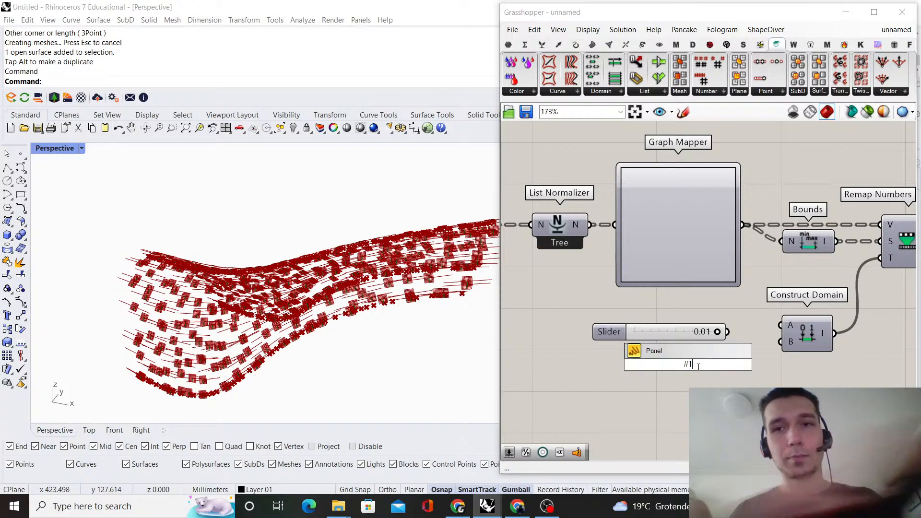
{"action": "key", "text": "Return"}
{"action": "left_click_drag", "start_coordinate": [728, 331], "coordinate": [780, 325]}
{"action": "left_click_drag", "start_coordinate": [690, 334], "coordinate": [678, 327]}
{"action": "left_click_drag", "start_coordinate": [715, 362], "coordinate": [780, 342]}
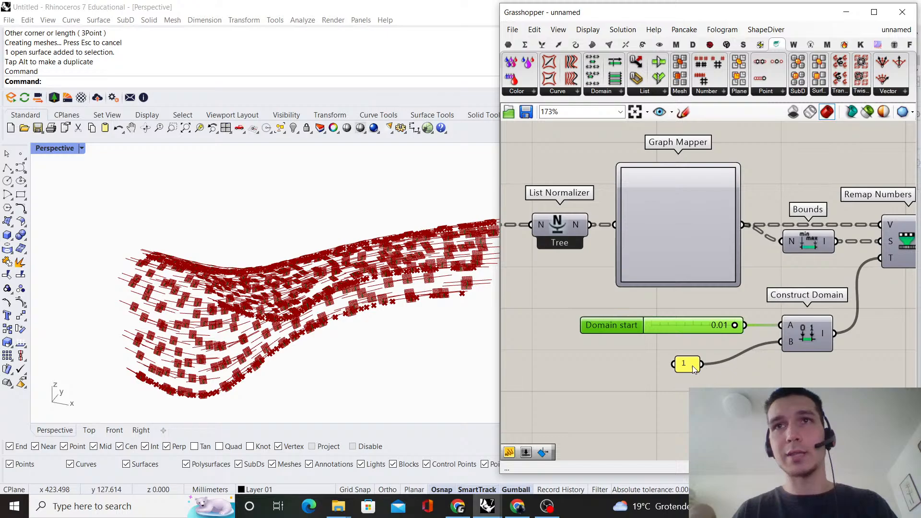
{"action": "left_click_drag", "start_coordinate": [687, 365], "coordinate": [729, 339]}
Move the Rotate component farther away from the Relay to make room in the definition
{"action": "scroll", "coordinate": [762, 269], "scroll_direction": "down", "scroll_amount": 5}
{"action": "scroll", "coordinate": [718, 236], "scroll_direction": "up", "scroll_amount": 3}
{"action": "left_click", "coordinate": [638, 222]}
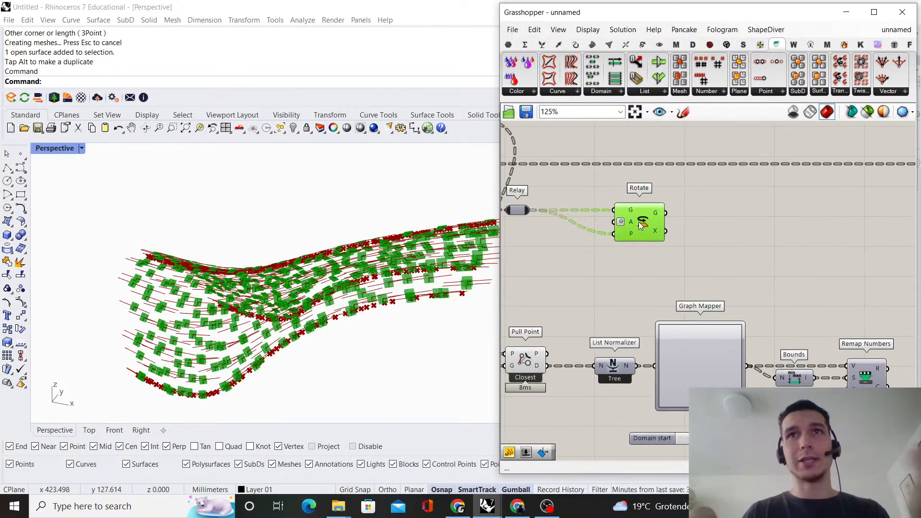
{"action": "left_click", "coordinate": [737, 245]}
{"action": "left_click_drag", "start_coordinate": [646, 232], "coordinate": [775, 231]}
{"action": "left_click", "coordinate": [738, 251]}
{"action": "right_click_drag", "start_coordinate": [607, 293], "coordinate": [763, 281]}
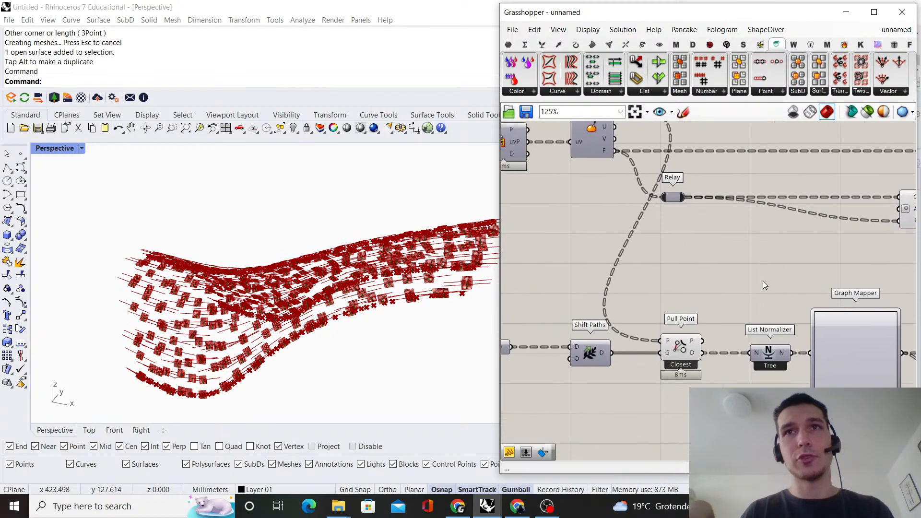
Turn off the viewport preview of the Pull Point component
{"action": "left_click", "coordinate": [680, 347]}
{"action": "right_click", "coordinate": [676, 304]}
{"action": "left_click", "coordinate": [698, 320]}
Add a Random number component in the free space above List Normalizer
{"action": "double_click", "coordinate": [755, 276]}
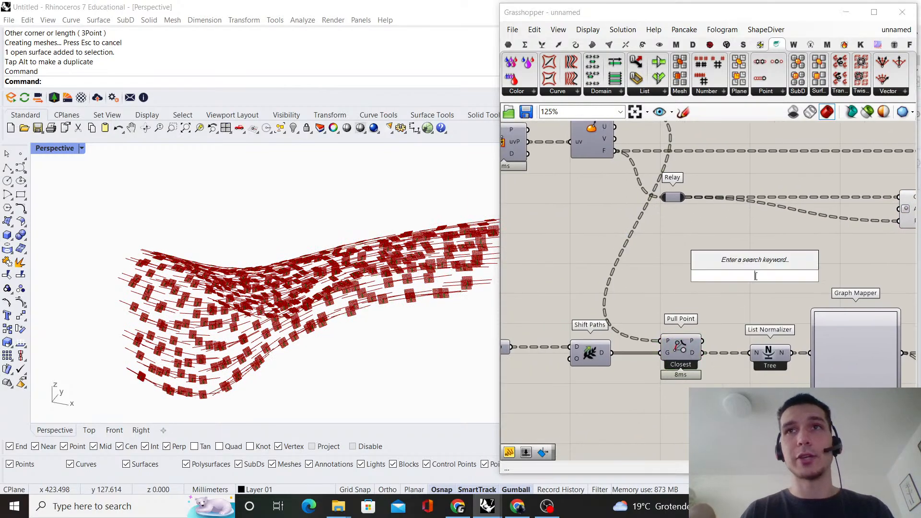
{"action": "type", "text": "random"}
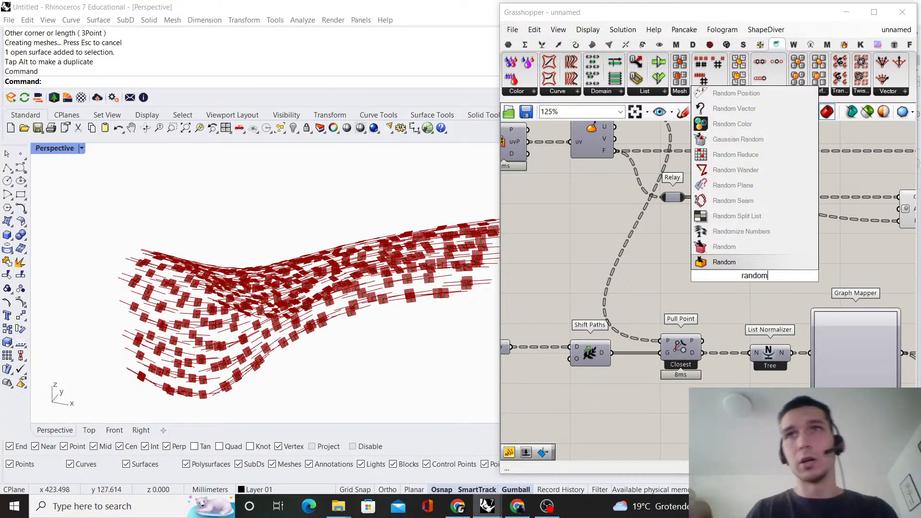
{"action": "left_click", "coordinate": [758, 267]}
{"action": "left_click_drag", "start_coordinate": [749, 282], "coordinate": [758, 279]}
{"action": "left_click", "coordinate": [699, 270]}
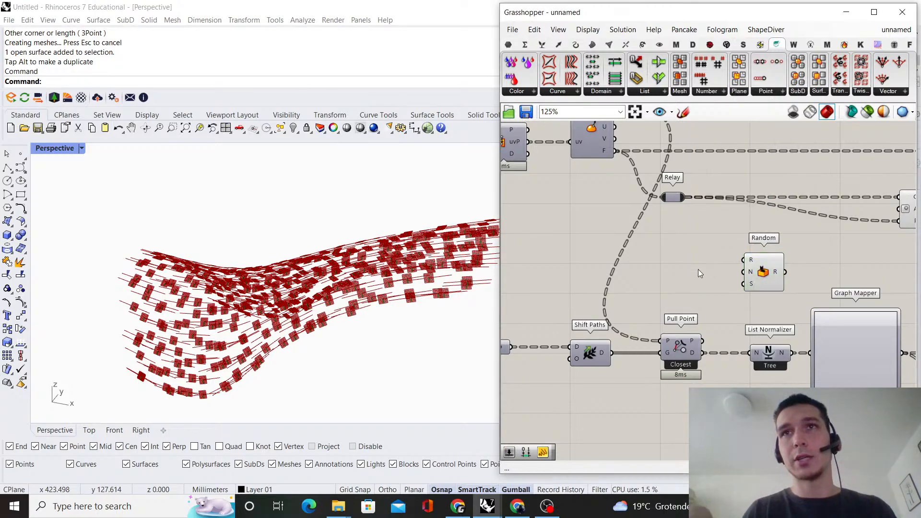
{"action": "right_click_drag", "start_coordinate": [699, 271], "coordinate": [704, 284]}
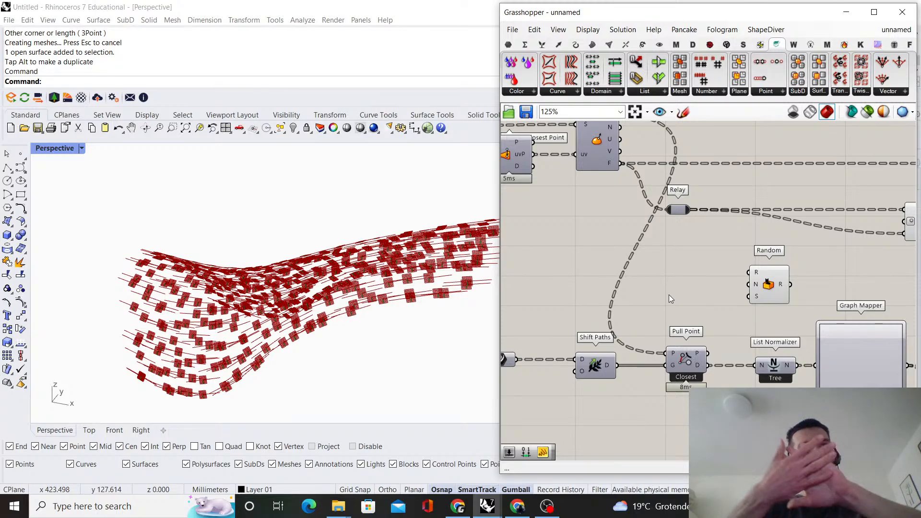
{"action": "double_click", "coordinate": [680, 261]}
{"action": "type", "text": "cons"}
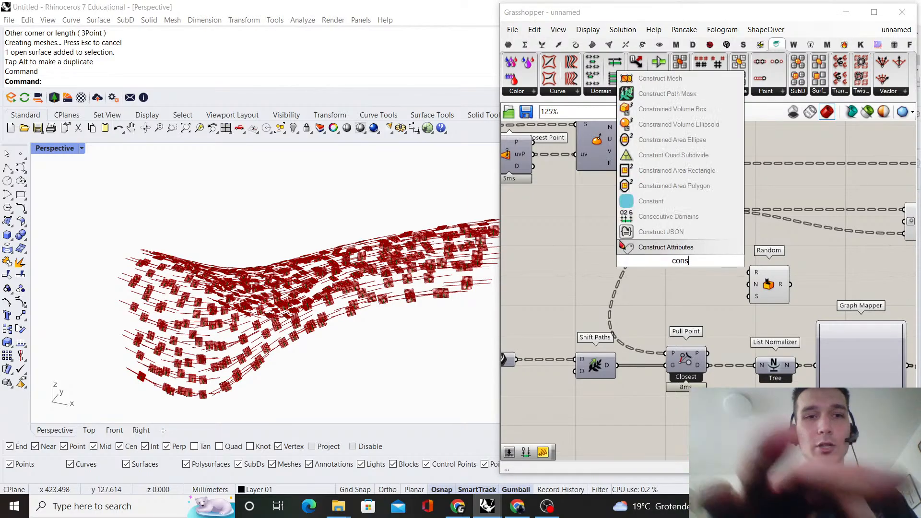
{"action": "type", "text": "truct domain"}
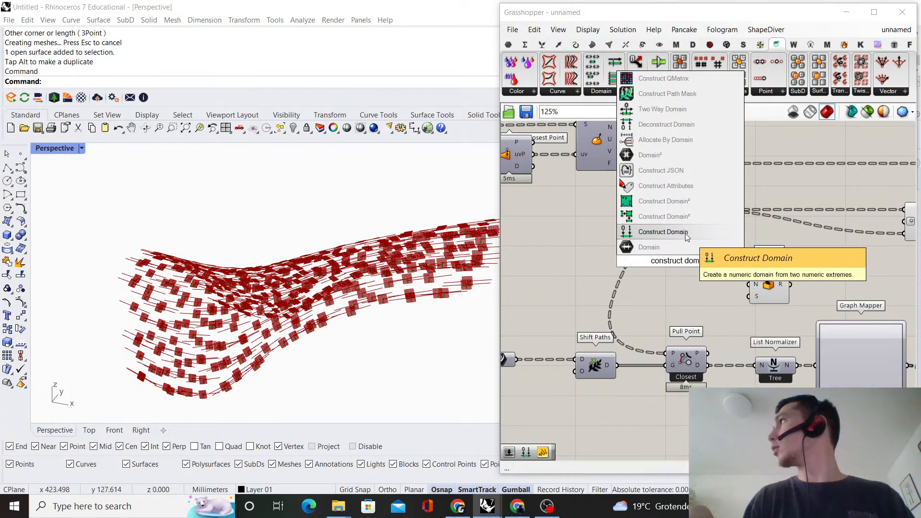
{"action": "key", "text": "Escape"}
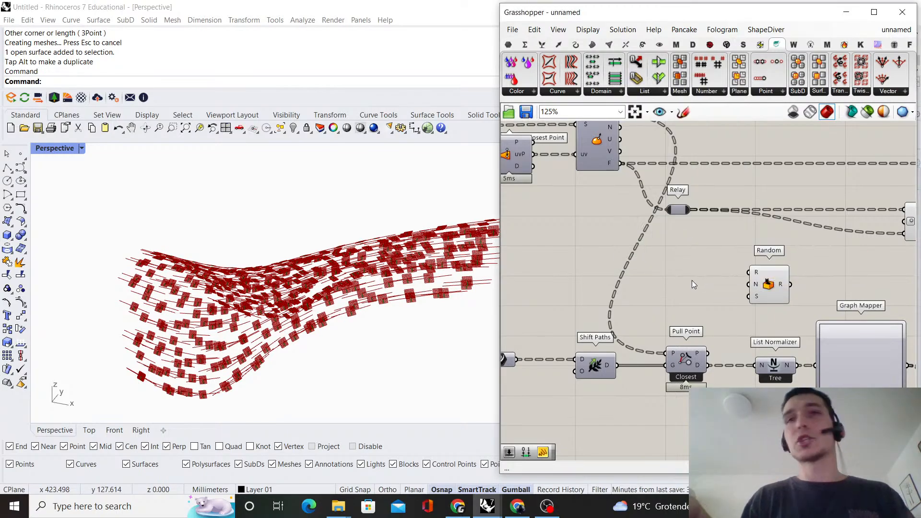
{"action": "scroll", "coordinate": [692, 280], "scroll_direction": "up", "scroll_amount": 3}
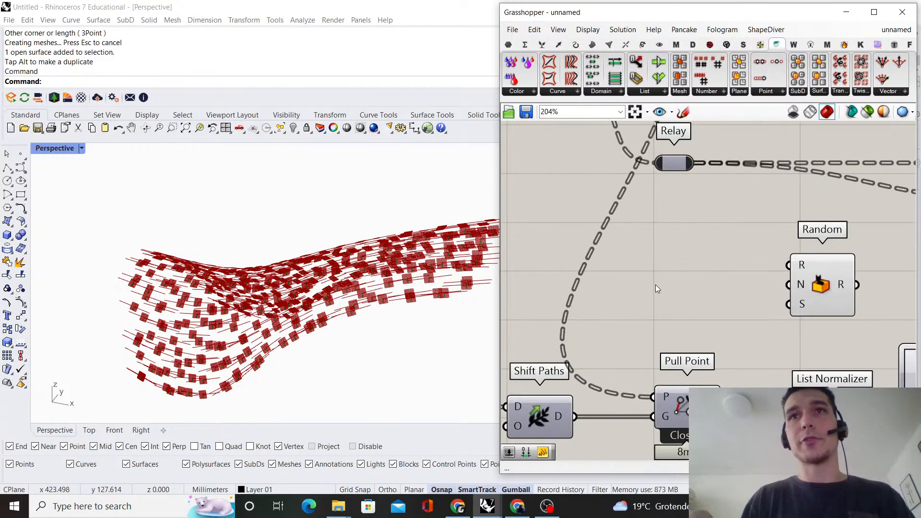
{"action": "double_click", "coordinate": [656, 285]}
{"action": "type", "text": "construct"}
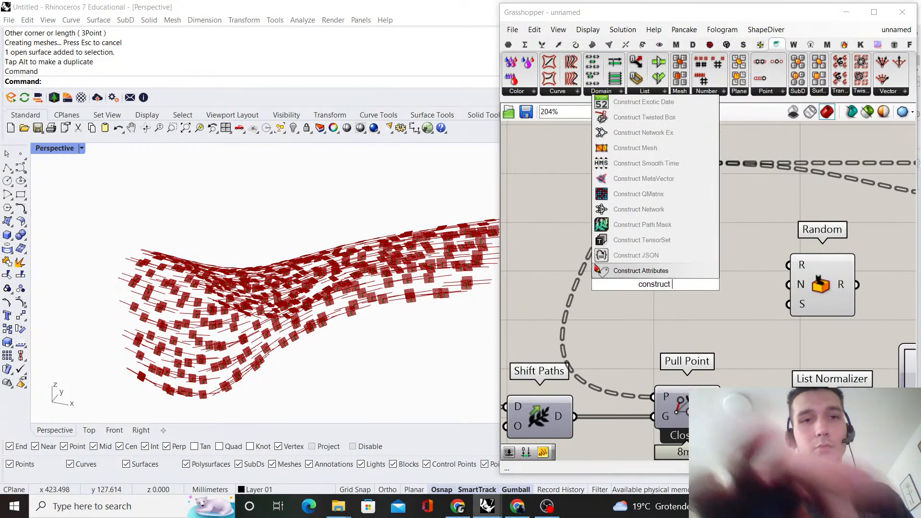
{"action": "key", "text": "Escape"}
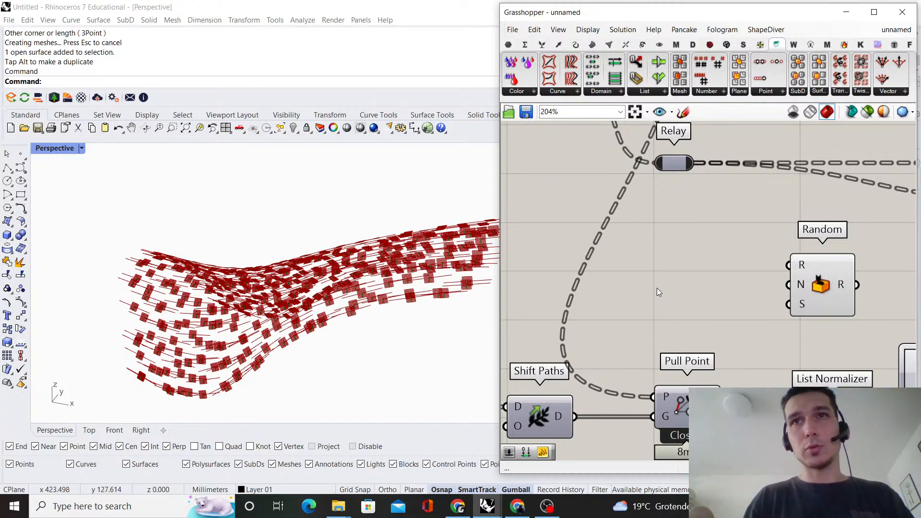
{"action": "double_click", "coordinate": [658, 287]}
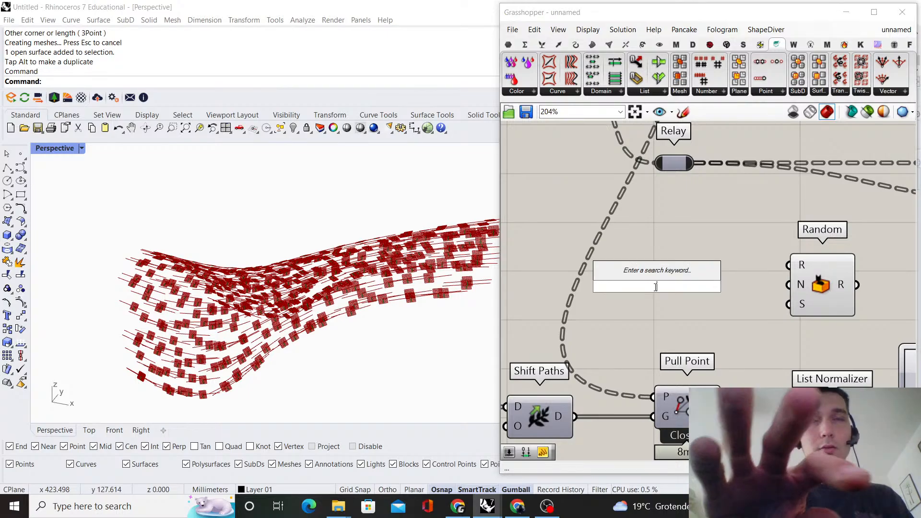
{"action": "key", "text": "Escape"}
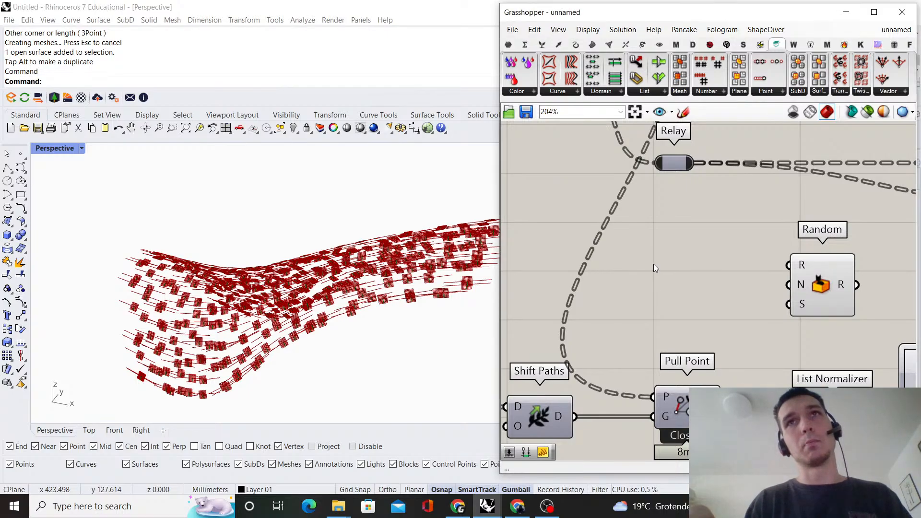
Add a number slider set to 30 in the free space above the Curve and Shift Paths components
{"action": "double_click", "coordinate": [654, 267]}
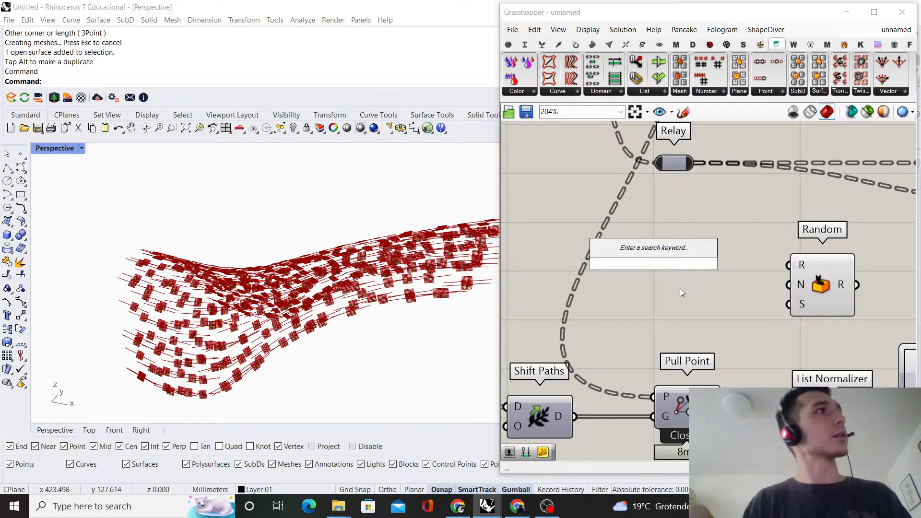
{"action": "left_click", "coordinate": [681, 289]}
{"action": "scroll", "coordinate": [634, 284], "scroll_direction": "down", "scroll_amount": 2}
{"action": "right_click_drag", "start_coordinate": [517, 269], "coordinate": [672, 272]}
{"action": "scroll", "coordinate": [673, 271], "scroll_direction": "up", "scroll_amount": 2}
{"action": "double_click", "coordinate": [673, 272]}
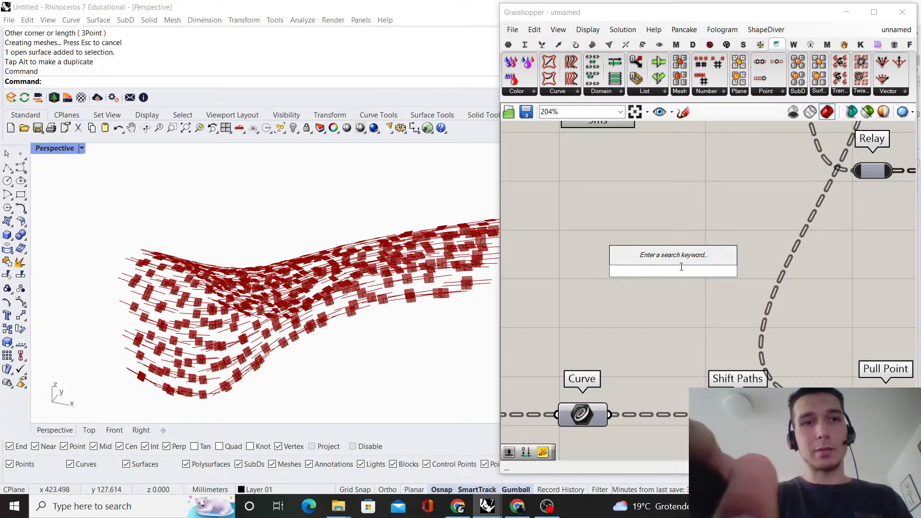
{"action": "type", "text": "30"}
{"action": "key", "text": "Return"}
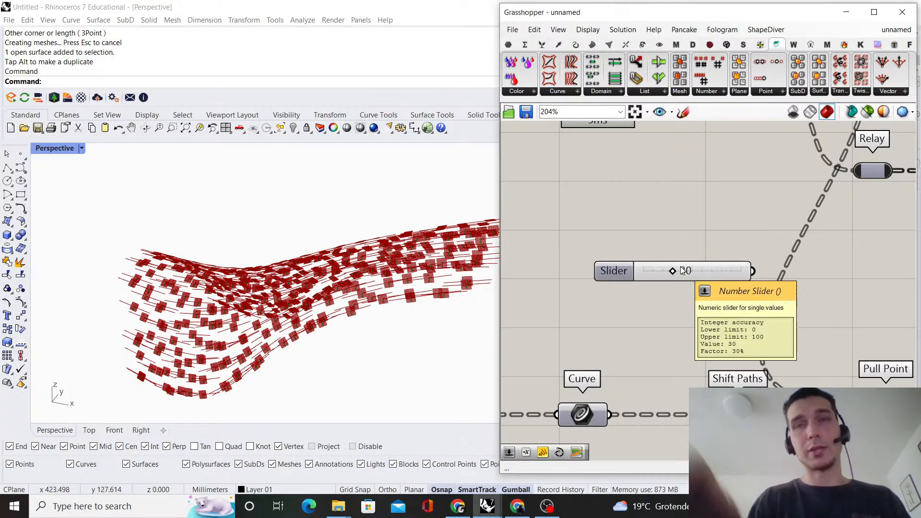
{"action": "left_click_drag", "start_coordinate": [718, 278], "coordinate": [620, 283]}
Add a Negative component beside the 30 slider
{"action": "double_click", "coordinate": [636, 343]}
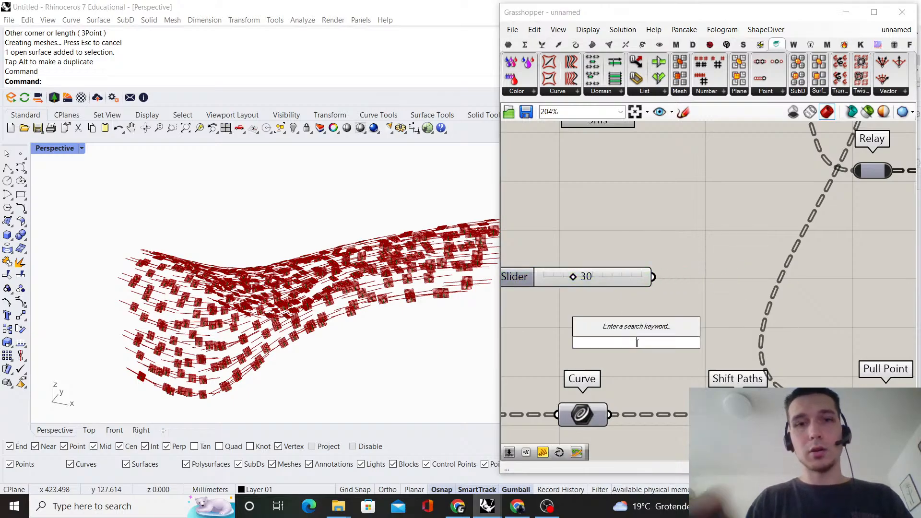
{"action": "type", "text": "negative"}
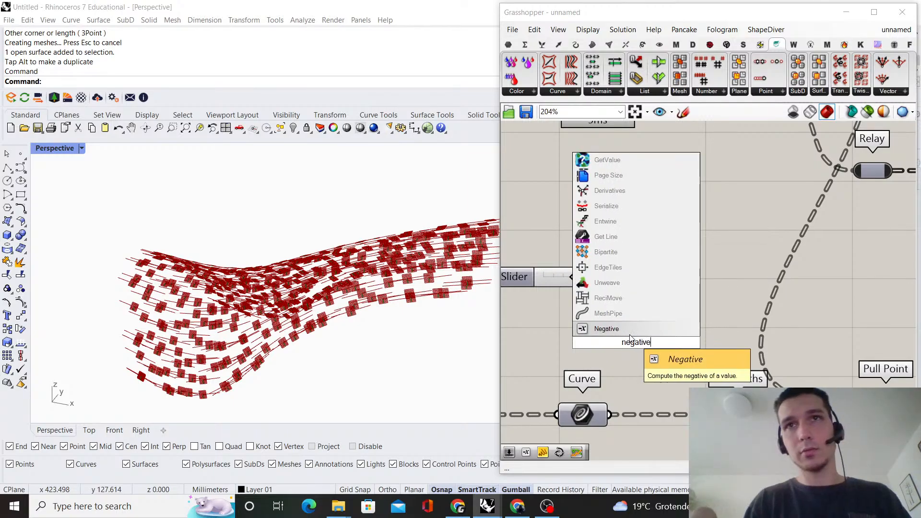
{"action": "left_click", "coordinate": [630, 335]}
{"action": "left_click_drag", "start_coordinate": [630, 335], "coordinate": [665, 332]}
{"action": "right_click_drag", "start_coordinate": [661, 292], "coordinate": [639, 298]}
{"action": "left_click_drag", "start_coordinate": [619, 281], "coordinate": [590, 289]}
Add a panel containing 0 and connect the 30 slider to Negative's x input
{"action": "double_click", "coordinate": [623, 269]}
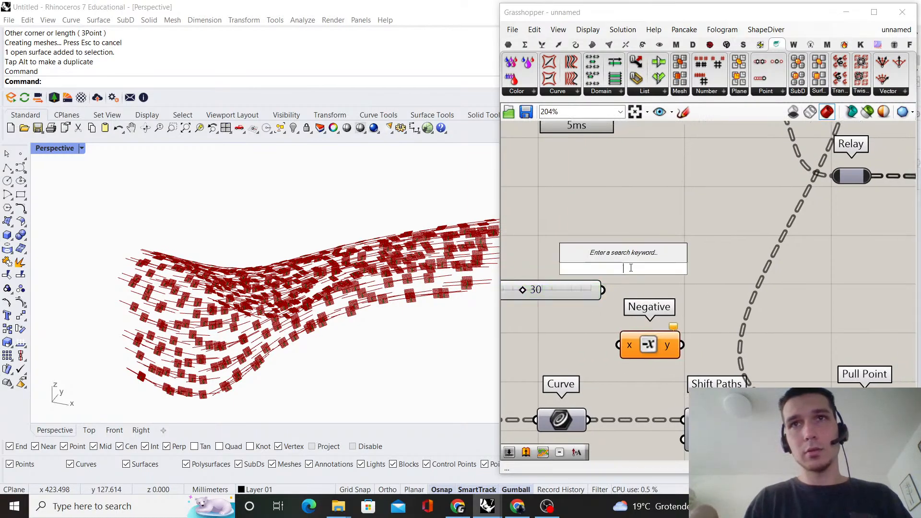
{"action": "type", "text": "0"}
{"action": "key", "text": "Return"}
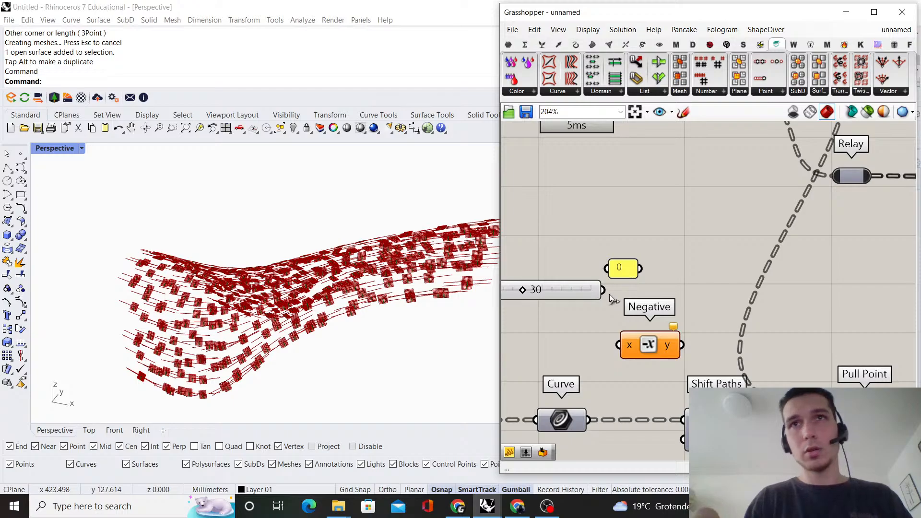
{"action": "left_click_drag", "start_coordinate": [603, 290], "coordinate": [619, 345]}
Add a Merge component and connect Negative's output to D1, the 0 panel to D2 and the 30 slider to D3
{"action": "double_click", "coordinate": [696, 261]}
{"action": "type", "text": "mer"}
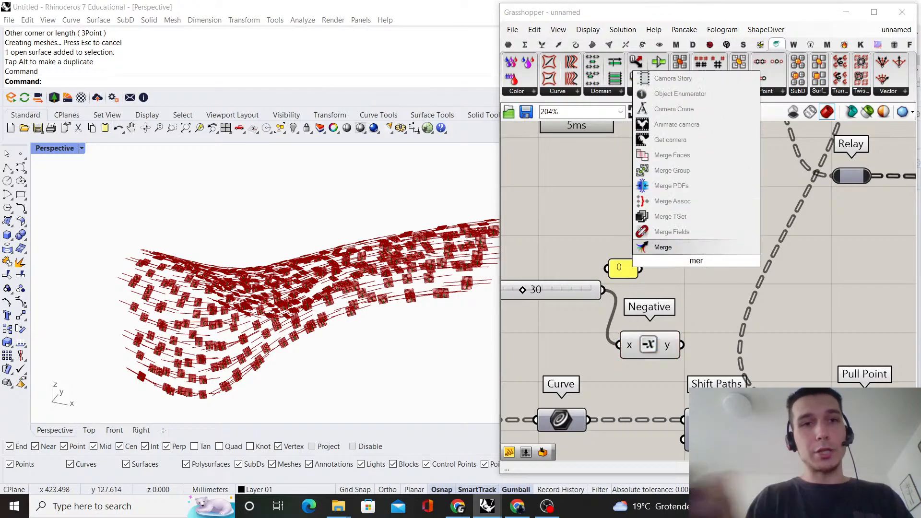
{"action": "type", "text": "ge"}
{"action": "key", "text": "Return"}
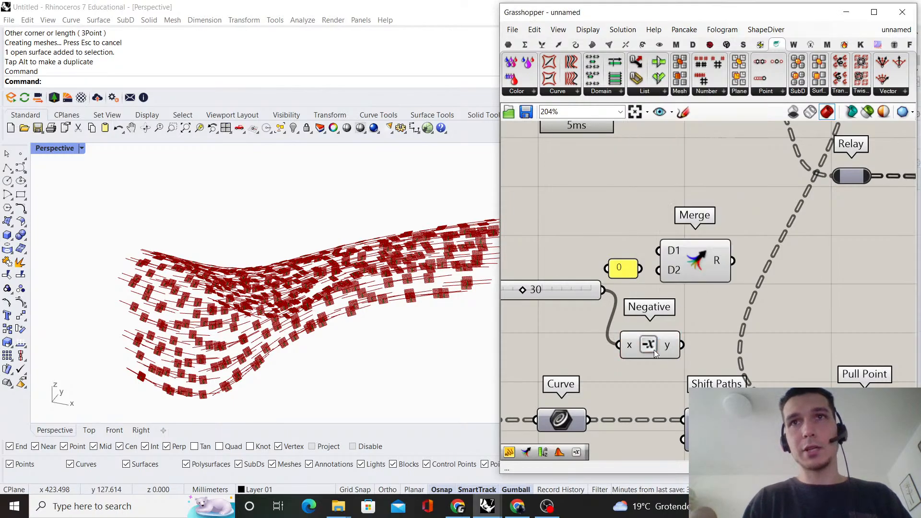
{"action": "left_click_drag", "start_coordinate": [654, 350], "coordinate": [747, 289]}
{"action": "left_click_drag", "start_coordinate": [640, 268], "coordinate": [706, 319]}
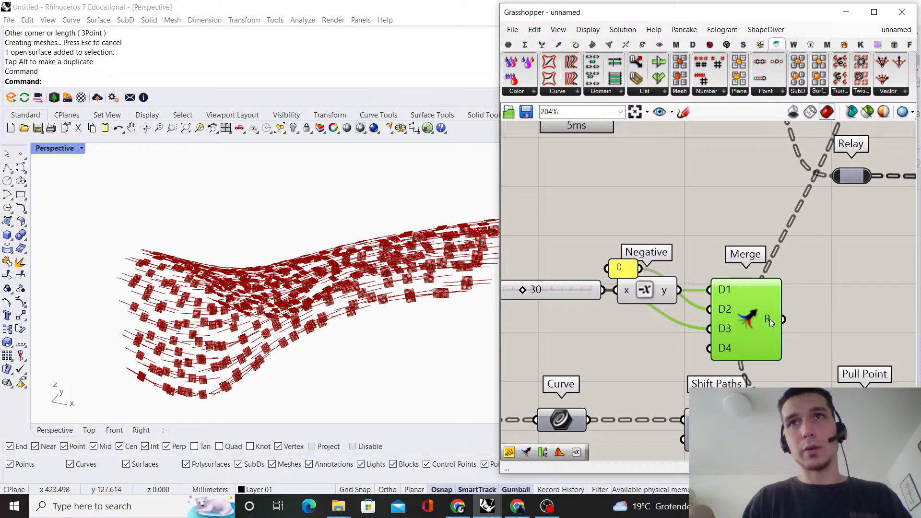
{"action": "left_click", "coordinate": [690, 189]}
{"action": "left_click_drag", "start_coordinate": [625, 271], "coordinate": [646, 308]}
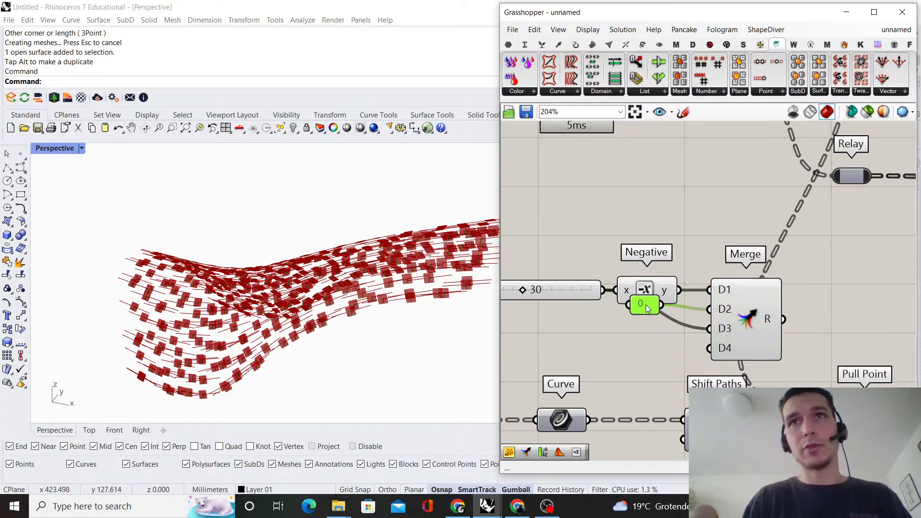
{"action": "left_click", "coordinate": [674, 200]}
Add a Consecutive Domains component after Merge and connect Merge's result to its N input
{"action": "right_click_drag", "start_coordinate": [674, 199], "coordinate": [574, 198]}
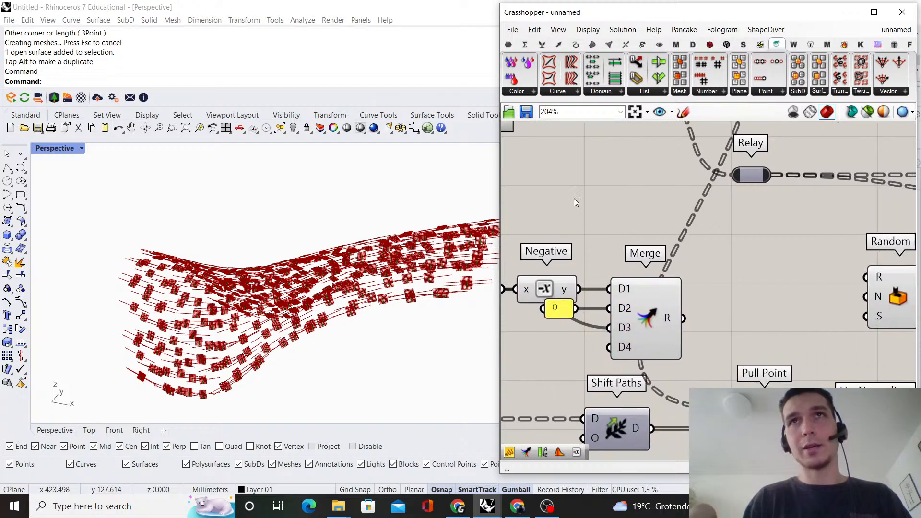
{"action": "left_click", "coordinate": [542, 44]}
{"action": "left_click", "coordinate": [525, 44]}
{"action": "left_click", "coordinate": [528, 91]}
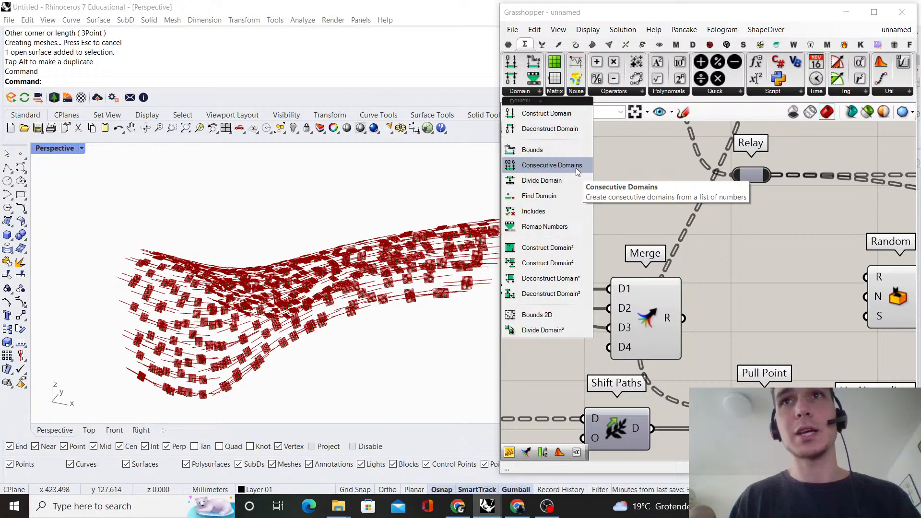
{"action": "left_click_drag", "start_coordinate": [575, 168], "coordinate": [754, 312]}
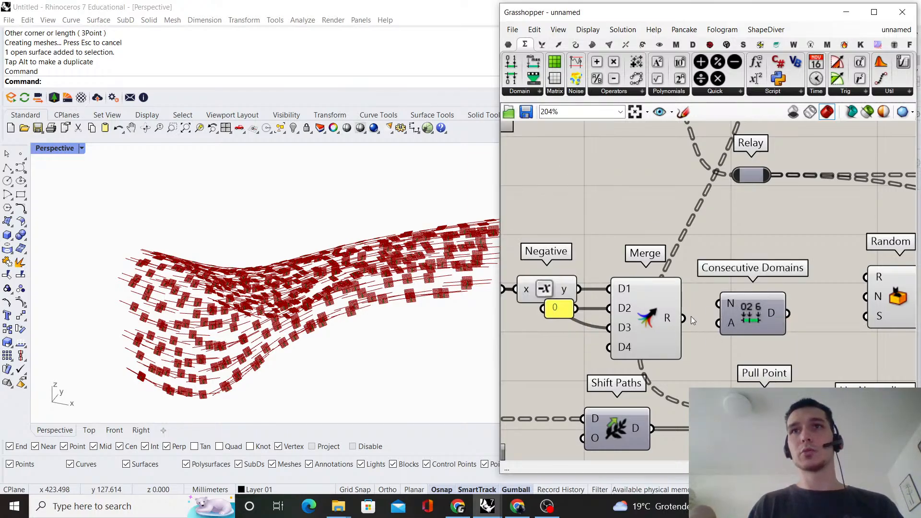
{"action": "left_click_drag", "start_coordinate": [684, 318], "coordinate": [754, 327]}
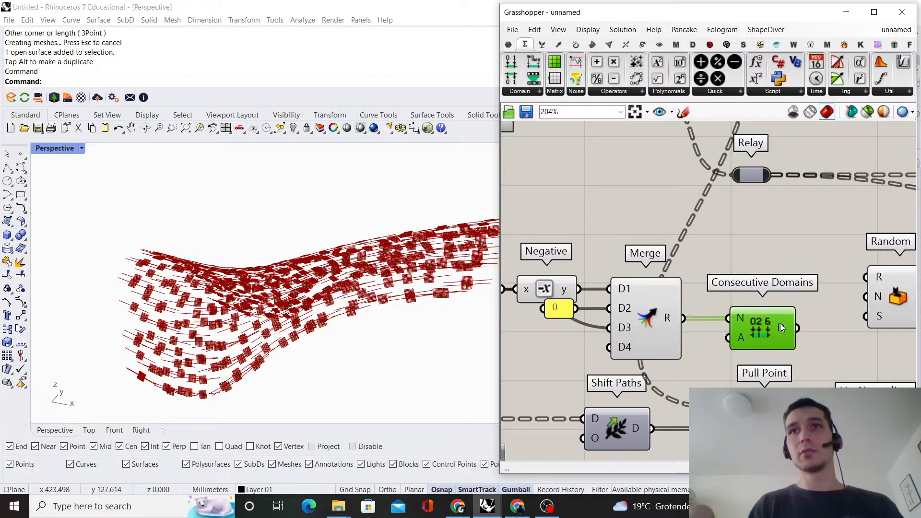
Invert the A input of Consecutive Domains and inspect the resulting domains
{"action": "mouse_move", "coordinate": [781, 327]}
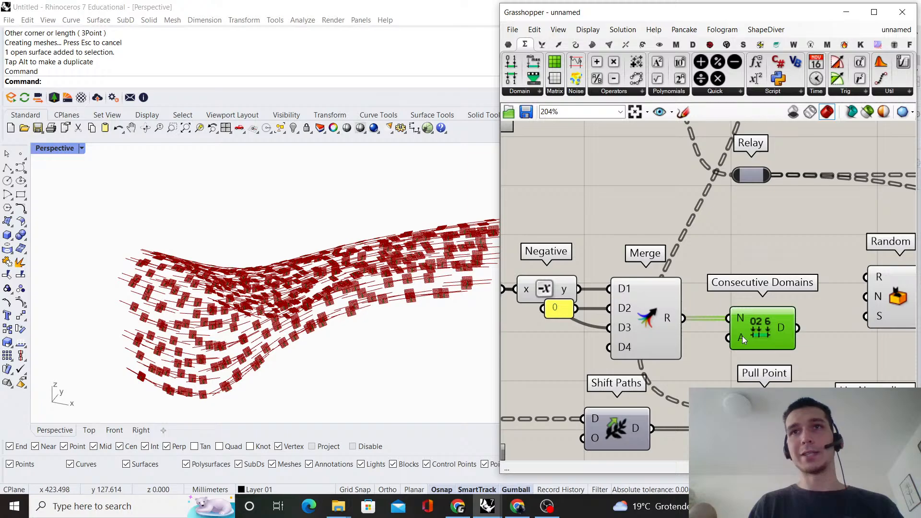
{"action": "right_click", "coordinate": [741, 335]}
{"action": "left_click", "coordinate": [767, 342]}
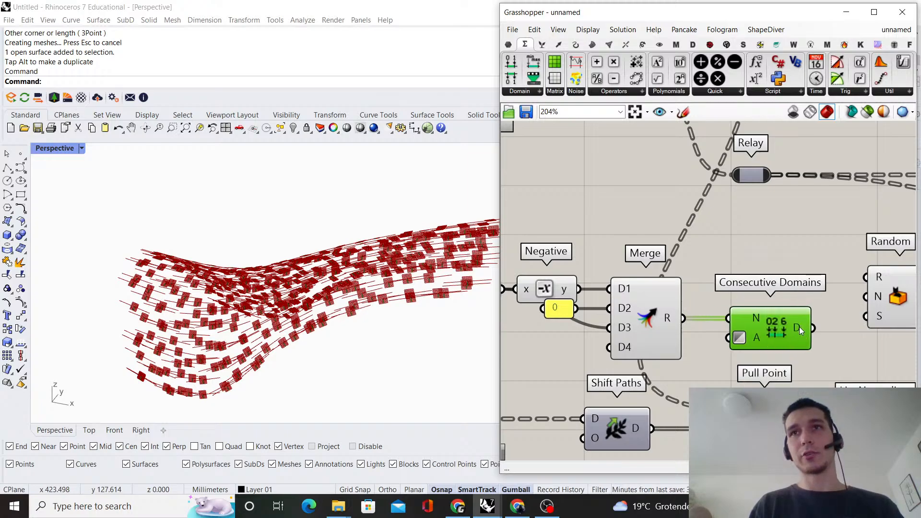
{"action": "mouse_move", "coordinate": [800, 327]}
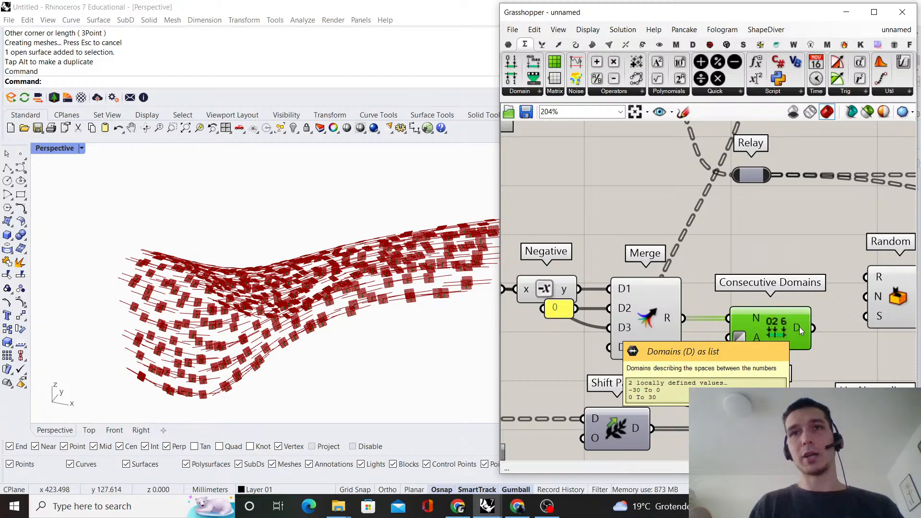
Graft the D output of Consecutive Domains
{"action": "scroll", "coordinate": [695, 242], "scroll_direction": "down", "scroll_amount": 3}
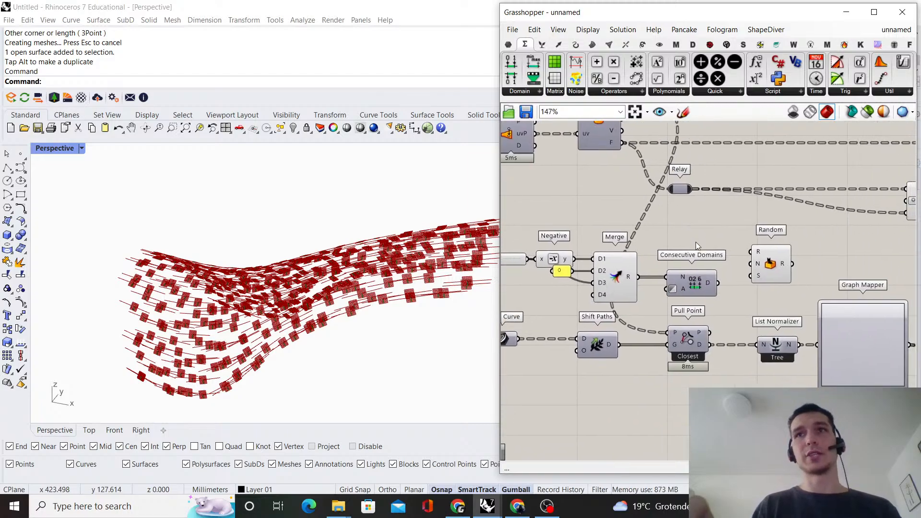
{"action": "scroll", "coordinate": [696, 241], "scroll_direction": "up", "scroll_amount": 3}
{"action": "right_click", "coordinate": [725, 308]}
{"action": "left_click", "coordinate": [764, 356]}
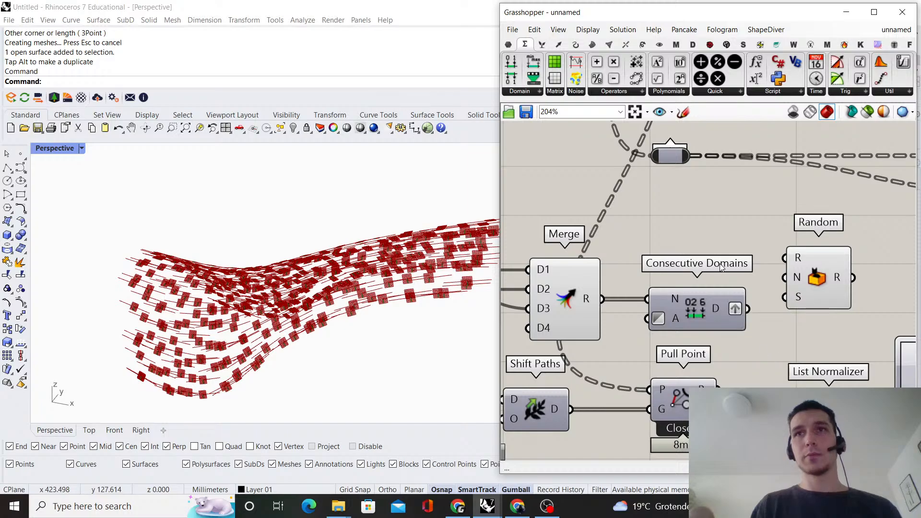
{"action": "scroll", "coordinate": [721, 267], "scroll_direction": "down", "scroll_amount": 5}
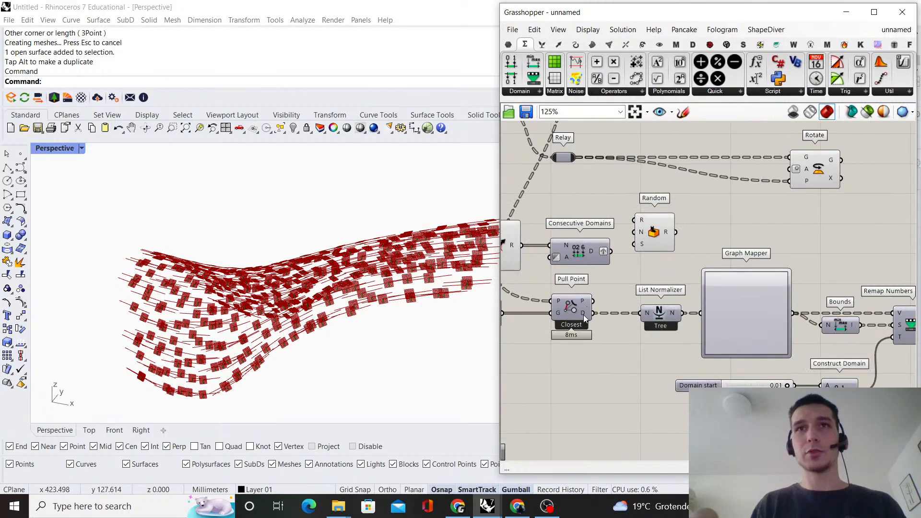
Widen the Grasshopper window to show more of the definition
{"action": "mouse_move", "coordinate": [584, 315]}
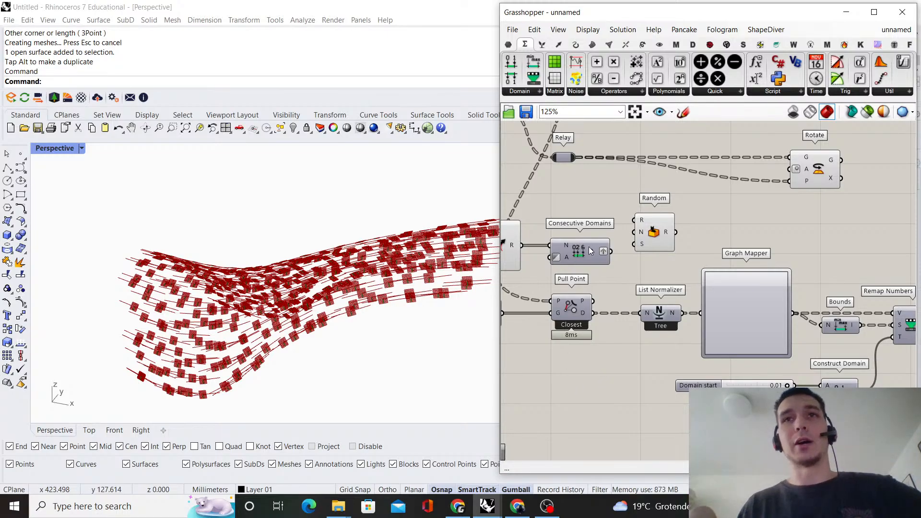
{"action": "scroll", "coordinate": [701, 234], "scroll_direction": "down", "scroll_amount": 5}
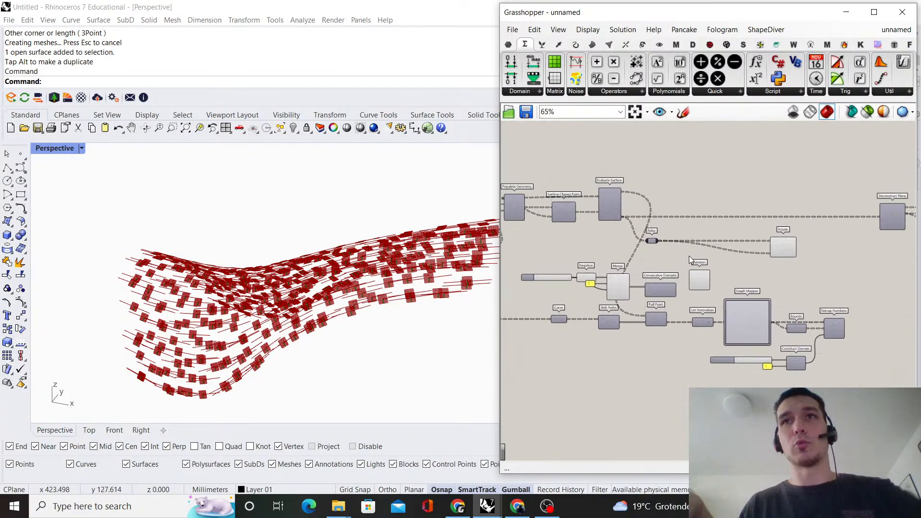
{"action": "scroll", "coordinate": [758, 266], "scroll_direction": "up", "scroll_amount": 1}
{"action": "left_click_drag", "start_coordinate": [497, 190], "coordinate": [158, 189]}
{"action": "right_click_drag", "start_coordinate": [374, 230], "coordinate": [454, 226]}
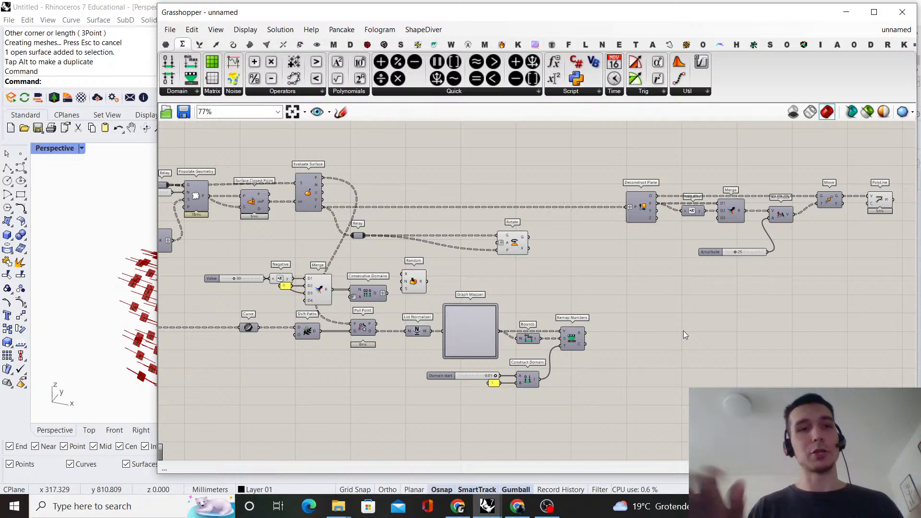
Move the slider, Negative, Merge, Consecutive Domains and Random group slightly up, and bring Rotate a little closer to the Relay
{"action": "scroll", "coordinate": [339, 291], "scroll_direction": "up", "scroll_amount": 1}
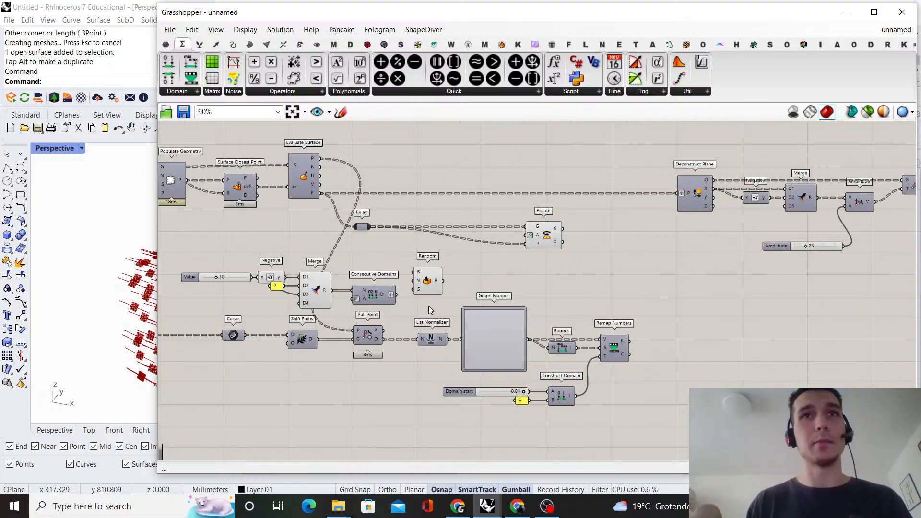
{"action": "left_click_drag", "start_coordinate": [429, 310], "coordinate": [206, 265]}
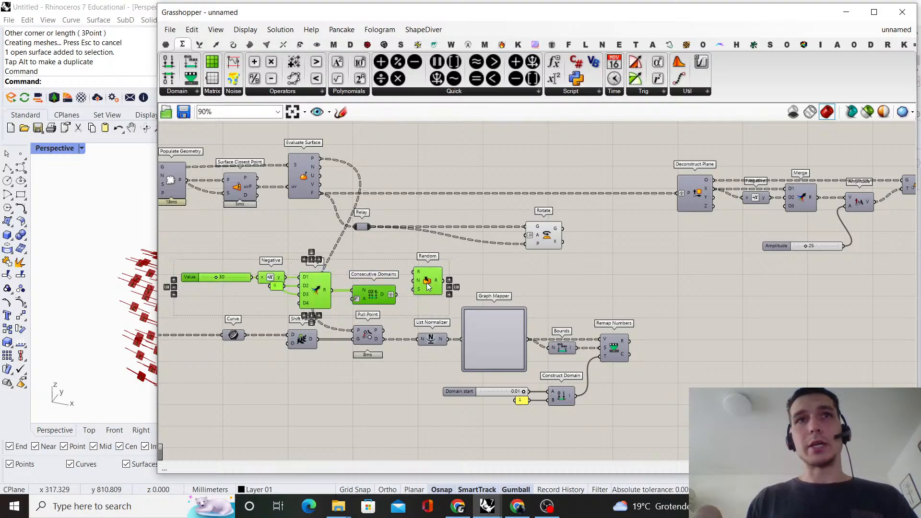
{"action": "left_click_drag", "start_coordinate": [428, 286], "coordinate": [429, 274]}
{"action": "left_click", "coordinate": [480, 273]}
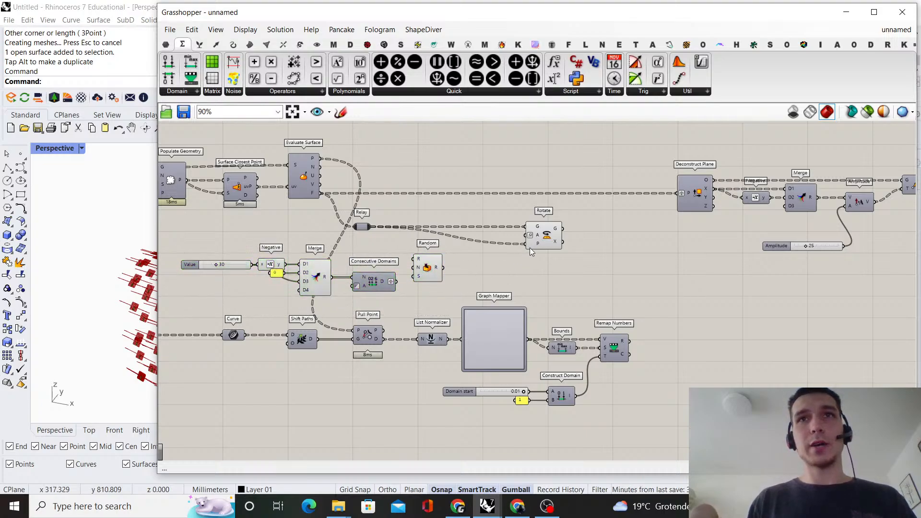
{"action": "left_click_drag", "start_coordinate": [545, 243], "coordinate": [531, 244]}
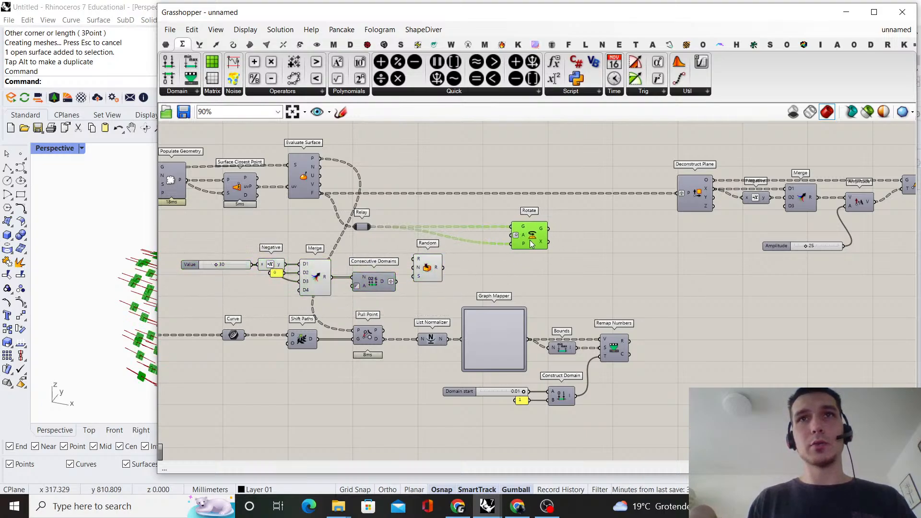
{"action": "left_click", "coordinate": [572, 232]}
Connect the D output of Consecutive Domains to Random's R input and position Random beside it
{"action": "scroll", "coordinate": [402, 284], "scroll_direction": "up", "scroll_amount": 2}
{"action": "left_click_drag", "start_coordinate": [438, 265], "coordinate": [455, 293]}
{"action": "left_click", "coordinate": [525, 272]}
{"action": "scroll", "coordinate": [525, 271], "scroll_direction": "down", "scroll_amount": 2}
{"action": "scroll", "coordinate": [494, 279], "scroll_direction": "up", "scroll_amount": 2}
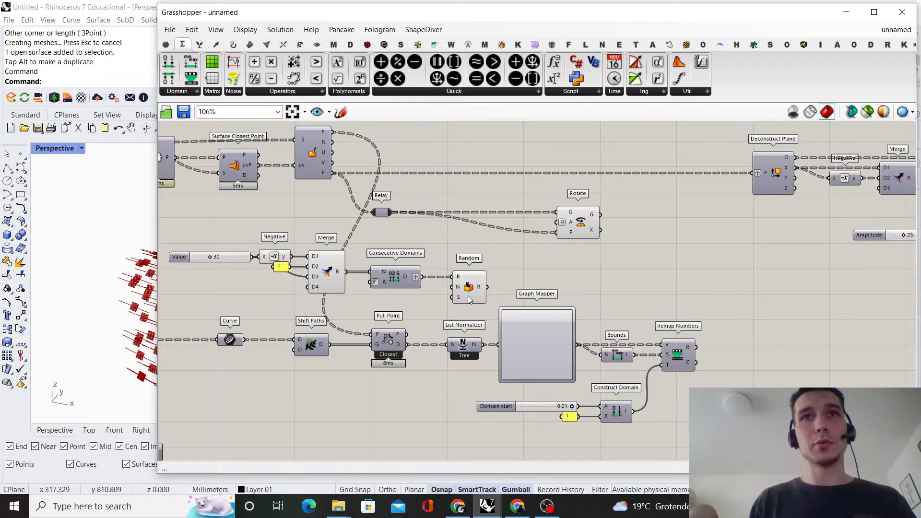
Move Random farther from Consecutive Domains and shift the whole random-angle group slightly up to make room
{"action": "left_click_drag", "start_coordinate": [470, 299], "coordinate": [505, 298]}
{"action": "left_click_drag", "start_coordinate": [575, 294], "coordinate": [191, 245]}
{"action": "left_click_drag", "start_coordinate": [329, 263], "coordinate": [329, 253]}
{"action": "left_click", "coordinate": [508, 187]}
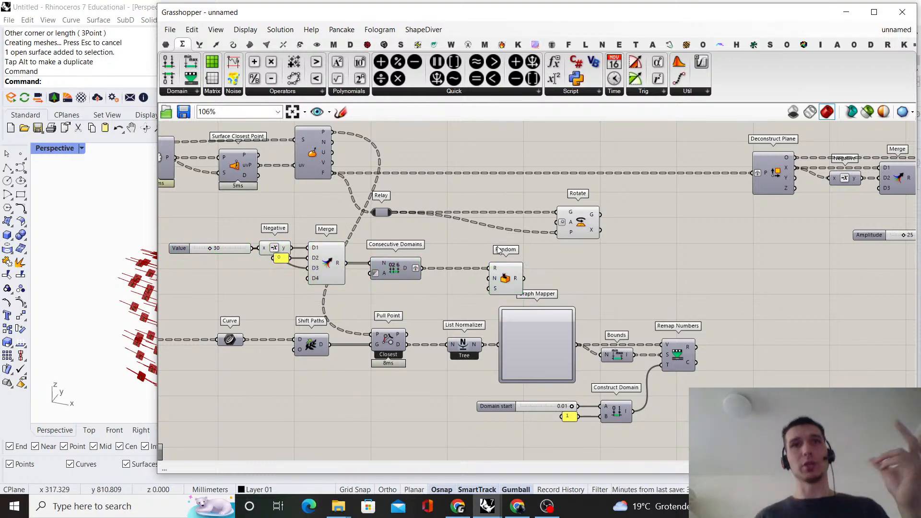
Add a Tree Statistics component above List Normalizer and connect Pull Point's D output to its T input
{"action": "scroll", "coordinate": [422, 331], "scroll_direction": "up", "scroll_amount": 1}
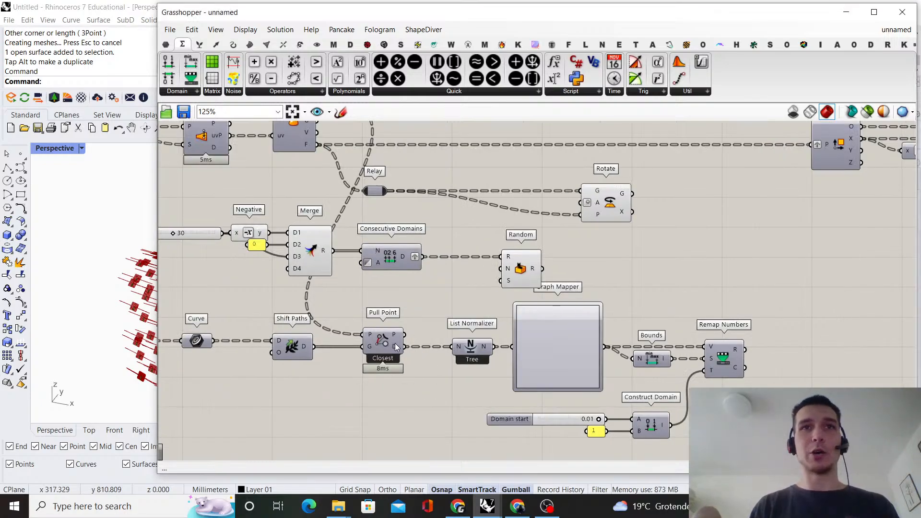
{"action": "double_click", "coordinate": [431, 307]}
{"action": "type", "text": "tree sta"}
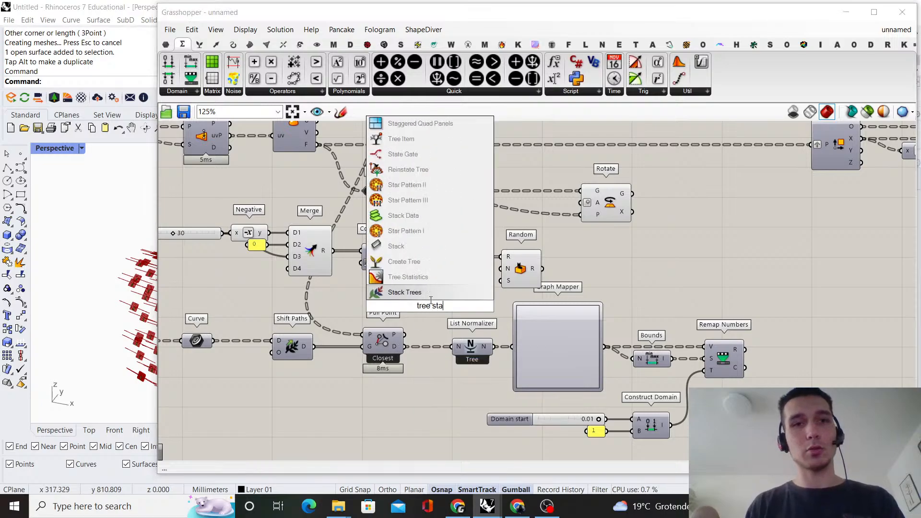
{"action": "key", "text": "Return"}
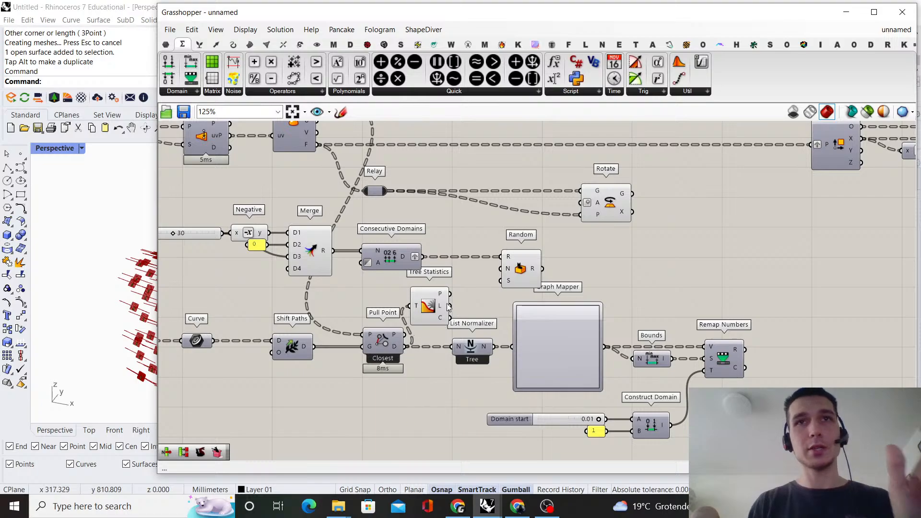
Connect Tree Statistics' L output to Random's N input, graft that input, and move Random farther along to free space
{"action": "right_click", "coordinate": [509, 272]}
{"action": "left_click", "coordinate": [541, 341]}
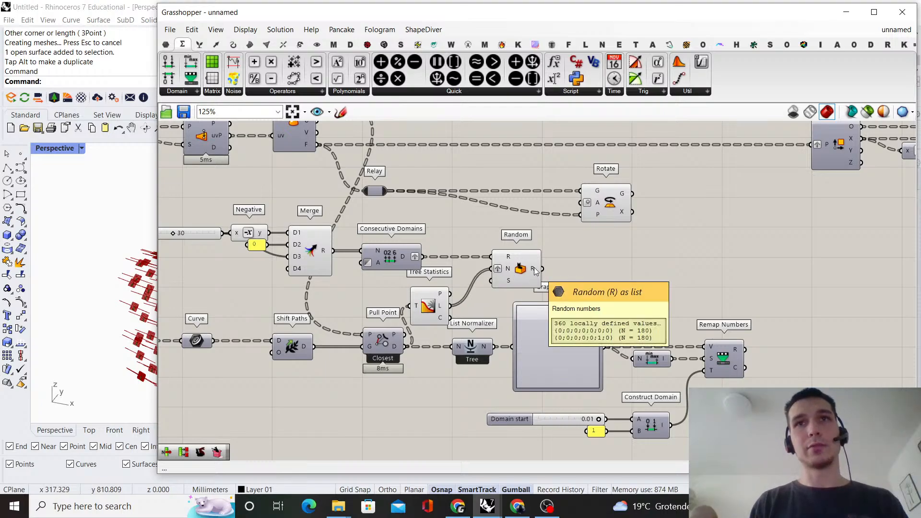
{"action": "left_click_drag", "start_coordinate": [523, 277], "coordinate": [547, 277]}
{"action": "scroll", "coordinate": [612, 235], "scroll_direction": "down", "scroll_amount": 2}
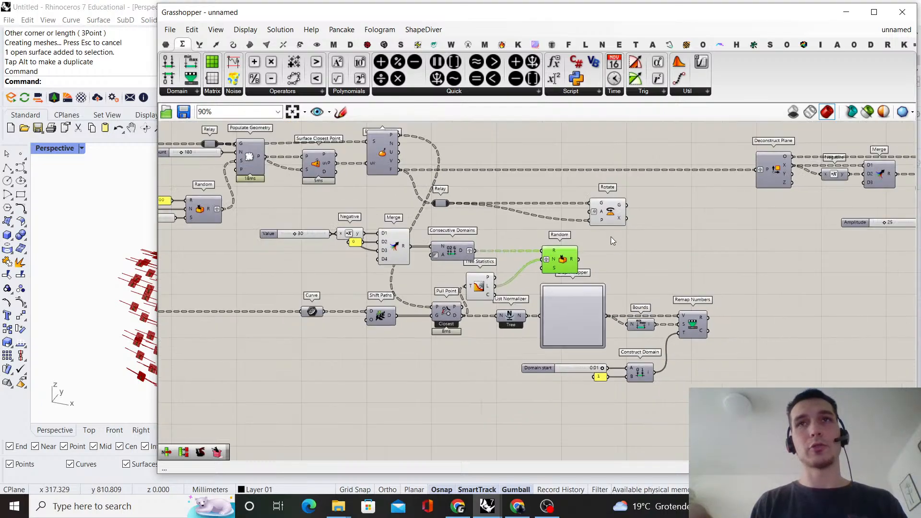
Move Rotate farther along the canvas and connect Random's R output to its A input
{"action": "scroll", "coordinate": [595, 234], "scroll_direction": "up", "scroll_amount": 2}
{"action": "left_click_drag", "start_coordinate": [599, 206], "coordinate": [751, 206]}
{"action": "right_click_drag", "start_coordinate": [600, 271], "coordinate": [563, 290]}
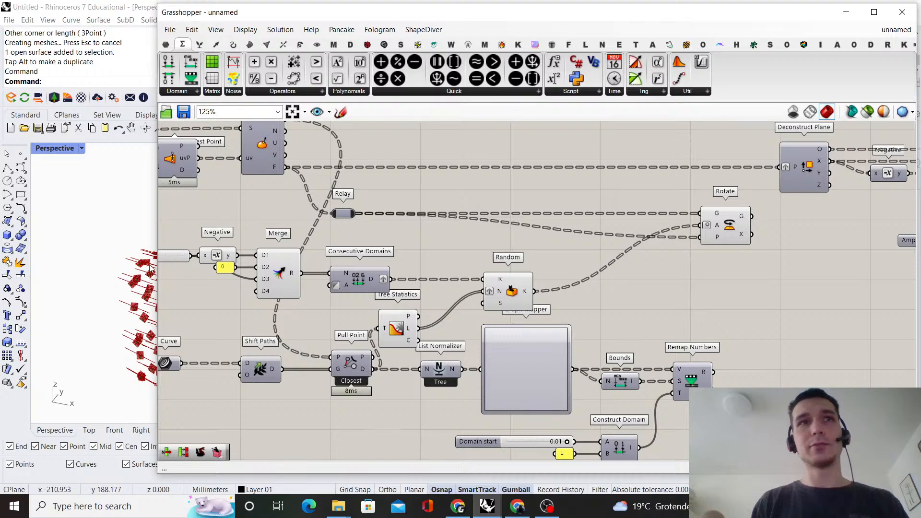
Narrow the Grasshopper window to reveal the viewport, connect Rotate's G output to Deconstruct Plane's P input, and hide Rotate's preview
{"action": "left_click_drag", "start_coordinate": [157, 243], "coordinate": [471, 245]}
{"action": "scroll", "coordinate": [503, 265], "scroll_direction": "down", "scroll_amount": 3}
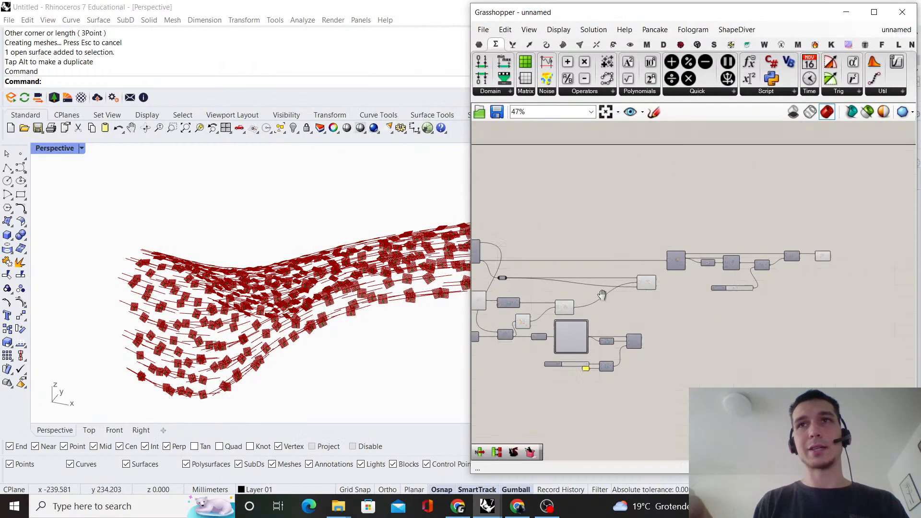
{"action": "scroll", "coordinate": [660, 302], "scroll_direction": "up", "scroll_amount": 2}
{"action": "left_click_drag", "start_coordinate": [649, 310], "coordinate": [664, 286]}
{"action": "left_click_drag", "start_coordinate": [664, 346], "coordinate": [594, 258]}
{"action": "middle_click", "coordinate": [593, 258]}
{"action": "left_click", "coordinate": [594, 258]}
{"action": "left_click", "coordinate": [594, 258]}
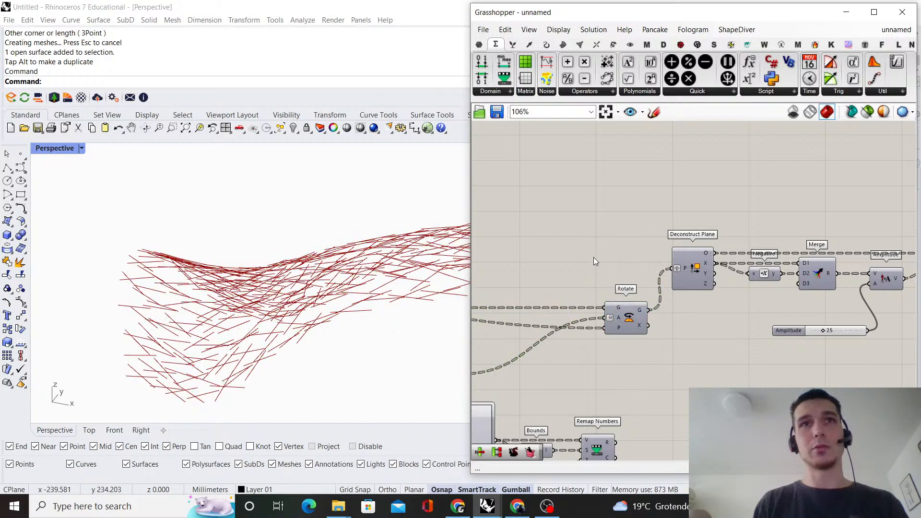
Set the Value slider feeding Negative to 63 and inspect the resulting strut pattern
{"action": "scroll", "coordinate": [245, 288], "scroll_direction": "down", "scroll_amount": 3}
{"action": "right_click_drag", "start_coordinate": [240, 284], "coordinate": [454, 254]}
{"action": "scroll", "coordinate": [507, 263], "scroll_direction": "down", "scroll_amount": 4}
{"action": "right_click_drag", "start_coordinate": [535, 277], "coordinate": [777, 284]}
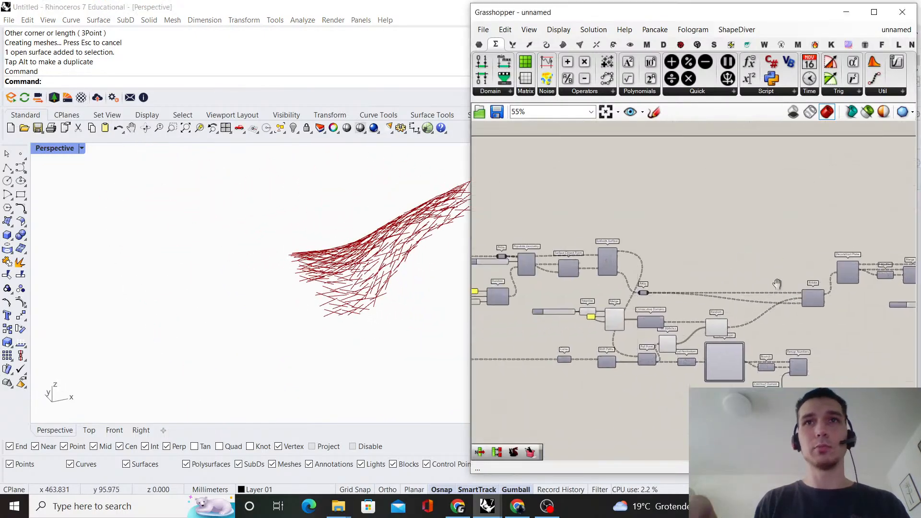
{"action": "scroll", "coordinate": [538, 316], "scroll_direction": "up", "scroll_amount": 3}
{"action": "scroll", "coordinate": [512, 315], "scroll_direction": "up", "scroll_amount": 4}
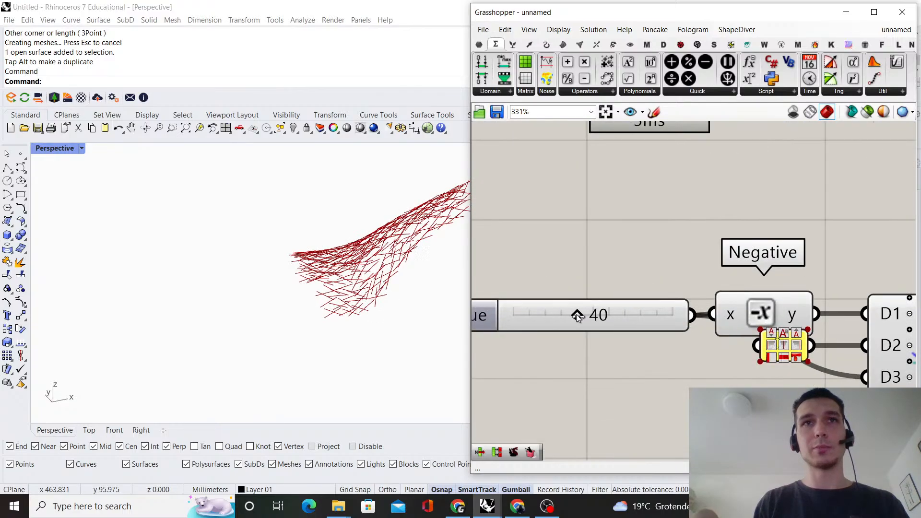
{"action": "left_click_drag", "start_coordinate": [612, 321], "coordinate": [615, 320]}
{"action": "right_click_drag", "start_coordinate": [288, 259], "coordinate": [323, 334]}
{"action": "scroll", "coordinate": [336, 247], "scroll_direction": "up", "scroll_amount": 5}
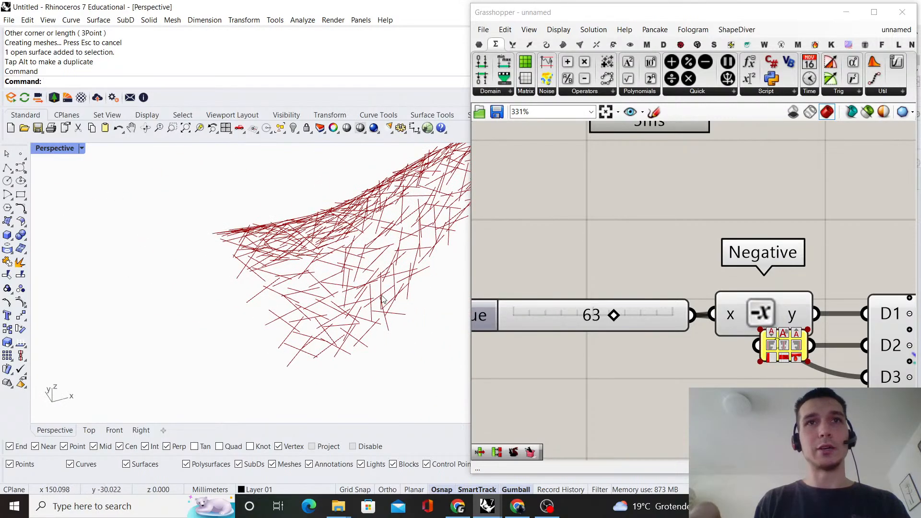
{"action": "right_click_drag", "start_coordinate": [383, 300], "coordinate": [336, 260]}
{"action": "scroll", "coordinate": [623, 300], "scroll_direction": "down", "scroll_amount": 10}
Add a Multiplication component in the free space between Random and Rotate
{"action": "right_click_drag", "start_coordinate": [720, 314], "coordinate": [701, 281]}
{"action": "scroll", "coordinate": [764, 280], "scroll_direction": "up", "scroll_amount": 5}
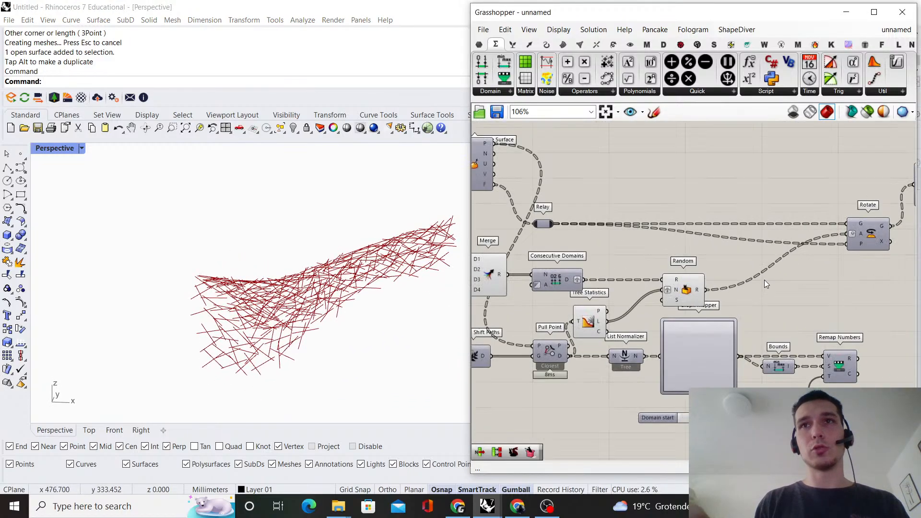
{"action": "right_click_drag", "start_coordinate": [797, 287], "coordinate": [700, 293]}
{"action": "scroll", "coordinate": [739, 323], "scroll_direction": "up", "scroll_amount": 1}
{"action": "double_click", "coordinate": [739, 323]}
{"action": "type", "text": "mu"}
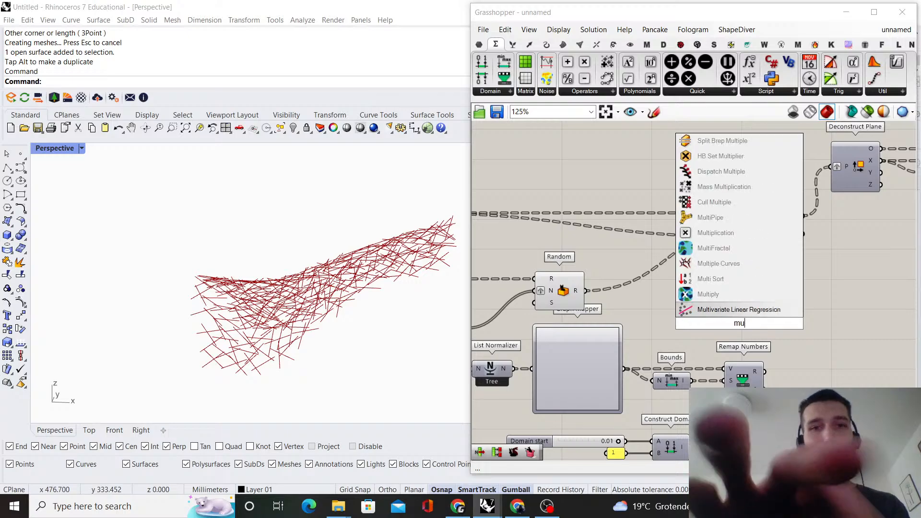
{"action": "type", "text": "ltipl"}
{"action": "key", "text": "Return"}
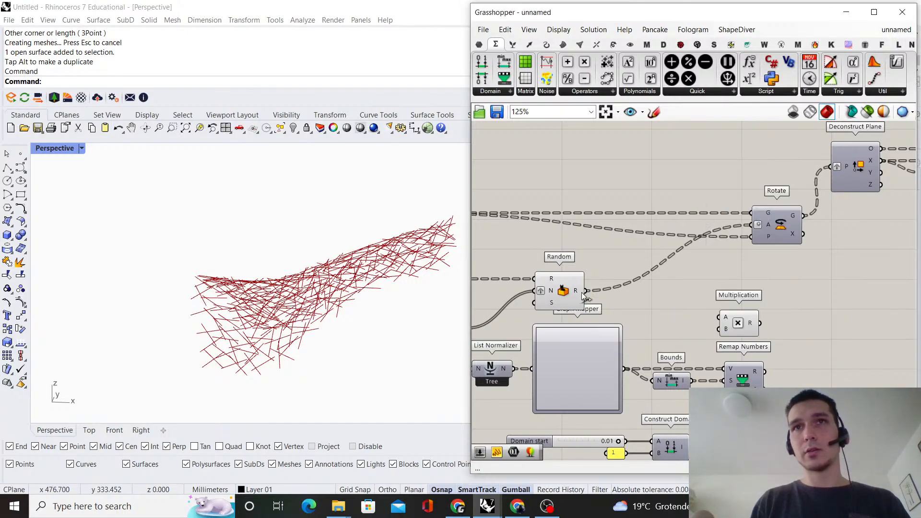
Wire Random's R and Remap Numbers' R into Multiplication's A and B, and Multiplication's R into Rotate's A input
{"action": "left_click_drag", "start_coordinate": [724, 317], "coordinate": [720, 317]}
{"action": "left_click_drag", "start_coordinate": [737, 323], "coordinate": [764, 294]}
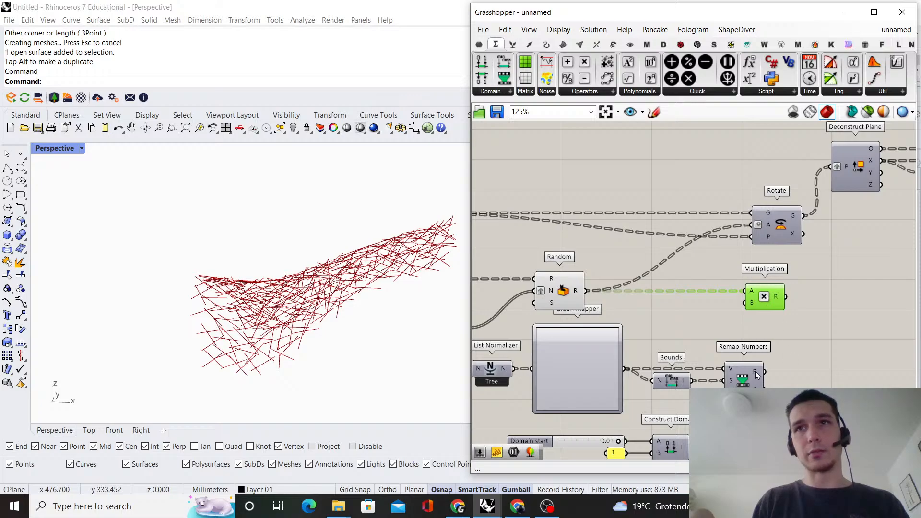
{"action": "right_click_drag", "start_coordinate": [751, 311], "coordinate": [606, 356]}
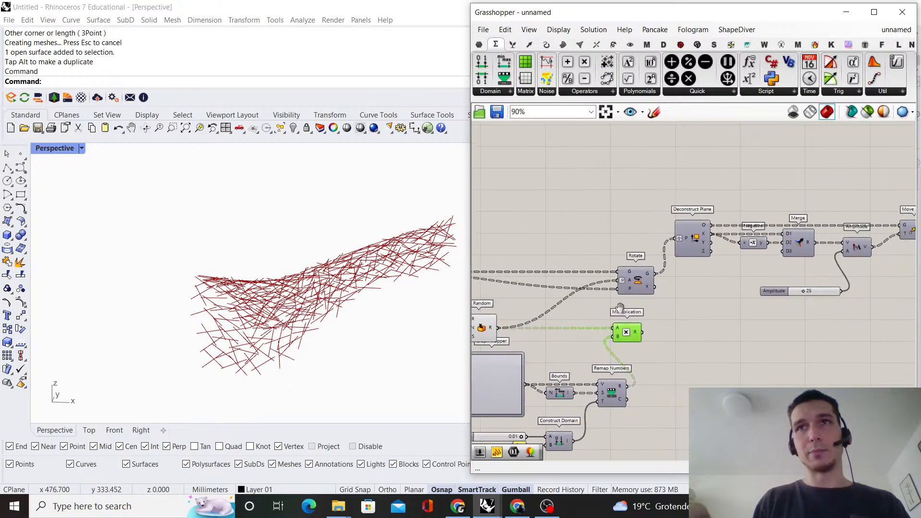
{"action": "left_click_drag", "start_coordinate": [616, 269], "coordinate": [616, 270]}
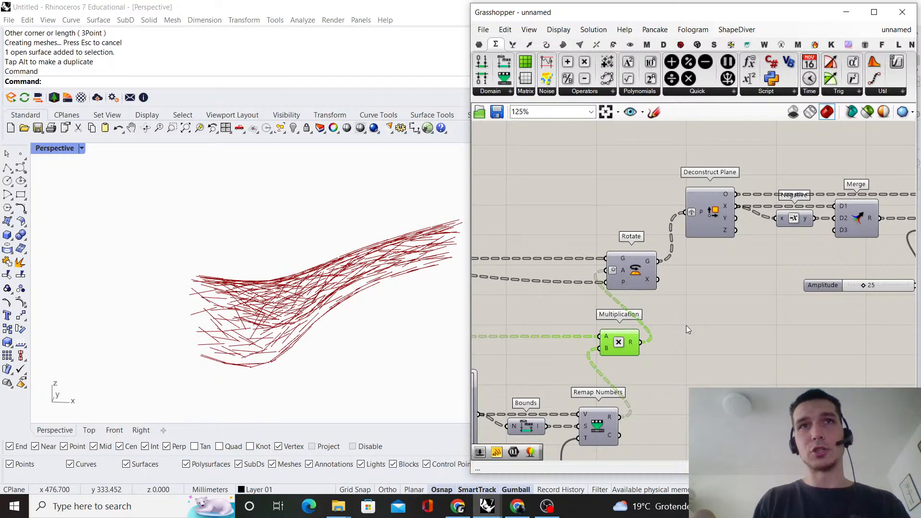
Examine from several viewpoints how the multiplied angles spread the struts between the edges and middle of the surface
{"action": "right_click_drag", "start_coordinate": [230, 334], "coordinate": [255, 342]}
{"action": "scroll", "coordinate": [254, 375], "scroll_direction": "up", "scroll_amount": 2}
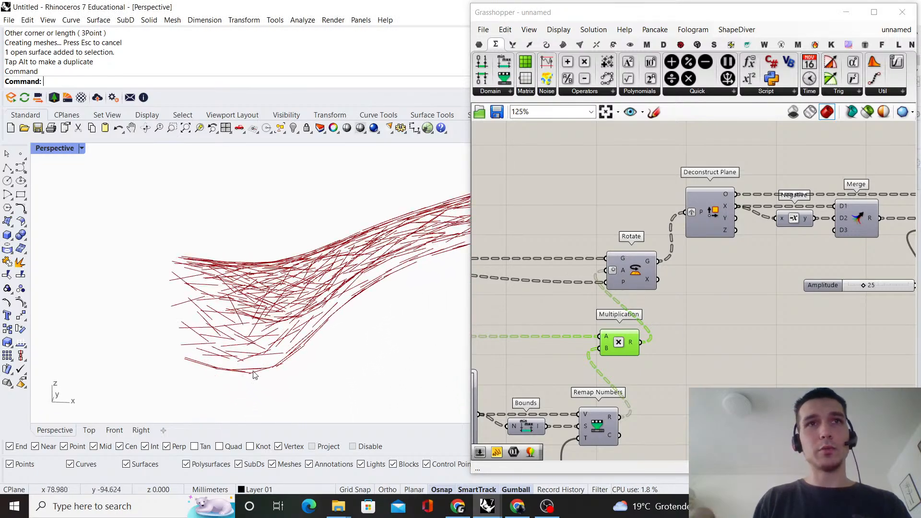
{"action": "right_click_drag", "start_coordinate": [310, 339], "coordinate": [304, 384], "text": "shift"}
{"action": "scroll", "coordinate": [302, 370], "scroll_direction": "up", "scroll_amount": 2}
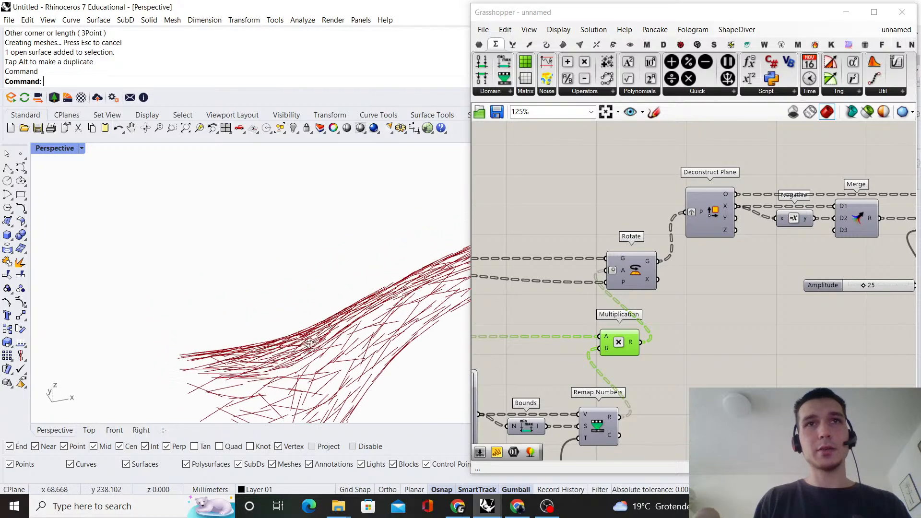
{"action": "scroll", "coordinate": [299, 353], "scroll_direction": "down", "scroll_amount": 5}
{"action": "right_click_drag", "start_coordinate": [300, 353], "coordinate": [231, 378]}
{"action": "scroll", "coordinate": [499, 310], "scroll_direction": "down", "scroll_amount": 3}
Set the Graph Mapper's graph type to Bezier and raise its start handle almost to the graph's top
{"action": "right_click_drag", "start_coordinate": [504, 308], "coordinate": [665, 266]}
{"action": "scroll", "coordinate": [671, 316], "scroll_direction": "up", "scroll_amount": 1}
{"action": "scroll", "coordinate": [671, 316], "scroll_direction": "up", "scroll_amount": 3}
{"action": "right_click", "coordinate": [623, 323]}
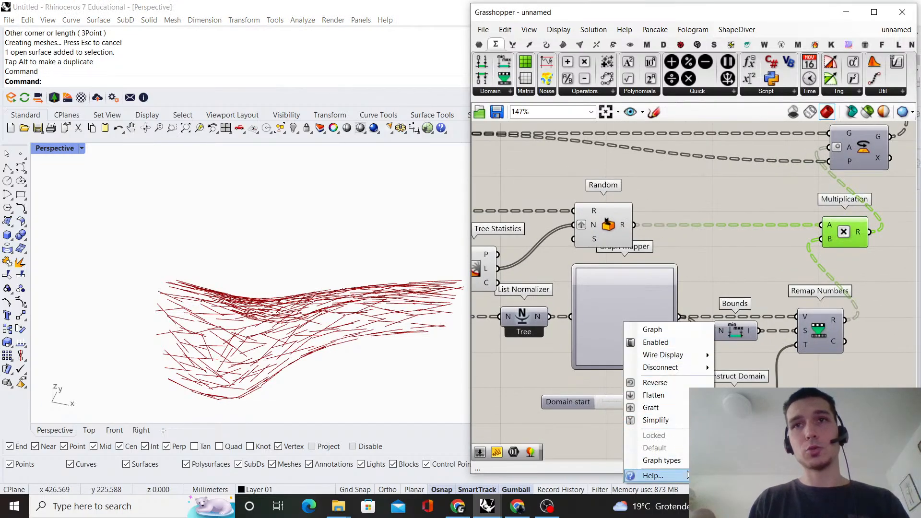
{"action": "mouse_move", "coordinate": [662, 461]}
{"action": "left_click", "coordinate": [751, 360]}
{"action": "scroll", "coordinate": [591, 307], "scroll_direction": "up", "scroll_amount": 3}
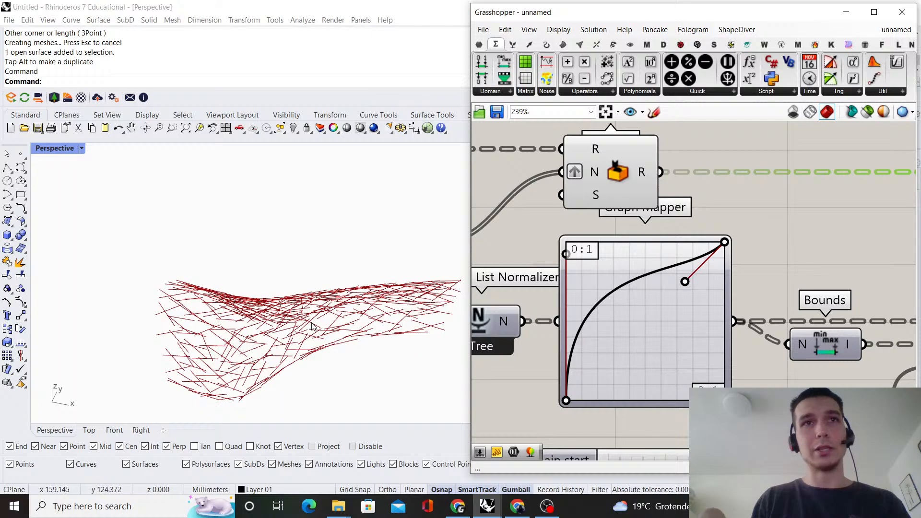
Pull the Bezier graph's end handle to the top edge, about a quarter of the way across, and inspect the struts
{"action": "mouse_move", "coordinate": [355, 320]}
{"action": "right_mouse_down"}
{"action": "mouse_move", "coordinate": [353, 354]}
{"action": "mouse_move", "coordinate": [353, 329]}
{"action": "right_mouse_up"}
{"action": "left_click_drag", "start_coordinate": [690, 287], "coordinate": [609, 253]}
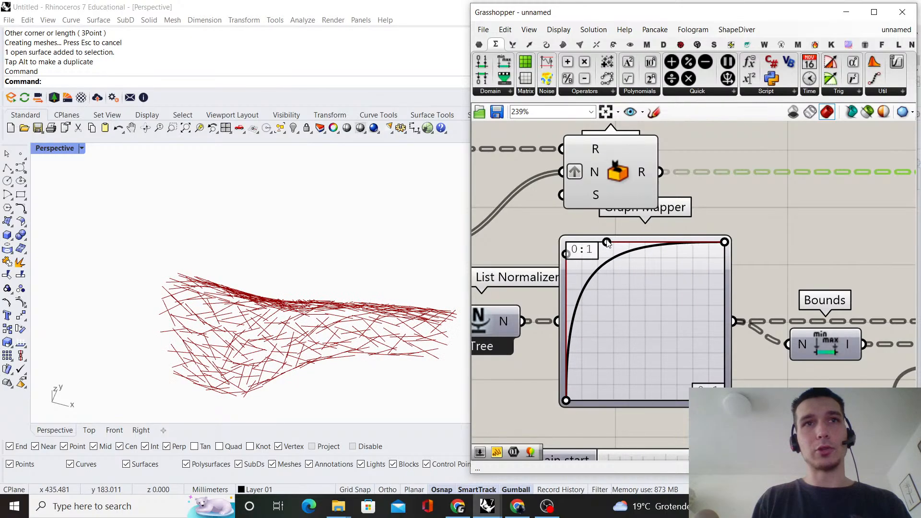
{"action": "right_click_drag", "start_coordinate": [276, 354], "coordinate": [290, 267]}
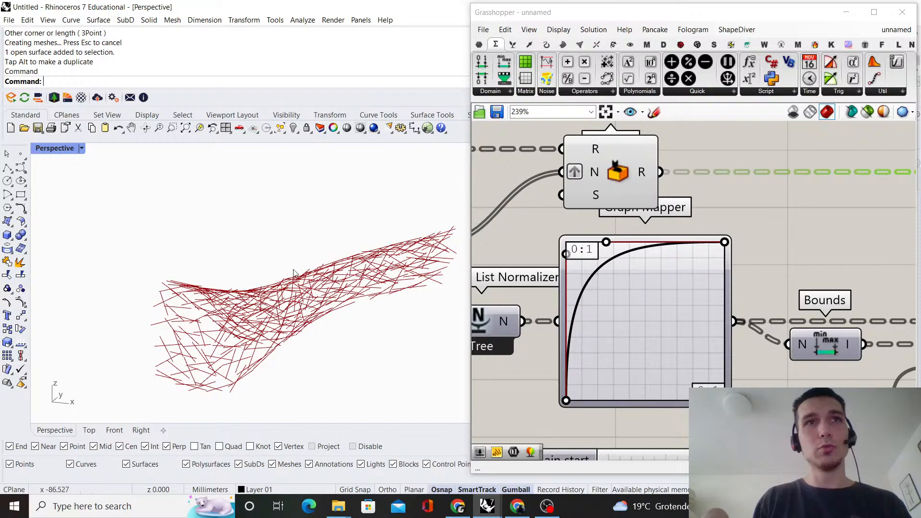
{"action": "right_click_drag", "start_coordinate": [196, 287], "coordinate": [234, 381]}
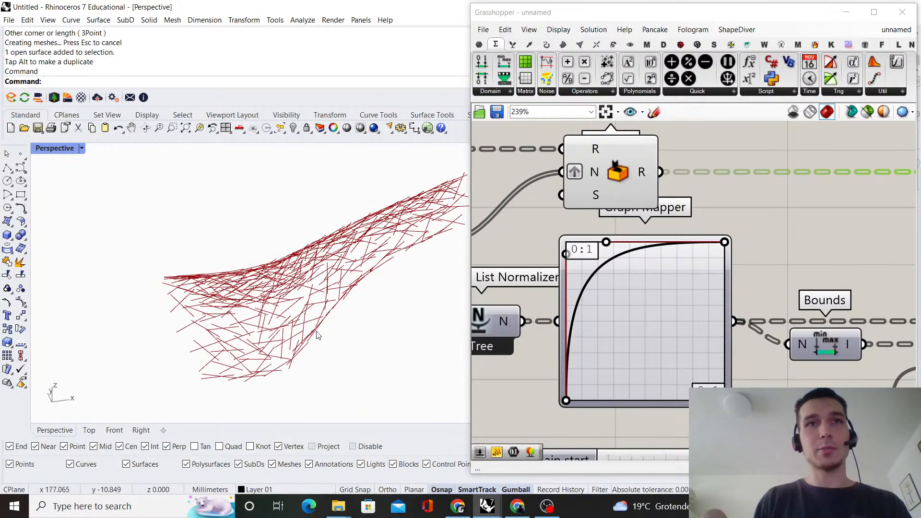
{"action": "right_click_drag", "start_coordinate": [316, 335], "coordinate": [271, 350]}
{"action": "right_click_drag", "start_coordinate": [396, 274], "coordinate": [333, 240]}
{"action": "mouse_move", "coordinate": [183, 243]}
{"action": "right_mouse_down"}
{"action": "mouse_move", "coordinate": [154, 264]}
{"action": "mouse_move", "coordinate": [329, 308]}
{"action": "mouse_move", "coordinate": [218, 302]}
{"action": "mouse_move", "coordinate": [321, 342]}
{"action": "mouse_move", "coordinate": [322, 314]}
{"action": "mouse_move", "coordinate": [380, 283]}
{"action": "mouse_move", "coordinate": [400, 285]}
{"action": "mouse_move", "coordinate": [270, 346]}
{"action": "mouse_move", "coordinate": [248, 325]}
{"action": "right_mouse_up"}
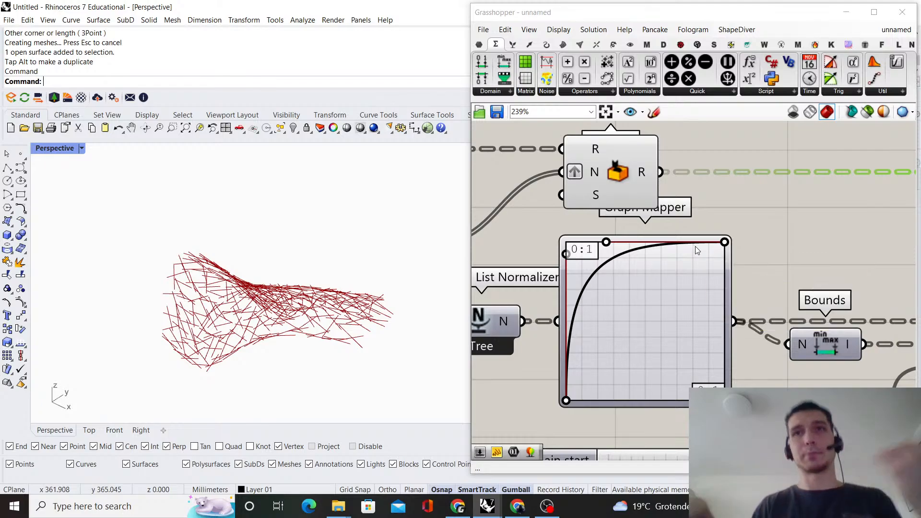
Turn off the preview of the Merge, Tree Statistics and Random components in the random-angle group
{"action": "scroll", "coordinate": [695, 246], "scroll_direction": "down", "scroll_amount": 5}
{"action": "scroll", "coordinate": [695, 247], "scroll_direction": "up", "scroll_amount": 2}
{"action": "left_click_drag", "start_coordinate": [689, 212], "coordinate": [463, 319]}
{"action": "right_click", "coordinate": [667, 187]}
{"action": "left_click", "coordinate": [691, 207]}
{"action": "left_click", "coordinate": [741, 145]}
{"action": "right_click_drag", "start_coordinate": [742, 146], "coordinate": [690, 148]}
{"action": "scroll", "coordinate": [691, 149], "scroll_direction": "down", "scroll_amount": 1}
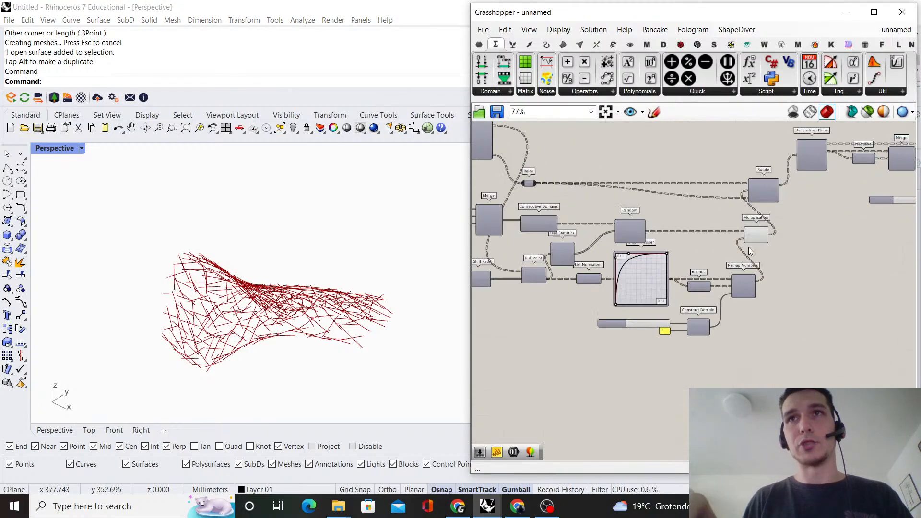
Select Rotate with all components after it and move them farther from Multiplication to make room
{"action": "scroll", "coordinate": [882, 169], "scroll_direction": "up", "scroll_amount": 4}
{"action": "scroll", "coordinate": [881, 169], "scroll_direction": "down", "scroll_amount": 4}
{"action": "right_click_drag", "start_coordinate": [865, 196], "coordinate": [663, 285]}
{"action": "left_click_drag", "start_coordinate": [886, 297], "coordinate": [564, 205]}
{"action": "scroll", "coordinate": [708, 253], "scroll_direction": "down", "scroll_amount": 3}
{"action": "right_click_drag", "start_coordinate": [606, 243], "coordinate": [695, 247]}
{"action": "scroll", "coordinate": [695, 247], "scroll_direction": "up", "scroll_amount": 1}
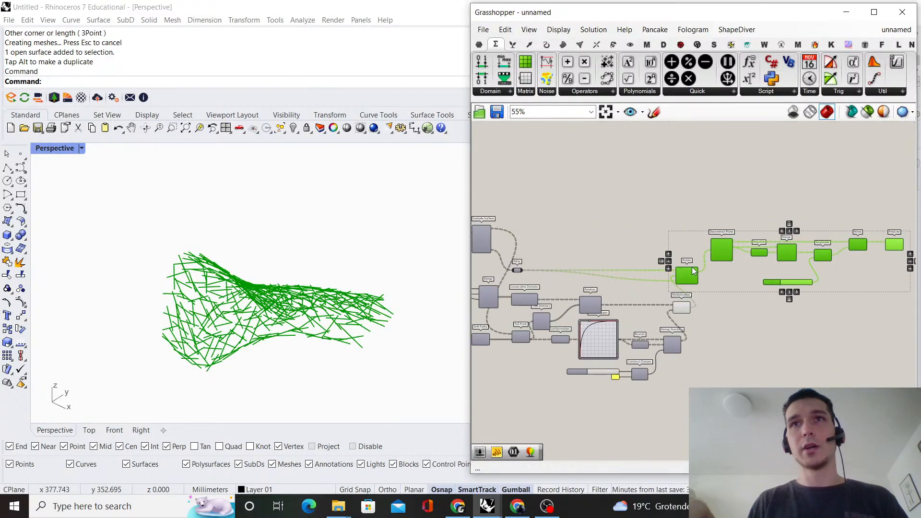
{"action": "scroll", "coordinate": [691, 277], "scroll_direction": "up", "scroll_amount": 4}
{"action": "left_click_drag", "start_coordinate": [731, 273], "coordinate": [834, 265]}
{"action": "left_click", "coordinate": [763, 231]}
Move the Relay after Evaluate Surface's F output along its wire to just before Rotate
{"action": "scroll", "coordinate": [739, 233], "scroll_direction": "down", "scroll_amount": 3}
{"action": "right_click_drag", "start_coordinate": [609, 236], "coordinate": [710, 227]}
{"action": "scroll", "coordinate": [537, 232], "scroll_direction": "down", "scroll_amount": 2}
{"action": "scroll", "coordinate": [537, 232], "scroll_direction": "up", "scroll_amount": 1}
{"action": "right_click_drag", "start_coordinate": [537, 232], "coordinate": [584, 246]}
{"action": "scroll", "coordinate": [558, 239], "scroll_direction": "down", "scroll_amount": 1}
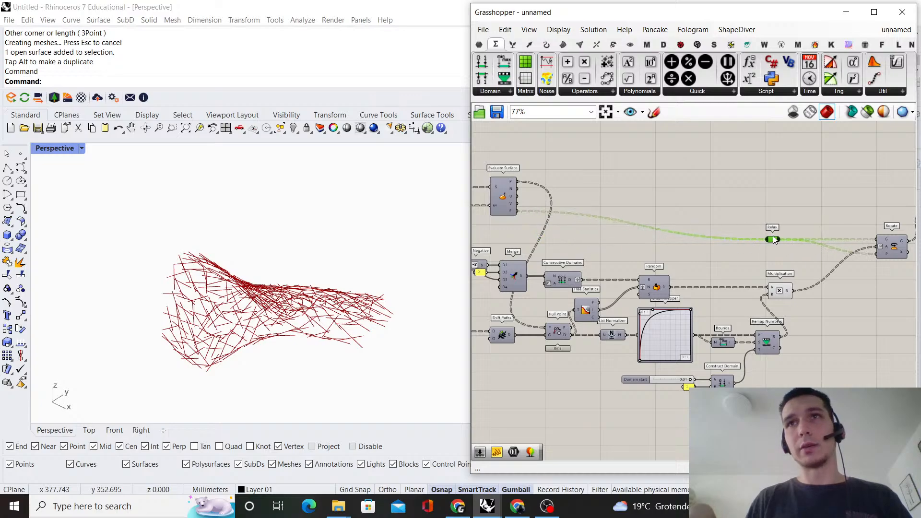
Move the Relay and Multiplication together closer to Rotate, and nudge Rotate slightly upward
{"action": "scroll", "coordinate": [761, 225], "scroll_direction": "down", "scroll_amount": 2}
{"action": "right_click_drag", "start_coordinate": [215, 254], "coordinate": [339, 273]}
{"action": "scroll", "coordinate": [704, 298], "scroll_direction": "up", "scroll_amount": 5}
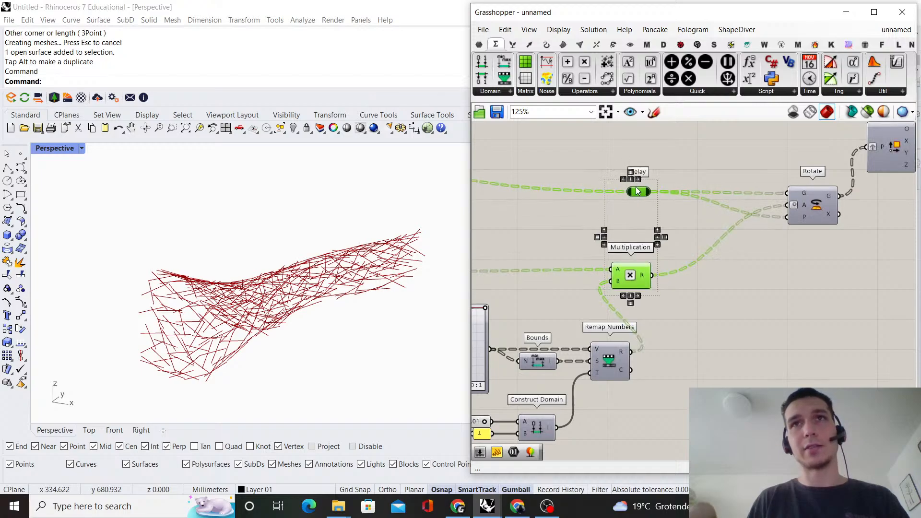
{"action": "left_click_drag", "start_coordinate": [637, 192], "coordinate": [685, 192]}
{"action": "left_click", "coordinate": [682, 287]}
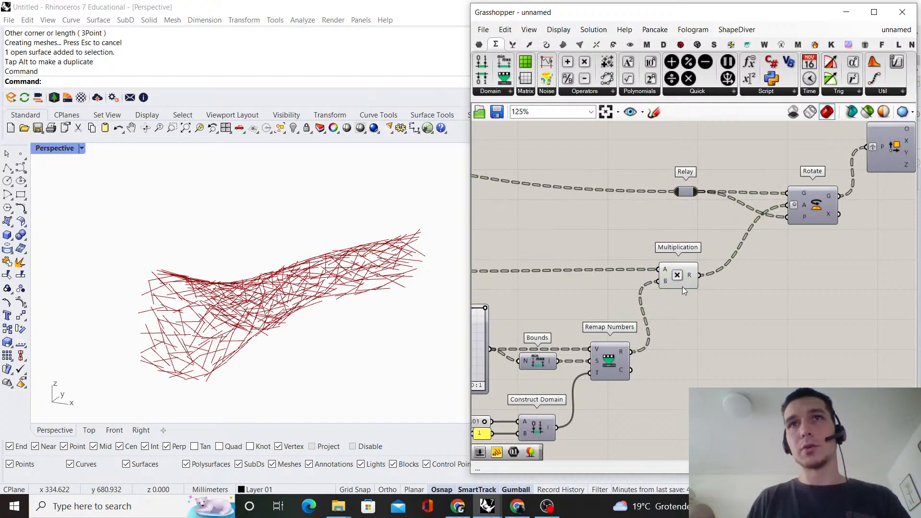
{"action": "left_click", "coordinate": [718, 239]}
{"action": "scroll", "coordinate": [792, 203], "scroll_direction": "up", "scroll_amount": 2}
{"action": "right_click_drag", "start_coordinate": [791, 203], "coordinate": [729, 241]}
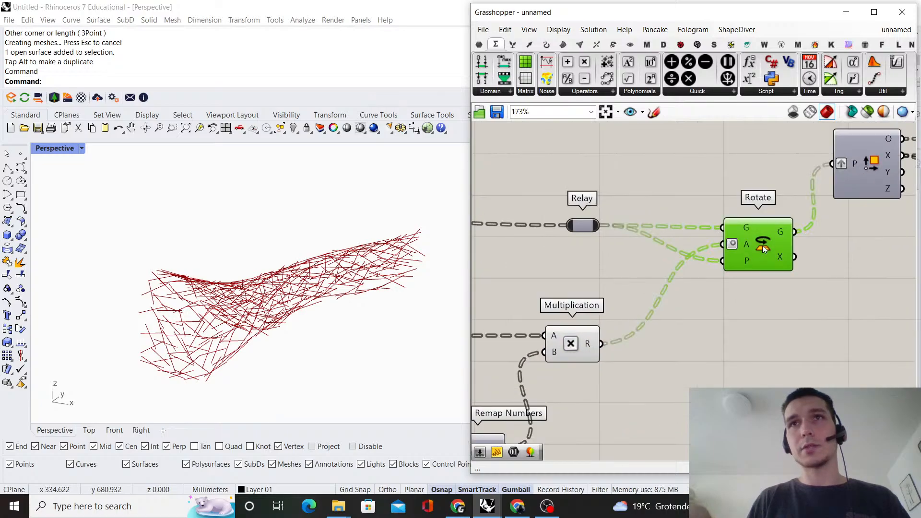
{"action": "left_click_drag", "start_coordinate": [762, 245], "coordinate": [762, 242]}
{"action": "left_click", "coordinate": [718, 162]}
Set the Value slider feeding Negative and Merge to 60
{"action": "scroll", "coordinate": [681, 249], "scroll_direction": "down", "scroll_amount": 8}
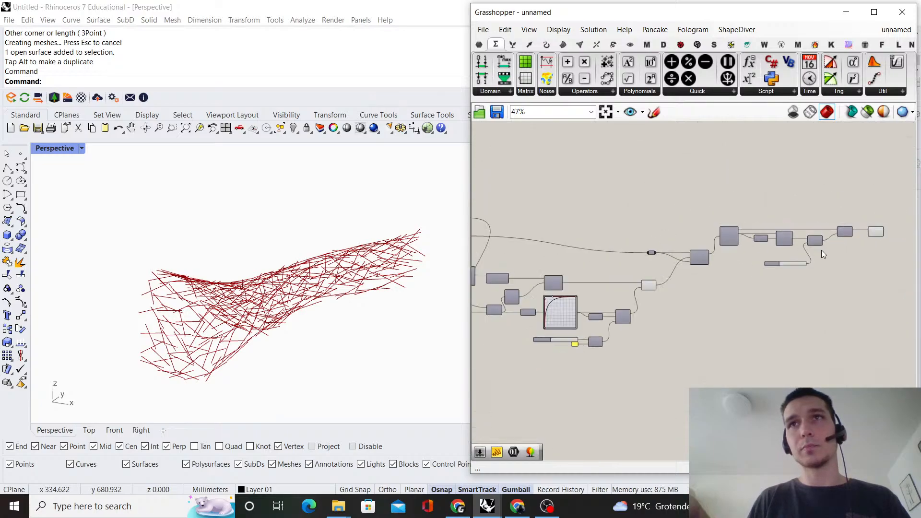
{"action": "scroll", "coordinate": [816, 250], "scroll_direction": "down", "scroll_amount": 7}
{"action": "right_click_drag", "start_coordinate": [734, 249], "coordinate": [727, 257]}
{"action": "scroll", "coordinate": [726, 252], "scroll_direction": "up", "scroll_amount": 7}
{"action": "scroll", "coordinate": [785, 257], "scroll_direction": "down", "scroll_amount": 5}
{"action": "right_click_drag", "start_coordinate": [785, 257], "coordinate": [718, 292]}
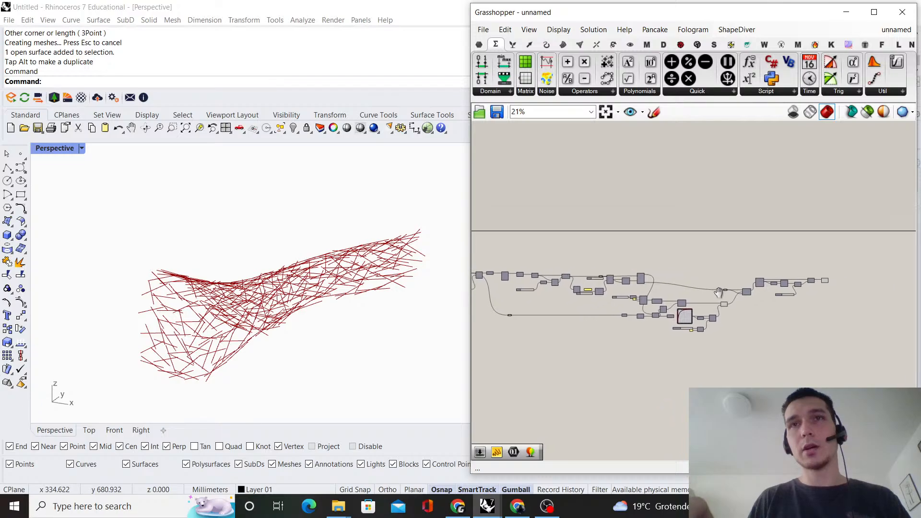
{"action": "scroll", "coordinate": [678, 312], "scroll_direction": "up", "scroll_amount": 12}
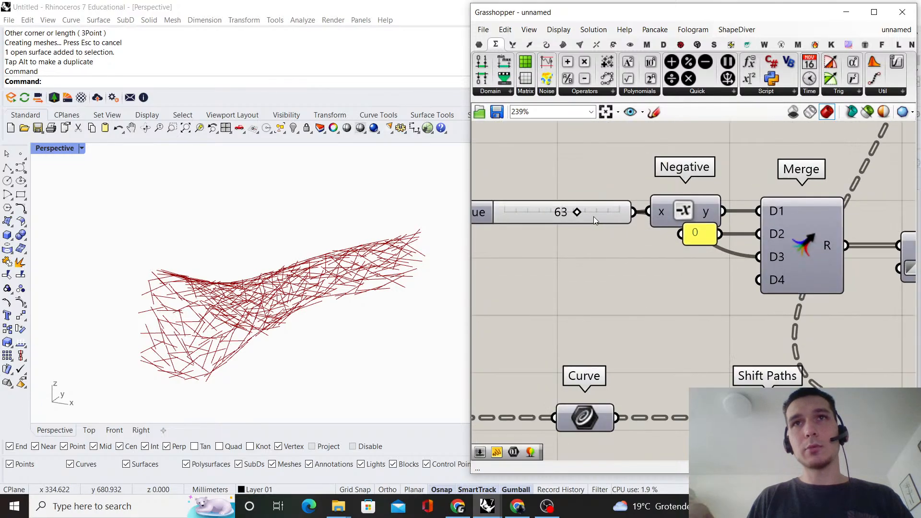
{"action": "double_click", "coordinate": [590, 216]}
{"action": "type", "text": "60"}
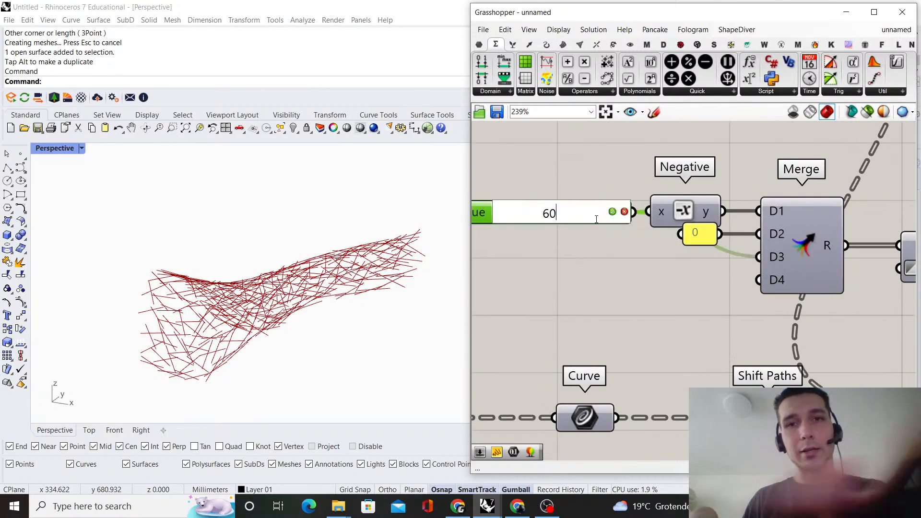
{"action": "key", "text": "Return"}
Set the Count slider feeding Populate Geometry's N input to 225 and inspect the denser struts
{"action": "scroll", "coordinate": [597, 275], "scroll_direction": "down", "scroll_amount": 10}
{"action": "scroll", "coordinate": [790, 208], "scroll_direction": "up", "scroll_amount": 12}
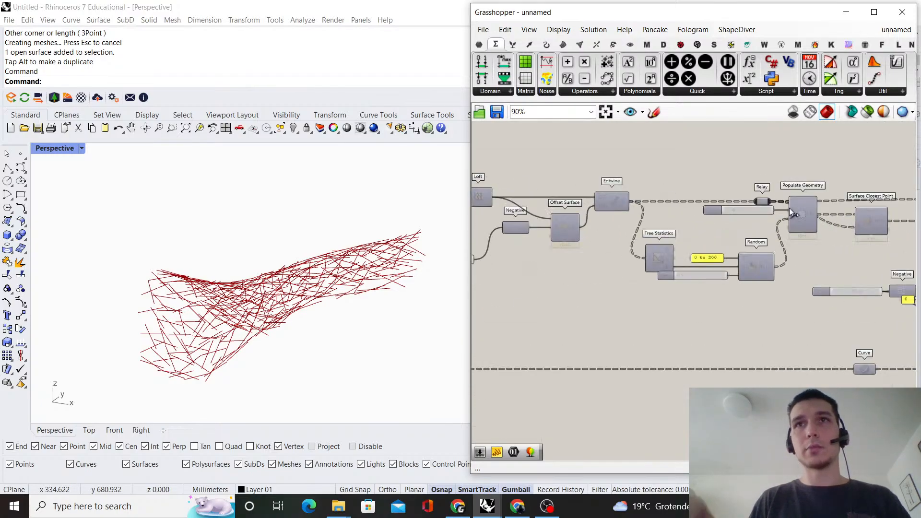
{"action": "double_click", "coordinate": [700, 217]}
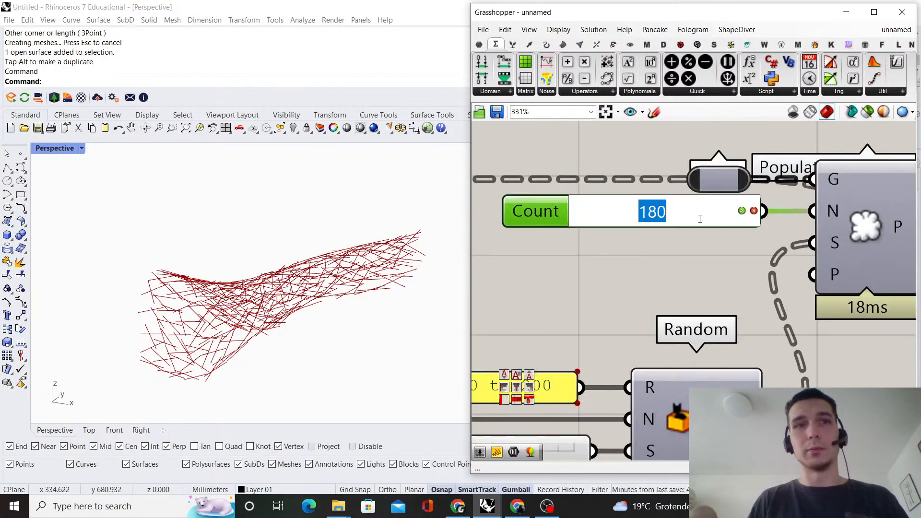
{"action": "key", "text": "Return"}
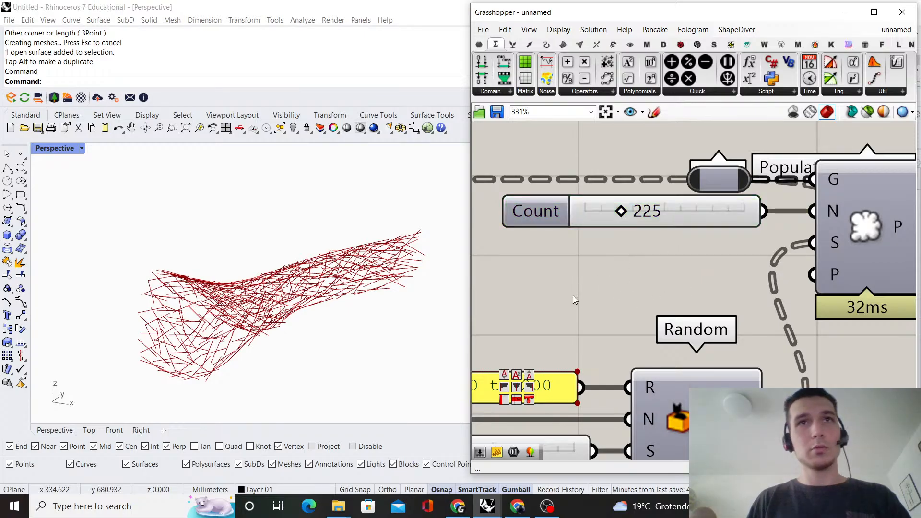
{"action": "right_click_drag", "start_coordinate": [379, 281], "coordinate": [274, 251]}
Select the PolyLine component at the end of the definition to highlight its struts in the Rhino viewport
{"action": "scroll", "coordinate": [696, 261], "scroll_direction": "down", "scroll_amount": 12}
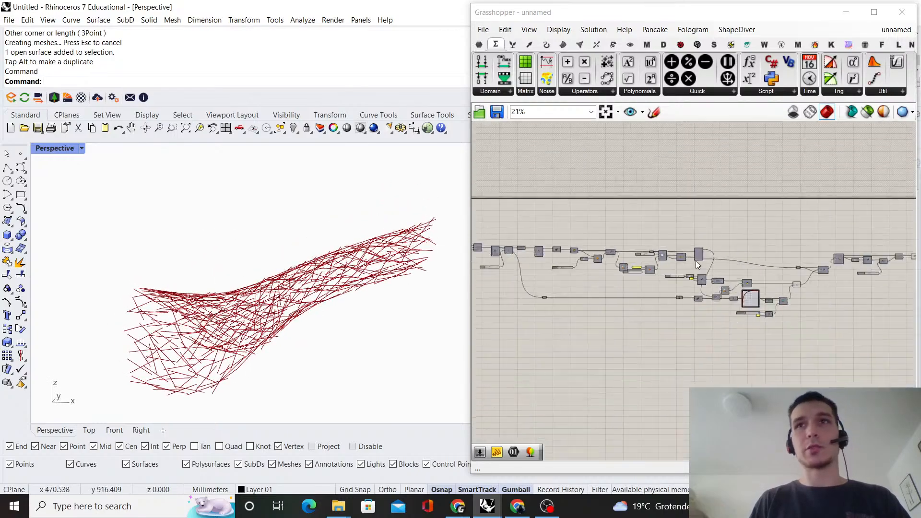
{"action": "right_click_drag", "start_coordinate": [772, 288], "coordinate": [705, 262]}
{"action": "scroll", "coordinate": [692, 248], "scroll_direction": "up", "scroll_amount": 5}
{"action": "scroll", "coordinate": [695, 250], "scroll_direction": "up", "scroll_amount": 3}
{"action": "left_click", "coordinate": [845, 189]}
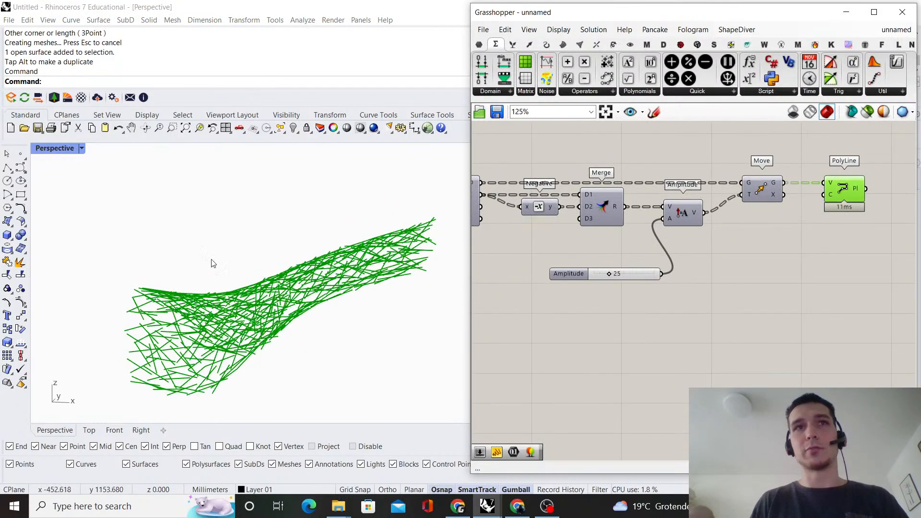
{"action": "left_click", "coordinate": [794, 294]}
Move the Amplitude slider up to sit directly beneath Merge
{"action": "scroll", "coordinate": [756, 264], "scroll_direction": "down", "scroll_amount": 6}
{"action": "scroll", "coordinate": [747, 264], "scroll_direction": "up", "scroll_amount": 7}
{"action": "left_click_drag", "start_coordinate": [642, 272], "coordinate": [633, 255]}
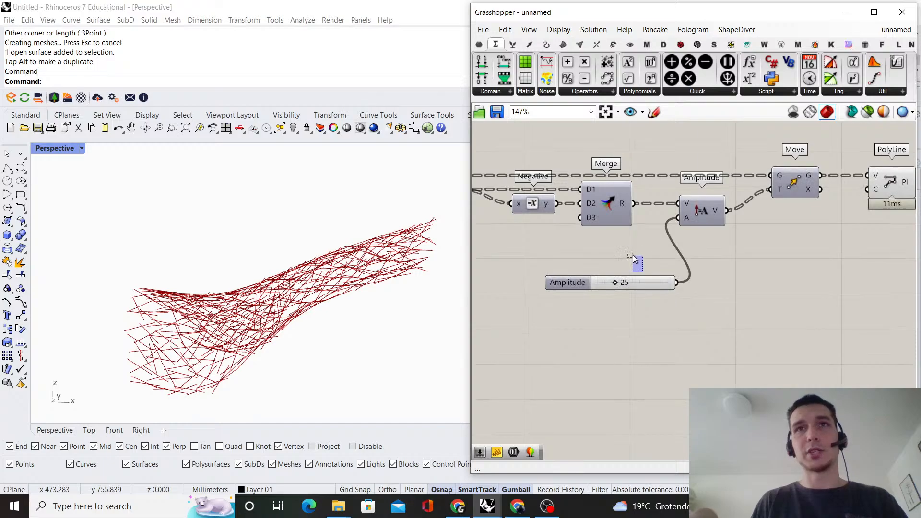
{"action": "scroll", "coordinate": [660, 268], "scroll_direction": "down", "scroll_amount": 4}
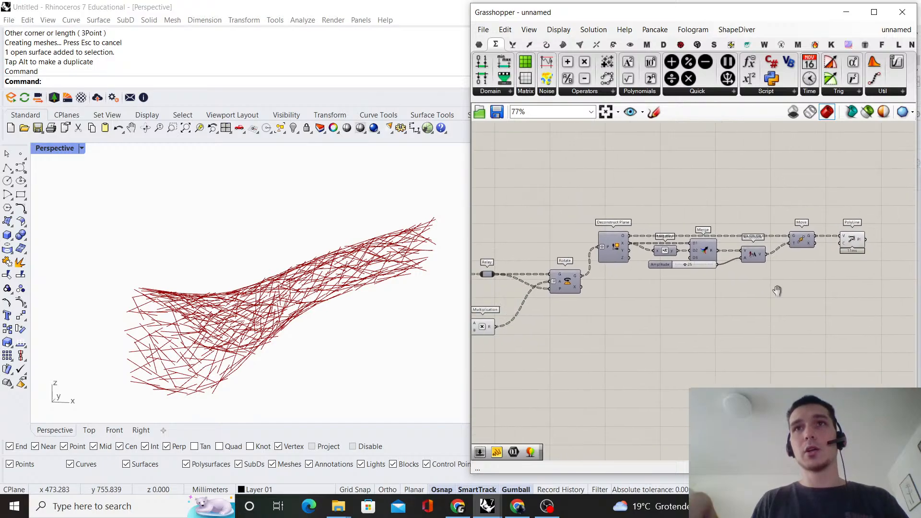
Move the components from Deconstruct Plane through PolyLine up together to free space beside Rotate
{"action": "left_click_drag", "start_coordinate": [859, 294], "coordinate": [565, 225]}
{"action": "left_click_drag", "start_coordinate": [573, 260], "coordinate": [572, 235]}
{"action": "left_click", "coordinate": [601, 187]}
{"action": "right_click_drag", "start_coordinate": [601, 186], "coordinate": [606, 174]}
{"action": "scroll", "coordinate": [624, 326], "scroll_direction": "up", "scroll_amount": 2}
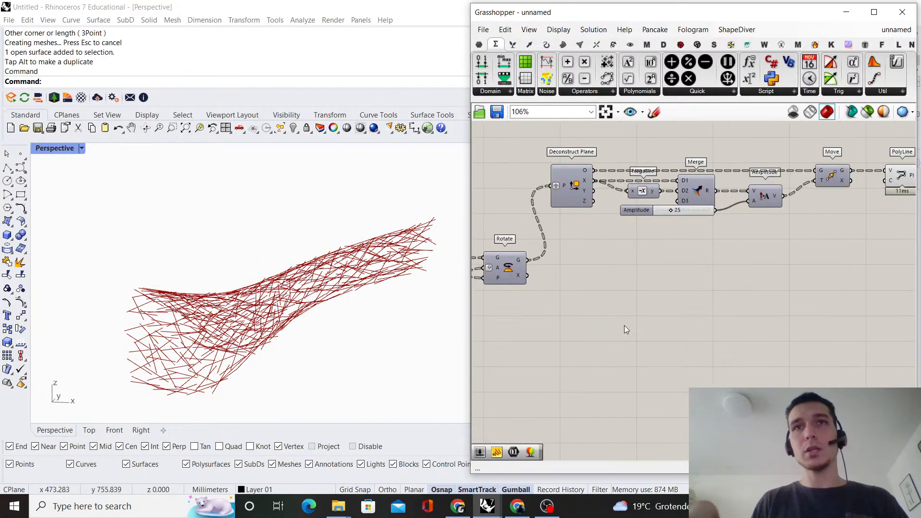
Add a Center Box component and connect Rotate's G output to its B input
{"action": "double_click", "coordinate": [625, 325]}
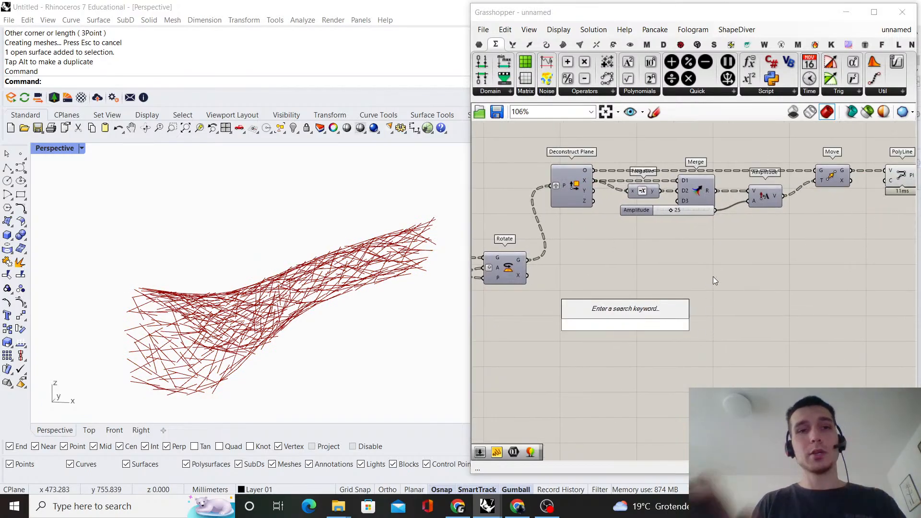
{"action": "type", "text": "central"}
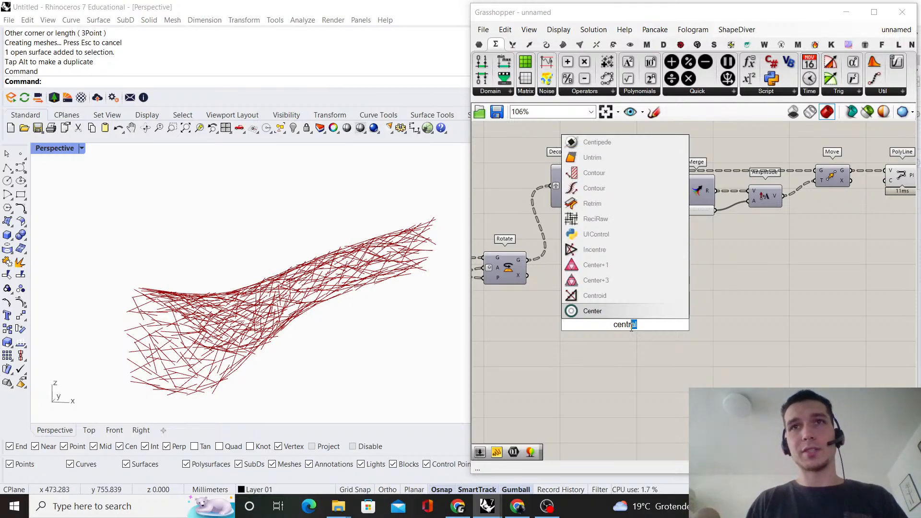
{"action": "type", "text": "er bo"}
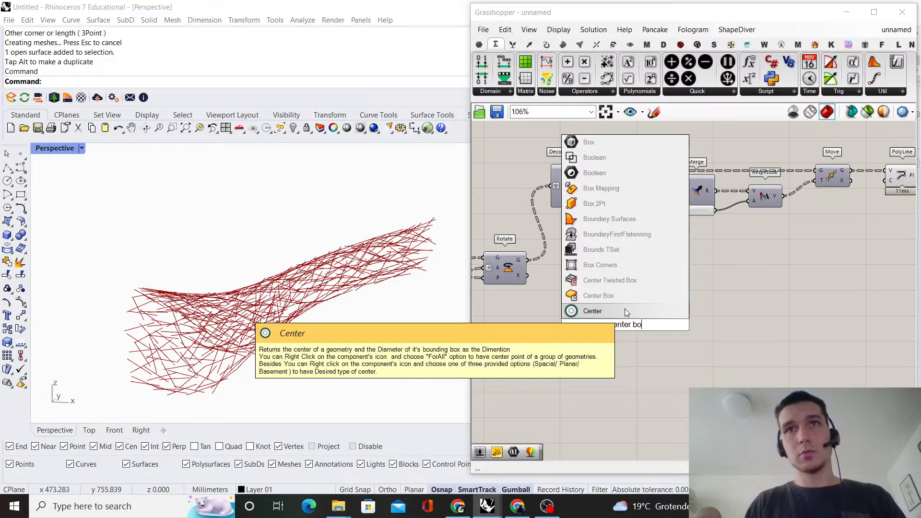
{"action": "left_click", "coordinate": [599, 295]}
{"action": "scroll", "coordinate": [540, 266], "scroll_direction": "up", "scroll_amount": 1}
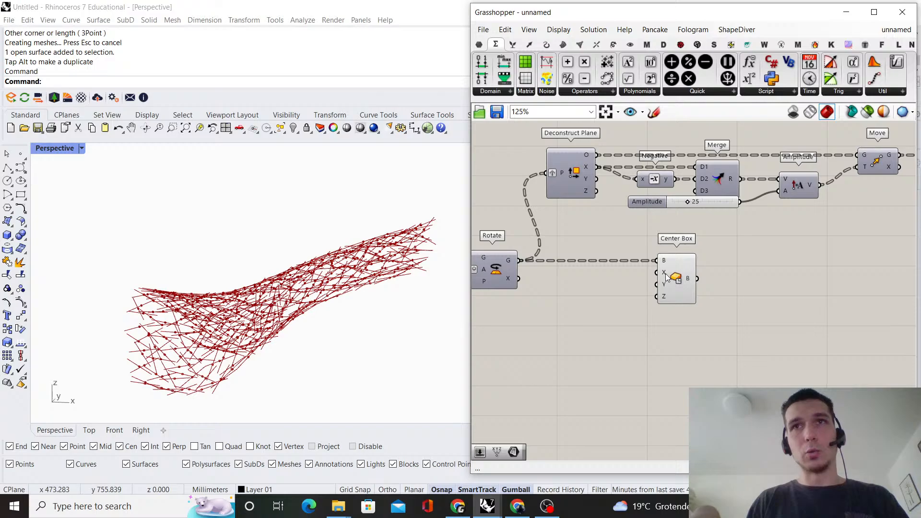
Move Center Box farther from Rotate, connect the Amplitude slider to its X input and inspect the boxes up close
{"action": "left_click_drag", "start_coordinate": [666, 277], "coordinate": [763, 276]}
{"action": "left_click", "coordinate": [728, 274]}
{"action": "scroll", "coordinate": [718, 256], "scroll_direction": "up", "scroll_amount": 1}
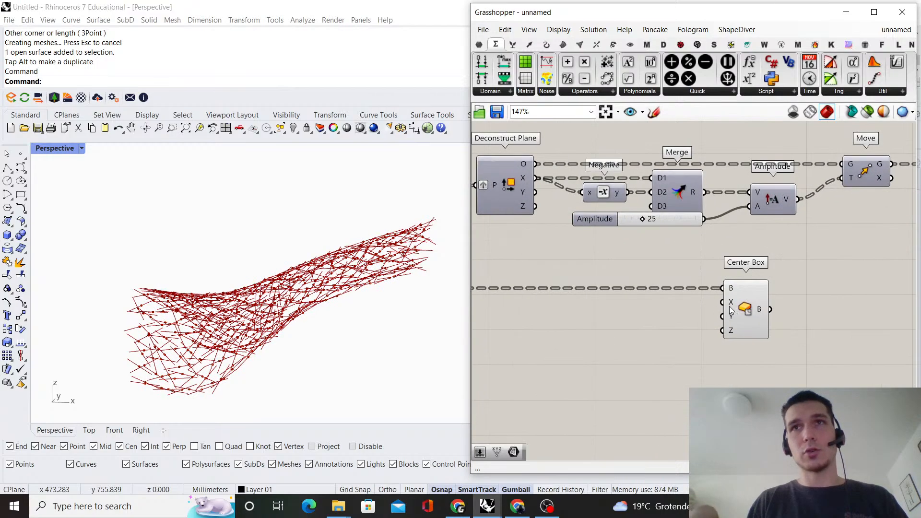
{"action": "left_click_drag", "start_coordinate": [704, 218], "coordinate": [722, 302]}
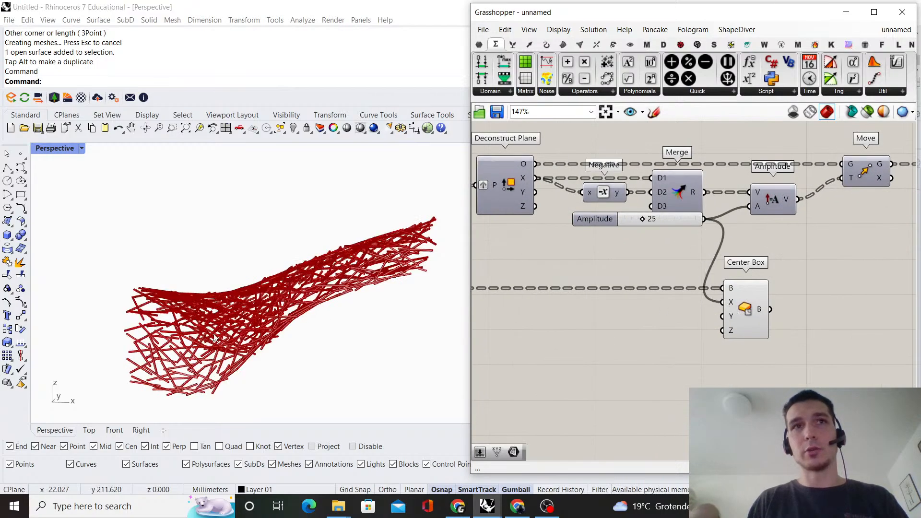
{"action": "right_click_drag", "start_coordinate": [158, 379], "coordinate": [257, 373]}
{"action": "scroll", "coordinate": [281, 379], "scroll_direction": "up", "scroll_amount": 5}
{"action": "left_click", "coordinate": [683, 352]}
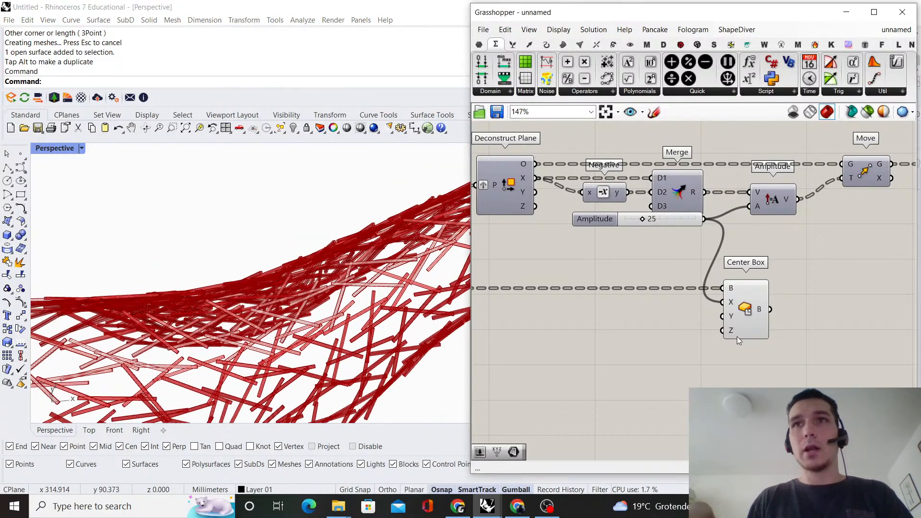
Add a Division component beside the 2.5 Value slider feeding the offset, and connect that slider to Division's A input
{"action": "scroll", "coordinate": [621, 319], "scroll_direction": "up", "scroll_amount": 8}
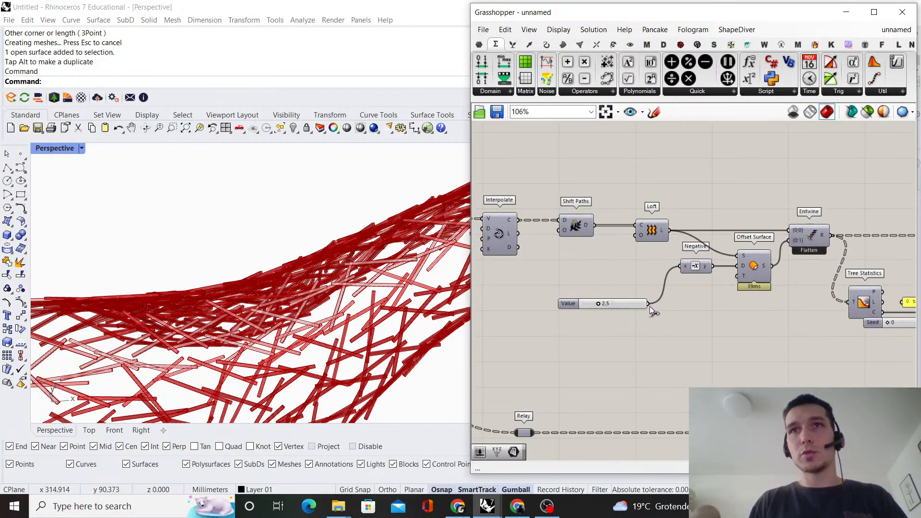
{"action": "left_click_drag", "start_coordinate": [647, 304], "coordinate": [615, 351]}
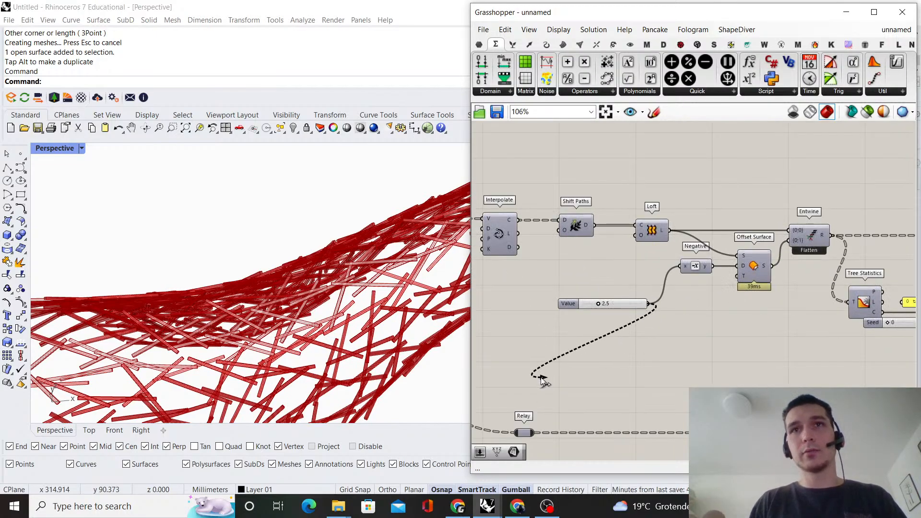
{"action": "scroll", "coordinate": [643, 346], "scroll_direction": "up", "scroll_amount": 2}
{"action": "double_click", "coordinate": [644, 357]}
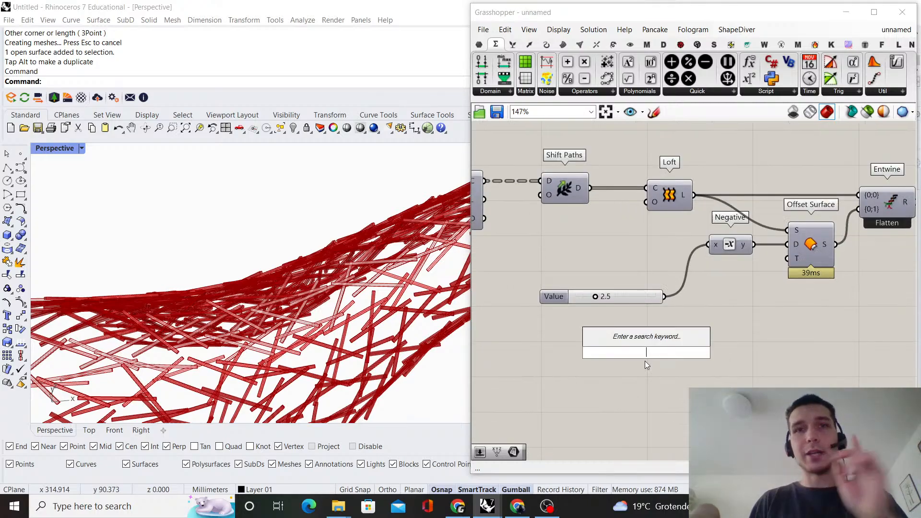
{"action": "type", "text": "division"}
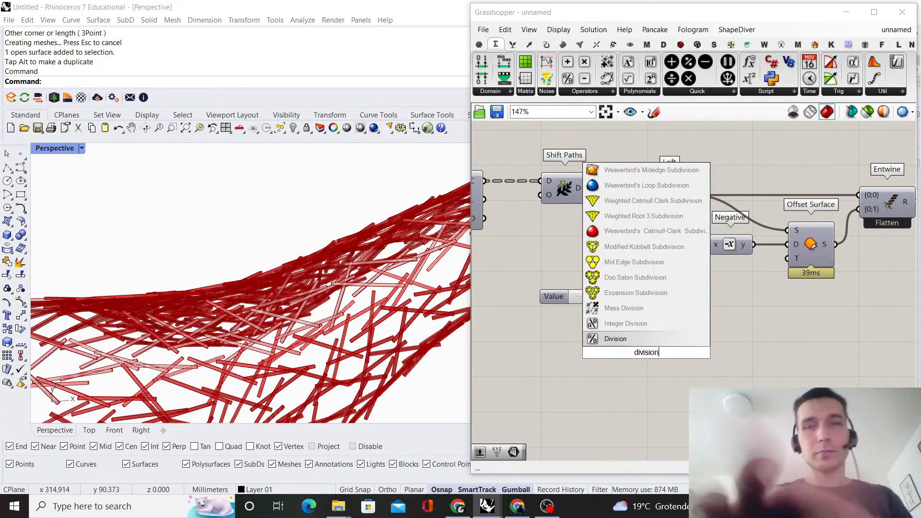
{"action": "left_click", "coordinate": [661, 338]}
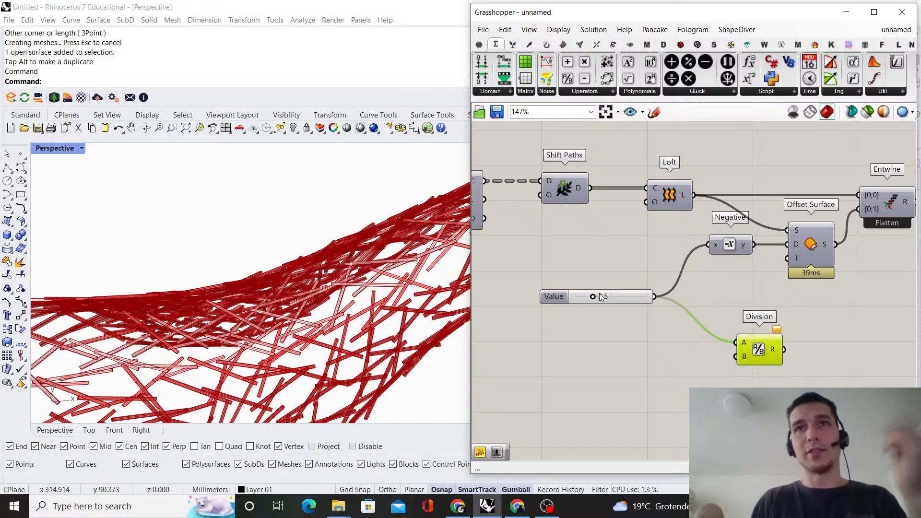
Create a panel containing 2, connect it to Division's B input, and align Division with it
{"action": "scroll", "coordinate": [682, 361], "scroll_direction": "up", "scroll_amount": 3}
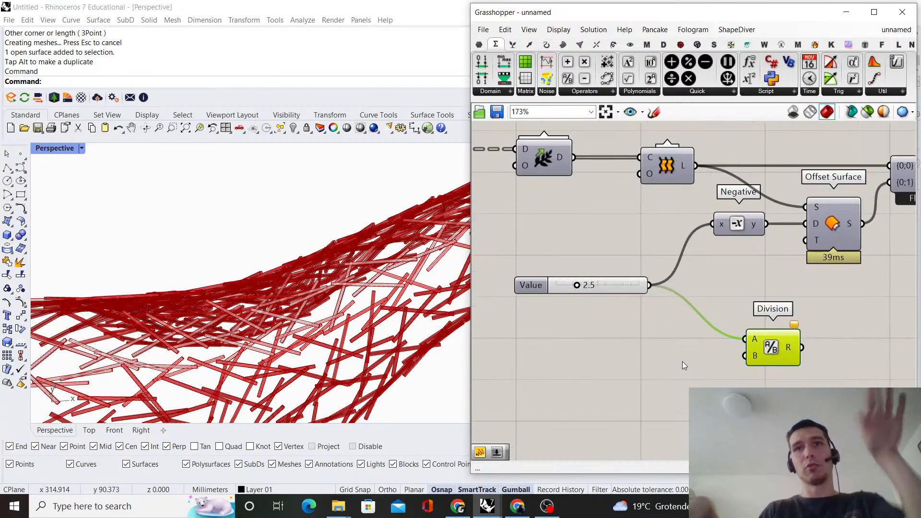
{"action": "double_click", "coordinate": [679, 363]}
{"action": "type", "text": "2"}
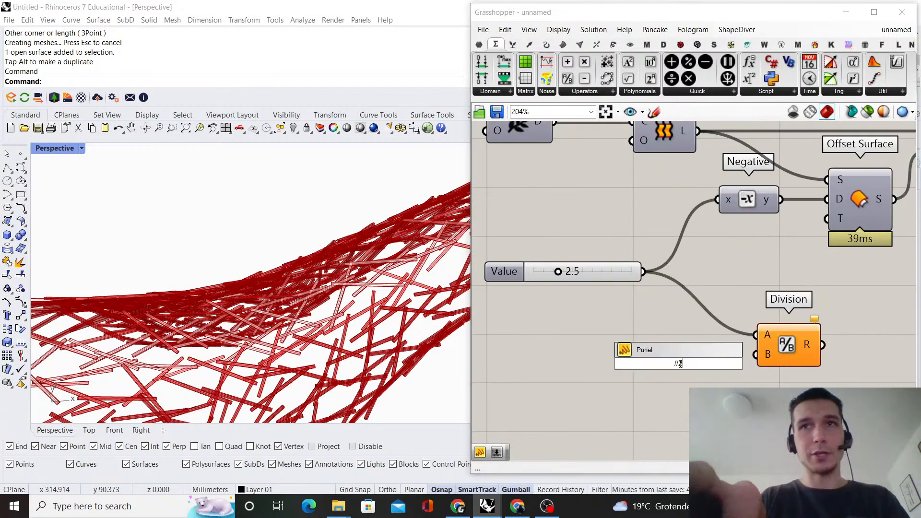
{"action": "key", "text": "Return"}
{"action": "left_click_drag", "start_coordinate": [752, 362], "coordinate": [754, 360]}
{"action": "left_click_drag", "start_coordinate": [793, 361], "coordinate": [782, 369]}
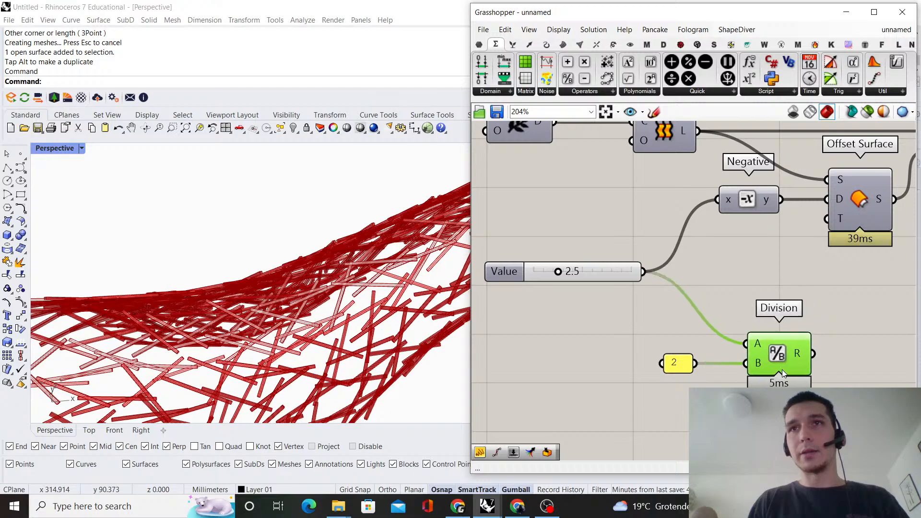
Move Division and its panel across the canvas to sit between Rotate and Center Box
{"action": "scroll", "coordinate": [782, 369], "scroll_direction": "down", "scroll_amount": 5}
{"action": "right_click_drag", "start_coordinate": [786, 361], "coordinate": [559, 368]}
{"action": "scroll", "coordinate": [505, 338], "scroll_direction": "down", "scroll_amount": 4}
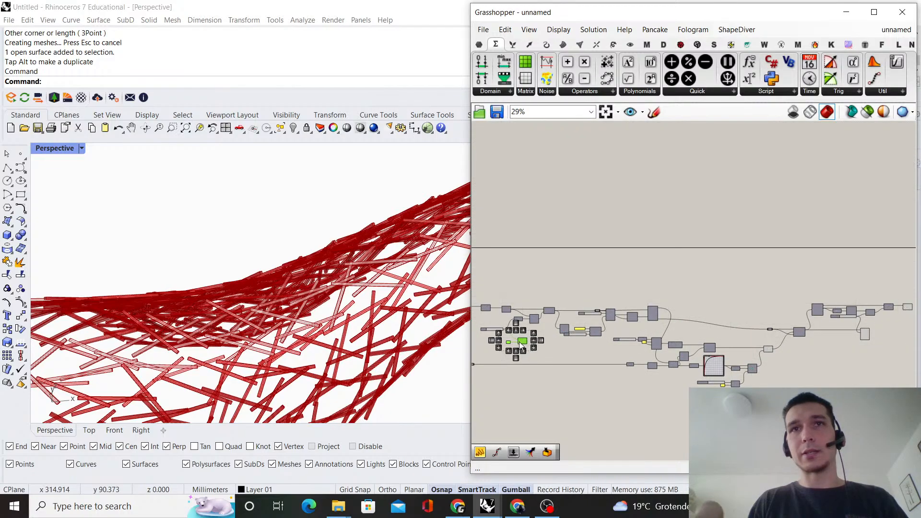
{"action": "scroll", "coordinate": [522, 340], "scroll_direction": "down", "scroll_amount": 2}
{"action": "left_click_drag", "start_coordinate": [522, 340], "coordinate": [641, 357]}
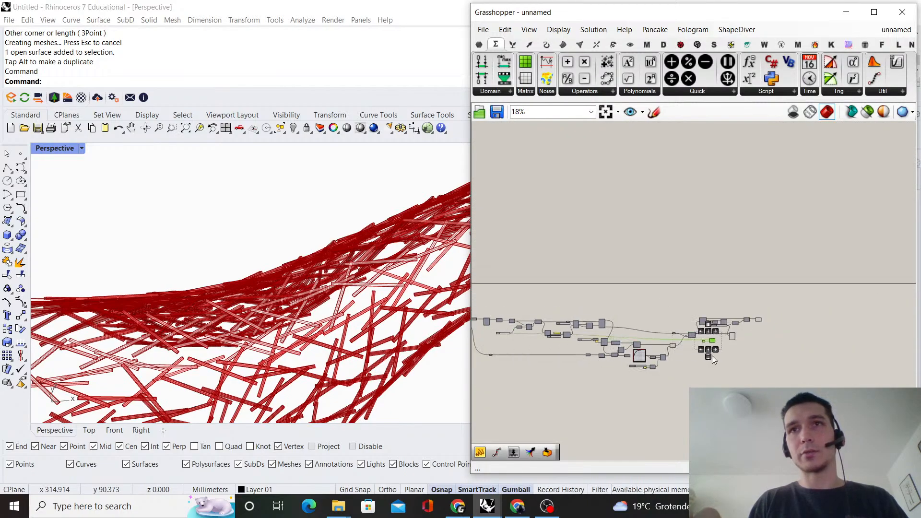
{"action": "scroll", "coordinate": [712, 356], "scroll_direction": "up", "scroll_amount": 9}
{"action": "left_click", "coordinate": [727, 340]}
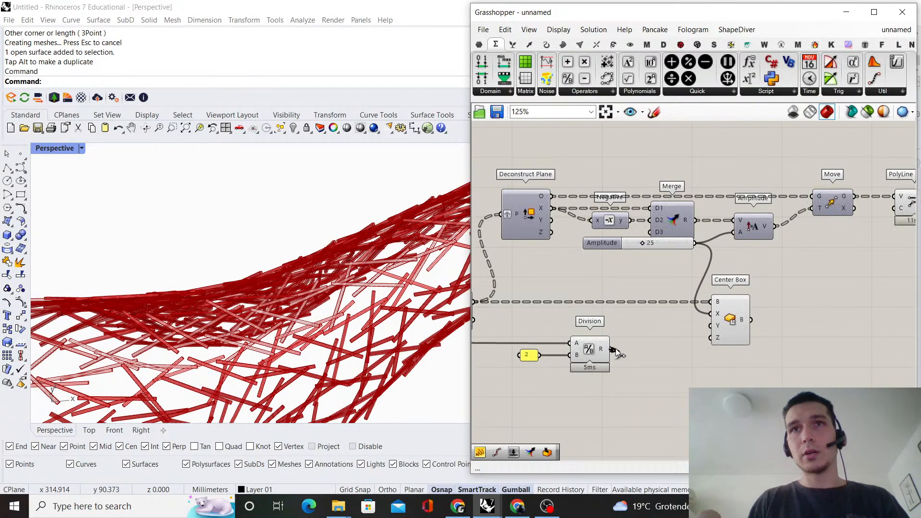
Connect Division's R output to Center Box's Z input and inspect the box thickness from several angles
{"action": "left_click_drag", "start_coordinate": [705, 338], "coordinate": [710, 338]}
{"action": "right_click_drag", "start_coordinate": [235, 282], "coordinate": [211, 322]}
{"action": "scroll", "coordinate": [667, 323], "scroll_direction": "up", "scroll_amount": 2}
{"action": "right_click_drag", "start_coordinate": [231, 288], "coordinate": [187, 291]}
{"action": "scroll", "coordinate": [168, 259], "scroll_direction": "up", "scroll_amount": 10}
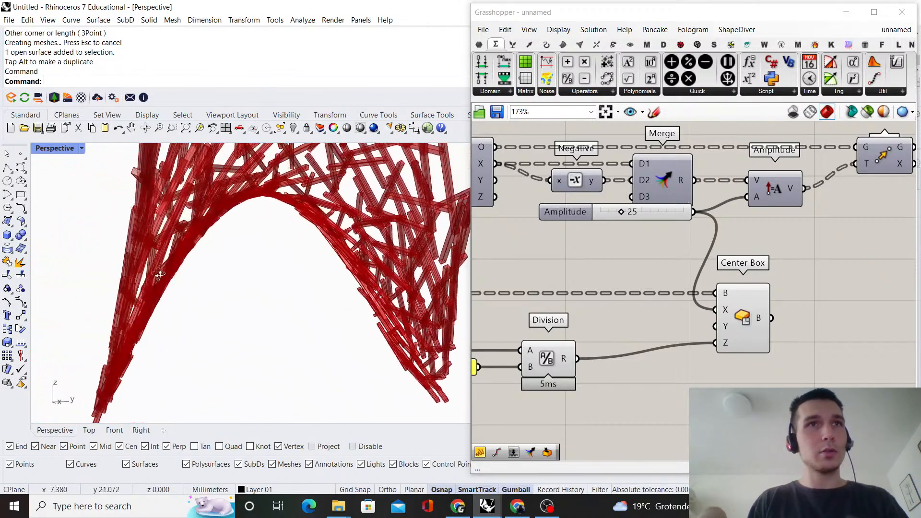
{"action": "scroll", "coordinate": [158, 250], "scroll_direction": "down", "scroll_amount": 10}
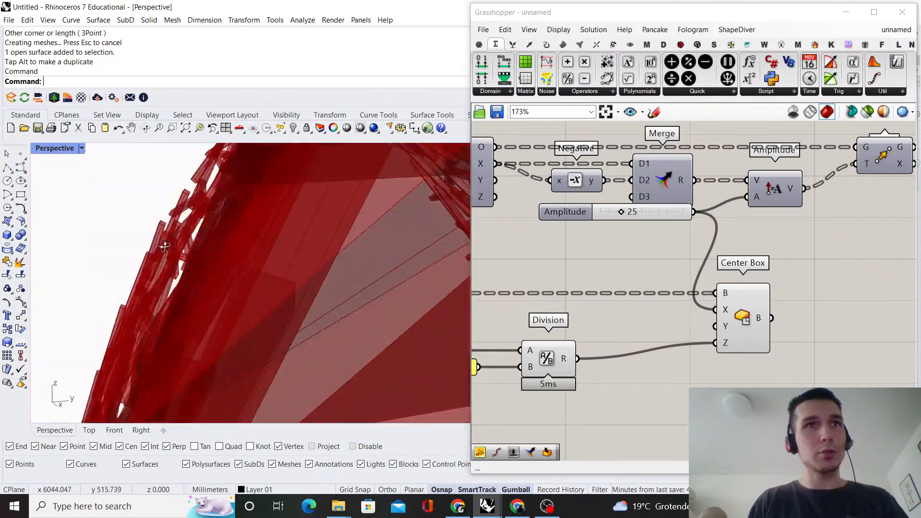
{"action": "scroll", "coordinate": [274, 264], "scroll_direction": "down", "scroll_amount": 4}
{"action": "right_click_drag", "start_coordinate": [228, 288], "coordinate": [300, 288], "text": "shift"}
{"action": "scroll", "coordinate": [361, 302], "scroll_direction": "down", "scroll_amount": 5}
{"action": "scroll", "coordinate": [794, 344], "scroll_direction": "up", "scroll_amount": 2}
{"action": "scroll", "coordinate": [792, 342], "scroll_direction": "down", "scroll_amount": 4}
Add a Multiplication component below Division and connect Division's R output to its A input
{"action": "right_click_drag", "start_coordinate": [710, 332], "coordinate": [765, 262]}
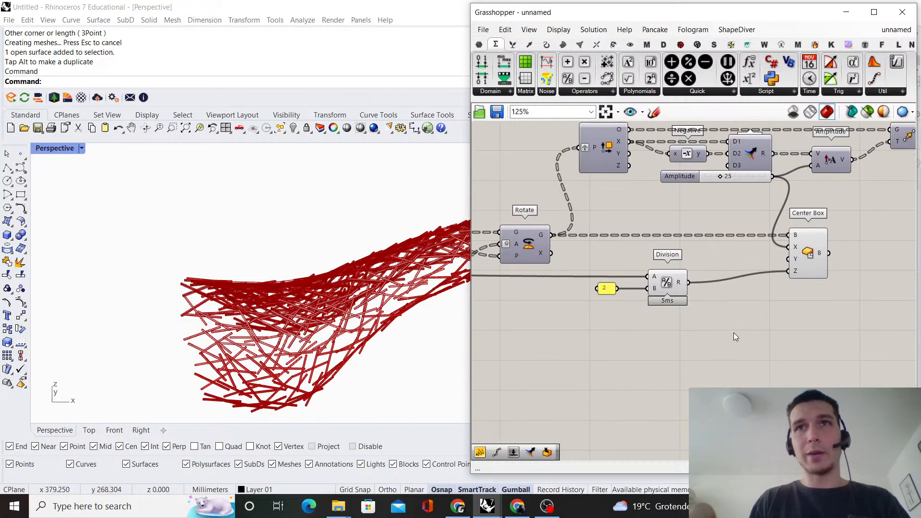
{"action": "double_click", "coordinate": [739, 298]}
{"action": "type", "text": "multiplication"}
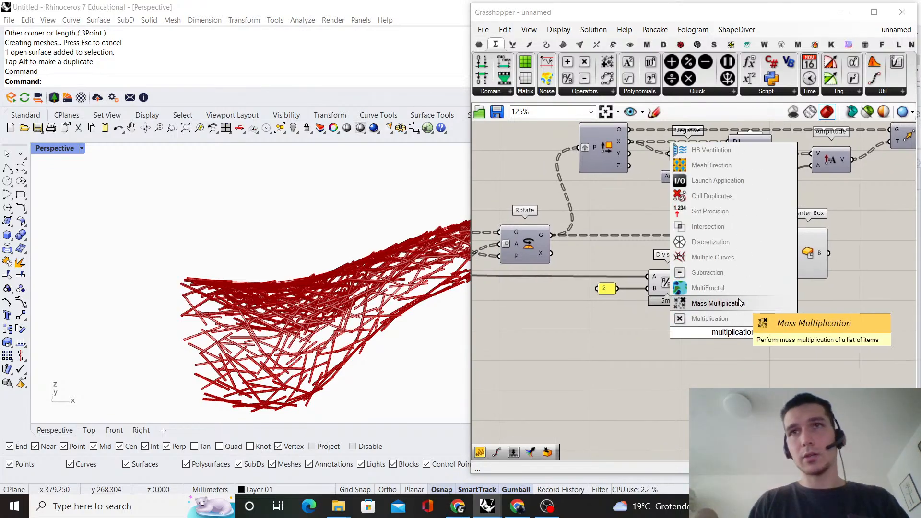
{"action": "left_click", "coordinate": [710, 319]}
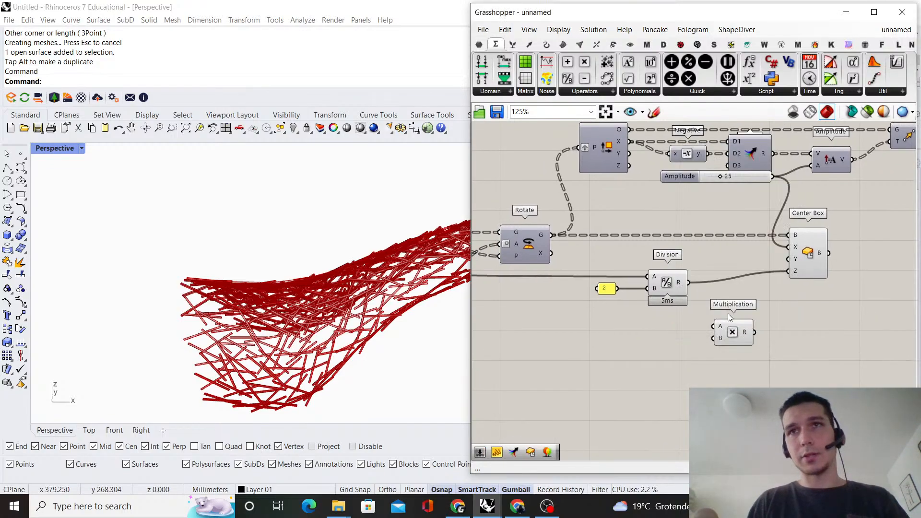
{"action": "scroll", "coordinate": [686, 286], "scroll_direction": "up", "scroll_amount": 2}
Create a number slider set to 2.0 and connect it to Multiplication's B input
{"action": "double_click", "coordinate": [641, 356]}
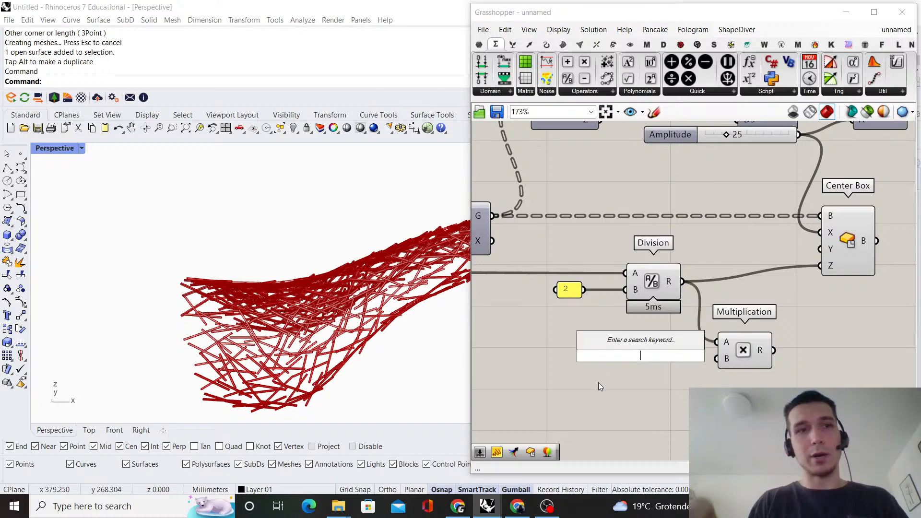
{"action": "type", "text": "2."}
{"action": "key", "text": "Return"}
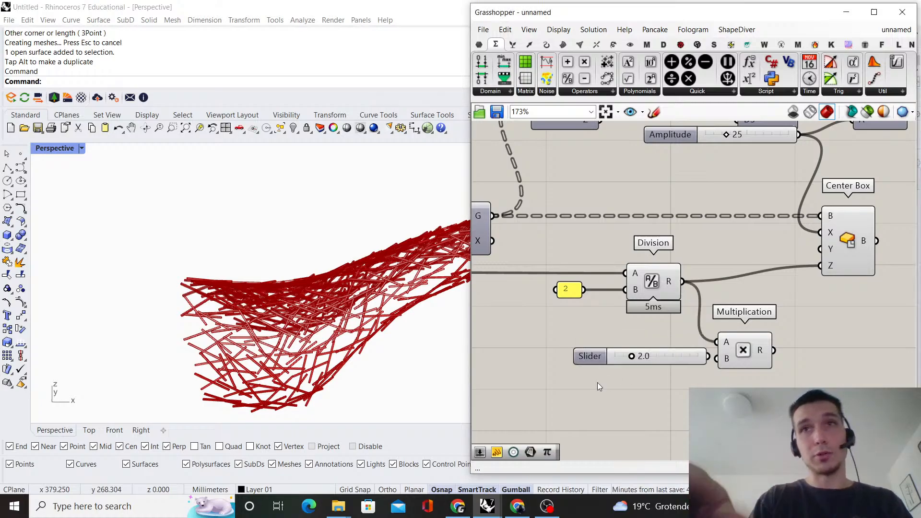
{"action": "left_click_drag", "start_coordinate": [692, 360], "coordinate": [737, 350]}
{"action": "right_click_drag", "start_coordinate": [768, 351], "coordinate": [689, 372]}
Connect Multiplication's R output to Center Box's Y input
{"action": "left_click_drag", "start_coordinate": [689, 368], "coordinate": [741, 273]}
{"action": "scroll", "coordinate": [741, 274], "scroll_direction": "down", "scroll_amount": 2}
{"action": "left_click", "coordinate": [710, 273]}
{"action": "right_click_drag", "start_coordinate": [710, 273], "coordinate": [811, 301]}
{"action": "scroll", "coordinate": [808, 301], "scroll_direction": "down", "scroll_amount": 5}
{"action": "scroll", "coordinate": [808, 302], "scroll_direction": "up", "scroll_amount": 7}
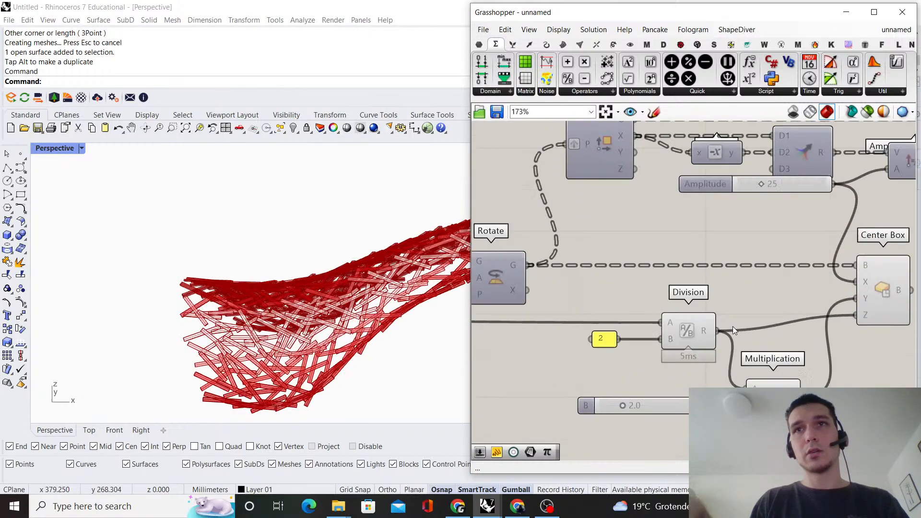
Align Division and its panel with Center Box's Z input, and tuck Multiplication and its slider close below
{"action": "left_click_drag", "start_coordinate": [698, 334], "coordinate": [699, 318]}
{"action": "left_click", "coordinate": [703, 296]}
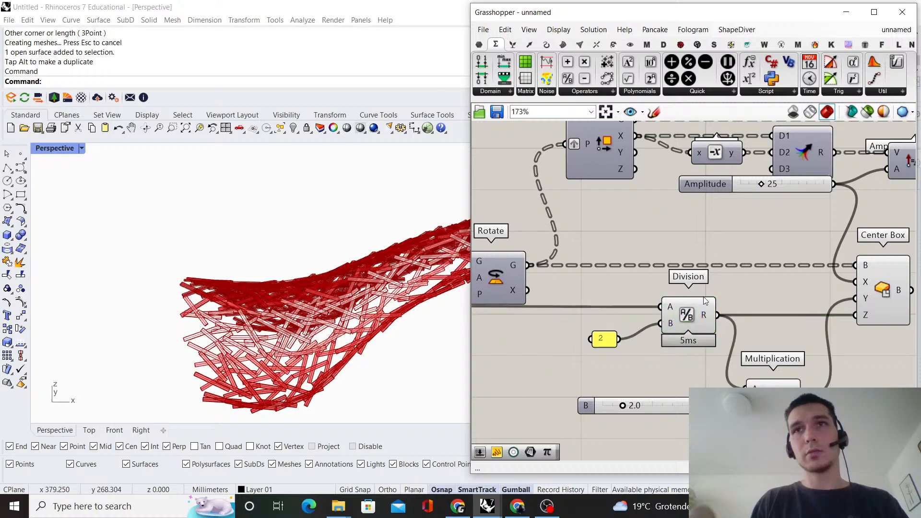
{"action": "left_click", "coordinate": [603, 340]}
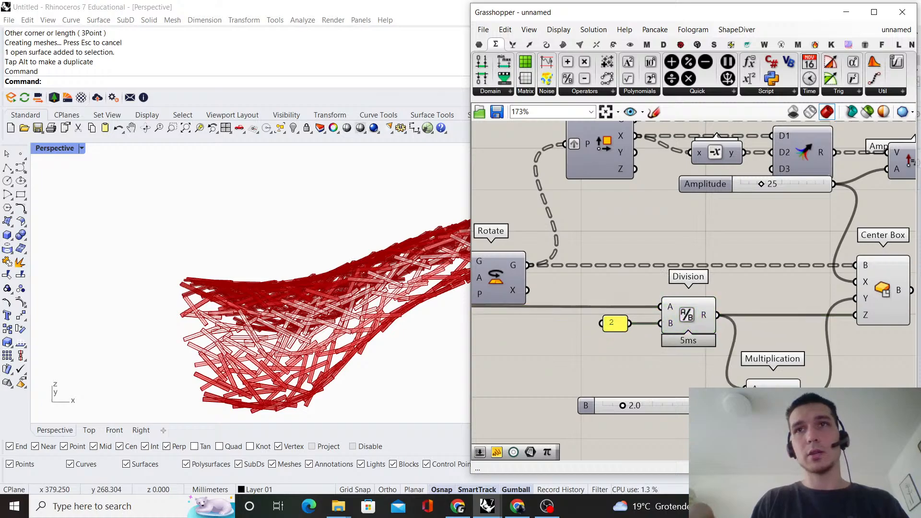
{"action": "left_click_drag", "start_coordinate": [821, 429], "coordinate": [665, 357]}
{"action": "left_click_drag", "start_coordinate": [771, 397], "coordinate": [772, 362]}
{"action": "left_click", "coordinate": [672, 353]}
Set the Amplitude slider to 27 and inspect the lengthened boxes in the viewport
{"action": "right_click_drag", "start_coordinate": [337, 255], "coordinate": [226, 250]}
{"action": "scroll", "coordinate": [614, 271], "scroll_direction": "up", "scroll_amount": 2}
{"action": "double_click", "coordinate": [612, 263]}
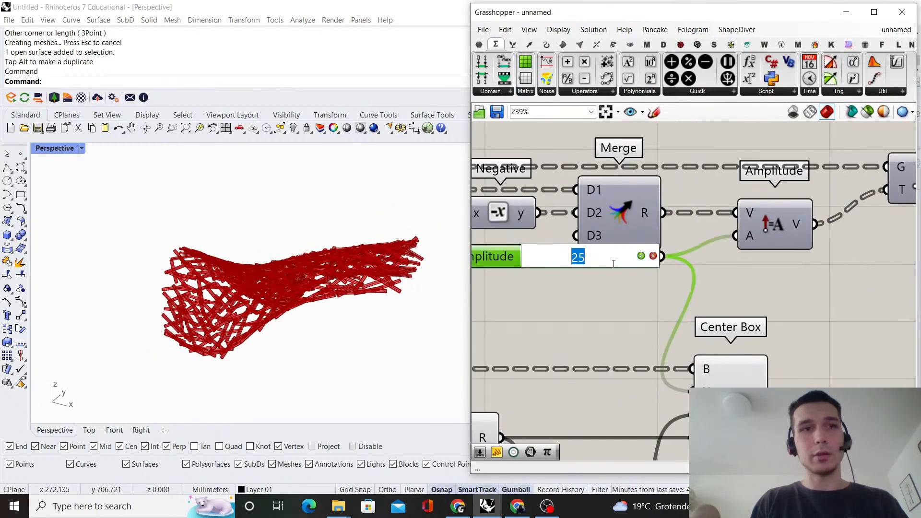
{"action": "type", "text": "27"}
{"action": "key", "text": "Return"}
{"action": "right_click_drag", "start_coordinate": [294, 341], "coordinate": [312, 282]}
{"action": "scroll", "coordinate": [659, 281], "scroll_direction": "down", "scroll_amount": 7}
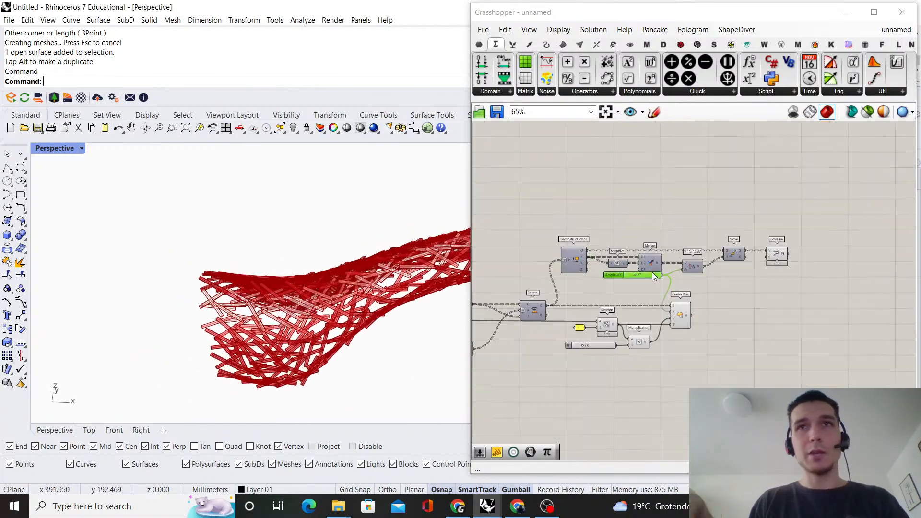
Set Populate Geometry's Count slider to 200 and inspect the thinned-out struts in the viewport
{"action": "scroll", "coordinate": [653, 273], "scroll_direction": "down", "scroll_amount": 4}
{"action": "right_click_drag", "start_coordinate": [653, 272], "coordinate": [864, 218]}
{"action": "scroll", "coordinate": [595, 225], "scroll_direction": "up", "scroll_amount": 12}
{"action": "double_click", "coordinate": [620, 233]}
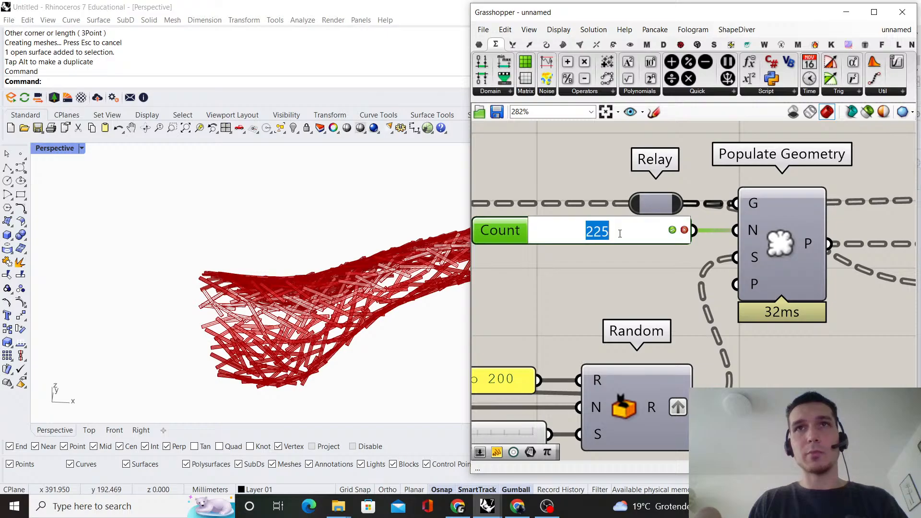
{"action": "type", "text": "200"}
{"action": "key", "text": "Return"}
{"action": "scroll", "coordinate": [263, 294], "scroll_direction": "down", "scroll_amount": 3}
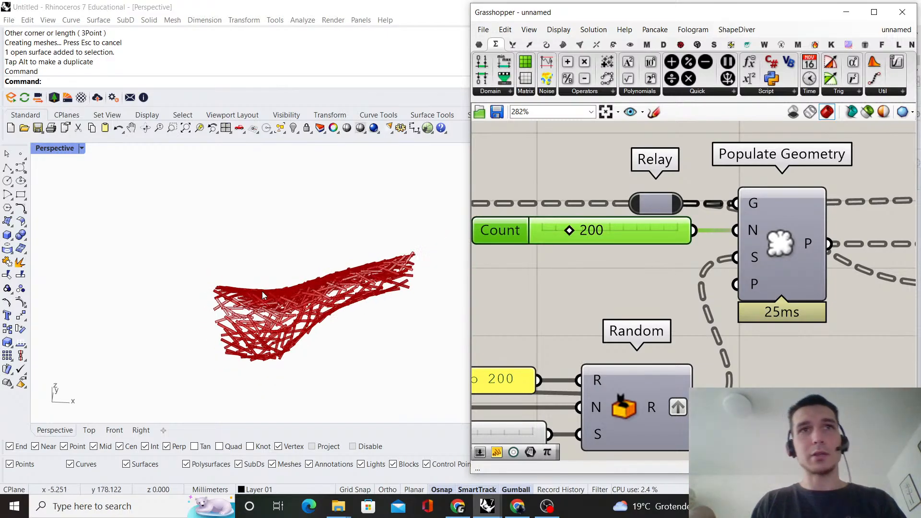
{"action": "right_click_drag", "start_coordinate": [263, 294], "coordinate": [336, 233]}
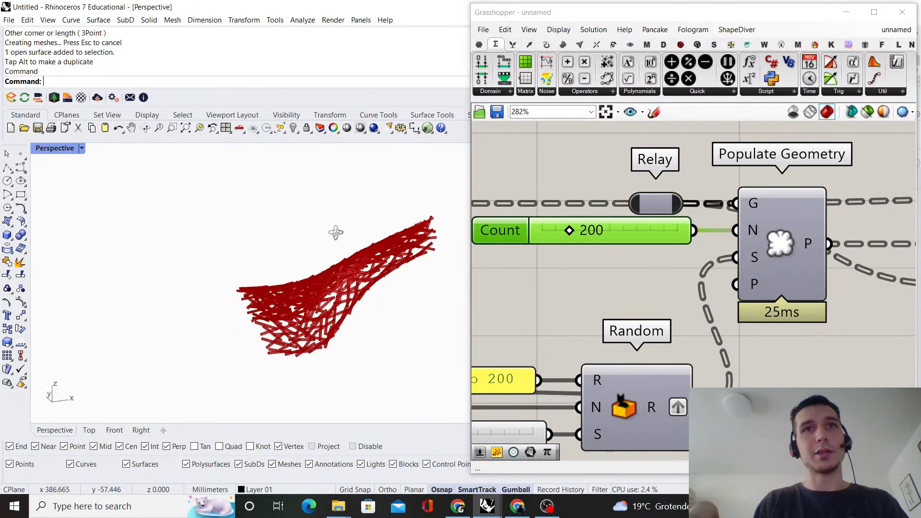
{"action": "scroll", "coordinate": [267, 274], "scroll_direction": "up", "scroll_amount": 7}
{"action": "scroll", "coordinate": [705, 336], "scroll_direction": "down", "scroll_amount": 4}
Try different values on Random's Seed slider, settling on 43, and inspect the struts' changed rotations
{"action": "right_click_drag", "start_coordinate": [574, 383], "coordinate": [624, 333]}
{"action": "scroll", "coordinate": [623, 333], "scroll_direction": "up", "scroll_amount": 5}
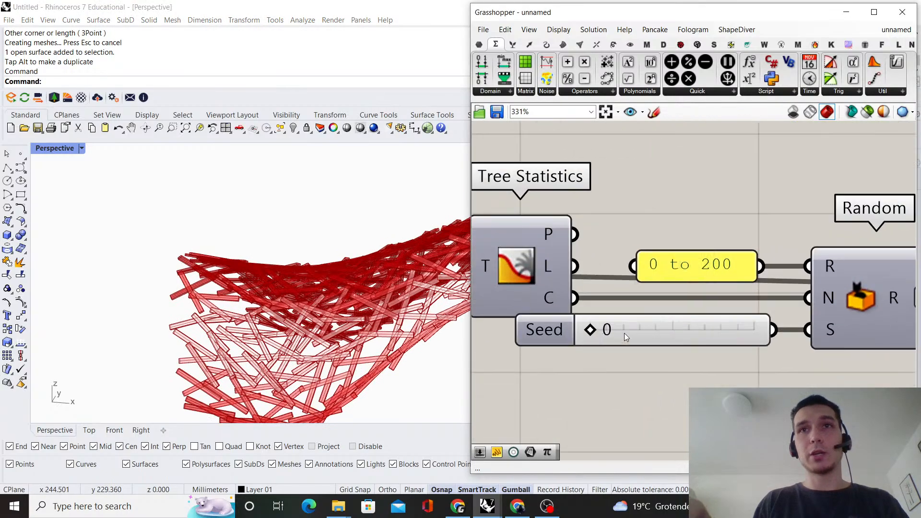
{"action": "left_click_drag", "start_coordinate": [589, 332], "coordinate": [639, 343]}
{"action": "scroll", "coordinate": [177, 275], "scroll_direction": "down", "scroll_amount": 7}
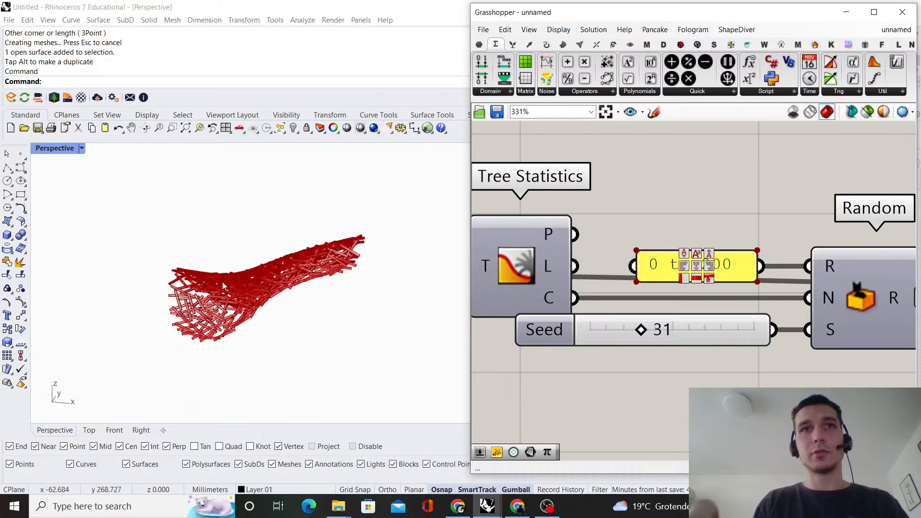
{"action": "right_click_drag", "start_coordinate": [177, 275], "coordinate": [285, 305]}
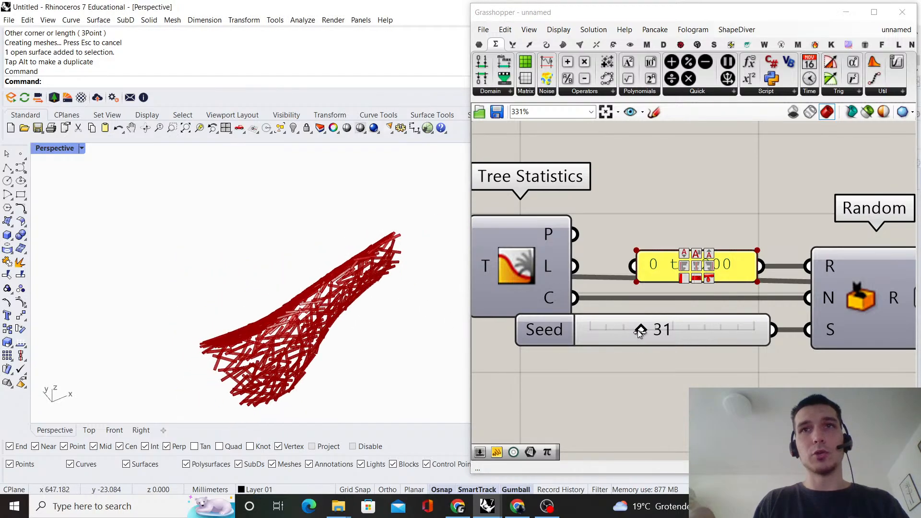
{"action": "left_click_drag", "start_coordinate": [640, 335], "coordinate": [645, 333]}
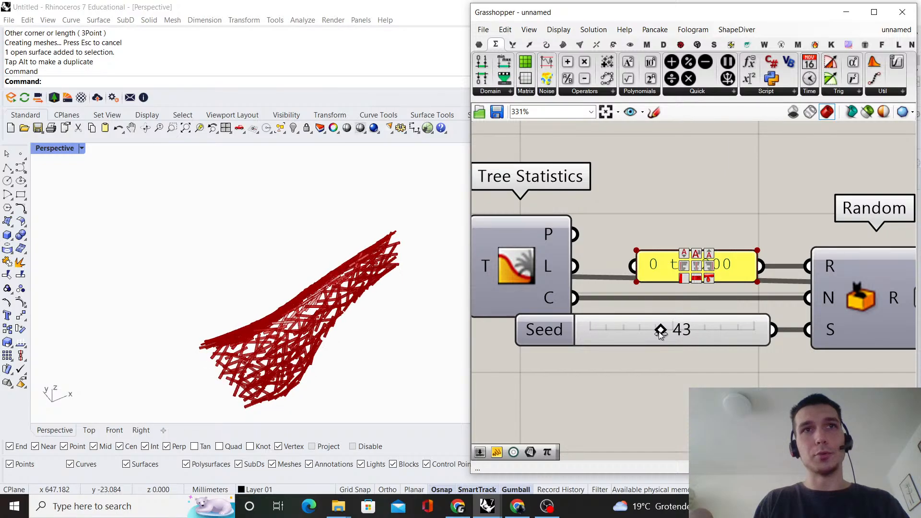
{"action": "right_click_drag", "start_coordinate": [207, 293], "coordinate": [312, 293]}
{"action": "scroll", "coordinate": [667, 263], "scroll_direction": "down", "scroll_amount": 11}
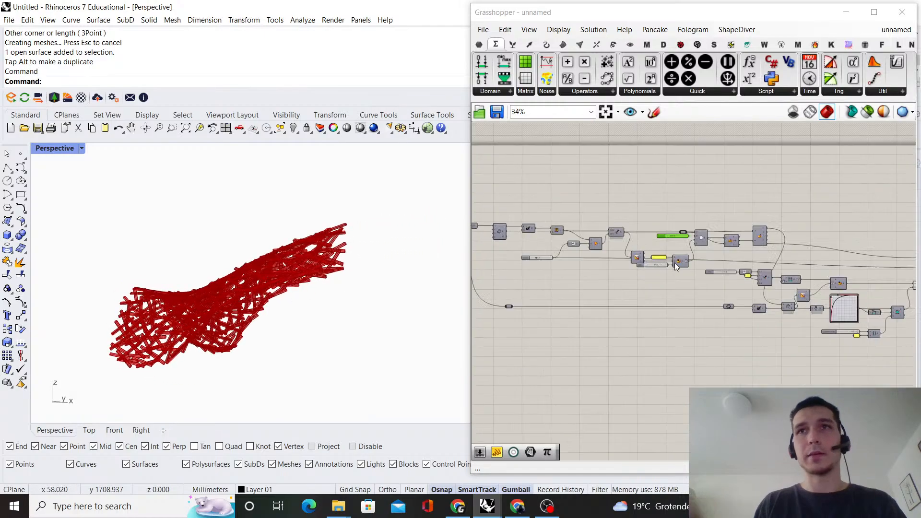
Turn off the preview of Center Box with its Division and Multiplication, and of Move and PolyLine
{"action": "right_click_drag", "start_coordinate": [859, 269], "coordinate": [732, 298]}
{"action": "scroll", "coordinate": [743, 302], "scroll_direction": "up", "scroll_amount": 5}
{"action": "left_click_drag", "start_coordinate": [722, 336], "coordinate": [569, 261]}
{"action": "middle_click", "coordinate": [758, 254]}
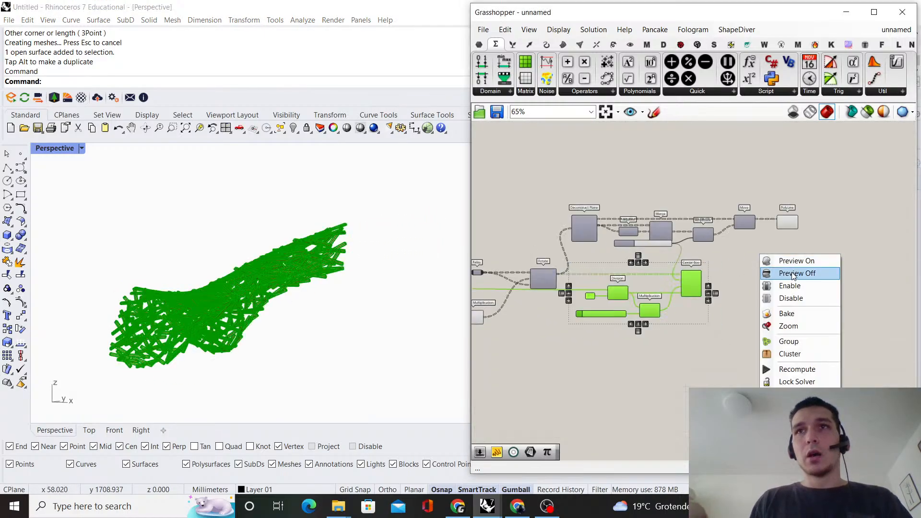
{"action": "left_click", "coordinate": [777, 272]}
{"action": "left_click_drag", "start_coordinate": [822, 254], "coordinate": [744, 156]}
{"action": "middle_click", "coordinate": [743, 142]}
{"action": "left_click", "coordinate": [769, 162]}
{"action": "right_click_drag", "start_coordinate": [741, 161], "coordinate": [654, 163]}
{"action": "scroll", "coordinate": [610, 288], "scroll_direction": "up", "scroll_amount": 3}
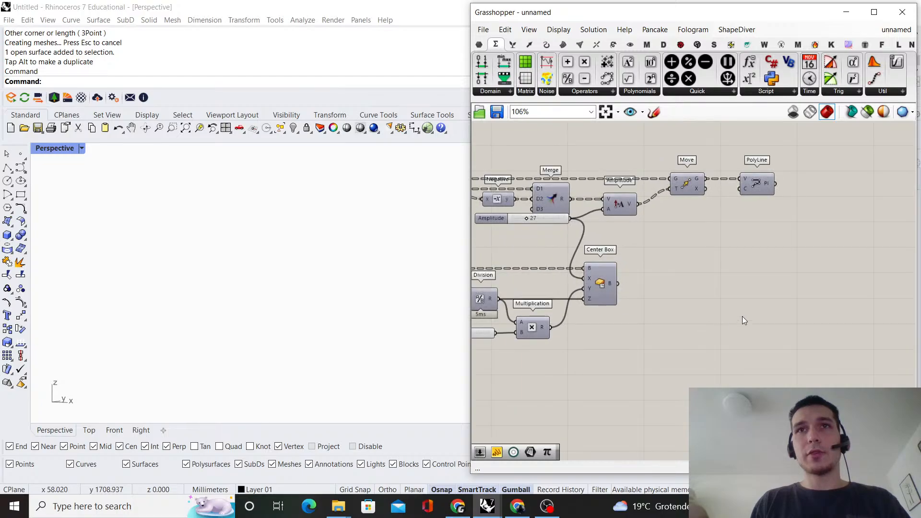
Add a Brep parameter, connect it to Center Box's B output, and line it up with that output
{"action": "double_click", "coordinate": [742, 316]}
{"action": "type", "text": "brep"}
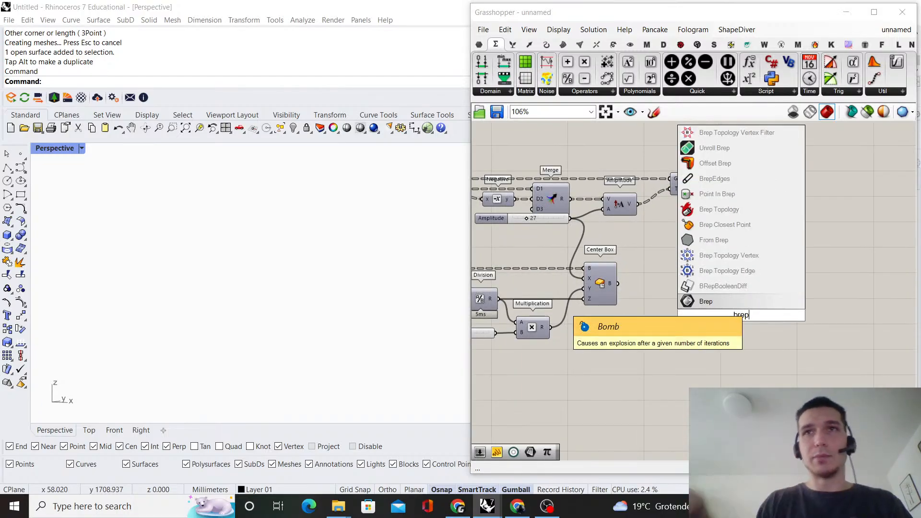
{"action": "key", "text": "Return"}
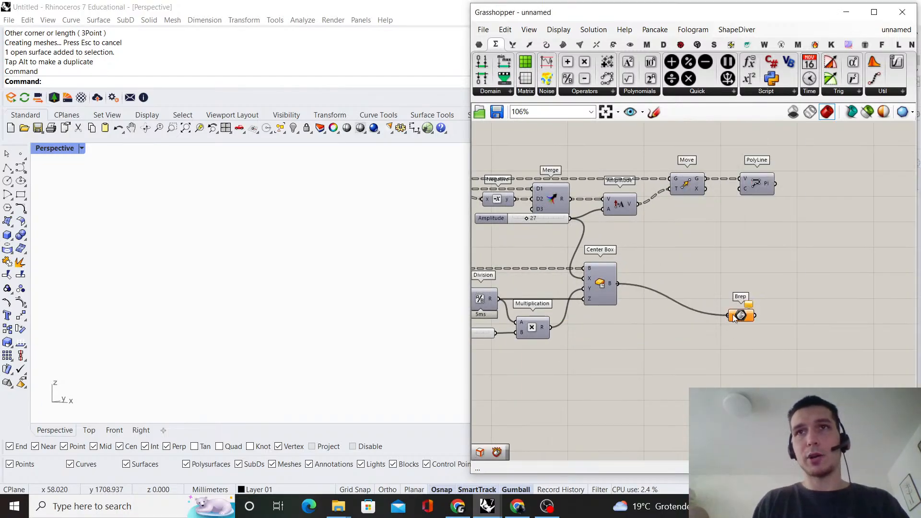
{"action": "left_click_drag", "start_coordinate": [734, 319], "coordinate": [731, 315]}
{"action": "left_click_drag", "start_coordinate": [755, 315], "coordinate": [797, 295]}
{"action": "left_click_drag", "start_coordinate": [746, 320], "coordinate": [785, 285]}
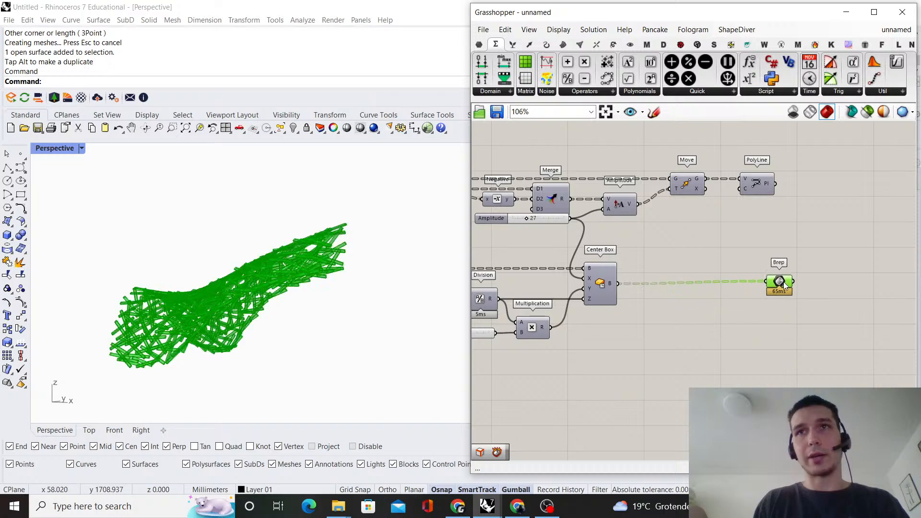
Move the Brep parameter far away from Center Box along its output wire to make room on the canvas
{"action": "left_click", "coordinate": [754, 260]}
{"action": "scroll", "coordinate": [771, 247], "scroll_direction": "down", "scroll_amount": 5}
{"action": "right_click_drag", "start_coordinate": [773, 245], "coordinate": [572, 266]}
{"action": "scroll", "coordinate": [571, 267], "scroll_direction": "up", "scroll_amount": 1}
{"action": "left_click_drag", "start_coordinate": [569, 288], "coordinate": [717, 289]}
{"action": "left_click", "coordinate": [686, 245]}
{"action": "scroll", "coordinate": [685, 244], "scroll_direction": "down", "scroll_amount": 1}
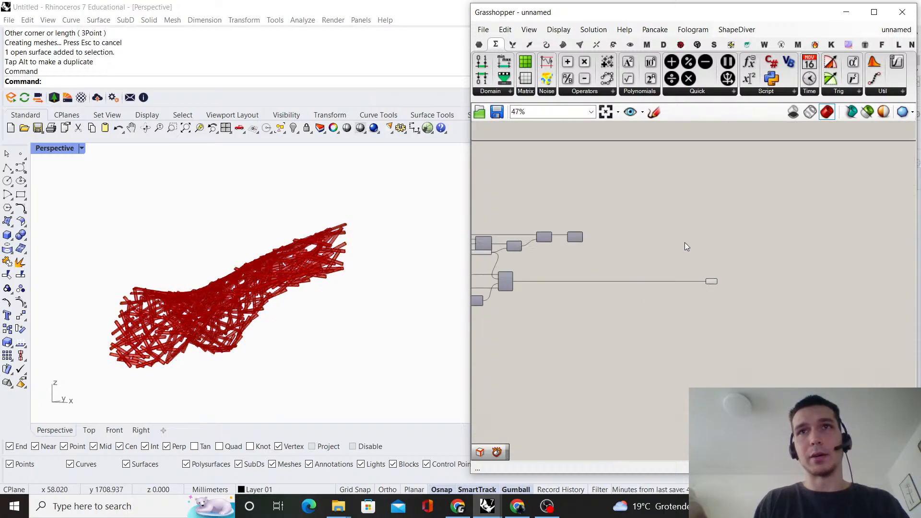
{"action": "right_click_drag", "start_coordinate": [724, 269], "coordinate": [666, 300]}
{"action": "scroll", "coordinate": [666, 300], "scroll_direction": "up", "scroll_amount": 5}
{"action": "right_click_drag", "start_coordinate": [576, 293], "coordinate": [808, 292]}
{"action": "scroll", "coordinate": [816, 307], "scroll_direction": "down", "scroll_amount": 1}
{"action": "left_click_drag", "start_coordinate": [847, 316], "coordinate": [730, 317]}
{"action": "left_click", "coordinate": [782, 288]}
{"action": "right_click_drag", "start_coordinate": [189, 281], "coordinate": [215, 318]}
Add a Center component beyond Brep, connect Brep's output to its G input, and place it slightly lower
{"action": "scroll", "coordinate": [785, 274], "scroll_direction": "down", "scroll_amount": 3}
{"action": "right_click_drag", "start_coordinate": [784, 274], "coordinate": [627, 289]}
{"action": "scroll", "coordinate": [618, 313], "scroll_direction": "up", "scroll_amount": 3}
{"action": "scroll", "coordinate": [562, 342], "scroll_direction": "up", "scroll_amount": 5}
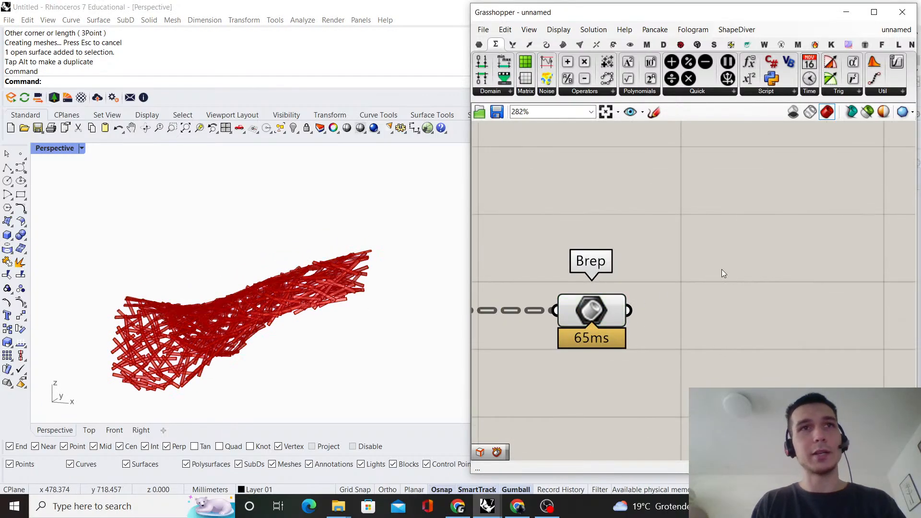
{"action": "double_click", "coordinate": [783, 273]}
{"action": "left_click", "coordinate": [783, 285]}
{"action": "scroll", "coordinate": [783, 285], "scroll_direction": "down", "scroll_amount": 3}
{"action": "right_click_drag", "start_coordinate": [721, 257], "coordinate": [655, 235]}
{"action": "scroll", "coordinate": [698, 287], "scroll_direction": "up", "scroll_amount": 2}
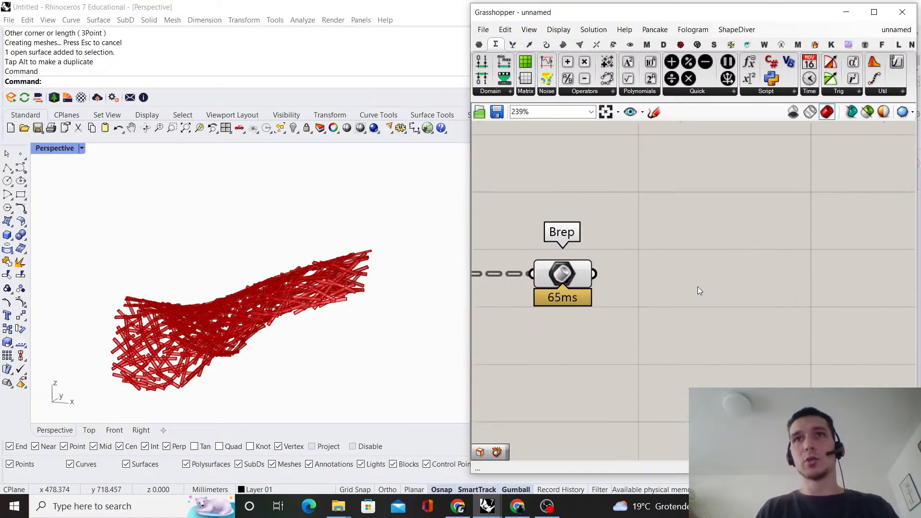
{"action": "double_click", "coordinate": [721, 285]}
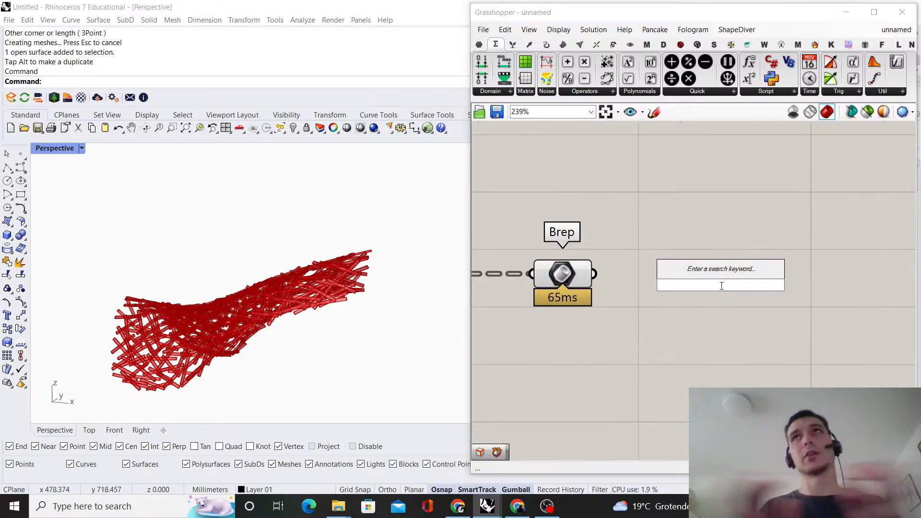
{"action": "type", "text": "center"}
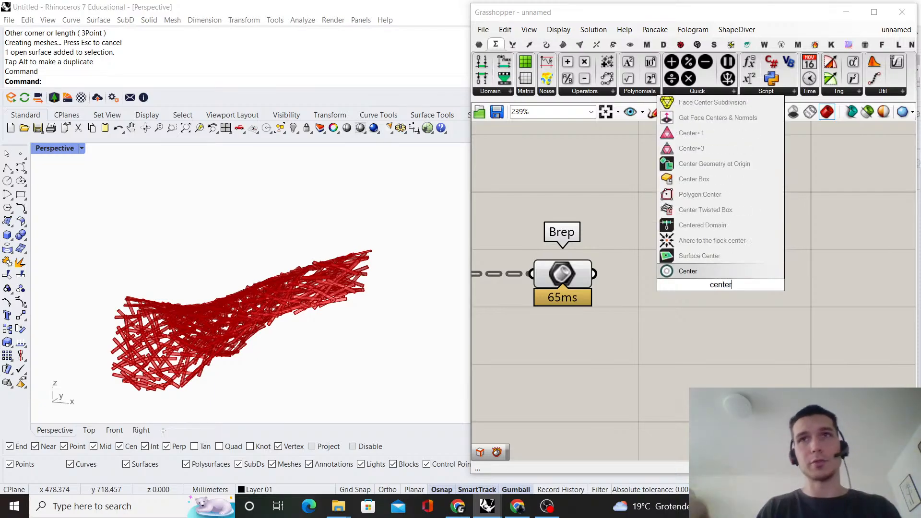
{"action": "key", "text": "Return"}
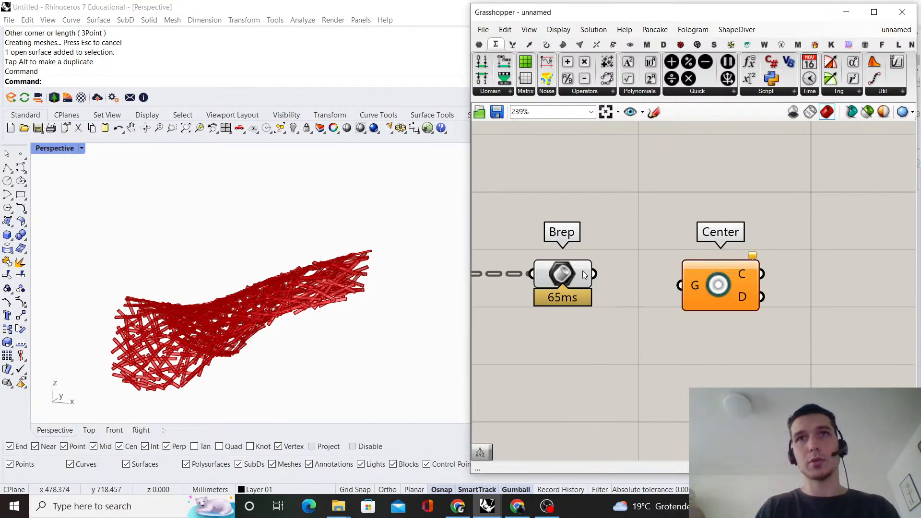
{"action": "left_click_drag", "start_coordinate": [594, 274], "coordinate": [692, 360]}
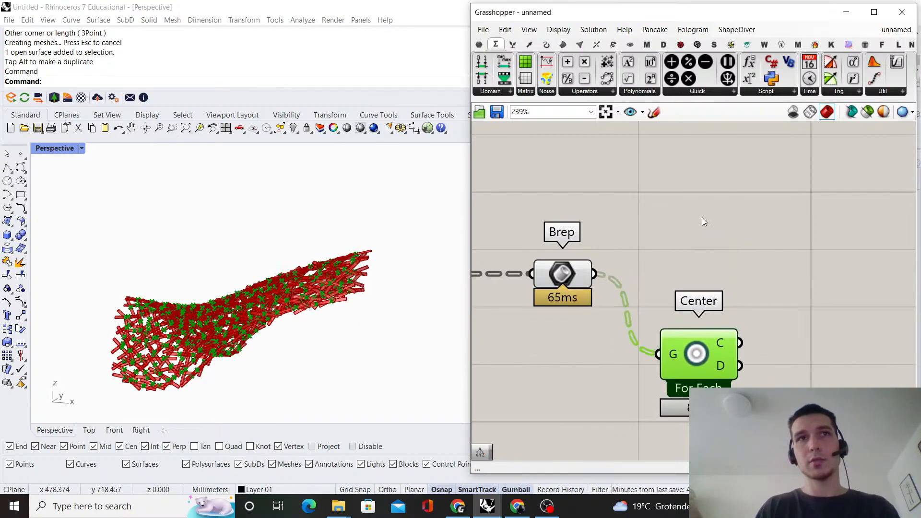
Add a Deconstruct point component, connect Center's C output to its P input, and align it beside Center
{"action": "scroll", "coordinate": [676, 218], "scroll_direction": "down", "scroll_amount": 2}
{"action": "double_click", "coordinate": [756, 269]}
{"action": "type", "text": "deconstruct"}
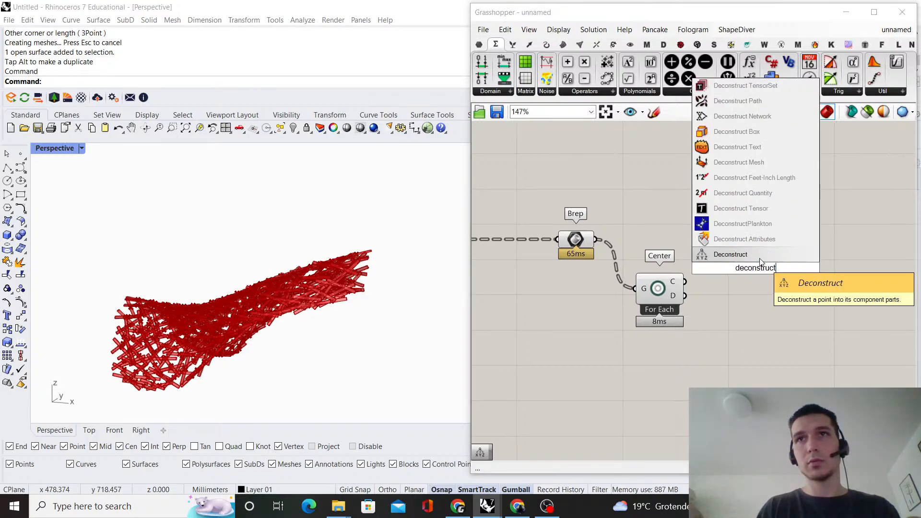
{"action": "key", "text": "Return"}
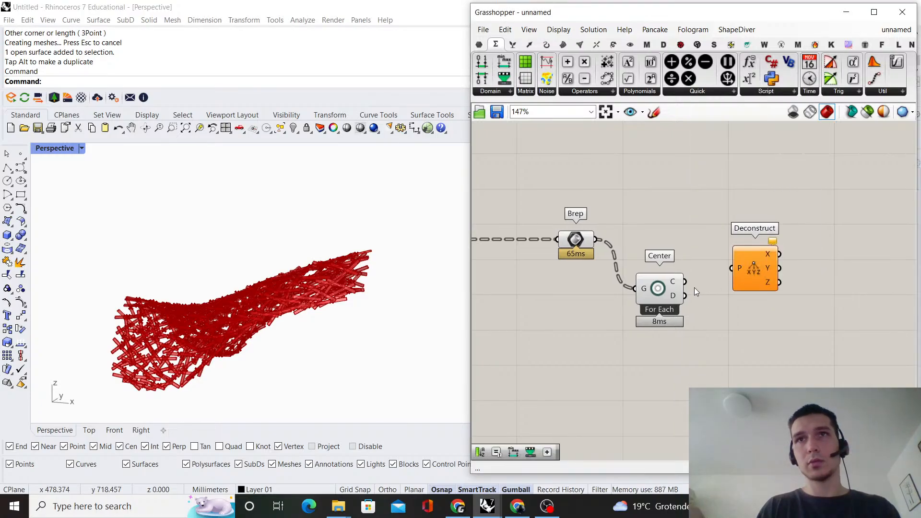
{"action": "left_click_drag", "start_coordinate": [732, 267], "coordinate": [733, 267]}
{"action": "left_click_drag", "start_coordinate": [752, 264], "coordinate": [748, 275]}
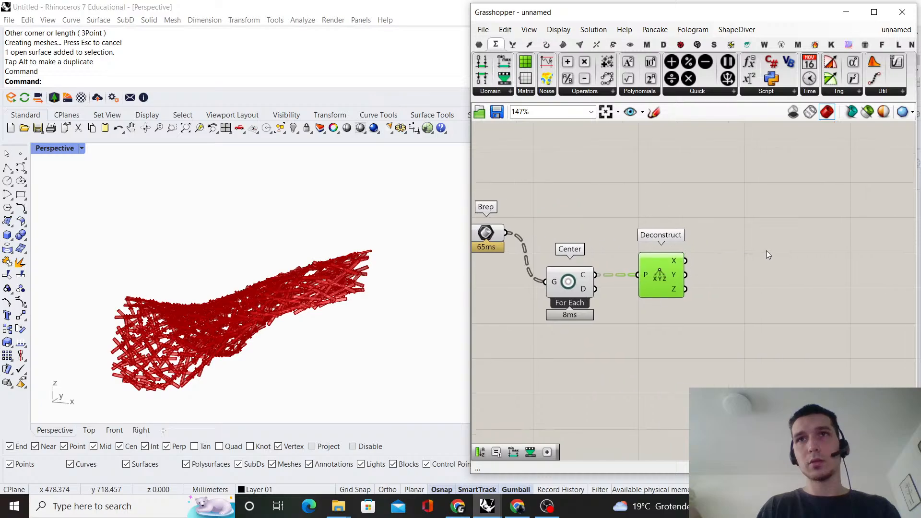
{"action": "left_click", "coordinate": [766, 250]}
{"action": "scroll", "coordinate": [766, 250], "scroll_direction": "down", "scroll_amount": 2}
Add the multiple-colour Gradient component beyond Deconstruct, leaving space between the two
{"action": "double_click", "coordinate": [728, 273]}
{"action": "type", "text": "gradient"}
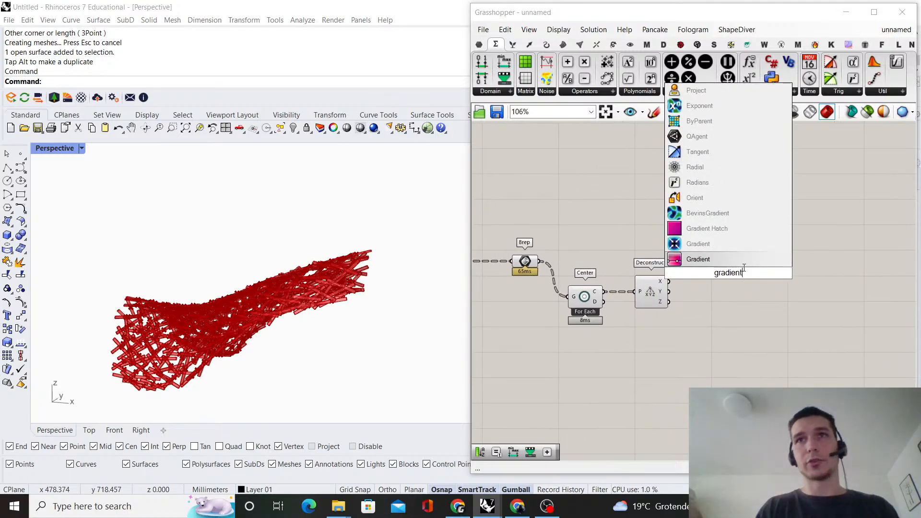
{"action": "left_click", "coordinate": [713, 263]}
{"action": "scroll", "coordinate": [711, 264], "scroll_direction": "down", "scroll_amount": 4}
{"action": "right_click_drag", "start_coordinate": [699, 262], "coordinate": [609, 261]}
{"action": "scroll", "coordinate": [608, 261], "scroll_direction": "up", "scroll_amount": 3}
{"action": "left_click_drag", "start_coordinate": [628, 265], "coordinate": [727, 270]}
{"action": "left_click", "coordinate": [701, 249]}
{"action": "right_click_drag", "start_coordinate": [700, 250], "coordinate": [670, 249]}
{"action": "scroll", "coordinate": [670, 247], "scroll_direction": "up", "scroll_amount": 1}
{"action": "left_click_drag", "start_coordinate": [695, 267], "coordinate": [732, 281]}
{"action": "left_click", "coordinate": [646, 228]}
{"action": "right_click_drag", "start_coordinate": [646, 228], "coordinate": [697, 203]}
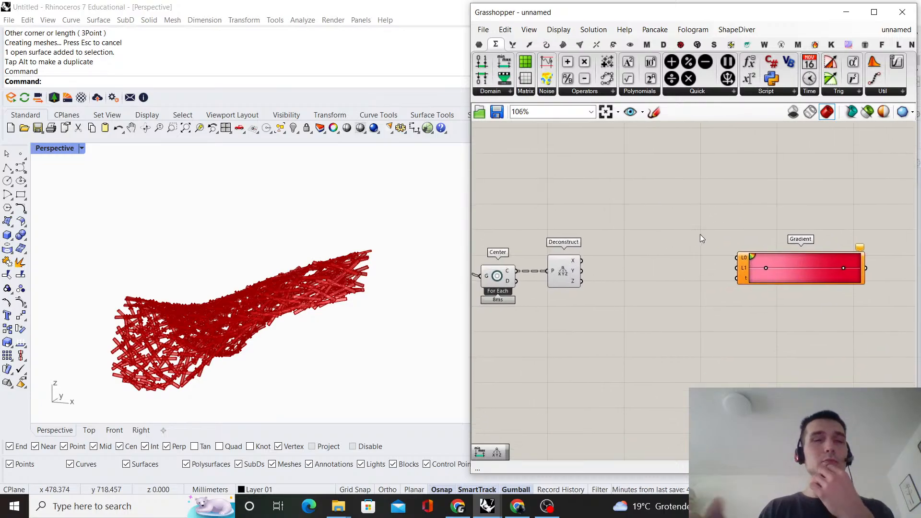
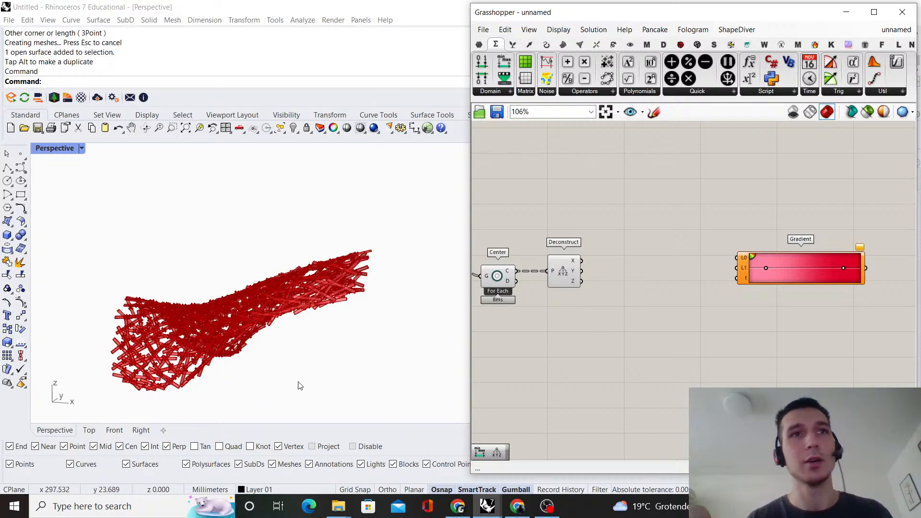
Apply the red-orange-yellow-blue colour preset to the Gradient component
{"action": "right_click_drag", "start_coordinate": [703, 203], "coordinate": [619, 202]}
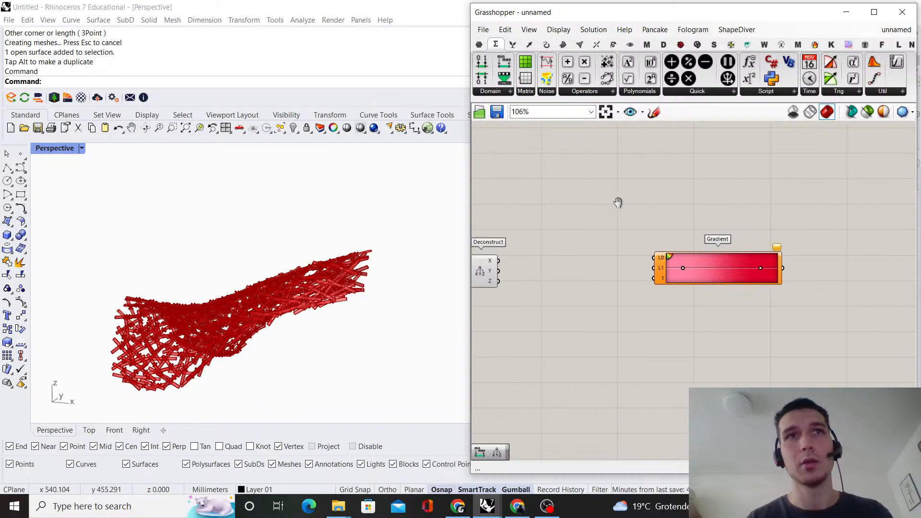
{"action": "scroll", "coordinate": [714, 248], "scroll_direction": "up", "scroll_amount": 3}
{"action": "right_click", "coordinate": [686, 284]}
{"action": "mouse_move", "coordinate": [743, 346]}
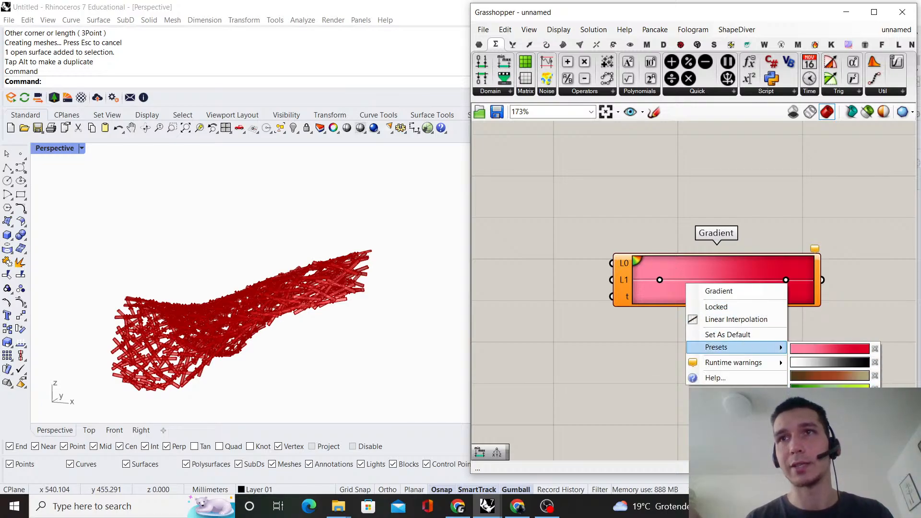
{"action": "left_click", "coordinate": [830, 403]}
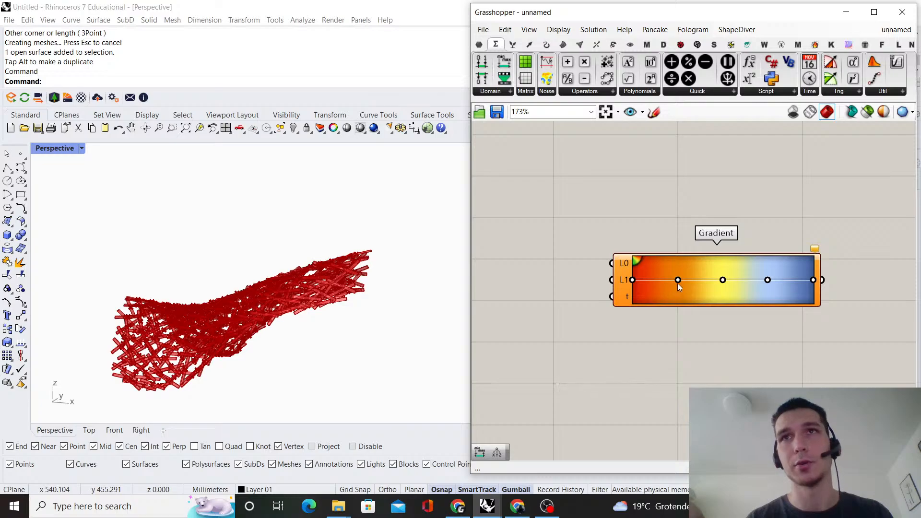
Add a Bounds component between Deconstruct and Gradient, and shift Bounds and Gradient farther from Deconstruct to make room
{"action": "scroll", "coordinate": [751, 294], "scroll_direction": "down", "scroll_amount": 2}
{"action": "right_click_drag", "start_coordinate": [508, 267], "coordinate": [669, 281]}
{"action": "double_click", "coordinate": [739, 311]}
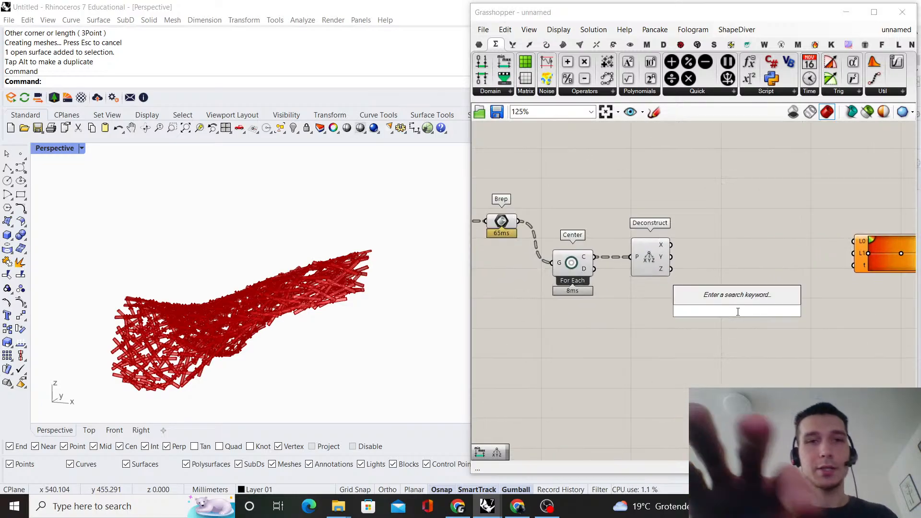
{"action": "type", "text": "bounds"}
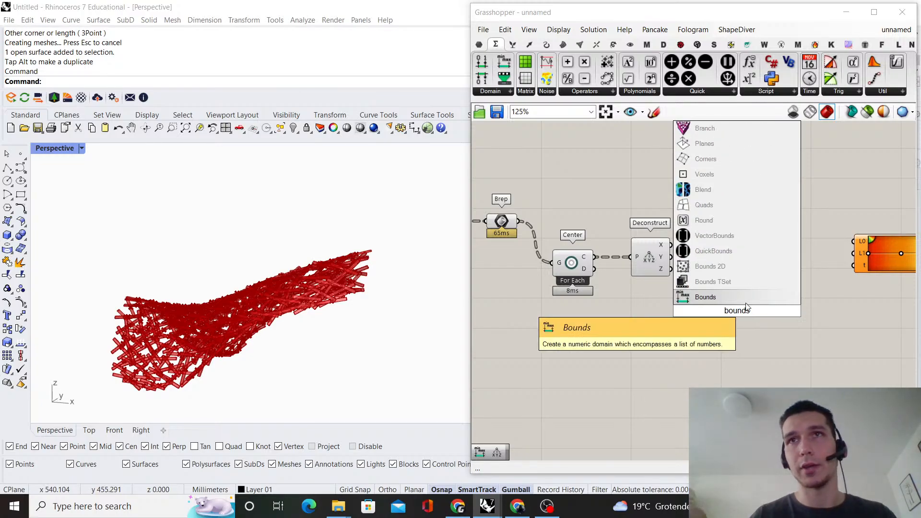
{"action": "key", "text": "Return"}
{"action": "scroll", "coordinate": [692, 279], "scroll_direction": "up", "scroll_amount": 1}
{"action": "scroll", "coordinate": [754, 293], "scroll_direction": "down", "scroll_amount": 3}
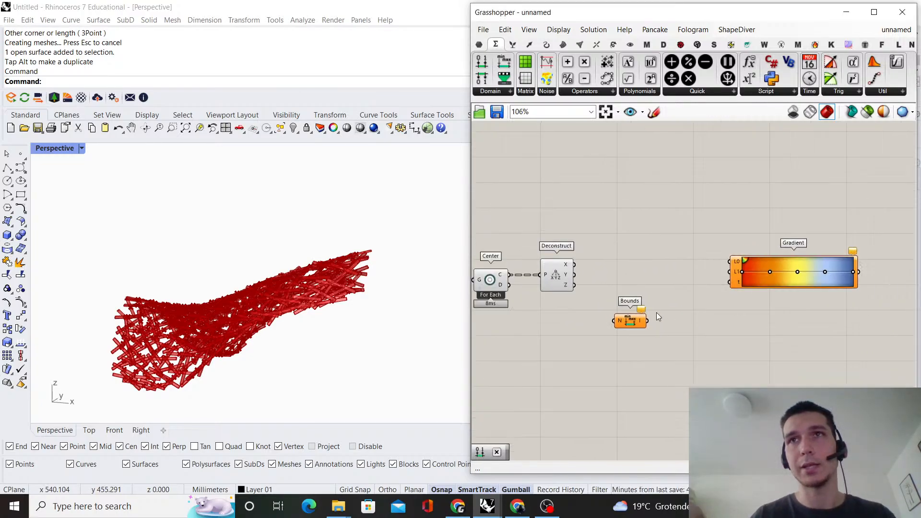
{"action": "left_click_drag", "start_coordinate": [773, 382], "coordinate": [634, 276]}
{"action": "left_click", "coordinate": [635, 276]}
Add an Expression component beside Deconstruct in the gap before Bounds
{"action": "scroll", "coordinate": [595, 274], "scroll_direction": "up", "scroll_amount": 3}
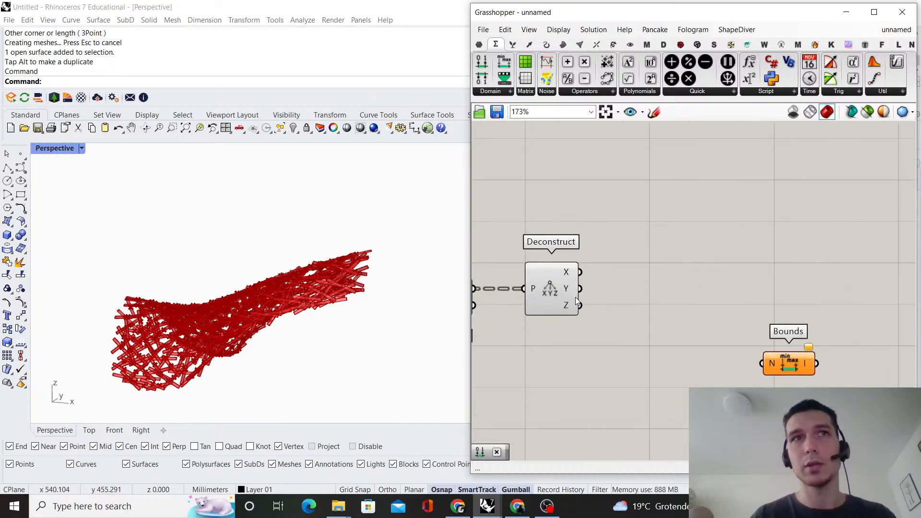
{"action": "double_click", "coordinate": [642, 287]}
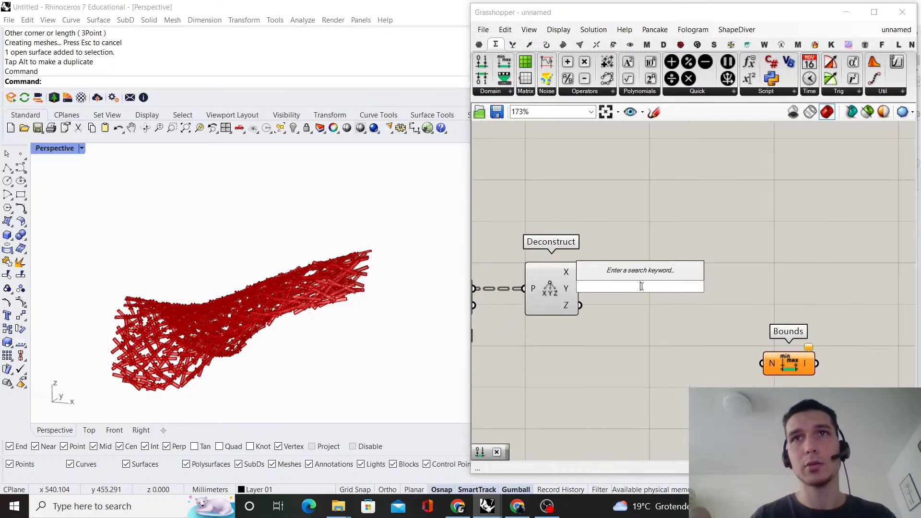
{"action": "type", "text": "exper"}
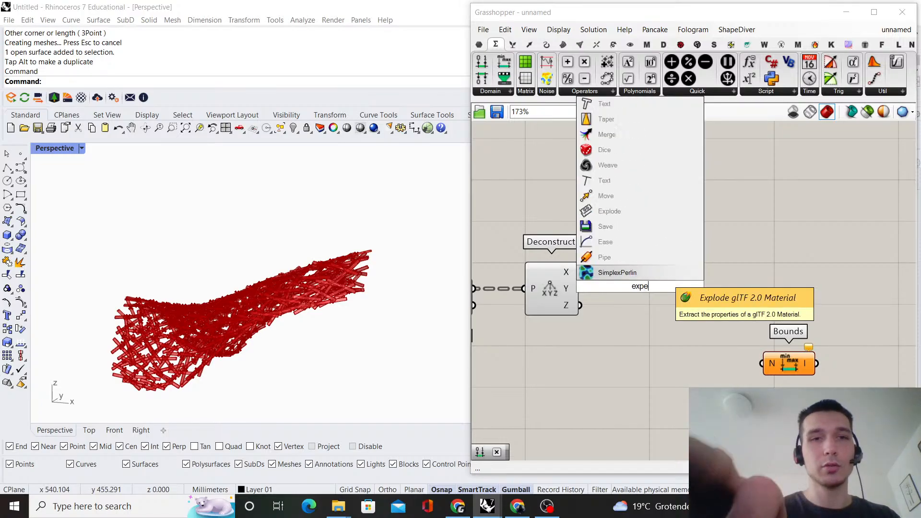
{"action": "key", "text": "BackSpace"}
{"action": "key", "text": "BackSpace"}
{"action": "type", "text": "r"}
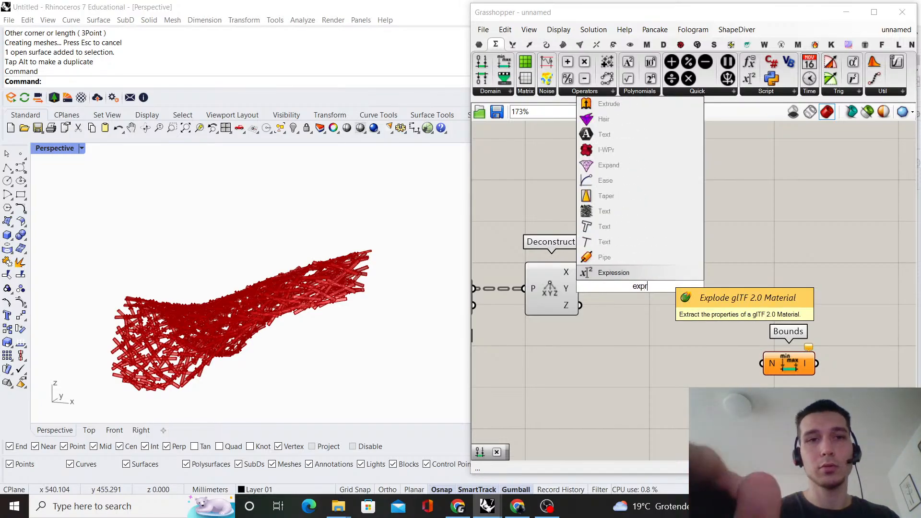
{"action": "type", "text": "ession"}
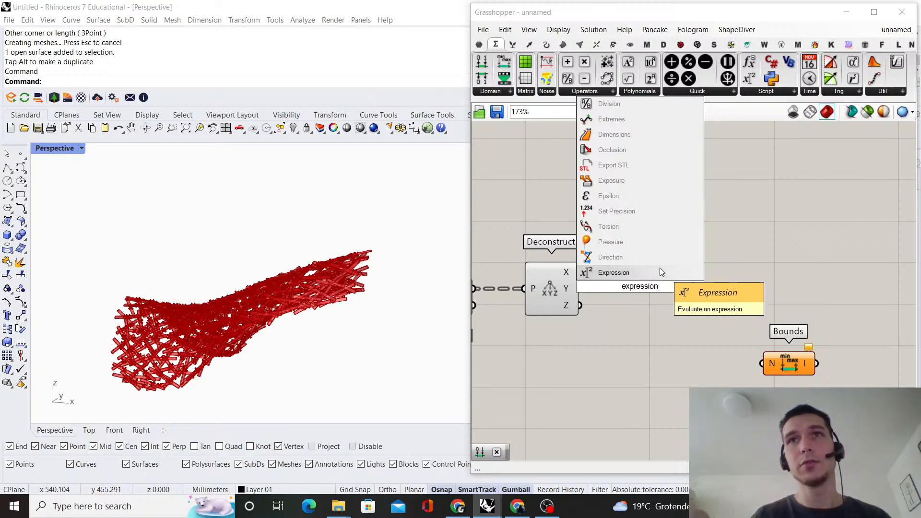
{"action": "left_click", "coordinate": [660, 272]}
Add a z input to Expression and connect Deconstruct's X, Y and Z outputs to its x, y and z inputs
{"action": "scroll", "coordinate": [617, 302], "scroll_direction": "up", "scroll_amount": 1}
{"action": "left_click_drag", "start_coordinate": [617, 303], "coordinate": [692, 283]}
{"action": "scroll", "coordinate": [607, 272], "scroll_direction": "up", "scroll_amount": 2}
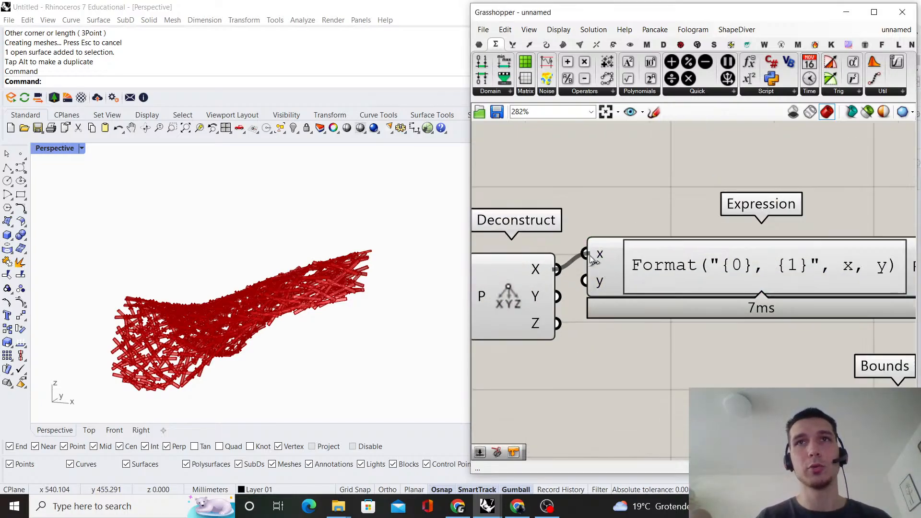
{"action": "scroll", "coordinate": [604, 285], "scroll_direction": "up", "scroll_amount": 2}
{"action": "left_click", "coordinate": [625, 304]}
{"action": "scroll", "coordinate": [608, 315], "scroll_direction": "down", "scroll_amount": 2}
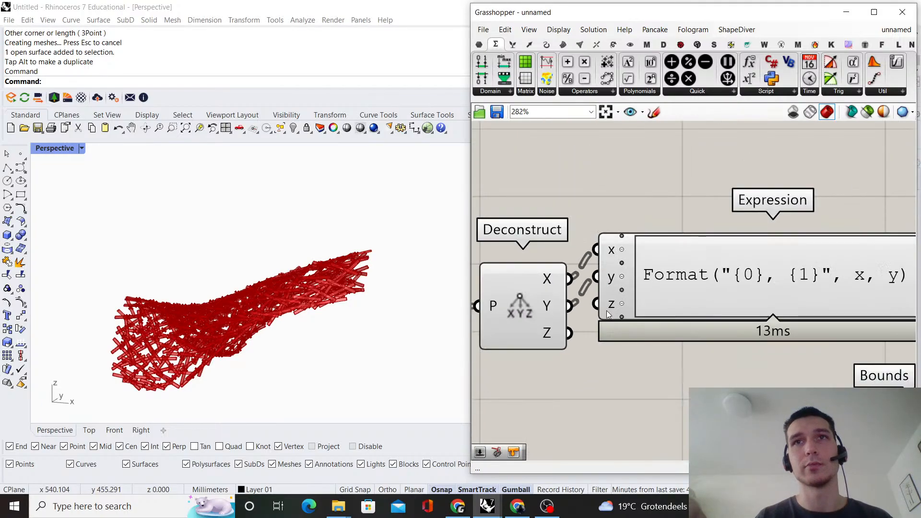
{"action": "left_click_drag", "start_coordinate": [597, 309], "coordinate": [597, 309]}
Align the Expression component level with Deconstruct so the connecting wires run straight
{"action": "left_click_drag", "start_coordinate": [691, 268], "coordinate": [705, 297]}
{"action": "left_click", "coordinate": [674, 218]}
{"action": "scroll", "coordinate": [670, 222], "scroll_direction": "down", "scroll_amount": 3}
{"action": "right_click_drag", "start_coordinate": [669, 224], "coordinate": [594, 200]}
{"action": "scroll", "coordinate": [641, 277], "scroll_direction": "down", "scroll_amount": 3}
{"action": "scroll", "coordinate": [605, 242], "scroll_direction": "up", "scroll_amount": 3}
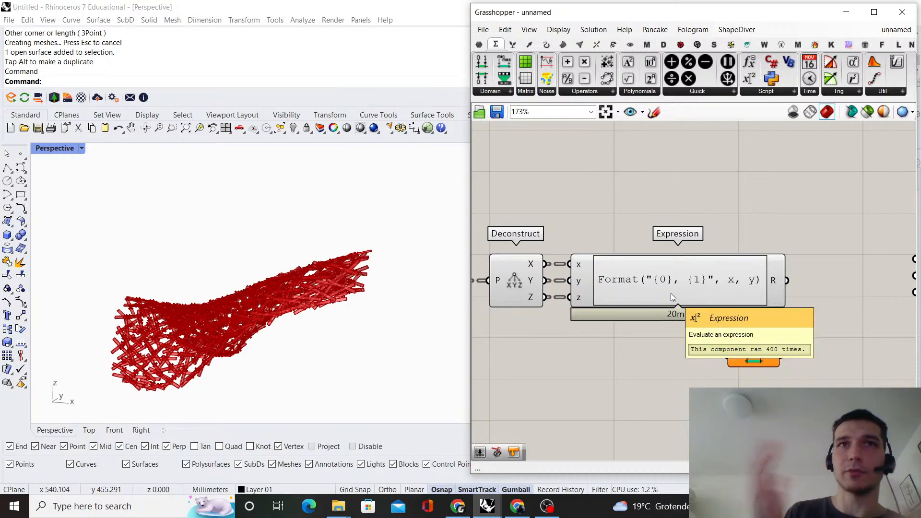
Replace the Expression component's formula with z*10000+y*100+x
{"action": "left_click", "coordinate": [662, 302]}
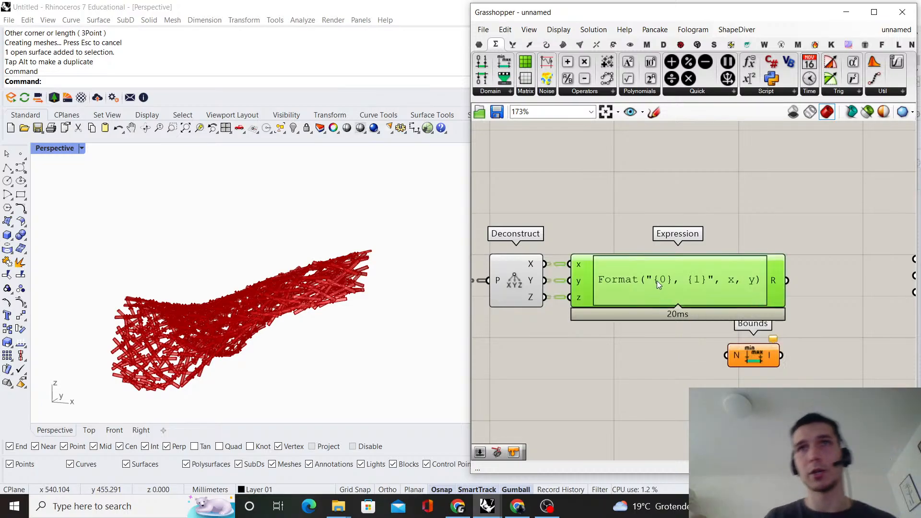
{"action": "double_click", "coordinate": [657, 280]}
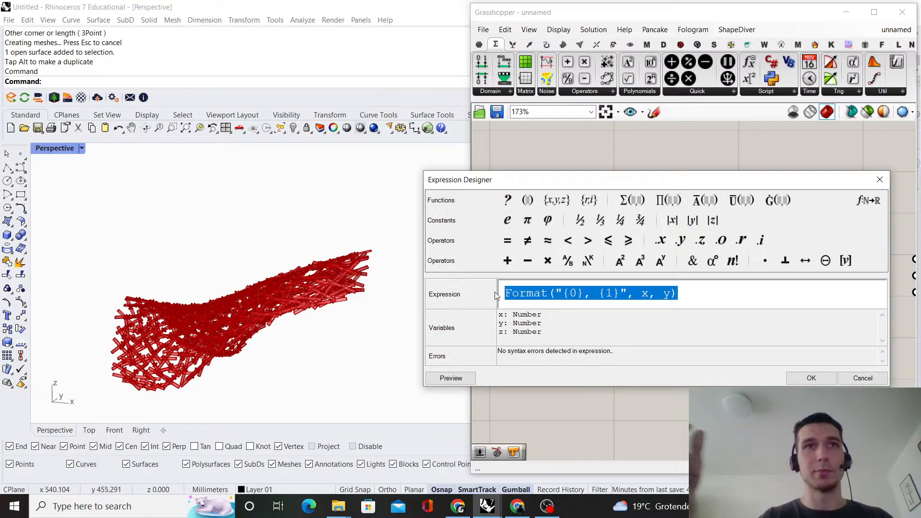
{"action": "type", "text": "z*"}
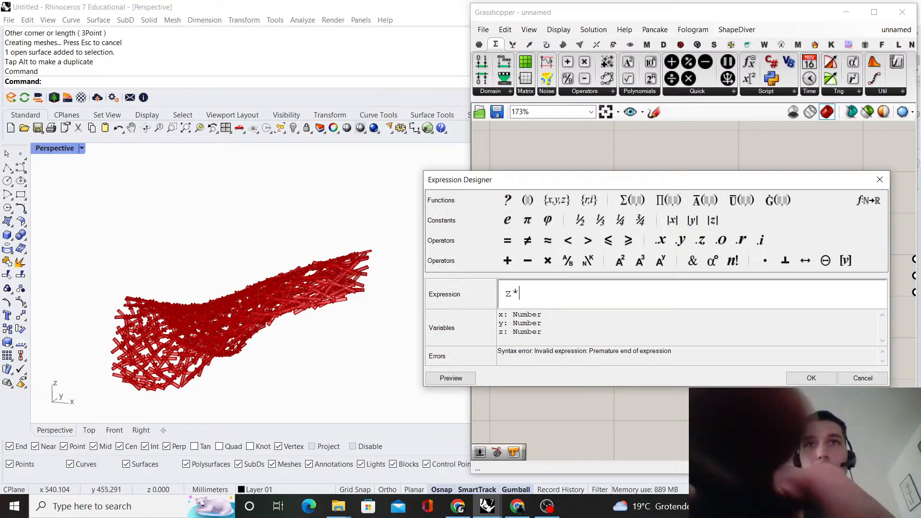
{"action": "type", "text": "10000+"}
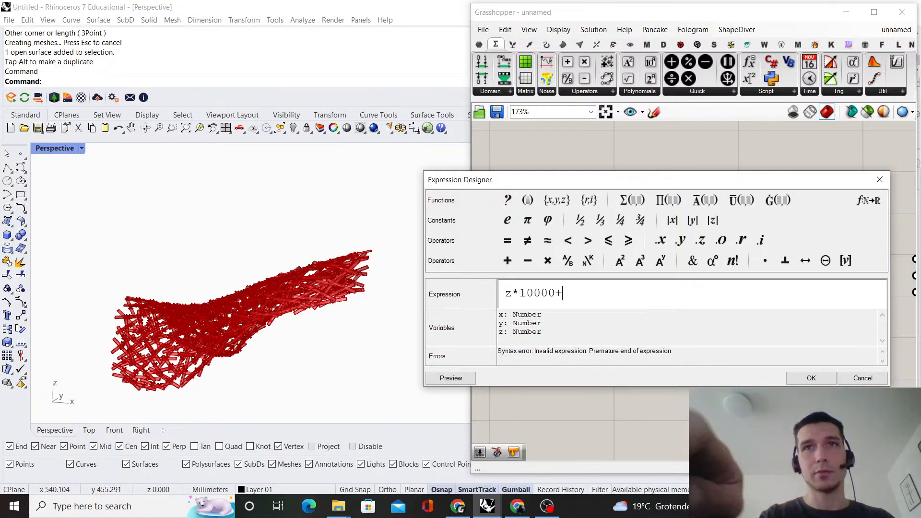
{"action": "type", "text": "y*"}
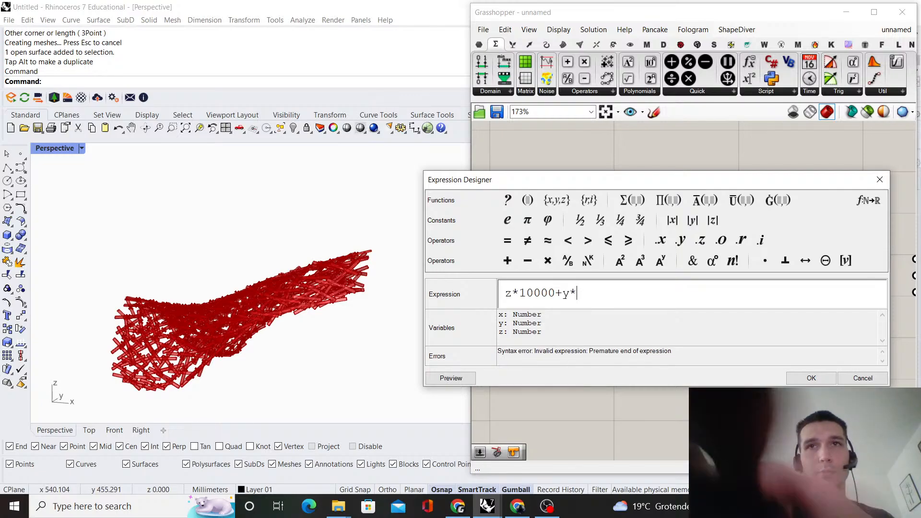
{"action": "type", "text": "100+x"}
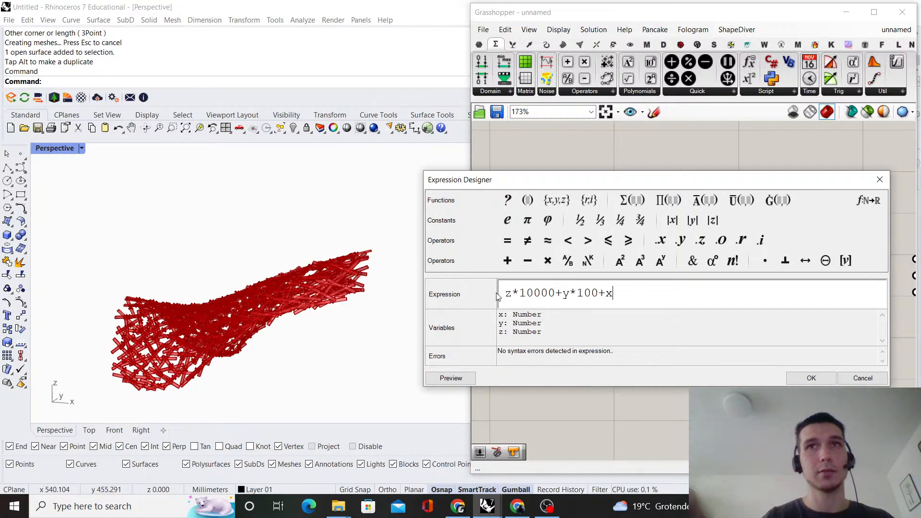
{"action": "left_click", "coordinate": [811, 378]}
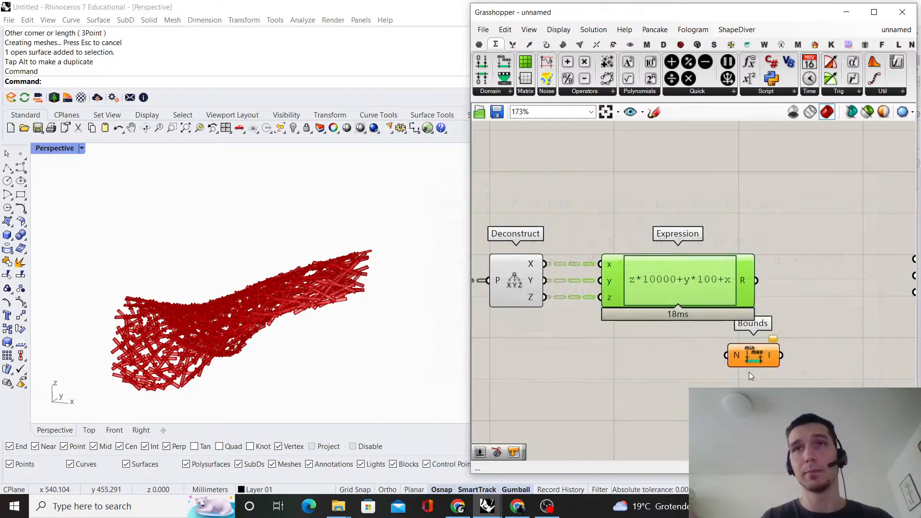
Review the component chain from Brep through Center and Deconstruct to the Expression formula
{"action": "scroll", "coordinate": [651, 295], "scroll_direction": "down", "scroll_amount": 3}
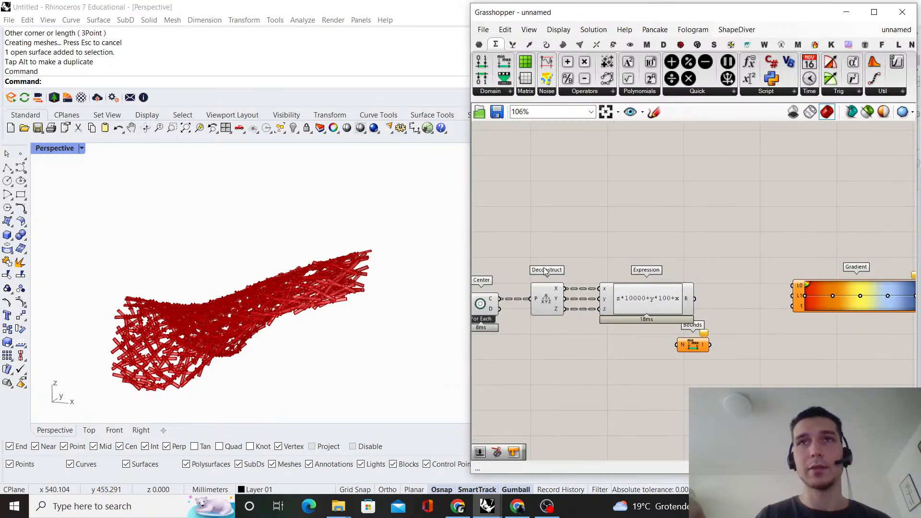
{"action": "scroll", "coordinate": [547, 289], "scroll_direction": "up", "scroll_amount": 2}
{"action": "right_click_drag", "start_coordinate": [552, 286], "coordinate": [611, 281]}
{"action": "scroll", "coordinate": [611, 281], "scroll_direction": "down", "scroll_amount": 2}
{"action": "left_click", "coordinate": [630, 345]}
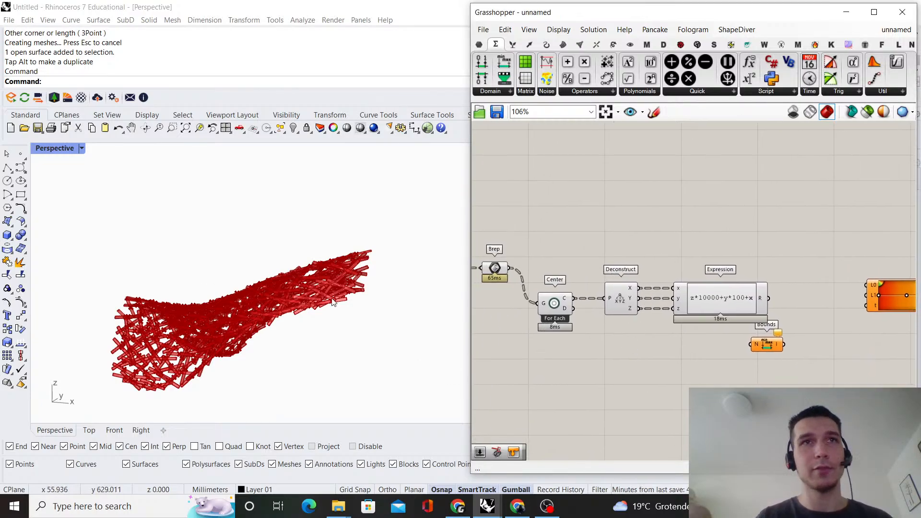
{"action": "scroll", "coordinate": [664, 290], "scroll_direction": "up", "scroll_amount": 4}
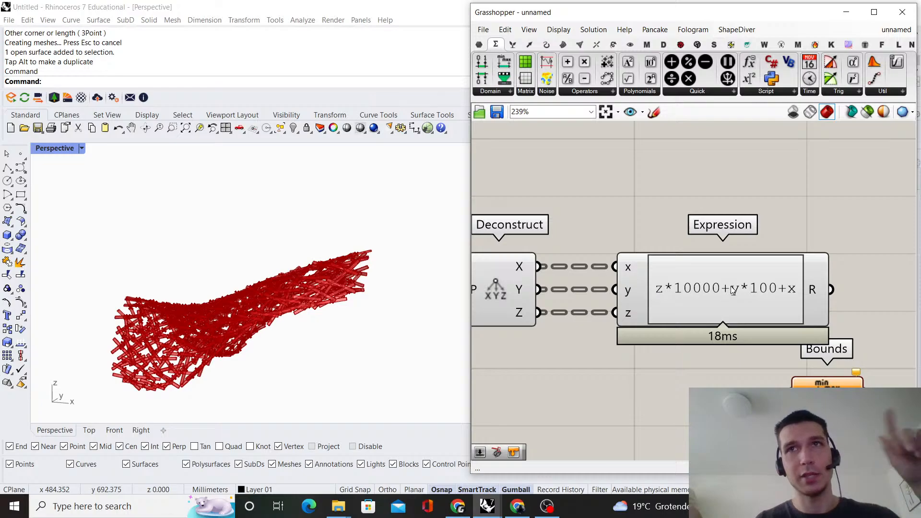
{"action": "right_click_drag", "start_coordinate": [778, 301], "coordinate": [635, 272]}
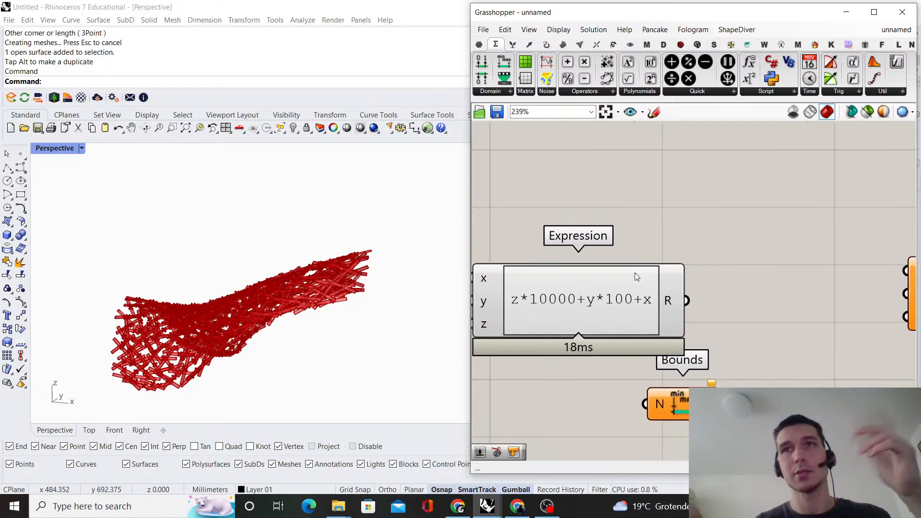
{"action": "scroll", "coordinate": [653, 293], "scroll_direction": "down", "scroll_amount": 3}
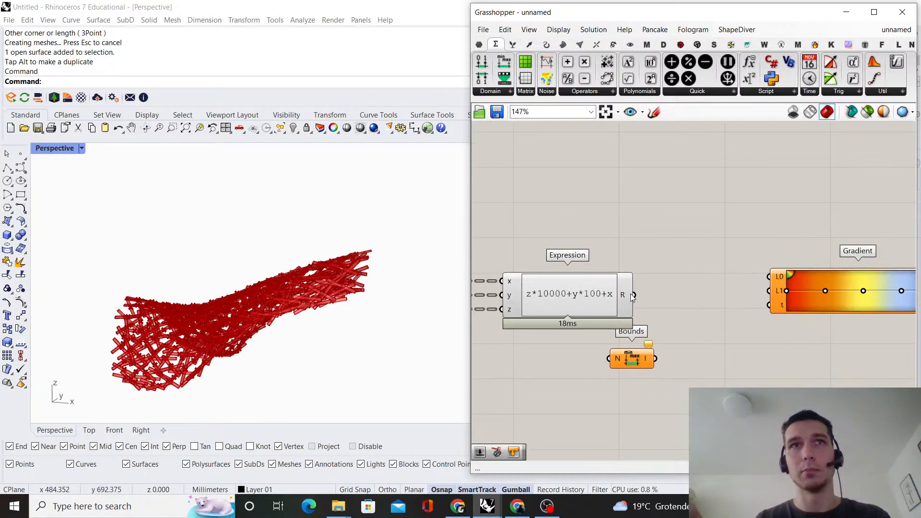
Move Bounds and Gradient together farther away from Expression to leave space between them
{"action": "scroll", "coordinate": [629, 295], "scroll_direction": "down", "scroll_amount": 4}
{"action": "left_click_drag", "start_coordinate": [759, 370], "coordinate": [634, 262]}
{"action": "left_click_drag", "start_coordinate": [627, 330], "coordinate": [689, 331]}
{"action": "left_click", "coordinate": [626, 244]}
{"action": "scroll", "coordinate": [599, 278], "scroll_direction": "up", "scroll_amount": 1}
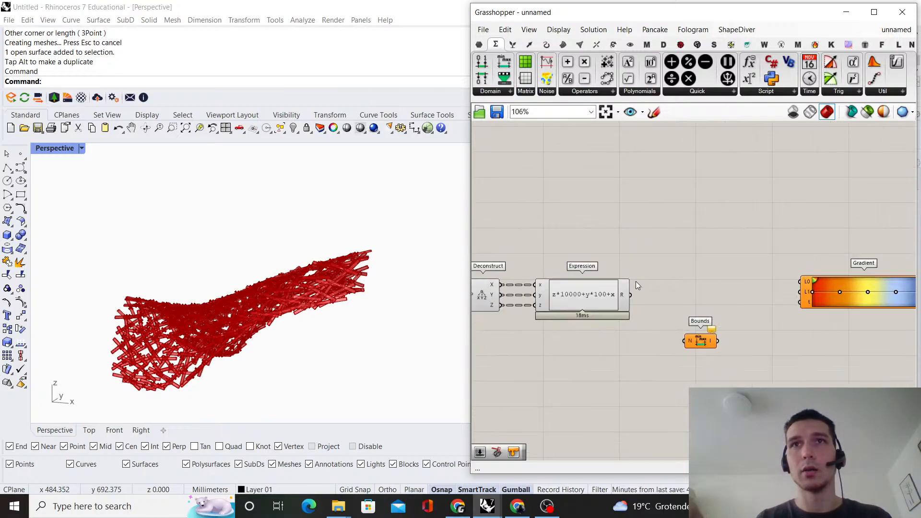
Connect Expression's R output to the N input of Bounds and align Bounds level with Expression
{"action": "scroll", "coordinate": [638, 288], "scroll_direction": "up", "scroll_amount": 3}
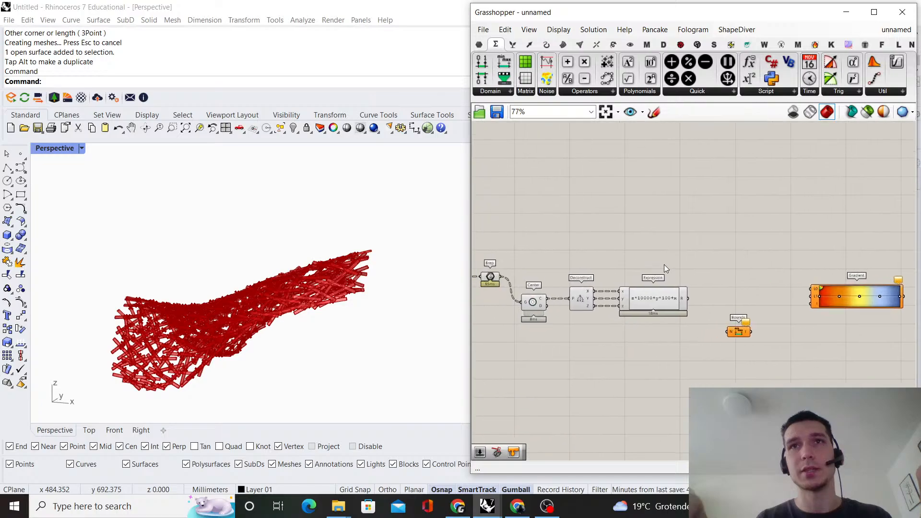
{"action": "scroll", "coordinate": [703, 298], "scroll_direction": "down", "scroll_amount": 2}
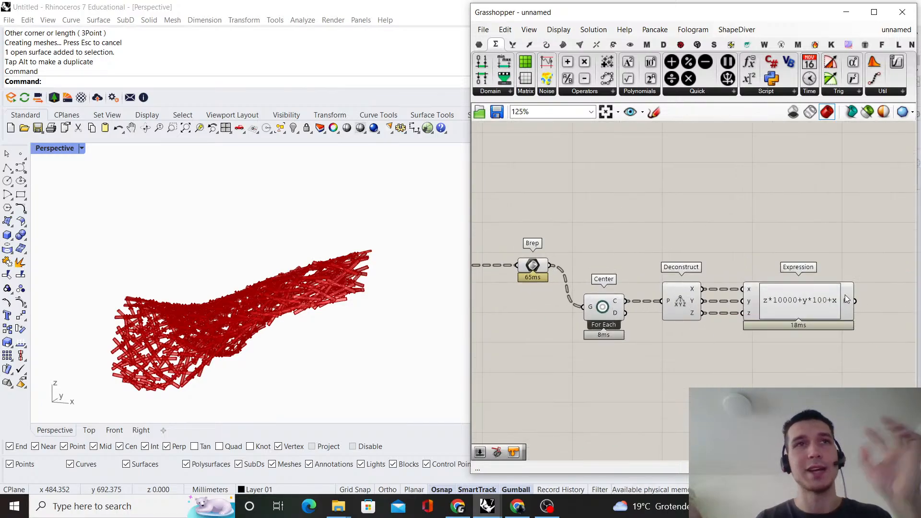
{"action": "right_click_drag", "start_coordinate": [844, 289], "coordinate": [659, 294]}
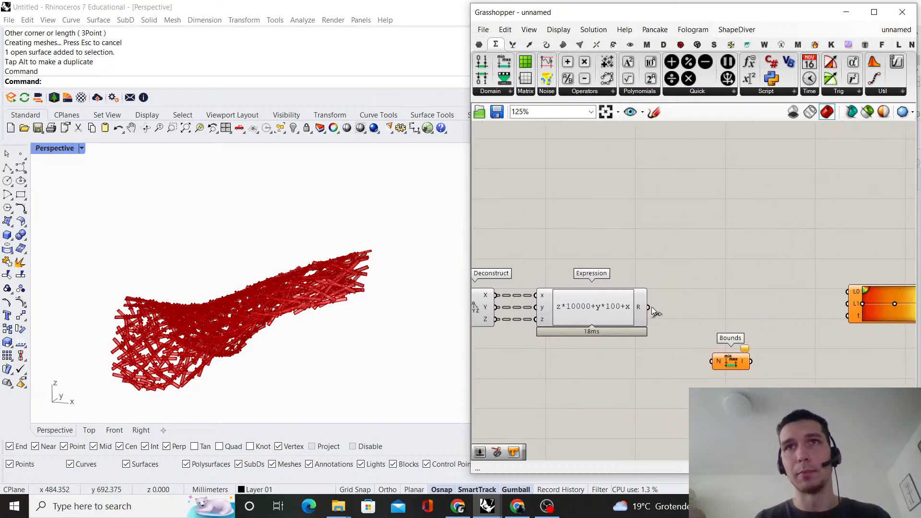
{"action": "left_click_drag", "start_coordinate": [709, 359], "coordinate": [709, 360]}
{"action": "left_click_drag", "start_coordinate": [730, 363], "coordinate": [698, 311]}
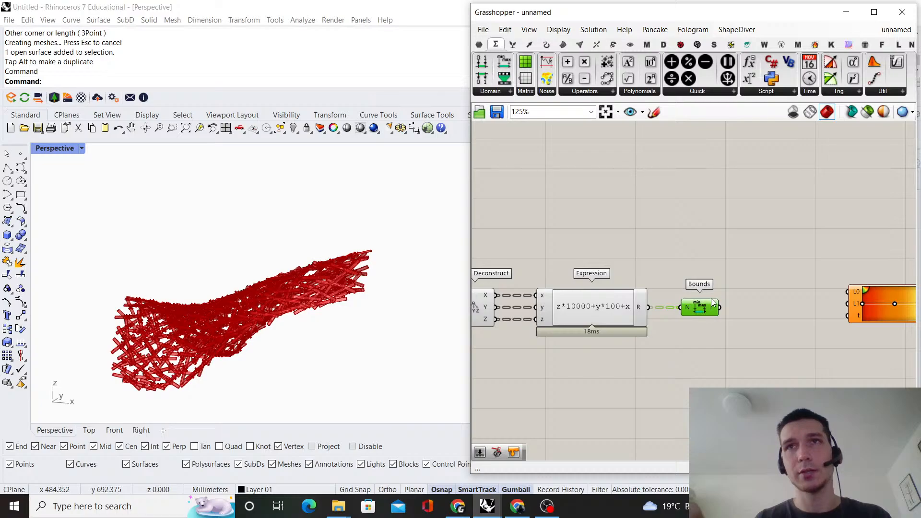
Inspect the domain output I of the Bounds component
{"action": "scroll", "coordinate": [712, 307], "scroll_direction": "up", "scroll_amount": 2}
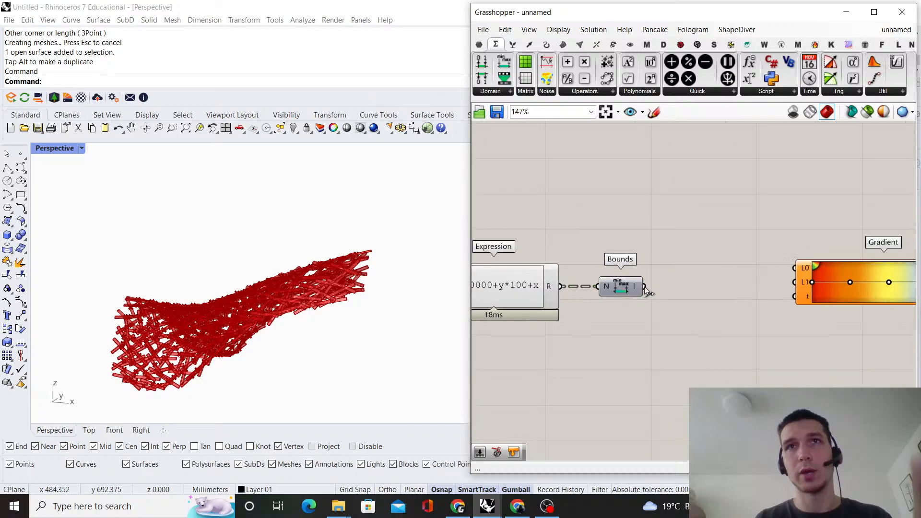
{"action": "left_click_drag", "start_coordinate": [645, 287], "coordinate": [667, 295]}
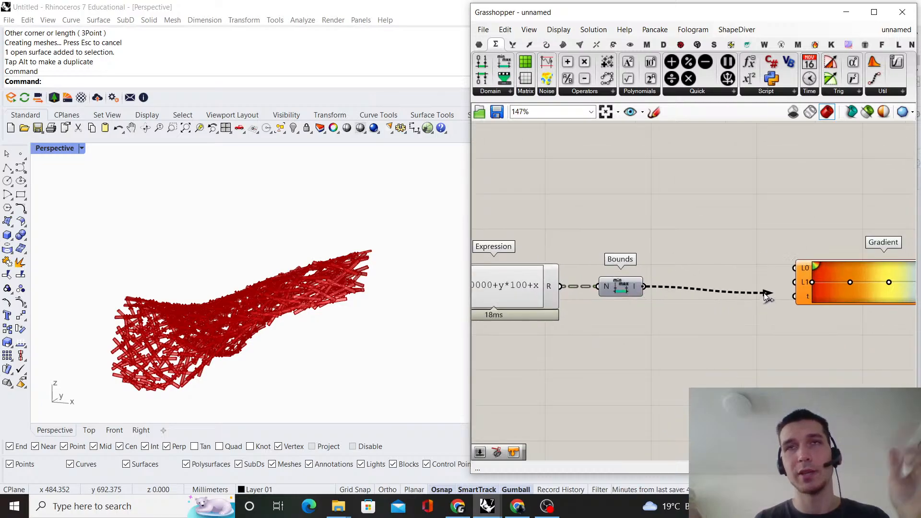
{"action": "scroll", "coordinate": [714, 288], "scroll_direction": "down", "scroll_amount": 3}
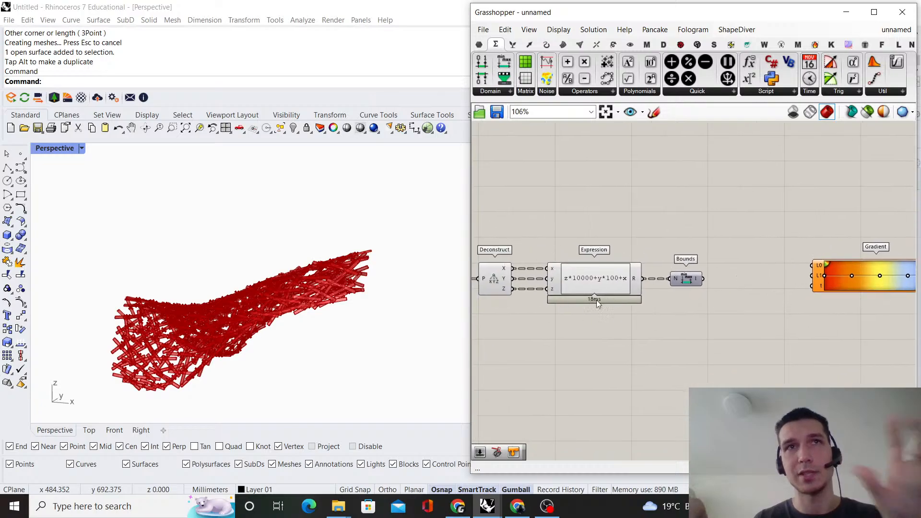
{"action": "scroll", "coordinate": [629, 293], "scroll_direction": "up", "scroll_amount": 3}
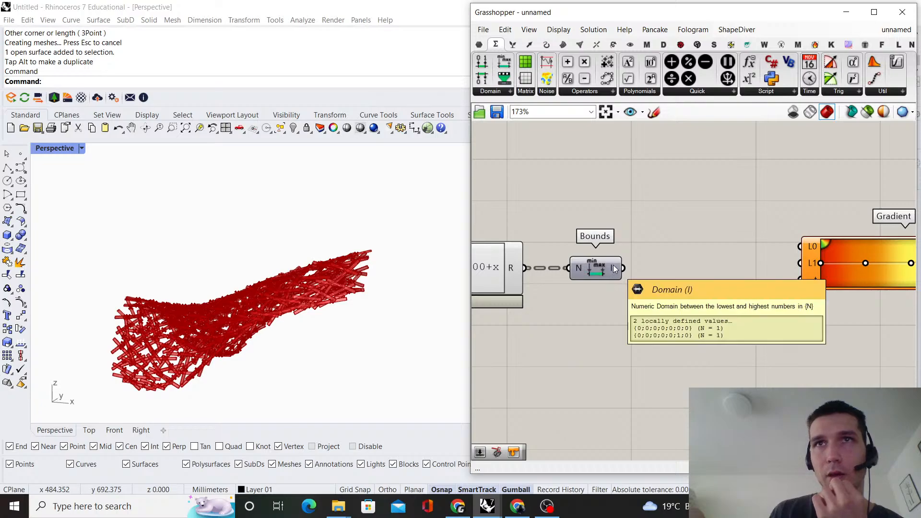
Add a Deconstruct Domain component between Bounds and Gradient
{"action": "left_click_drag", "start_coordinate": [797, 278], "coordinate": [717, 282]}
{"action": "double_click", "coordinate": [718, 282]}
{"action": "type", "text": "deconstruct"}
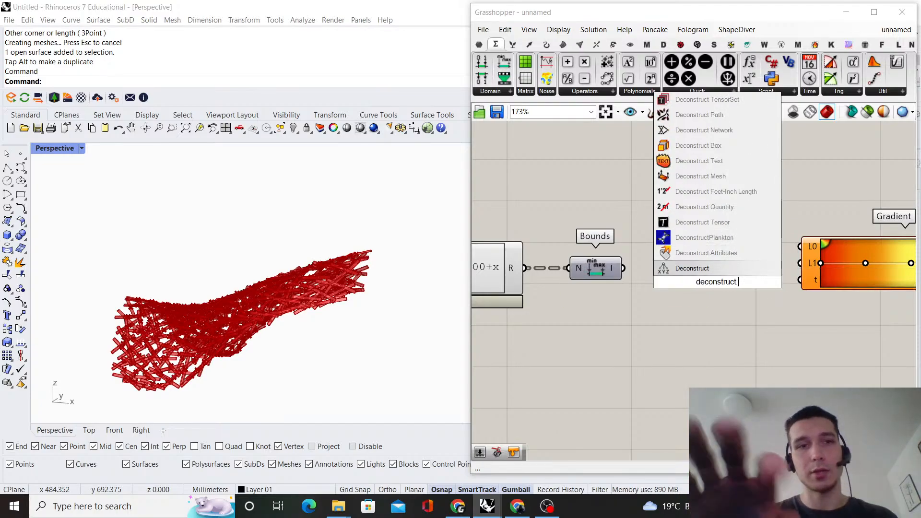
{"action": "type", "text": " domain"}
{"action": "key", "text": "Return"}
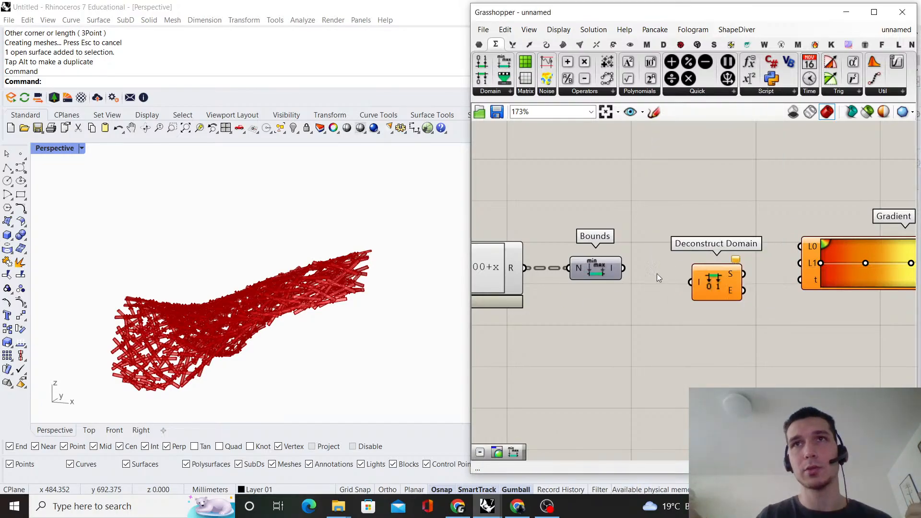
Wire Bounds through Deconstruct Domain so S feeds Gradient's L0 and E feeds L1, and connect Expression's R to Gradient's t
{"action": "left_click_drag", "start_coordinate": [624, 269], "coordinate": [800, 247]}
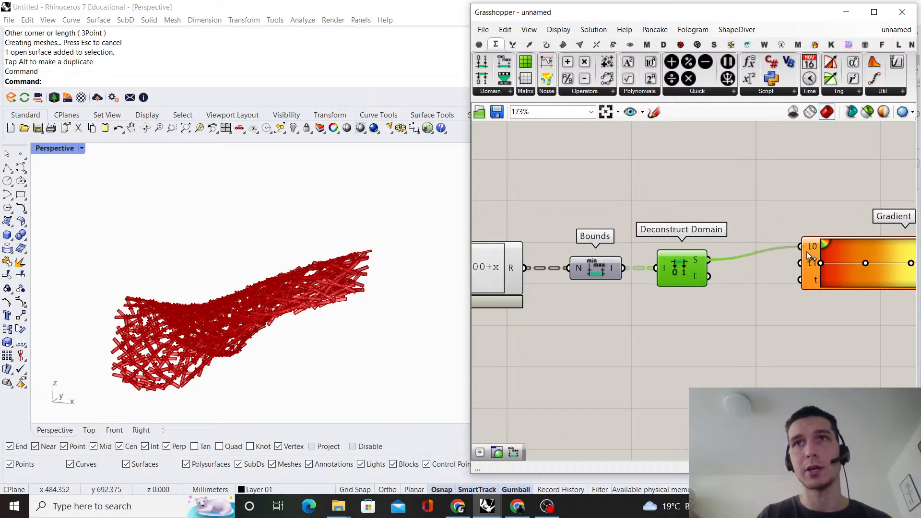
{"action": "left_click_drag", "start_coordinate": [710, 276], "coordinate": [811, 249]}
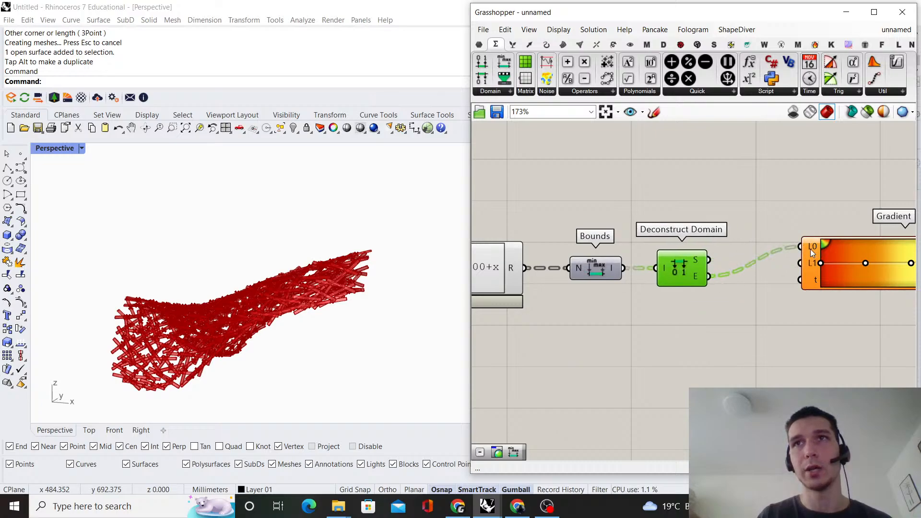
{"action": "left_click_drag", "start_coordinate": [712, 277], "coordinate": [772, 266]}
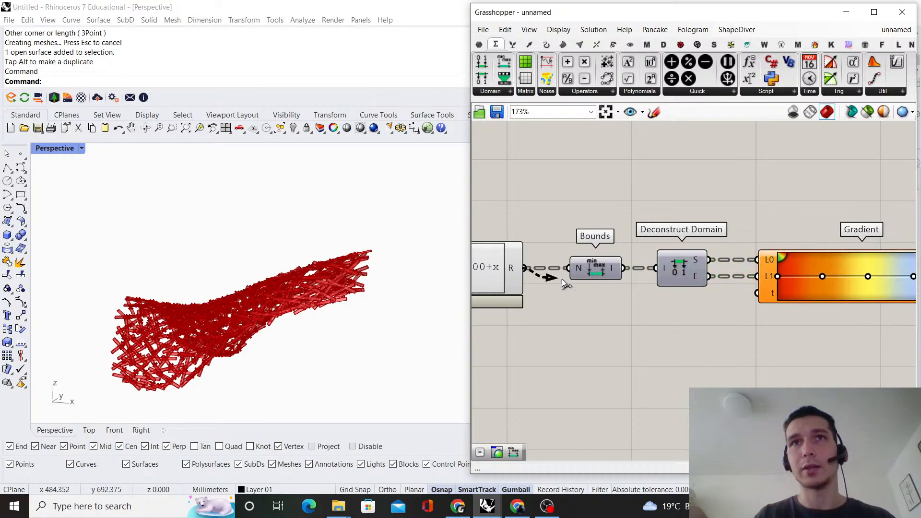
{"action": "left_click_drag", "start_coordinate": [562, 281], "coordinate": [755, 293]}
Widen the gap between Expression and the Bounds, Deconstruct Domain and Gradient group by moving the component groups apart
{"action": "scroll", "coordinate": [742, 305], "scroll_direction": "down", "scroll_amount": 6}
{"action": "scroll", "coordinate": [660, 228], "scroll_direction": "up", "scroll_amount": 2}
{"action": "right_click_drag", "start_coordinate": [640, 297], "coordinate": [721, 242]}
{"action": "left_click_drag", "start_coordinate": [721, 243], "coordinate": [569, 341]}
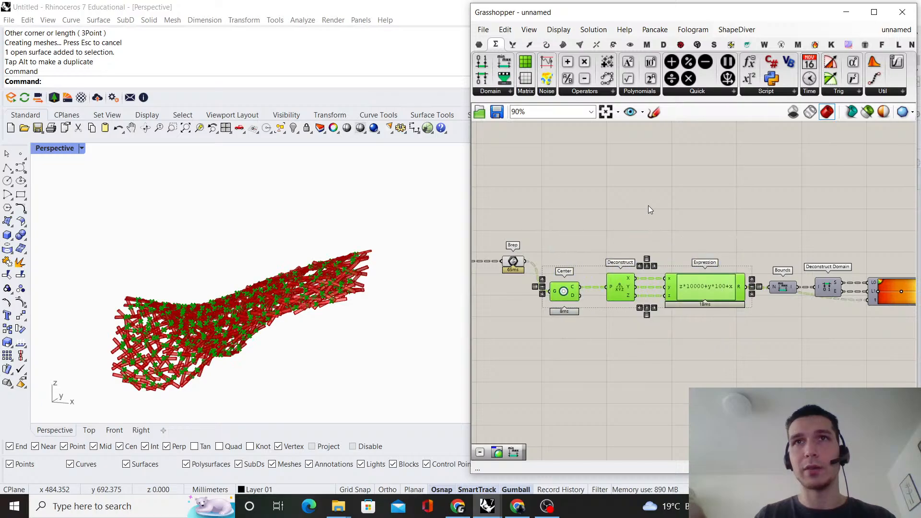
{"action": "left_click", "coordinate": [706, 223]}
{"action": "right_click_drag", "start_coordinate": [710, 226], "coordinate": [644, 220]}
{"action": "left_click_drag", "start_coordinate": [799, 320], "coordinate": [729, 272]}
{"action": "left_click", "coordinate": [732, 226]}
{"action": "right_click_drag", "start_coordinate": [732, 226], "coordinate": [725, 230]}
{"action": "scroll", "coordinate": [721, 326], "scroll_direction": "up", "scroll_amount": 1}
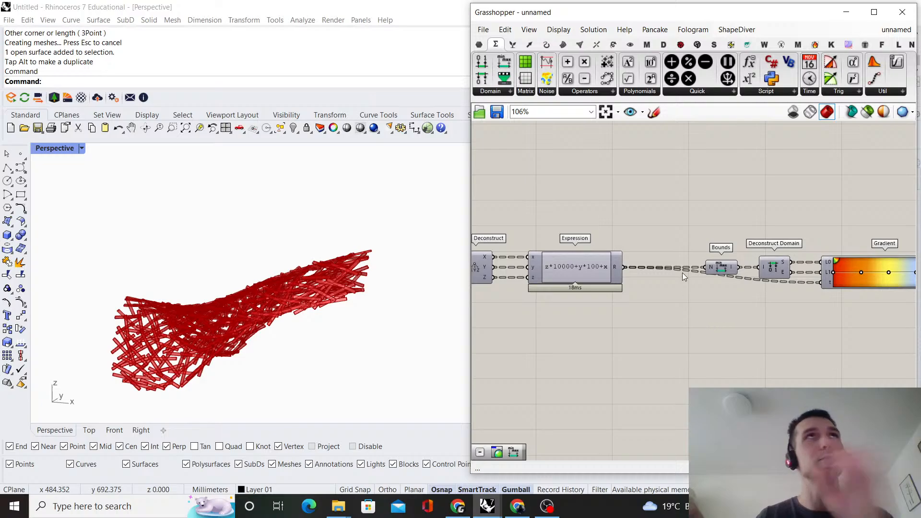
{"action": "double_click", "coordinate": [689, 292]}
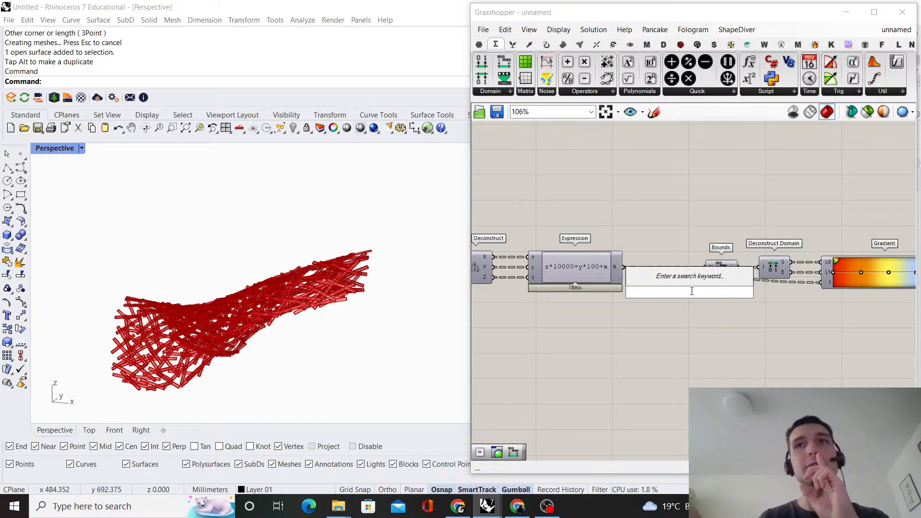
{"action": "left_click", "coordinate": [708, 341]}
{"action": "scroll", "coordinate": [707, 340], "scroll_direction": "down", "scroll_amount": 1}
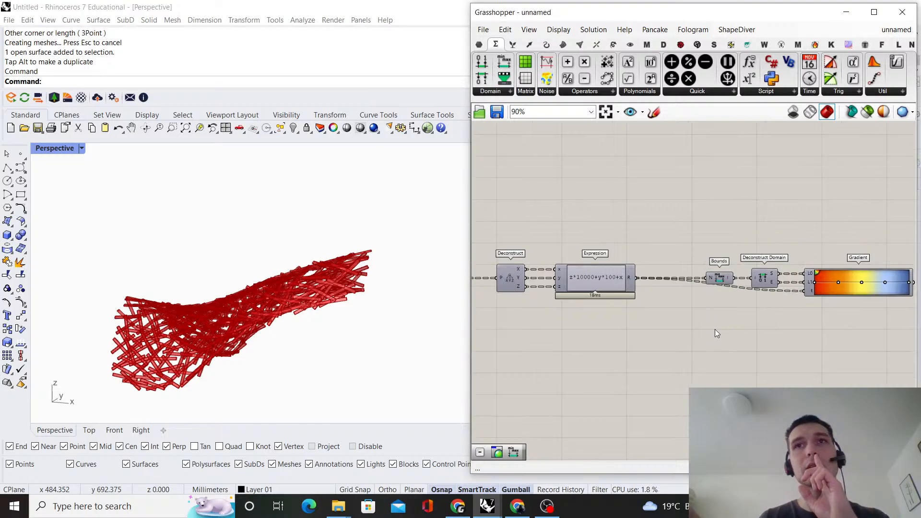
{"action": "scroll", "coordinate": [715, 327], "scroll_direction": "down", "scroll_amount": 1}
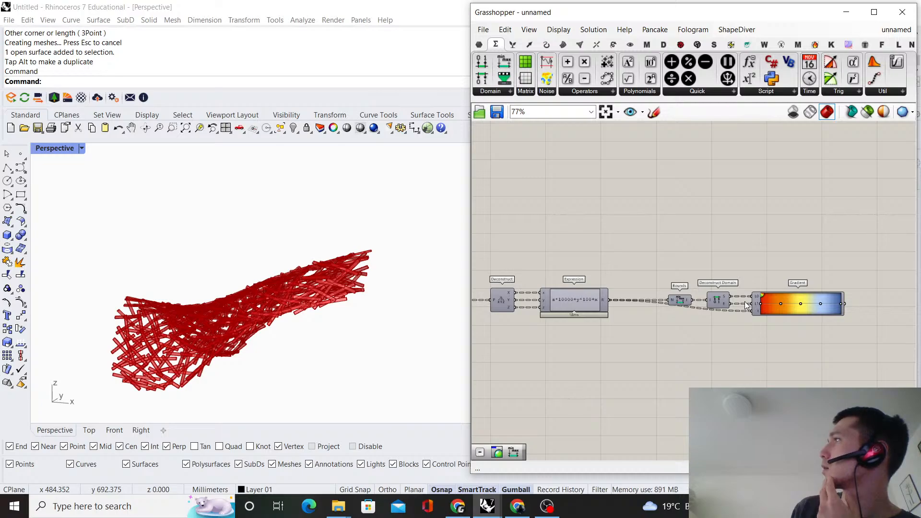
{"action": "scroll", "coordinate": [751, 287], "scroll_direction": "up", "scroll_amount": 1}
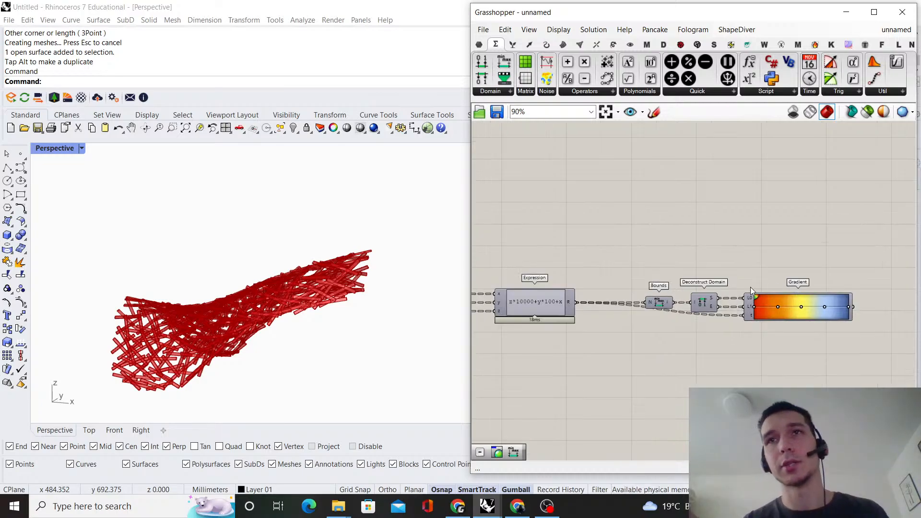
{"action": "left_click_drag", "start_coordinate": [806, 358], "coordinate": [665, 268]}
{"action": "right_click_drag", "start_coordinate": [672, 241], "coordinate": [707, 222]}
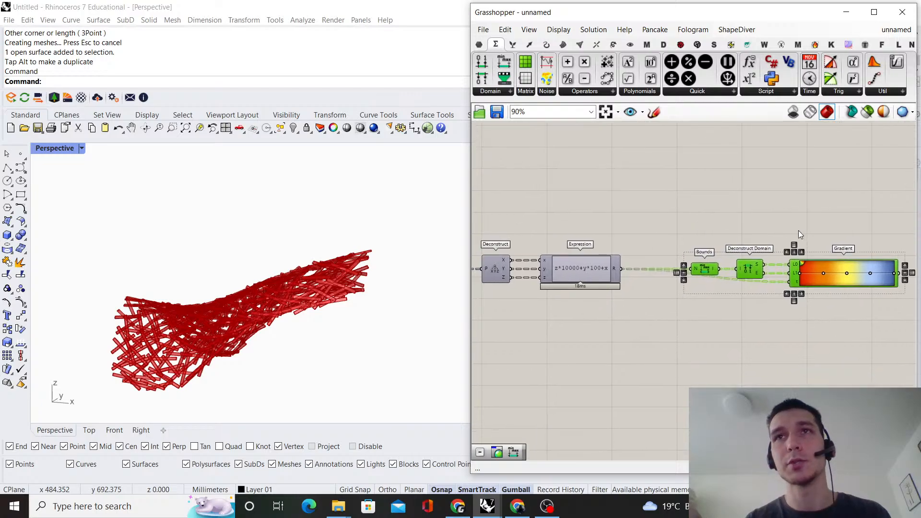
Add a Custom Preview component above Gradient
{"action": "double_click", "coordinate": [798, 231]}
{"action": "type", "text": "custom preview"}
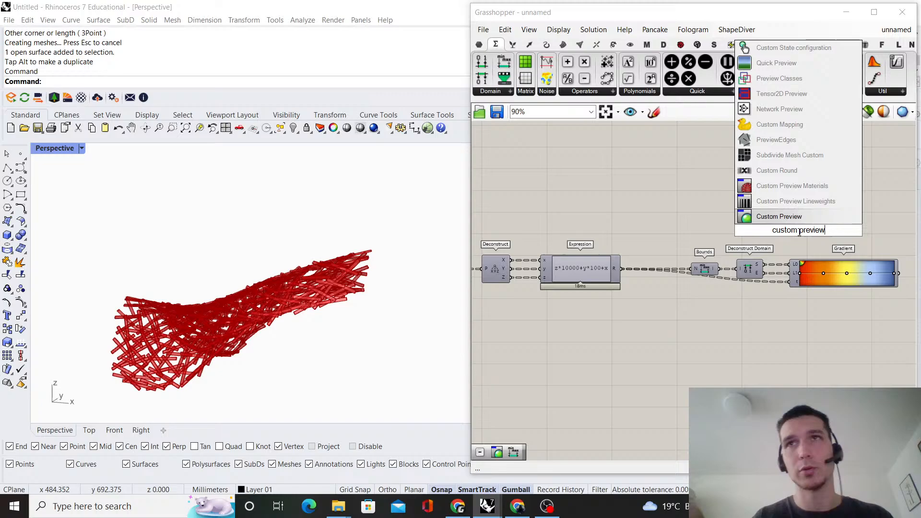
{"action": "left_click", "coordinate": [781, 217]}
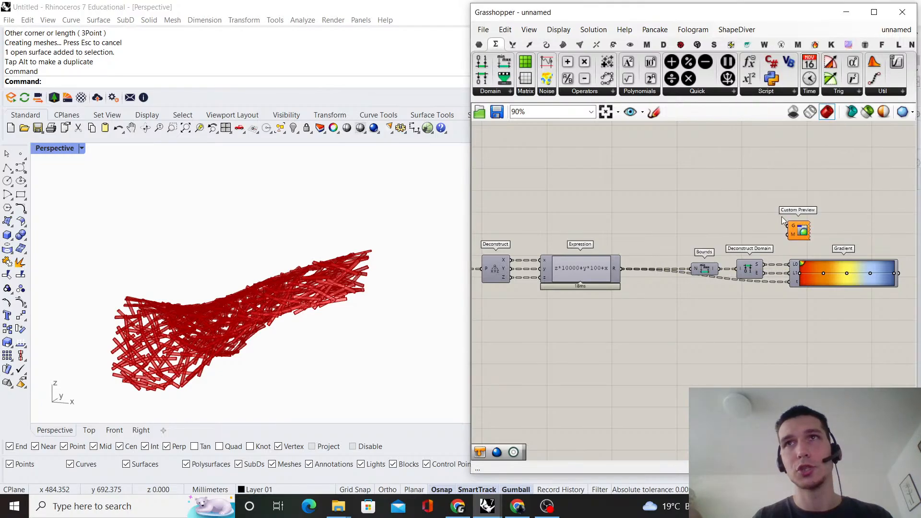
Connect the Brep output to Custom Preview's G input and place Custom Preview beyond the output end of Gradient
{"action": "scroll", "coordinate": [745, 276], "scroll_direction": "down", "scroll_amount": 2}
{"action": "scroll", "coordinate": [502, 238], "scroll_direction": "up", "scroll_amount": 1}
{"action": "left_click_drag", "start_coordinate": [502, 258], "coordinate": [835, 245]}
{"action": "right_click_drag", "start_coordinate": [841, 250], "coordinate": [657, 240]}
{"action": "left_click_drag", "start_coordinate": [658, 240], "coordinate": [800, 255]}
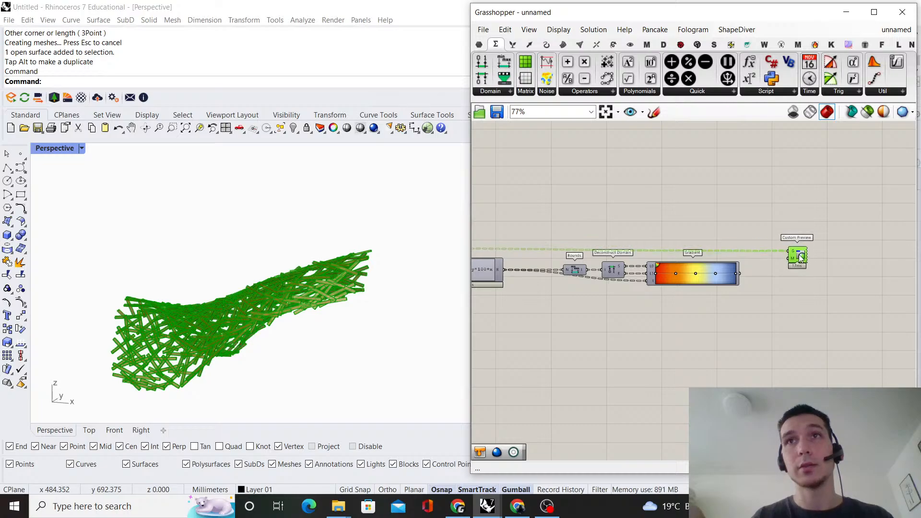
Connect Gradient's output to the M input of Custom Preview
{"action": "left_click", "coordinate": [750, 271]}
{"action": "left_click_drag", "start_coordinate": [741, 274], "coordinate": [789, 259]}
{"action": "scroll", "coordinate": [803, 308], "scroll_direction": "down", "scroll_amount": 3}
{"action": "right_click_drag", "start_coordinate": [639, 259], "coordinate": [728, 247]}
{"action": "scroll", "coordinate": [606, 305], "scroll_direction": "up", "scroll_amount": 2}
Check the Brep component's preview and examine the gradient colouring of the struts in the Perspective viewport
{"action": "left_click", "coordinate": [582, 241]}
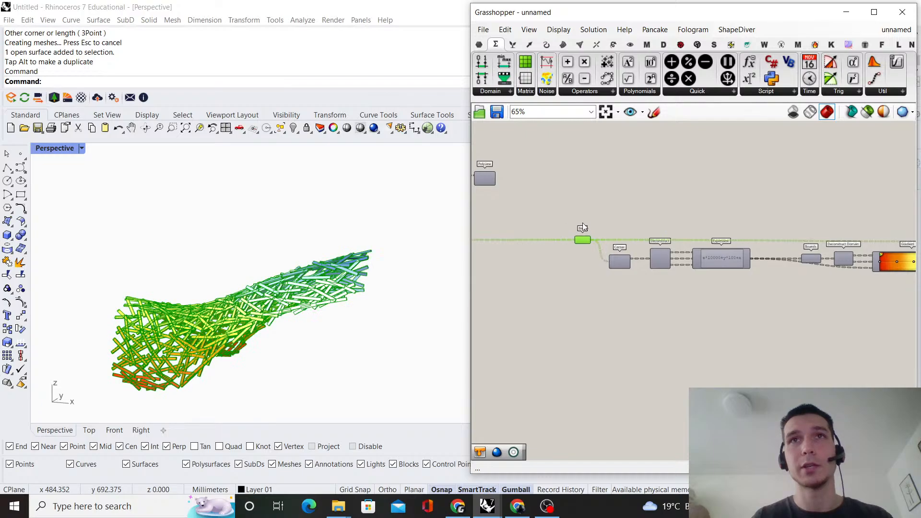
{"action": "right_click", "coordinate": [627, 217]}
{"action": "left_click", "coordinate": [687, 214]}
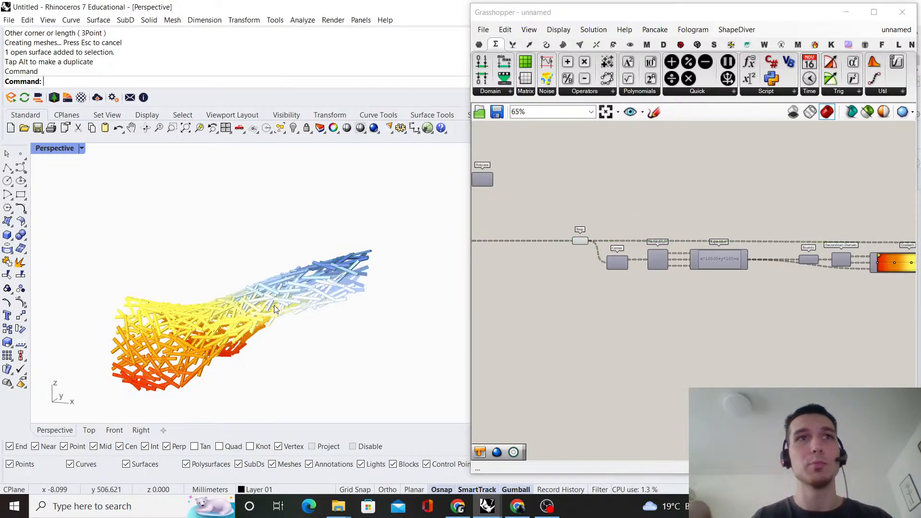
{"action": "scroll", "coordinate": [240, 311], "scroll_direction": "up", "scroll_amount": 5}
{"action": "right_click_drag", "start_coordinate": [257, 304], "coordinate": [403, 236]}
{"action": "scroll", "coordinate": [352, 249], "scroll_direction": "down", "scroll_amount": 4}
{"action": "scroll", "coordinate": [428, 223], "scroll_direction": "up", "scroll_amount": 5}
{"action": "scroll", "coordinate": [428, 223], "scroll_direction": "up", "scroll_amount": 3}
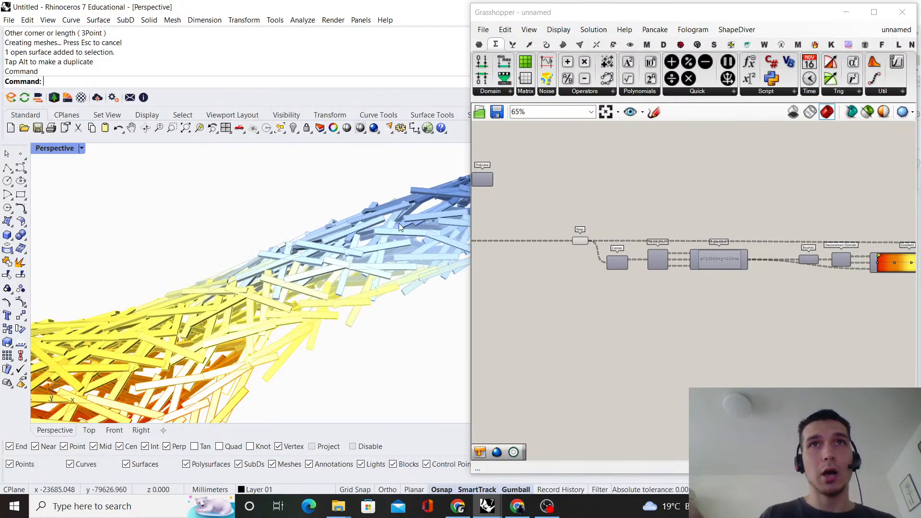
{"action": "scroll", "coordinate": [450, 234], "scroll_direction": "down", "scroll_amount": 5}
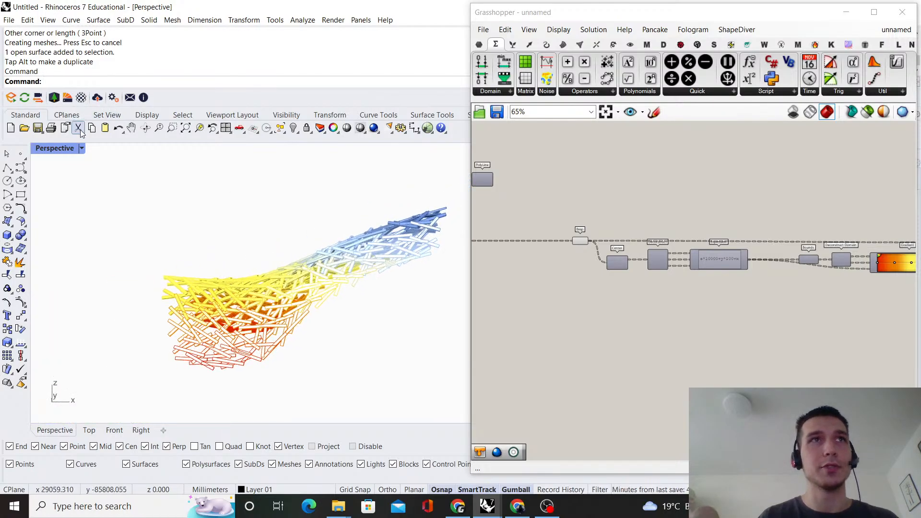
Set the Perspective viewport's display mode to Rendered
{"action": "left_click", "coordinate": [82, 148]}
{"action": "left_click", "coordinate": [120, 164]}
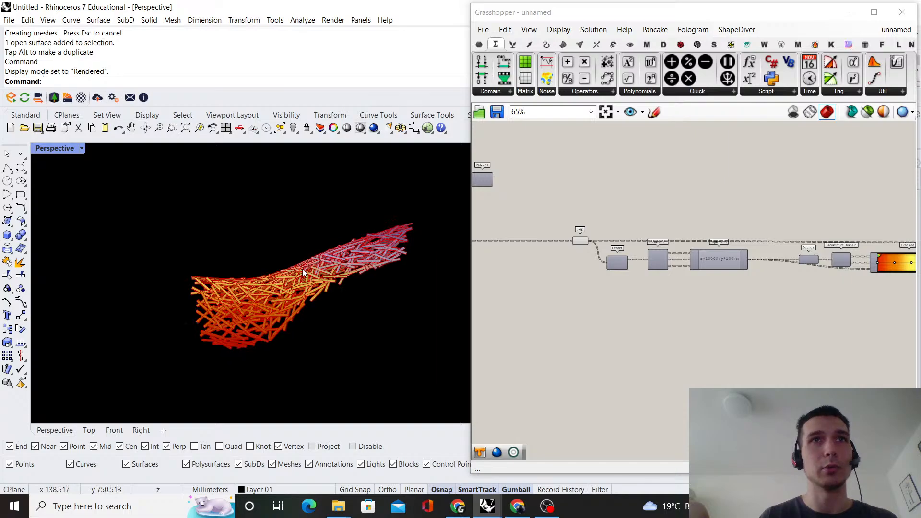
{"action": "right_click_drag", "start_coordinate": [302, 269], "coordinate": [307, 267]}
Turn off the Brep component's preview so only the Custom Preview colours the struts
{"action": "scroll", "coordinate": [738, 261], "scroll_direction": "down", "scroll_amount": 4}
{"action": "scroll", "coordinate": [663, 288], "scroll_direction": "up", "scroll_amount": 2}
{"action": "left_click", "coordinate": [652, 243]}
{"action": "right_click", "coordinate": [631, 206]}
{"action": "left_click", "coordinate": [667, 222]}
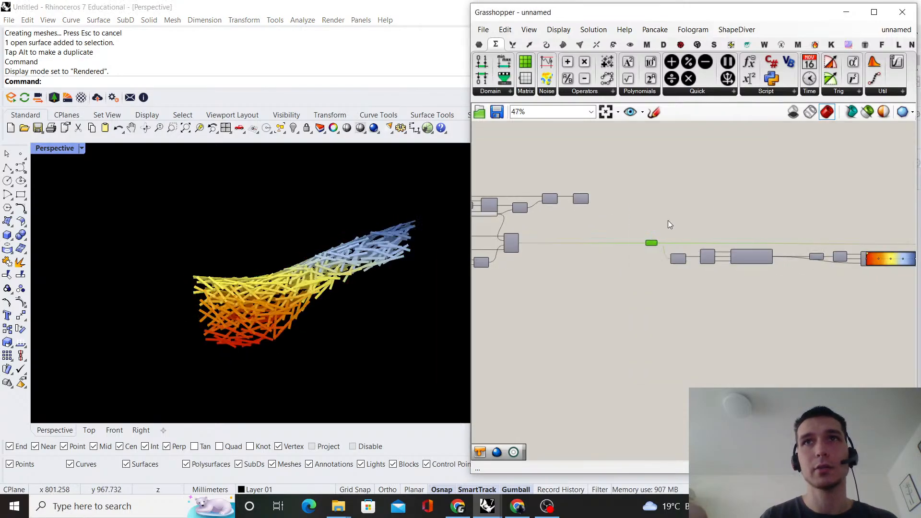
{"action": "scroll", "coordinate": [265, 279], "scroll_direction": "up", "scroll_amount": 4}
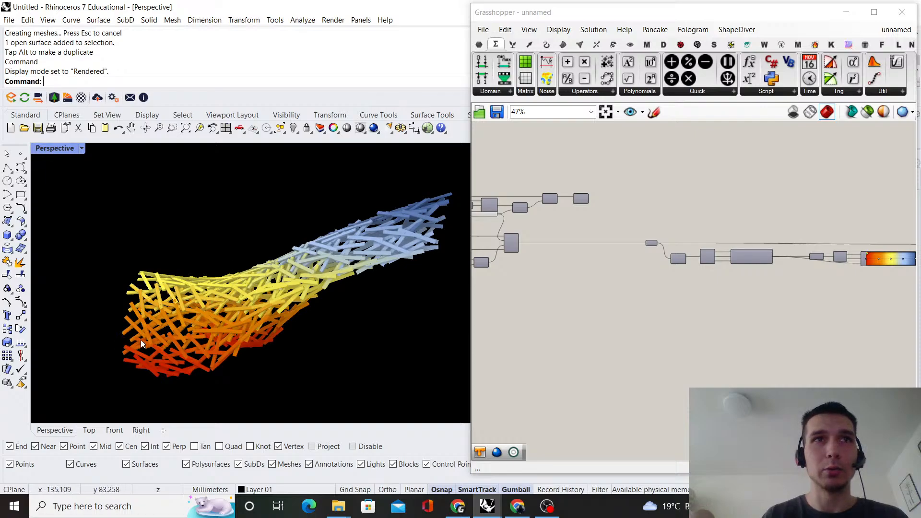
Apply the white-to-black preset to the Gradient component and view it on the struts
{"action": "scroll", "coordinate": [768, 293], "scroll_direction": "up", "scroll_amount": 5}
{"action": "right_click", "coordinate": [574, 267]}
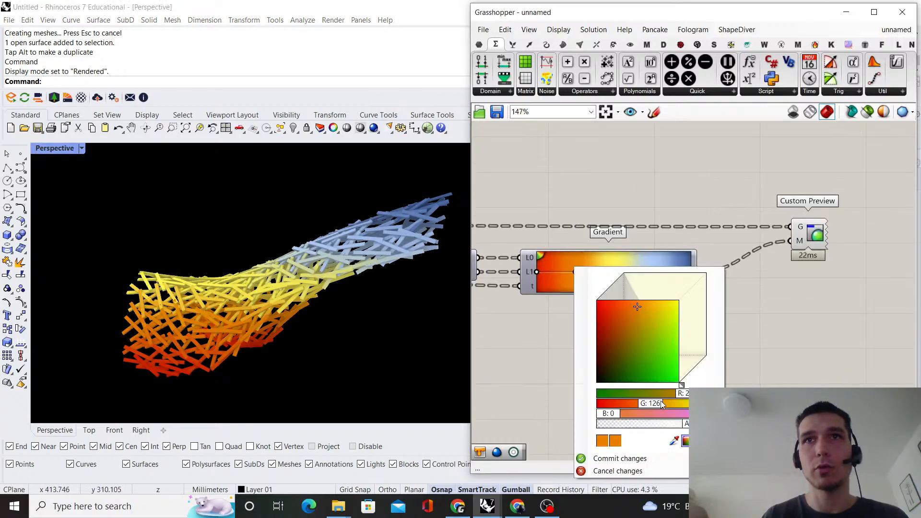
{"action": "key", "text": "Escape"}
{"action": "right_click", "coordinate": [615, 255]}
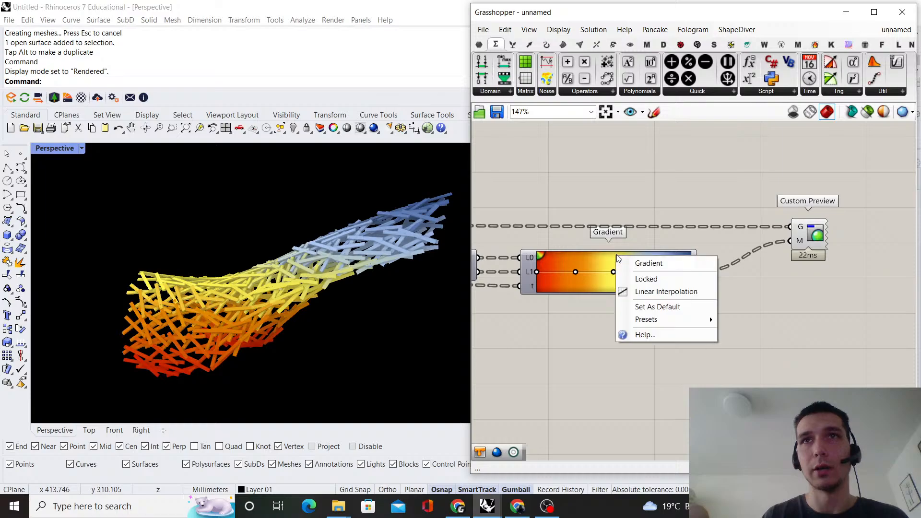
{"action": "mouse_move", "coordinate": [685, 321]}
{"action": "left_click", "coordinate": [775, 333]}
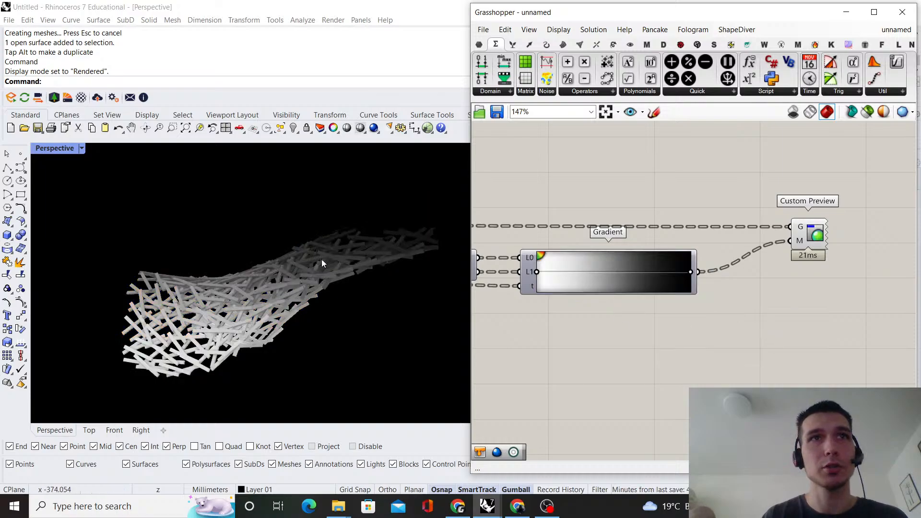
{"action": "right_click_drag", "start_coordinate": [317, 307], "coordinate": [357, 298]}
Apply the green-yellow-red preset to the Gradient component and view it on the struts
{"action": "right_click", "coordinate": [625, 286]}
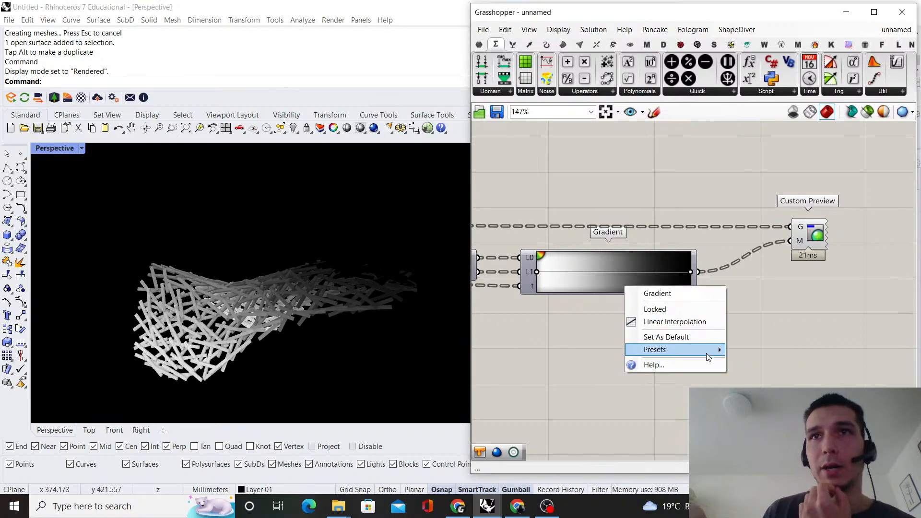
{"action": "mouse_move", "coordinate": [718, 347]}
{"action": "left_click", "coordinate": [772, 379]}
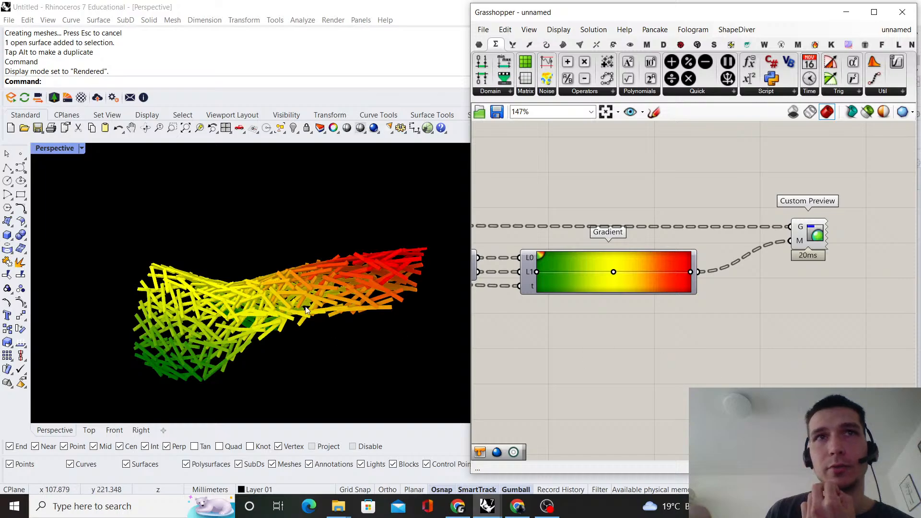
{"action": "scroll", "coordinate": [188, 332], "scroll_direction": "up", "scroll_amount": 5}
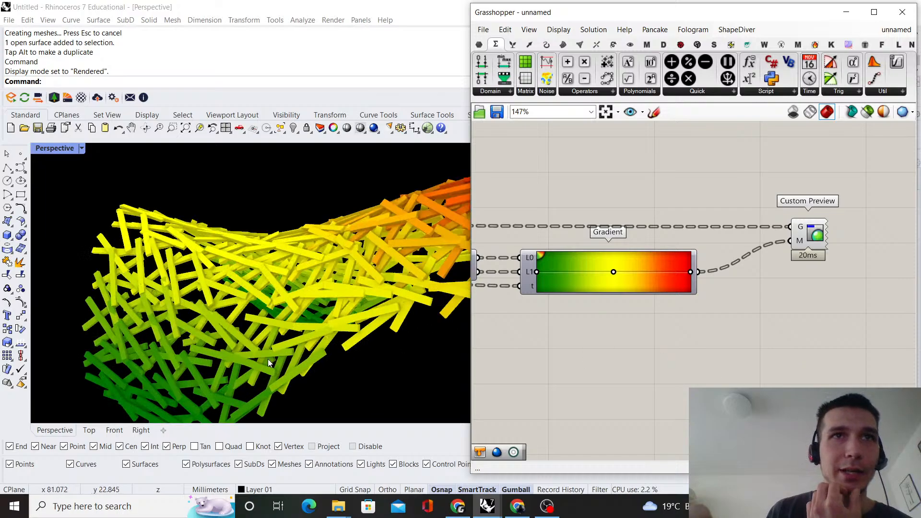
{"action": "scroll", "coordinate": [219, 329], "scroll_direction": "down", "scroll_amount": 5}
{"action": "right_click_drag", "start_coordinate": [219, 329], "coordinate": [370, 249]}
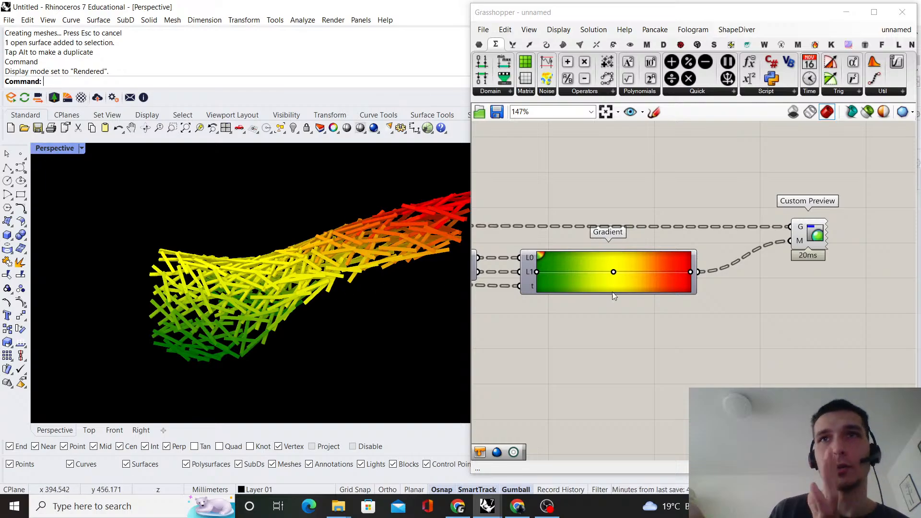
Review the component chain from Brep through Center, Deconstruct and Expression to Bounds, Deconstruct Domain, Gradient and Custom Preview
{"action": "scroll", "coordinate": [651, 289], "scroll_direction": "down", "scroll_amount": 5}
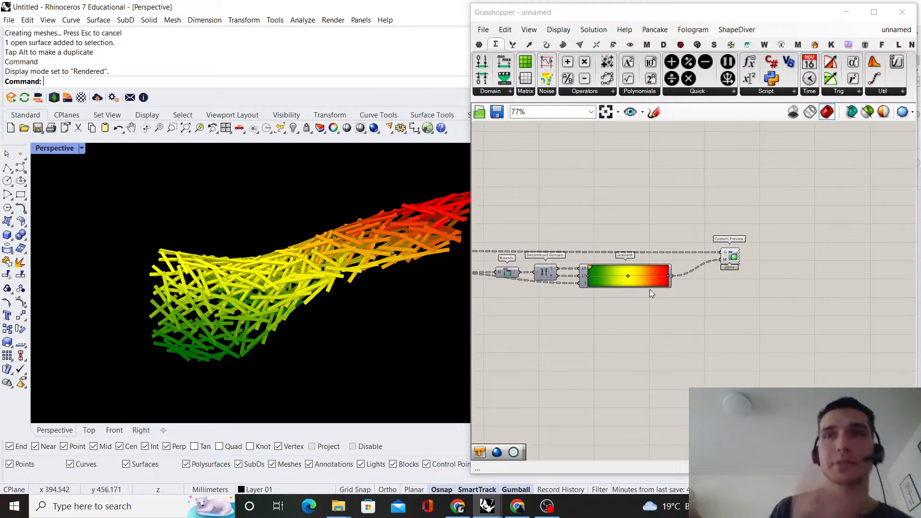
{"action": "right_click_drag", "start_coordinate": [632, 282], "coordinate": [704, 255]}
{"action": "scroll", "coordinate": [556, 280], "scroll_direction": "up", "scroll_amount": 3}
{"action": "right_click_drag", "start_coordinate": [633, 268], "coordinate": [740, 303]}
{"action": "scroll", "coordinate": [665, 286], "scroll_direction": "down", "scroll_amount": 2}
{"action": "scroll", "coordinate": [652, 283], "scroll_direction": "up", "scroll_amount": 1}
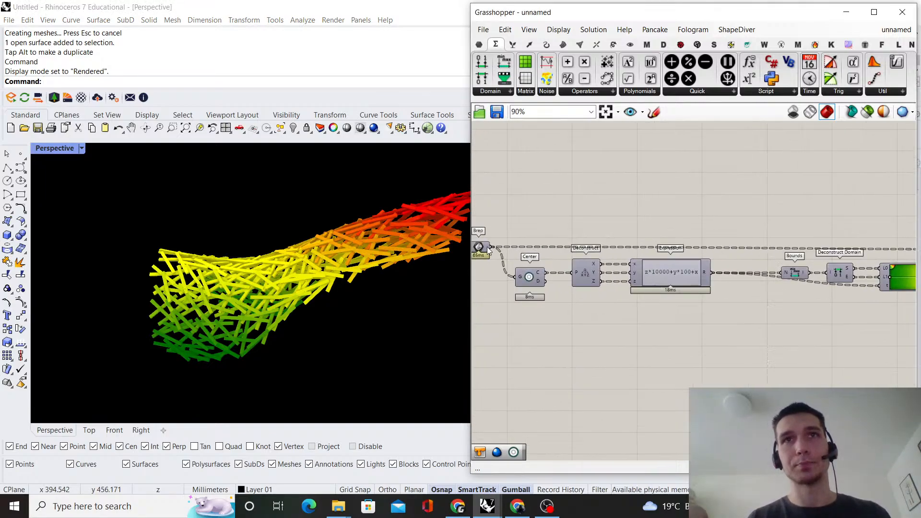
{"action": "scroll", "coordinate": [662, 228], "scroll_direction": "down", "scroll_amount": 2}
{"action": "right_click_drag", "start_coordinate": [675, 257], "coordinate": [579, 257]}
{"action": "scroll", "coordinate": [578, 257], "scroll_direction": "up", "scroll_amount": 3}
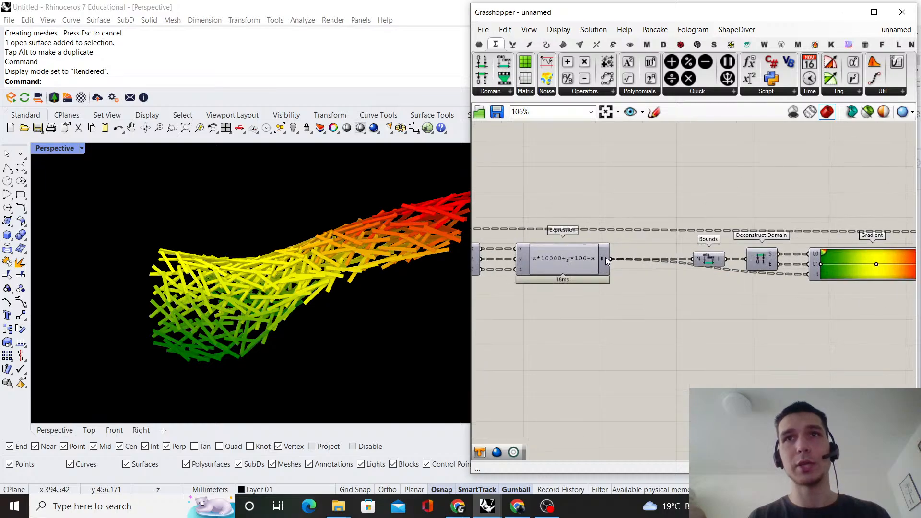
{"action": "scroll", "coordinate": [672, 298], "scroll_direction": "down", "scroll_amount": 1}
{"action": "right_click_drag", "start_coordinate": [683, 307], "coordinate": [643, 288]}
{"action": "scroll", "coordinate": [643, 283], "scroll_direction": "up", "scroll_amount": 1}
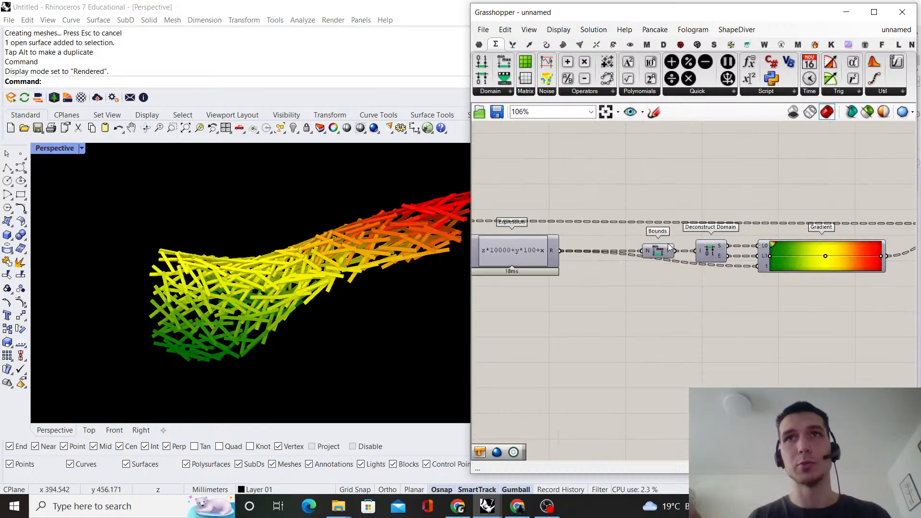
Add a Divide Domain component below Bounds and wire the Bounds domain output into its I input
{"action": "double_click", "coordinate": [650, 302]}
{"action": "type", "text": "divisde"}
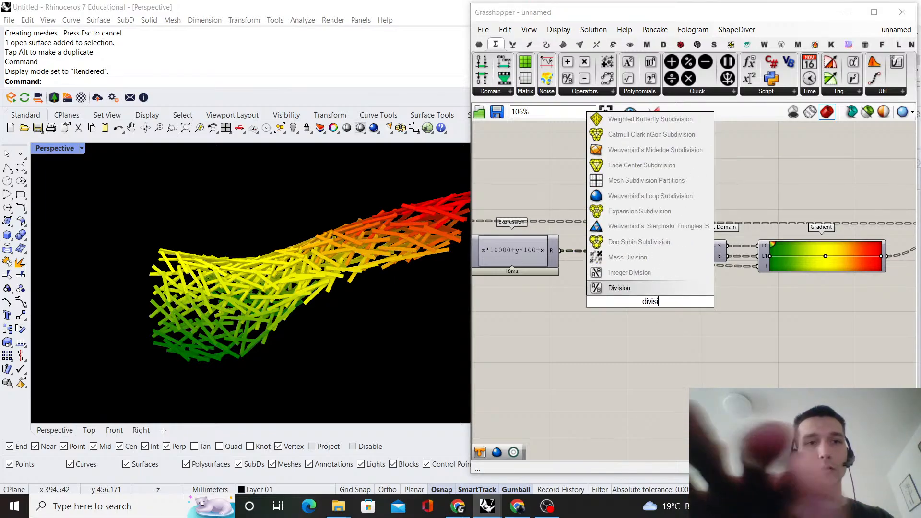
{"action": "key", "text": "BackSpace"}
{"action": "key", "text": "BackSpace"}
{"action": "key", "text": "BackSpace"}
{"action": "type", "text": "de dm"}
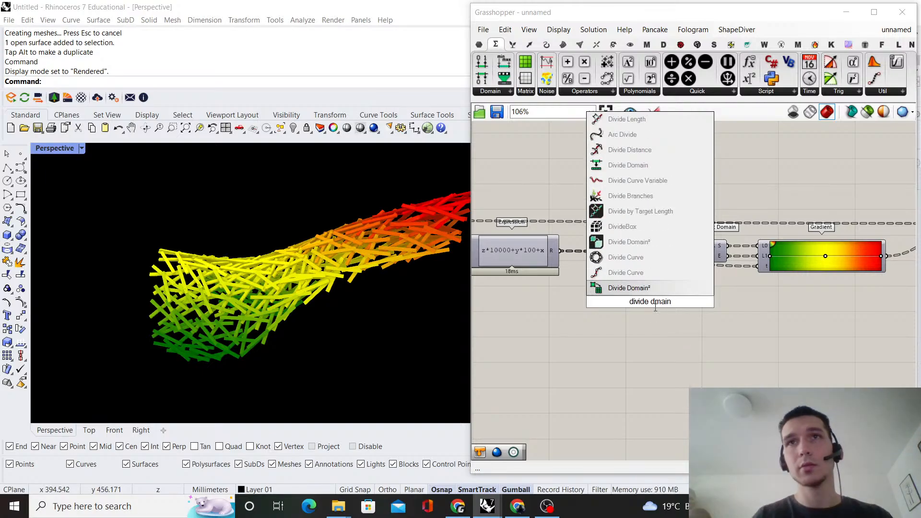
{"action": "type", "text": "ain"}
{"action": "left_click", "coordinate": [628, 165]}
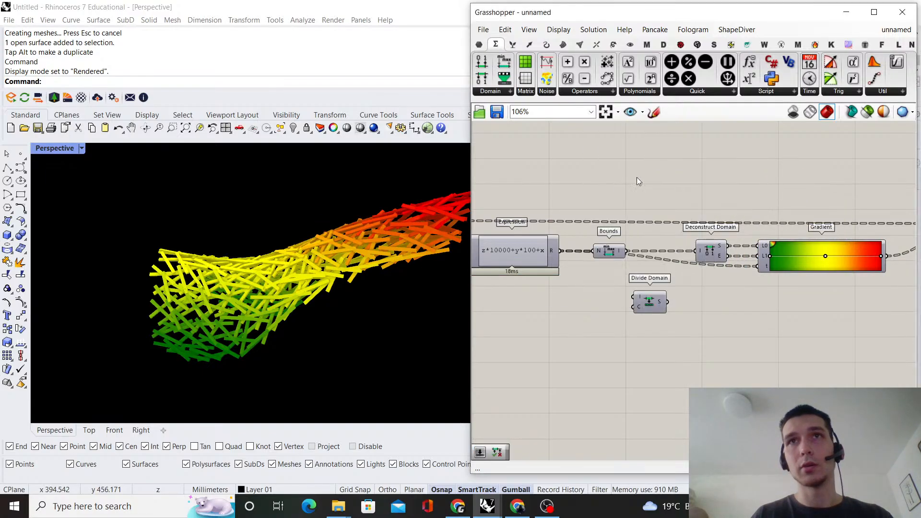
{"action": "scroll", "coordinate": [629, 249], "scroll_direction": "up", "scroll_amount": 1}
{"action": "left_click_drag", "start_coordinate": [638, 309], "coordinate": [677, 328]}
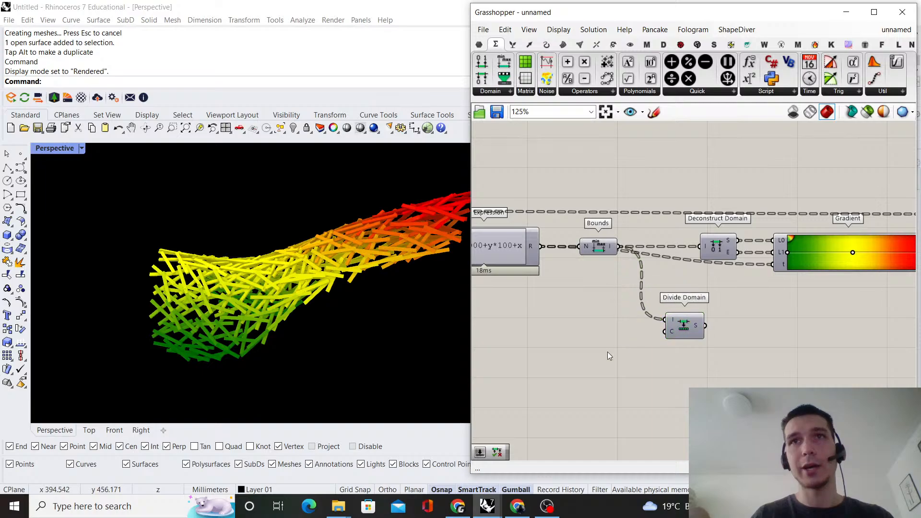
Add a number slider set to 5 and wire it to Divide Domain's C input
{"action": "double_click", "coordinate": [608, 352]}
{"action": "type", "text": "5"}
{"action": "key", "text": "Return"}
{"action": "scroll", "coordinate": [630, 352], "scroll_direction": "up", "scroll_amount": 1}
{"action": "left_click_drag", "start_coordinate": [629, 352], "coordinate": [596, 340]}
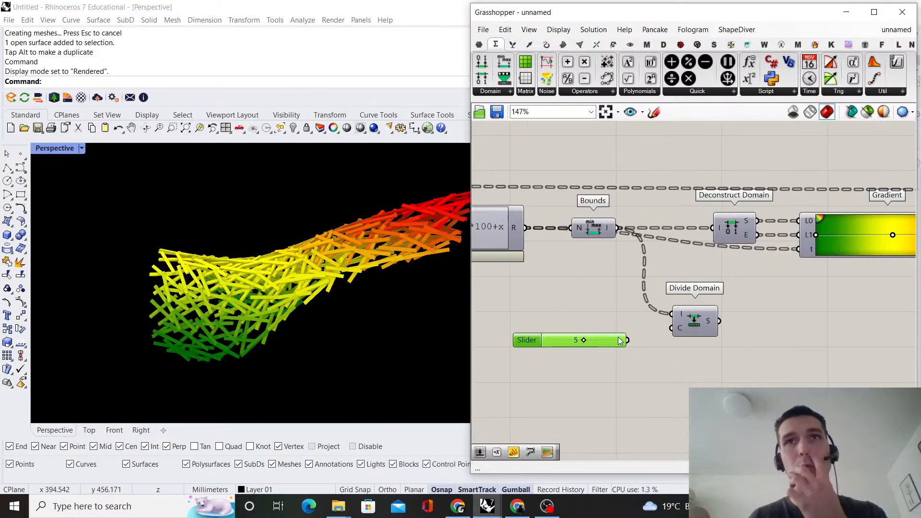
{"action": "left_click_drag", "start_coordinate": [694, 316], "coordinate": [684, 325]}
{"action": "left_click", "coordinate": [728, 276]}
{"action": "scroll", "coordinate": [728, 272], "scroll_direction": "down", "scroll_amount": 3}
{"action": "right_click_drag", "start_coordinate": [728, 272], "coordinate": [668, 276]}
{"action": "scroll", "coordinate": [668, 276], "scroll_direction": "up", "scroll_amount": 2}
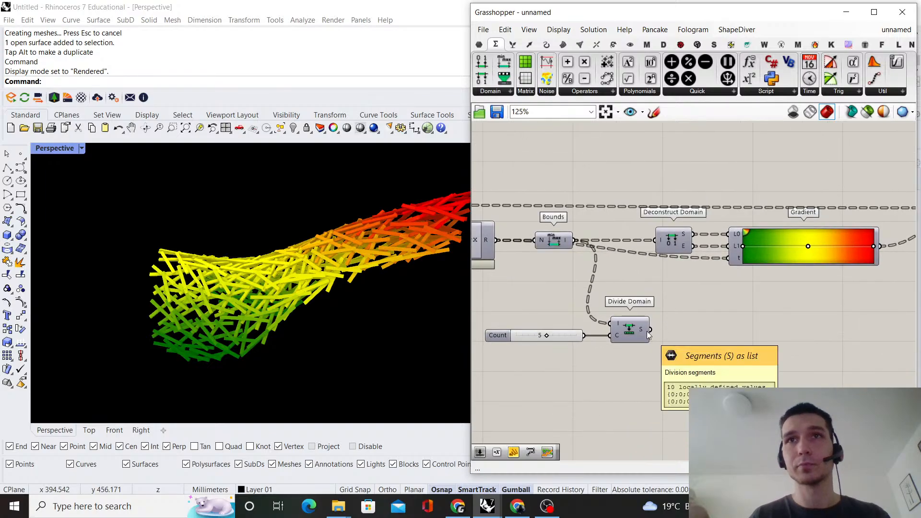
Move the Divide Domain component together with its Count slider lower on the canvas
{"action": "scroll", "coordinate": [723, 289], "scroll_direction": "down", "scroll_amount": 3}
{"action": "right_click_drag", "start_coordinate": [722, 287], "coordinate": [700, 251]}
{"action": "scroll", "coordinate": [685, 291], "scroll_direction": "up", "scroll_amount": 3}
{"action": "scroll", "coordinate": [684, 291], "scroll_direction": "down", "scroll_amount": 1}
{"action": "left_click_drag", "start_coordinate": [633, 332], "coordinate": [559, 296]}
{"action": "left_click_drag", "start_coordinate": [626, 313], "coordinate": [626, 343]}
{"action": "left_click", "coordinate": [677, 297]}
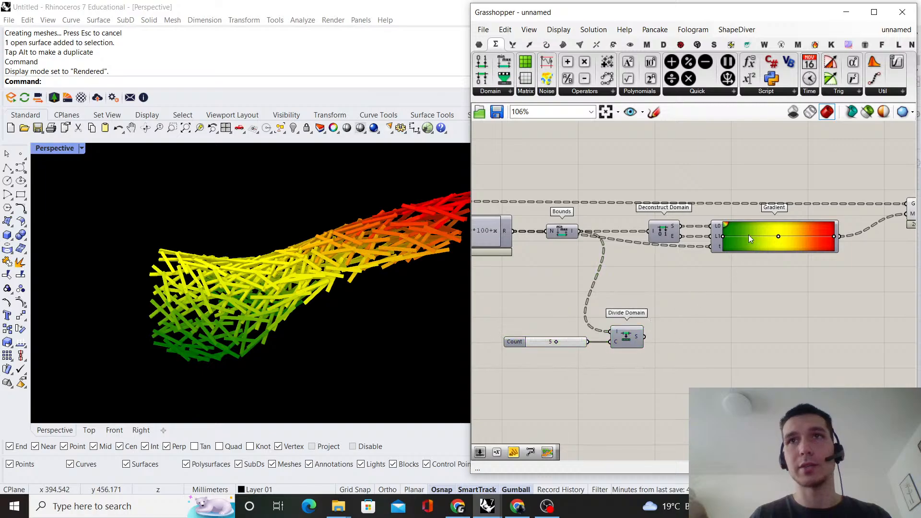
Duplicate the Gradient below the original and add a Range component above Divide Domain
{"action": "left_click_drag", "start_coordinate": [749, 244], "coordinate": [742, 333], "text": "alt"}
{"action": "double_click", "coordinate": [665, 307]}
{"action": "type", "text": "range"}
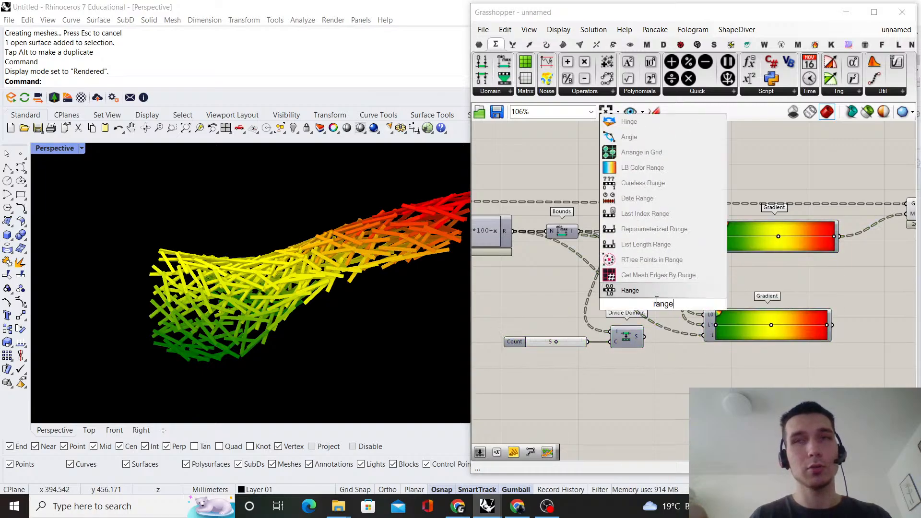
{"action": "key", "text": "Return"}
{"action": "scroll", "coordinate": [578, 344], "scroll_direction": "up", "scroll_amount": 2}
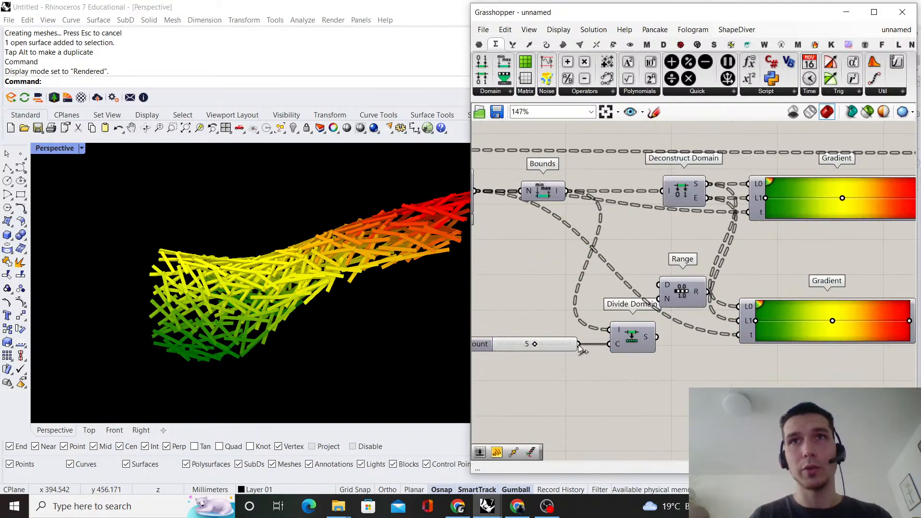
Wire the Count slider into Range's N input, place Range above Divide Domain, and apply an expression to that input
{"action": "left_click_drag", "start_coordinate": [687, 294], "coordinate": [635, 294]}
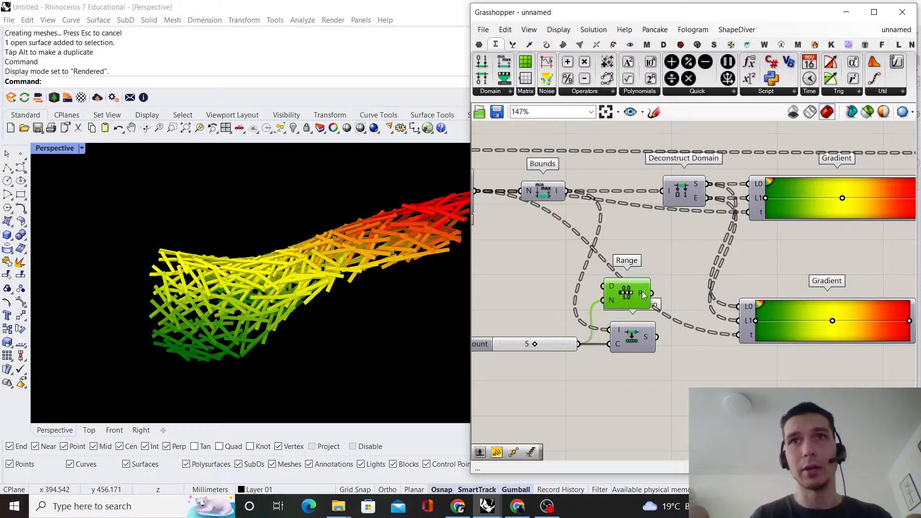
{"action": "right_click", "coordinate": [616, 301]}
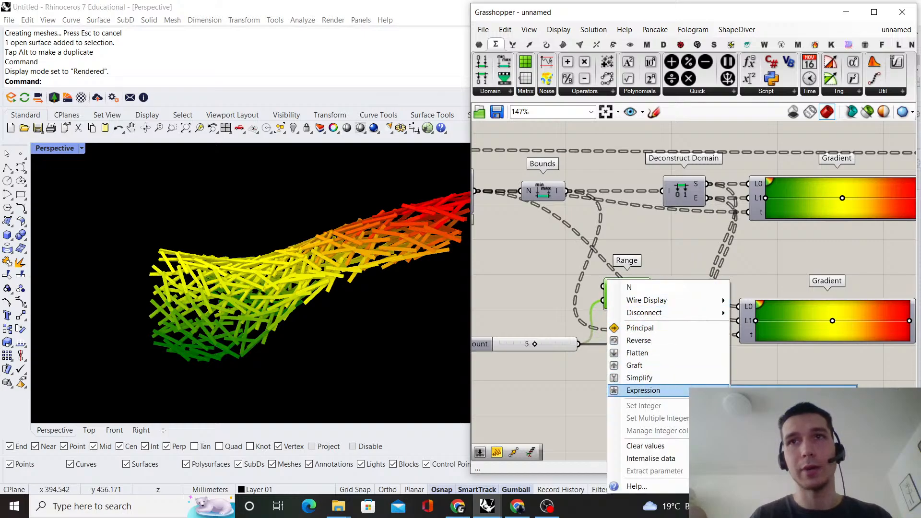
{"action": "left_click", "coordinate": [643, 390]}
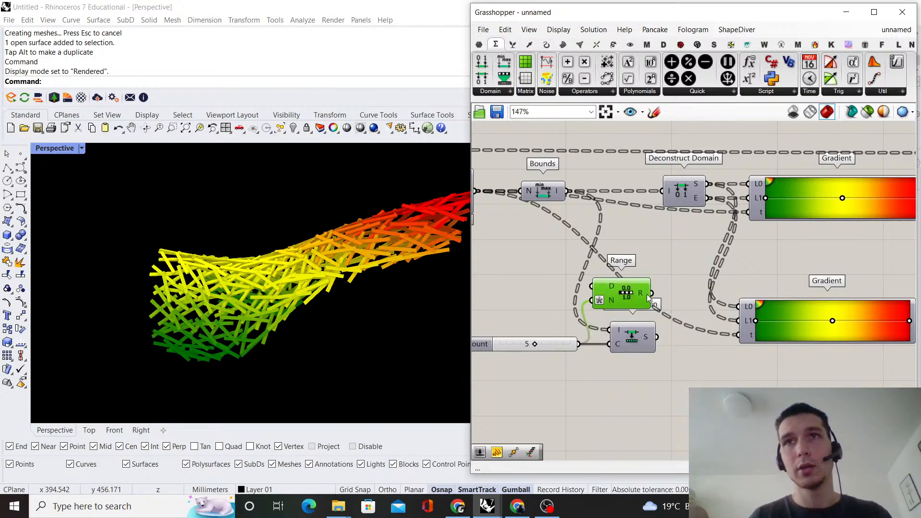
Wire Range's output to the duplicated Gradient's t input and move that Gradient up beneath the original
{"action": "left_click_drag", "start_coordinate": [714, 326], "coordinate": [739, 334]}
{"action": "left_click_drag", "start_coordinate": [771, 283], "coordinate": [776, 266]}
{"action": "double_click", "coordinate": [684, 266]}
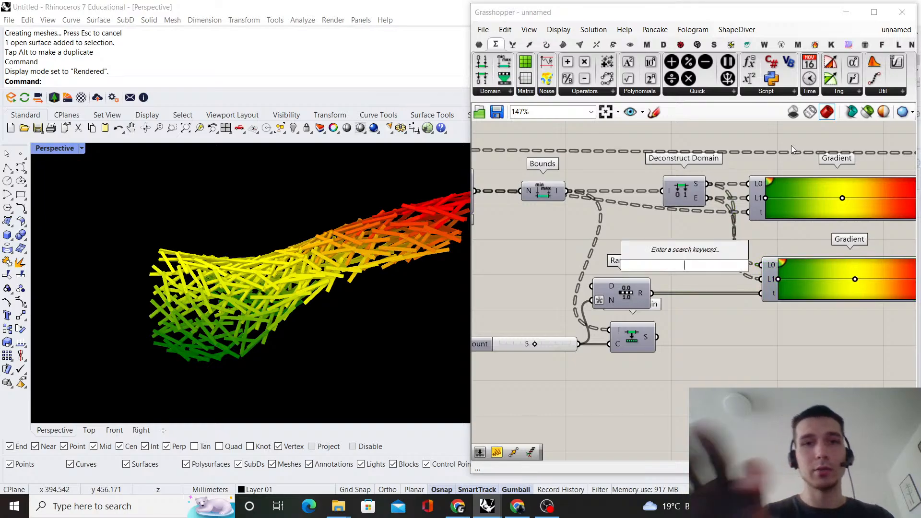
{"action": "type", "text": "decnstruct"}
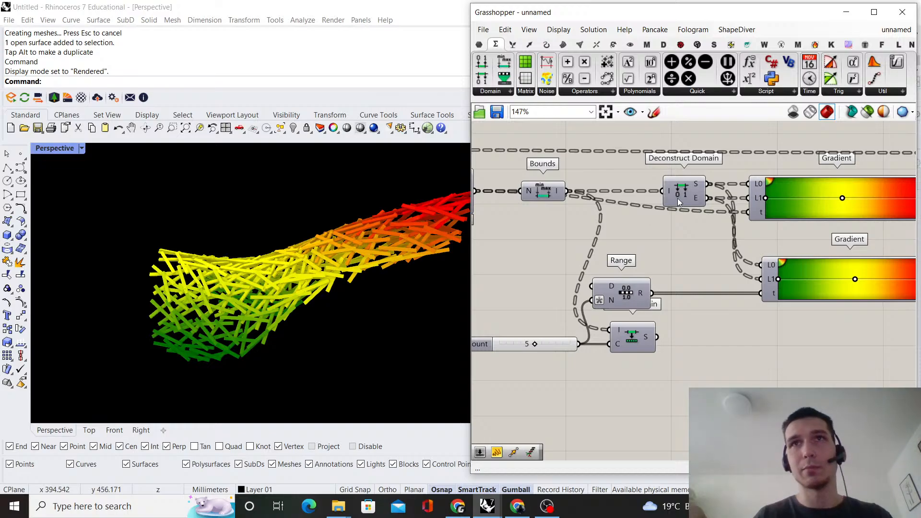
Duplicate the Bounds and Deconstruct Domain pair and place the copies just below the originals
{"action": "left_click", "coordinate": [539, 191], "text": "shift"}
{"action": "scroll", "coordinate": [628, 206], "scroll_direction": "down", "scroll_amount": 2}
{"action": "scroll", "coordinate": [680, 209], "scroll_direction": "up", "scroll_amount": 2}
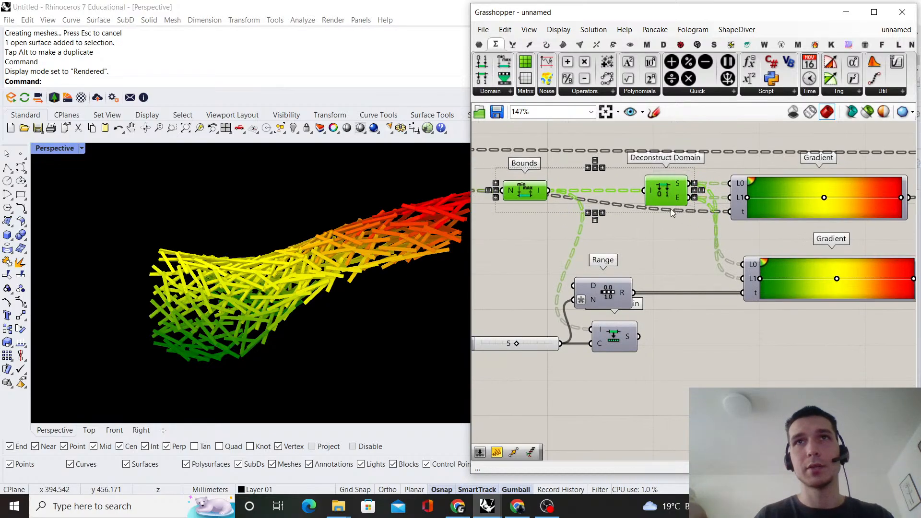
{"action": "left_click_drag", "start_coordinate": [672, 198], "coordinate": [695, 267], "text": "alt"}
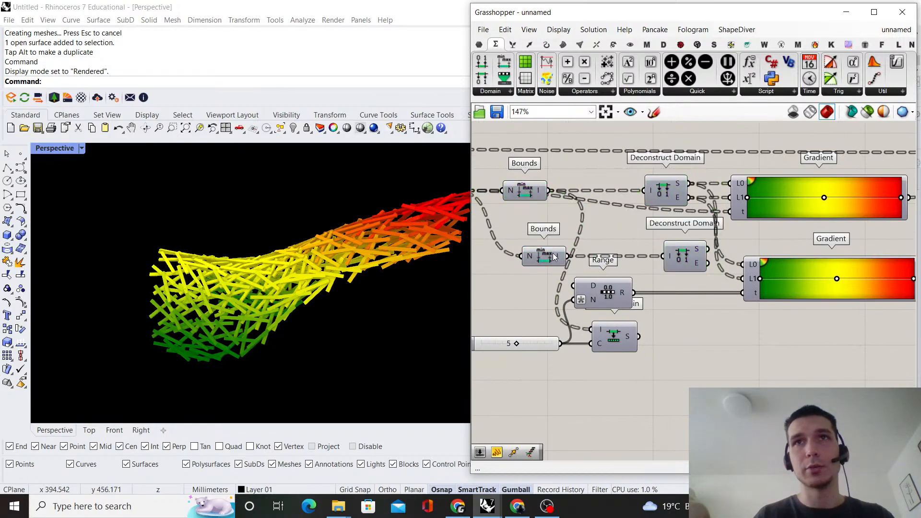
Rewire the duplicated Bounds so its N input takes the Range output, and arrange it between Range and Deconstruct Domain
{"action": "left_click_drag", "start_coordinate": [554, 257], "coordinate": [615, 257]}
{"action": "left_click", "coordinate": [653, 328]}
{"action": "right_click_drag", "start_coordinate": [652, 329], "coordinate": [699, 296]}
{"action": "scroll", "coordinate": [699, 297], "scroll_direction": "down", "scroll_amount": 2}
{"action": "left_click_drag", "start_coordinate": [706, 348], "coordinate": [615, 277]}
{"action": "left_click_drag", "start_coordinate": [672, 273], "coordinate": [672, 231]}
{"action": "left_click", "coordinate": [684, 293]}
{"action": "scroll", "coordinate": [683, 293], "scroll_direction": "up", "scroll_amount": 2}
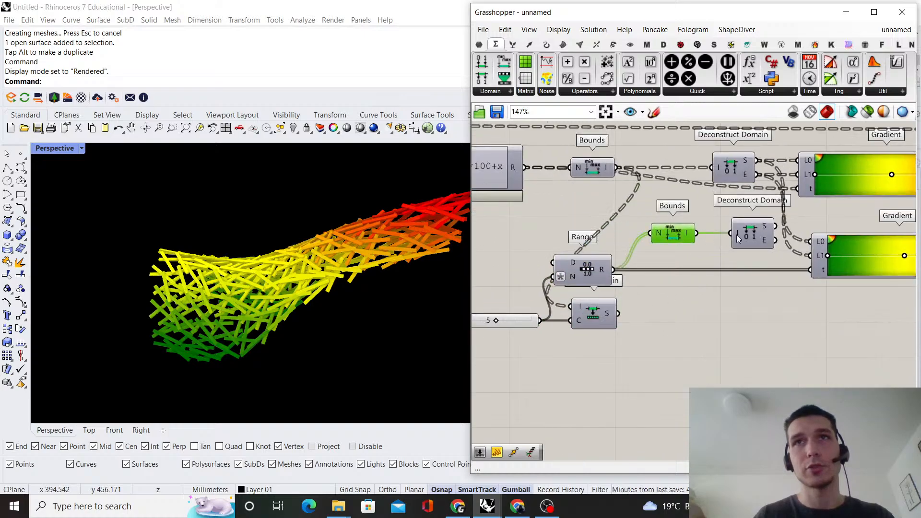
Wire the duplicated Deconstruct Domain's S and E outputs to the lower Gradient's L0 and L1, and align the components
{"action": "left_click", "coordinate": [682, 261]}
{"action": "right_click_drag", "start_coordinate": [683, 261], "coordinate": [605, 276]}
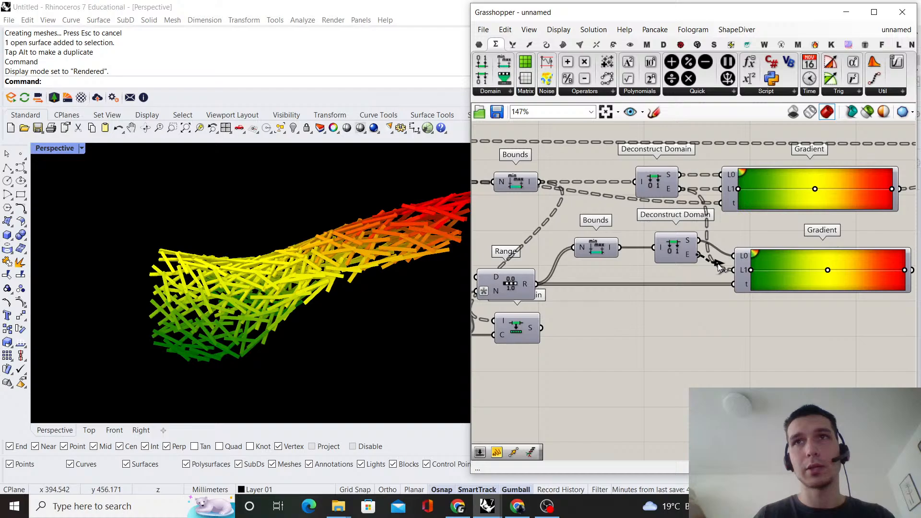
{"action": "left_click_drag", "start_coordinate": [693, 251], "coordinate": [682, 258]}
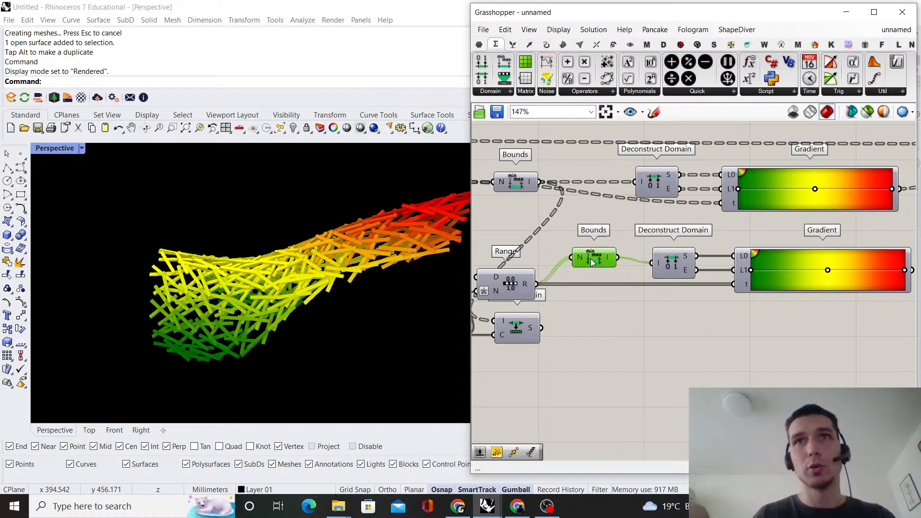
{"action": "left_click_drag", "start_coordinate": [591, 259], "coordinate": [590, 265]}
Check the lower Gradient's colour output in a temporary Panel and delete the Panel
{"action": "left_click", "coordinate": [784, 222]}
{"action": "scroll", "coordinate": [783, 222], "scroll_direction": "down", "scroll_amount": 1}
{"action": "right_click_drag", "start_coordinate": [784, 222], "coordinate": [595, 247]}
{"action": "scroll", "coordinate": [595, 247], "scroll_direction": "up", "scroll_amount": 2}
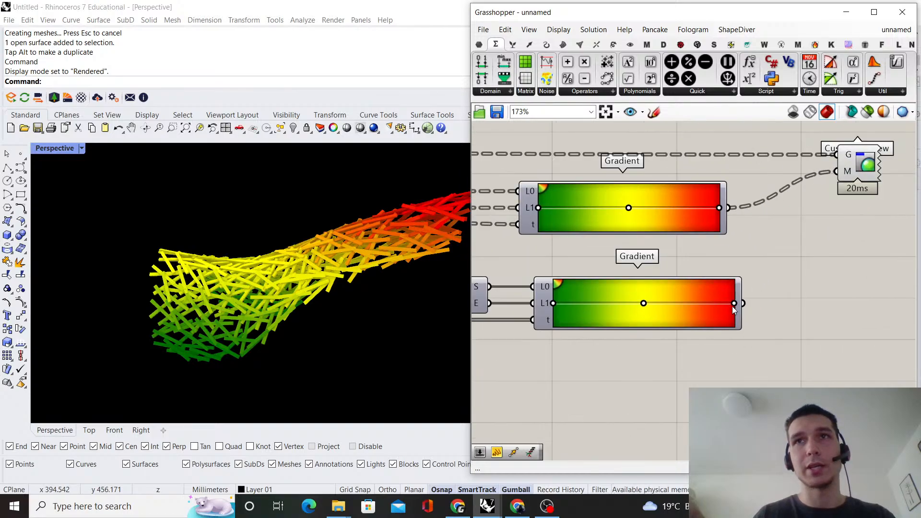
{"action": "double_click", "coordinate": [758, 306]}
{"action": "type", "text": "panel"}
{"action": "key", "text": "Return"}
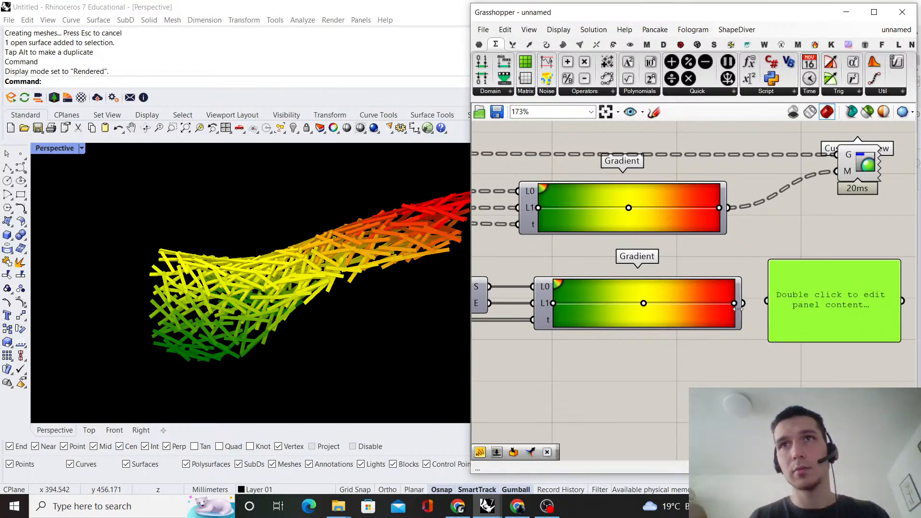
{"action": "left_click_drag", "start_coordinate": [739, 307], "coordinate": [822, 379]}
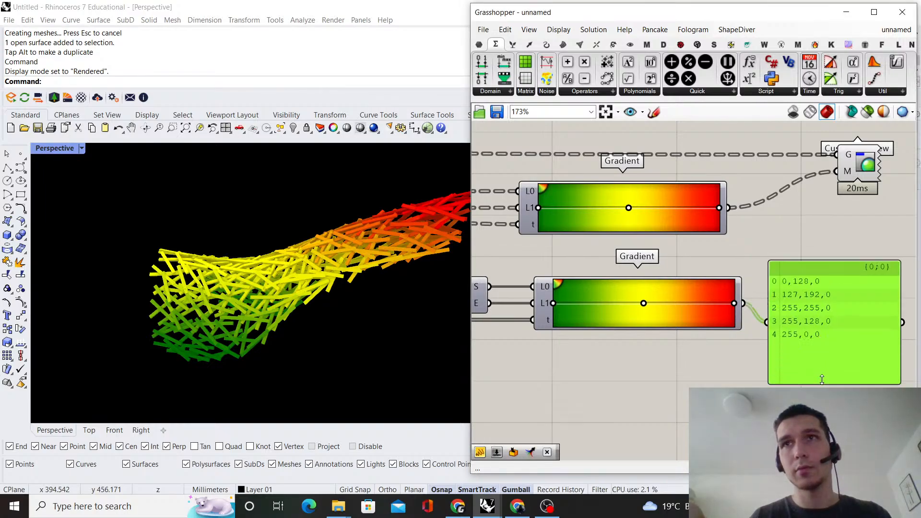
{"action": "scroll", "coordinate": [774, 289], "scroll_direction": "up", "scroll_amount": 3}
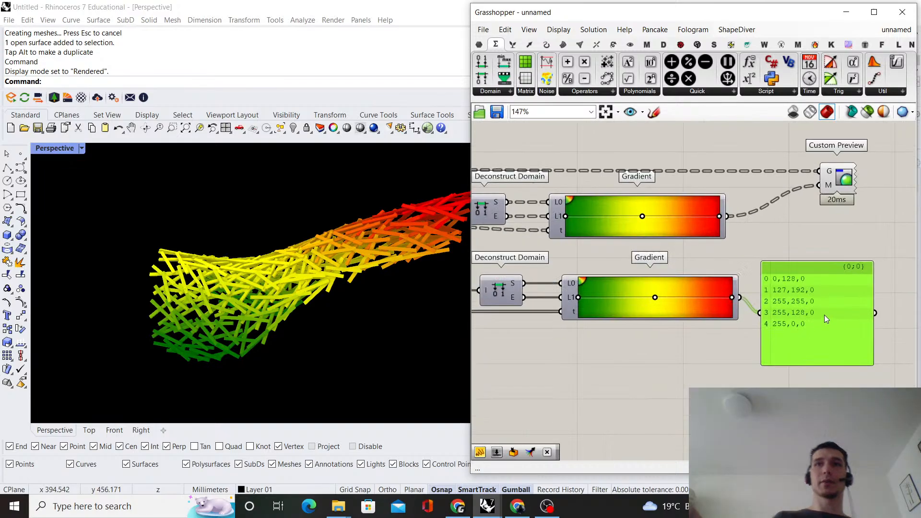
{"action": "key", "text": "Delete"}
Shift Divide Domain and its Count slider down, clear of the Range component
{"action": "scroll", "coordinate": [749, 302], "scroll_direction": "down", "scroll_amount": 3}
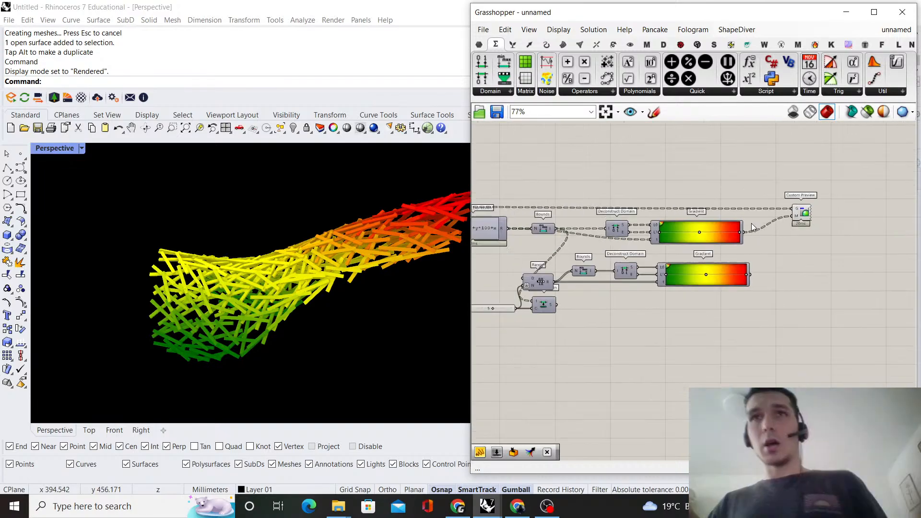
{"action": "scroll", "coordinate": [763, 288], "scroll_direction": "down", "scroll_amount": 2}
{"action": "scroll", "coordinate": [606, 303], "scroll_direction": "up", "scroll_amount": 2}
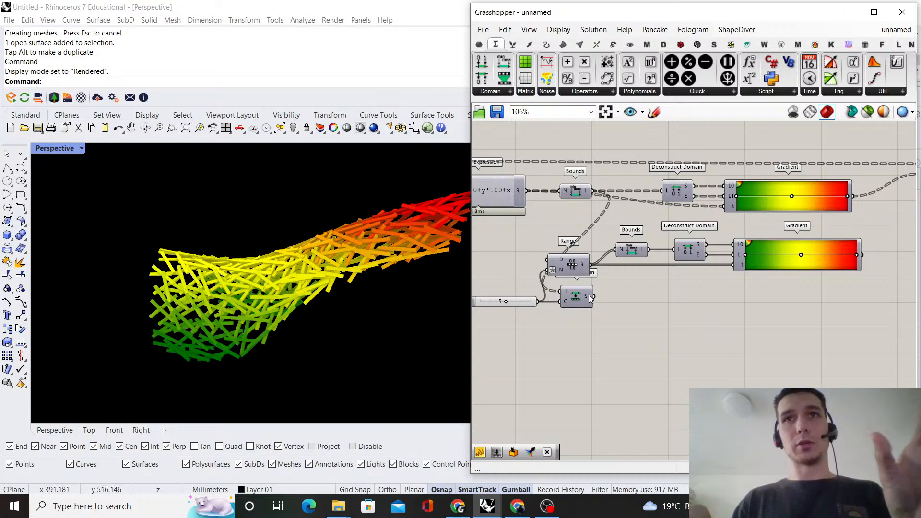
{"action": "double_click", "coordinate": [677, 323]}
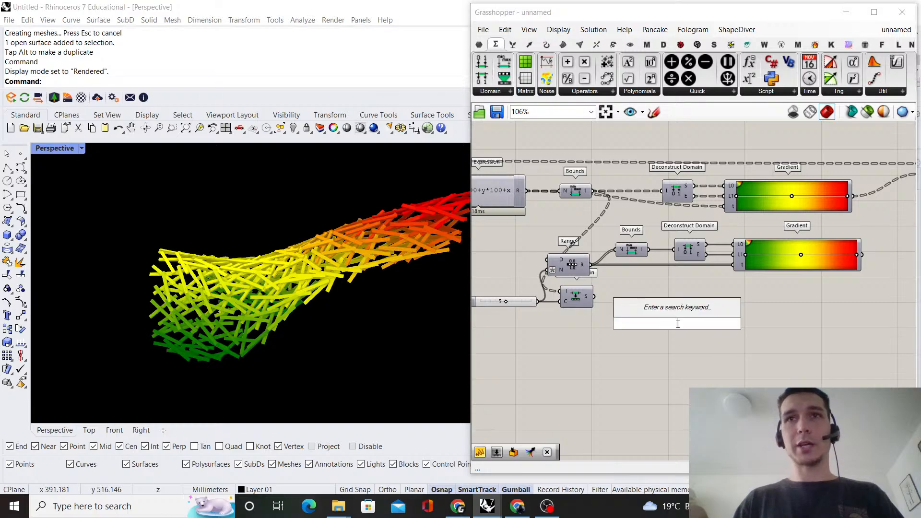
{"action": "left_click", "coordinate": [729, 358]}
{"action": "left_click_drag", "start_coordinate": [667, 363], "coordinate": [517, 307]}
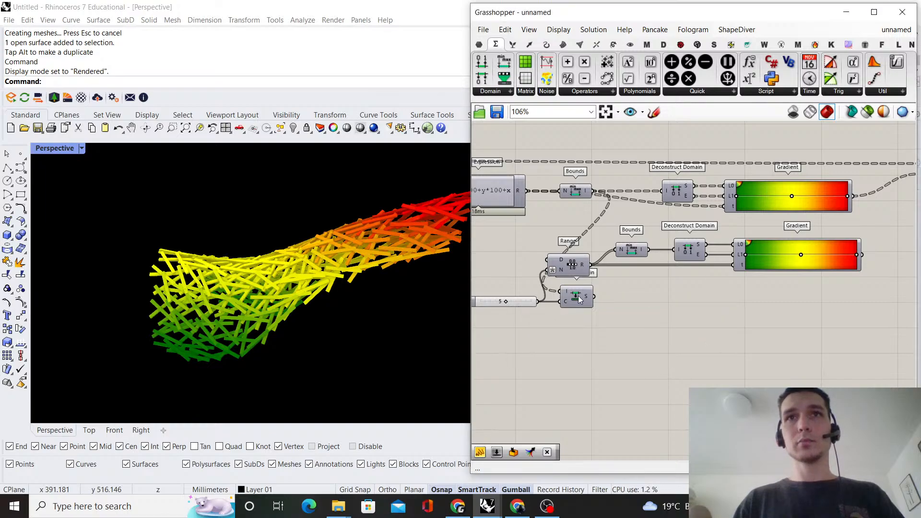
{"action": "left_click_drag", "start_coordinate": [575, 301], "coordinate": [573, 324]}
{"action": "left_click", "coordinate": [580, 329]}
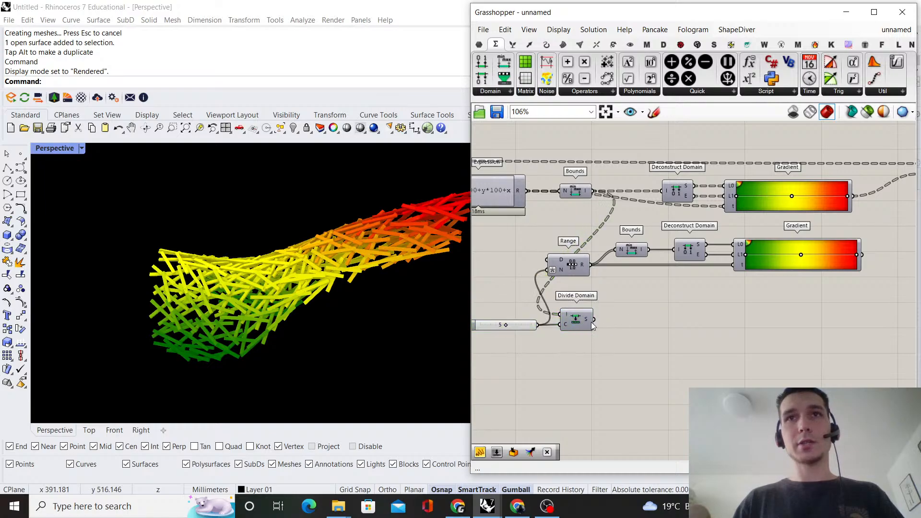
Add an Includes component with the Expression result wired to V and Divide Domain's segments wired to D
{"action": "double_click", "coordinate": [684, 321]}
{"action": "type", "text": "includes"}
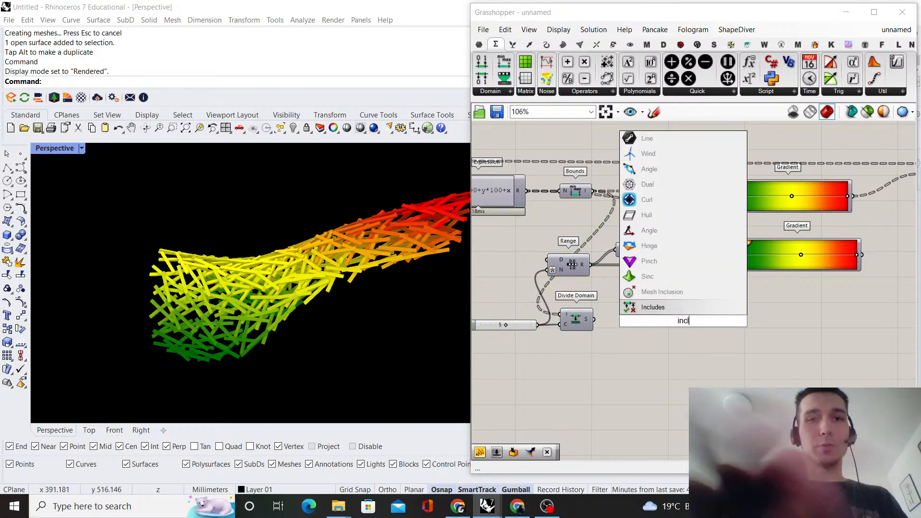
{"action": "key", "text": "Return"}
{"action": "scroll", "coordinate": [624, 307], "scroll_direction": "up", "scroll_amount": 2}
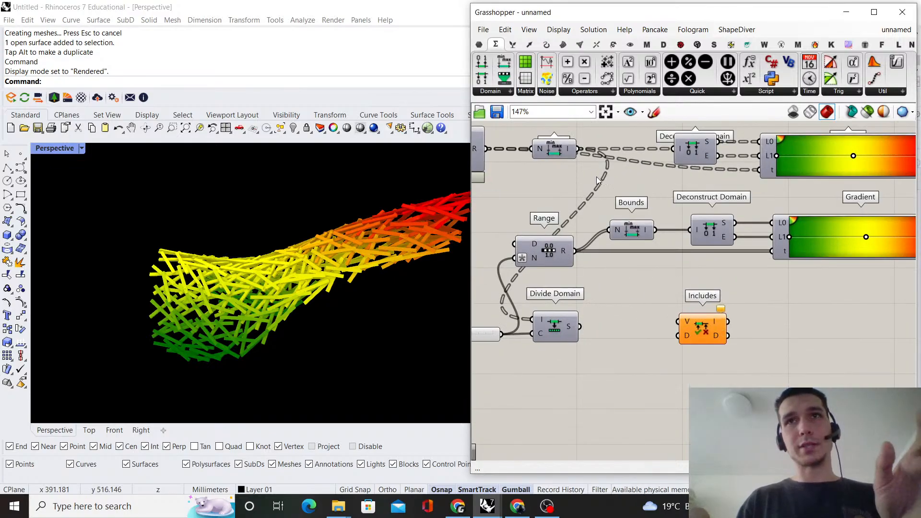
{"action": "right_click_drag", "start_coordinate": [636, 194], "coordinate": [688, 208]}
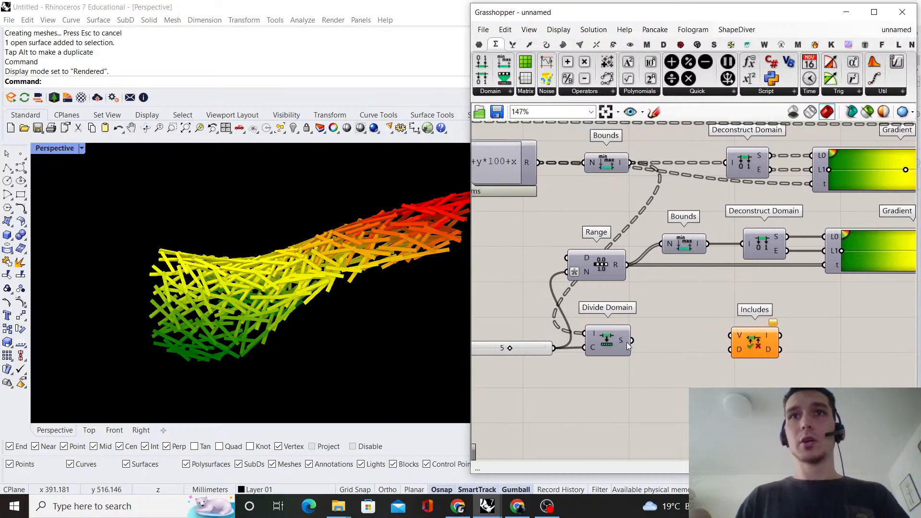
{"action": "left_click_drag", "start_coordinate": [727, 351], "coordinate": [767, 338]}
{"action": "left_click", "coordinate": [723, 296]}
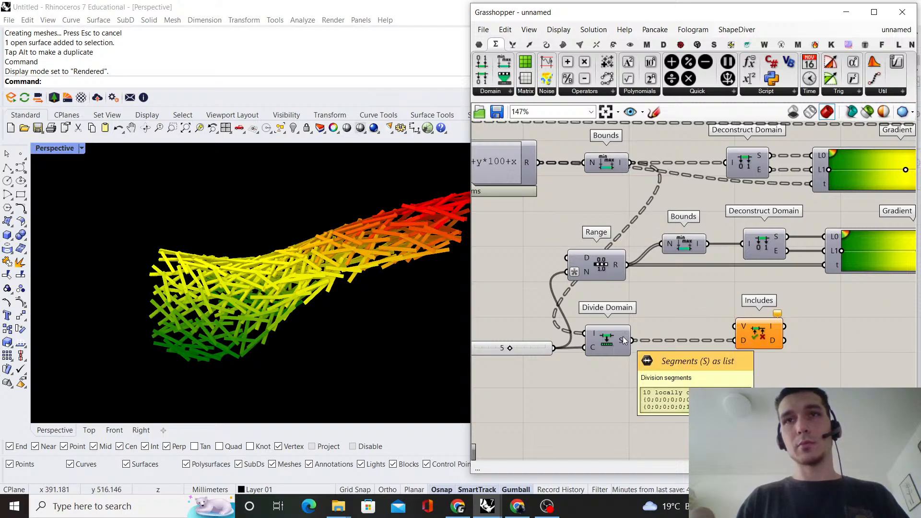
{"action": "left_click_drag", "start_coordinate": [541, 163], "coordinate": [713, 341]}
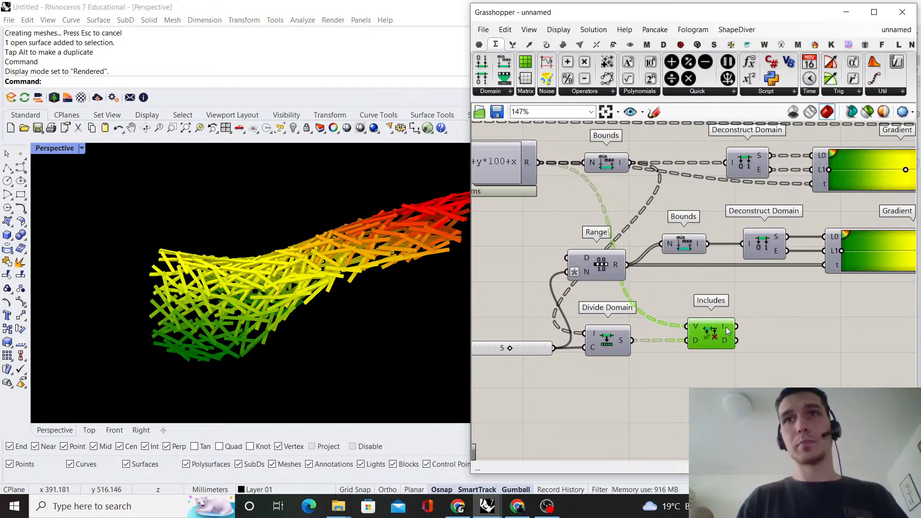
Add a Cull Pattern component beside the Includes component
{"action": "double_click", "coordinate": [791, 329]}
{"action": "type", "text": "c"}
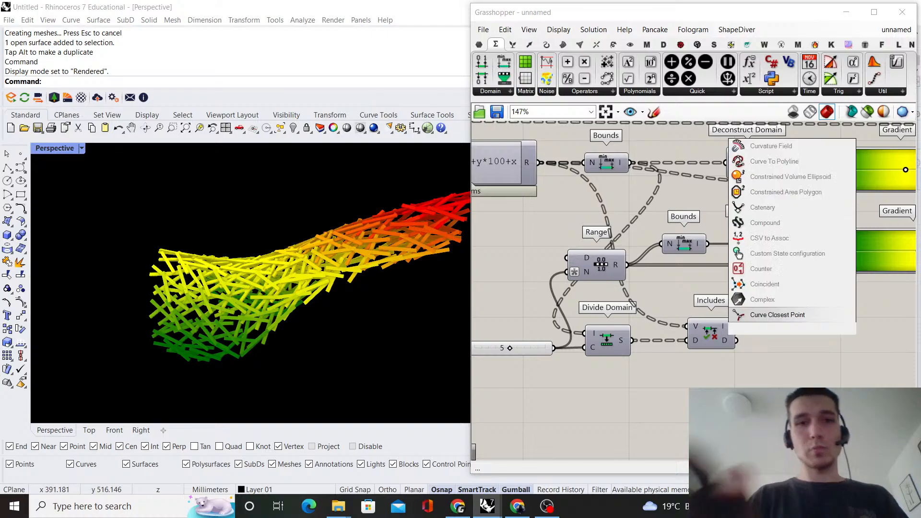
{"action": "type", "text": "ull pattern"}
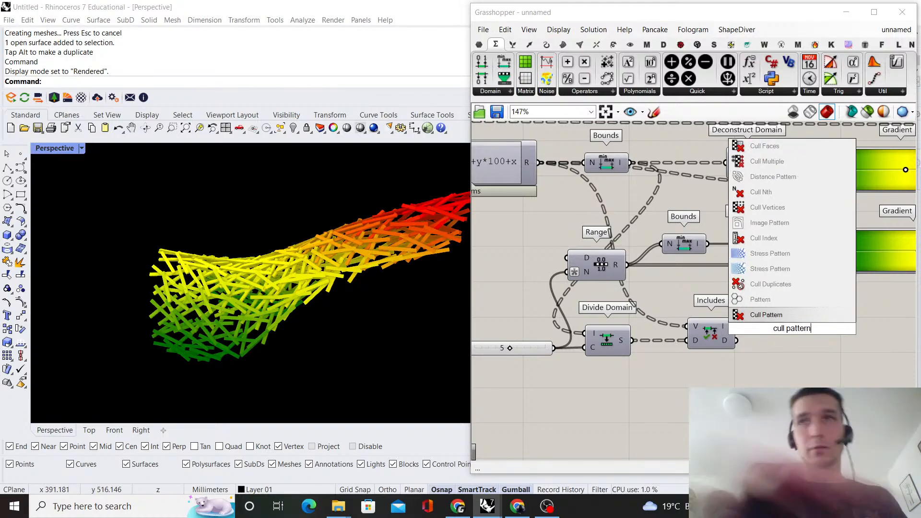
{"action": "key", "text": "Return"}
{"action": "scroll", "coordinate": [615, 330], "scroll_direction": "up", "scroll_amount": 2}
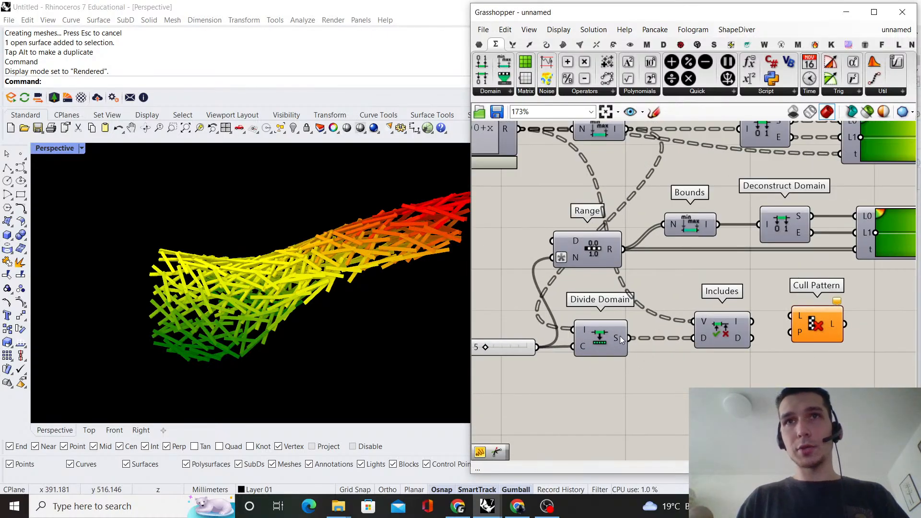
{"action": "right_click", "coordinate": [620, 335]}
{"action": "left_click", "coordinate": [669, 398]}
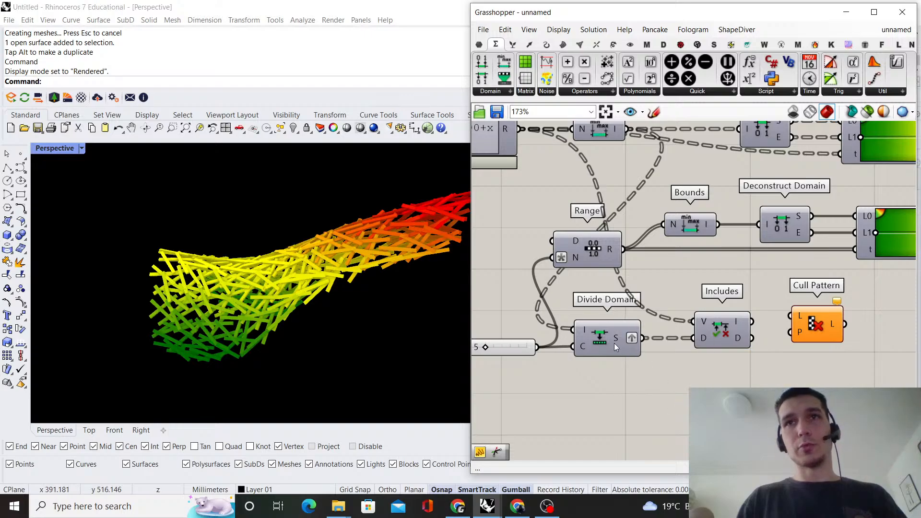
{"action": "left_click_drag", "start_coordinate": [615, 344], "coordinate": [600, 345]}
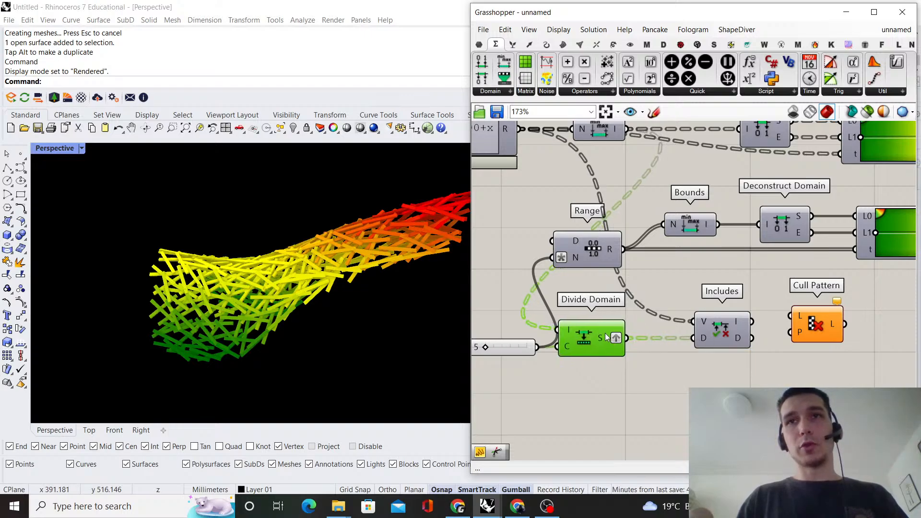
{"action": "right_click", "coordinate": [617, 338]}
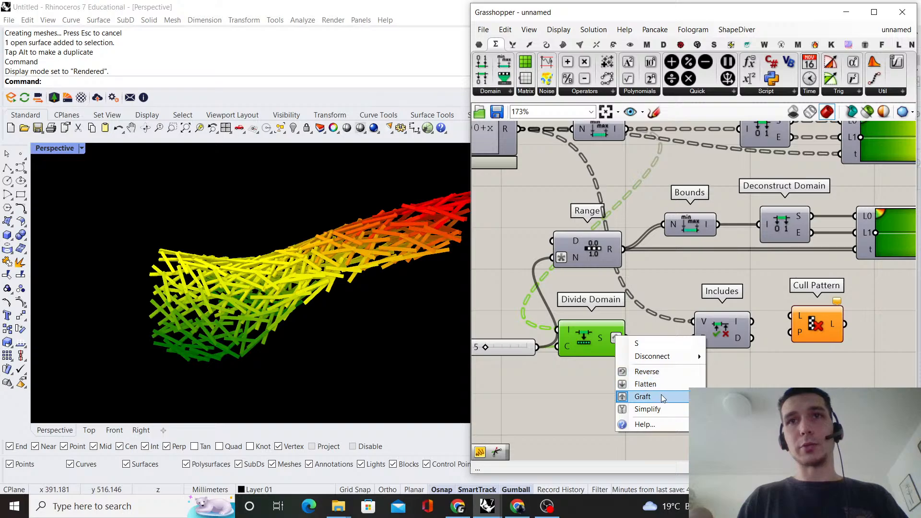
{"action": "left_click", "coordinate": [653, 397]}
Graft the Includes component's D input and shift Includes, Cull Pattern and the gradient components further from Divide Domain
{"action": "right_click", "coordinate": [701, 339]}
{"action": "left_click", "coordinate": [734, 366]}
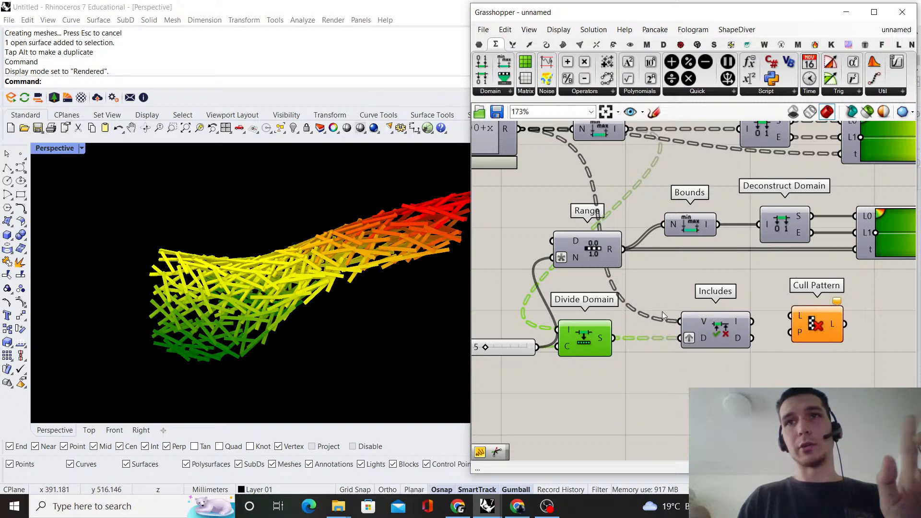
{"action": "scroll", "coordinate": [540, 309], "scroll_direction": "down", "scroll_amount": 5}
{"action": "left_click_drag", "start_coordinate": [788, 341], "coordinate": [637, 194]}
{"action": "scroll", "coordinate": [637, 244], "scroll_direction": "up", "scroll_amount": 4}
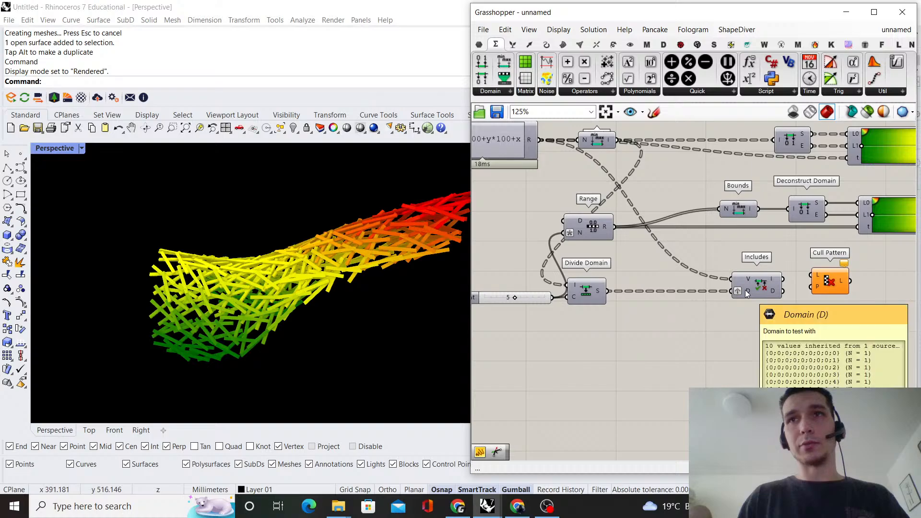
Add a Duplicate Data component below Includes and wire the Expression result to its D input
{"action": "double_click", "coordinate": [634, 358]}
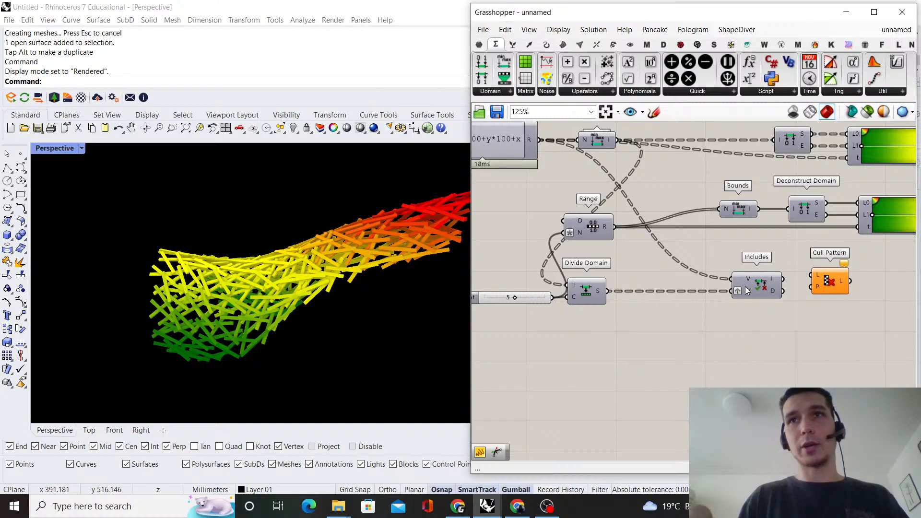
{"action": "double_click", "coordinate": [704, 347]}
{"action": "type", "text": "dup"}
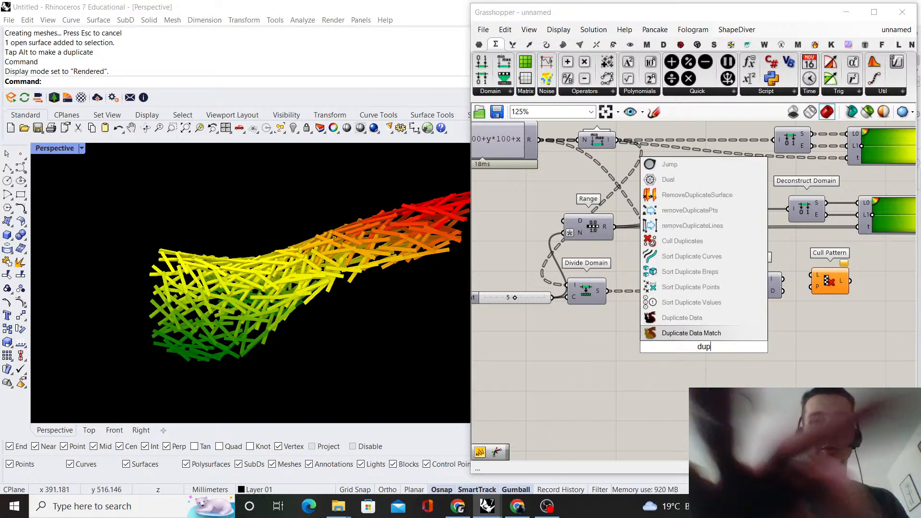
{"action": "type", "text": "licate data"}
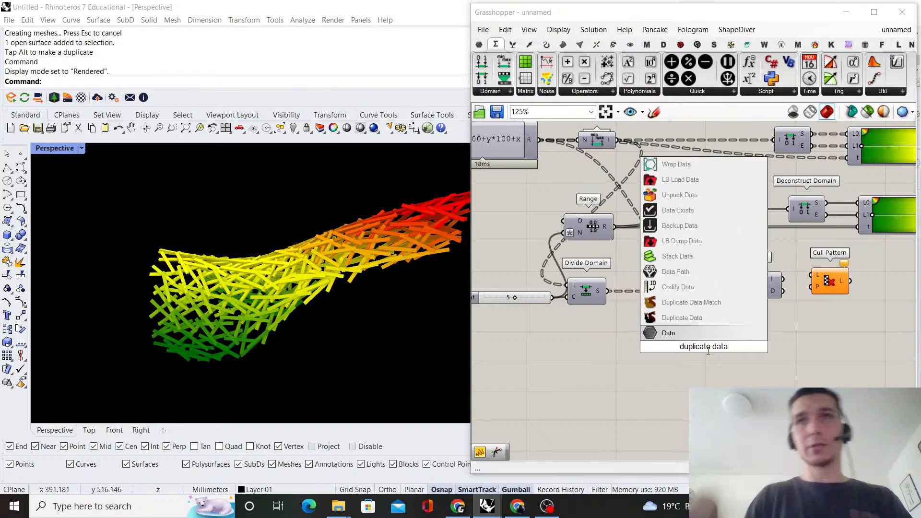
{"action": "key", "text": "Return"}
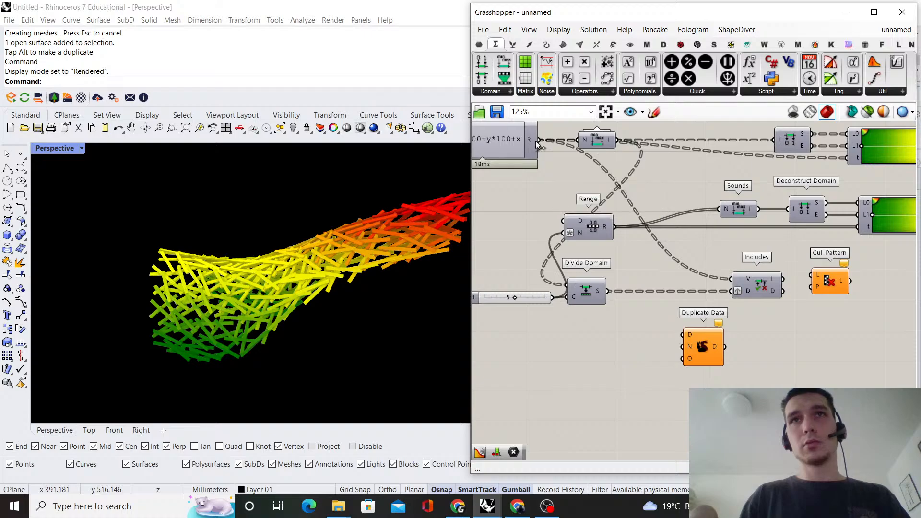
{"action": "left_click_drag", "start_coordinate": [536, 140], "coordinate": [682, 334]}
Add a Tree Statistics component fed by Divide Domain's segments, and wire its L output to Duplicate Data's N input, grafted
{"action": "double_click", "coordinate": [630, 366]}
{"action": "type", "text": "tree stat"}
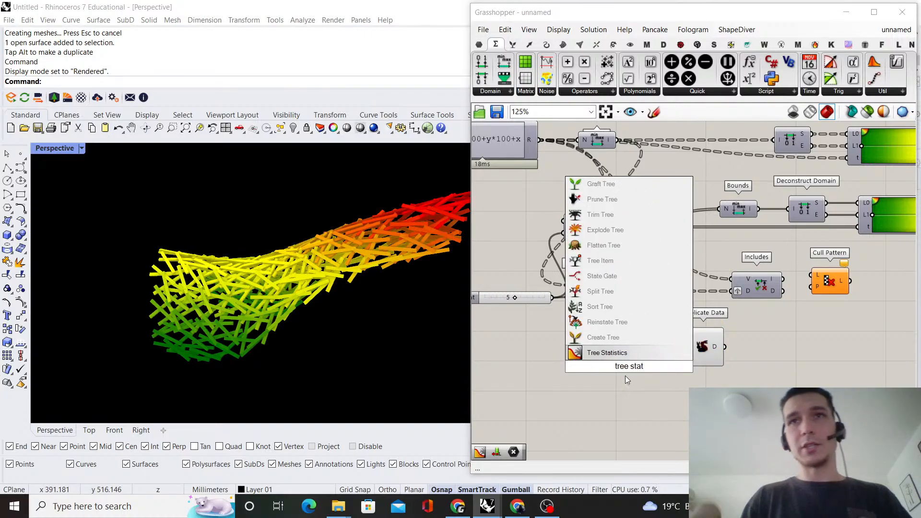
{"action": "left_click", "coordinate": [631, 349]}
{"action": "left_click_drag", "start_coordinate": [608, 291], "coordinate": [672, 351]}
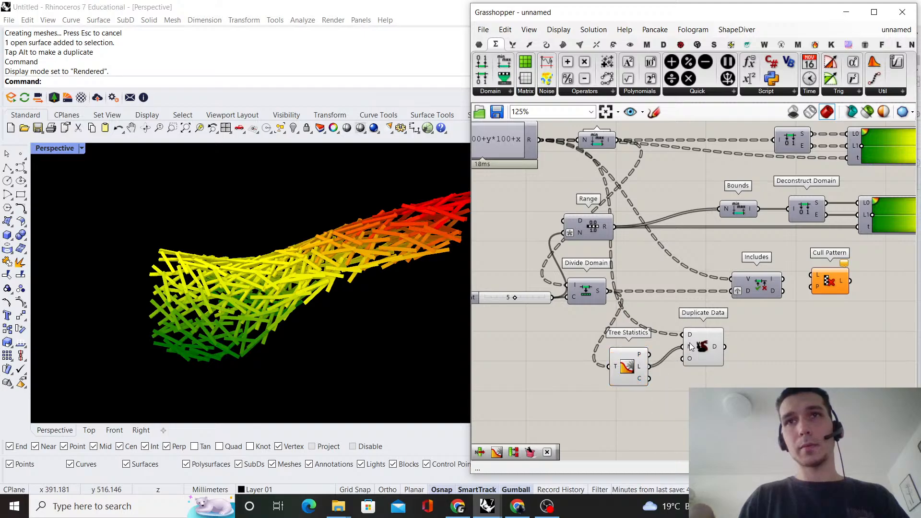
{"action": "right_click", "coordinate": [689, 346]}
{"action": "left_click", "coordinate": [726, 367]}
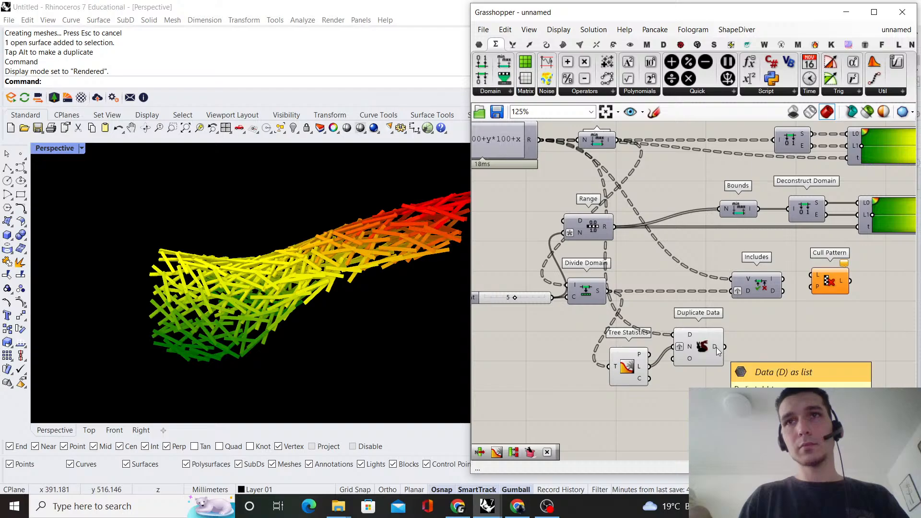
Align Tree Statistics with Duplicate Data and turn off the preview of both components
{"action": "left_click_drag", "start_coordinate": [635, 369], "coordinate": [748, 320]}
{"action": "right_click", "coordinate": [761, 319]}
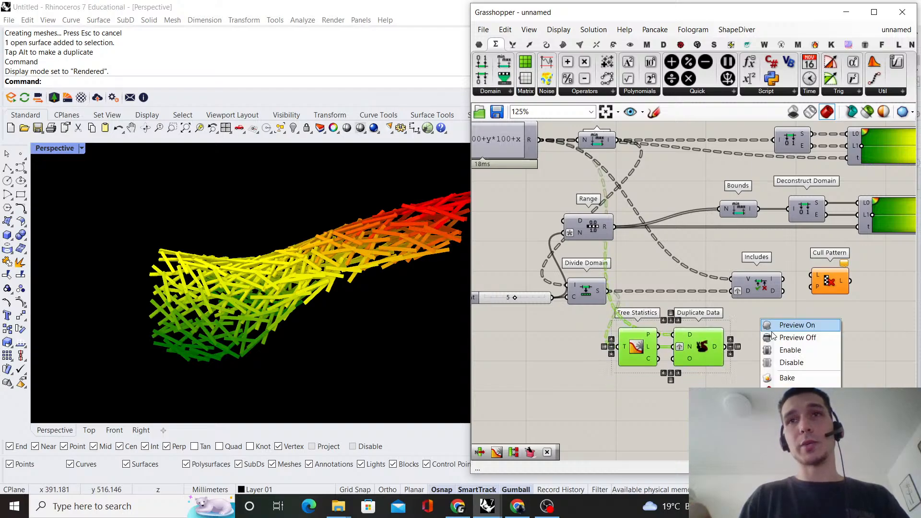
{"action": "left_click", "coordinate": [780, 337]}
{"action": "left_click", "coordinate": [779, 331]}
Shift Includes, Cull Pattern and the gradient components to the right to make room beside Duplicate Data
{"action": "scroll", "coordinate": [796, 326], "scroll_direction": "down", "scroll_amount": 3}
{"action": "right_click_drag", "start_coordinate": [839, 290], "coordinate": [613, 296]}
{"action": "left_click_drag", "start_coordinate": [816, 301], "coordinate": [474, 135]}
{"action": "scroll", "coordinate": [644, 301], "scroll_direction": "up", "scroll_amount": 2}
{"action": "left_click_drag", "start_coordinate": [562, 310], "coordinate": [660, 314], "text": "shift"}
{"action": "left_click", "coordinate": [714, 296]}
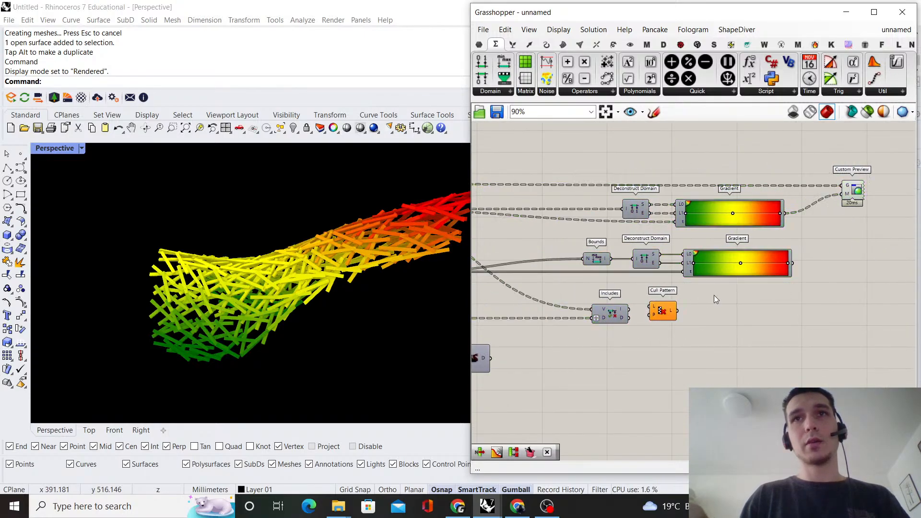
{"action": "scroll", "coordinate": [583, 329], "scroll_direction": "down", "scroll_amount": 2}
{"action": "right_click_drag", "start_coordinate": [580, 329], "coordinate": [718, 261]}
{"action": "scroll", "coordinate": [667, 267], "scroll_direction": "up", "scroll_amount": 4}
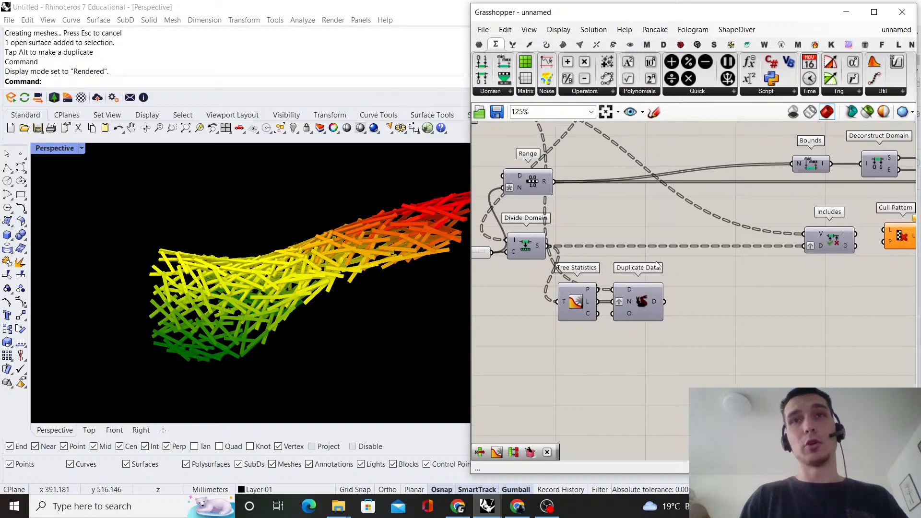
Add a Partition List component beside Duplicate Data
{"action": "right_click_drag", "start_coordinate": [646, 283], "coordinate": [643, 297]}
{"action": "double_click", "coordinate": [721, 282]}
{"action": "type", "text": "pa"}
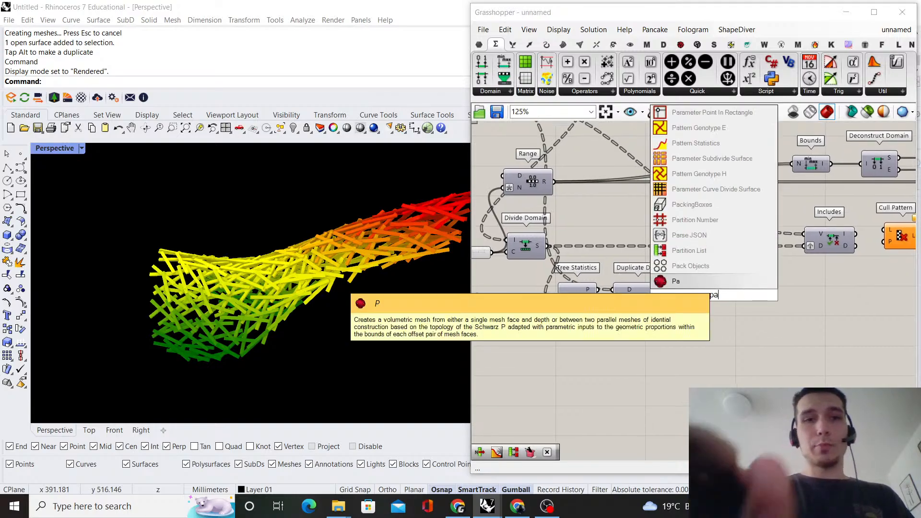
{"action": "type", "text": "rtition list"}
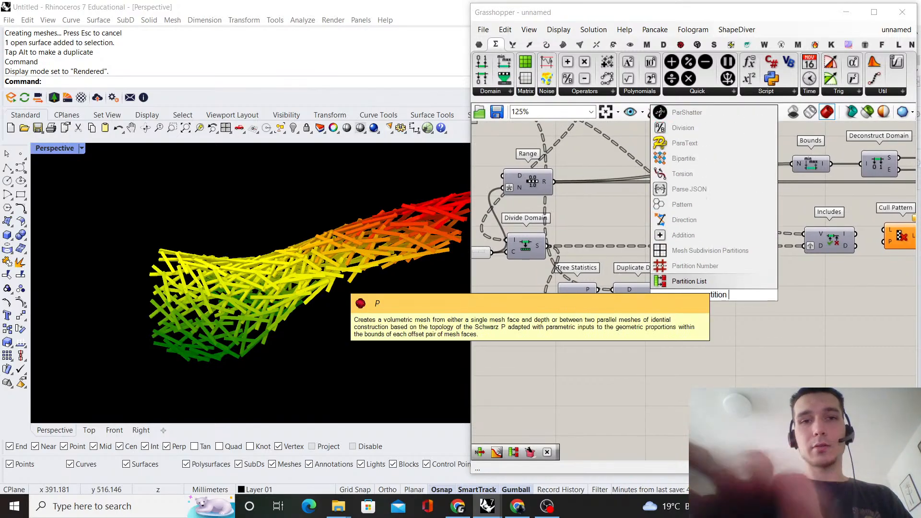
{"action": "left_click", "coordinate": [719, 281]}
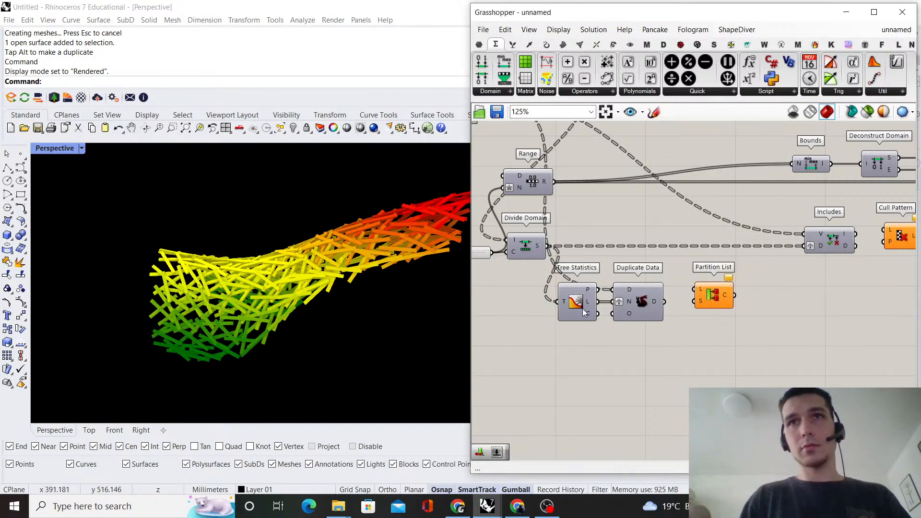
Add a second Tree Statistics fed by the Expression result through a Relay, and place it above Duplicate Data
{"action": "right_click_drag", "start_coordinate": [566, 185], "coordinate": [582, 226]}
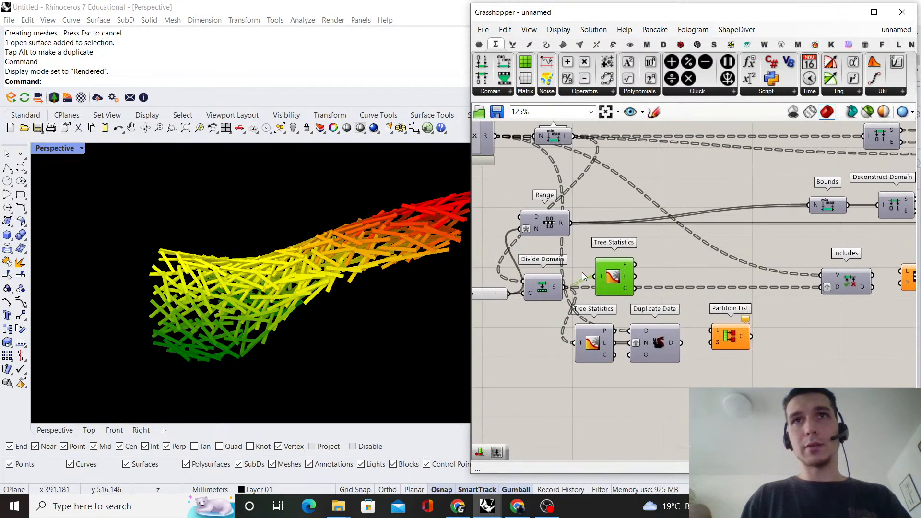
{"action": "double_click", "coordinate": [560, 259]}
{"action": "left_click_drag", "start_coordinate": [615, 282], "coordinate": [613, 263]}
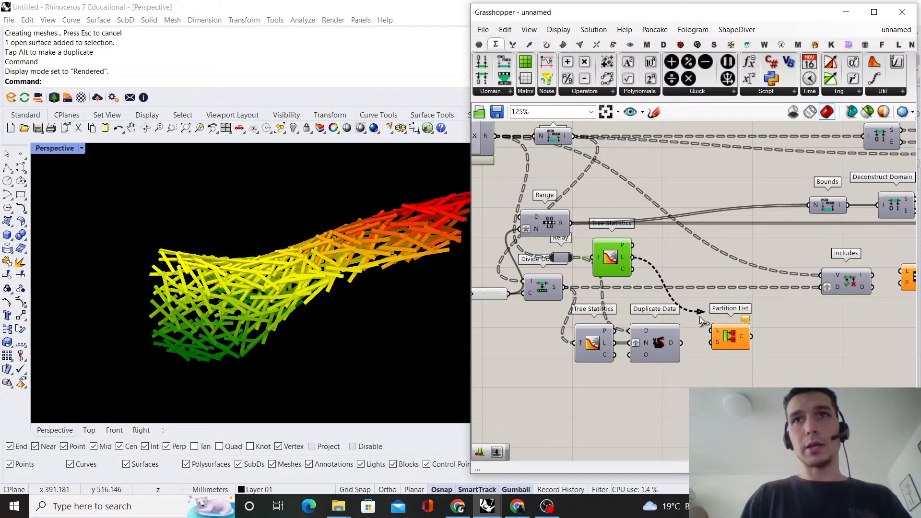
Wire the second Tree Statistics' L to Partition List's S, grafted, and Duplicate Data's output to its L, and align the component
{"action": "right_click", "coordinate": [716, 345]}
{"action": "left_click", "coordinate": [746, 364]}
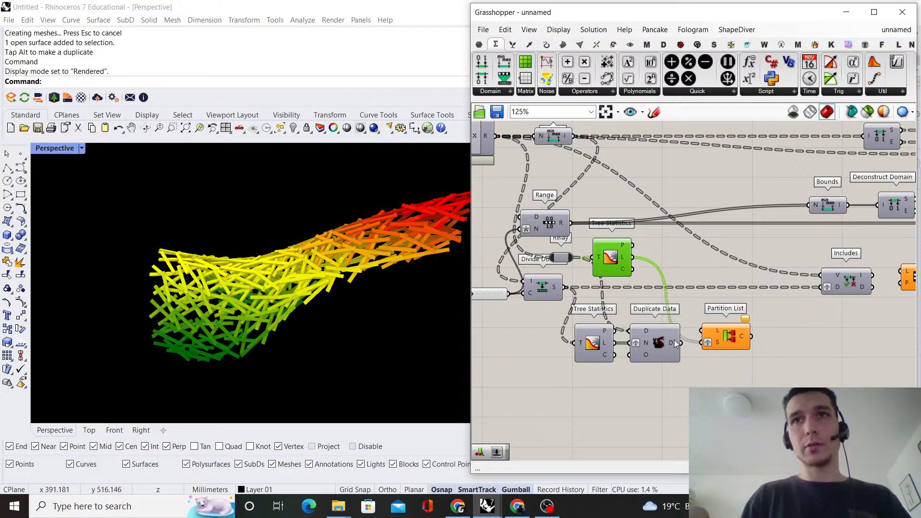
{"action": "left_click_drag", "start_coordinate": [697, 332], "coordinate": [702, 331]}
{"action": "left_click_drag", "start_coordinate": [733, 340], "coordinate": [737, 352]}
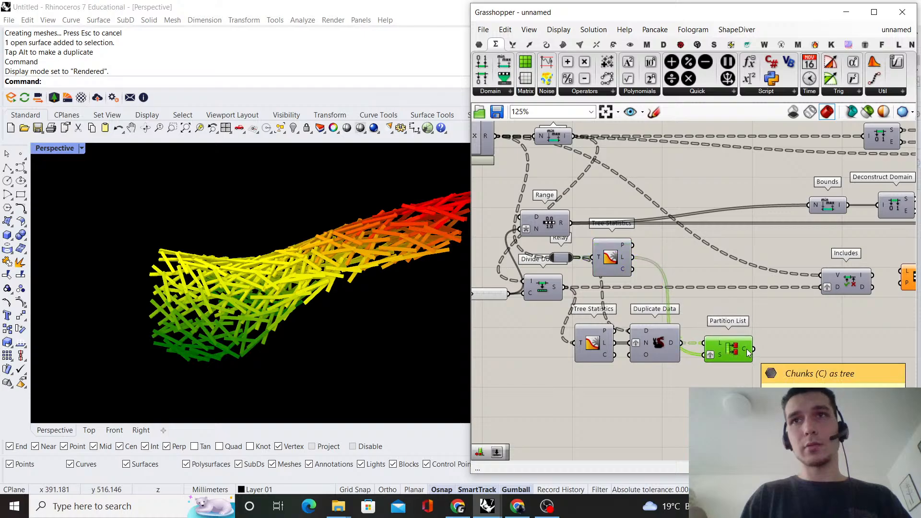
Wire Partition List's C output to the Includes component's V input in place of the Expression result
{"action": "right_click_drag", "start_coordinate": [754, 319], "coordinate": [664, 320]}
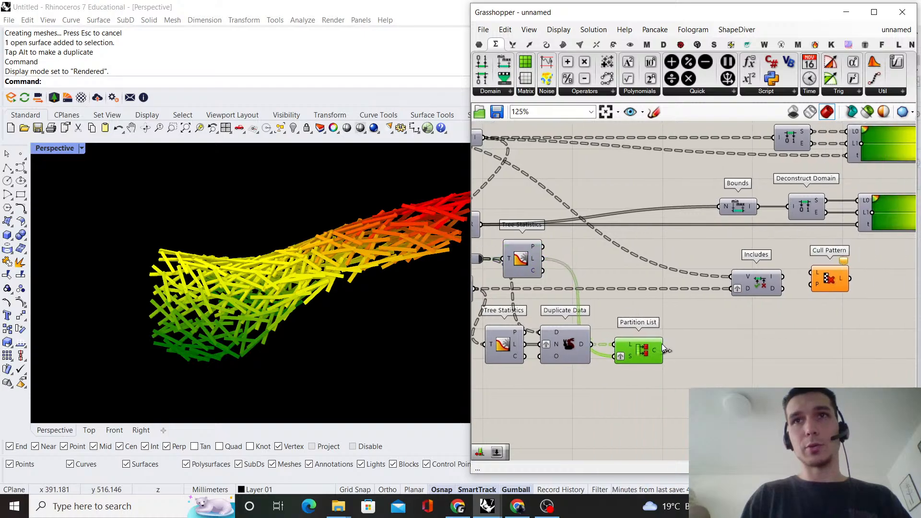
{"action": "left_click_drag", "start_coordinate": [729, 275], "coordinate": [731, 277]}
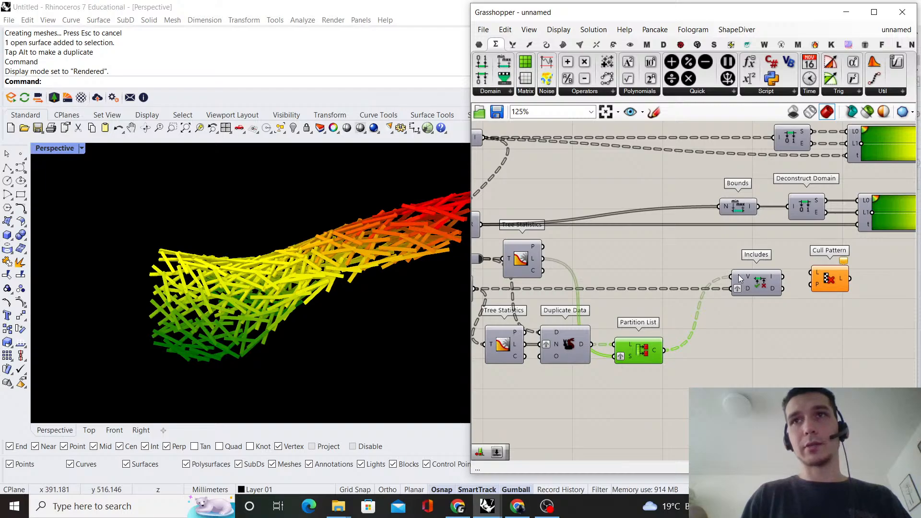
{"action": "mouse_move", "coordinate": [740, 277]}
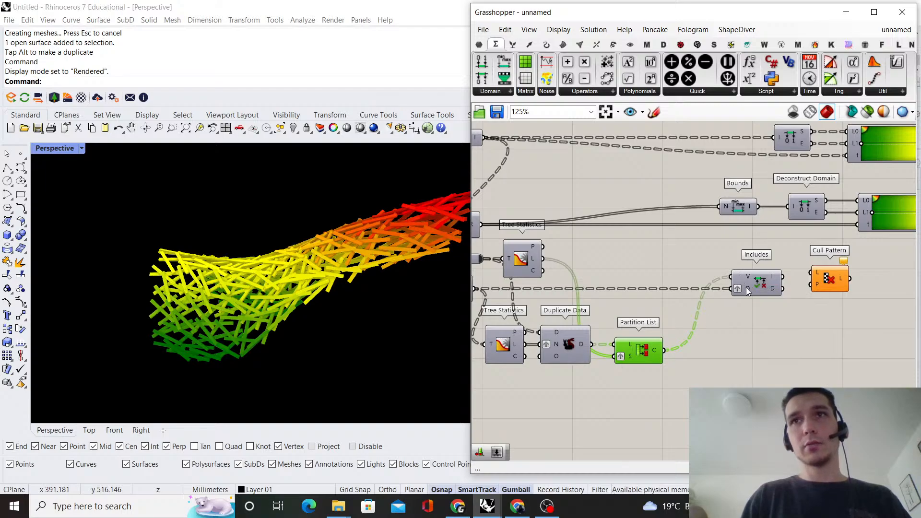
{"action": "scroll", "coordinate": [750, 278], "scroll_direction": "down", "scroll_amount": 2}
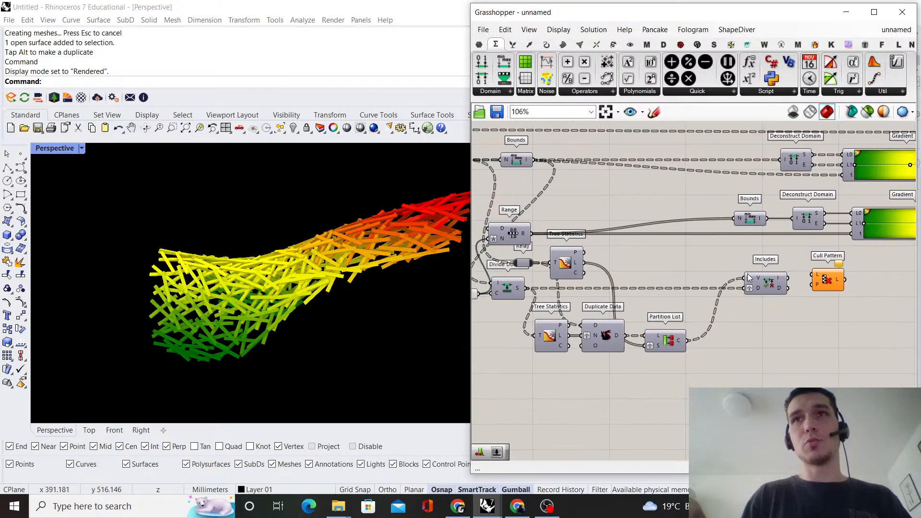
{"action": "scroll", "coordinate": [746, 271], "scroll_direction": "up", "scroll_amount": 5}
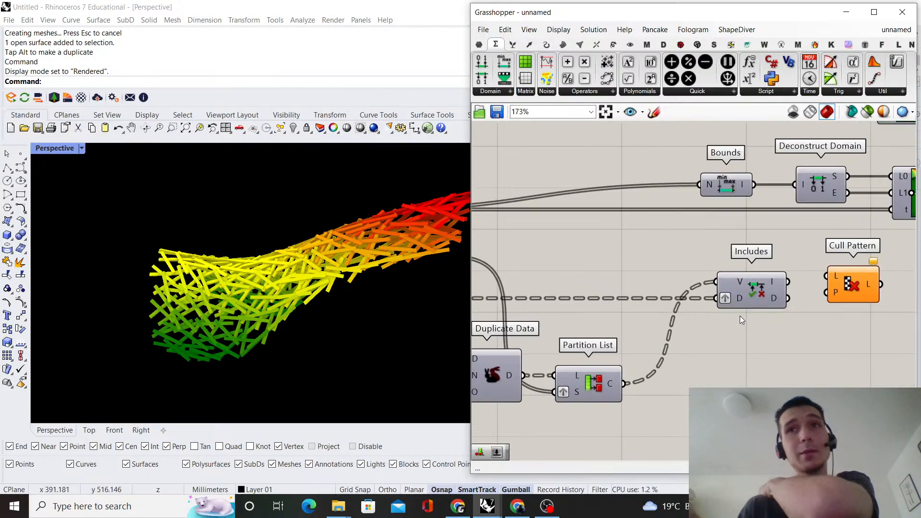
Move the Divide Domain, Duplicate Data, Partition List, Includes and Cull Pattern group down, clear of the Range and Relay components
{"action": "scroll", "coordinate": [739, 300], "scroll_direction": "down", "scroll_amount": 3}
{"action": "right_click_drag", "start_coordinate": [702, 343], "coordinate": [771, 369]}
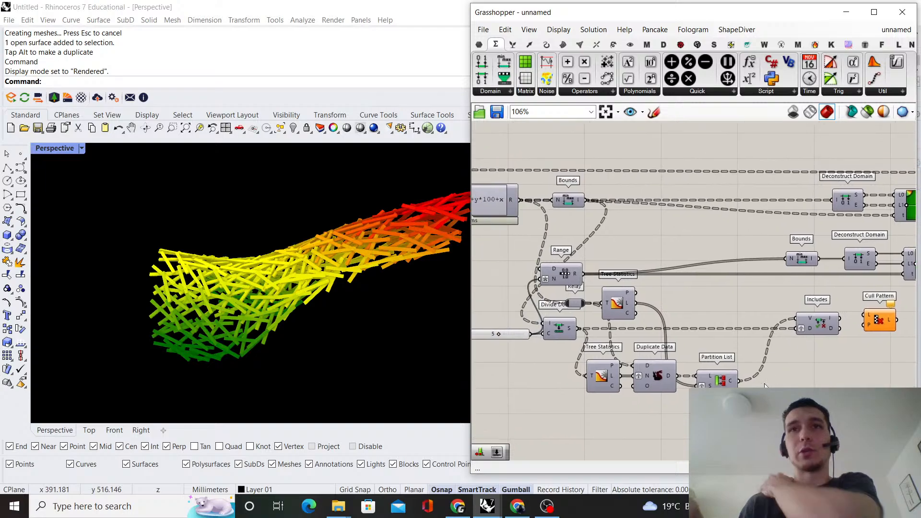
{"action": "scroll", "coordinate": [770, 375], "scroll_direction": "up", "scroll_amount": 1}
{"action": "scroll", "coordinate": [730, 300], "scroll_direction": "down", "scroll_amount": 3}
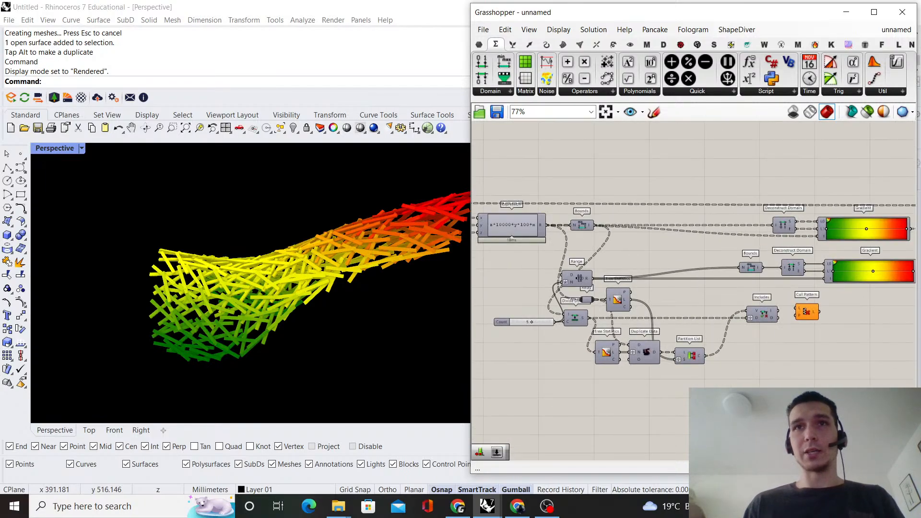
{"action": "left_click_drag", "start_coordinate": [825, 402], "coordinate": [526, 315]}
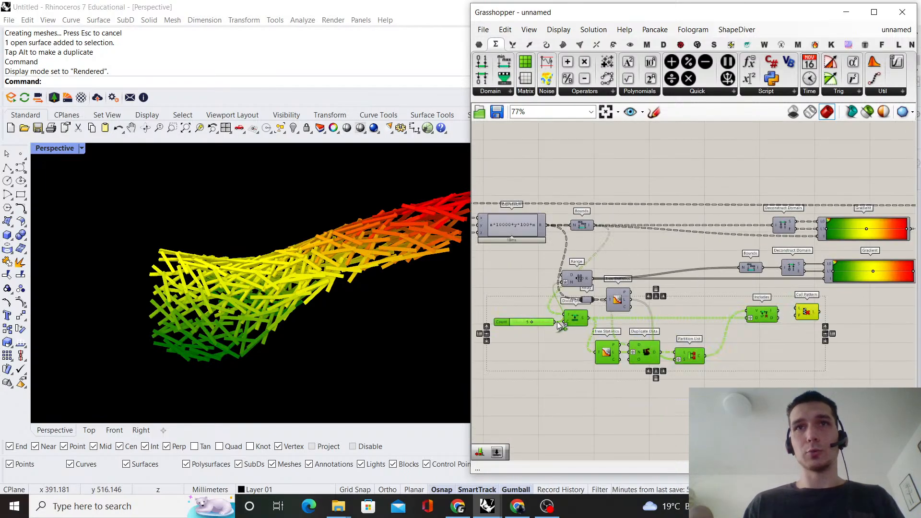
{"action": "left_click", "coordinate": [672, 306]}
Line up the second Tree Statistics component with the Relay
{"action": "scroll", "coordinate": [672, 306], "scroll_direction": "up", "scroll_amount": 2}
{"action": "left_click", "coordinate": [619, 296]}
{"action": "left_click_drag", "start_coordinate": [625, 295], "coordinate": [631, 290]}
Move the lower Tree Statistics, Duplicate Data and Partition List up above the wire from Divide Domain to Includes
{"action": "left_click_drag", "start_coordinate": [651, 396], "coordinate": [606, 385]}
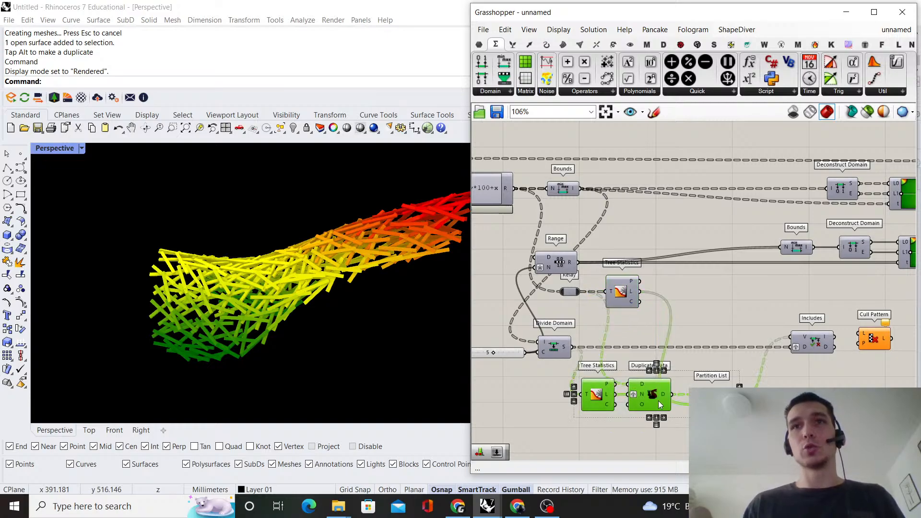
{"action": "left_click_drag", "start_coordinate": [720, 401], "coordinate": [746, 332]}
{"action": "left_click", "coordinate": [769, 302]}
{"action": "scroll", "coordinate": [769, 301], "scroll_direction": "down", "scroll_amount": 2}
{"action": "right_click_drag", "start_coordinate": [769, 301], "coordinate": [780, 300]}
{"action": "scroll", "coordinate": [781, 300], "scroll_direction": "up", "scroll_amount": 2}
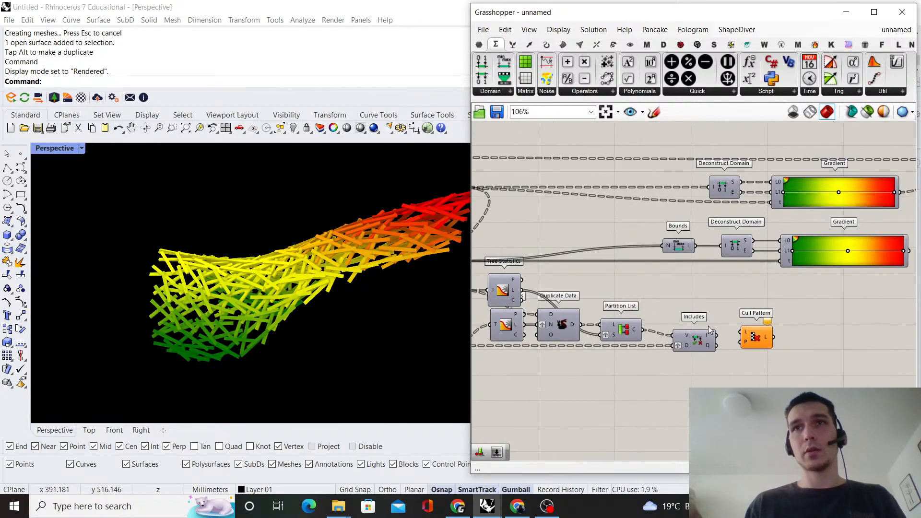
Align Cull Pattern with the Includes component and wire the Relay's output into its L input
{"action": "left_click_drag", "start_coordinate": [762, 347], "coordinate": [760, 334]}
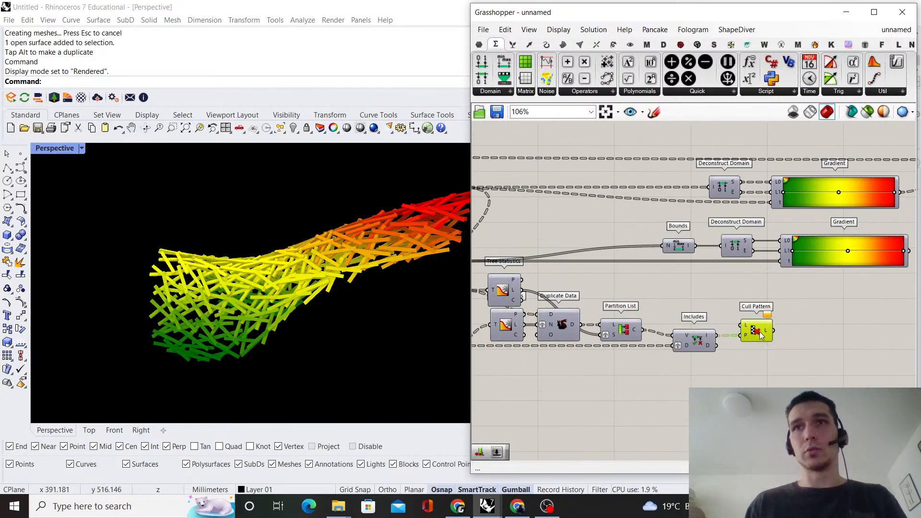
{"action": "left_click", "coordinate": [758, 294]}
{"action": "scroll", "coordinate": [756, 271], "scroll_direction": "down", "scroll_amount": 2}
{"action": "scroll", "coordinate": [610, 292], "scroll_direction": "up", "scroll_amount": 1}
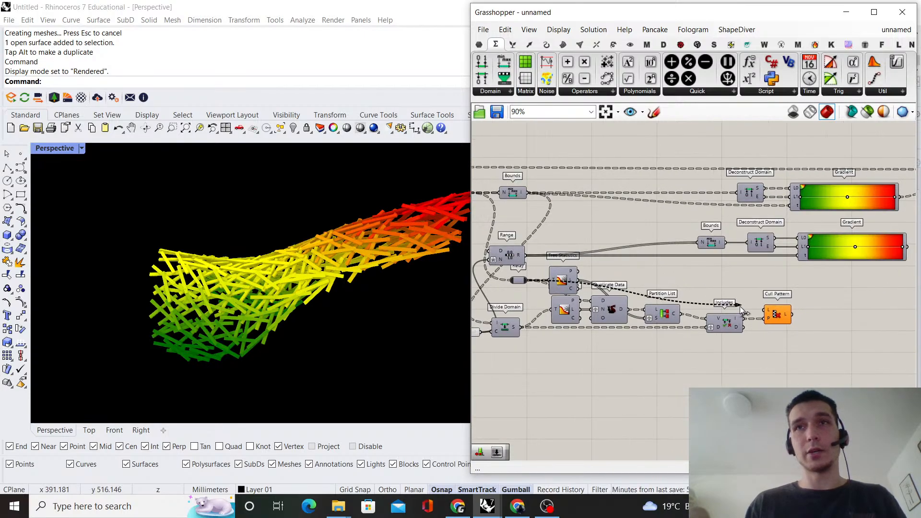
{"action": "left_click_drag", "start_coordinate": [740, 310], "coordinate": [782, 315]}
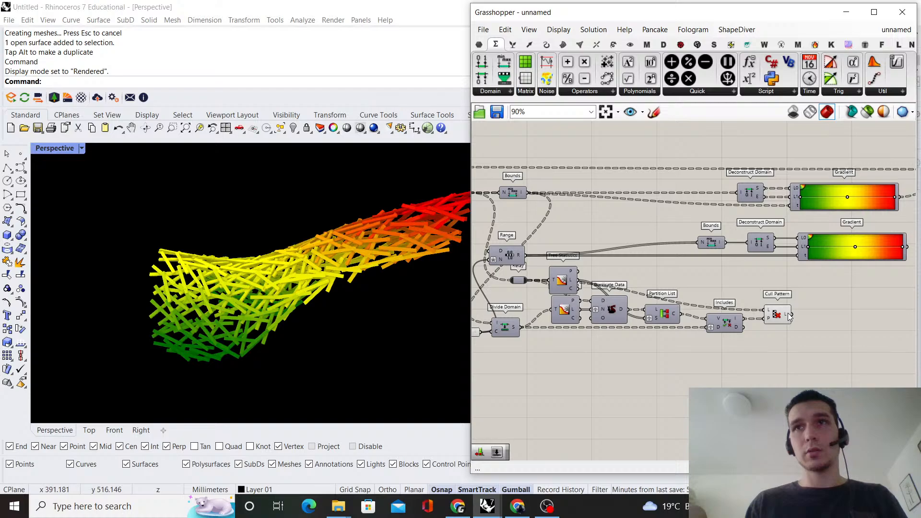
{"action": "mouse_move", "coordinate": [789, 317]}
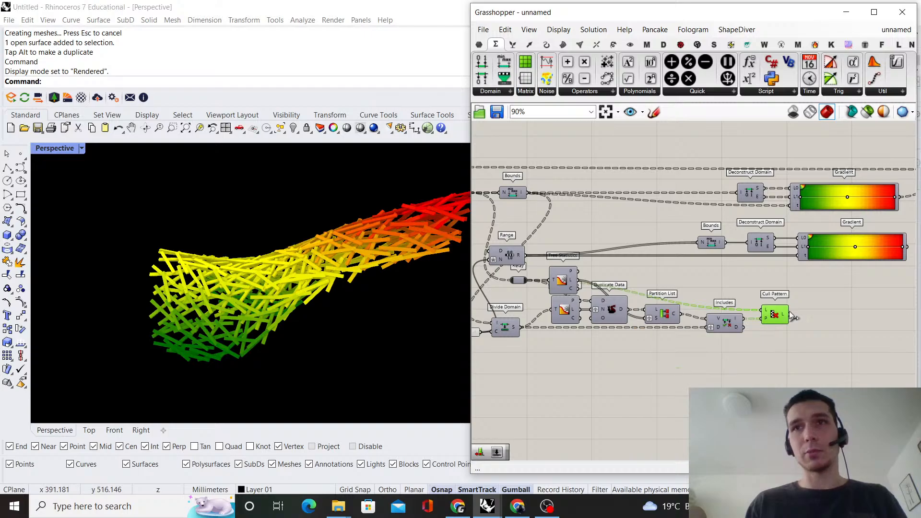
Add a Duplicate Data component beside the lower Gradient and wire the Gradient's output into its D input
{"action": "left_click", "coordinate": [764, 292]}
{"action": "scroll", "coordinate": [763, 294], "scroll_direction": "down", "scroll_amount": 3}
{"action": "right_click_drag", "start_coordinate": [762, 293], "coordinate": [637, 278]}
{"action": "scroll", "coordinate": [719, 244], "scroll_direction": "up", "scroll_amount": 4}
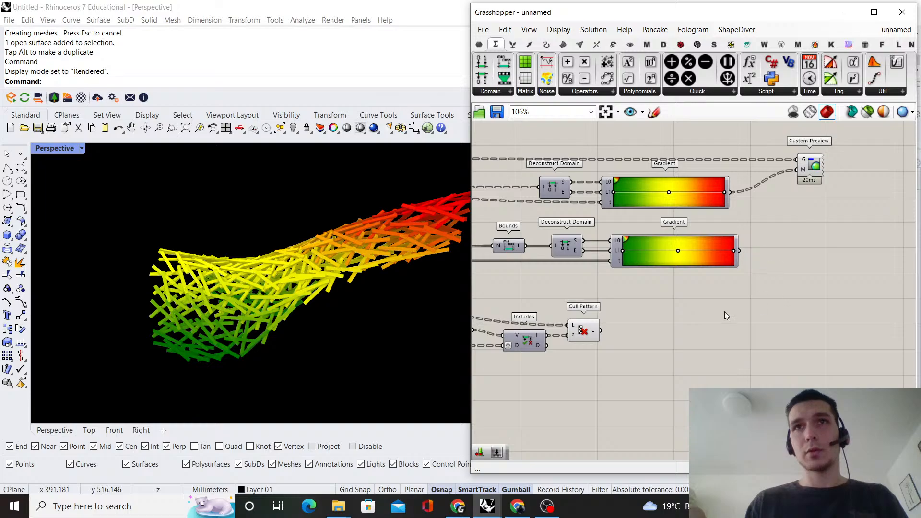
{"action": "scroll", "coordinate": [637, 325], "scroll_direction": "down", "scroll_amount": 4}
{"action": "right_click_drag", "start_coordinate": [637, 325], "coordinate": [761, 376]}
{"action": "scroll", "coordinate": [736, 316], "scroll_direction": "up", "scroll_amount": 2}
{"action": "scroll", "coordinate": [745, 344], "scroll_direction": "down", "scroll_amount": 1}
{"action": "scroll", "coordinate": [630, 373], "scroll_direction": "up", "scroll_amount": 3}
{"action": "scroll", "coordinate": [811, 334], "scroll_direction": "down", "scroll_amount": 1}
{"action": "right_click_drag", "start_coordinate": [810, 334], "coordinate": [650, 341]}
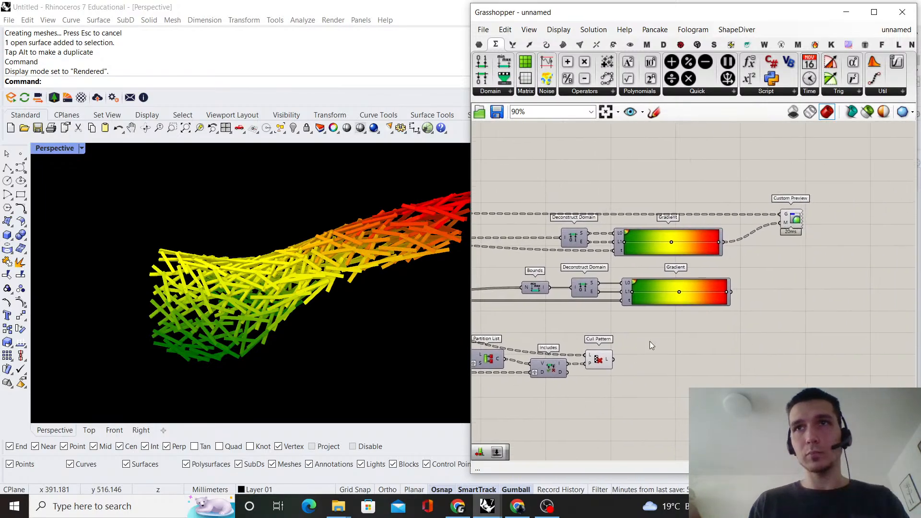
{"action": "double_click", "coordinate": [760, 288]}
{"action": "type", "text": "dup"}
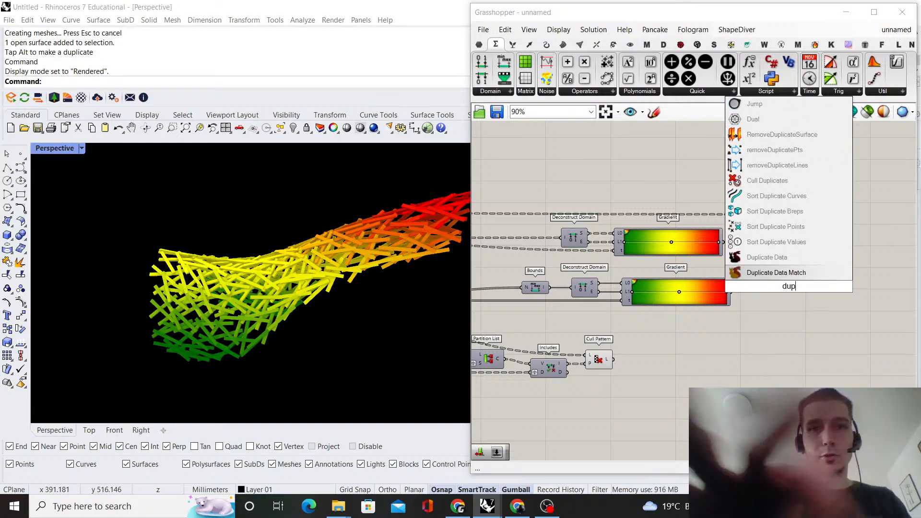
{"action": "type", "text": "licate data"}
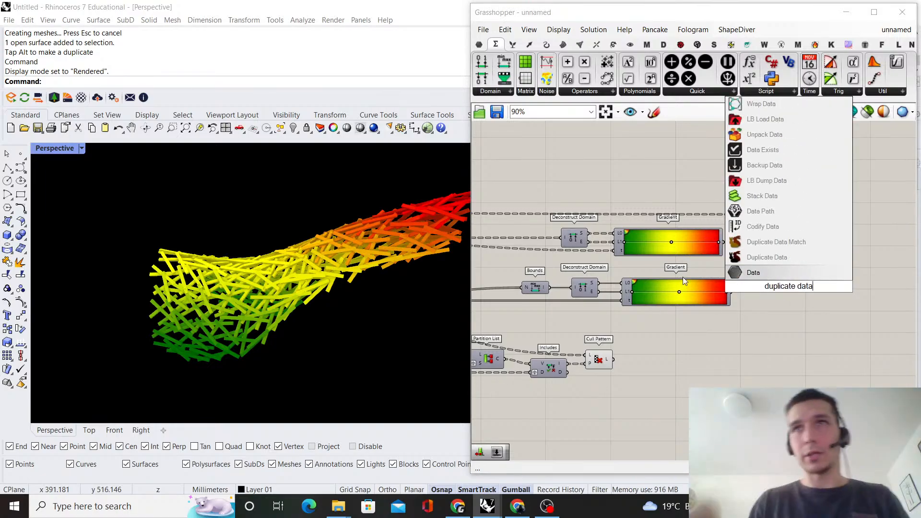
{"action": "left_click", "coordinate": [767, 258]}
{"action": "scroll", "coordinate": [726, 295], "scroll_direction": "up", "scroll_amount": 3}
{"action": "left_click_drag", "start_coordinate": [721, 288], "coordinate": [793, 292]}
Wire the upper Tree Statistics component's C output into the new Duplicate Data's N input
{"action": "double_click", "coordinate": [747, 354]}
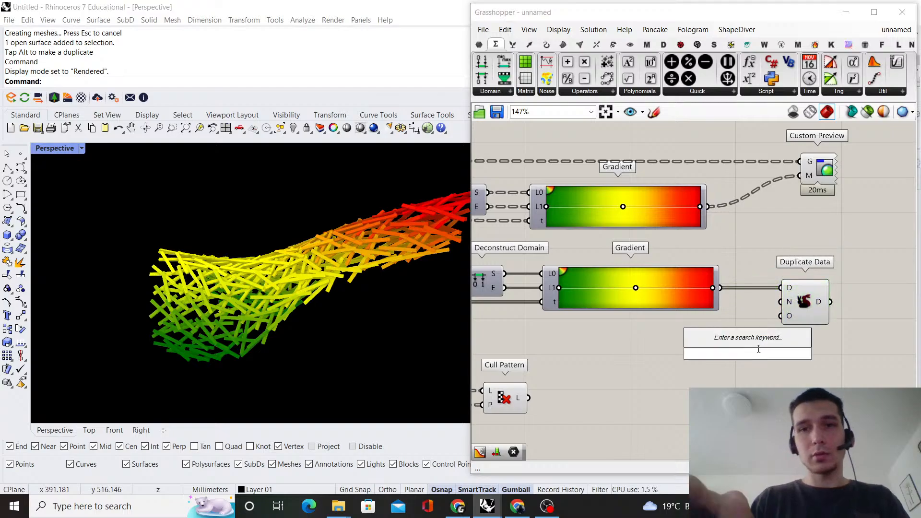
{"action": "left_click", "coordinate": [694, 362]}
{"action": "scroll", "coordinate": [694, 362], "scroll_direction": "down", "scroll_amount": 5}
{"action": "right_click_drag", "start_coordinate": [653, 349], "coordinate": [794, 302]}
{"action": "scroll", "coordinate": [623, 298], "scroll_direction": "up", "scroll_amount": 4}
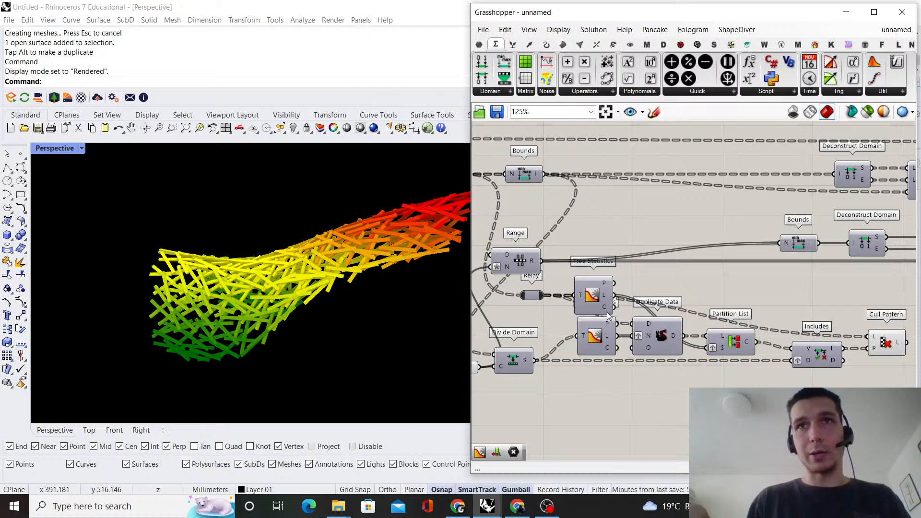
{"action": "left_click_drag", "start_coordinate": [611, 307], "coordinate": [827, 275]}
{"action": "scroll", "coordinate": [629, 289], "scroll_direction": "down", "scroll_amount": 4}
{"action": "scroll", "coordinate": [902, 279], "scroll_direction": "up", "scroll_amount": 1}
{"action": "scroll", "coordinate": [840, 274], "scroll_direction": "up", "scroll_amount": 4}
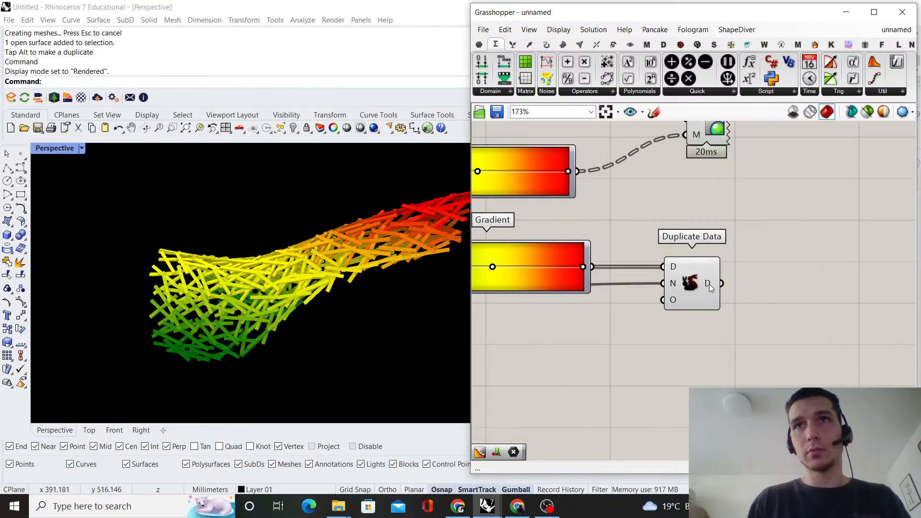
Add a Partition List component and wire the new Duplicate Data's output into its L input
{"action": "double_click", "coordinate": [762, 269]}
{"action": "type", "text": "pa"}
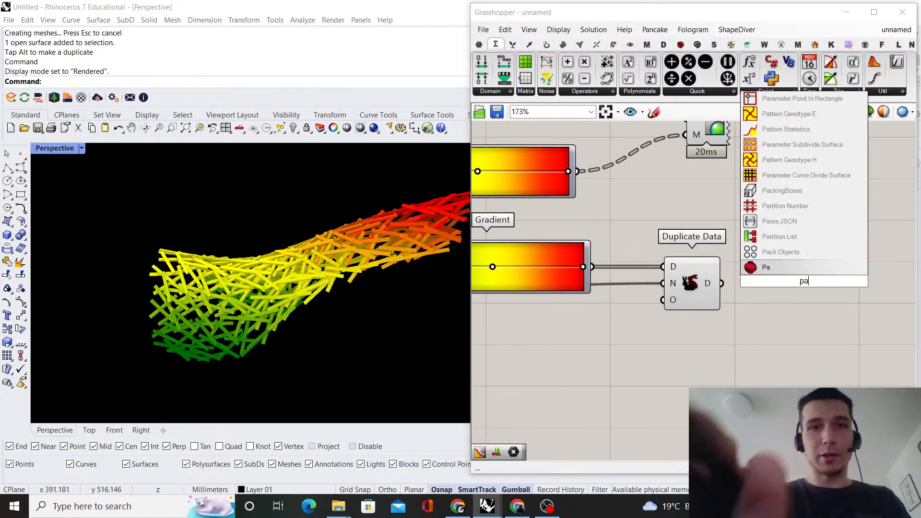
{"action": "type", "text": "rtition list"}
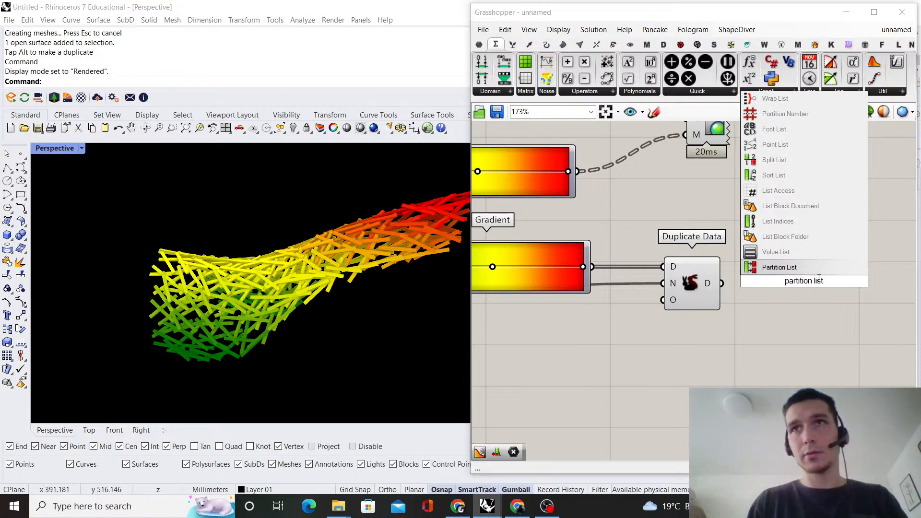
{"action": "key", "text": "Return"}
{"action": "left_click_drag", "start_coordinate": [722, 283], "coordinate": [771, 288]}
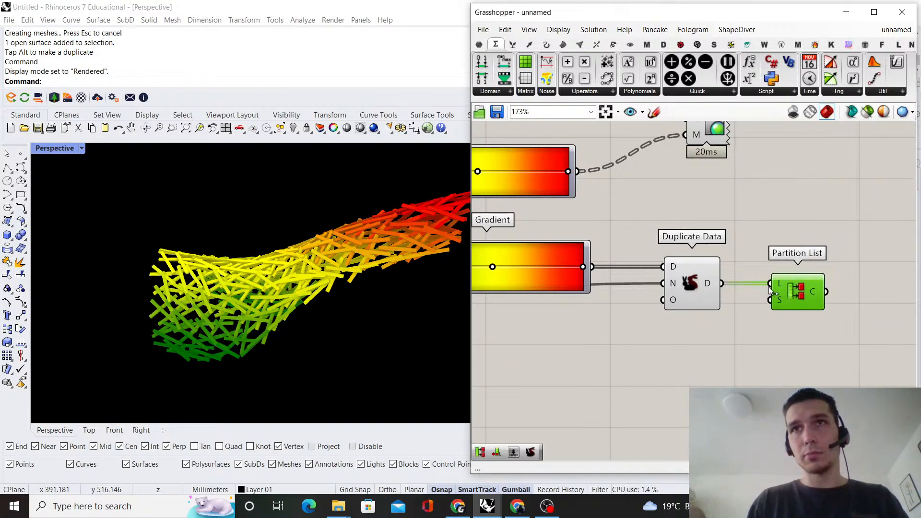
{"action": "left_click", "coordinate": [708, 376]}
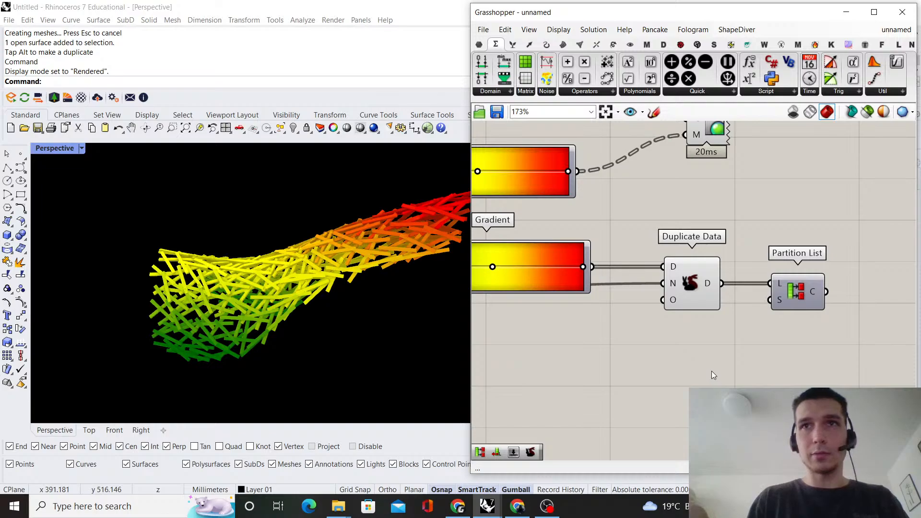
Add a List Length component between the lower Gradient's output and the new Partition List's S input
{"action": "double_click", "coordinate": [712, 369]}
{"action": "type", "text": "list length"}
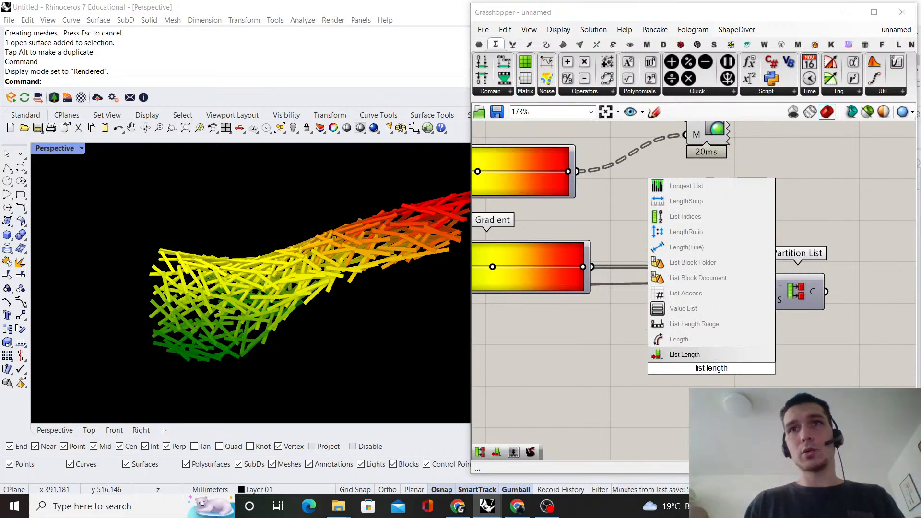
{"action": "key", "text": "Return"}
{"action": "left_click_drag", "start_coordinate": [589, 265], "coordinate": [706, 337]}
{"action": "left_click", "coordinate": [616, 331]}
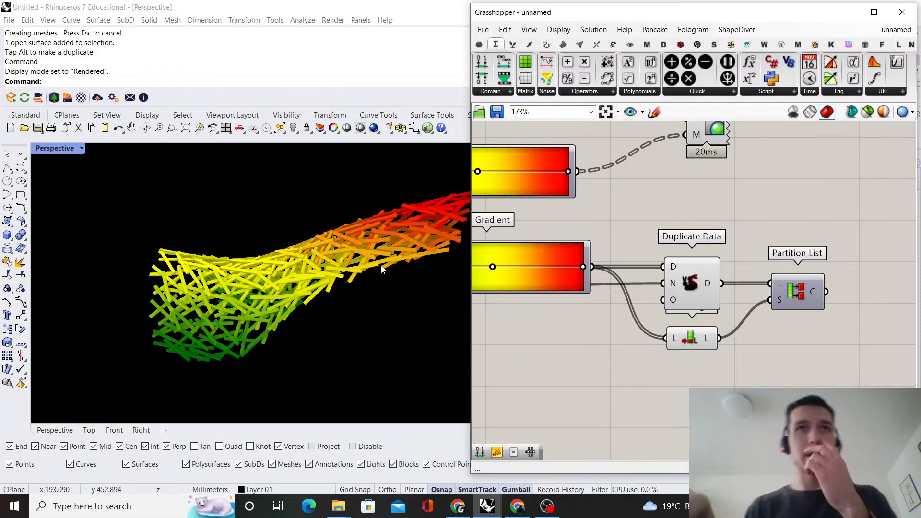
Graft the C output of the Partition List that receives the gradient colours
{"action": "scroll", "coordinate": [617, 255], "scroll_direction": "down", "scroll_amount": 3}
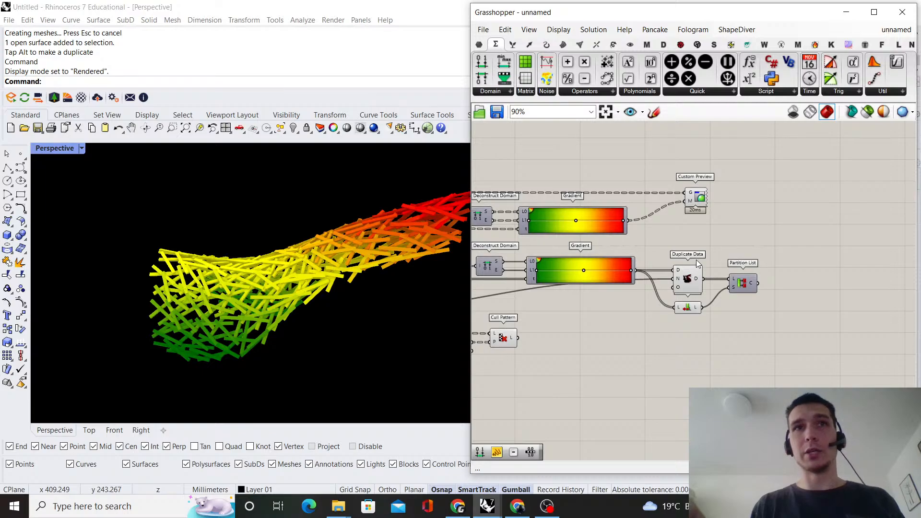
{"action": "scroll", "coordinate": [744, 270], "scroll_direction": "down", "scroll_amount": 1}
{"action": "scroll", "coordinate": [744, 270], "scroll_direction": "up", "scroll_amount": 4}
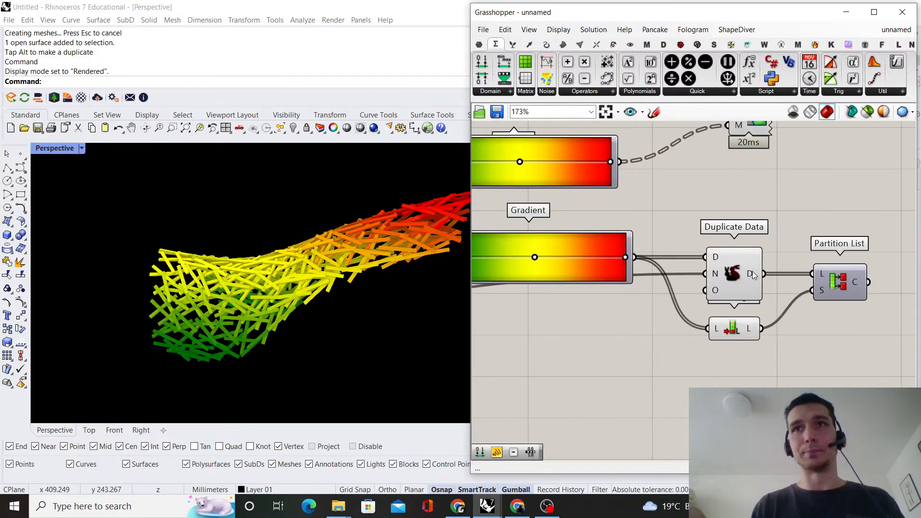
{"action": "mouse_move", "coordinate": [752, 272]}
{"action": "scroll", "coordinate": [752, 272], "scroll_direction": "down", "scroll_amount": 2}
{"action": "scroll", "coordinate": [746, 300], "scroll_direction": "up", "scroll_amount": 2}
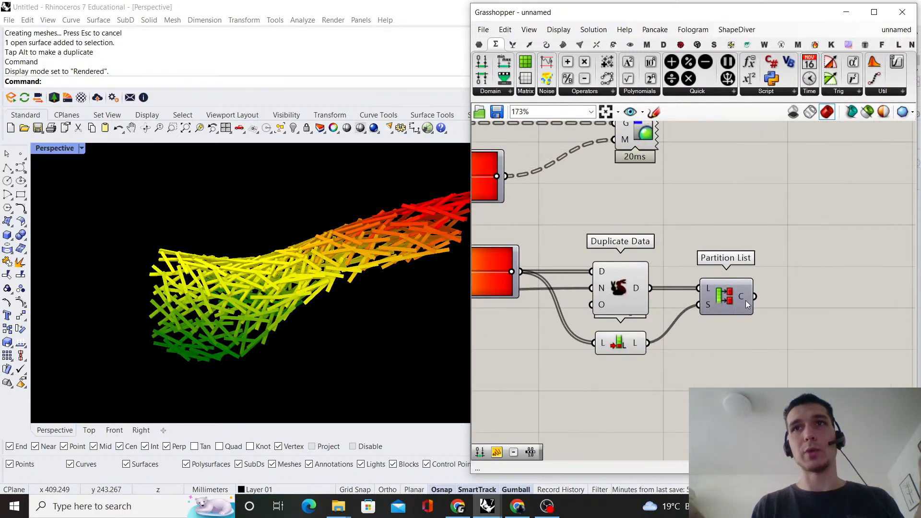
{"action": "right_click", "coordinate": [752, 297]}
{"action": "left_click", "coordinate": [768, 355]}
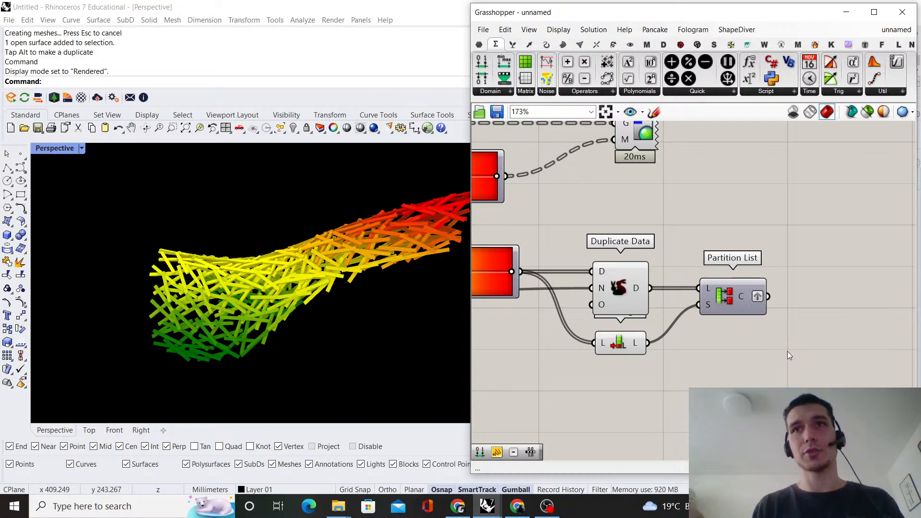
Move Duplicate Data, List Length and Partition List closer to the lower Gradient and turn off preview for Duplicate Data and List Length
{"action": "left_click_drag", "start_coordinate": [734, 299], "coordinate": [700, 298]}
{"action": "left_click_drag", "start_coordinate": [649, 383], "coordinate": [595, 255]}
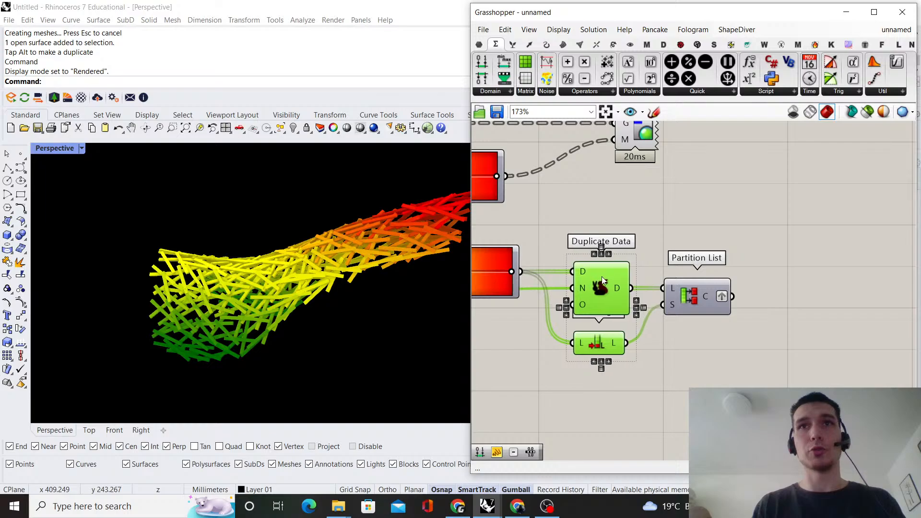
{"action": "right_click", "coordinate": [655, 235]}
{"action": "left_click", "coordinate": [712, 231]}
{"action": "right_click_drag", "start_coordinate": [710, 228], "coordinate": [649, 267]}
{"action": "scroll", "coordinate": [651, 264], "scroll_direction": "down", "scroll_amount": 2}
{"action": "left_click_drag", "start_coordinate": [602, 198], "coordinate": [734, 198]}
{"action": "left_click", "coordinate": [710, 232]}
Disable the Custom Preview component fed by the upper Gradient
{"action": "scroll", "coordinate": [650, 307], "scroll_direction": "up", "scroll_amount": 2}
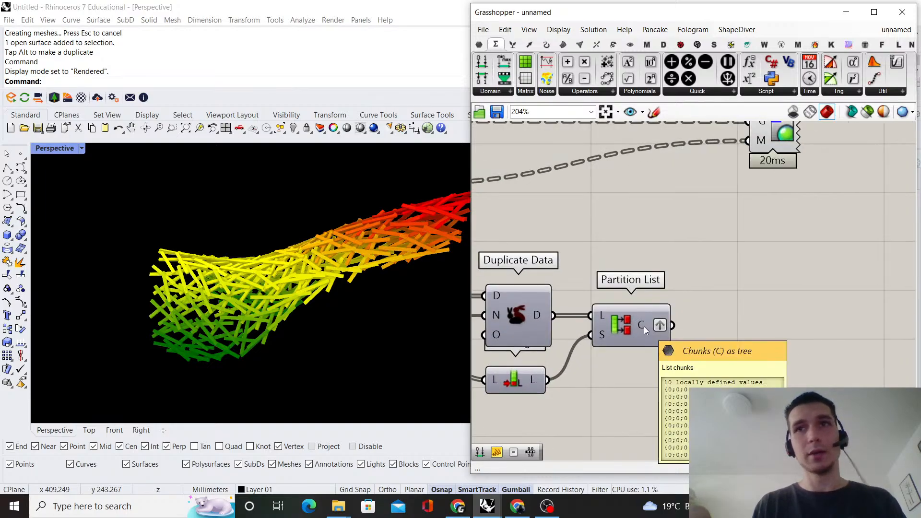
{"action": "scroll", "coordinate": [712, 268], "scroll_direction": "down", "scroll_amount": 2}
{"action": "right_click_drag", "start_coordinate": [699, 258], "coordinate": [680, 278]}
{"action": "scroll", "coordinate": [680, 279], "scroll_direction": "down", "scroll_amount": 3}
{"action": "right_click_drag", "start_coordinate": [475, 359], "coordinate": [543, 308]}
{"action": "scroll", "coordinate": [543, 309], "scroll_direction": "up", "scroll_amount": 1}
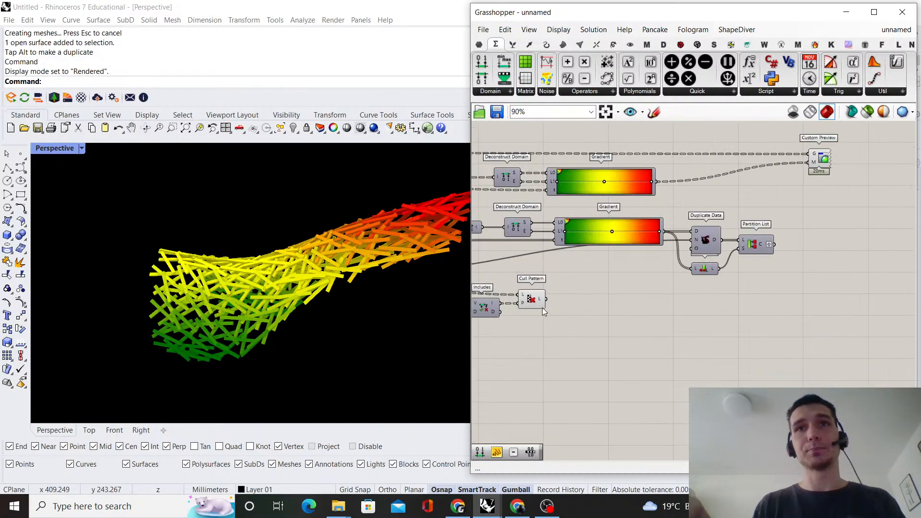
{"action": "double_click", "coordinate": [710, 304]}
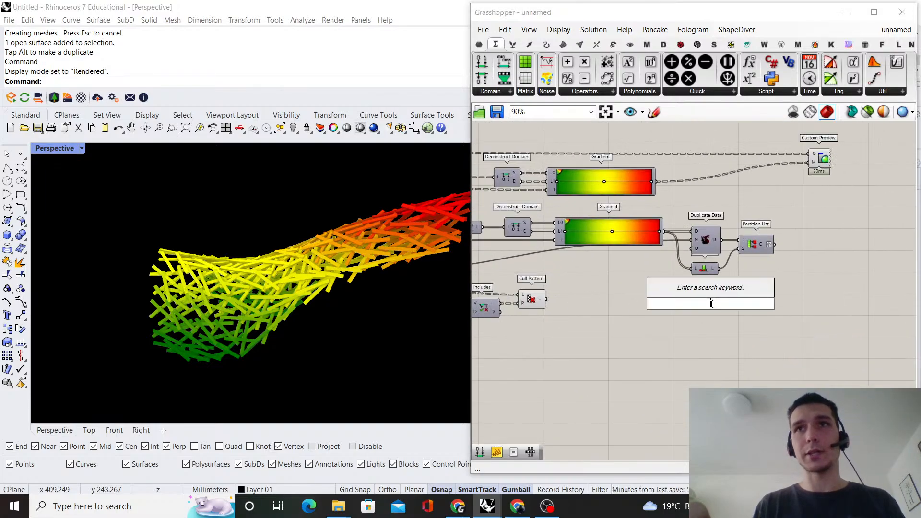
{"action": "left_click", "coordinate": [882, 193]}
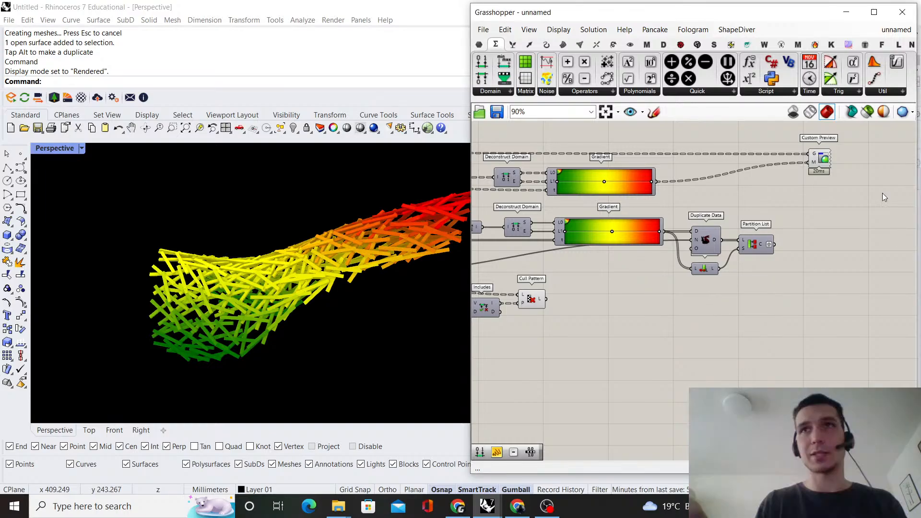
{"action": "right_click_drag", "start_coordinate": [883, 192], "coordinate": [838, 214]}
{"action": "right_click", "coordinate": [779, 180]}
{"action": "left_click", "coordinate": [822, 227]}
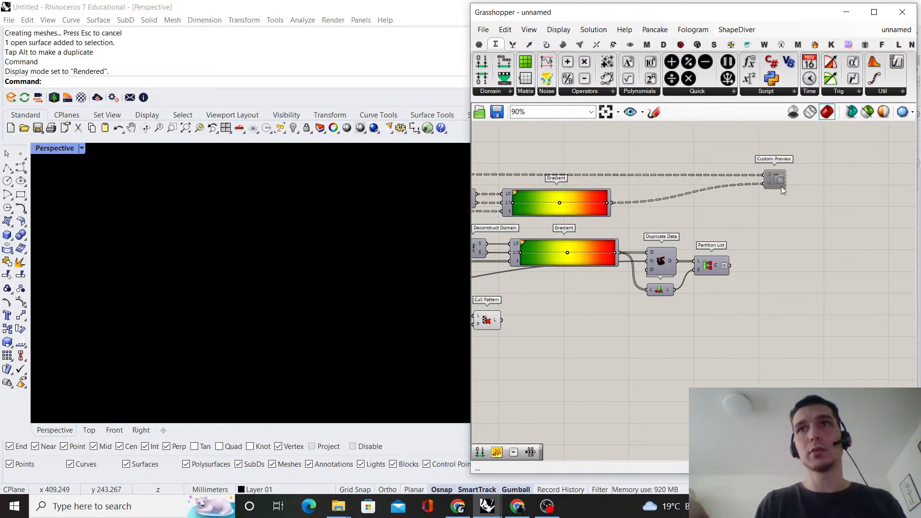
Duplicate the Custom Preview below the original, wiring Partition List's C output into M and Cull Pattern's L output into G
{"action": "left_click_drag", "start_coordinate": [781, 186], "coordinate": [804, 322], "text": "alt"}
{"action": "left_click_drag", "start_coordinate": [730, 266], "coordinate": [788, 317]}
{"action": "scroll", "coordinate": [787, 318], "scroll_direction": "down", "scroll_amount": 2}
{"action": "left_click_drag", "start_coordinate": [551, 326], "coordinate": [795, 317]}
{"action": "left_click_drag", "start_coordinate": [804, 322], "coordinate": [795, 331]}
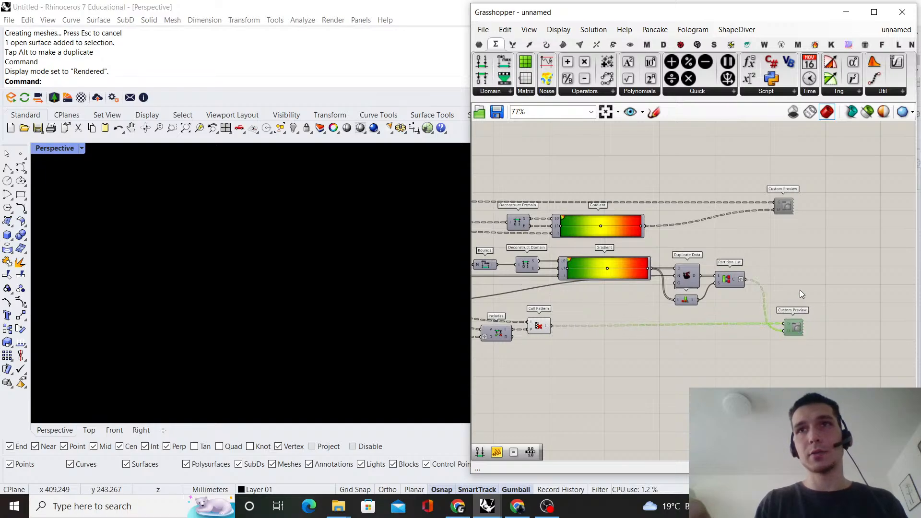
Enable the duplicated Custom Preview component
{"action": "right_click", "coordinate": [799, 291]}
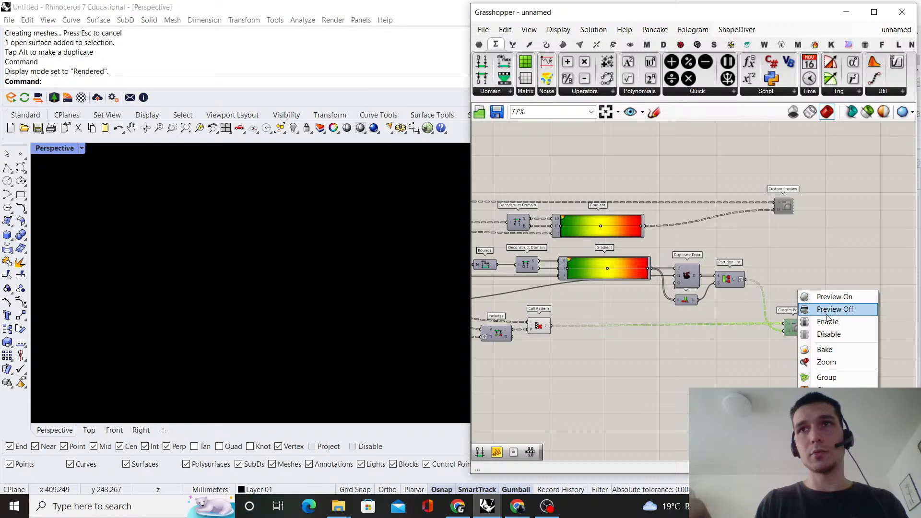
{"action": "left_click", "coordinate": [826, 321]}
{"action": "left_click", "coordinate": [814, 284]}
{"action": "scroll", "coordinate": [794, 331], "scroll_direction": "up", "scroll_amount": 1}
{"action": "left_click", "coordinate": [794, 331]}
{"action": "left_click", "coordinate": [794, 293]}
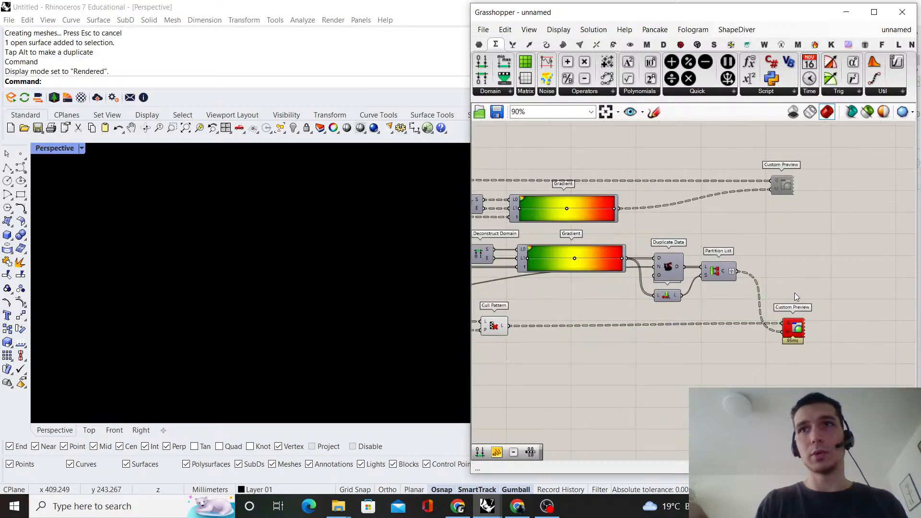
Read the duplicated Custom Preview's runtime message and trace its geometry input back through Cull Pattern and the Relay to the Brep parameter
{"action": "scroll", "coordinate": [795, 293], "scroll_direction": "up", "scroll_amount": 4}
{"action": "right_click_drag", "start_coordinate": [795, 293], "coordinate": [681, 297]}
{"action": "left_click", "coordinate": [678, 370]}
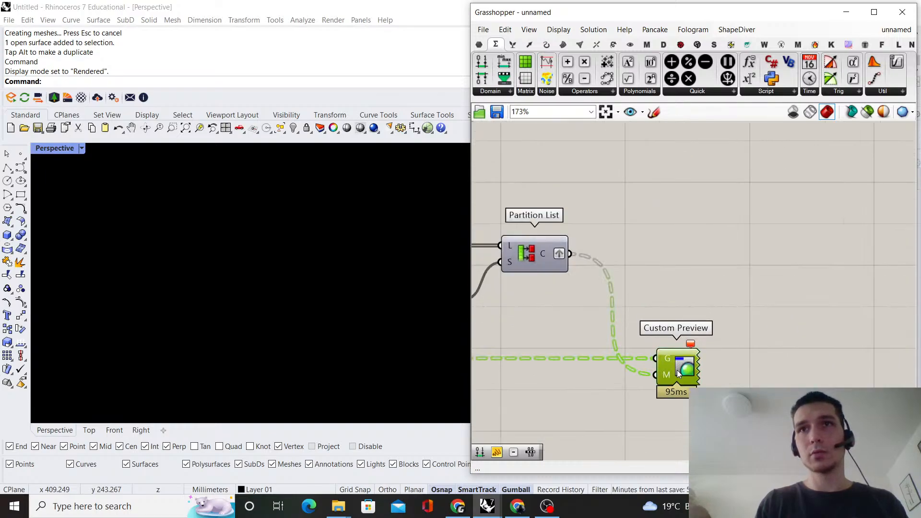
{"action": "left_click", "coordinate": [749, 297]}
{"action": "scroll", "coordinate": [749, 298], "scroll_direction": "down", "scroll_amount": 4}
{"action": "right_click_drag", "start_coordinate": [605, 309], "coordinate": [819, 255]}
{"action": "scroll", "coordinate": [719, 261], "scroll_direction": "up", "scroll_amount": 1}
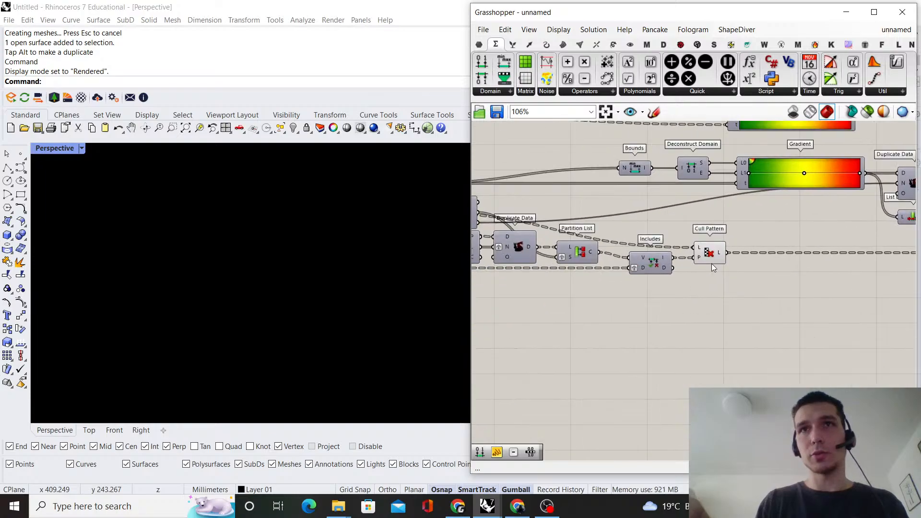
{"action": "left_click", "coordinate": [712, 262]}
{"action": "right_click_drag", "start_coordinate": [766, 277], "coordinate": [698, 320]}
{"action": "left_click", "coordinate": [625, 263]}
{"action": "scroll", "coordinate": [625, 264], "scroll_direction": "down", "scroll_amount": 2}
{"action": "right_click_drag", "start_coordinate": [624, 263], "coordinate": [839, 272]}
{"action": "scroll", "coordinate": [632, 278], "scroll_direction": "up", "scroll_amount": 1}
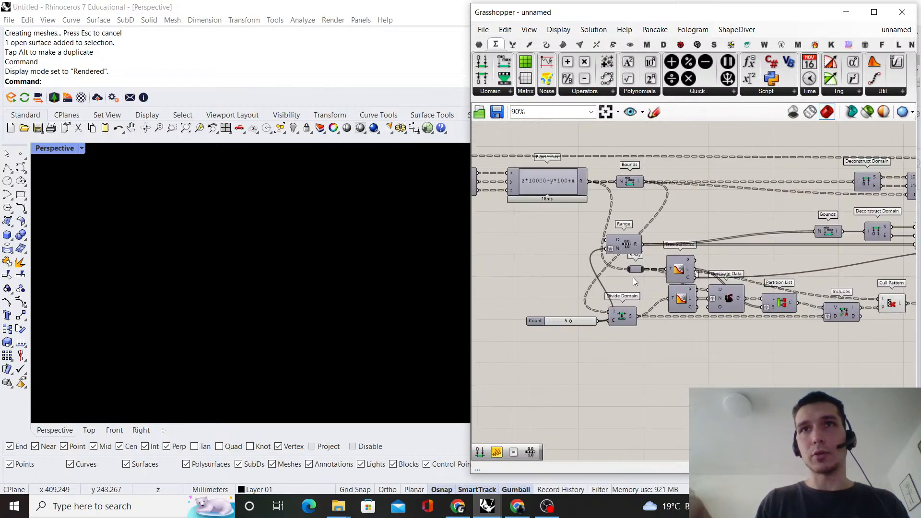
{"action": "right_click_drag", "start_coordinate": [622, 224], "coordinate": [648, 240]}
{"action": "scroll", "coordinate": [647, 240], "scroll_direction": "down", "scroll_amount": 3}
{"action": "right_click_drag", "start_coordinate": [519, 222], "coordinate": [546, 208]}
{"action": "scroll", "coordinate": [546, 208], "scroll_direction": "up", "scroll_amount": 2}
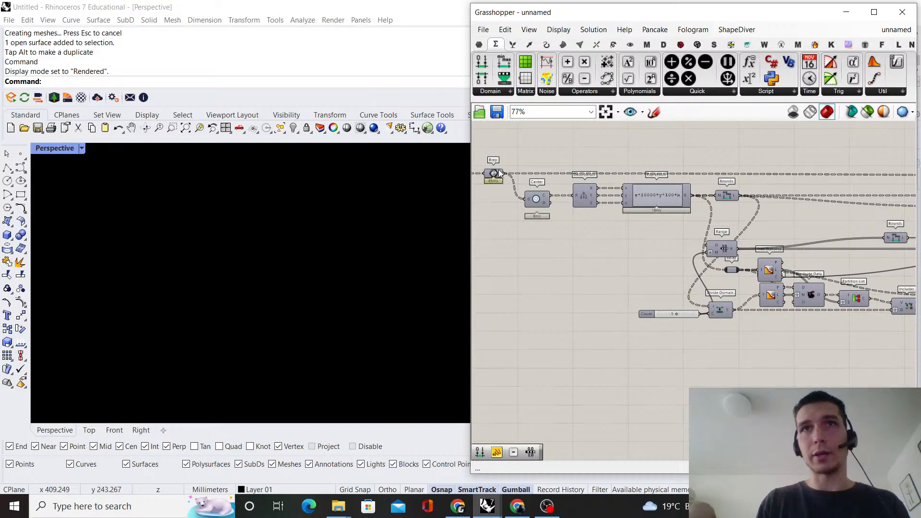
{"action": "scroll", "coordinate": [540, 192], "scroll_direction": "down", "scroll_amount": 1}
{"action": "right_click_drag", "start_coordinate": [827, 261], "coordinate": [736, 271]}
{"action": "scroll", "coordinate": [736, 272], "scroll_direction": "up", "scroll_amount": 1}
{"action": "scroll", "coordinate": [794, 295], "scroll_direction": "up", "scroll_amount": 1}
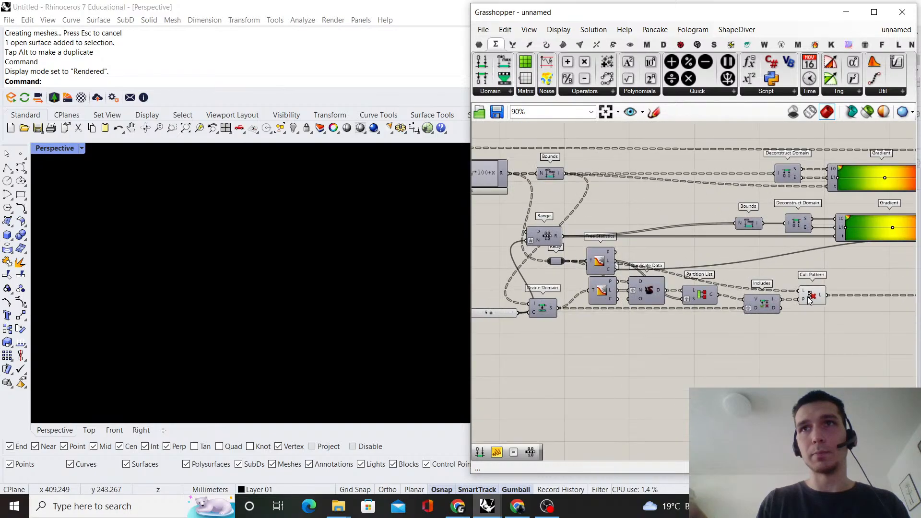
Duplicate the Duplicate Data and Partition List components that feed Includes, placing the copies directly below the originals
{"action": "right_click_drag", "start_coordinate": [683, 298], "coordinate": [714, 291]}
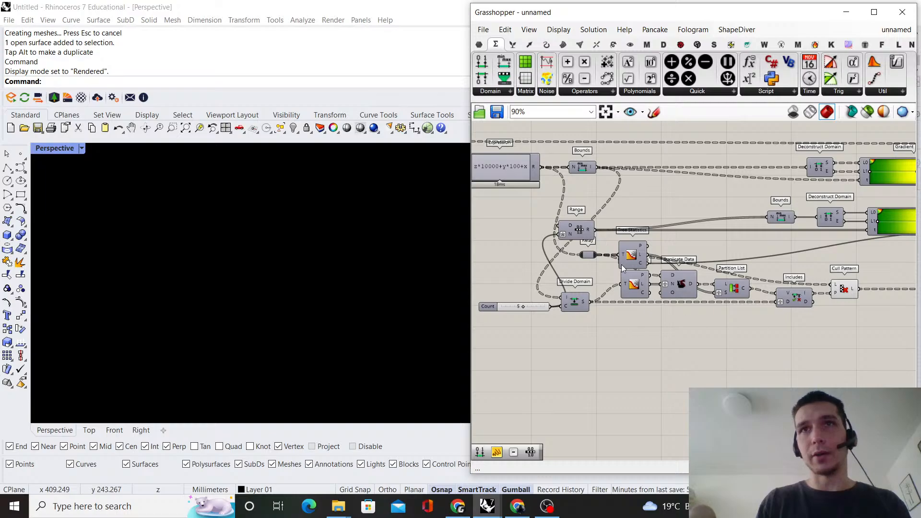
{"action": "left_click_drag", "start_coordinate": [742, 316], "coordinate": [625, 282]}
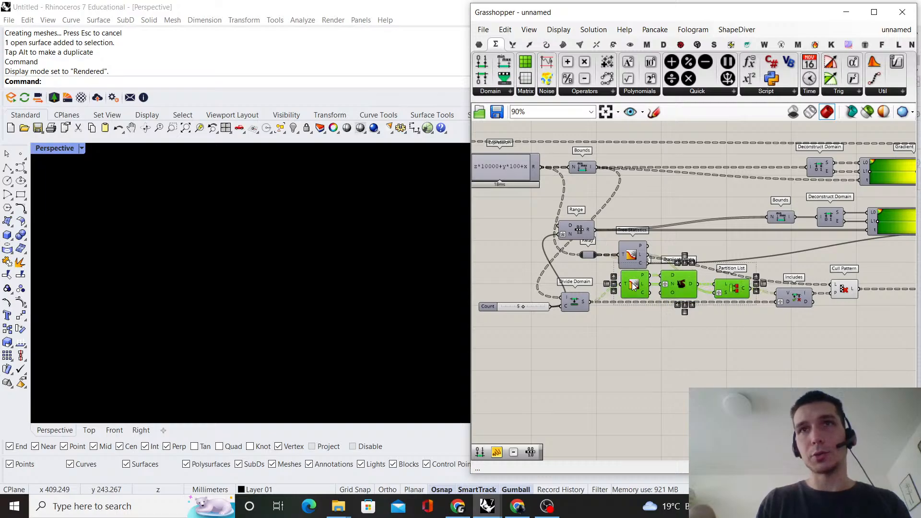
{"action": "left_click", "coordinate": [683, 352]}
{"action": "left_click_drag", "start_coordinate": [732, 318], "coordinate": [689, 342]}
{"action": "scroll", "coordinate": [808, 343], "scroll_direction": "down", "scroll_amount": 3}
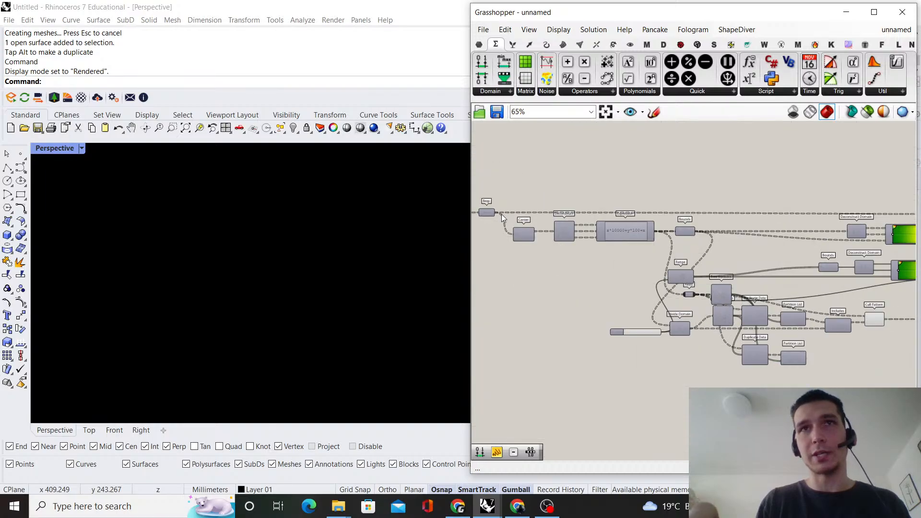
Wire the Brep parameter's output into the D input of the copied Duplicate Data and insert a Relay on that wire
{"action": "left_click_drag", "start_coordinate": [496, 214], "coordinate": [563, 350]}
{"action": "double_click", "coordinate": [722, 350]}
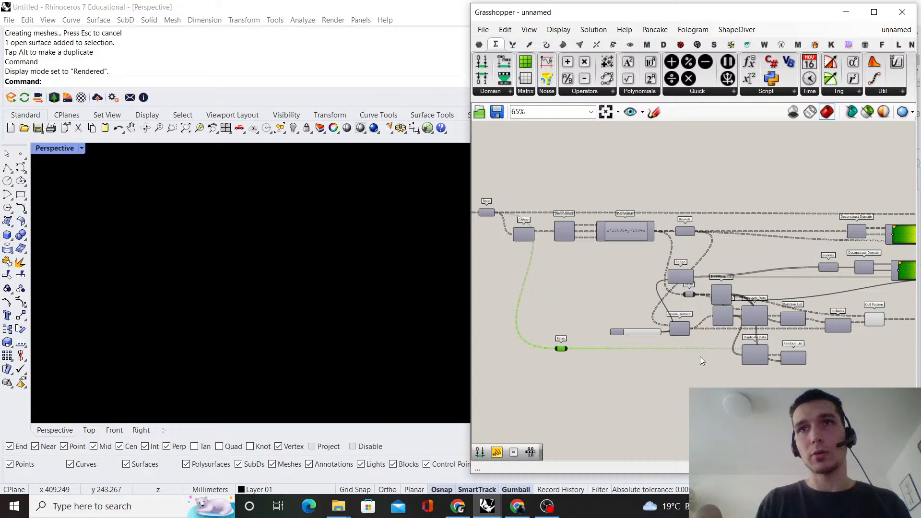
{"action": "right_click_drag", "start_coordinate": [773, 336], "coordinate": [676, 333]}
{"action": "scroll", "coordinate": [749, 332], "scroll_direction": "up", "scroll_amount": 3}
{"action": "right_click_drag", "start_coordinate": [773, 365], "coordinate": [695, 361]}
{"action": "mouse_move", "coordinate": [603, 364]}
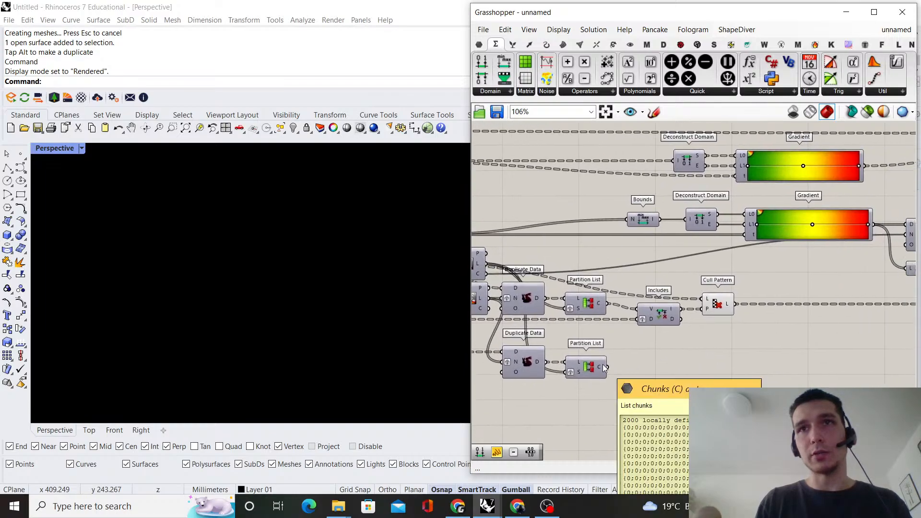
Connect the copied Partition List's C output to Cull Pattern's L input and turn off Cull Pattern's preview
{"action": "left_click_drag", "start_coordinate": [605, 368], "coordinate": [727, 299]}
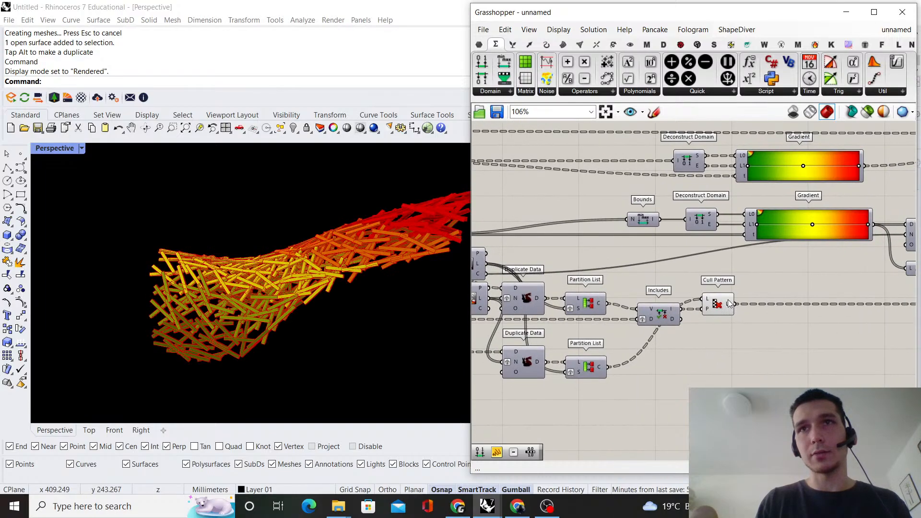
{"action": "left_click", "coordinate": [718, 304]}
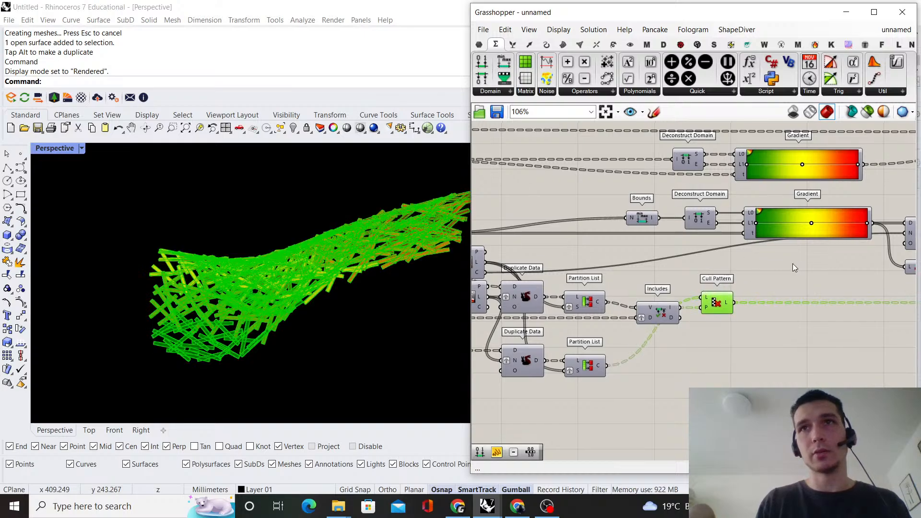
{"action": "right_click", "coordinate": [816, 281]}
{"action": "left_click", "coordinate": [836, 292]}
{"action": "right_click_drag", "start_coordinate": [263, 284], "coordinate": [390, 240]}
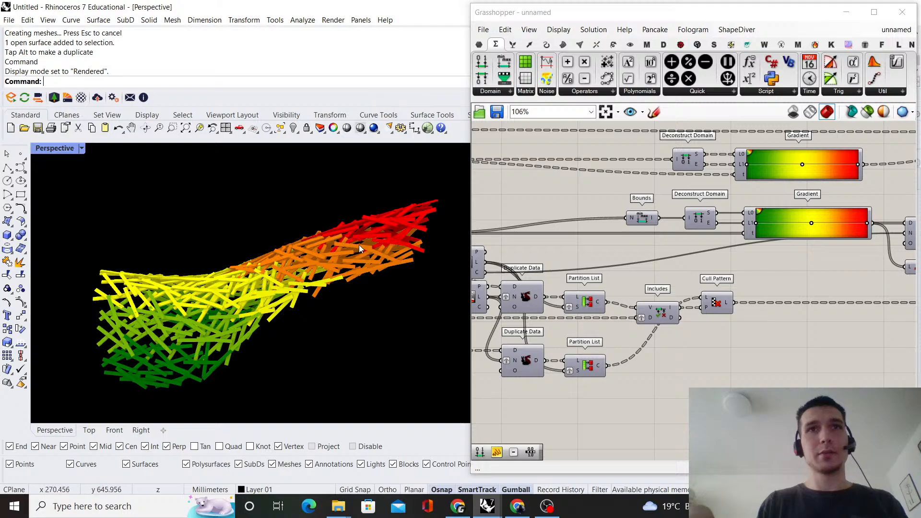
{"action": "right_click_drag", "start_coordinate": [224, 330], "coordinate": [307, 274]}
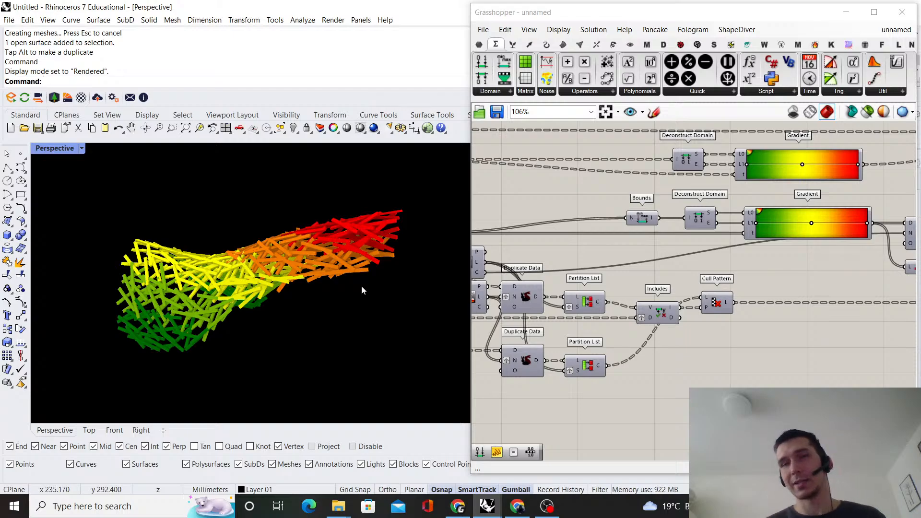
Set the Count slider feeding Divide Domain to 10
{"action": "scroll", "coordinate": [641, 301], "scroll_direction": "down", "scroll_amount": 5}
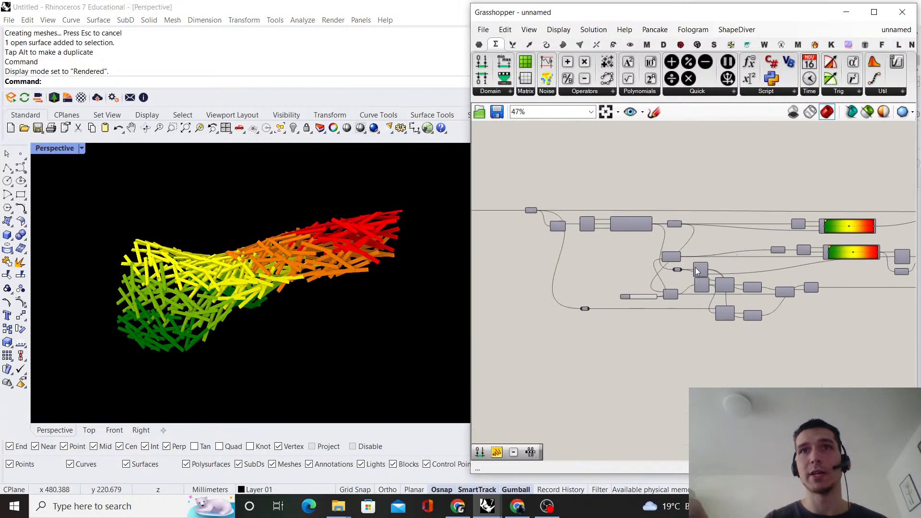
{"action": "scroll", "coordinate": [661, 290], "scroll_direction": "up", "scroll_amount": 5}
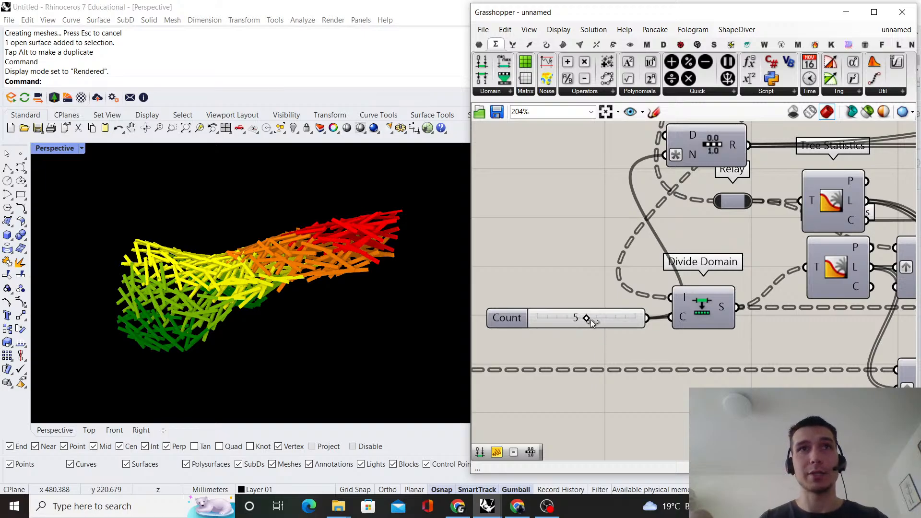
{"action": "left_click_drag", "start_coordinate": [592, 322], "coordinate": [605, 323]}
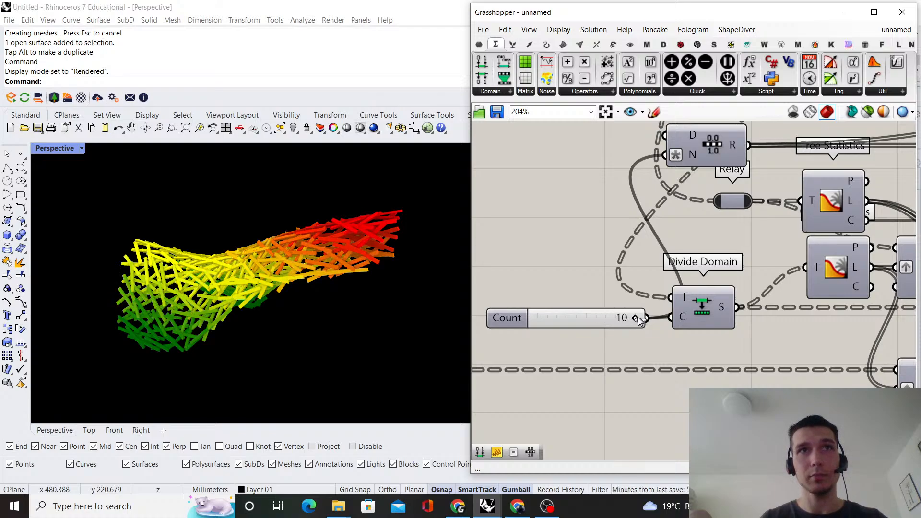
{"action": "right_click_drag", "start_coordinate": [319, 312], "coordinate": [288, 211]}
{"action": "scroll", "coordinate": [405, 280], "scroll_direction": "down", "scroll_amount": 4}
{"action": "scroll", "coordinate": [289, 269], "scroll_direction": "up", "scroll_amount": 5}
{"action": "scroll", "coordinate": [645, 306], "scroll_direction": "down", "scroll_amount": 5}
{"action": "scroll", "coordinate": [644, 305], "scroll_direction": "up", "scroll_amount": 5}
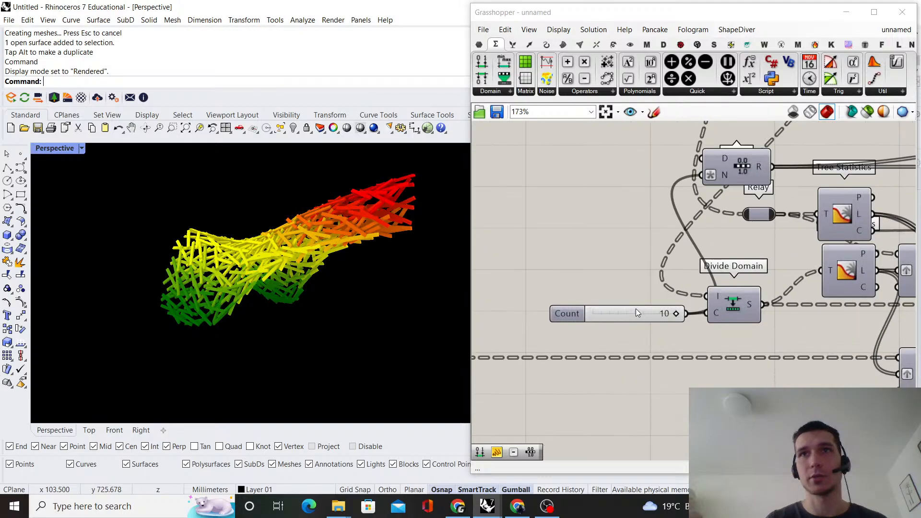
{"action": "mouse_move", "coordinate": [676, 313]}
{"action": "left_mouse_down"}
{"action": "mouse_move", "coordinate": [603, 315]}
{"action": "mouse_move", "coordinate": [676, 313]}
{"action": "left_mouse_up"}
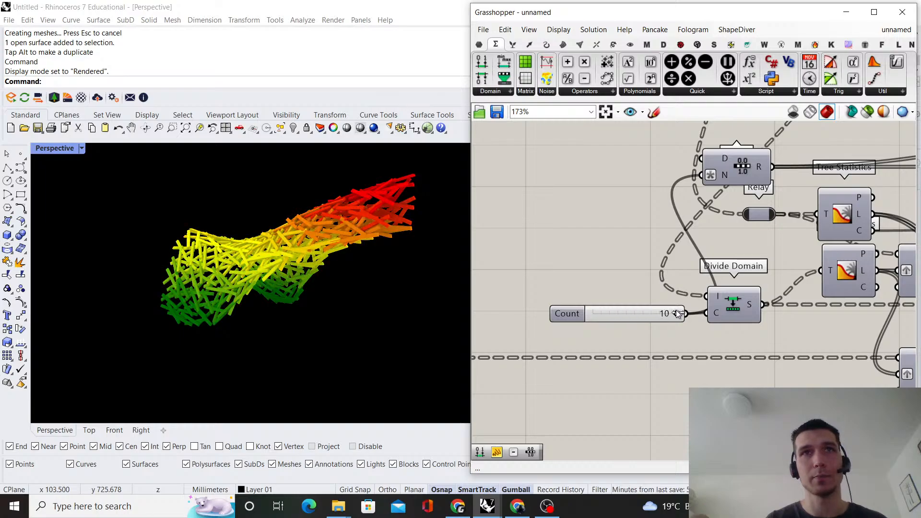
Apply the red-yellow-blue preset to the lower Gradient component
{"action": "scroll", "coordinate": [646, 309], "scroll_direction": "down", "scroll_amount": 5}
{"action": "scroll", "coordinate": [728, 273], "scroll_direction": "up", "scroll_amount": 3}
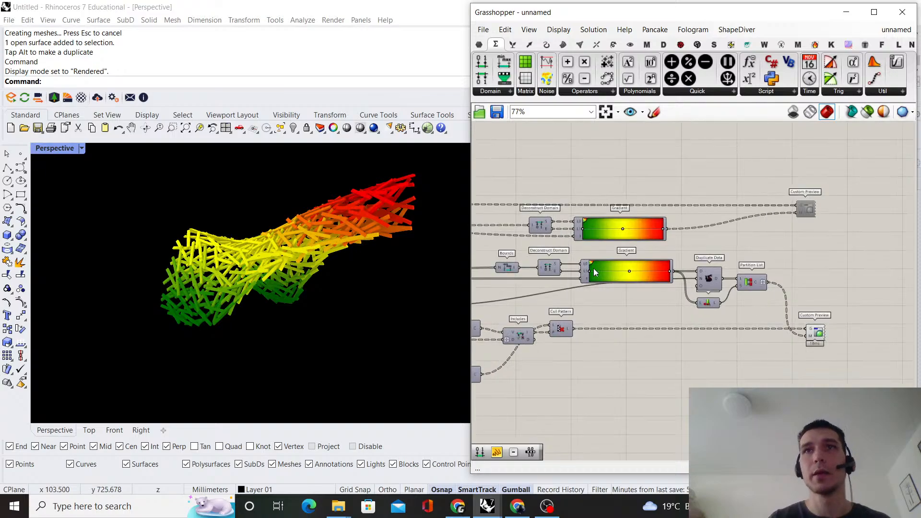
{"action": "scroll", "coordinate": [623, 269], "scroll_direction": "up", "scroll_amount": 3}
{"action": "right_click", "coordinate": [654, 245]}
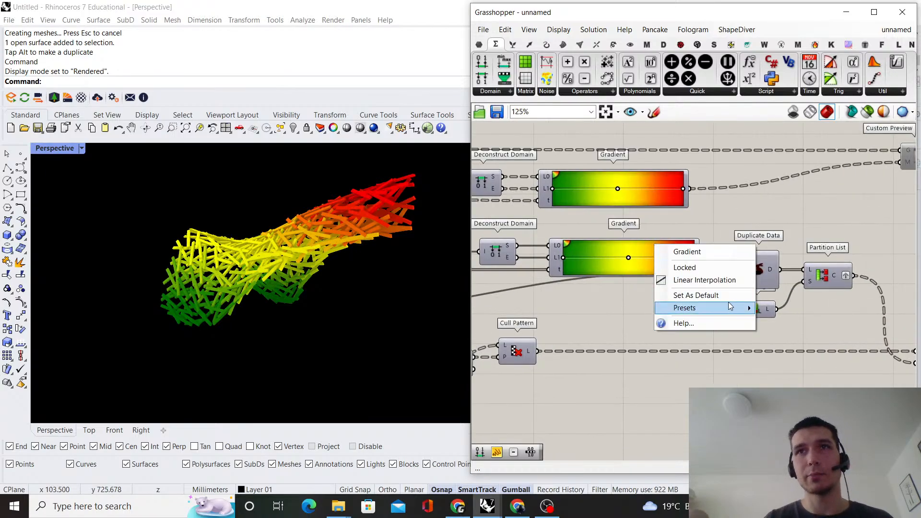
{"action": "mouse_move", "coordinate": [748, 305]}
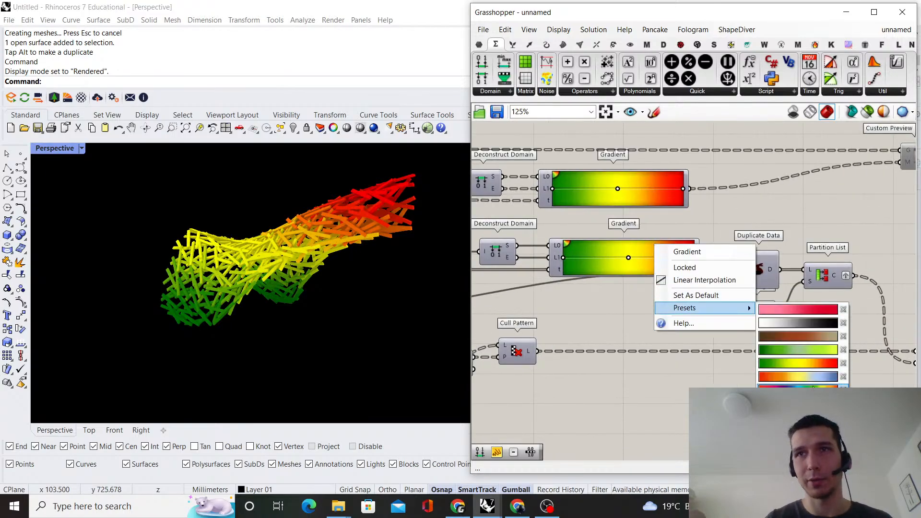
{"action": "left_click", "coordinate": [812, 378]}
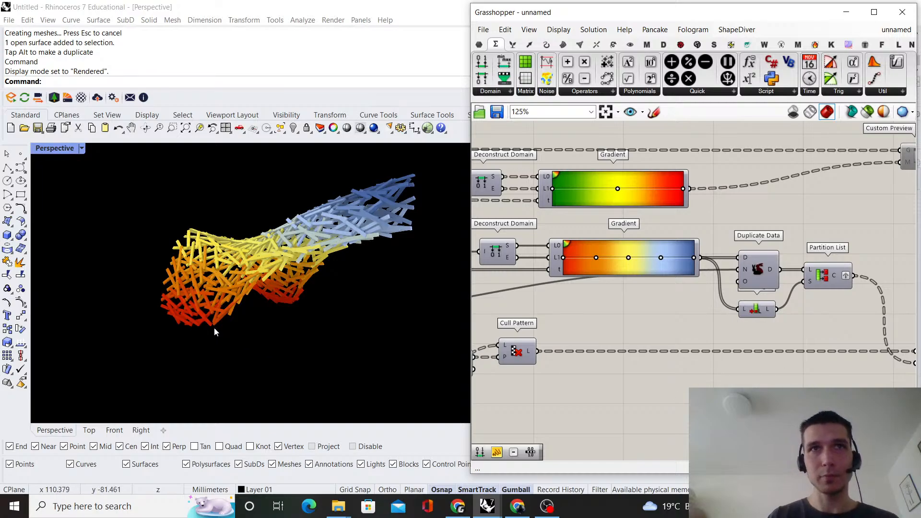
Try the all-green preset on the lower Gradient, and switch it back to the red-yellow-blue preset
{"action": "scroll", "coordinate": [614, 225], "scroll_direction": "up", "scroll_amount": 3}
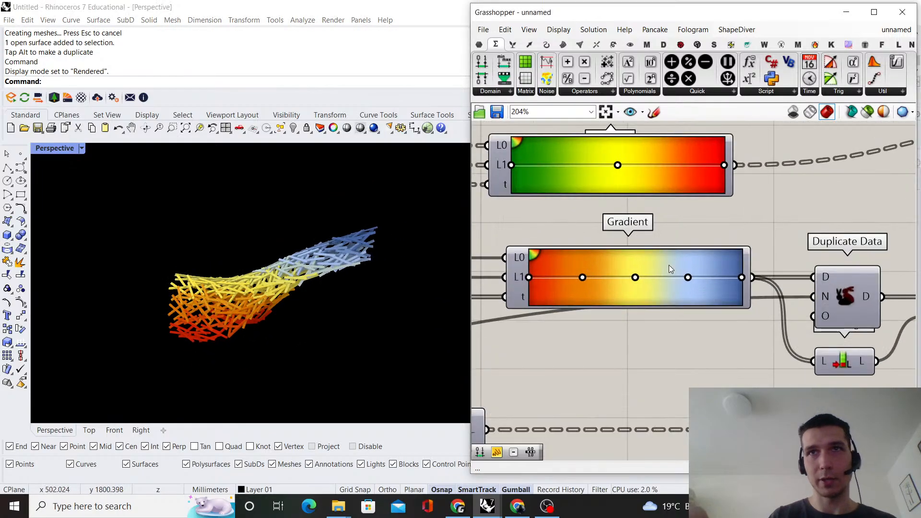
{"action": "right_click", "coordinate": [669, 267]}
{"action": "mouse_move", "coordinate": [725, 329]}
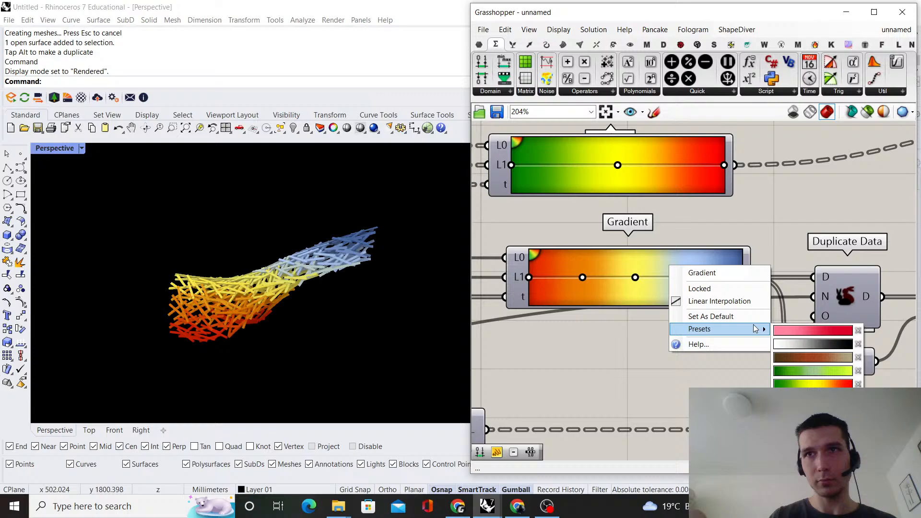
{"action": "left_click", "coordinate": [818, 368]}
{"action": "right_click", "coordinate": [676, 259]}
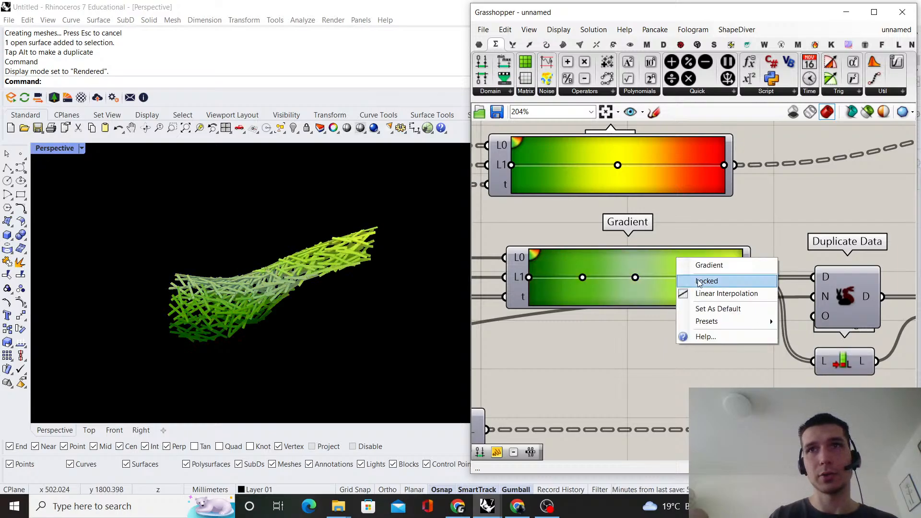
{"action": "mouse_move", "coordinate": [735, 322]}
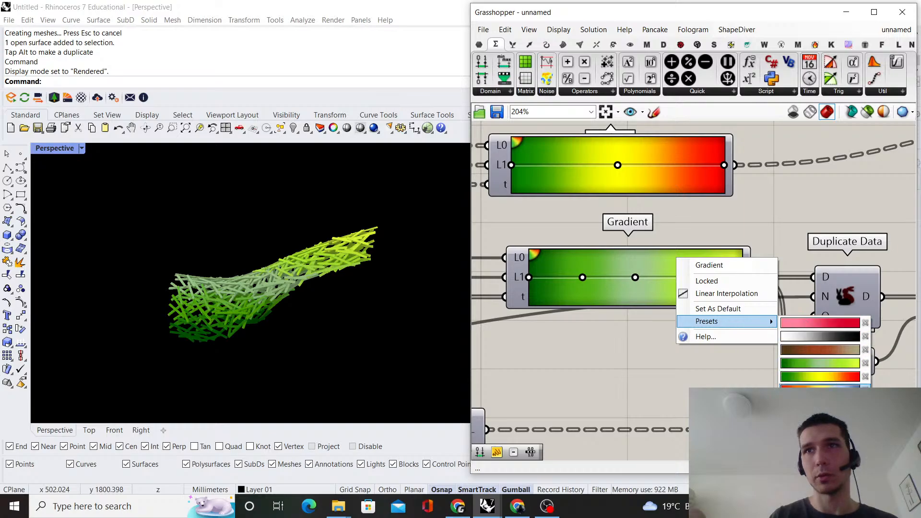
{"action": "left_click", "coordinate": [821, 391]}
Restore the green-yellow-red preset on the lower Gradient component
{"action": "right_click", "coordinate": [669, 280]}
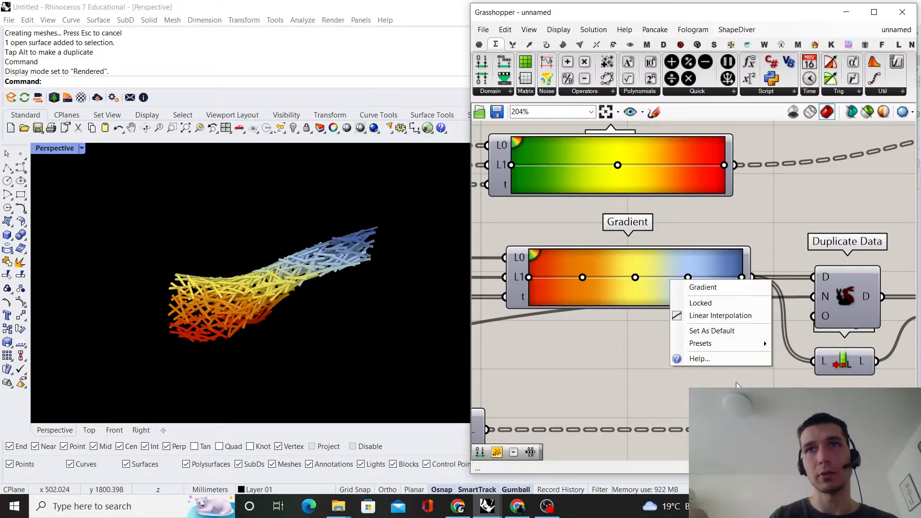
{"action": "mouse_move", "coordinate": [766, 342]}
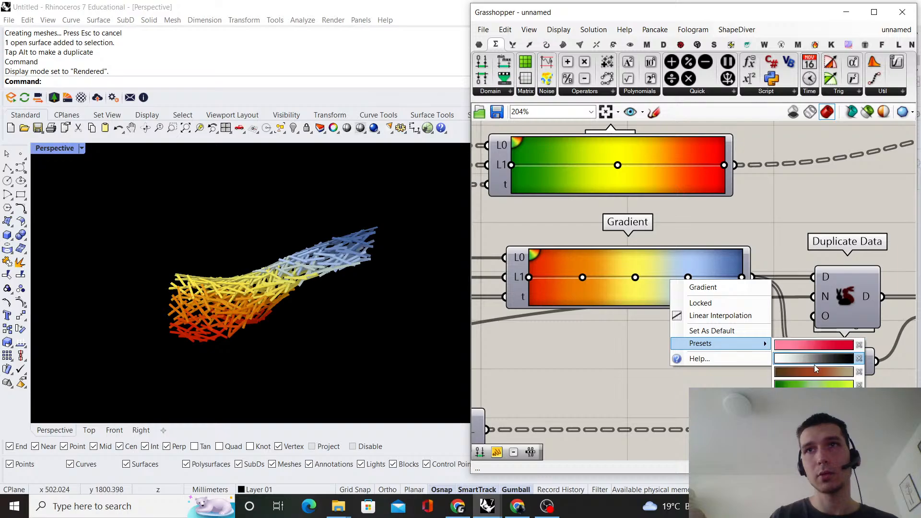
{"action": "left_click", "coordinate": [814, 425]}
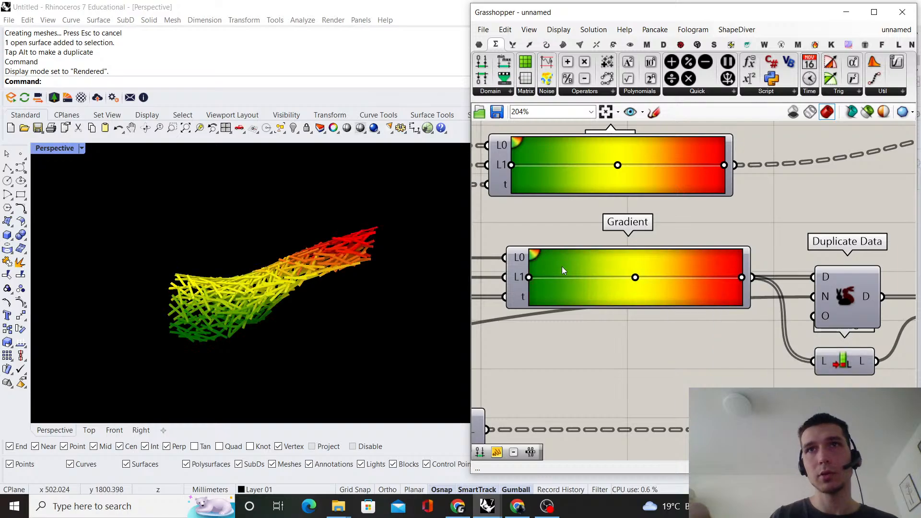
Open the Gradient Editor for the lower Gradient's 0% grip and set its ColourLeft to SlateBlue
{"action": "double_click", "coordinate": [528, 278]}
{"action": "left_click", "coordinate": [454, 242]}
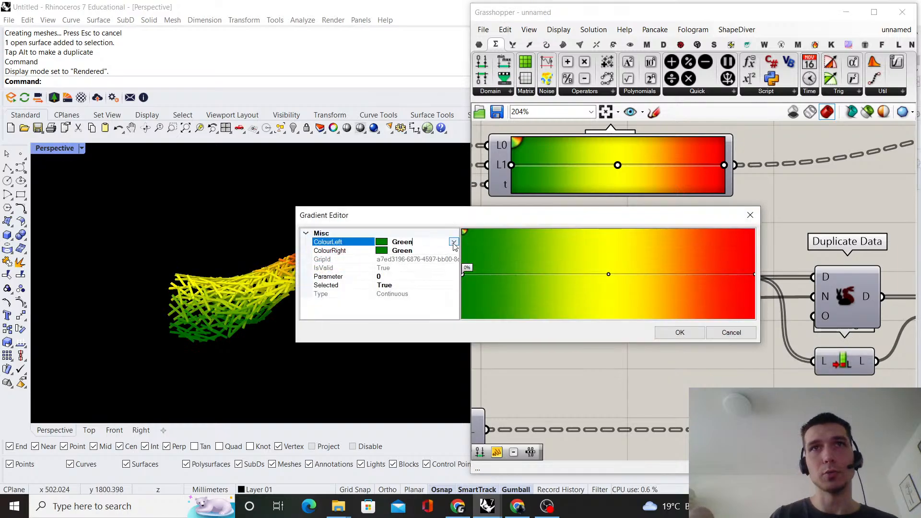
{"action": "left_click", "coordinate": [453, 243]}
{"action": "scroll", "coordinate": [413, 317], "scroll_direction": "up", "scroll_amount": 3}
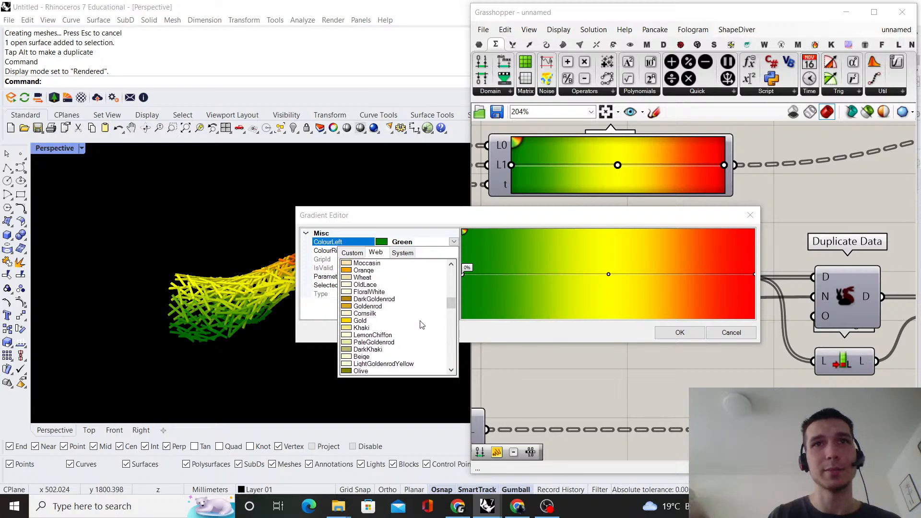
{"action": "scroll", "coordinate": [421, 325], "scroll_direction": "down", "scroll_amount": 10}
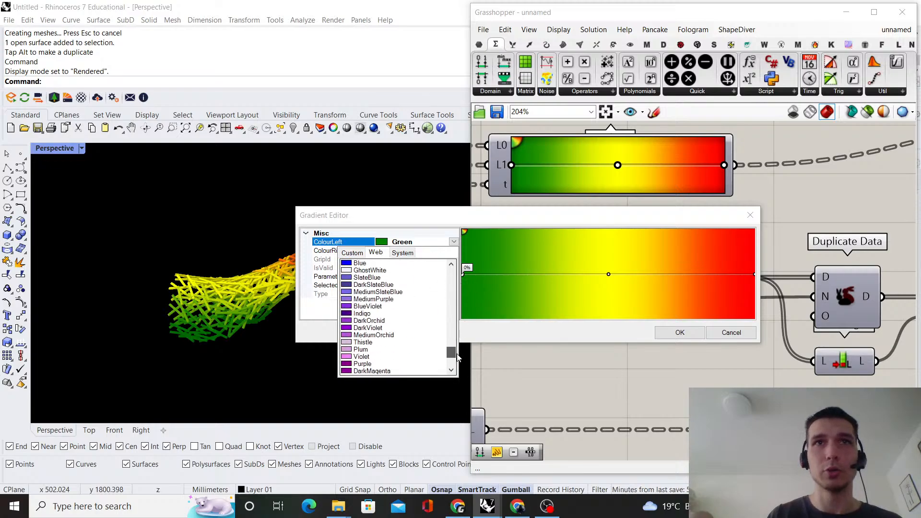
{"action": "left_click_drag", "start_coordinate": [456, 355], "coordinate": [460, 351]}
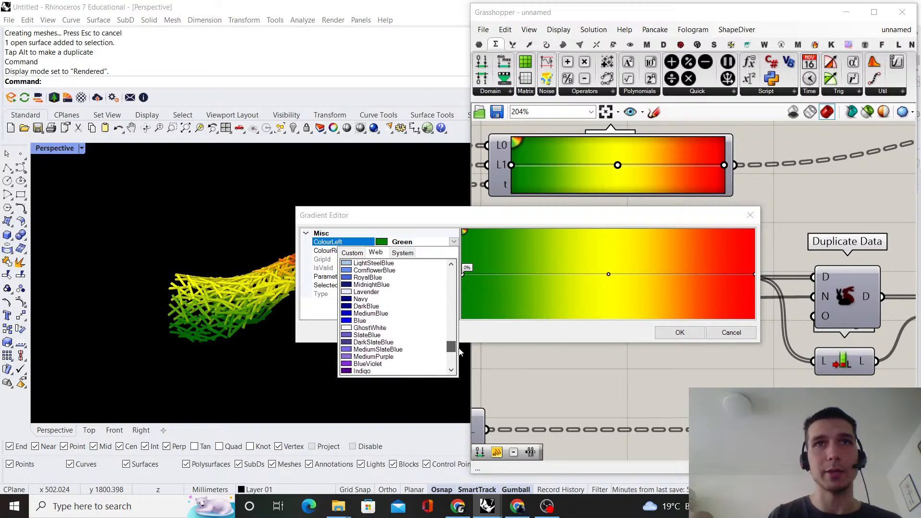
{"action": "left_click", "coordinate": [367, 335]}
Set the 0% grip's ColourRight to CornflowerBlue
{"action": "left_click", "coordinate": [451, 251]}
{"action": "left_click", "coordinate": [454, 250]}
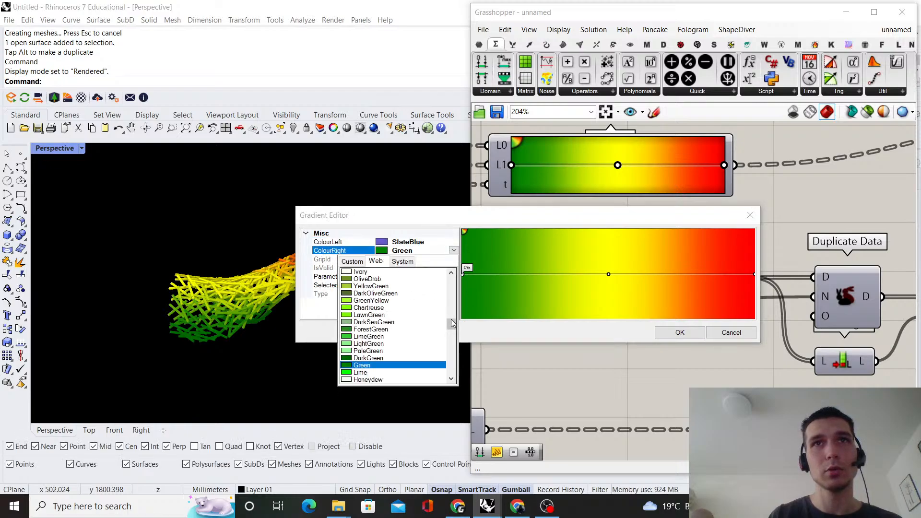
{"action": "scroll", "coordinate": [412, 342], "scroll_direction": "down", "scroll_amount": 6}
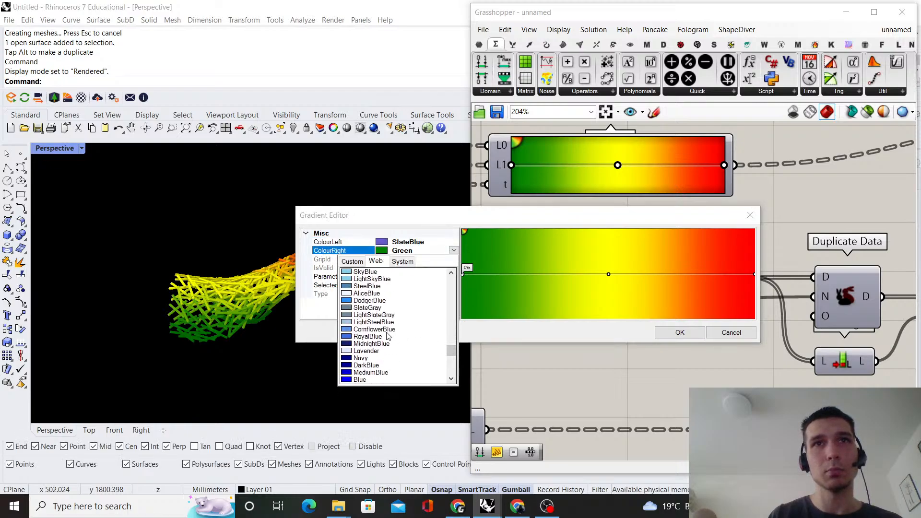
{"action": "left_click", "coordinate": [379, 329]}
Set both ColourLeft and ColourRight of the 0% grip to MediumSlateBlue
{"action": "left_click", "coordinate": [451, 242]}
{"action": "left_click", "coordinate": [453, 241]}
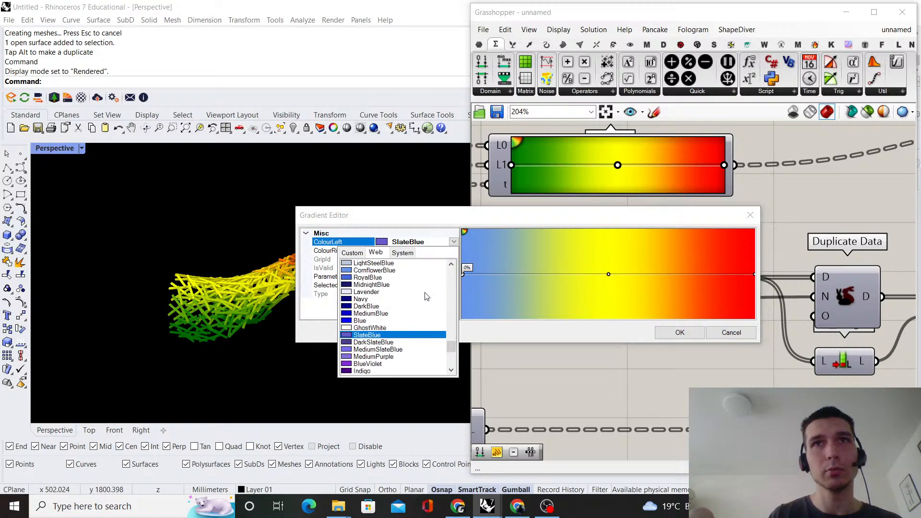
{"action": "left_click", "coordinate": [397, 349]}
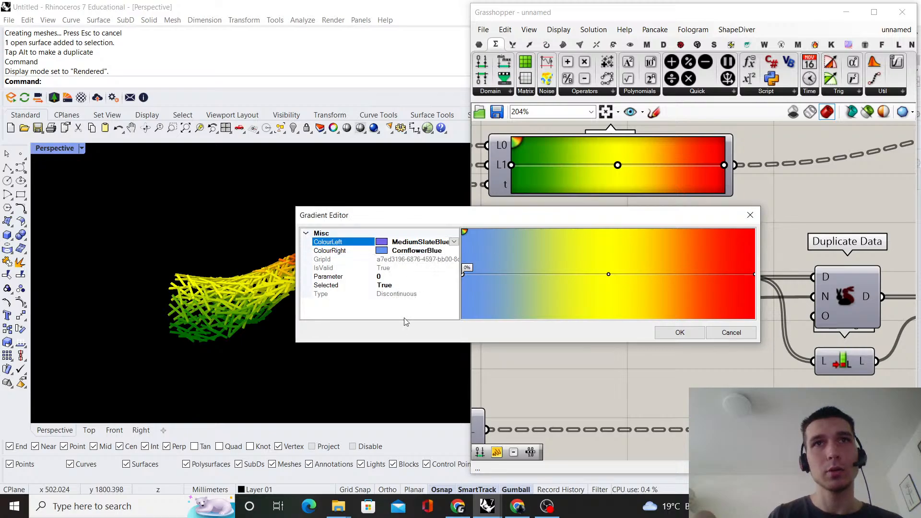
{"action": "left_click", "coordinate": [453, 250]}
{"action": "left_click", "coordinate": [453, 250]}
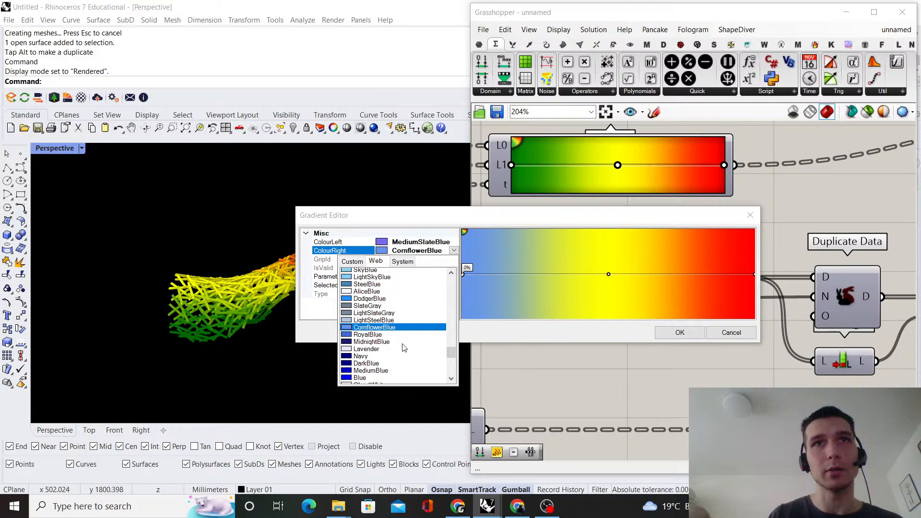
{"action": "left_click", "coordinate": [400, 365]}
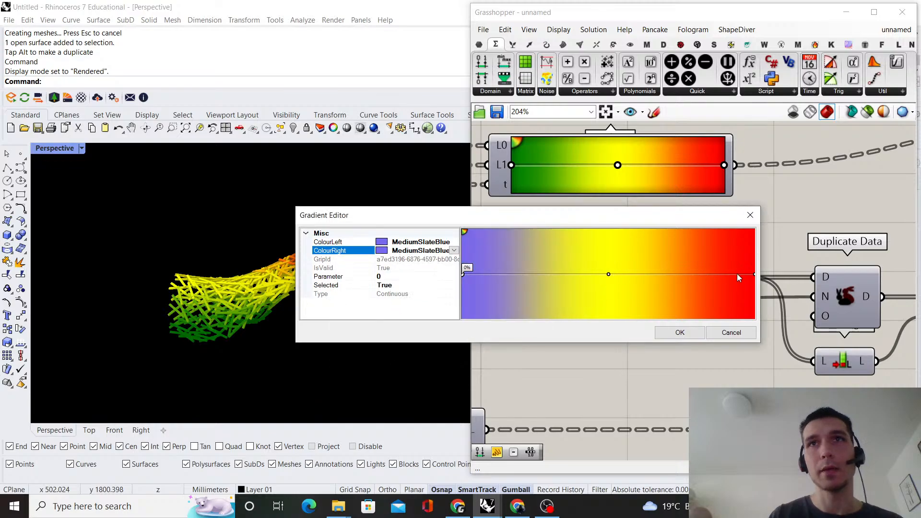
Select the lower Gradient's 100% grip and set its ColourLeft to DarkSlateGray
{"action": "left_click", "coordinate": [754, 275]}
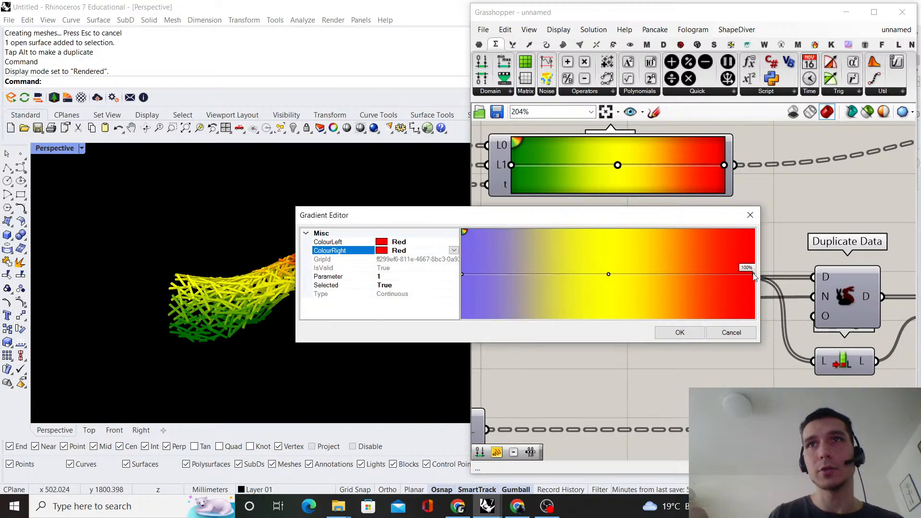
{"action": "left_click", "coordinate": [454, 242]}
{"action": "left_click", "coordinate": [453, 242]}
{"action": "left_click_drag", "start_coordinate": [453, 287], "coordinate": [454, 338]}
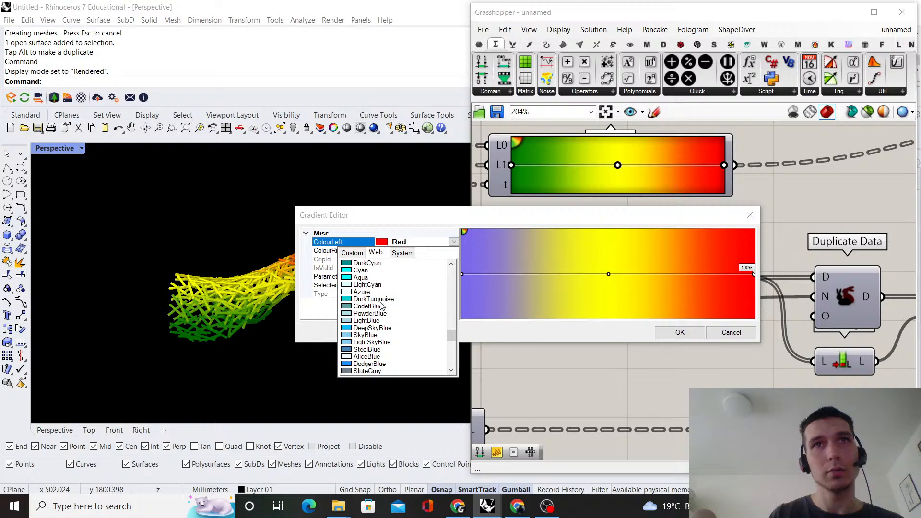
{"action": "scroll", "coordinate": [383, 313], "scroll_direction": "up", "scroll_amount": 5}
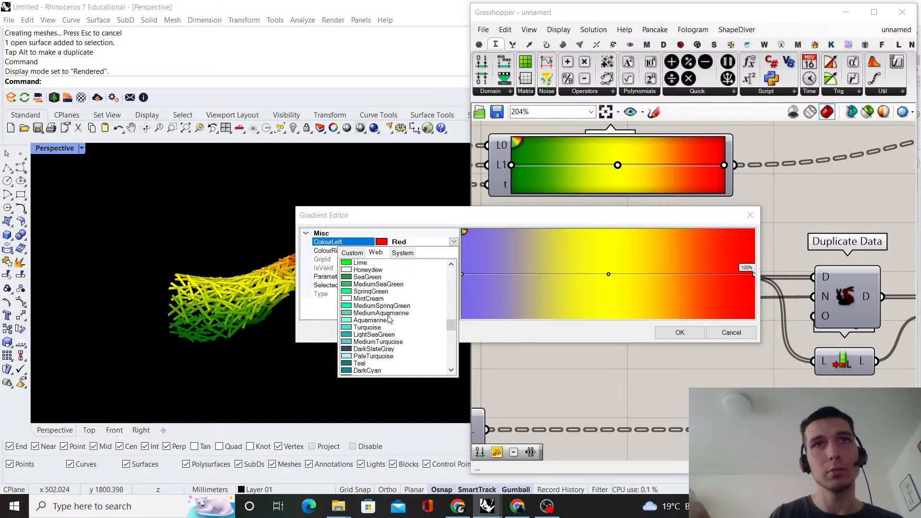
{"action": "left_click", "coordinate": [388, 349]}
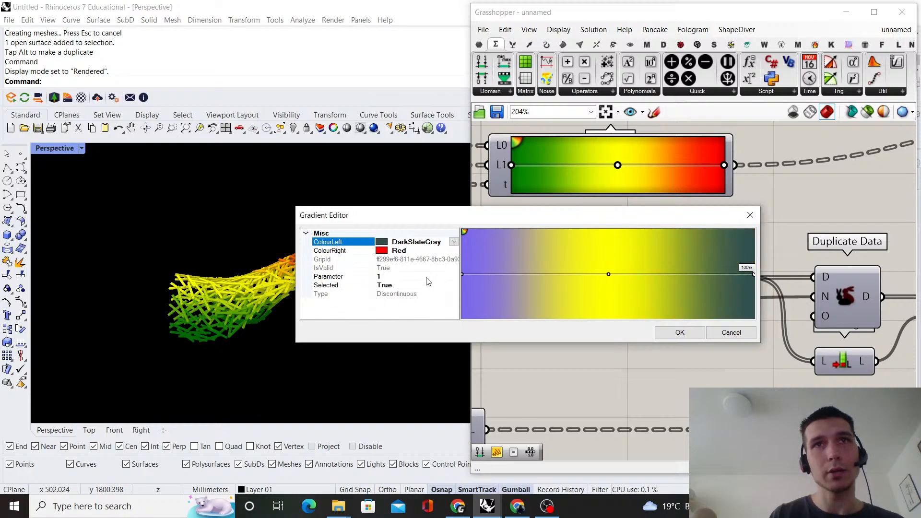
Set the 100% grip's ColourRight to DarkSlateGray as well
{"action": "left_click", "coordinate": [453, 252]}
{"action": "left_click", "coordinate": [454, 251]}
{"action": "scroll", "coordinate": [427, 305], "scroll_direction": "down", "scroll_amount": 15}
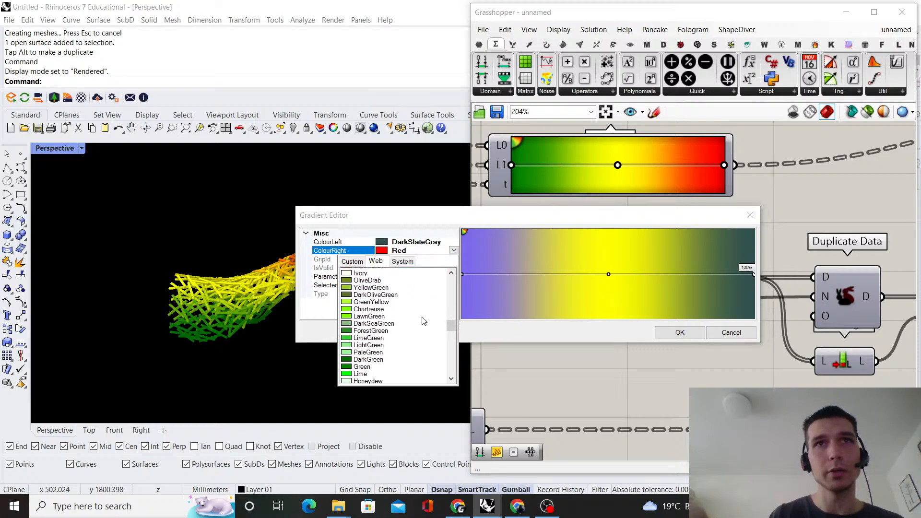
{"action": "scroll", "coordinate": [380, 355], "scroll_direction": "down", "scroll_amount": 3}
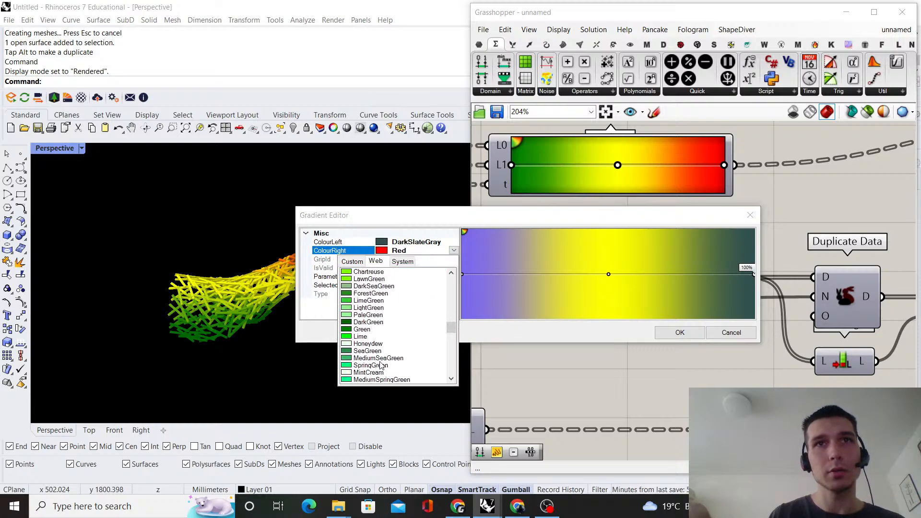
{"action": "scroll", "coordinate": [384, 325], "scroll_direction": "down", "scroll_amount": 10}
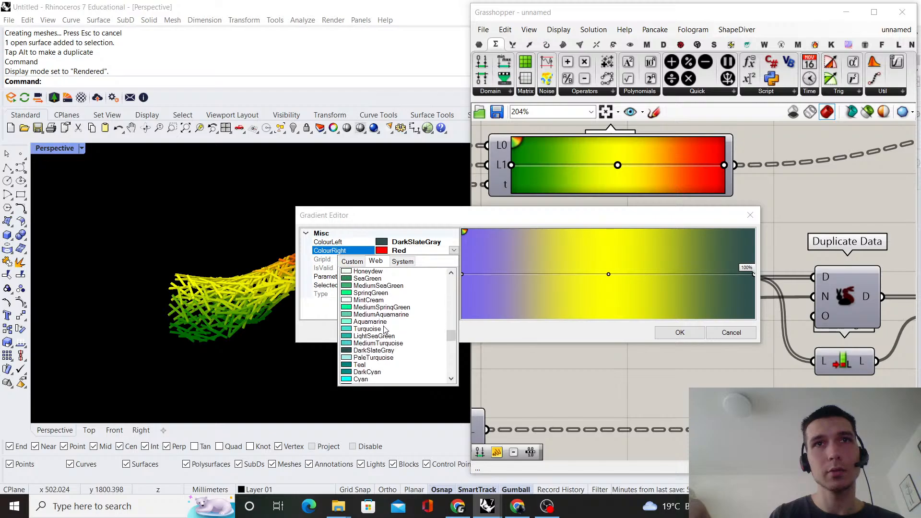
{"action": "left_click", "coordinate": [392, 333]}
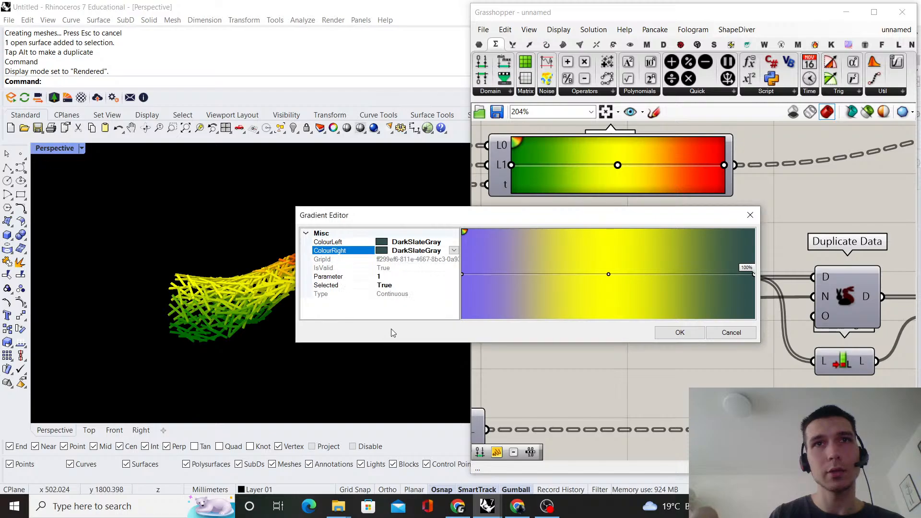
Select the 50% grip and set its ColourLeft to CadetBlue after trying DarkSeaGreen
{"action": "left_click", "coordinate": [609, 274]}
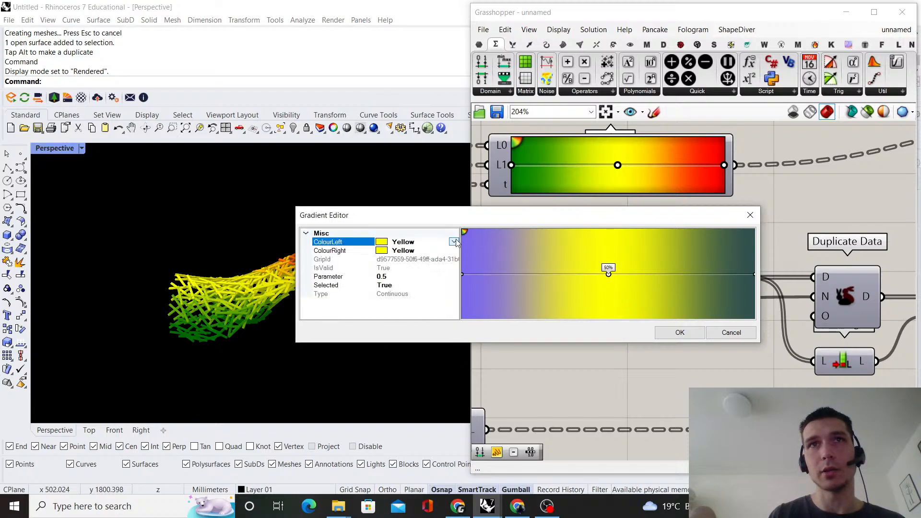
{"action": "left_click", "coordinate": [454, 242]}
{"action": "left_click_drag", "start_coordinate": [454, 316], "coordinate": [454, 318]}
{"action": "left_click", "coordinate": [391, 293]}
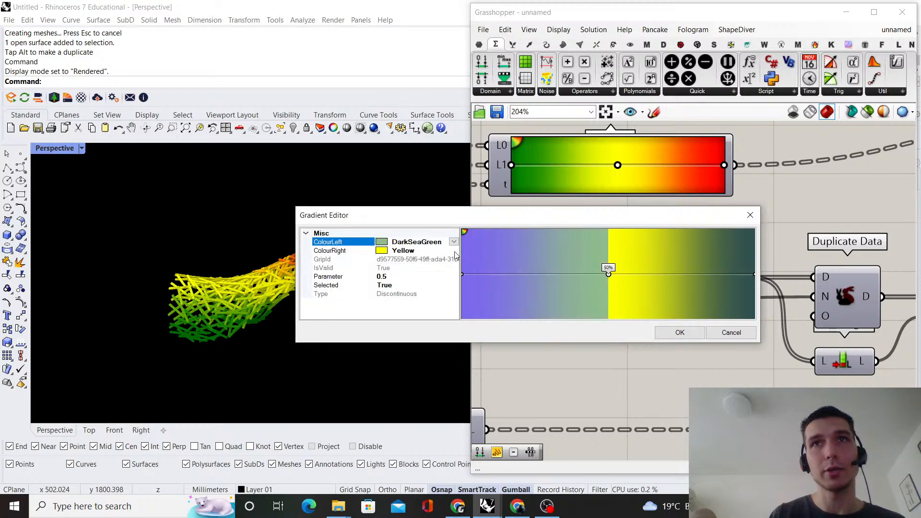
{"action": "left_click", "coordinate": [454, 252]}
{"action": "left_click", "coordinate": [454, 242]}
{"action": "left_click", "coordinate": [454, 242]}
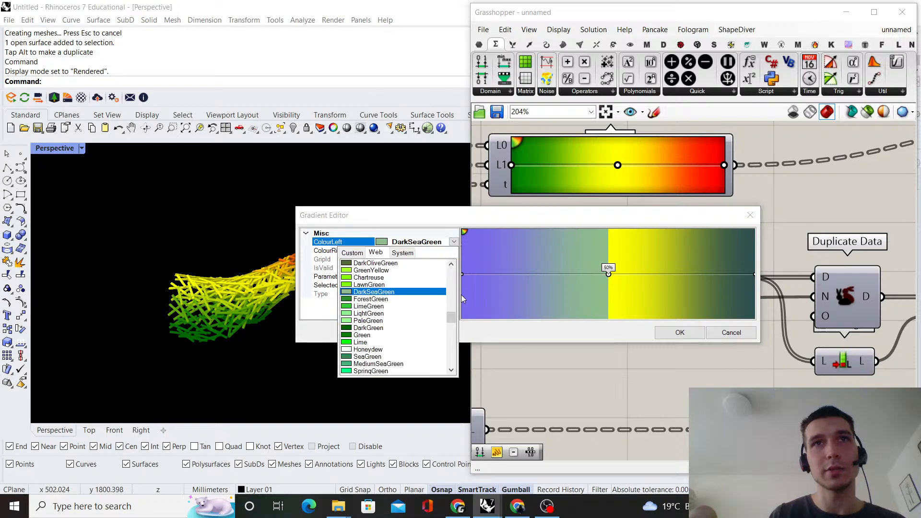
{"action": "mouse_move", "coordinate": [453, 315]}
{"action": "left_mouse_down"}
{"action": "mouse_move", "coordinate": [454, 267]}
{"action": "mouse_move", "coordinate": [447, 328]}
{"action": "left_mouse_up"}
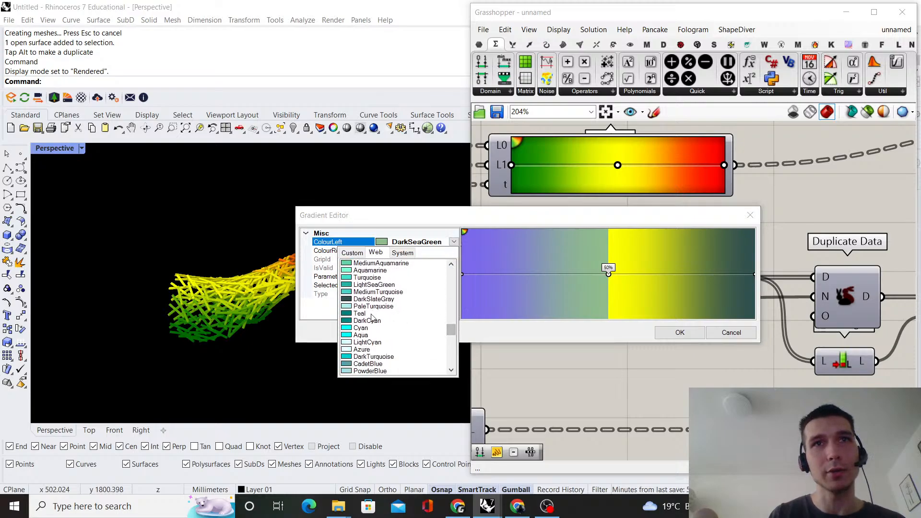
{"action": "left_click", "coordinate": [377, 365]}
Try SlateGray and PowderBlue as the 50% grip's ColourRight
{"action": "left_click", "coordinate": [454, 251]}
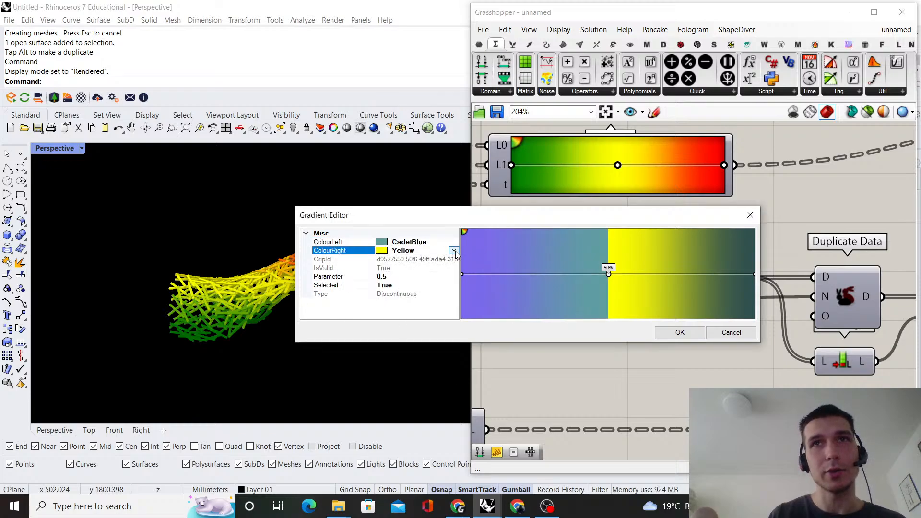
{"action": "left_click", "coordinate": [454, 250]}
{"action": "left_click_drag", "start_coordinate": [452, 321], "coordinate": [453, 347]}
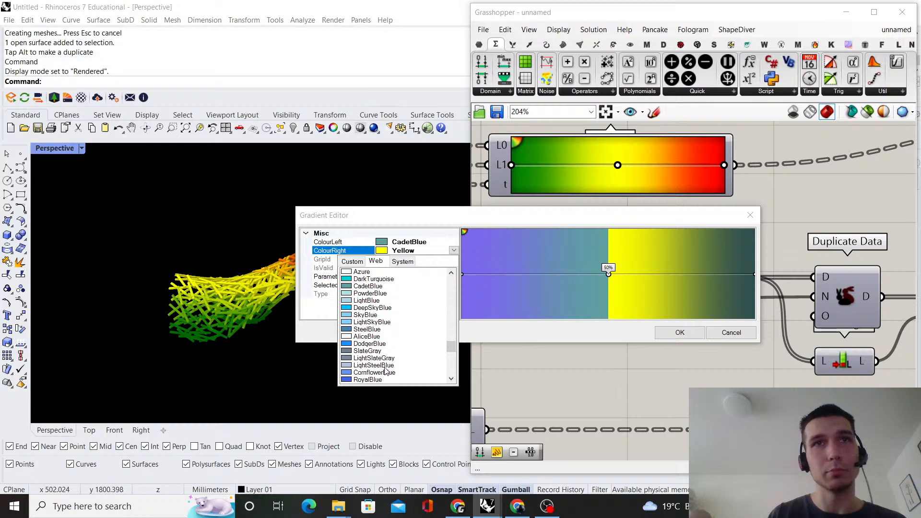
{"action": "left_click", "coordinate": [378, 352]}
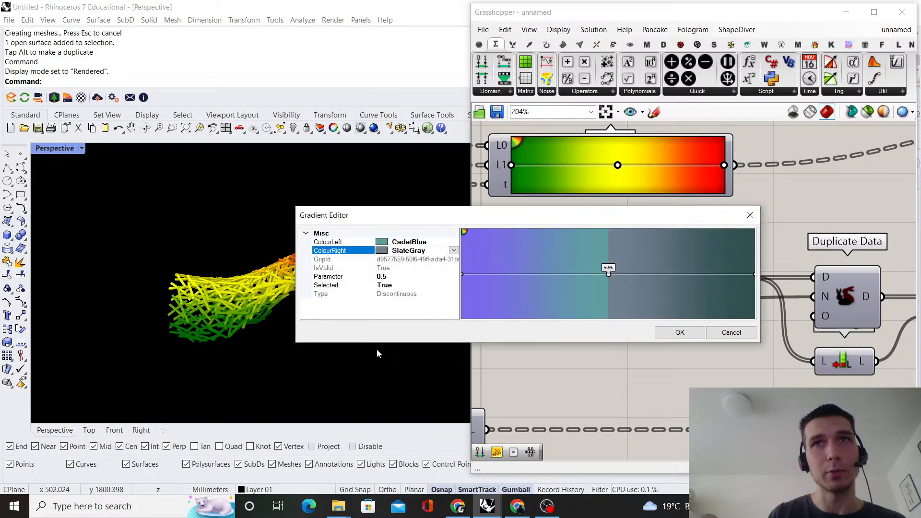
{"action": "left_click", "coordinate": [454, 251]}
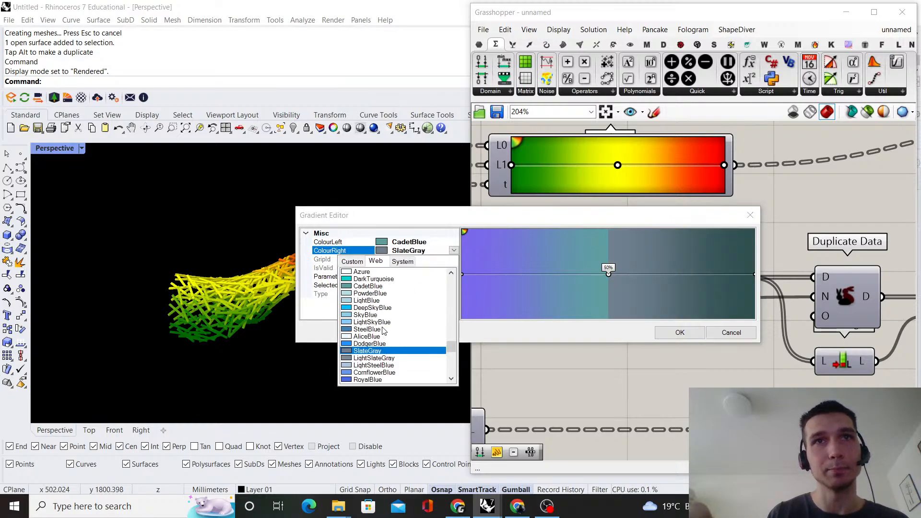
{"action": "left_click", "coordinate": [370, 294]}
Set the 50% grip's ColourRight to CadetBlue and apply the edited gradient to the strut preview
{"action": "left_click", "coordinate": [454, 250]}
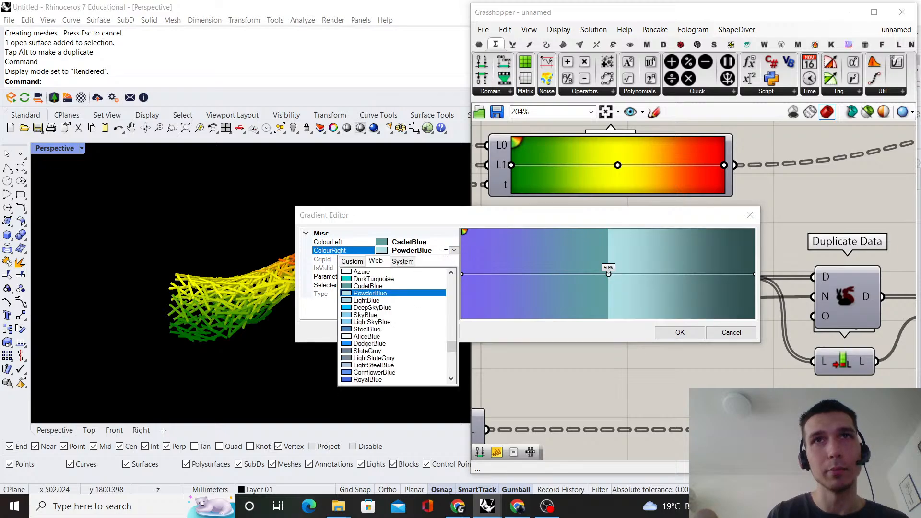
{"action": "left_click", "coordinate": [385, 286]}
{"action": "left_click", "coordinate": [679, 332]}
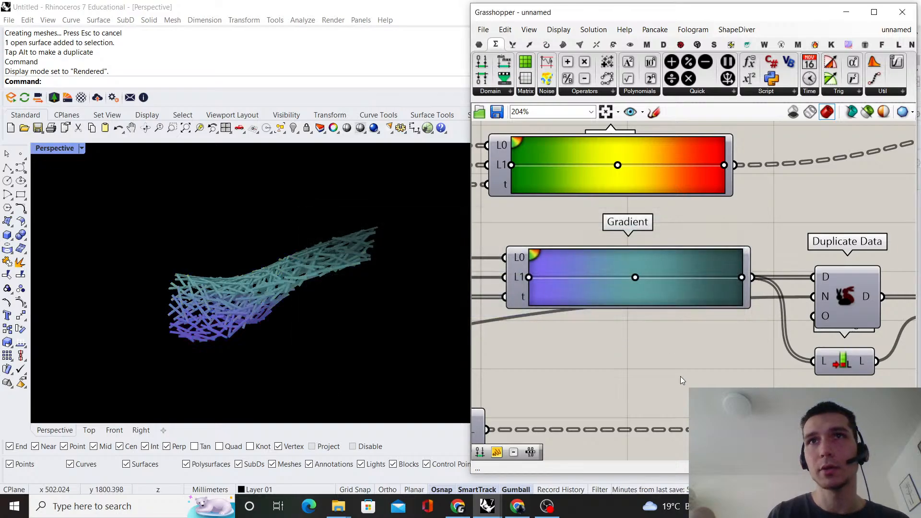
{"action": "right_click_drag", "start_coordinate": [184, 314], "coordinate": [268, 288]}
{"action": "scroll", "coordinate": [674, 277], "scroll_direction": "down", "scroll_amount": 3}
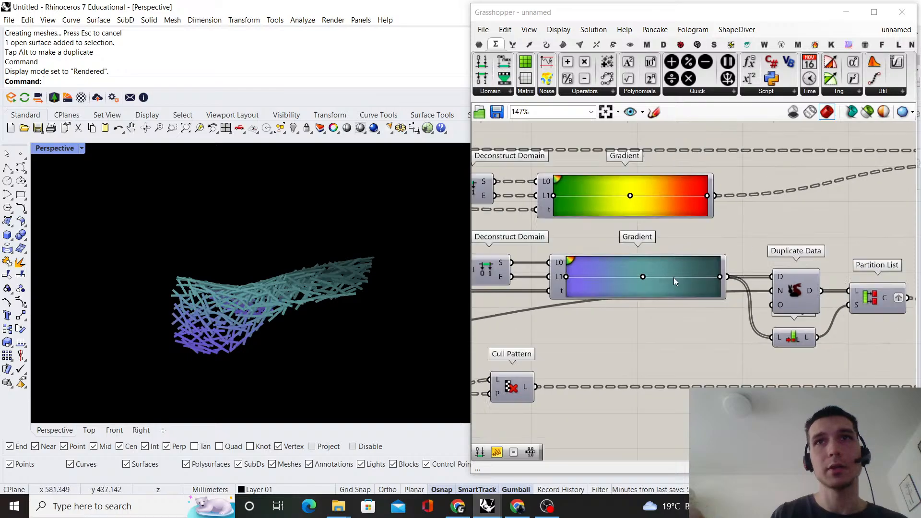
Add a Reverse List component between the lower Gradient and Duplicate Data
{"action": "scroll", "coordinate": [676, 264], "scroll_direction": "up", "scroll_amount": 2}
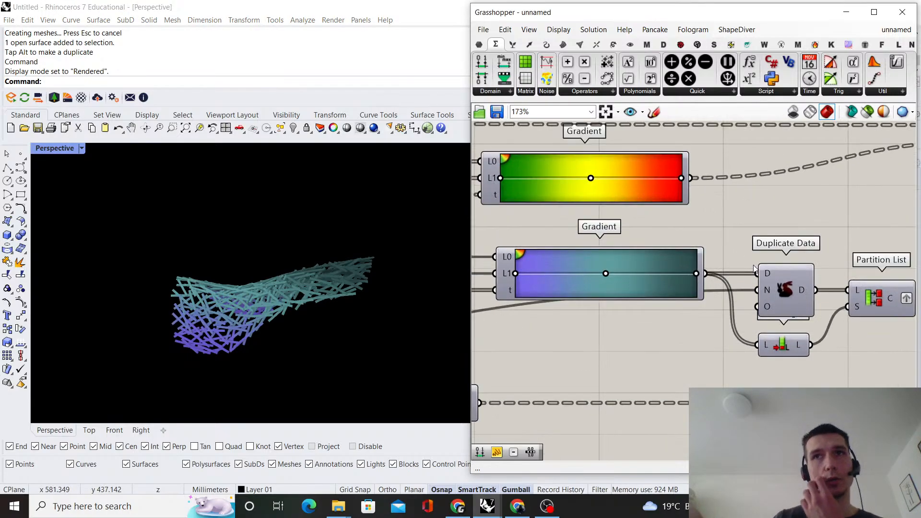
{"action": "double_click", "coordinate": [674, 259]}
{"action": "type", "text": "re"}
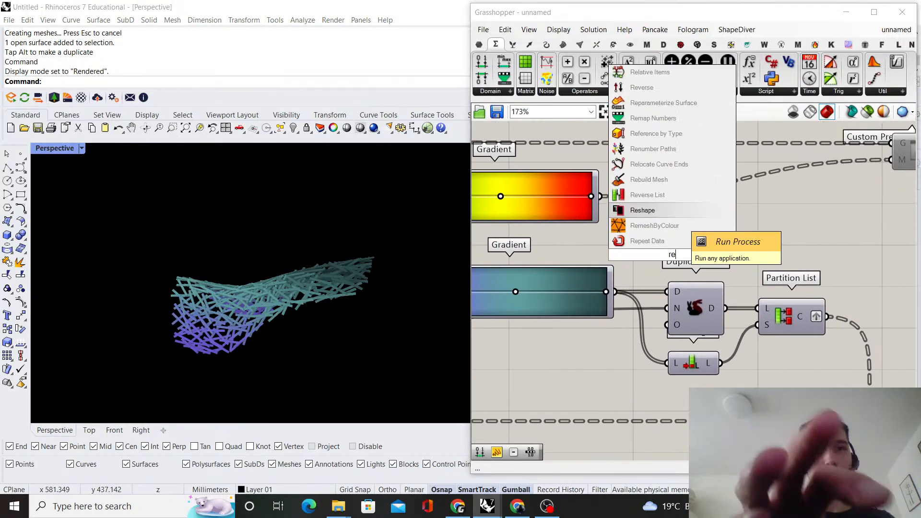
{"action": "type", "text": "verse"}
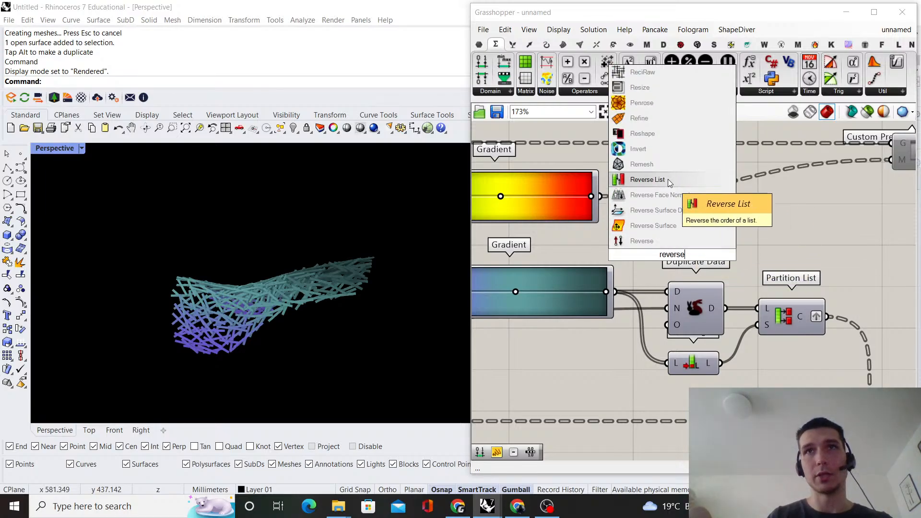
{"action": "left_click", "coordinate": [668, 179]}
{"action": "scroll", "coordinate": [671, 232], "scroll_direction": "down", "scroll_amount": 3}
{"action": "left_click_drag", "start_coordinate": [772, 330], "coordinate": [719, 276]}
{"action": "left_click", "coordinate": [692, 259]}
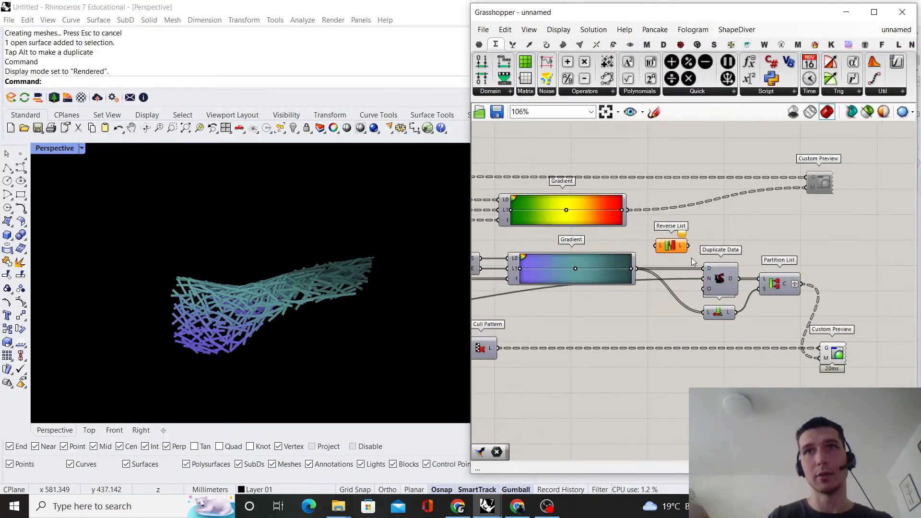
Insert a relay on the lower Gradient's output wire and route the gradient colours through Reverse List into that relay
{"action": "double_click", "coordinate": [638, 268]}
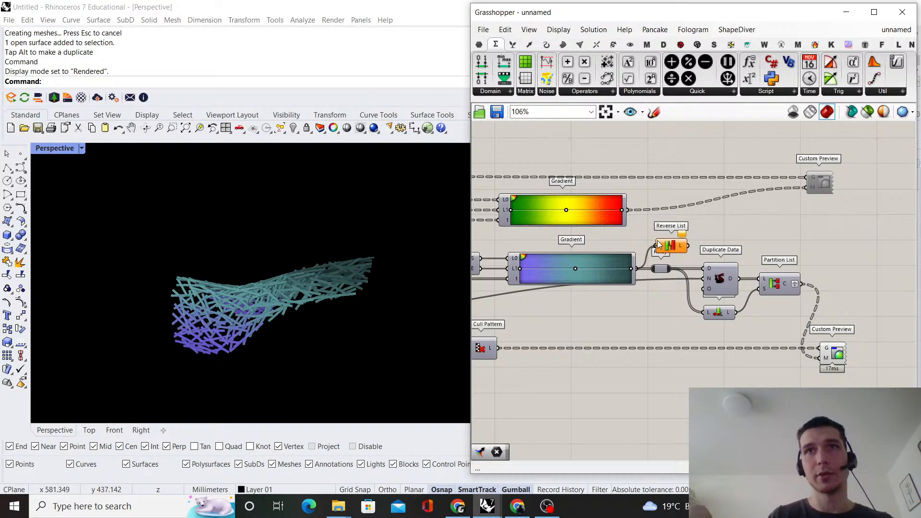
{"action": "left_click_drag", "start_coordinate": [654, 269], "coordinate": [688, 246]}
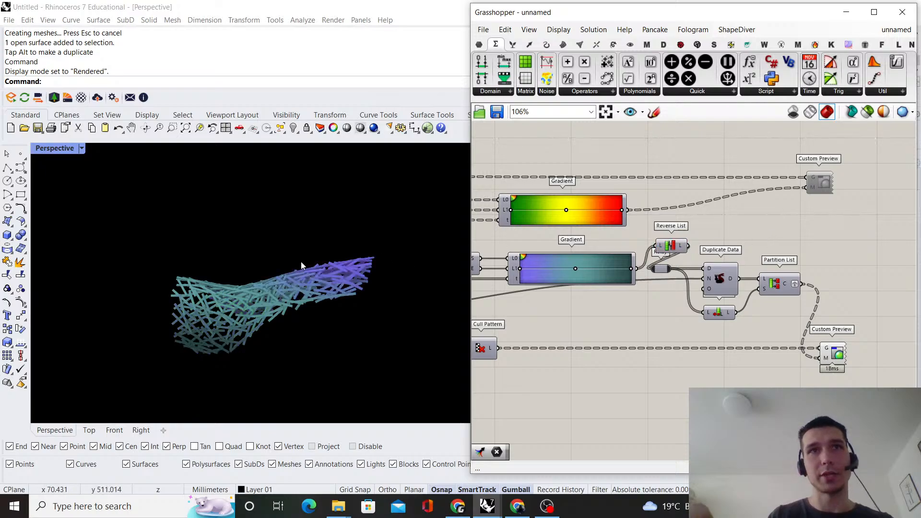
{"action": "right_click_drag", "start_coordinate": [360, 267], "coordinate": [390, 240]}
{"action": "scroll", "coordinate": [677, 250], "scroll_direction": "down", "scroll_amount": 1}
Shift the components after the relay further along and line up Reverse List and the relay behind the lower Gradient
{"action": "scroll", "coordinate": [811, 267], "scroll_direction": "up", "scroll_amount": 2}
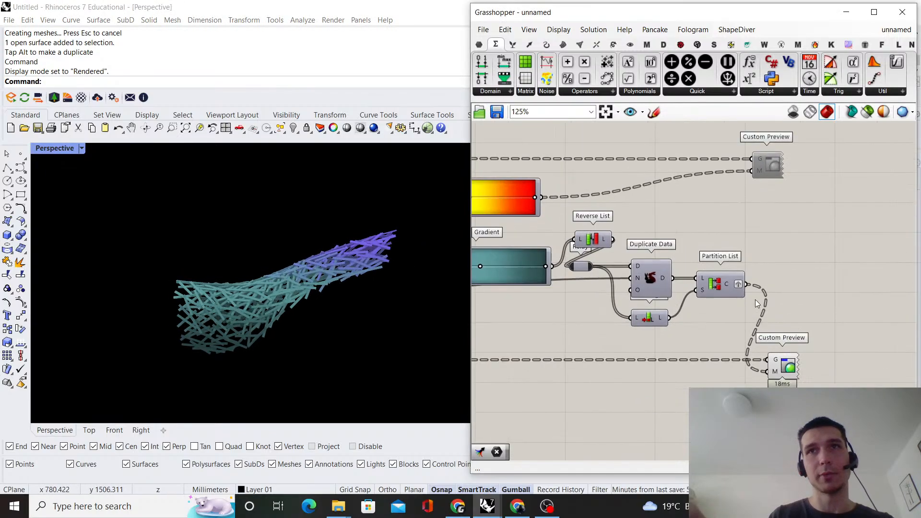
{"action": "scroll", "coordinate": [540, 305], "scroll_direction": "down", "scroll_amount": 3}
{"action": "left_click_drag", "start_coordinate": [765, 391], "coordinate": [611, 165]}
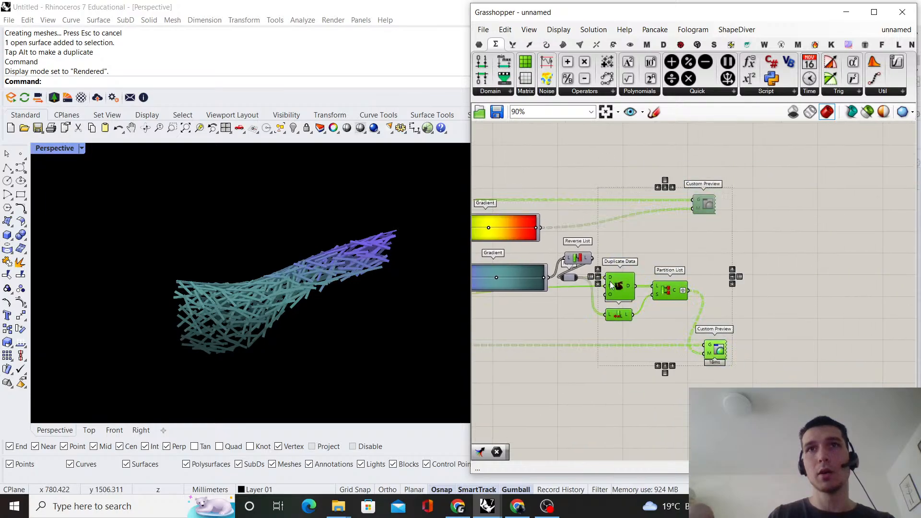
{"action": "scroll", "coordinate": [571, 278], "scroll_direction": "up", "scroll_amount": 3}
{"action": "left_click_drag", "start_coordinate": [571, 277], "coordinate": [693, 274]}
{"action": "left_click", "coordinate": [684, 219]}
{"action": "left_click_drag", "start_coordinate": [576, 244], "coordinate": [566, 281]}
{"action": "left_click", "coordinate": [612, 240]}
{"action": "scroll", "coordinate": [612, 241], "scroll_direction": "down", "scroll_amount": 3}
{"action": "right_click_drag", "start_coordinate": [528, 259], "coordinate": [663, 254]}
Move the lower Gradient's middle CadetBlue grip to about 55%
{"action": "scroll", "coordinate": [662, 255], "scroll_direction": "up", "scroll_amount": 4}
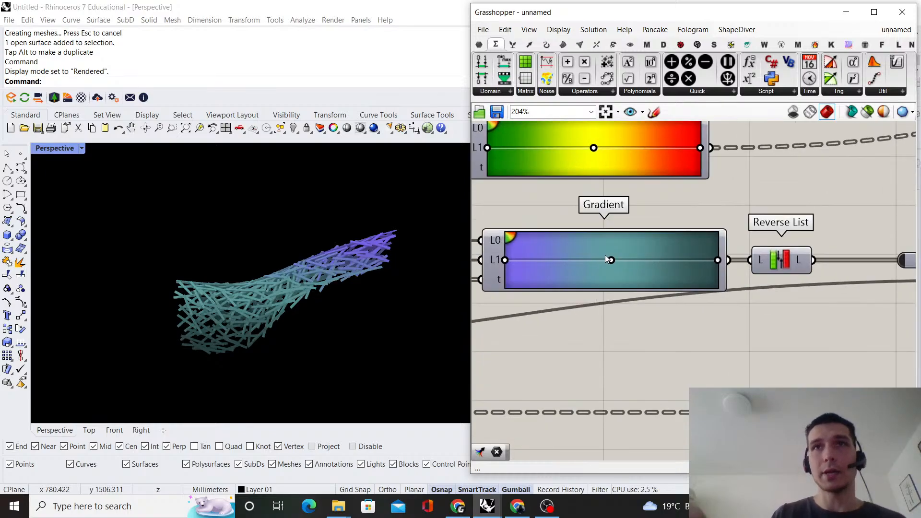
{"action": "scroll", "coordinate": [605, 259], "scroll_direction": "up", "scroll_amount": 2}
{"action": "left_click_drag", "start_coordinate": [613, 261], "coordinate": [631, 267]}
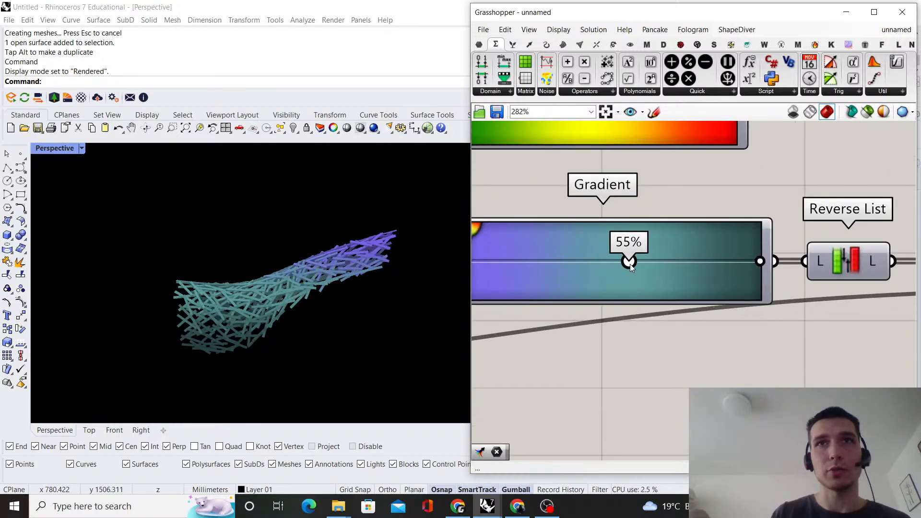
{"action": "scroll", "coordinate": [623, 220], "scroll_direction": "down", "scroll_amount": 2}
{"action": "scroll", "coordinate": [617, 238], "scroll_direction": "up", "scroll_amount": 2}
Move the MediumSlateBlue grip inward to about a quarter of the lower Gradient and the CadetBlue grip to about 73%
{"action": "left_click_drag", "start_coordinate": [521, 233], "coordinate": [601, 224]}
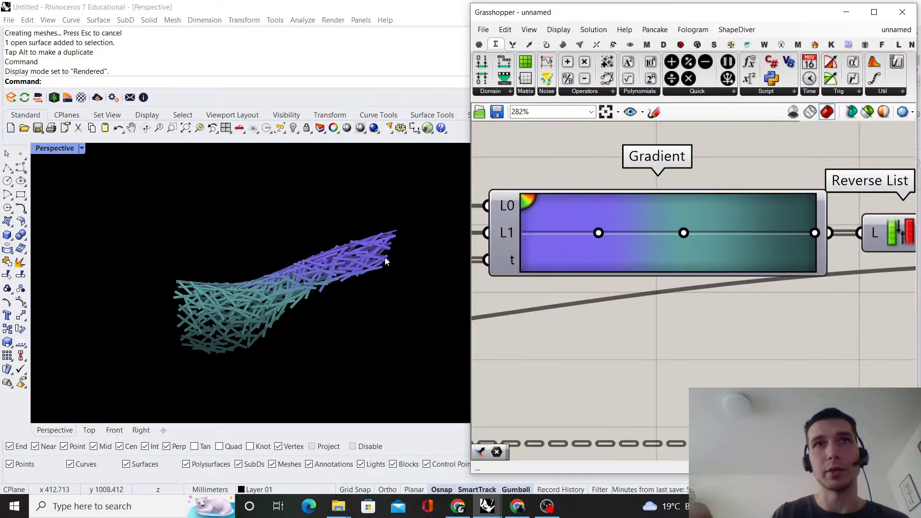
{"action": "right_click_drag", "start_coordinate": [385, 261], "coordinate": [365, 267]}
{"action": "left_click_drag", "start_coordinate": [684, 233], "coordinate": [733, 235]}
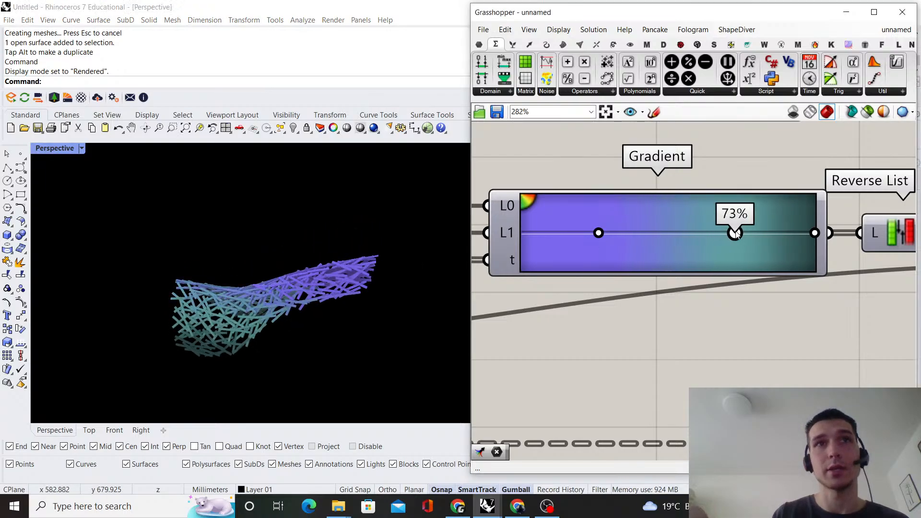
{"action": "right_click_drag", "start_coordinate": [164, 288], "coordinate": [311, 236]}
Move the Cull Pattern component further along, below Reverse List, to open up space after Includes
{"action": "scroll", "coordinate": [705, 264], "scroll_direction": "down", "scroll_amount": 10}
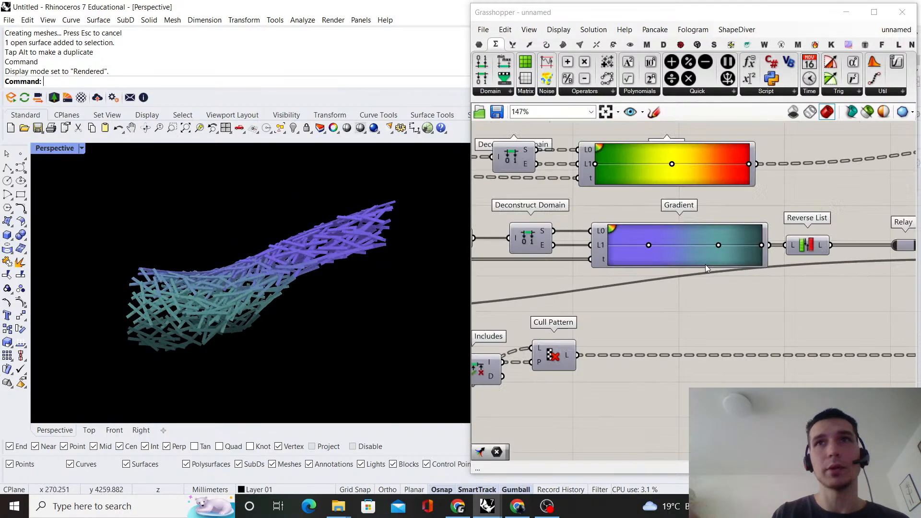
{"action": "scroll", "coordinate": [791, 300], "scroll_direction": "up", "scroll_amount": 7}
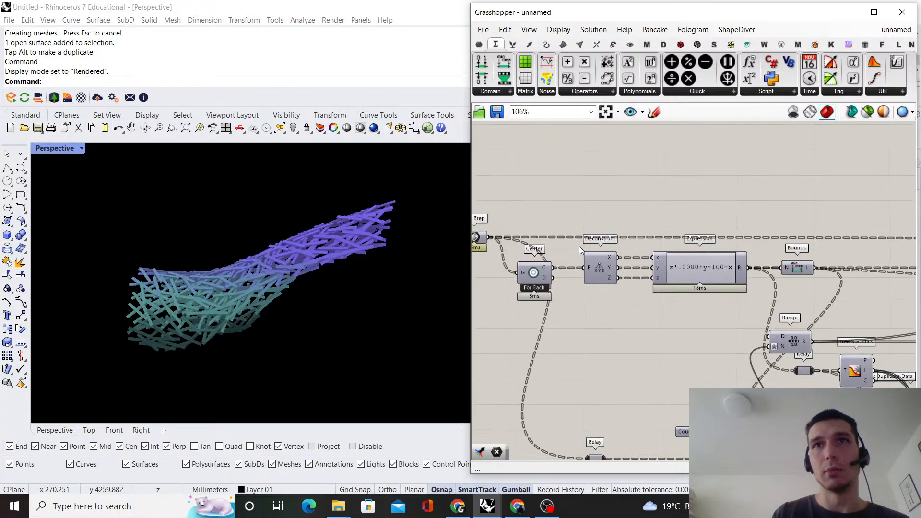
{"action": "scroll", "coordinate": [580, 250], "scroll_direction": "down", "scroll_amount": 7}
{"action": "scroll", "coordinate": [796, 243], "scroll_direction": "up", "scroll_amount": 6}
{"action": "scroll", "coordinate": [598, 326], "scroll_direction": "up", "scroll_amount": 1}
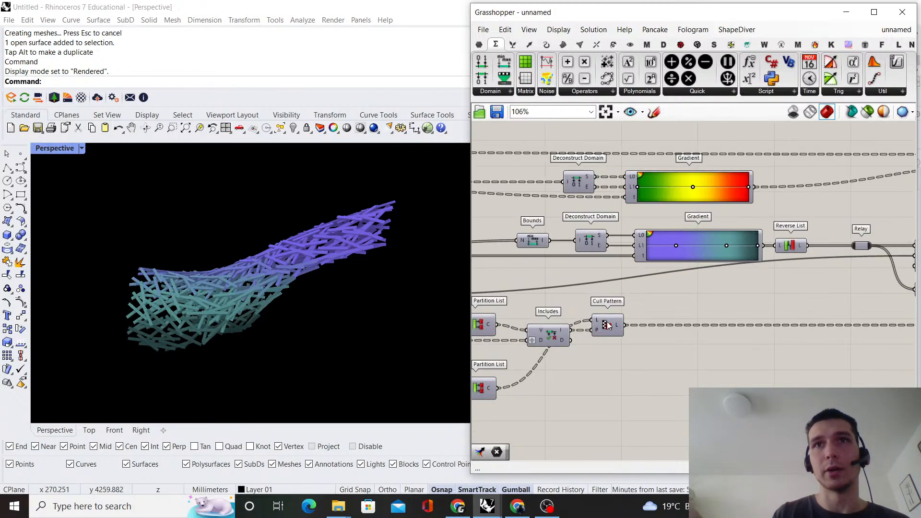
{"action": "left_click_drag", "start_coordinate": [609, 325], "coordinate": [792, 328]}
{"action": "left_click", "coordinate": [551, 333]}
{"action": "scroll", "coordinate": [552, 332], "scroll_direction": "up", "scroll_amount": 3}
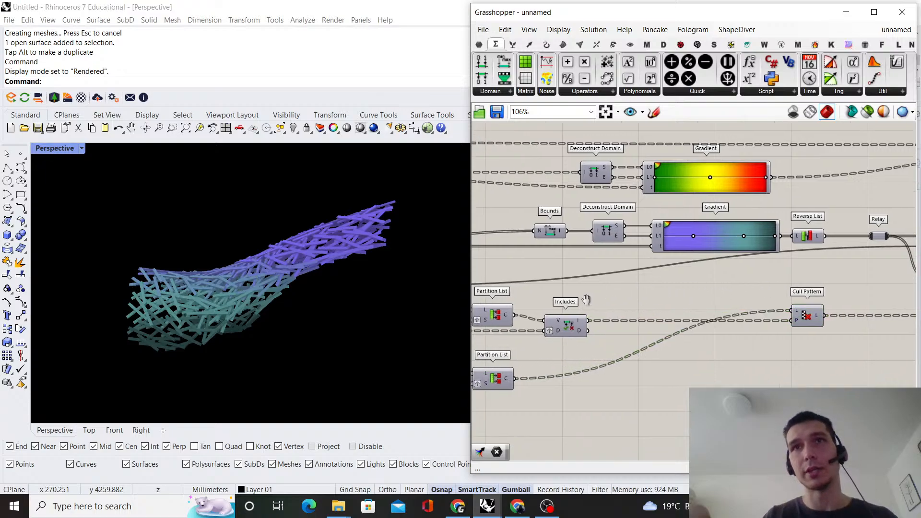
Move the Partition List component that feeds the lower Custom Preview closer to Duplicate Data
{"action": "left_click", "coordinate": [668, 280]}
{"action": "scroll", "coordinate": [669, 281], "scroll_direction": "down", "scroll_amount": 5}
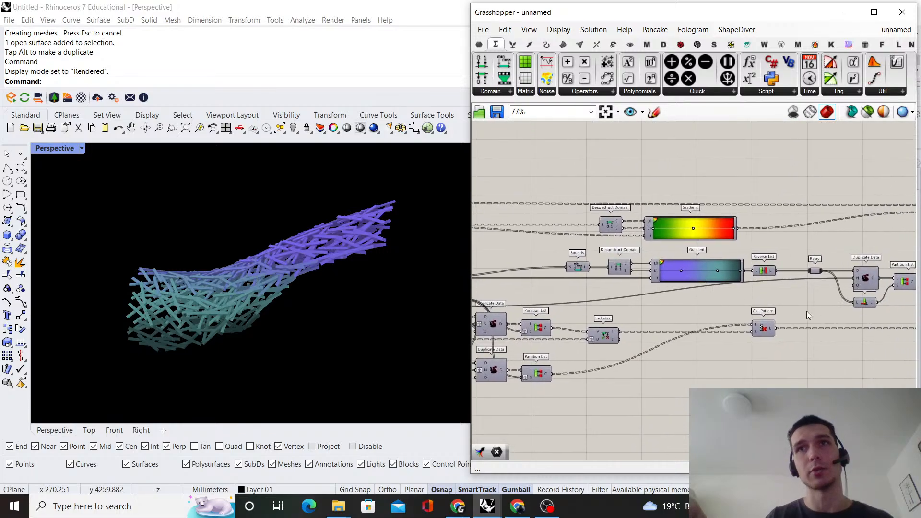
{"action": "scroll", "coordinate": [808, 313], "scroll_direction": "up", "scroll_amount": 1}
{"action": "right_click_drag", "start_coordinate": [850, 313], "coordinate": [683, 313]}
{"action": "scroll", "coordinate": [763, 292], "scroll_direction": "up", "scroll_amount": 3}
{"action": "right_click_drag", "start_coordinate": [768, 290], "coordinate": [729, 300]}
{"action": "left_click", "coordinate": [710, 272]}
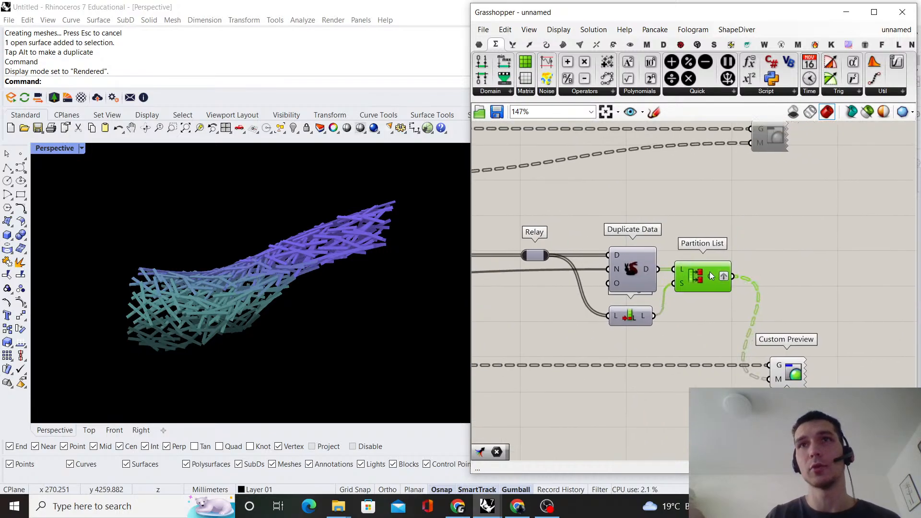
{"action": "left_click", "coordinate": [673, 280]}
Shift Duplicate Data and List Length together back toward the Relay, widening the space before Partition List
{"action": "scroll", "coordinate": [646, 273], "scroll_direction": "up", "scroll_amount": 1}
{"action": "scroll", "coordinate": [646, 272], "scroll_direction": "up", "scroll_amount": 1}
{"action": "left_click", "coordinate": [635, 249]}
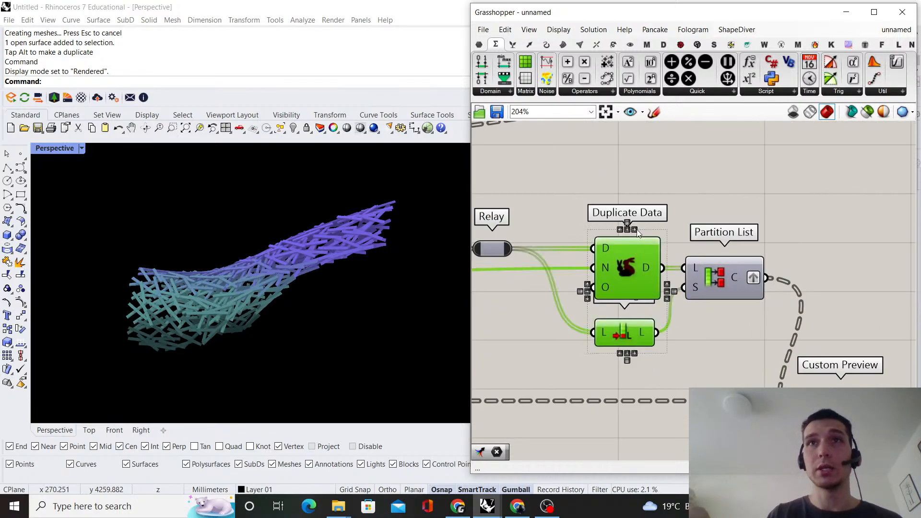
{"action": "scroll", "coordinate": [648, 241], "scroll_direction": "up", "scroll_amount": 2}
{"action": "left_click_drag", "start_coordinate": [641, 246], "coordinate": [582, 252]}
{"action": "left_click", "coordinate": [606, 223]}
{"action": "scroll", "coordinate": [606, 226], "scroll_direction": "down", "scroll_amount": 2}
{"action": "right_click_drag", "start_coordinate": [595, 231], "coordinate": [732, 213]}
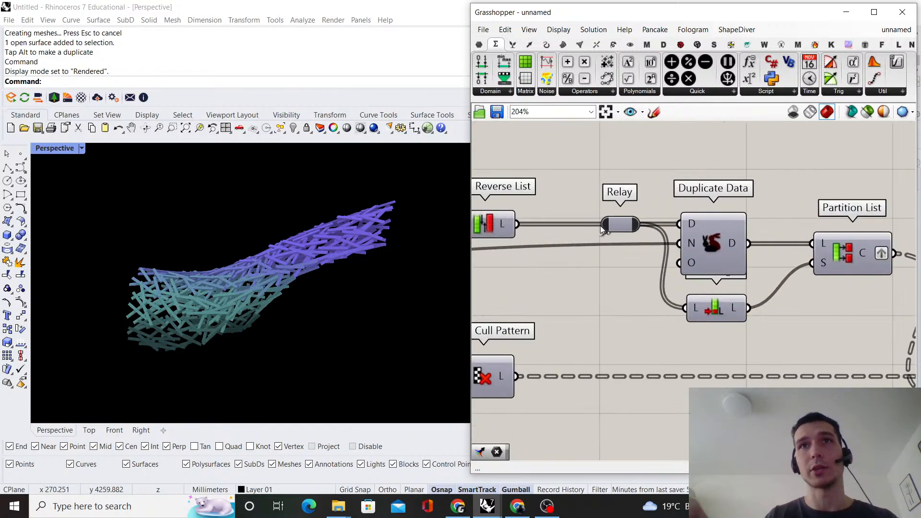
Move the Relay closer to Reverse List so it stands apart from Duplicate Data
{"action": "scroll", "coordinate": [603, 229], "scroll_direction": "up", "scroll_amount": 2}
{"action": "left_click", "coordinate": [618, 228]}
{"action": "left_click_drag", "start_coordinate": [618, 229], "coordinate": [566, 229]}
{"action": "left_click", "coordinate": [635, 155]}
{"action": "scroll", "coordinate": [634, 157], "scroll_direction": "down", "scroll_amount": 5}
{"action": "right_click_drag", "start_coordinate": [715, 164], "coordinate": [716, 222]}
{"action": "scroll", "coordinate": [734, 252], "scroll_direction": "down", "scroll_amount": 1}
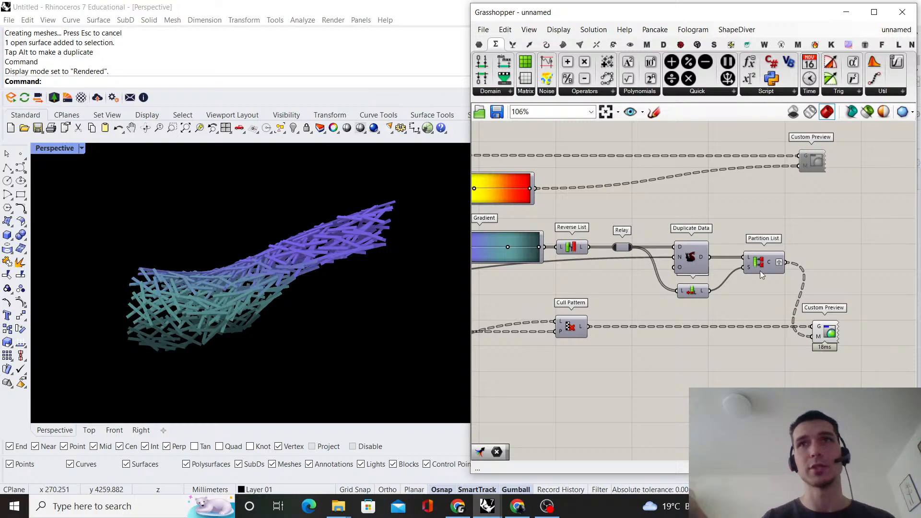
Save the definition as Grasshopper Binary file 30102022 in the 221030_Wooden pavilion folder
{"action": "scroll", "coordinate": [696, 217], "scroll_direction": "down", "scroll_amount": 7}
{"action": "right_click_drag", "start_coordinate": [644, 231], "coordinate": [788, 245]}
{"action": "scroll", "coordinate": [738, 265], "scroll_direction": "down", "scroll_amount": 3}
{"action": "left_click", "coordinate": [492, 115]}
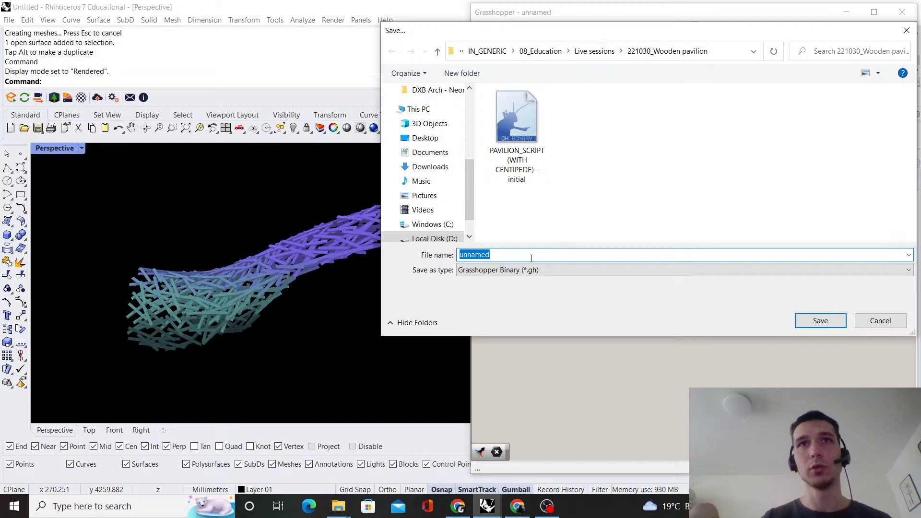
{"action": "type", "text": "3"}
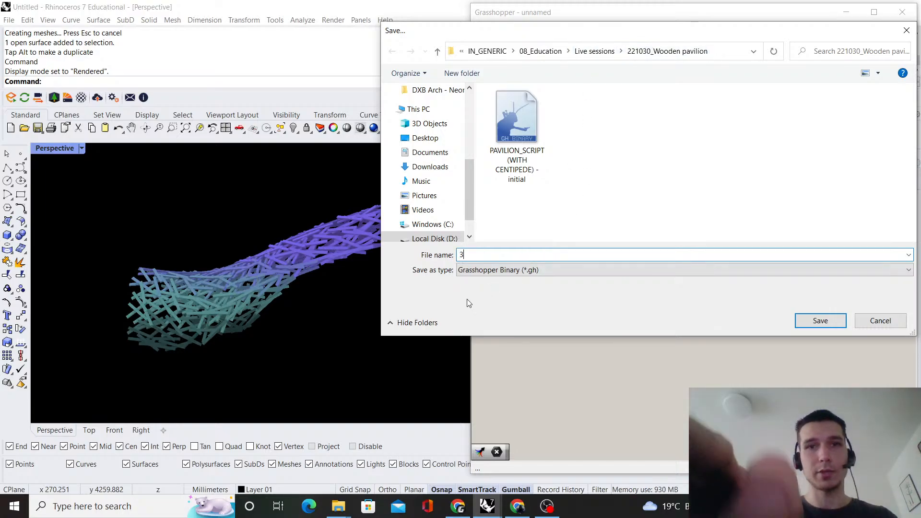
{"action": "type", "text": "0102022"}
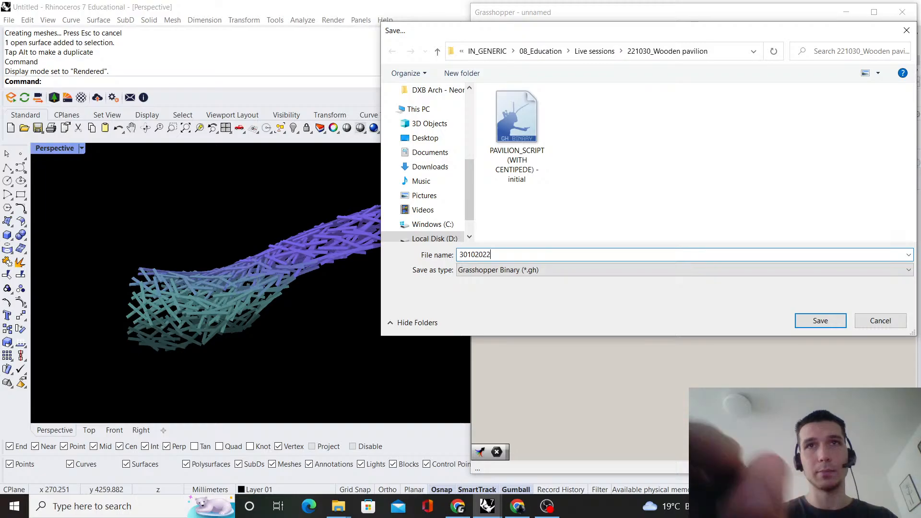
{"action": "left_click", "coordinate": [820, 321]}
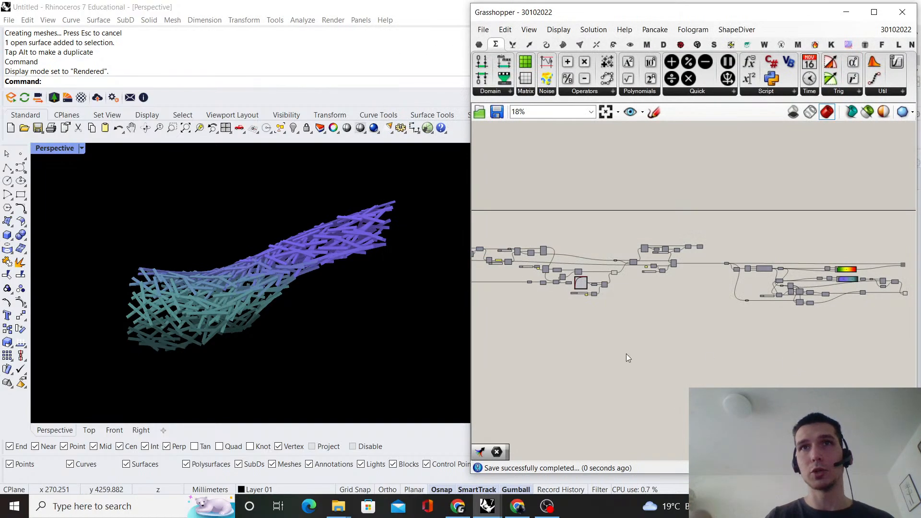
{"action": "right_click_drag", "start_coordinate": [626, 353], "coordinate": [601, 310]}
{"action": "scroll", "coordinate": [782, 314], "scroll_direction": "up", "scroll_amount": 10}
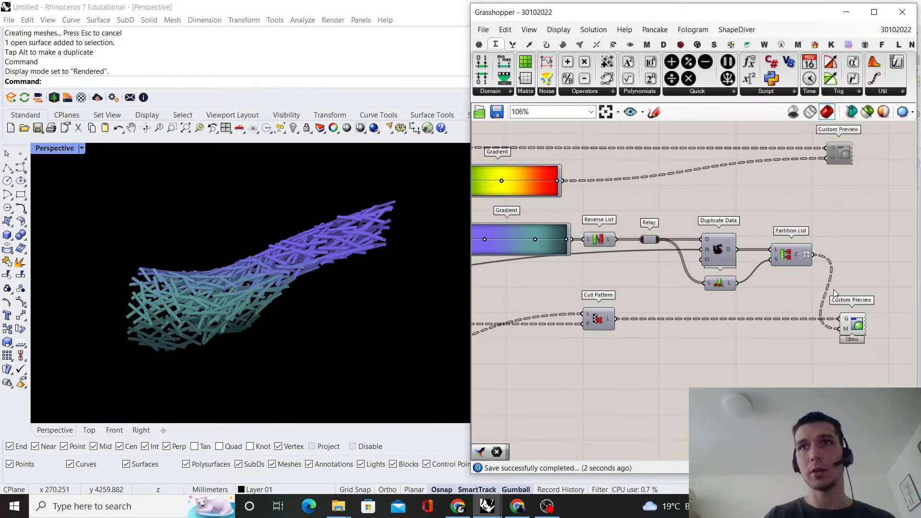